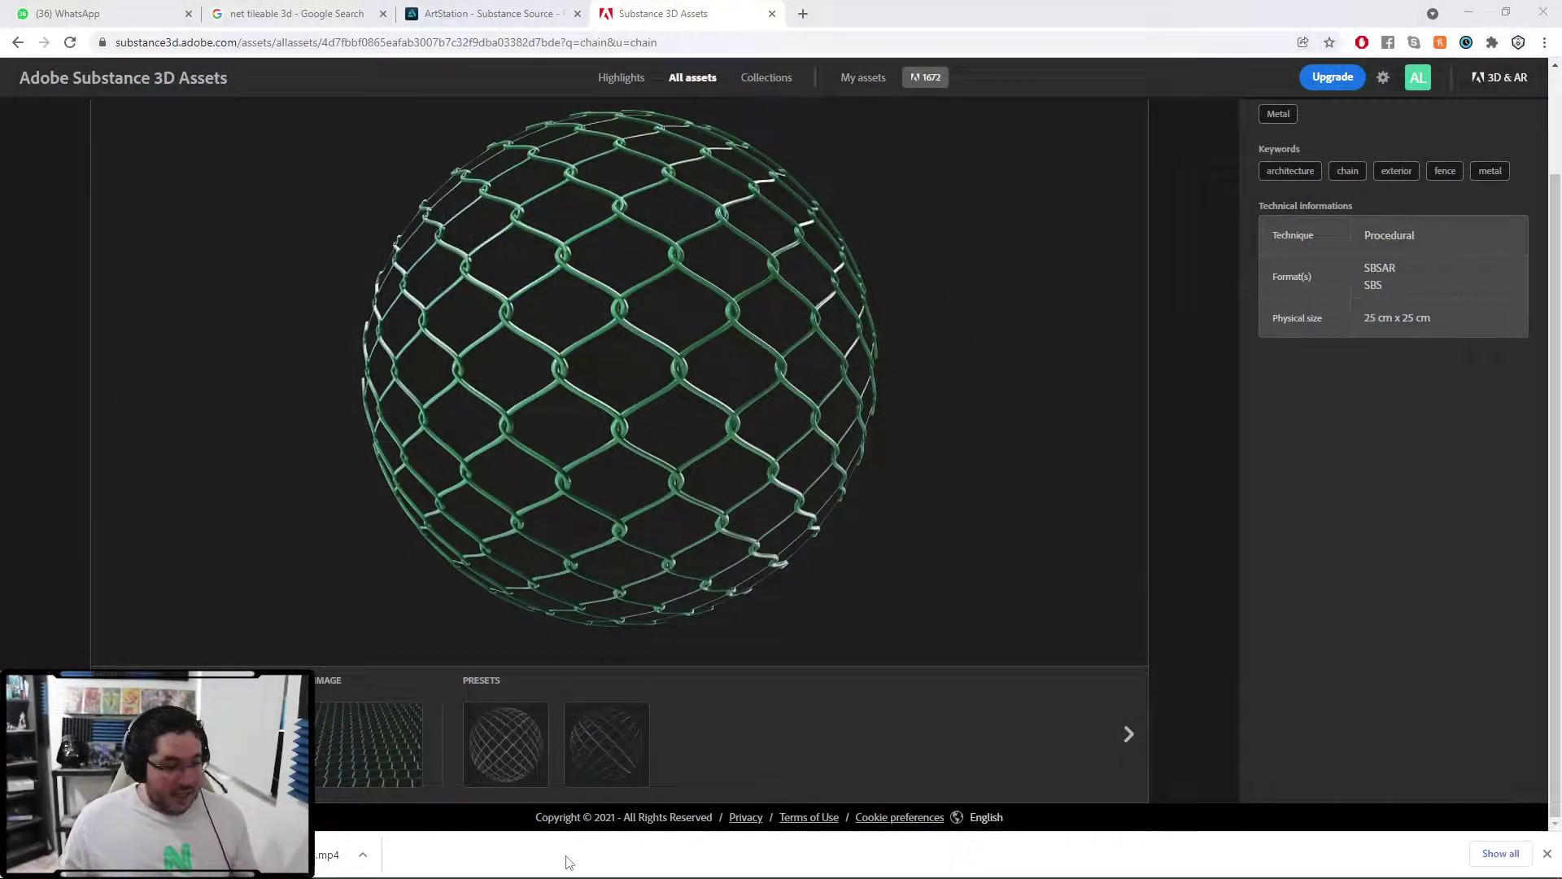
- Switch to Maya and examine the lighthouse scene around the wooden docks and the reference image
{"action": "left_click", "coordinate": [568, 867]}
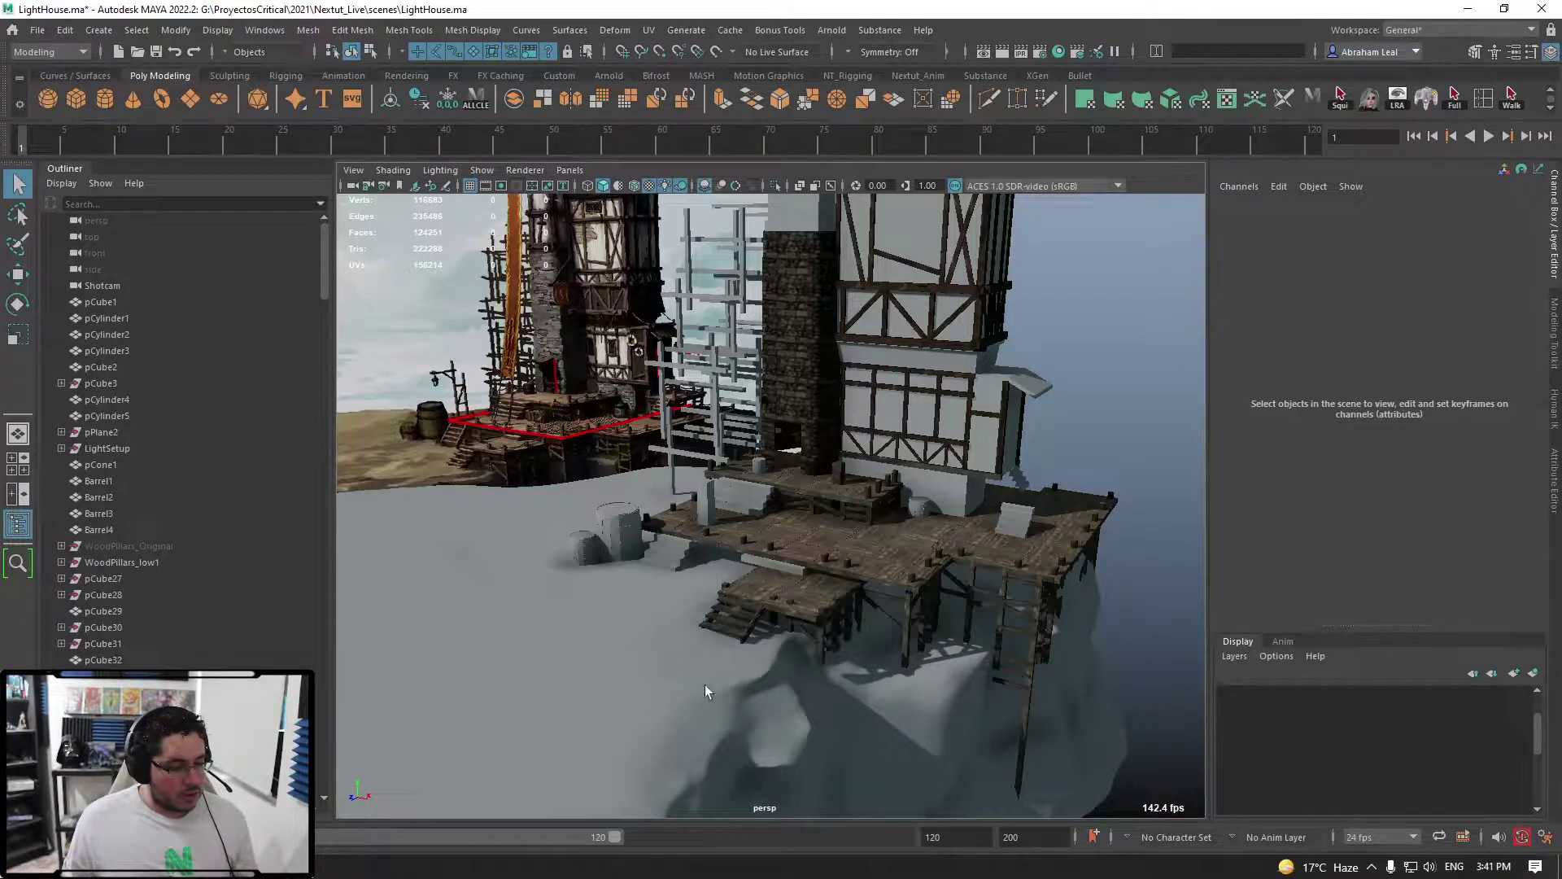
{"action": "left_click_drag", "start_coordinate": [1086, 455], "coordinate": [672, 506], "text": "alt"}
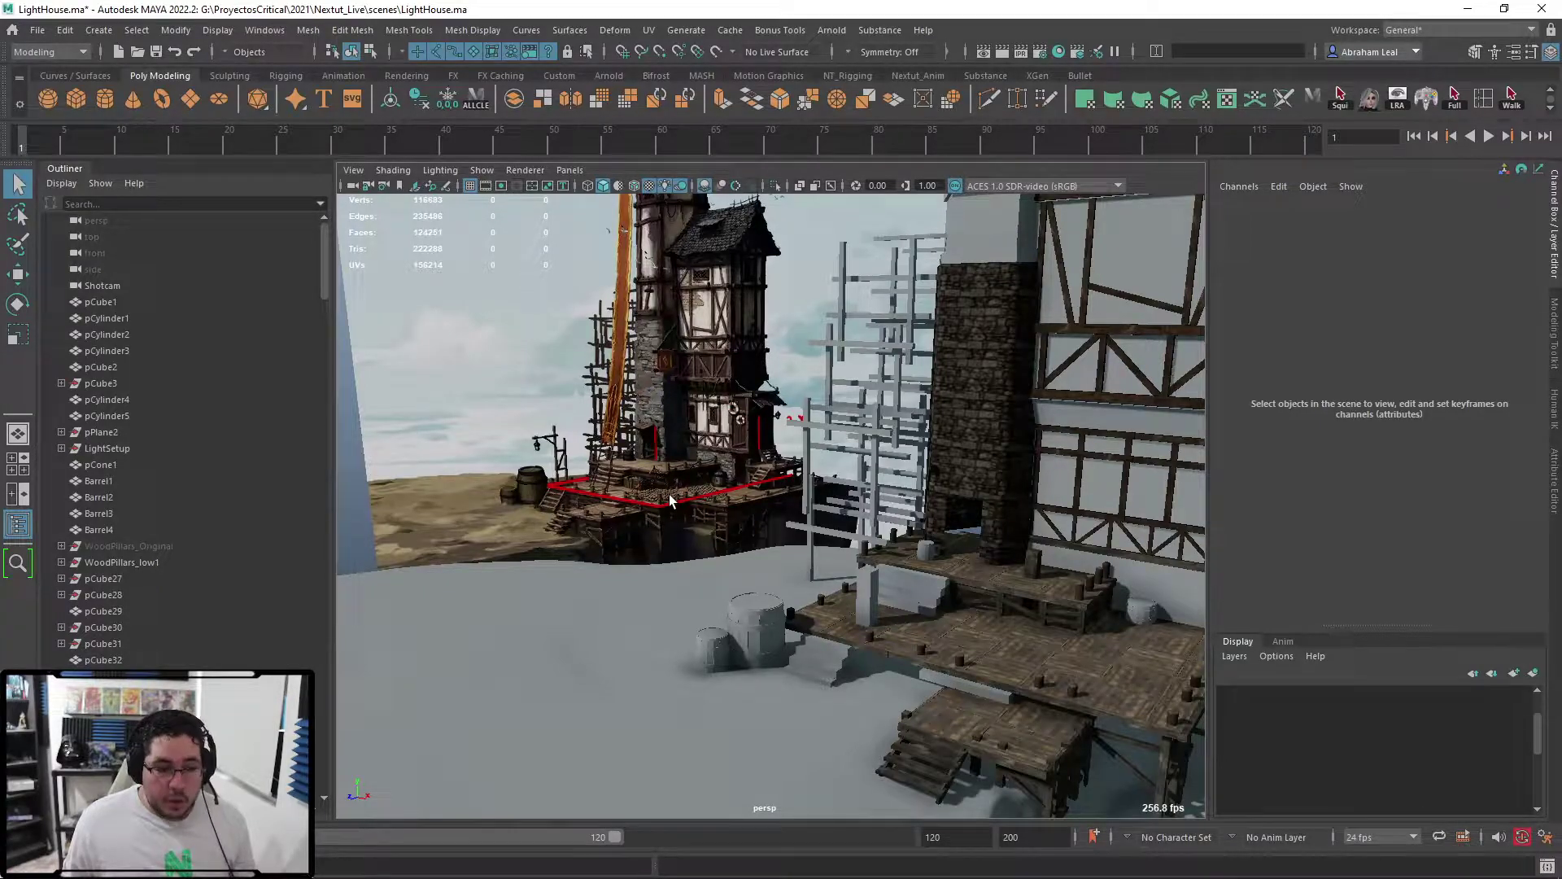
{"action": "left_click_drag", "start_coordinate": [671, 500], "coordinate": [689, 499], "text": "alt"}
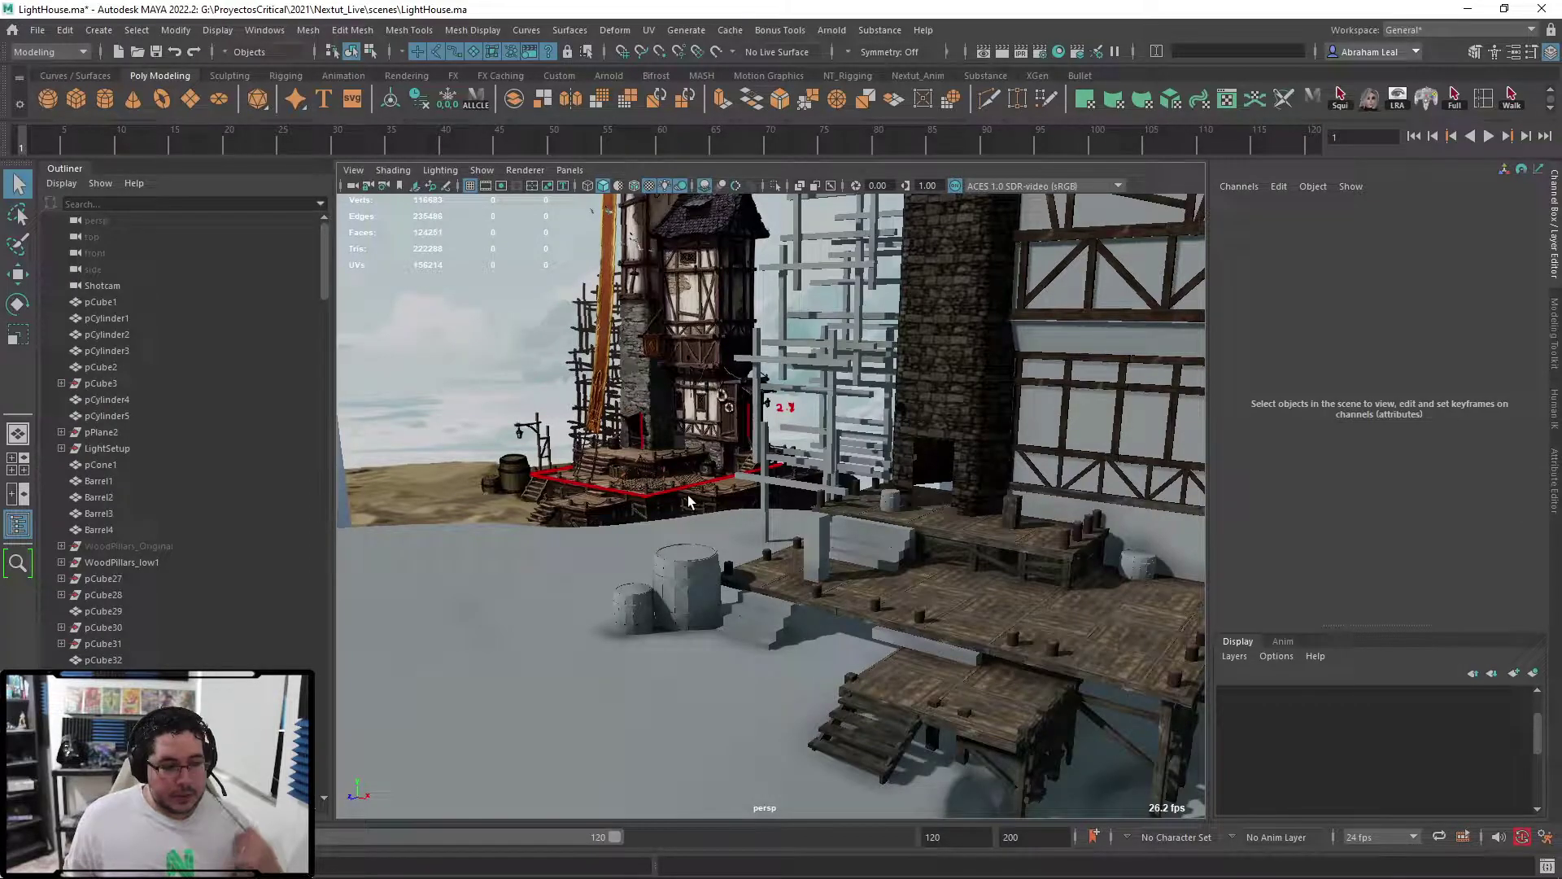
- Switch to Chrome and open the rope net material preview from the "net tileable 3d" image results
{"action": "key", "text": "alt+Tab"}
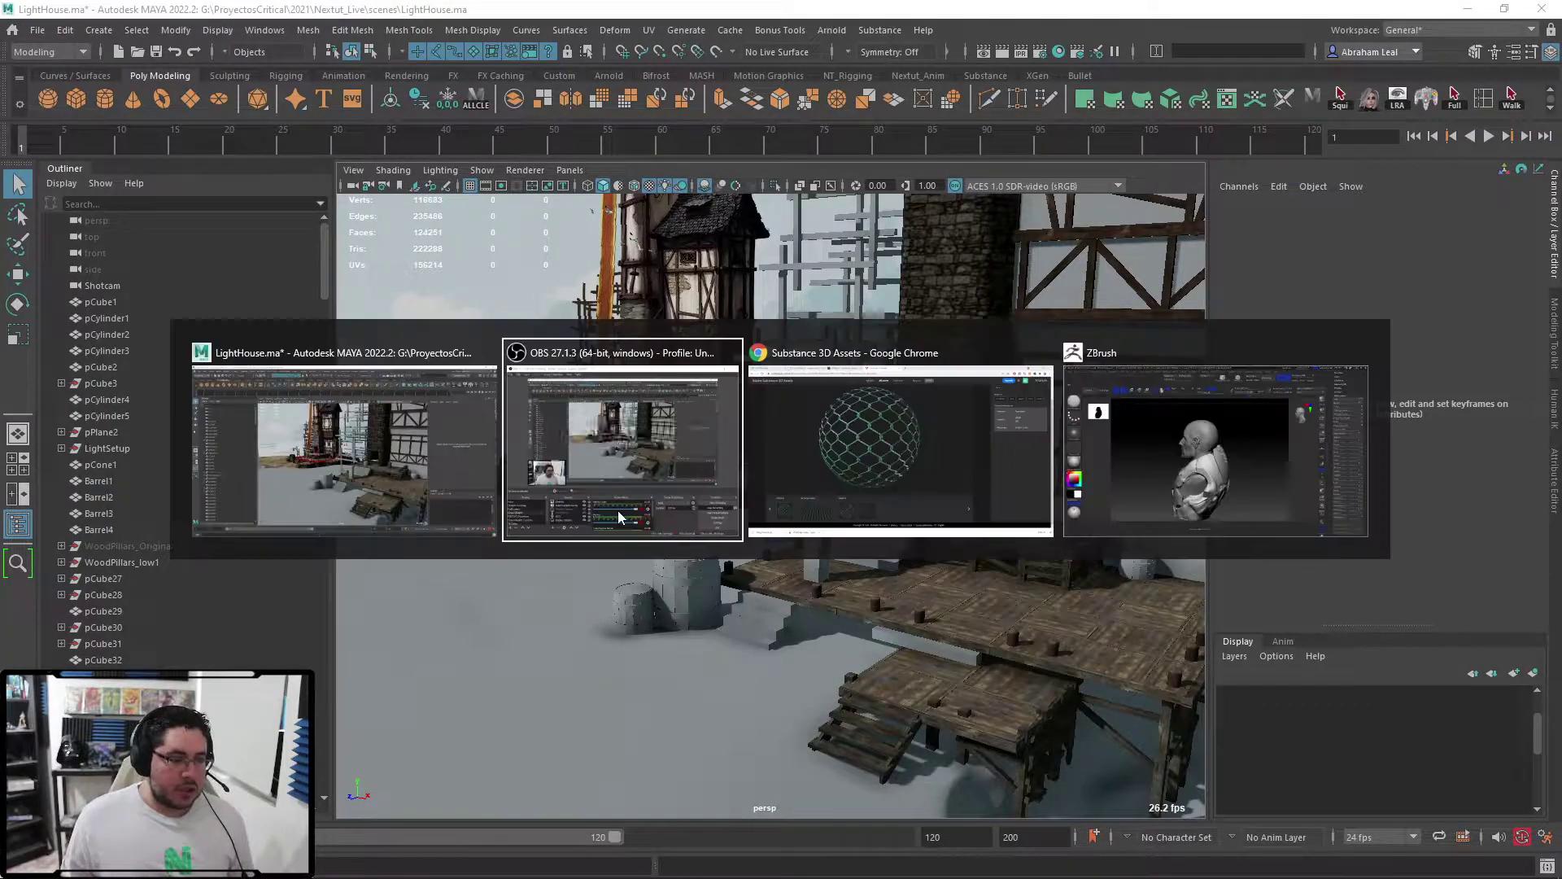
{"action": "left_click", "coordinate": [834, 535]}
{"action": "left_click", "coordinate": [481, 13]}
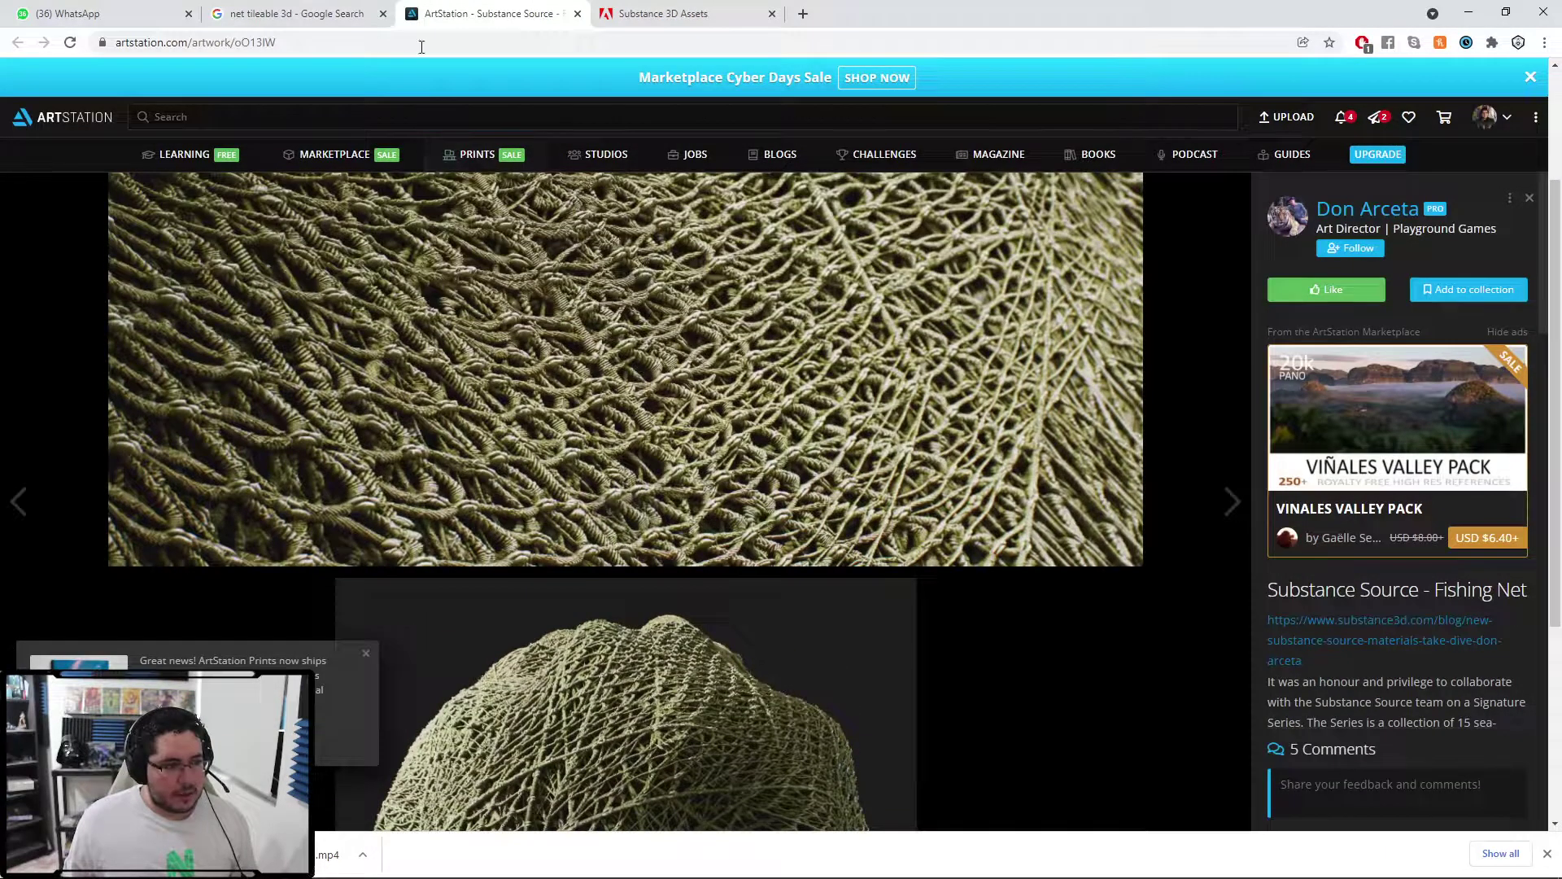
{"action": "left_click", "coordinate": [342, 13]}
{"action": "scroll", "coordinate": [676, 482], "scroll_direction": "up", "scroll_amount": 10}
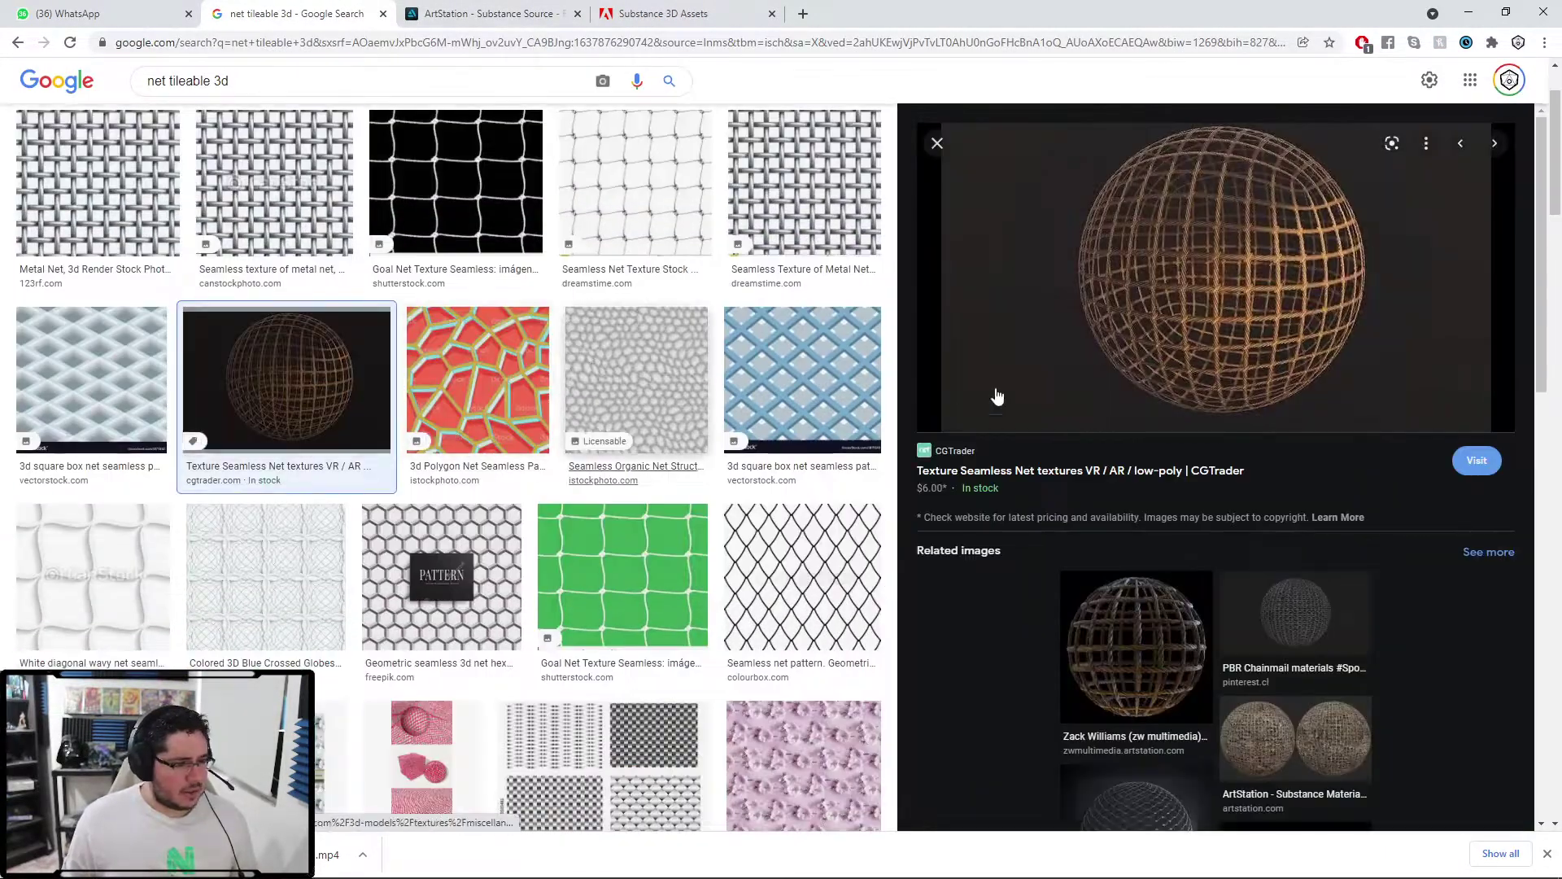
{"action": "left_click", "coordinate": [309, 494]}
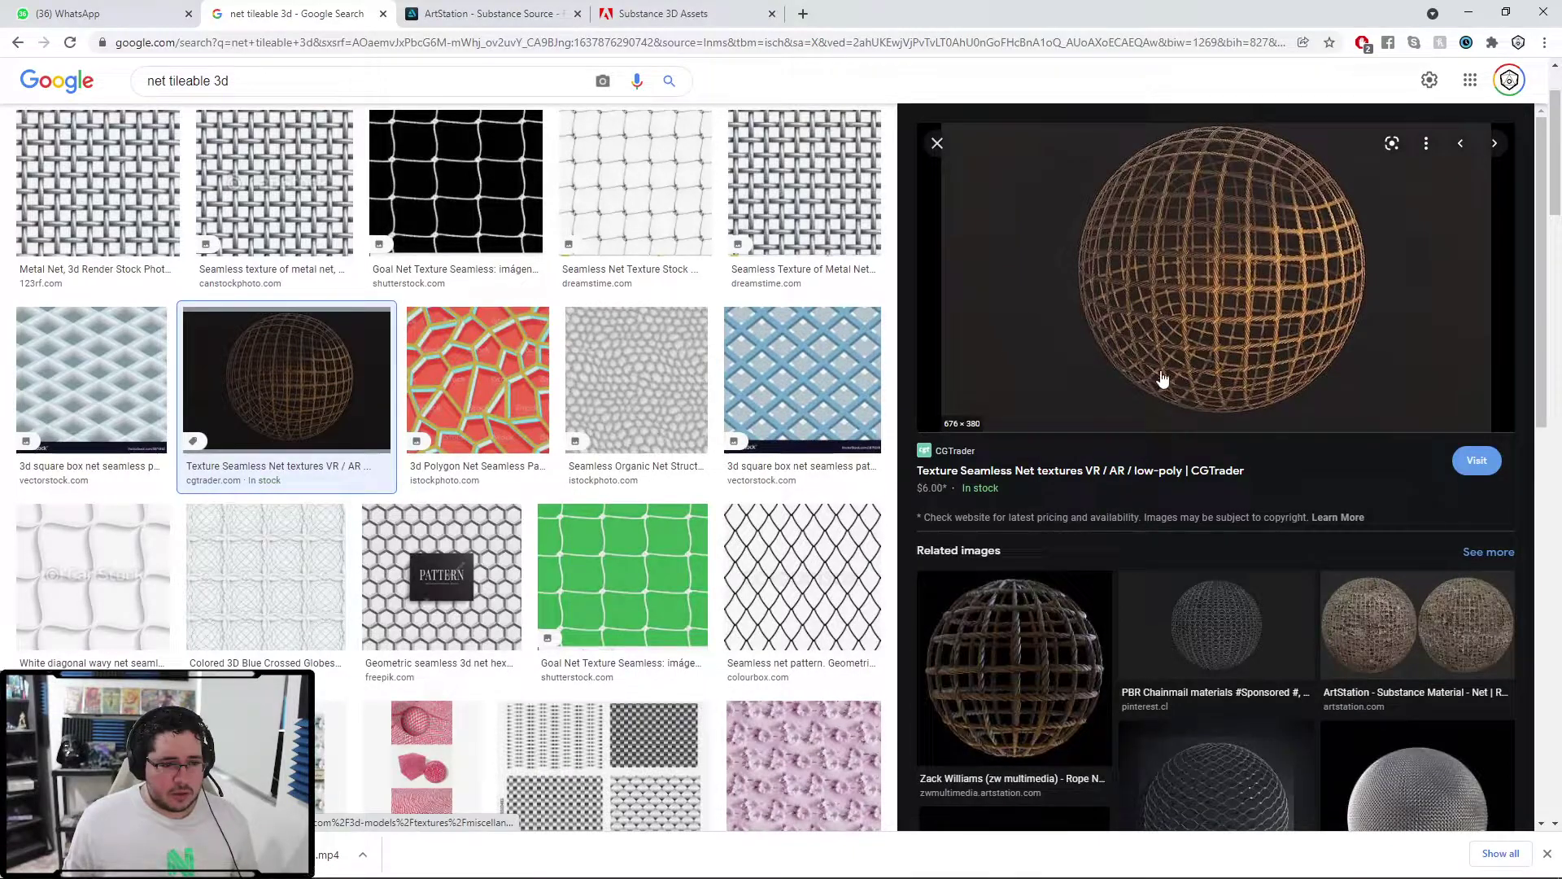
{"action": "left_click", "coordinate": [1012, 662]}
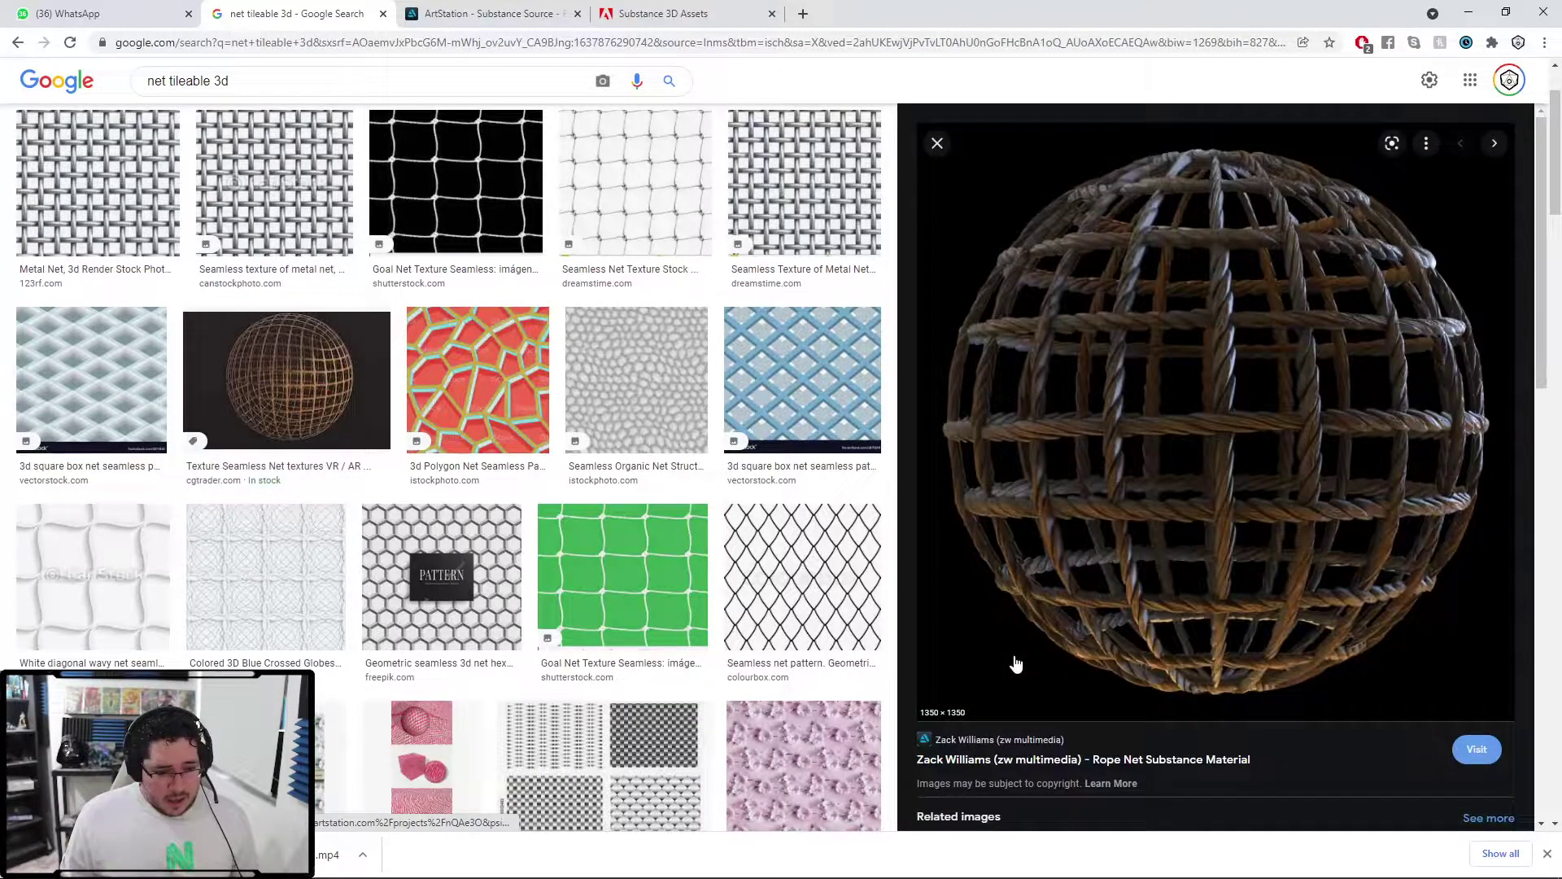
- Browse the related net materials and preview the black-and-white seamless net pattern image
{"action": "scroll", "coordinate": [1170, 437], "scroll_direction": "down", "scroll_amount": 2}
{"action": "scroll", "coordinate": [1169, 437], "scroll_direction": "down", "scroll_amount": 4}
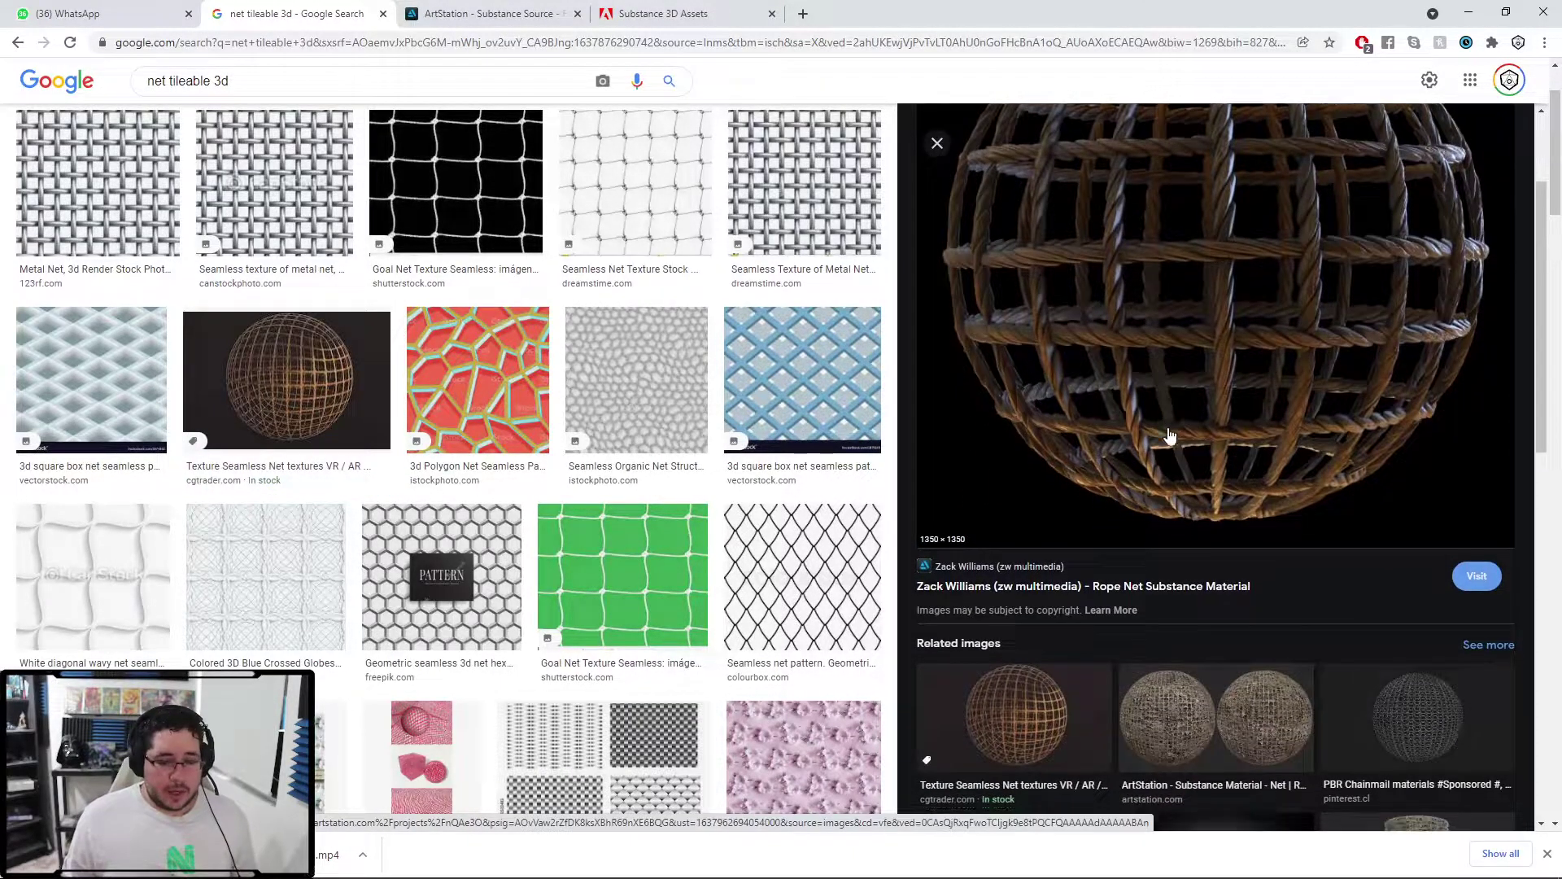
{"action": "scroll", "coordinate": [1169, 437], "scroll_direction": "down", "scroll_amount": 4}
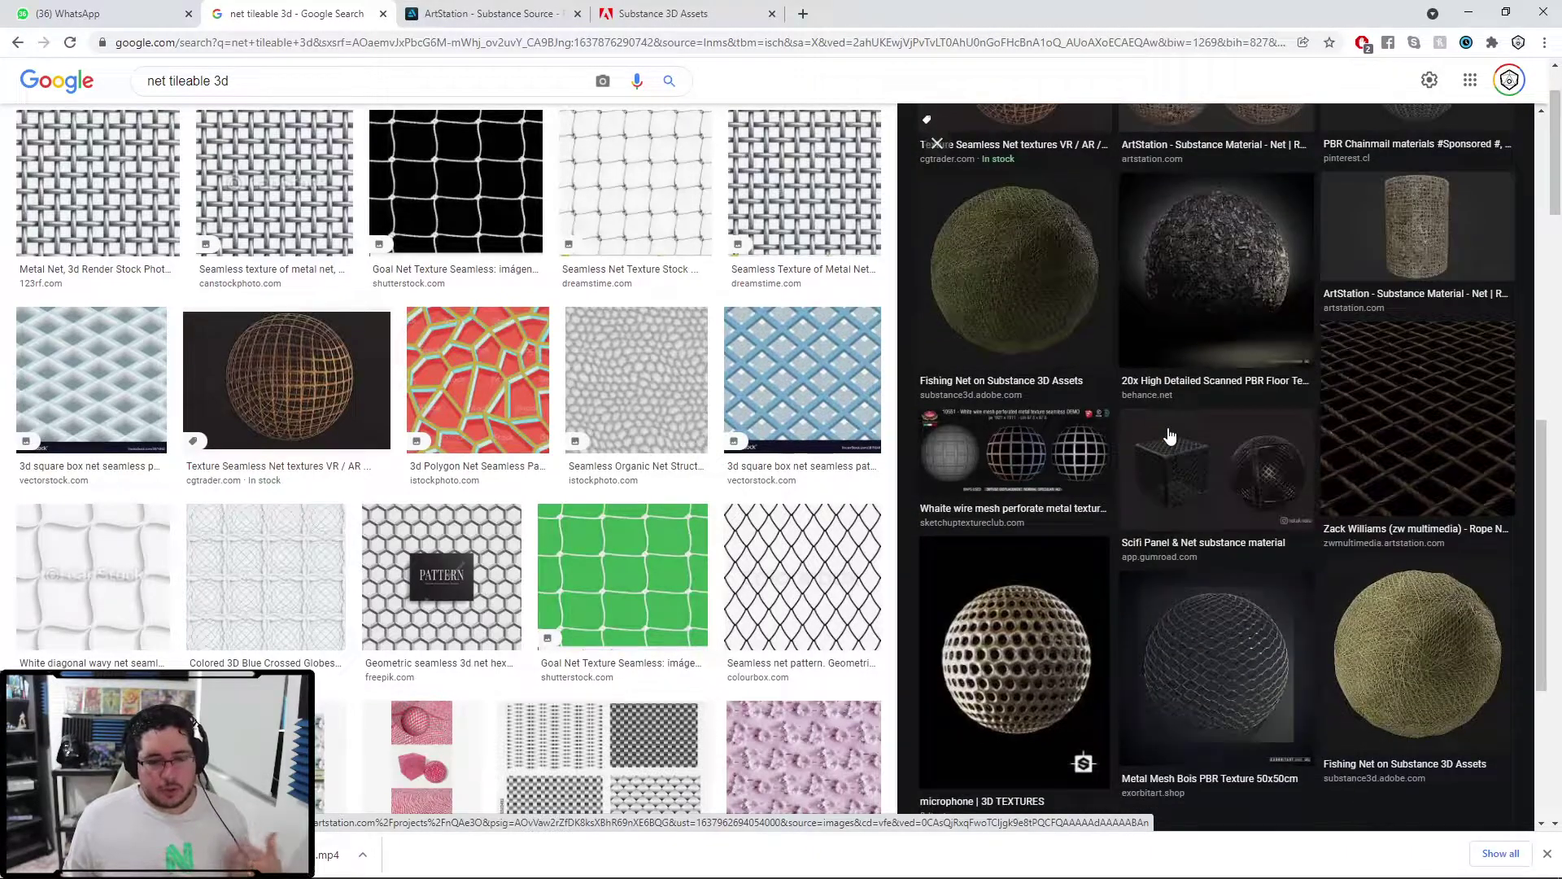
{"action": "scroll", "coordinate": [610, 492], "scroll_direction": "up", "scroll_amount": 2}
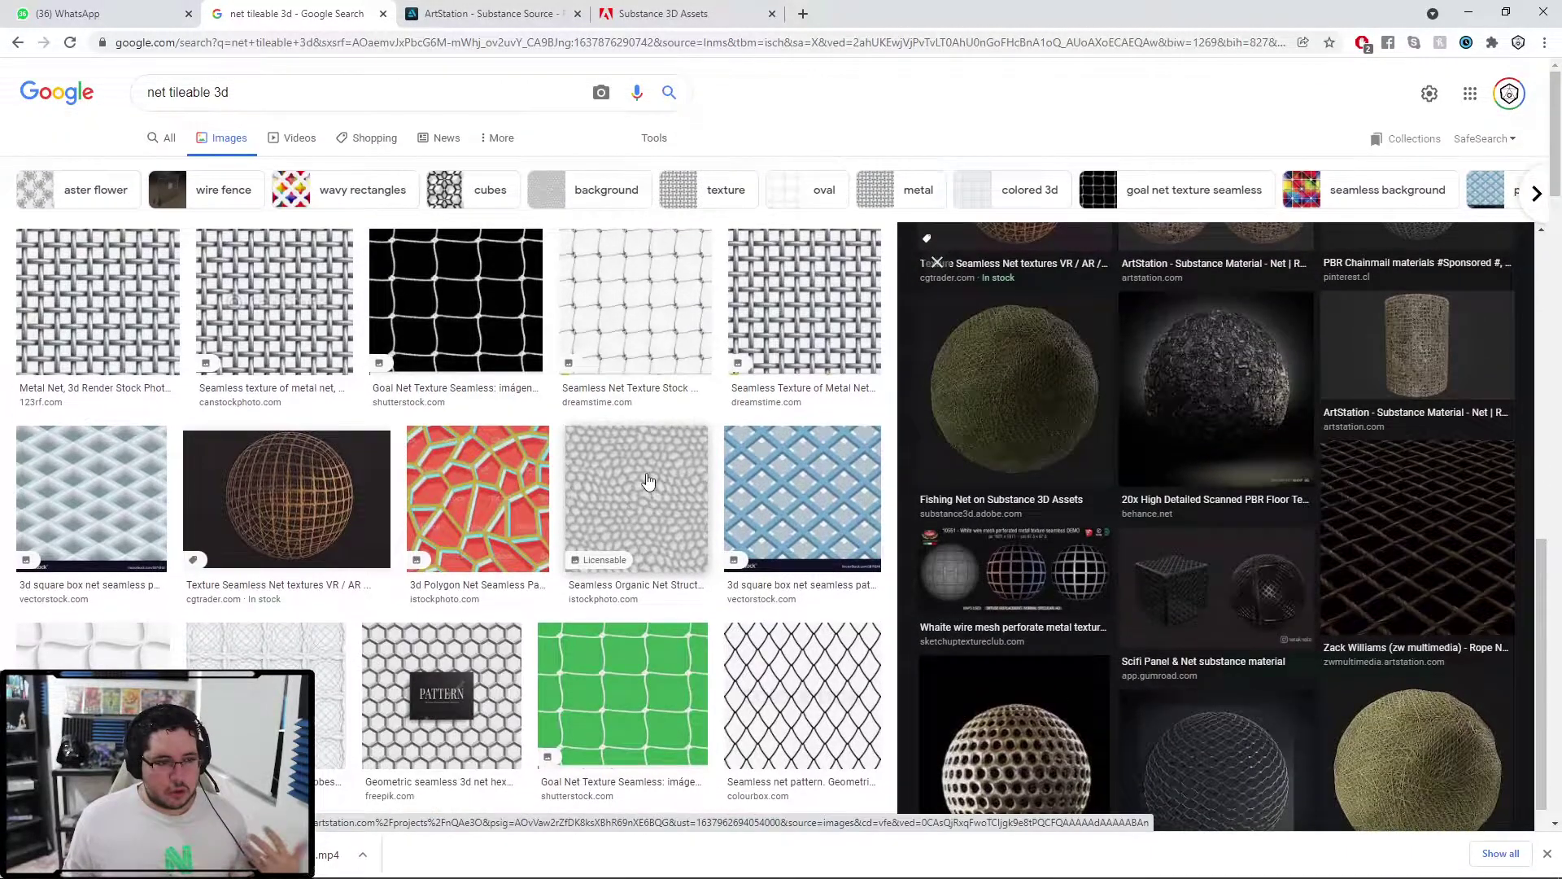
{"action": "left_click", "coordinate": [802, 684]}
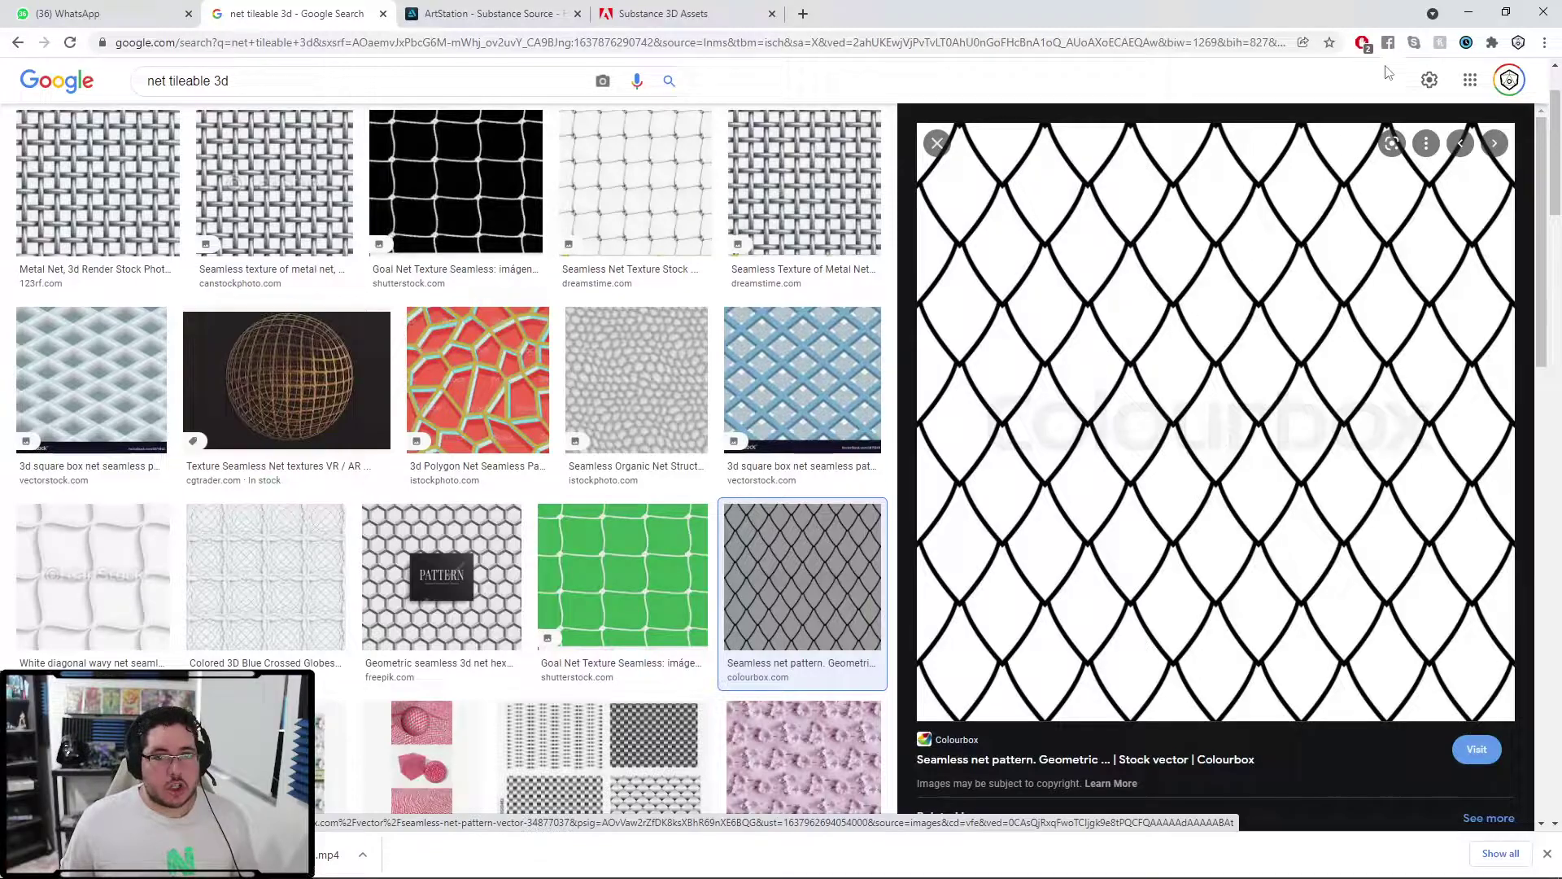
- Review the ArtStation fishing net artwork and the Chain Fence material page on Substance 3D Assets
{"action": "left_click", "coordinate": [506, 11]}
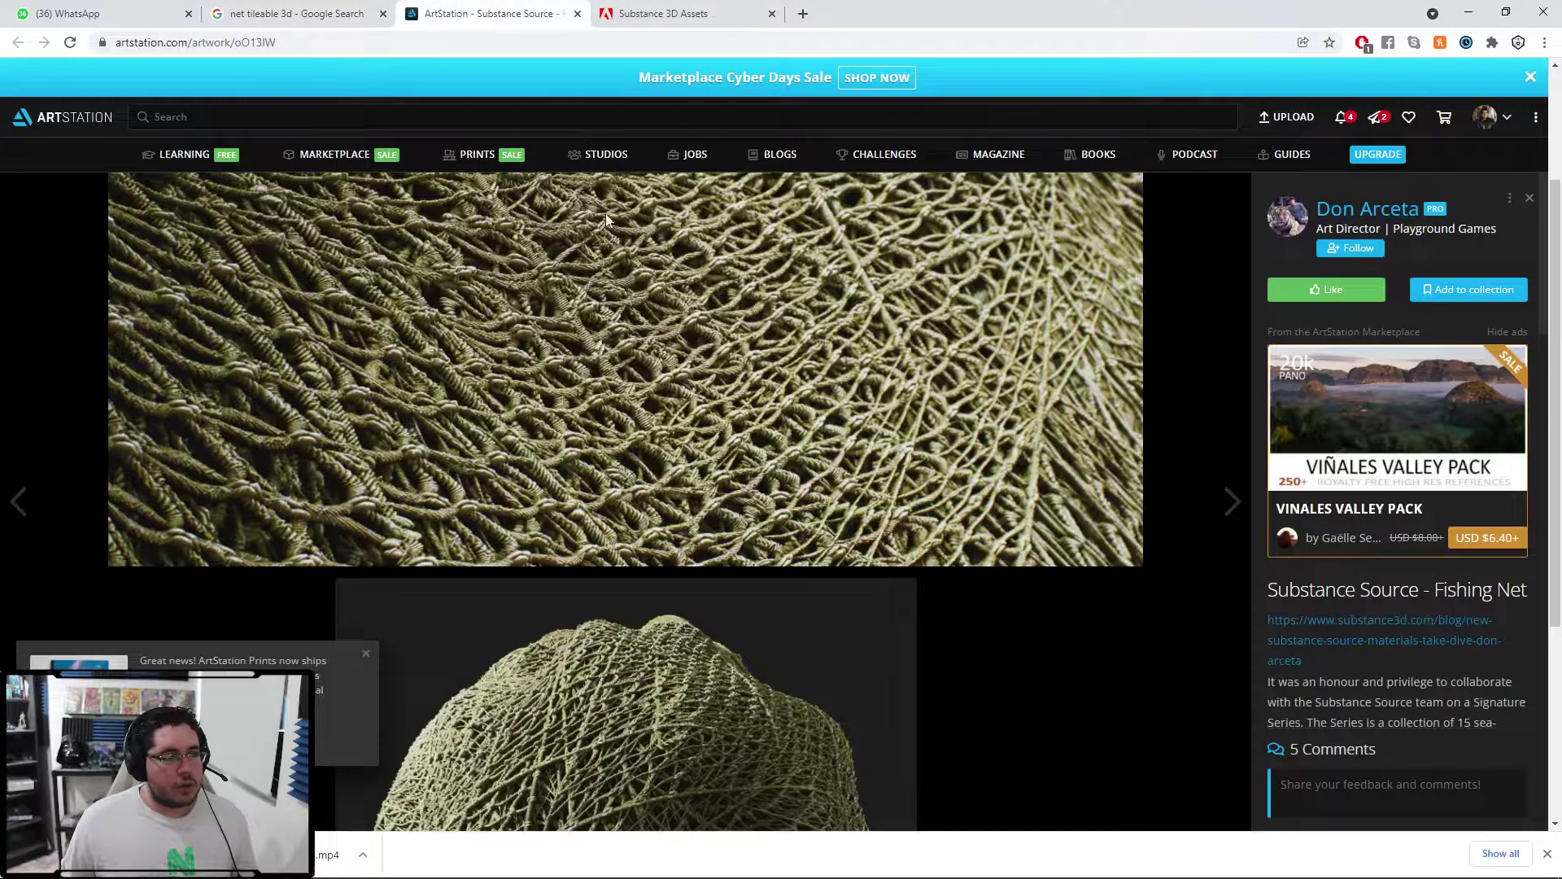
{"action": "left_click", "coordinate": [709, 11]}
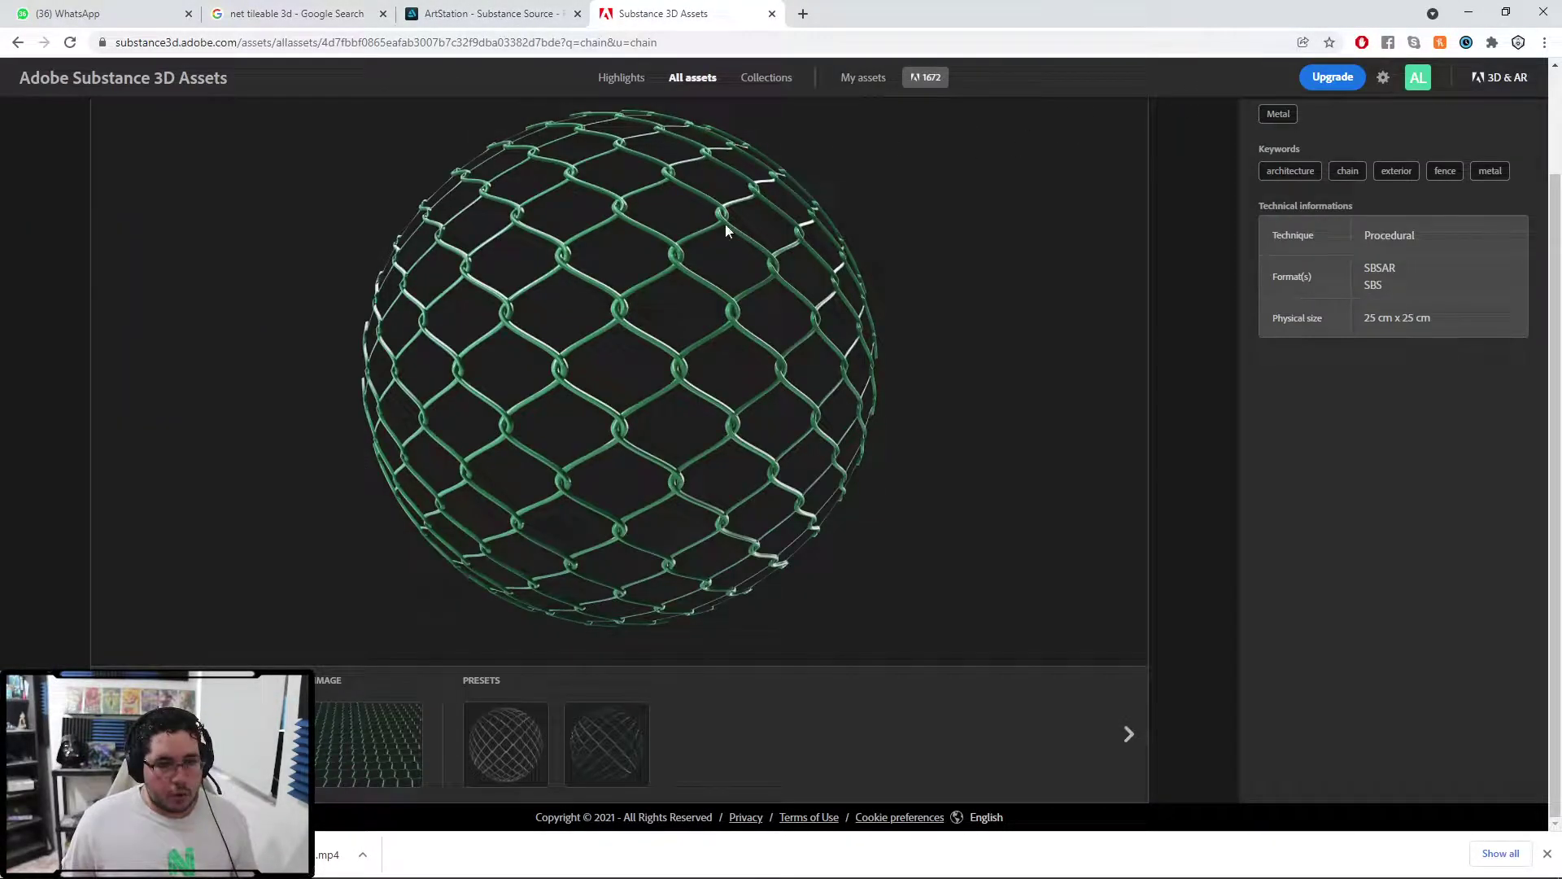
{"action": "scroll", "coordinate": [725, 223], "scroll_direction": "up", "scroll_amount": 2}
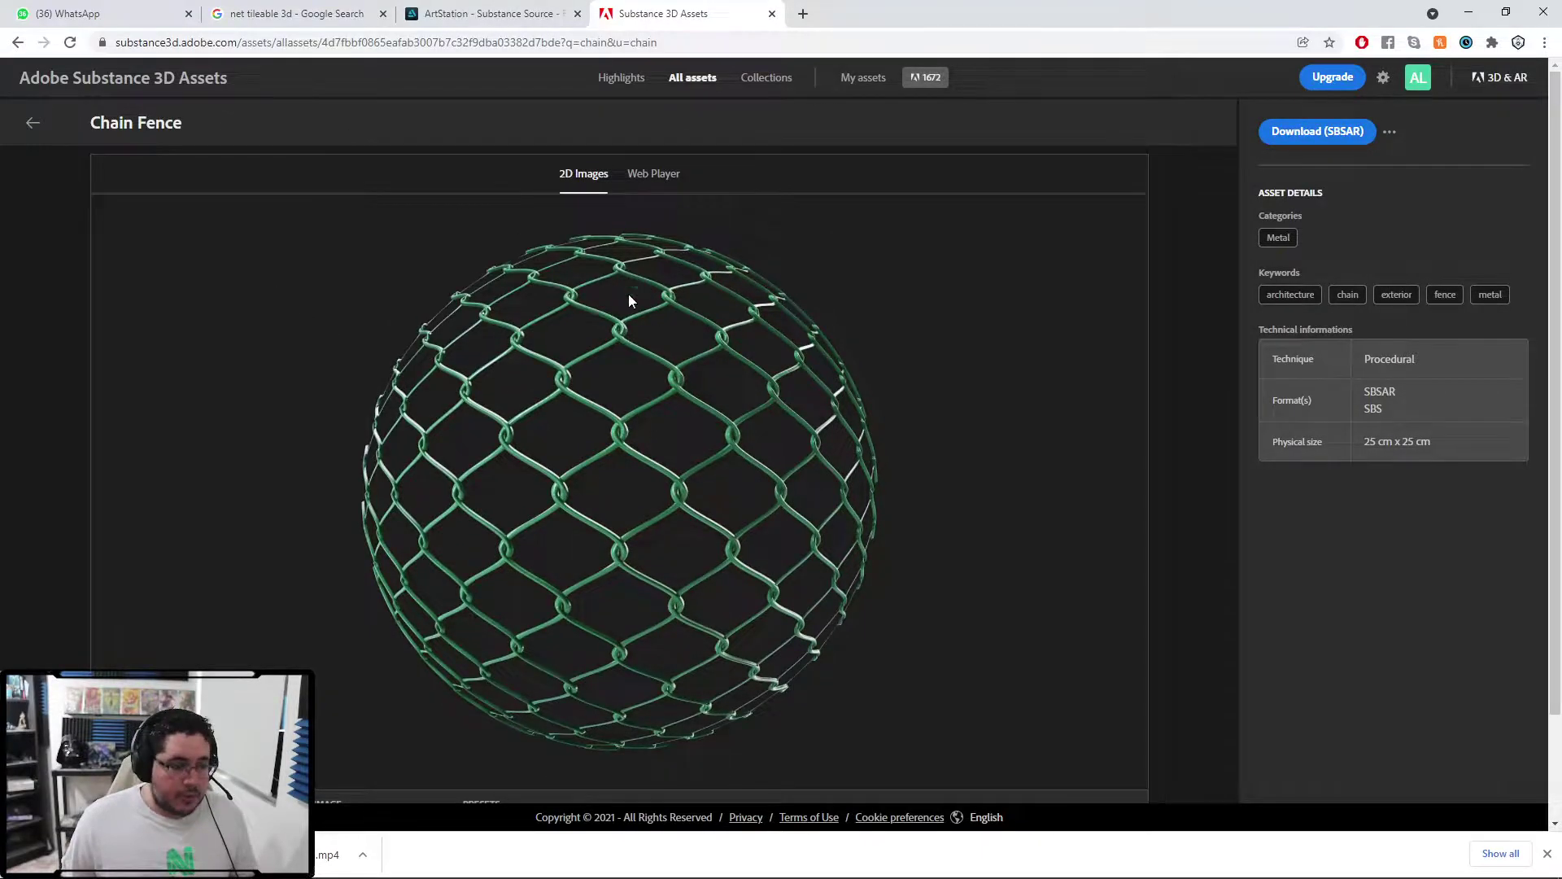
- Launch Adobe Substance 3D Painter and dismiss its welcome window
{"action": "key", "text": "super"}
{"action": "type", "text": "subs"}
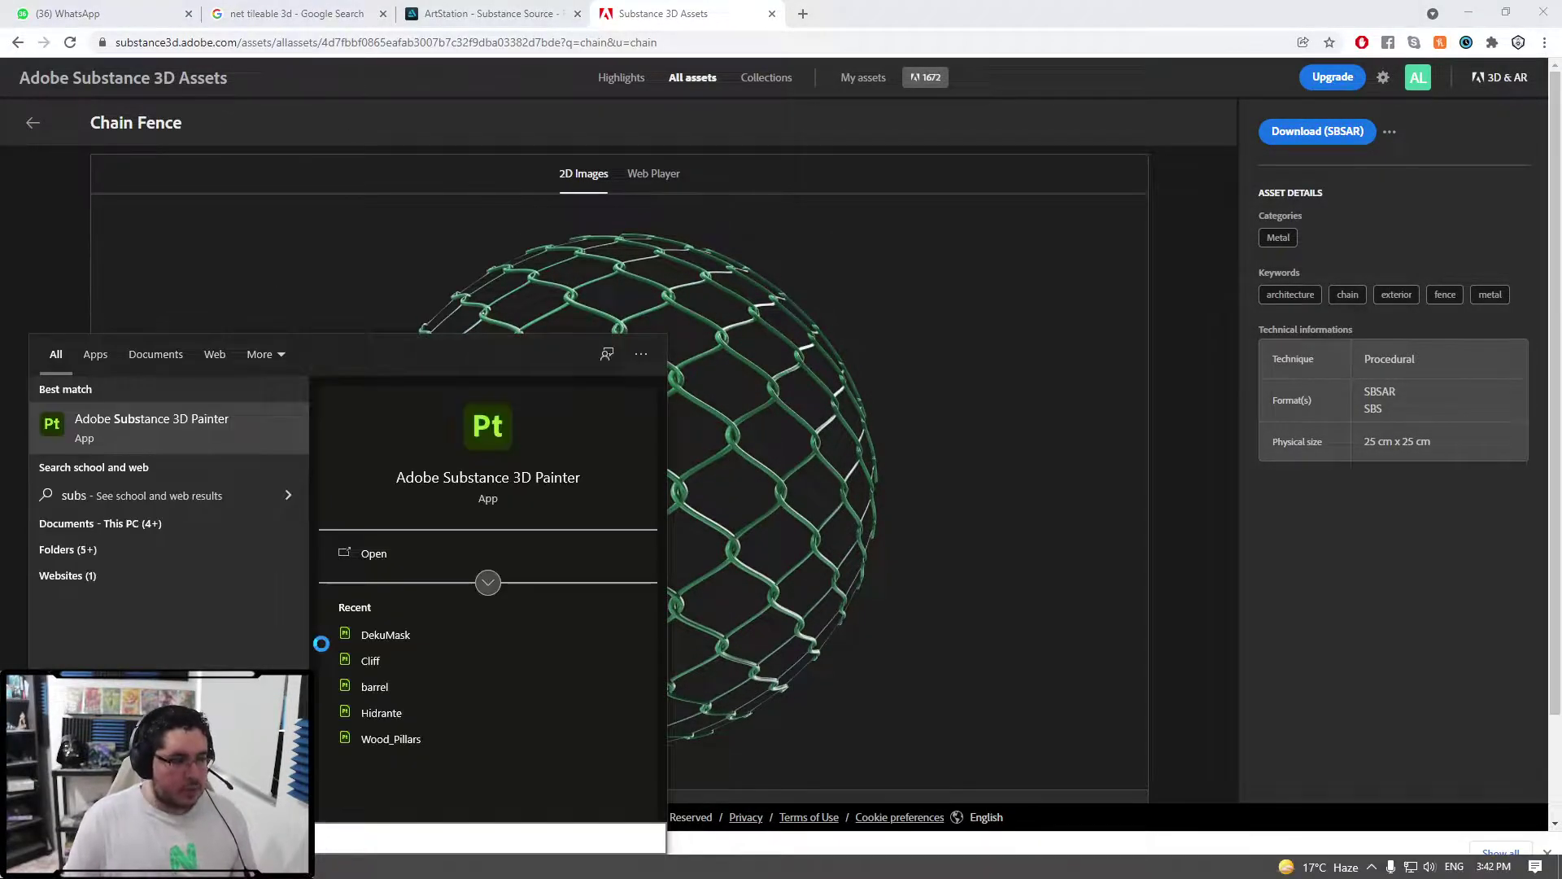
{"action": "key", "text": "Return"}
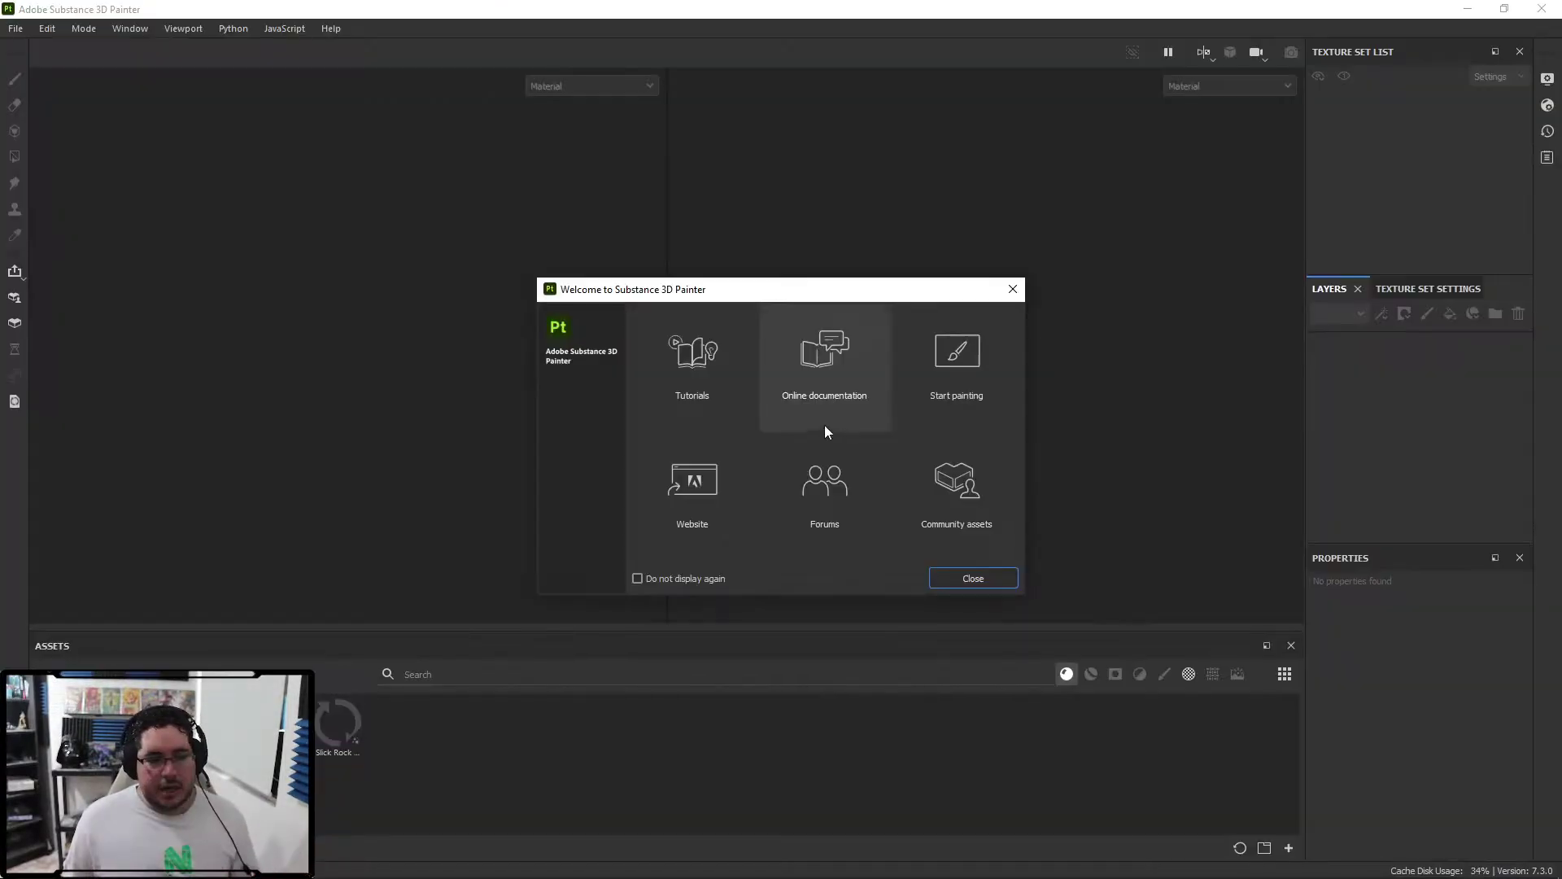
{"action": "left_click", "coordinate": [1013, 289]}
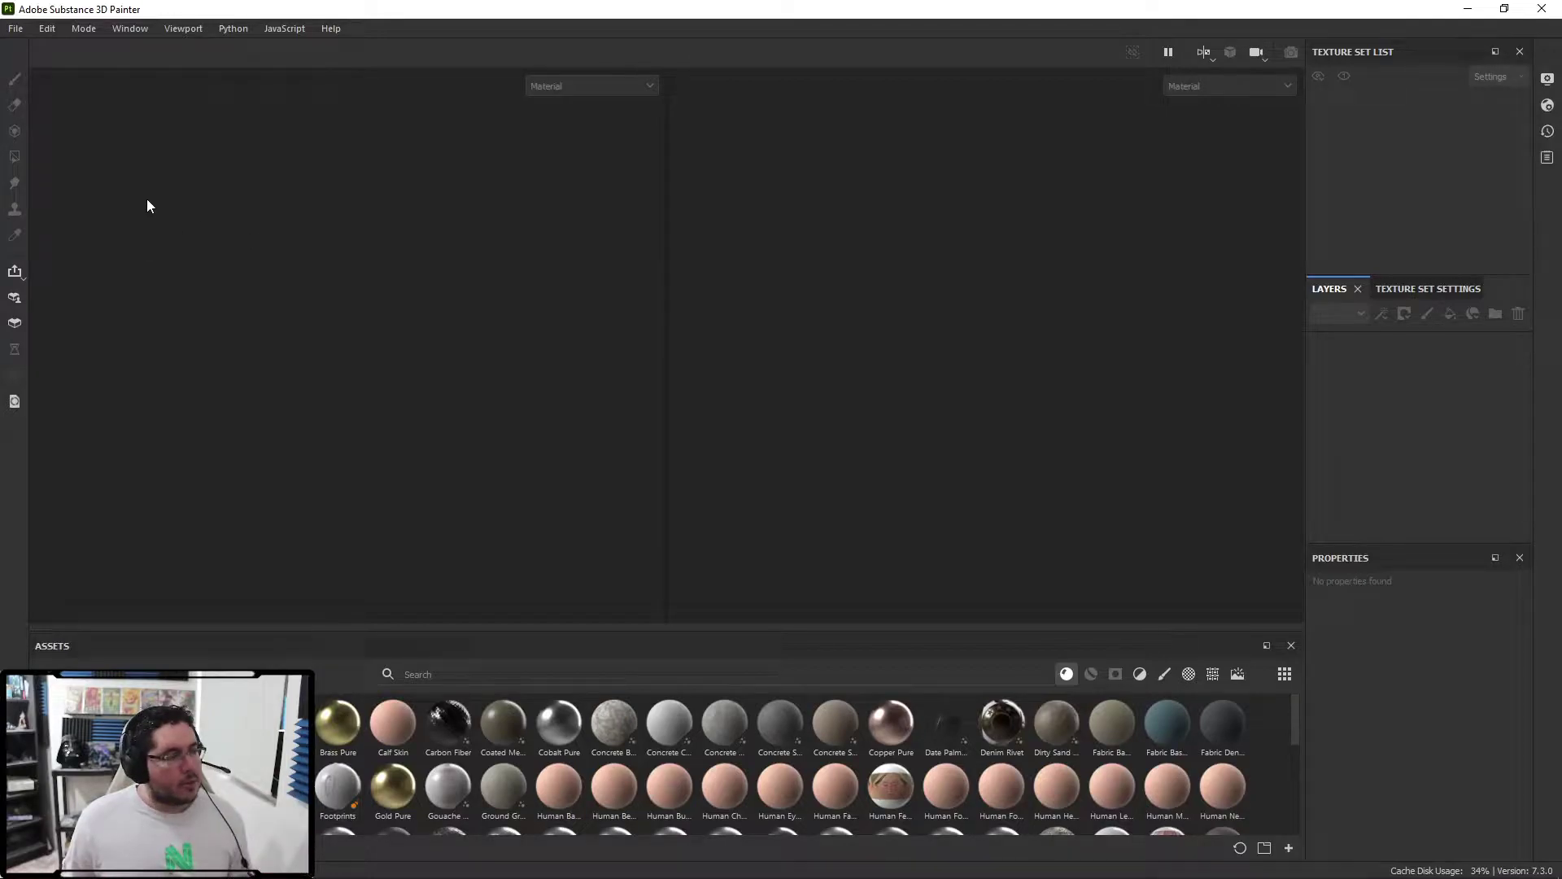
- Open the TilingMaterial sample project
{"action": "left_click", "coordinate": [15, 28]}
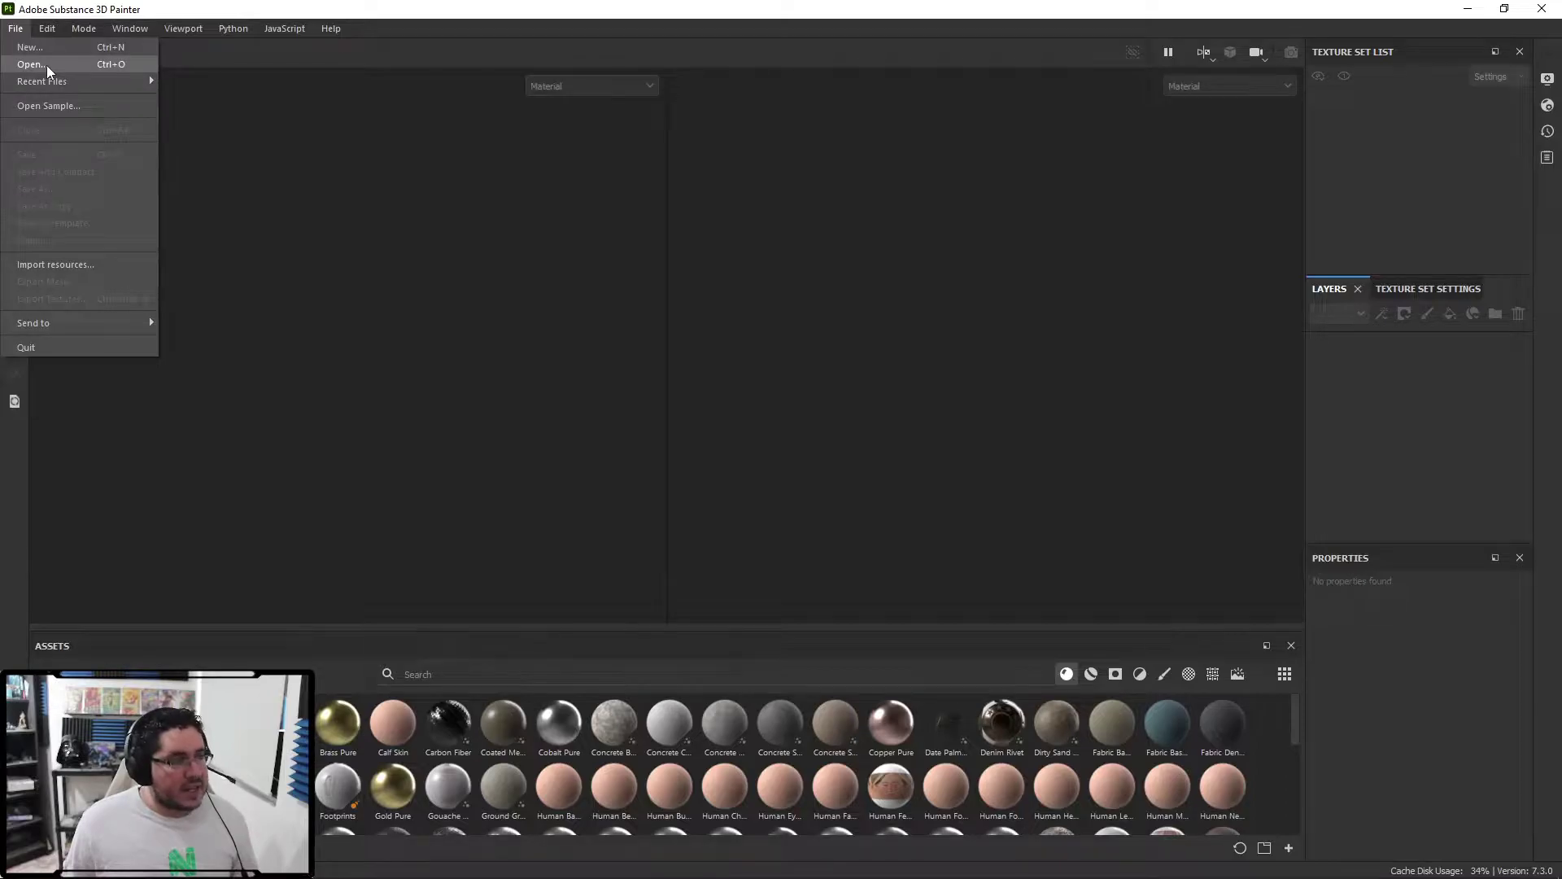
{"action": "mouse_move", "coordinate": [49, 79]}
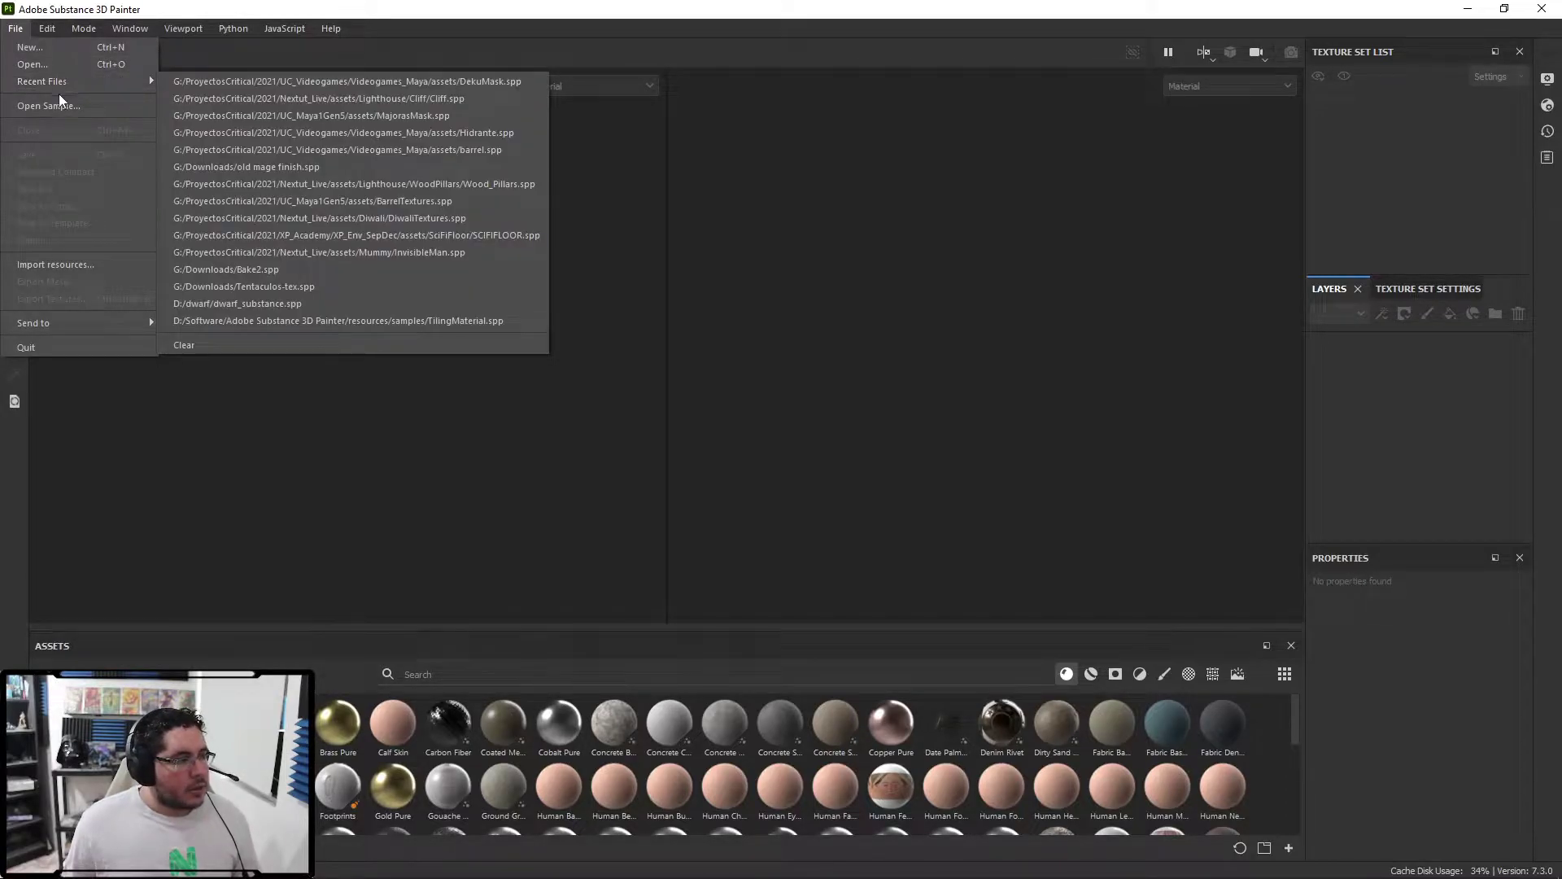
{"action": "left_click", "coordinate": [61, 106]}
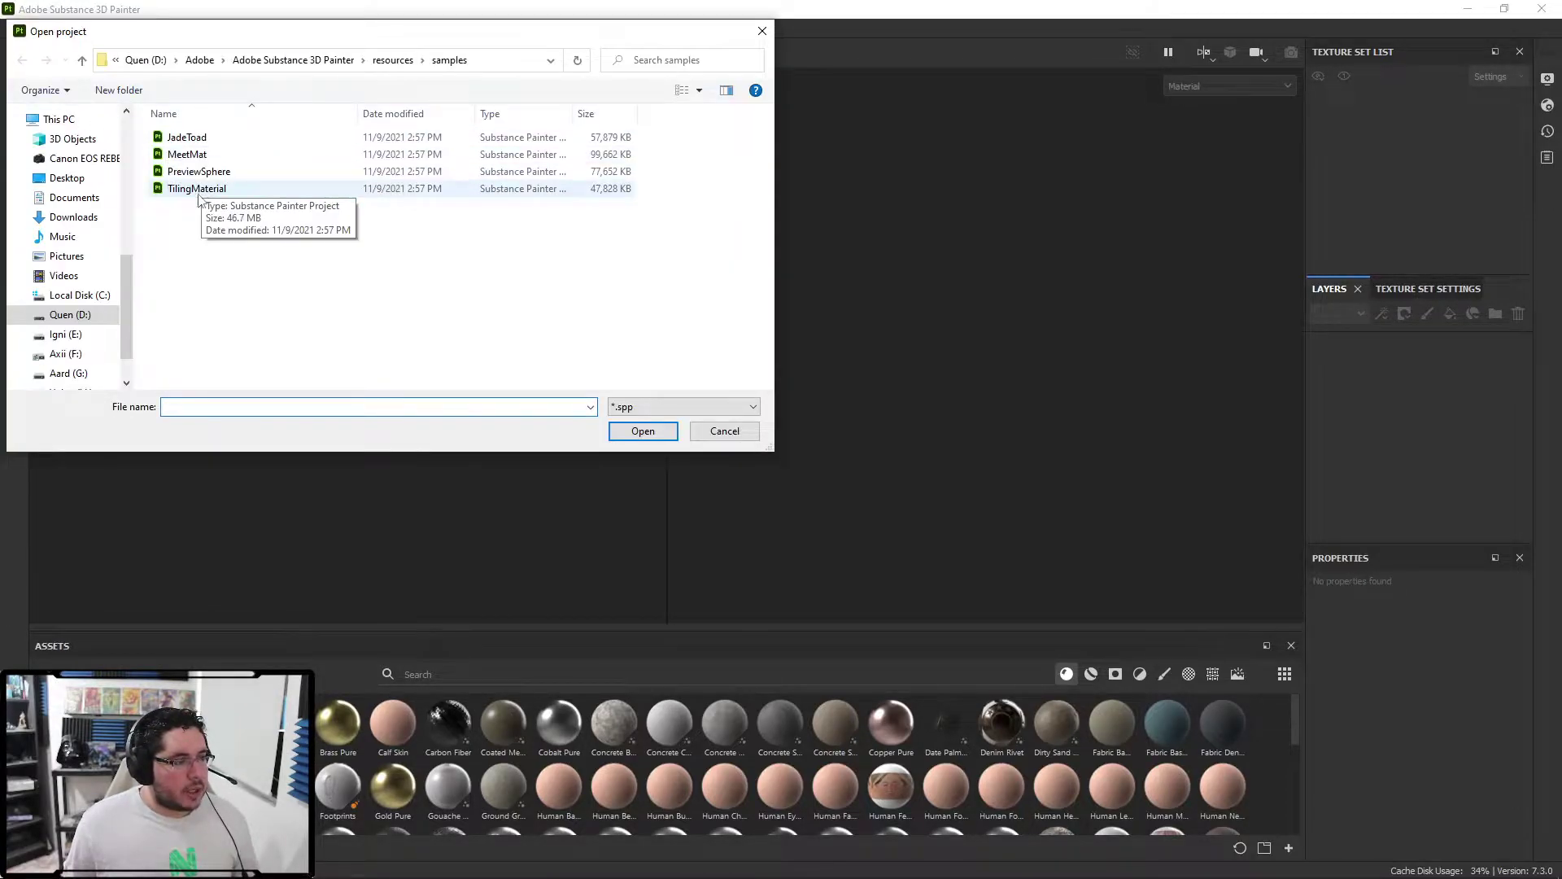
{"action": "left_click", "coordinate": [175, 188]}
{"action": "left_click", "coordinate": [642, 431]}
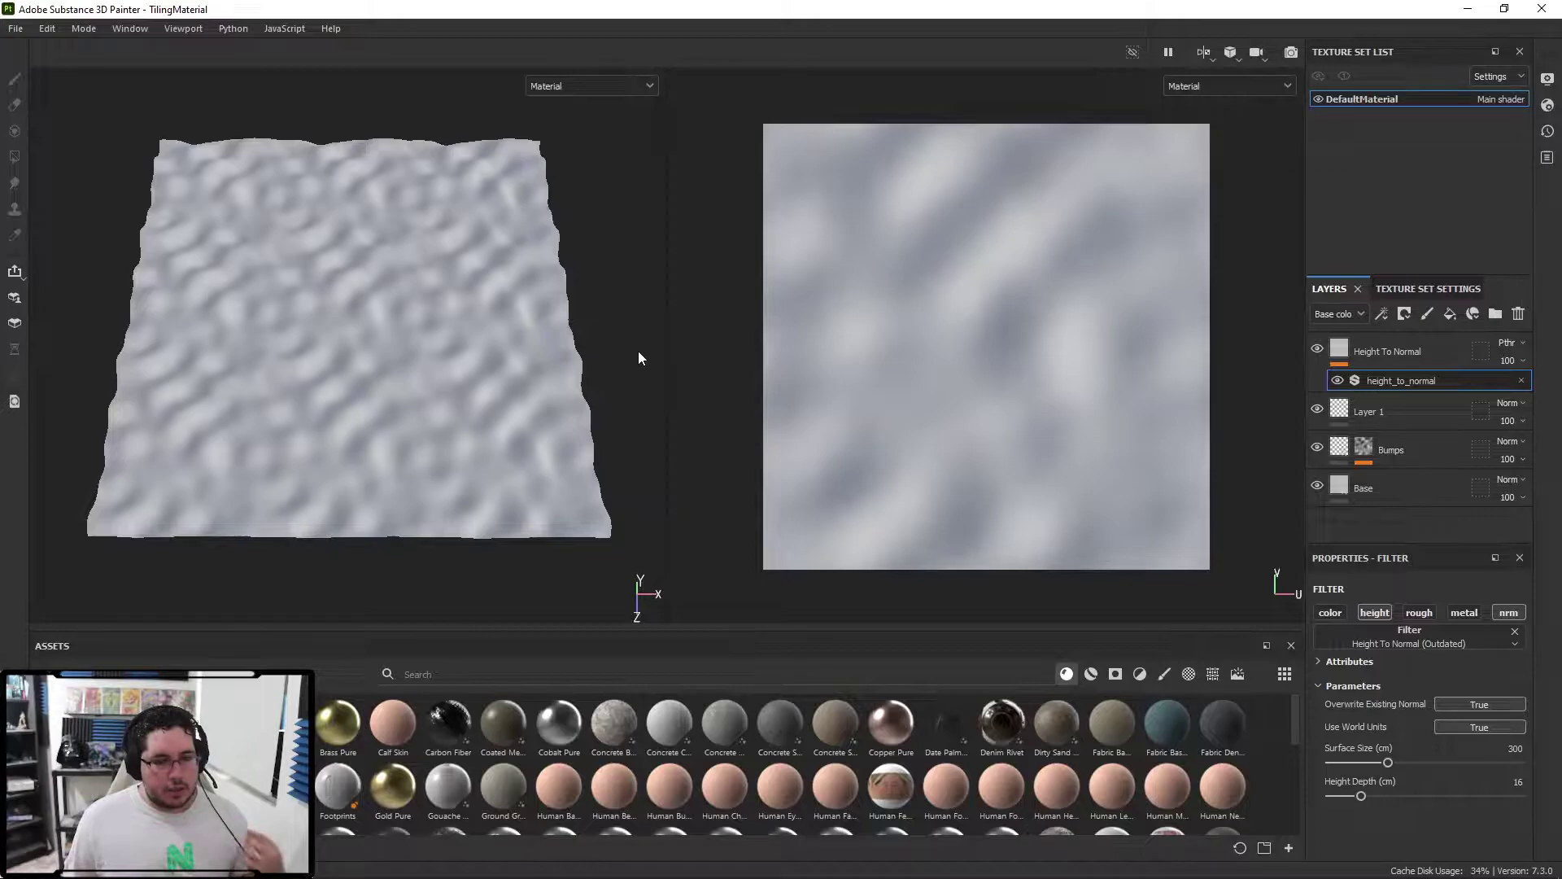
- Delete all existing layers from the sample project, from Height To Normal down to Base
{"action": "left_click", "coordinate": [1377, 346]}
{"action": "left_click", "coordinate": [1423, 479], "text": "shift"}
{"action": "key", "text": "Delete"}
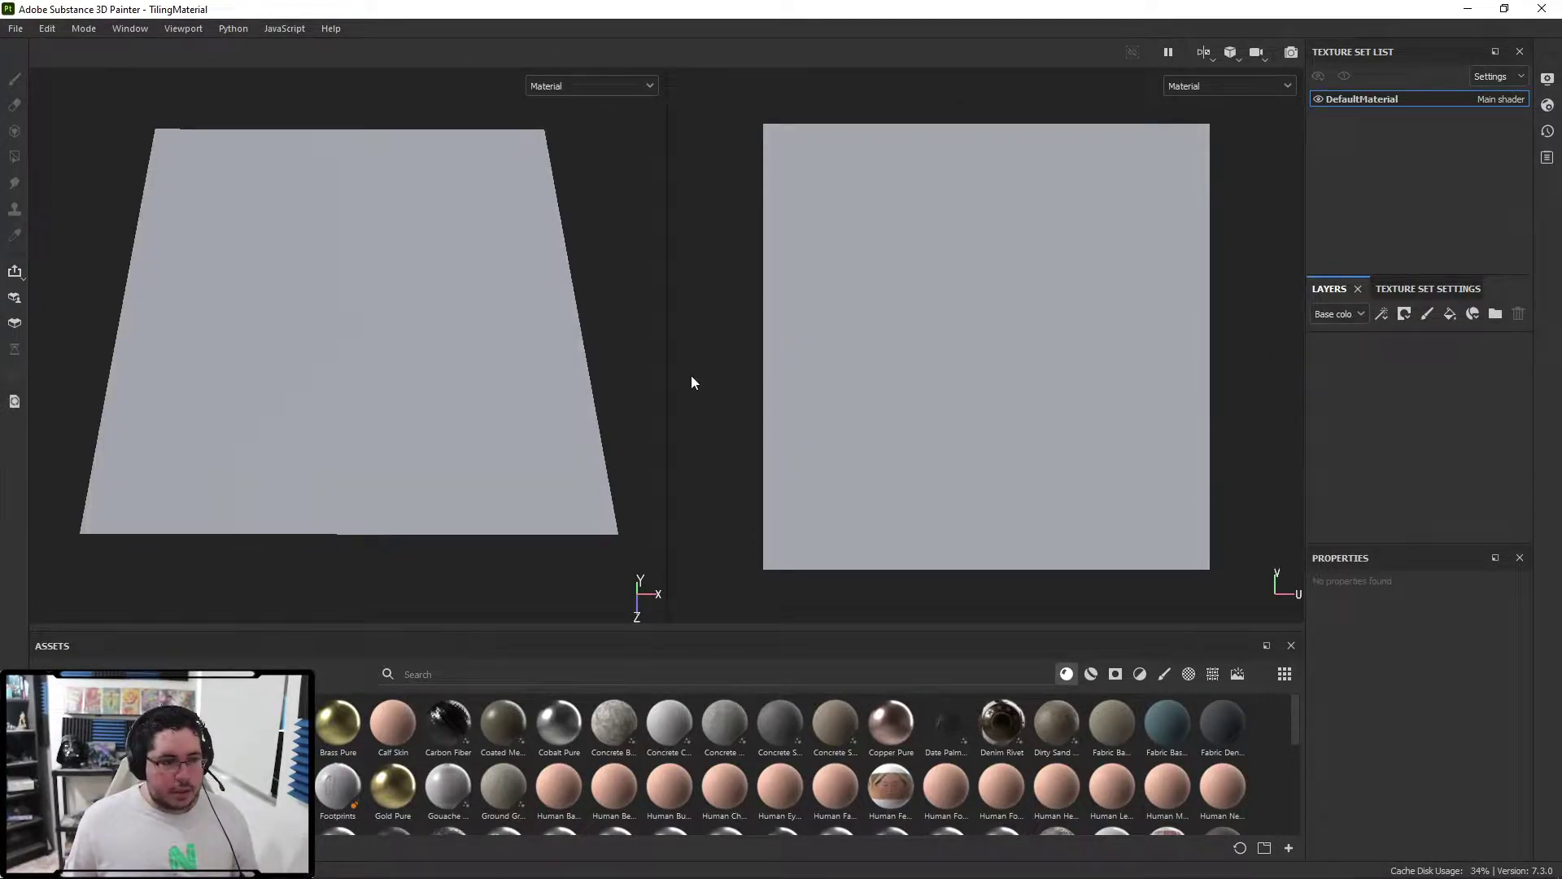
- Import the Chain Fence material file into Painter's assets as a base material
{"action": "key", "text": "alt+Tab"}
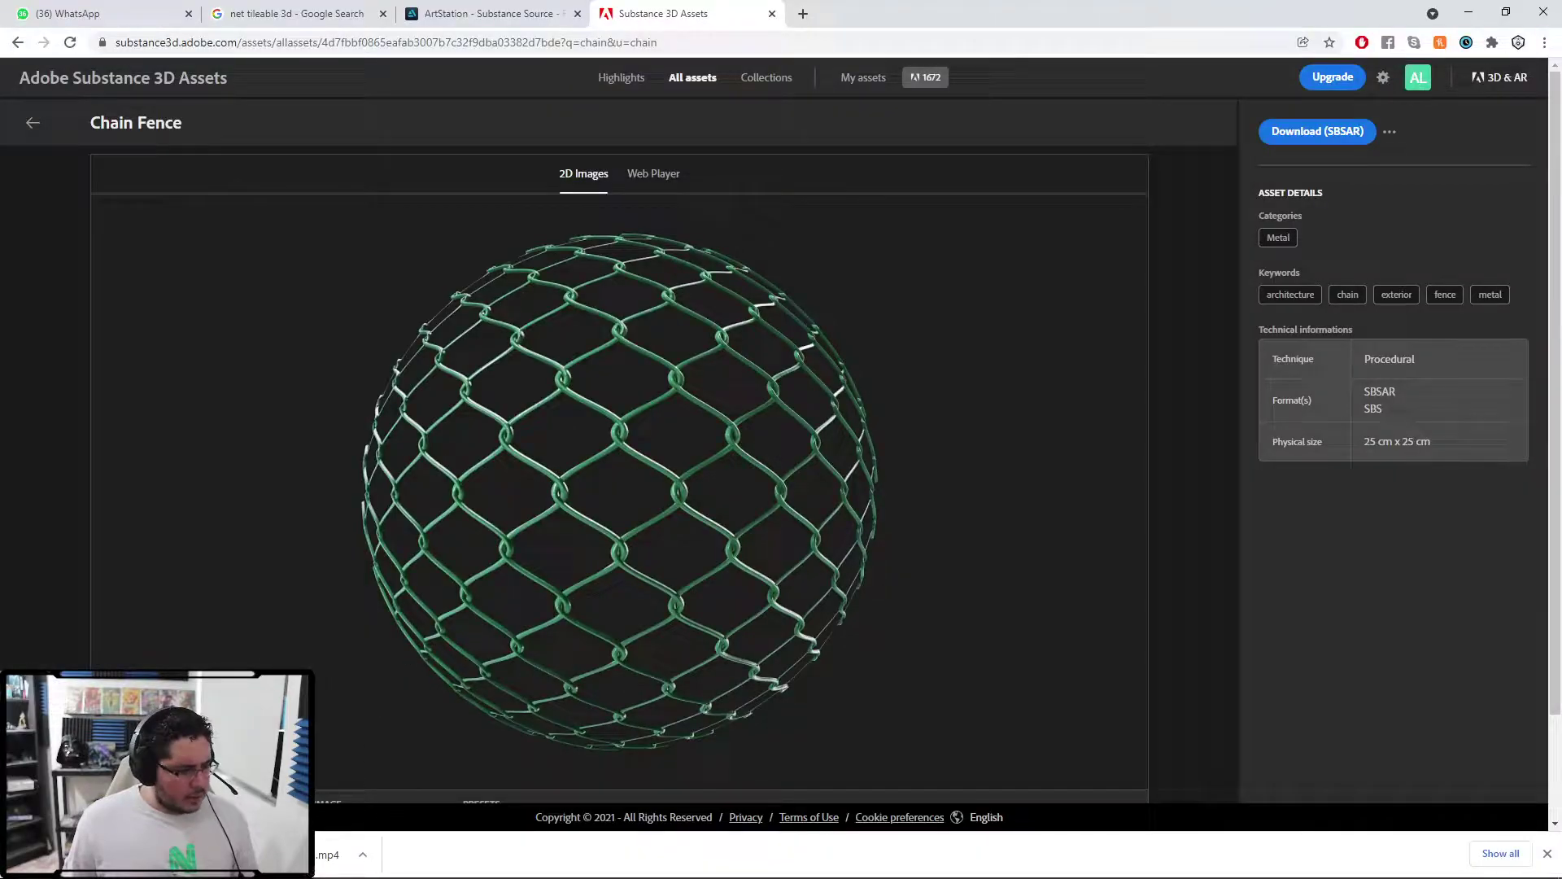
{"action": "left_click", "coordinate": [1469, 12]}
{"action": "left_click_drag", "start_coordinate": [1216, 562], "coordinate": [1022, 739]}
{"action": "left_click", "coordinate": [972, 283]}
{"action": "left_click", "coordinate": [996, 314]}
{"action": "left_click", "coordinate": [1013, 643]}
{"action": "left_click", "coordinate": [972, 698]}
{"action": "left_click", "coordinate": [892, 674]}
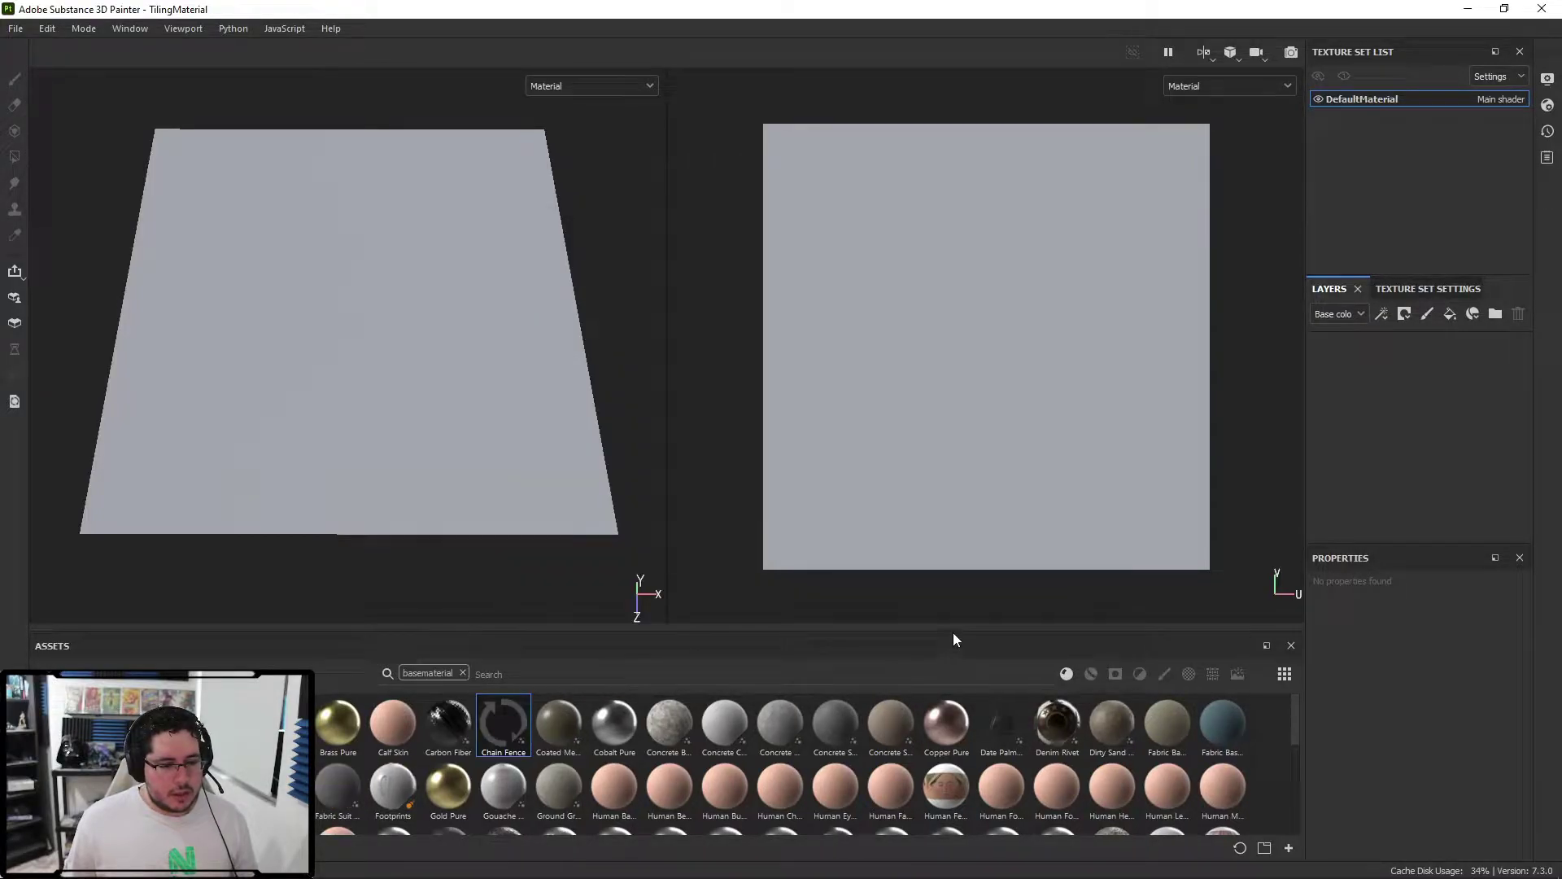
- Add the Chain Fence material as a fill layer on the plane and inspect it at an angle
{"action": "left_click_drag", "start_coordinate": [506, 721], "coordinate": [1333, 342]}
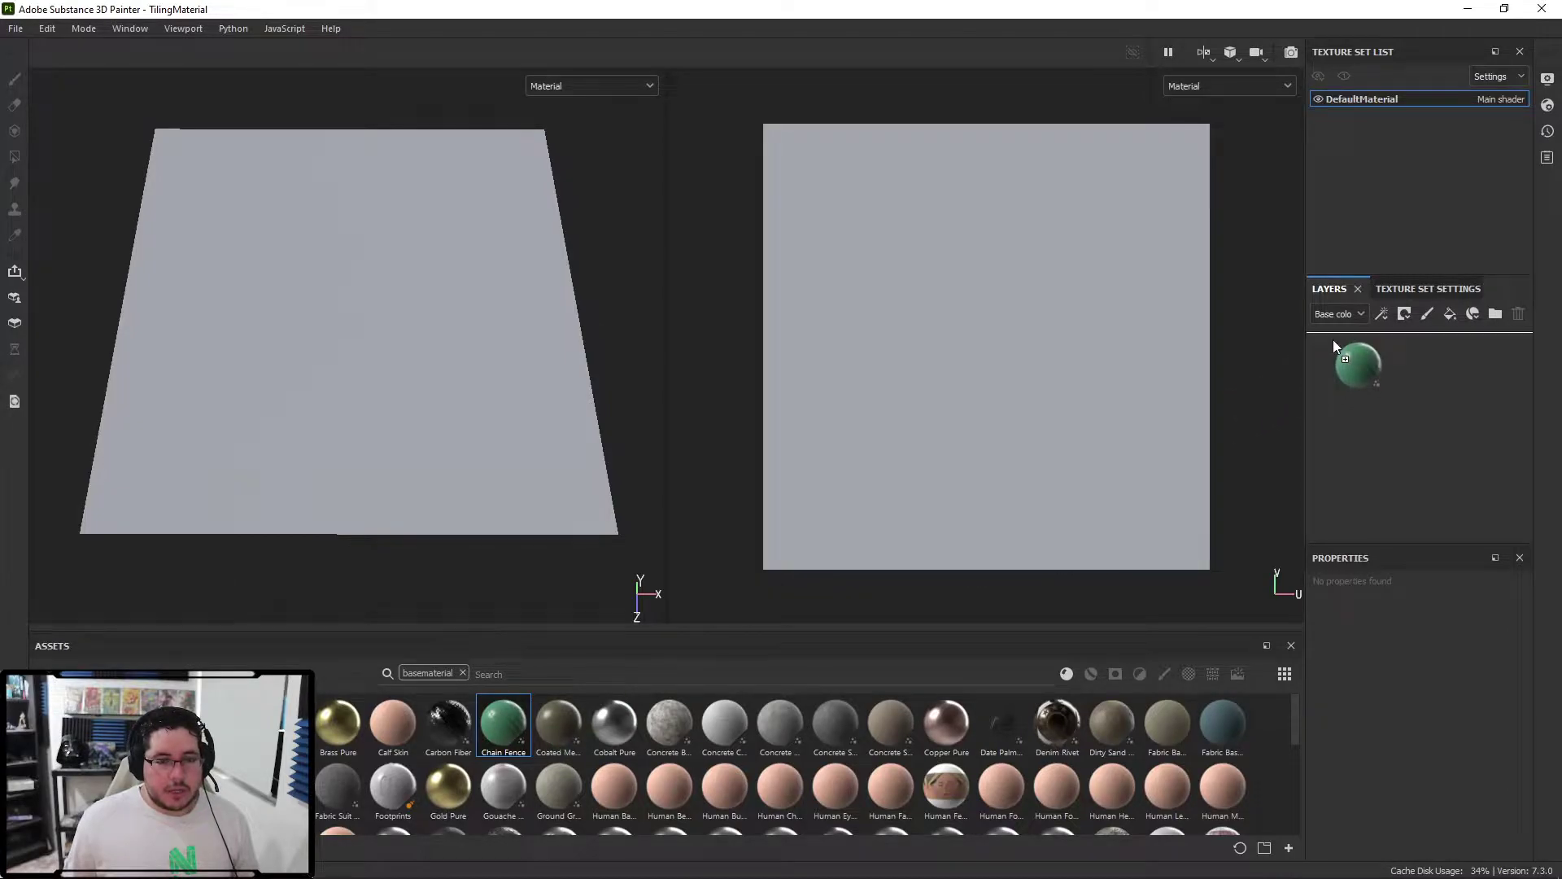
{"action": "mouse_move", "coordinate": [987, 394]}
{"action": "left_mouse_down", "text": "alt"}
{"action": "mouse_move", "coordinate": [984, 342]}
{"action": "mouse_move", "coordinate": [989, 370]}
{"action": "left_mouse_up", "text": "alt"}
{"action": "left_click_drag", "start_coordinate": [634, 368], "coordinate": [599, 335], "text": "alt"}
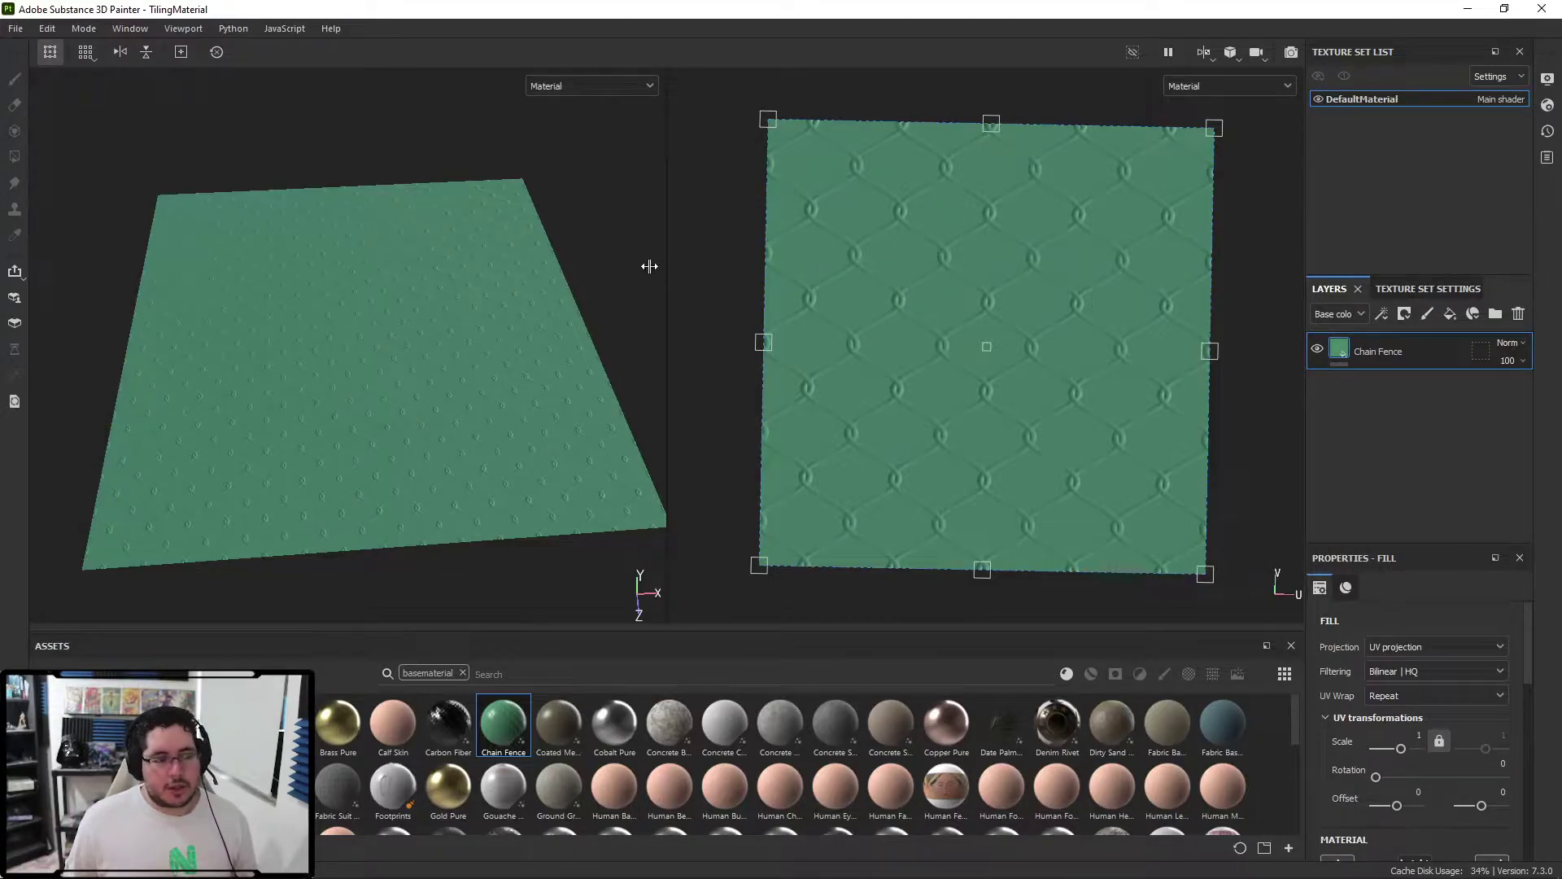
{"action": "left_click_drag", "start_coordinate": [648, 267], "coordinate": [627, 328], "text": "alt"}
{"action": "right_click_drag", "start_coordinate": [628, 328], "coordinate": [422, 428], "text": "alt"}
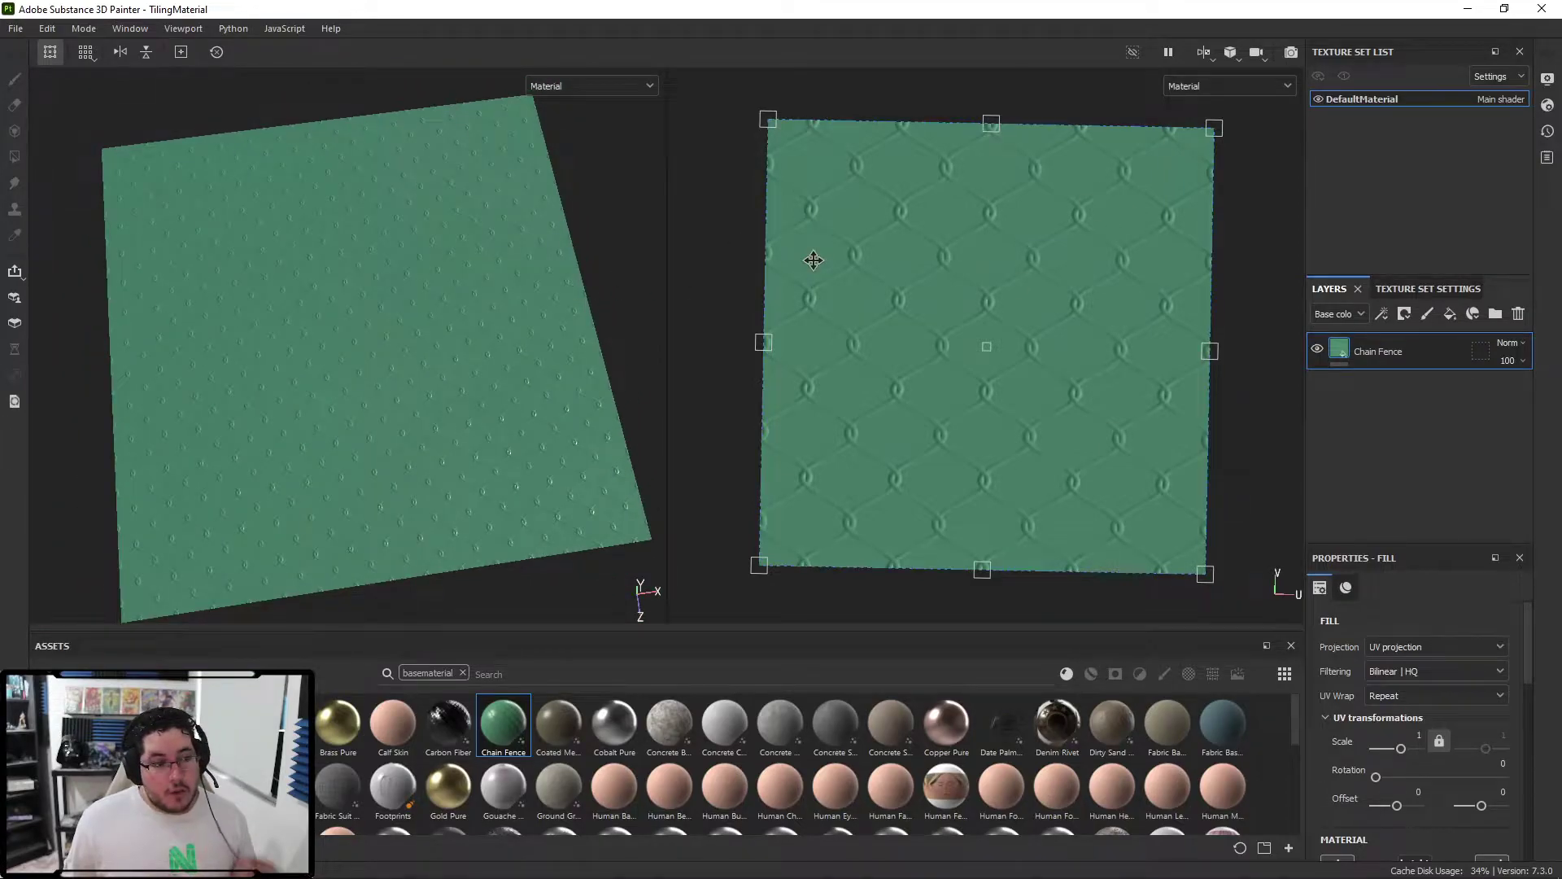
- Check which additional channels can be added to the DefaultMaterial texture set
{"action": "left_click", "coordinate": [1375, 290]}
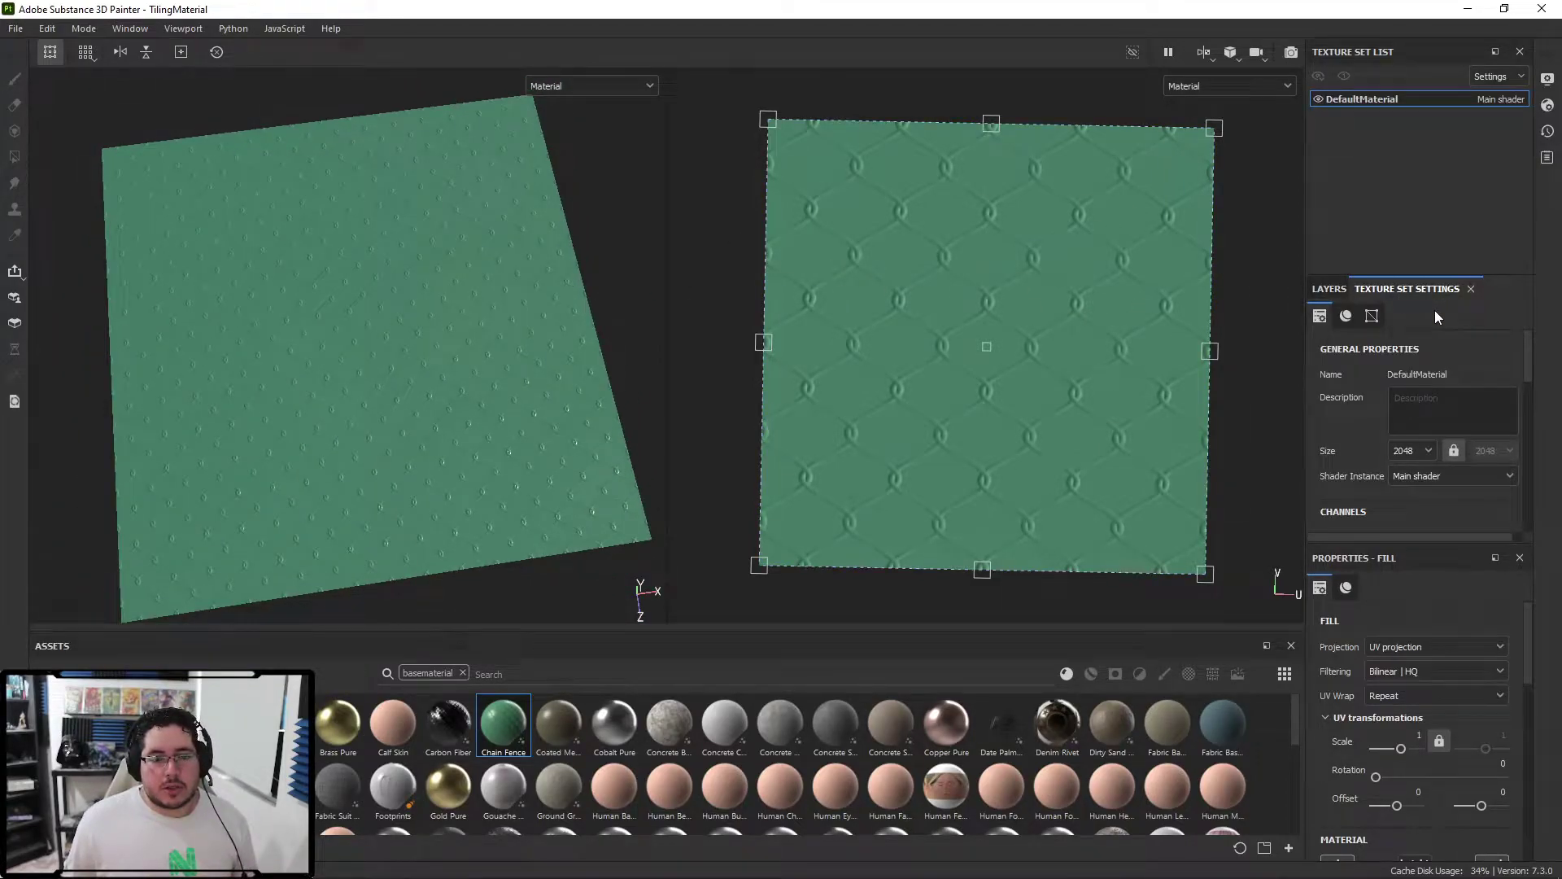
{"action": "scroll", "coordinate": [1432, 392], "scroll_direction": "down", "scroll_amount": 5}
{"action": "scroll", "coordinate": [1463, 388], "scroll_direction": "up", "scroll_amount": 3}
{"action": "left_click", "coordinate": [1507, 440]}
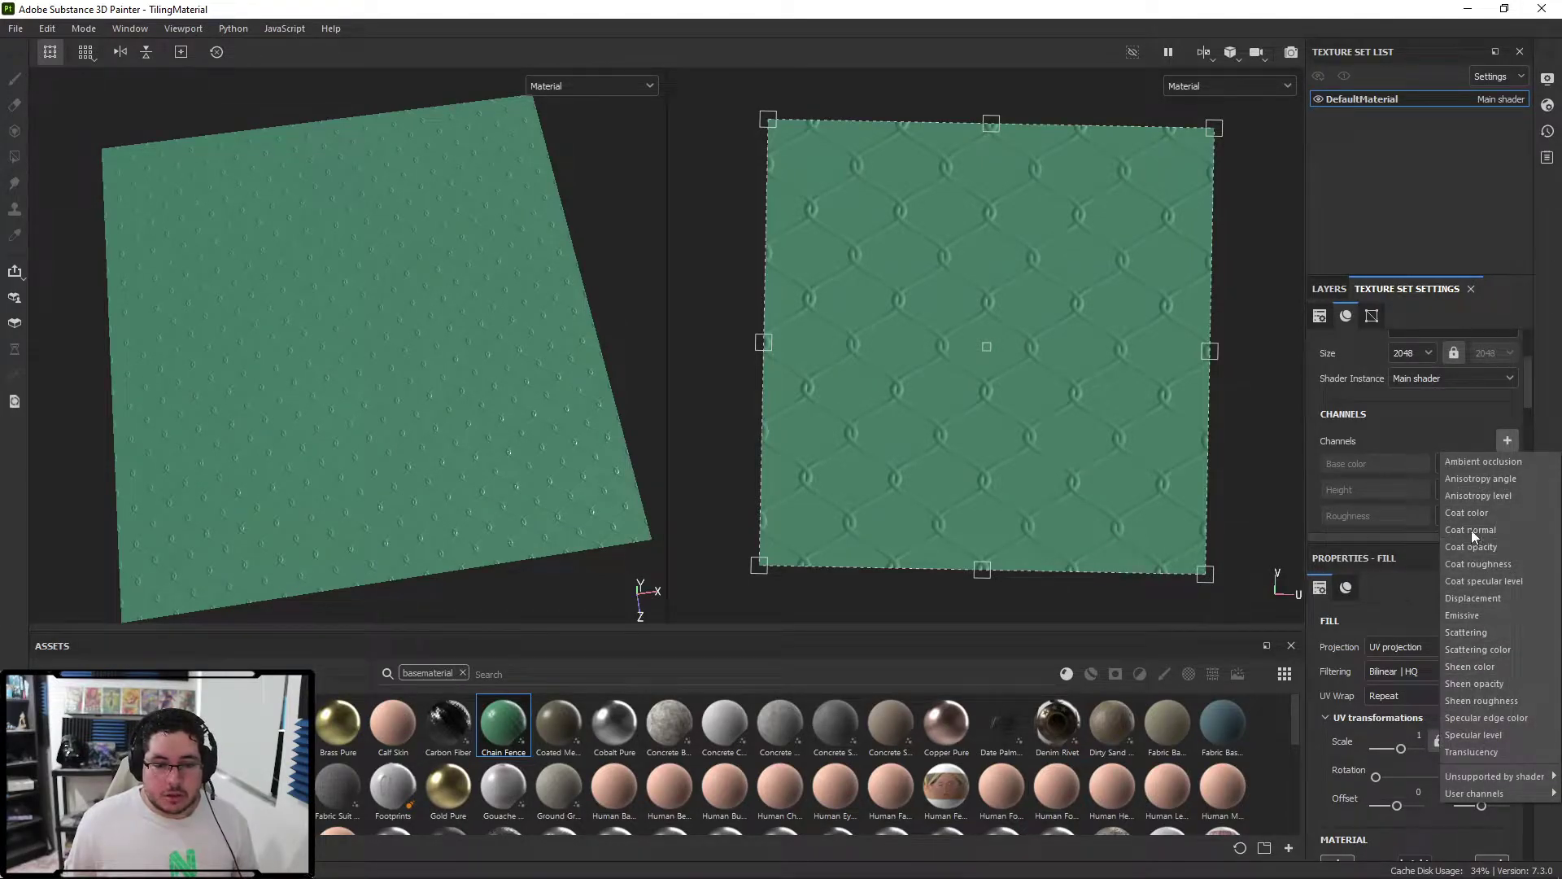
- Look through the shaders available for the main shader, including pbr-metal-rough-with-alpha-blending, and close the shader settings
{"action": "left_click", "coordinate": [1547, 106]}
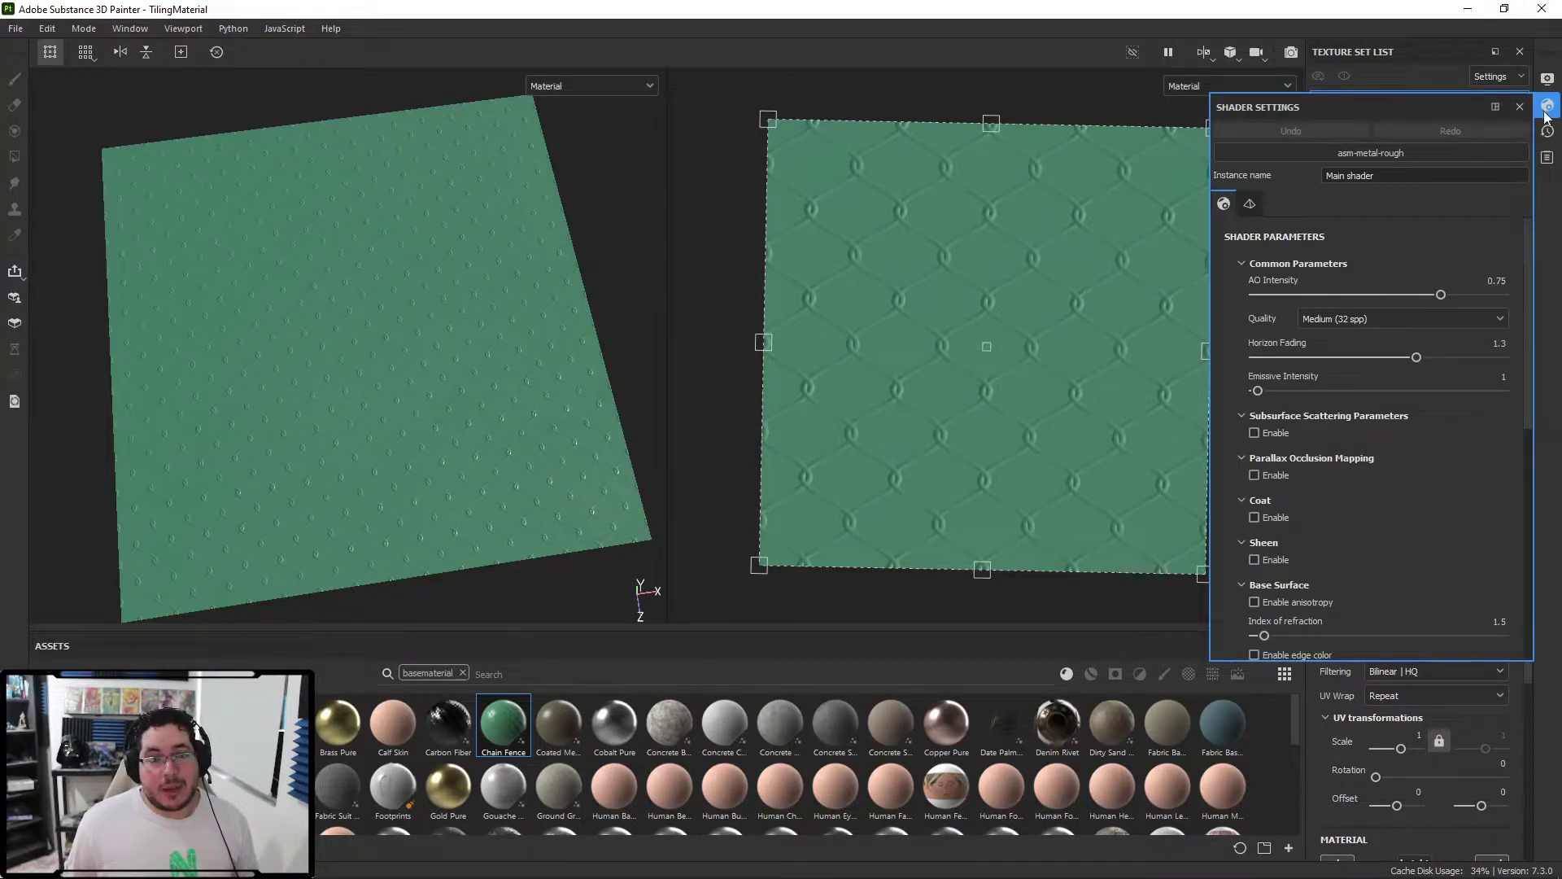
{"action": "left_click", "coordinate": [1395, 155]}
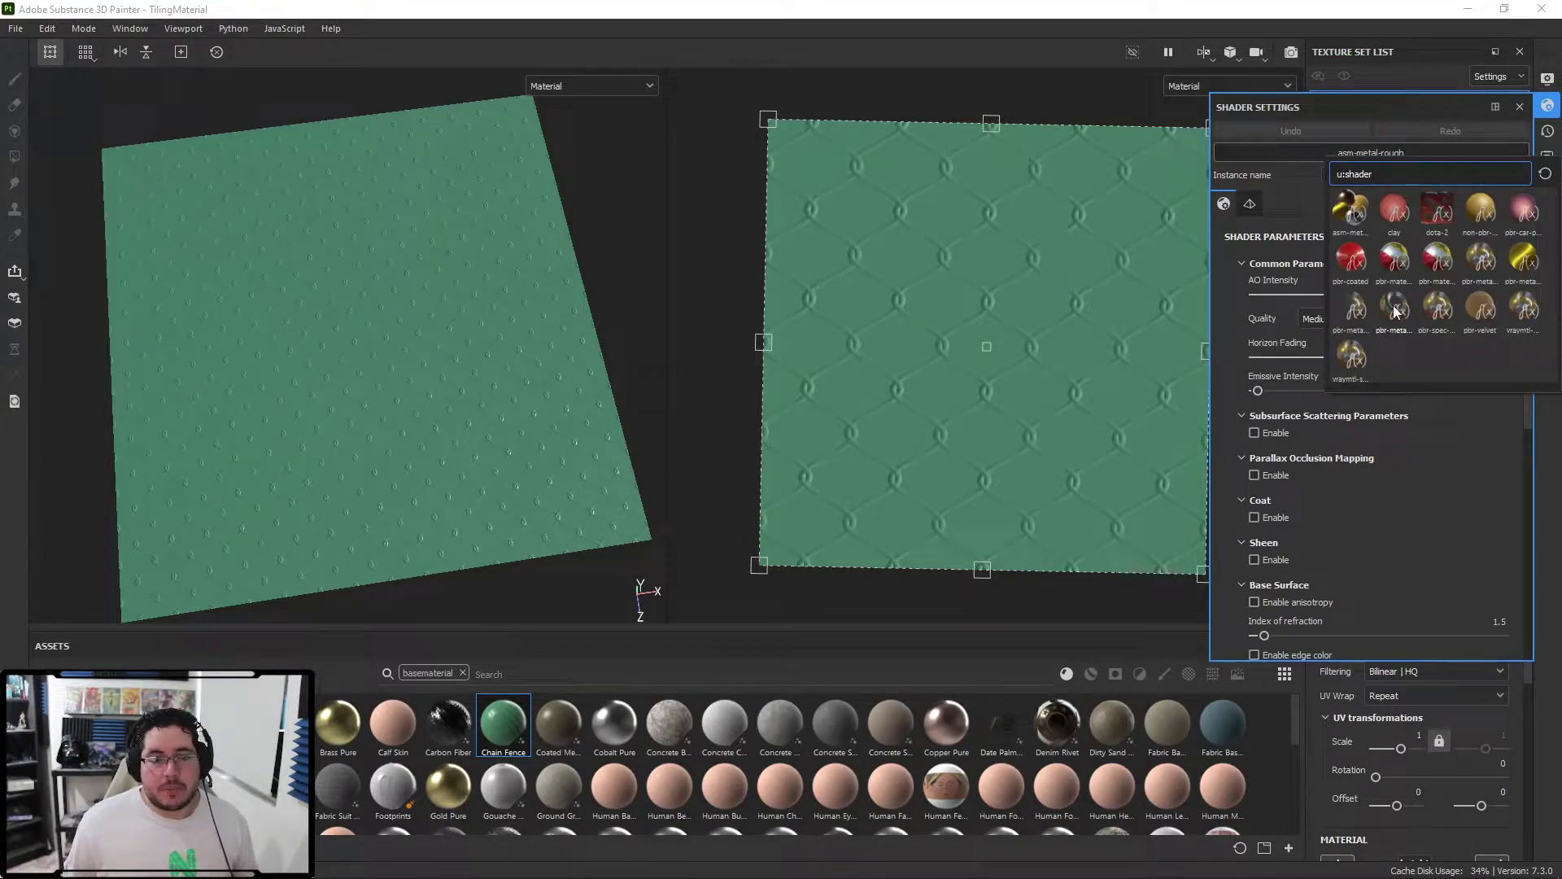
{"action": "mouse_move", "coordinate": [1395, 312]}
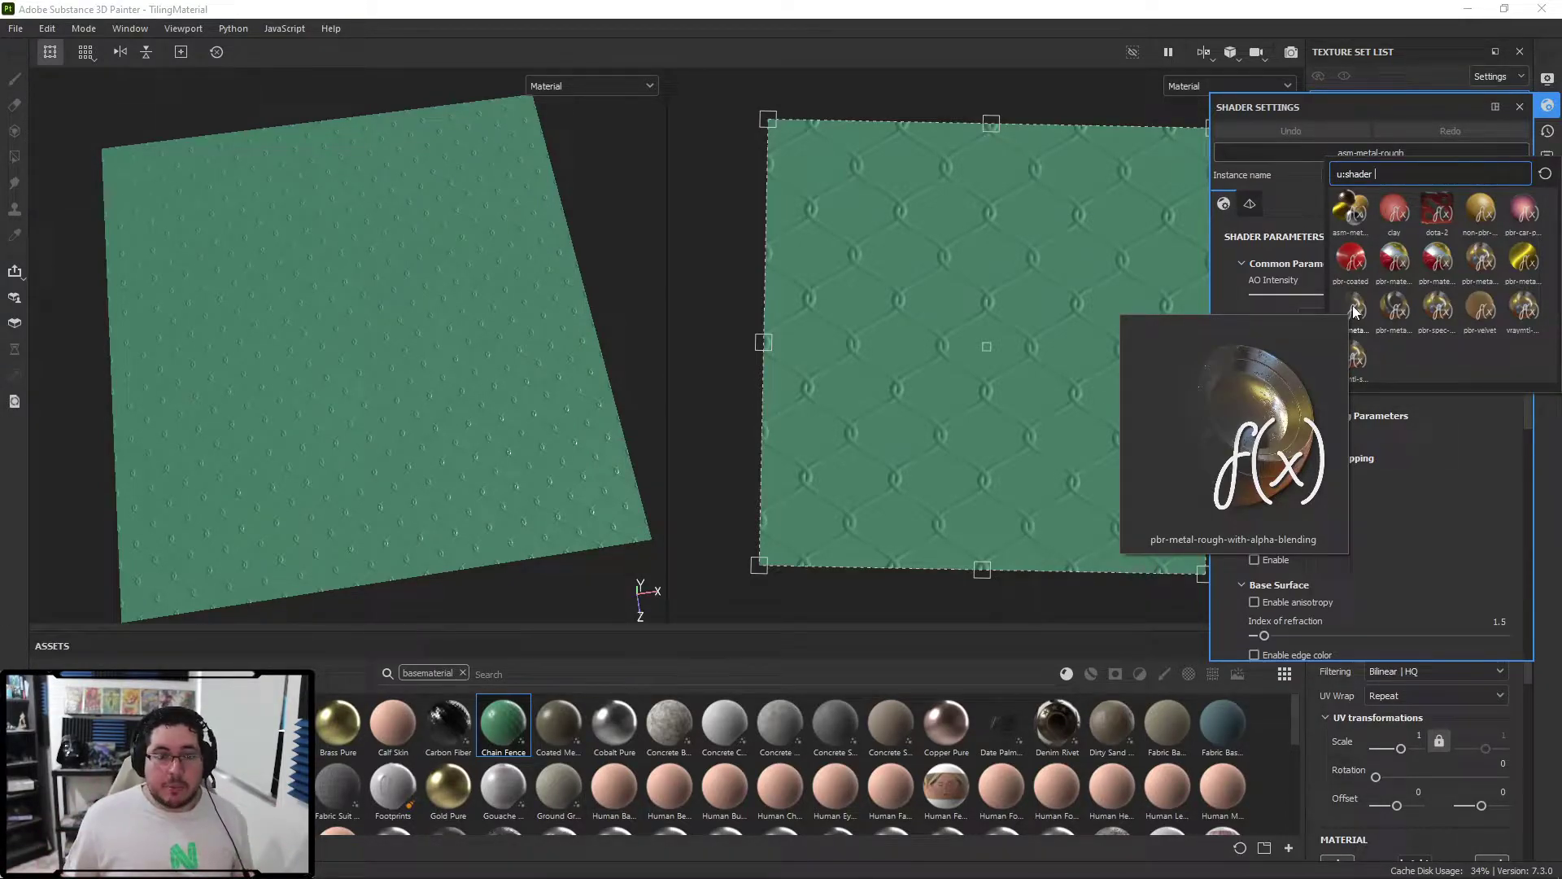
{"action": "left_click", "coordinate": [1398, 311]}
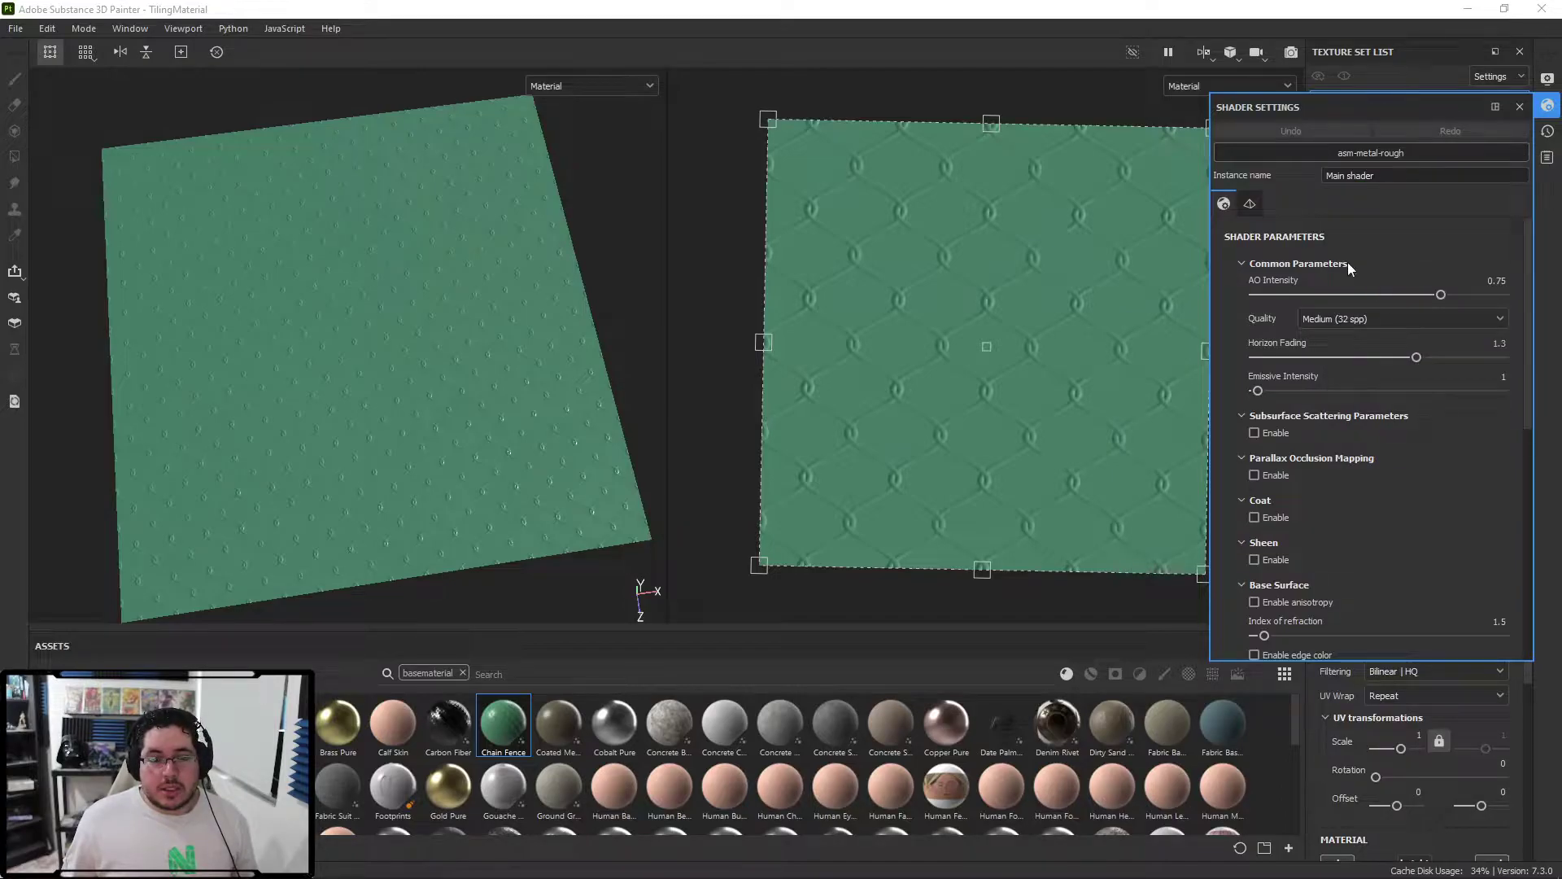
{"action": "left_click", "coordinate": [1517, 106]}
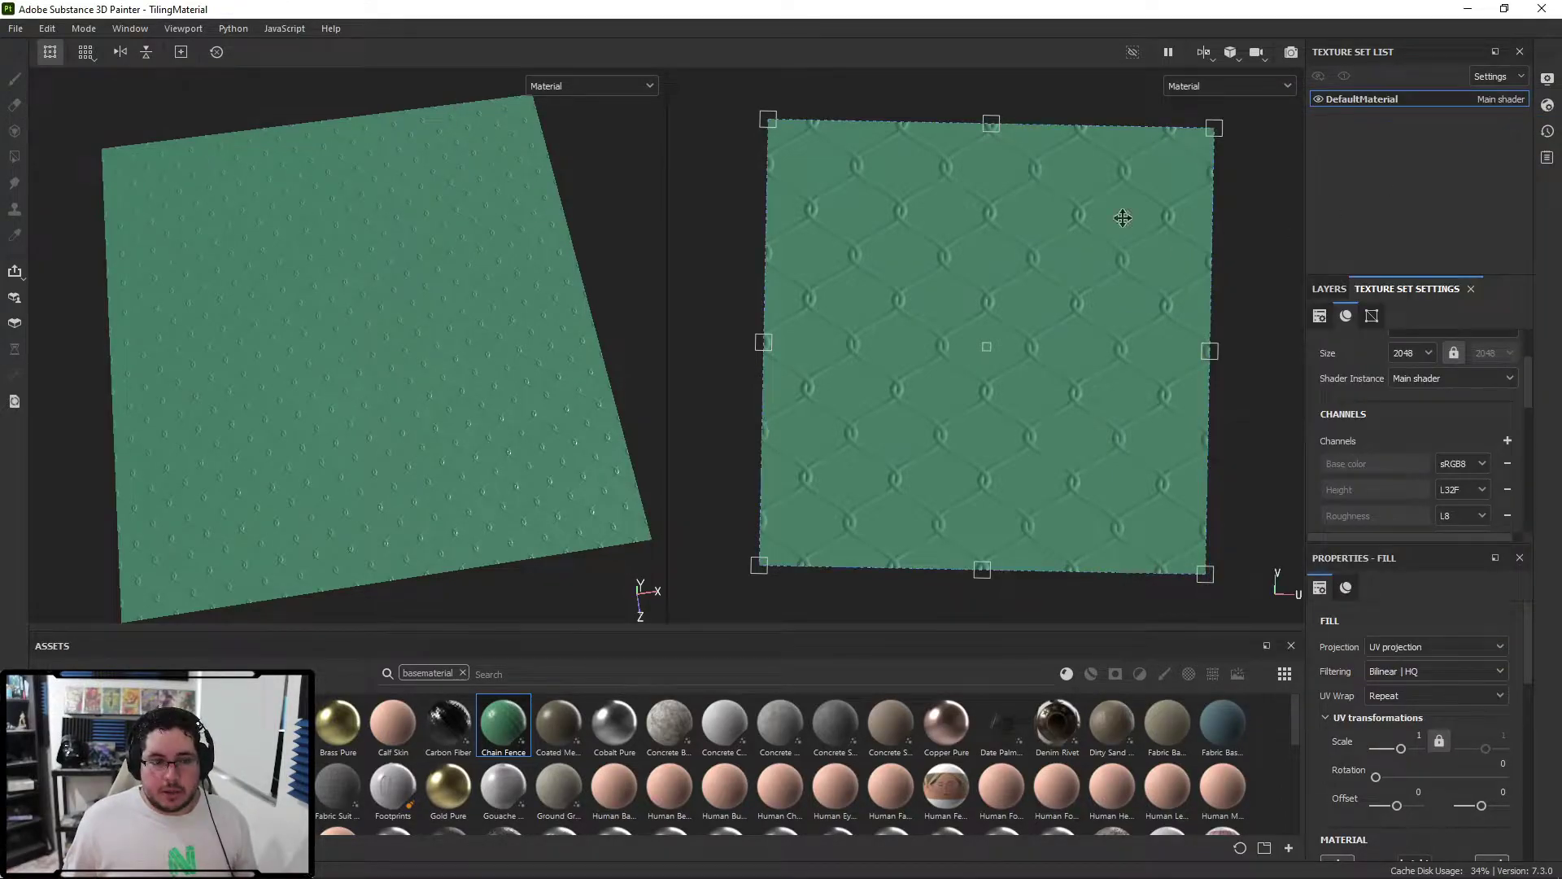
- Delete the Chain Fence layer and add the Chain Fence material again as a fill layer
{"action": "left_click", "coordinate": [1329, 289]}
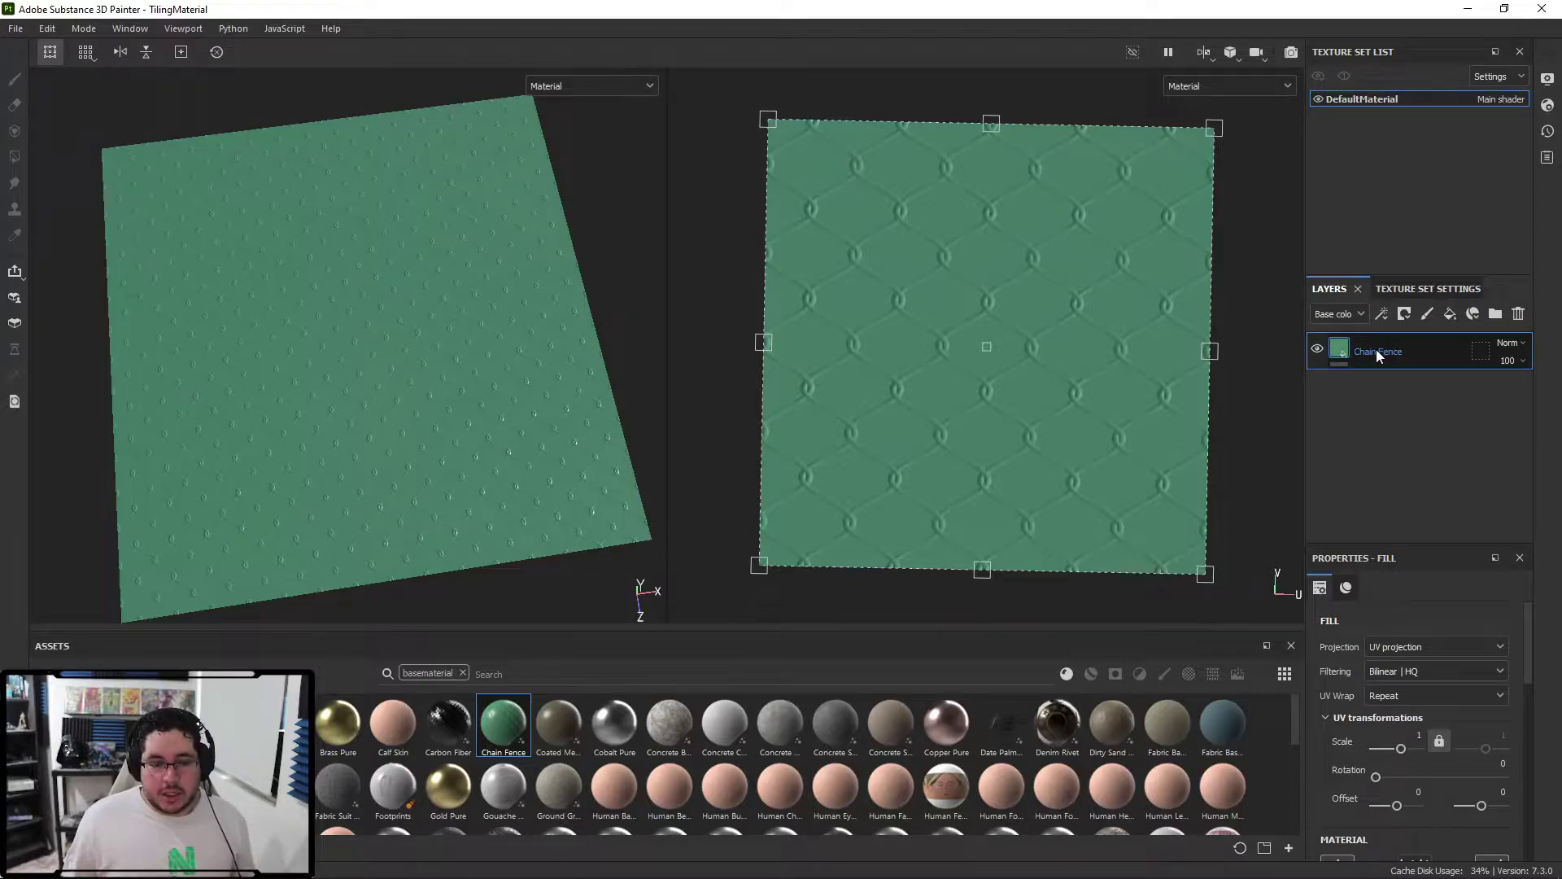
{"action": "scroll", "coordinate": [1442, 738], "scroll_direction": "down", "scroll_amount": 3}
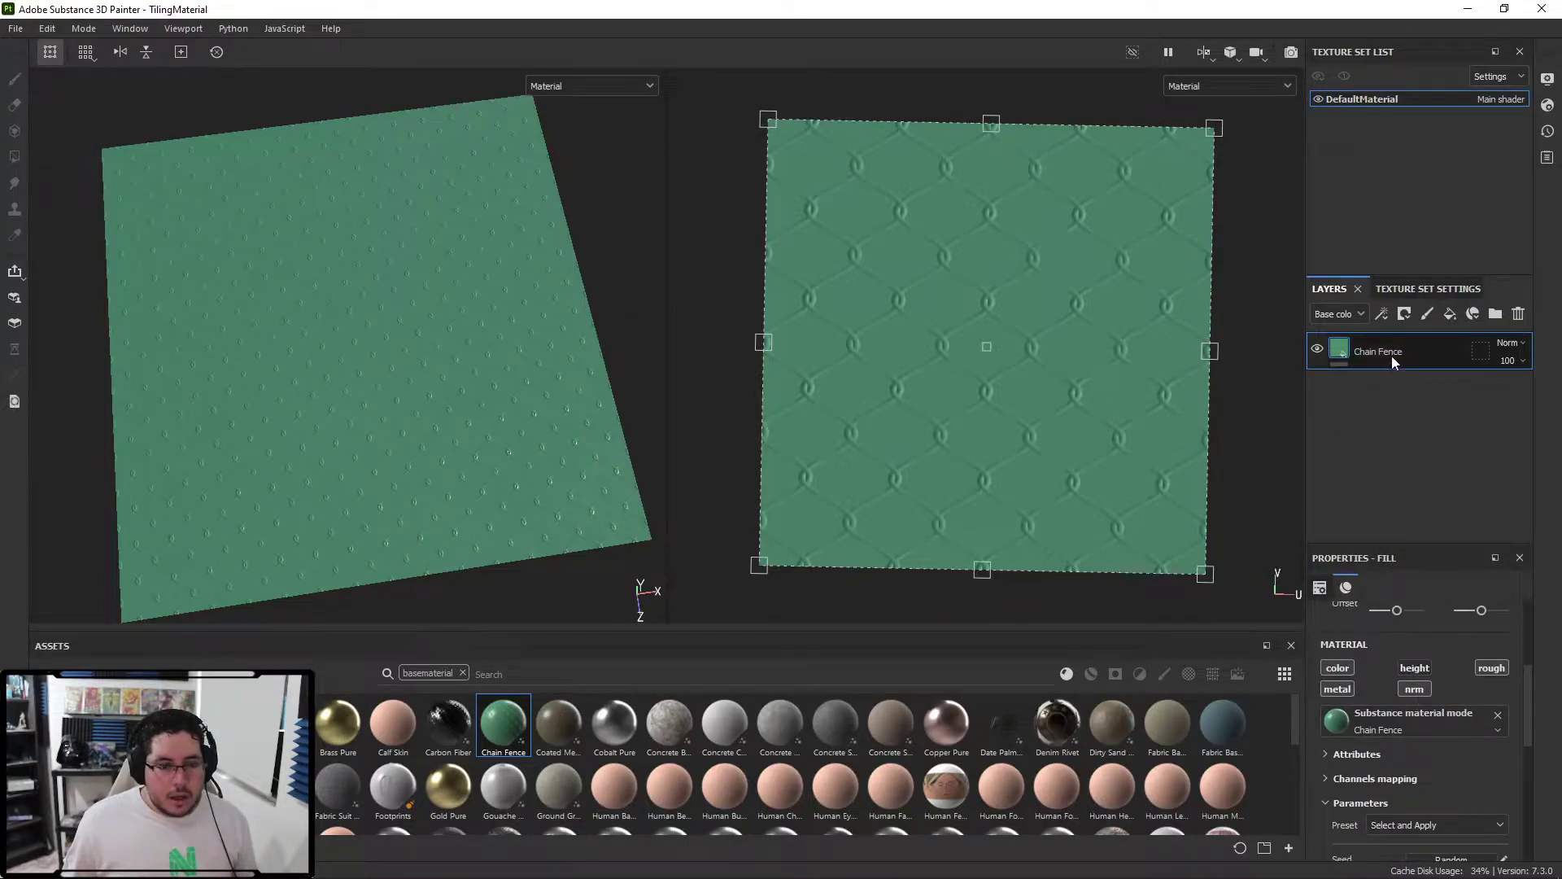
{"action": "key", "text": "Delete"}
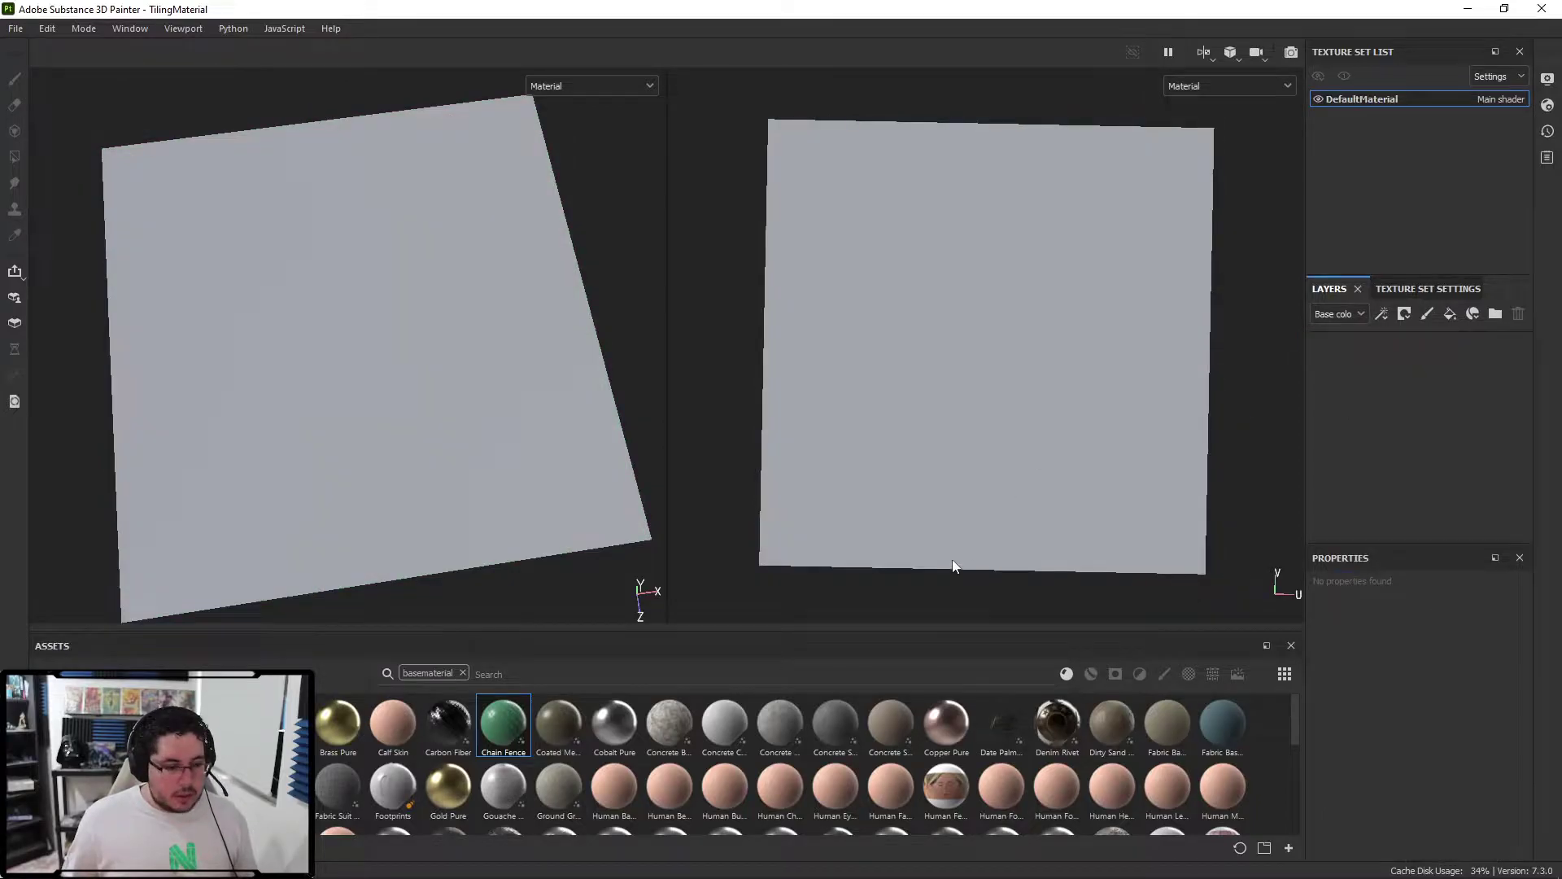
{"action": "mouse_move", "coordinate": [492, 731]}
{"action": "left_click_drag", "start_coordinate": [492, 731], "coordinate": [1386, 436]}
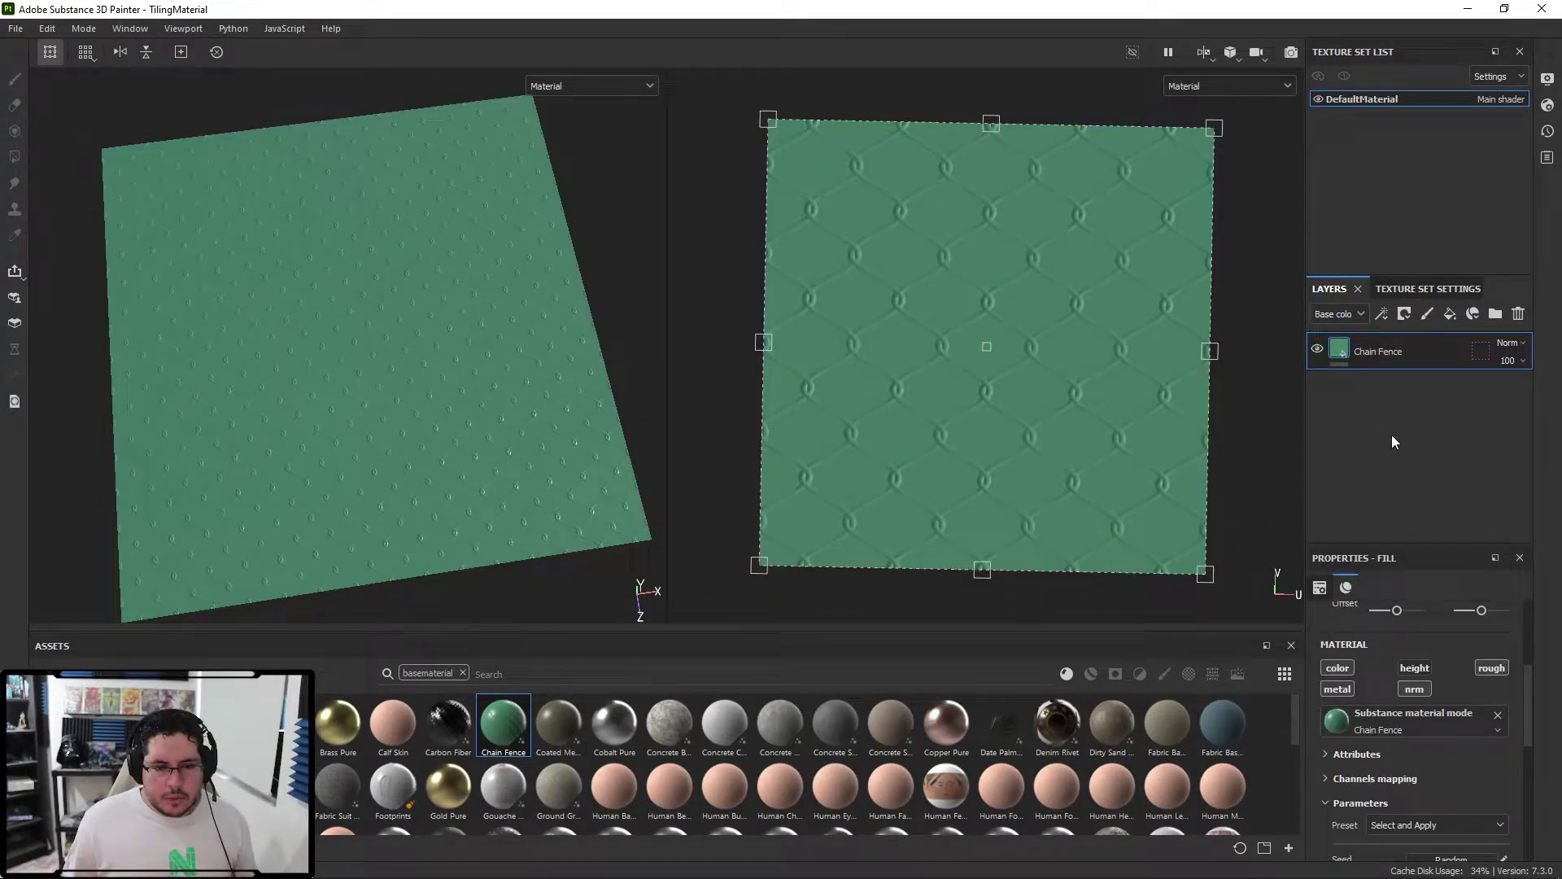
- Check the main shader's settings and add an Opacity channel to the DefaultMaterial texture set
{"action": "left_click", "coordinate": [1546, 105]}
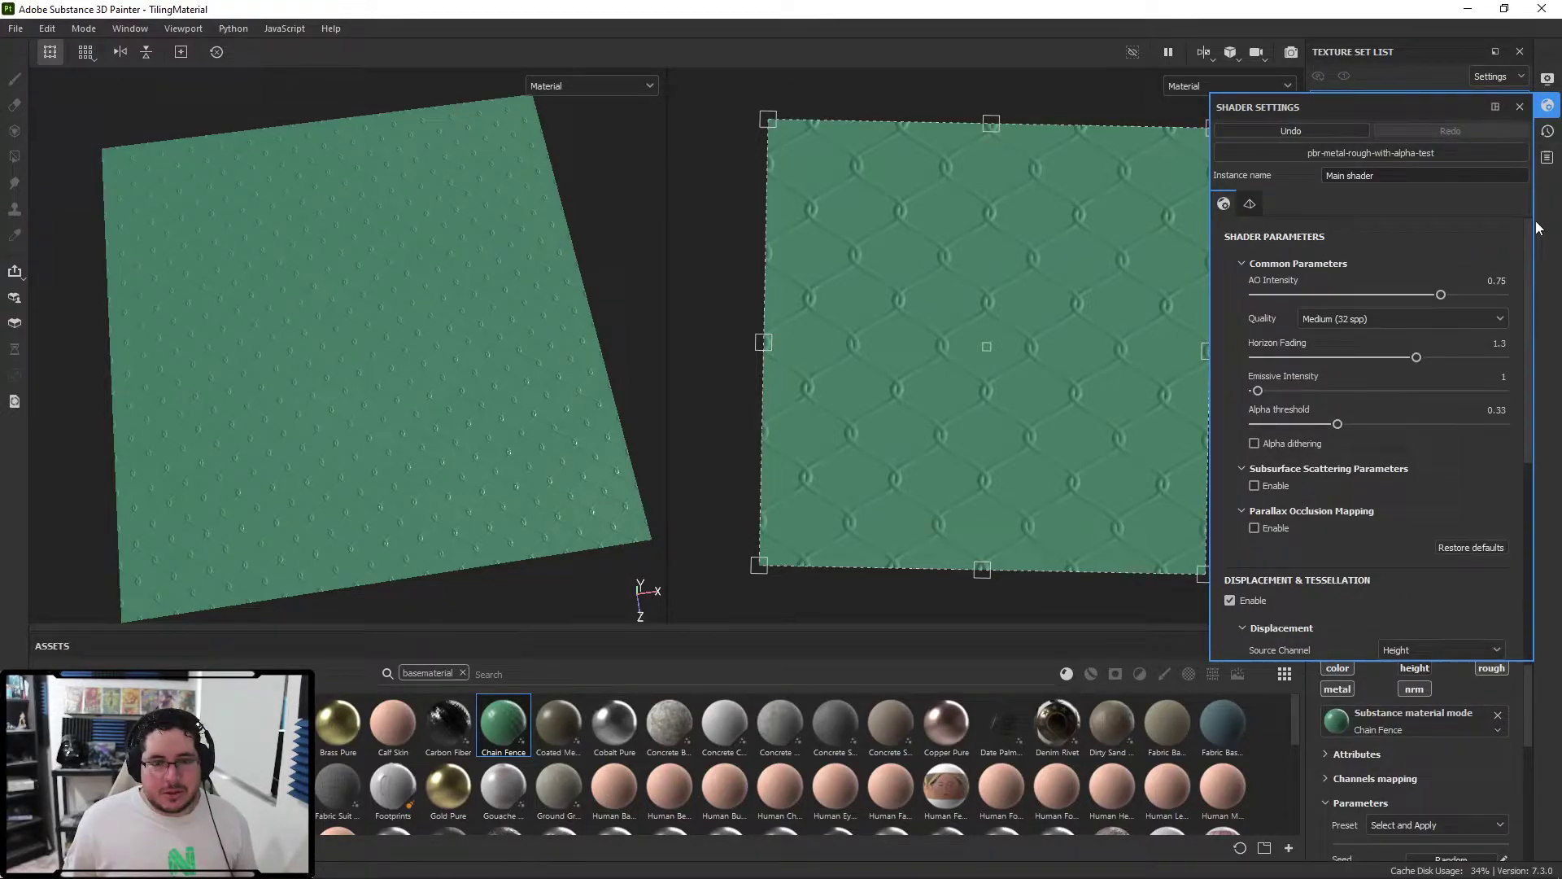
{"action": "left_click", "coordinate": [1549, 107]}
{"action": "left_click", "coordinate": [1416, 289]}
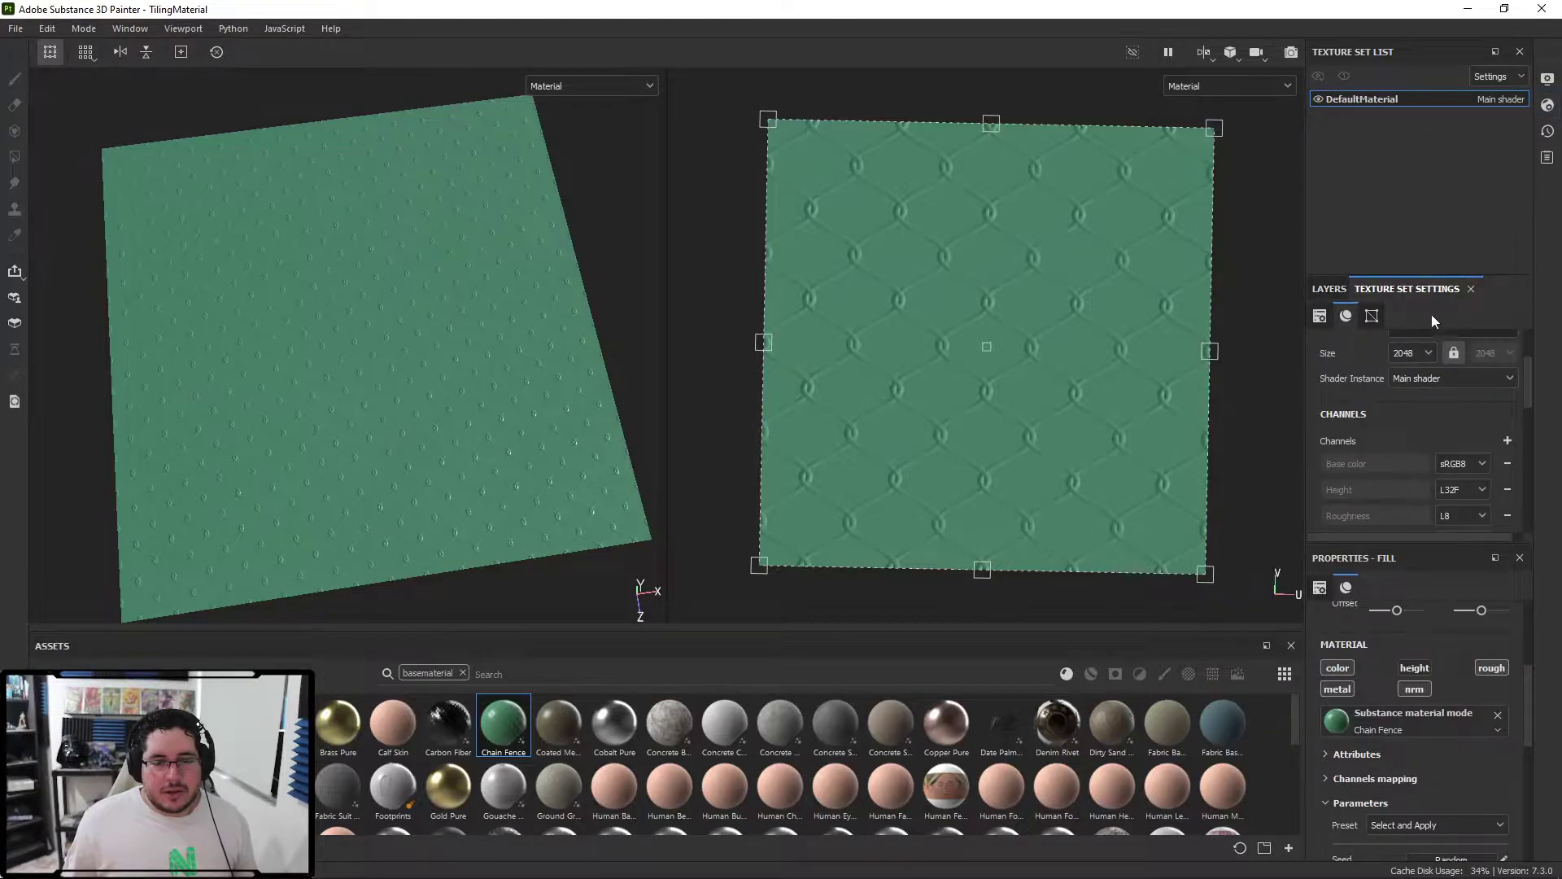
{"action": "left_click", "coordinate": [1497, 440]}
{"action": "left_click", "coordinate": [1468, 516]}
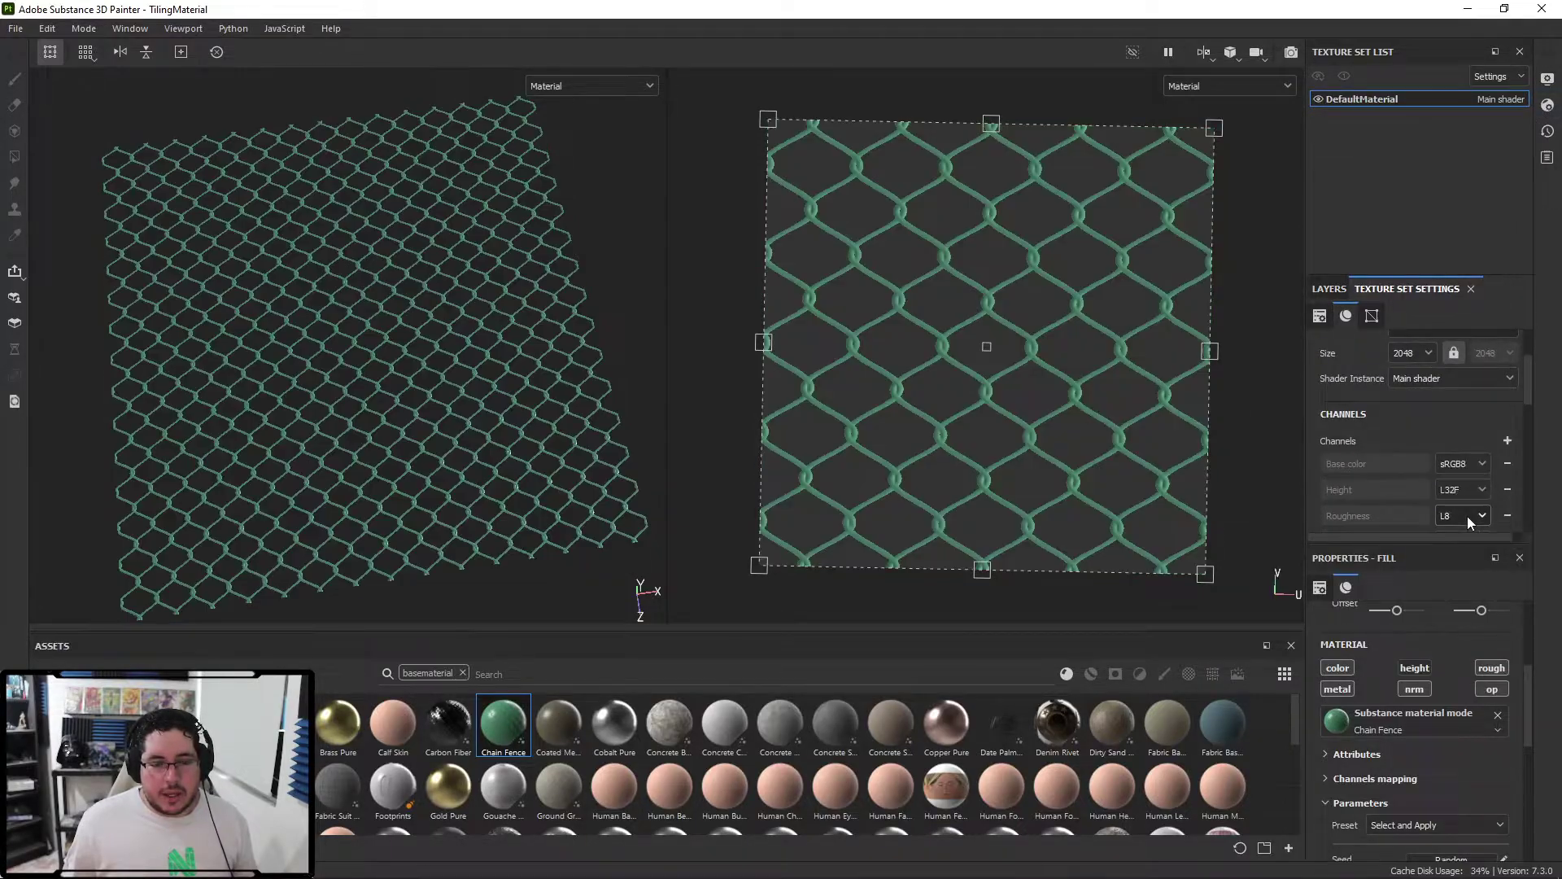
- Inspect the cut-out chain fence pattern on the plane up close, at low angles and from straight above
{"action": "left_click_drag", "start_coordinate": [602, 402], "coordinate": [434, 265], "text": "alt"}
{"action": "right_click_drag", "start_coordinate": [434, 265], "coordinate": [539, 428], "text": "alt"}
{"action": "left_click_drag", "start_coordinate": [540, 436], "coordinate": [417, 280], "text": "alt"}
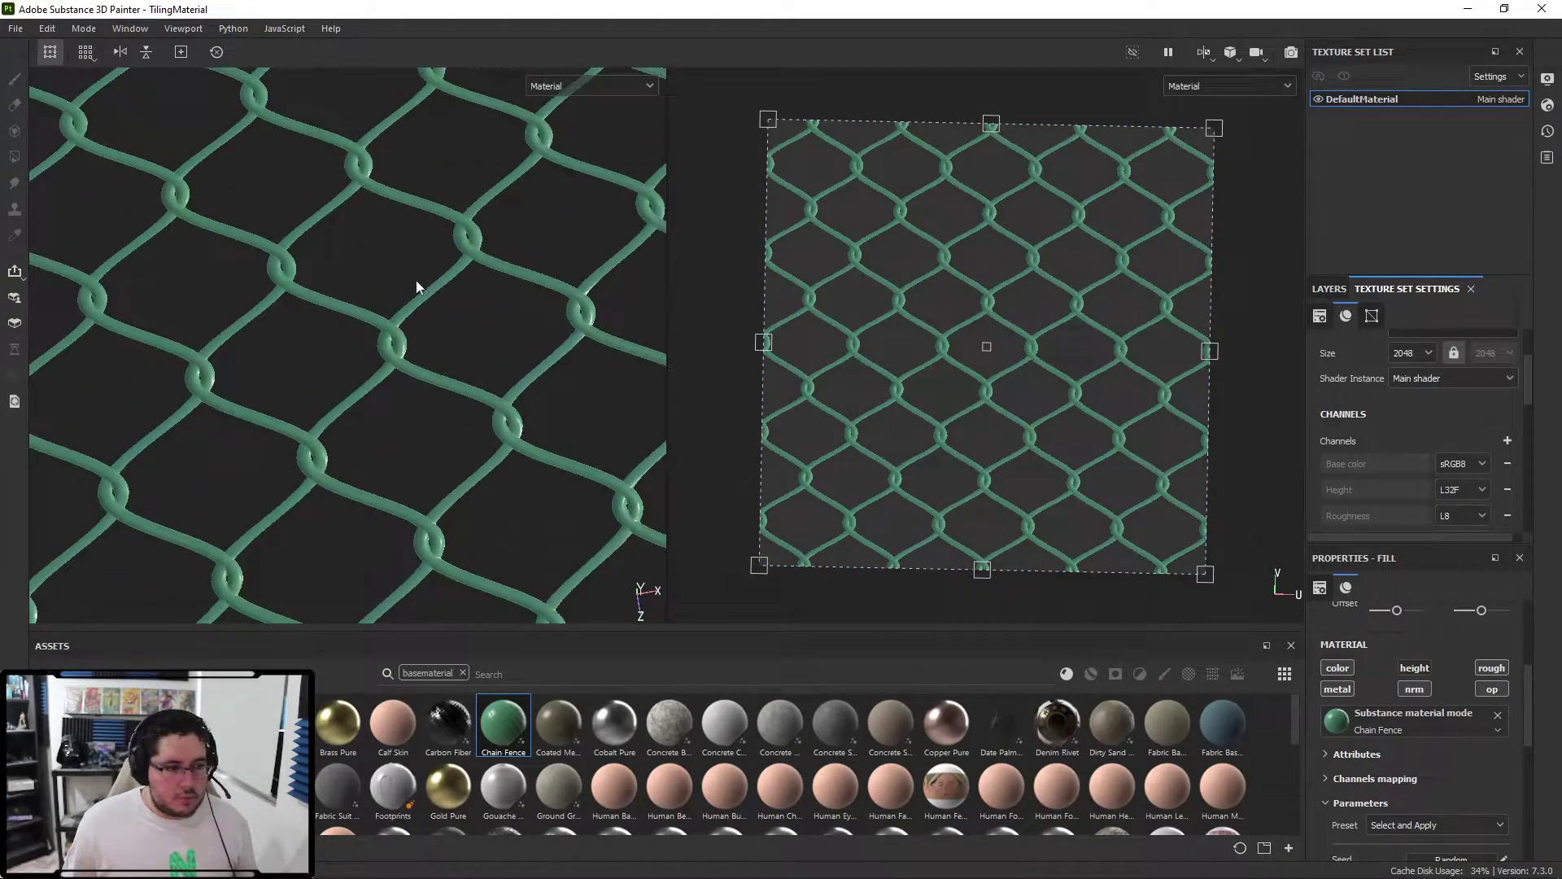
{"action": "right_click_drag", "start_coordinate": [418, 325], "coordinate": [146, 224], "text": "alt"}
{"action": "left_click_drag", "start_coordinate": [147, 224], "coordinate": [363, 279], "text": "alt"}
{"action": "right_click_drag", "start_coordinate": [363, 279], "coordinate": [428, 351], "text": "alt"}
{"action": "left_click_drag", "start_coordinate": [427, 350], "coordinate": [581, 325], "text": "alt"}
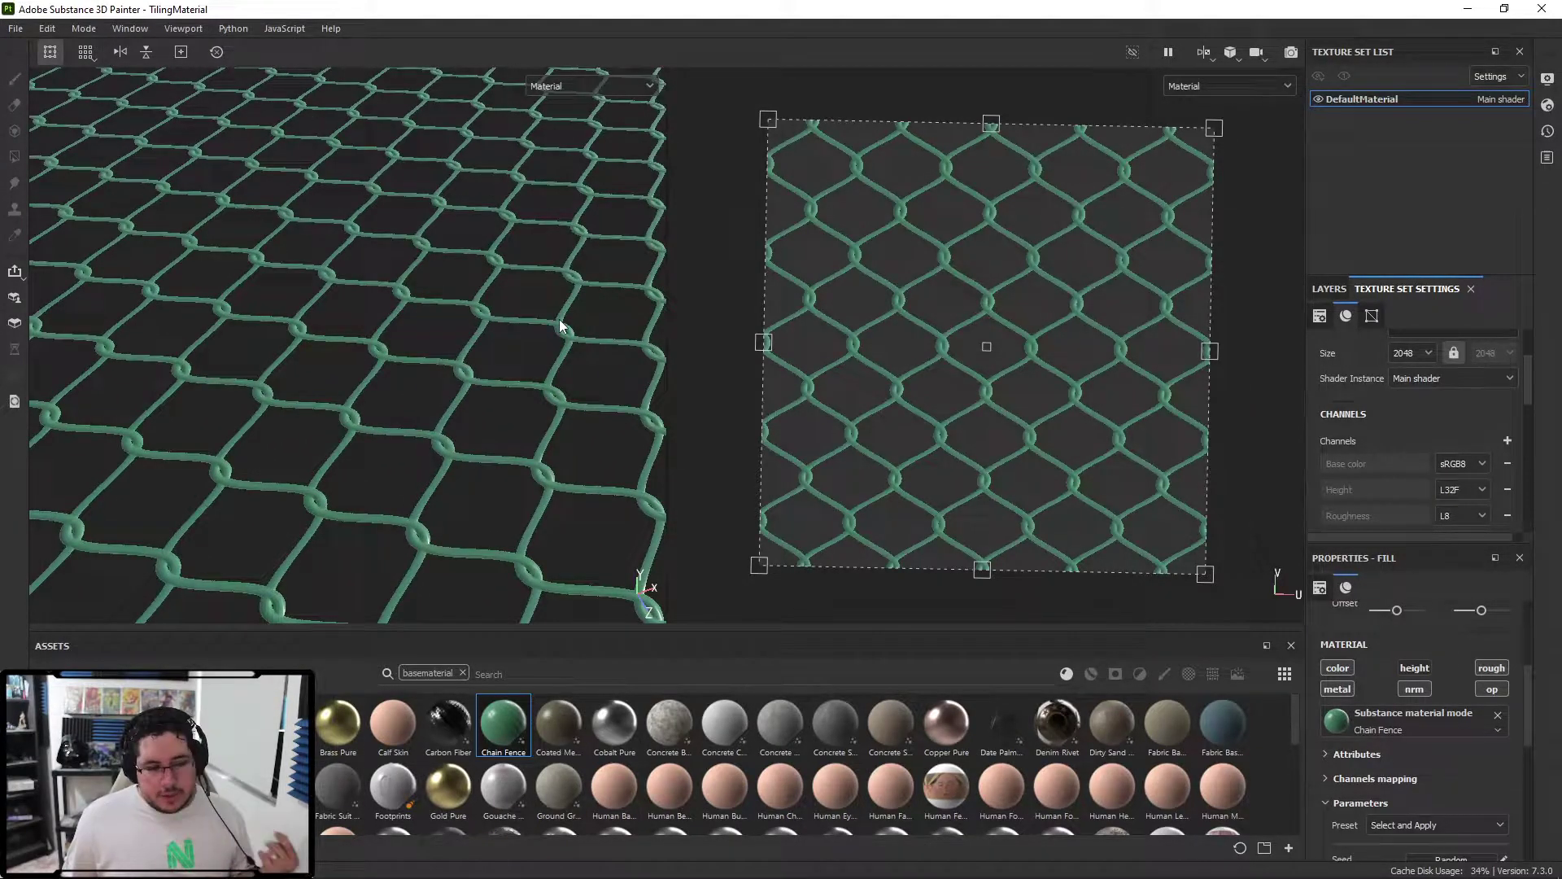
{"action": "left_click_drag", "start_coordinate": [613, 391], "coordinate": [565, 391], "text": "alt"}
{"action": "scroll", "coordinate": [830, 324], "scroll_direction": "down", "scroll_amount": 1}
{"action": "left_click_drag", "start_coordinate": [760, 293], "coordinate": [751, 288], "text": "alt+shift"}
{"action": "right_click_drag", "start_coordinate": [486, 368], "coordinate": [155, 250], "text": "alt"}
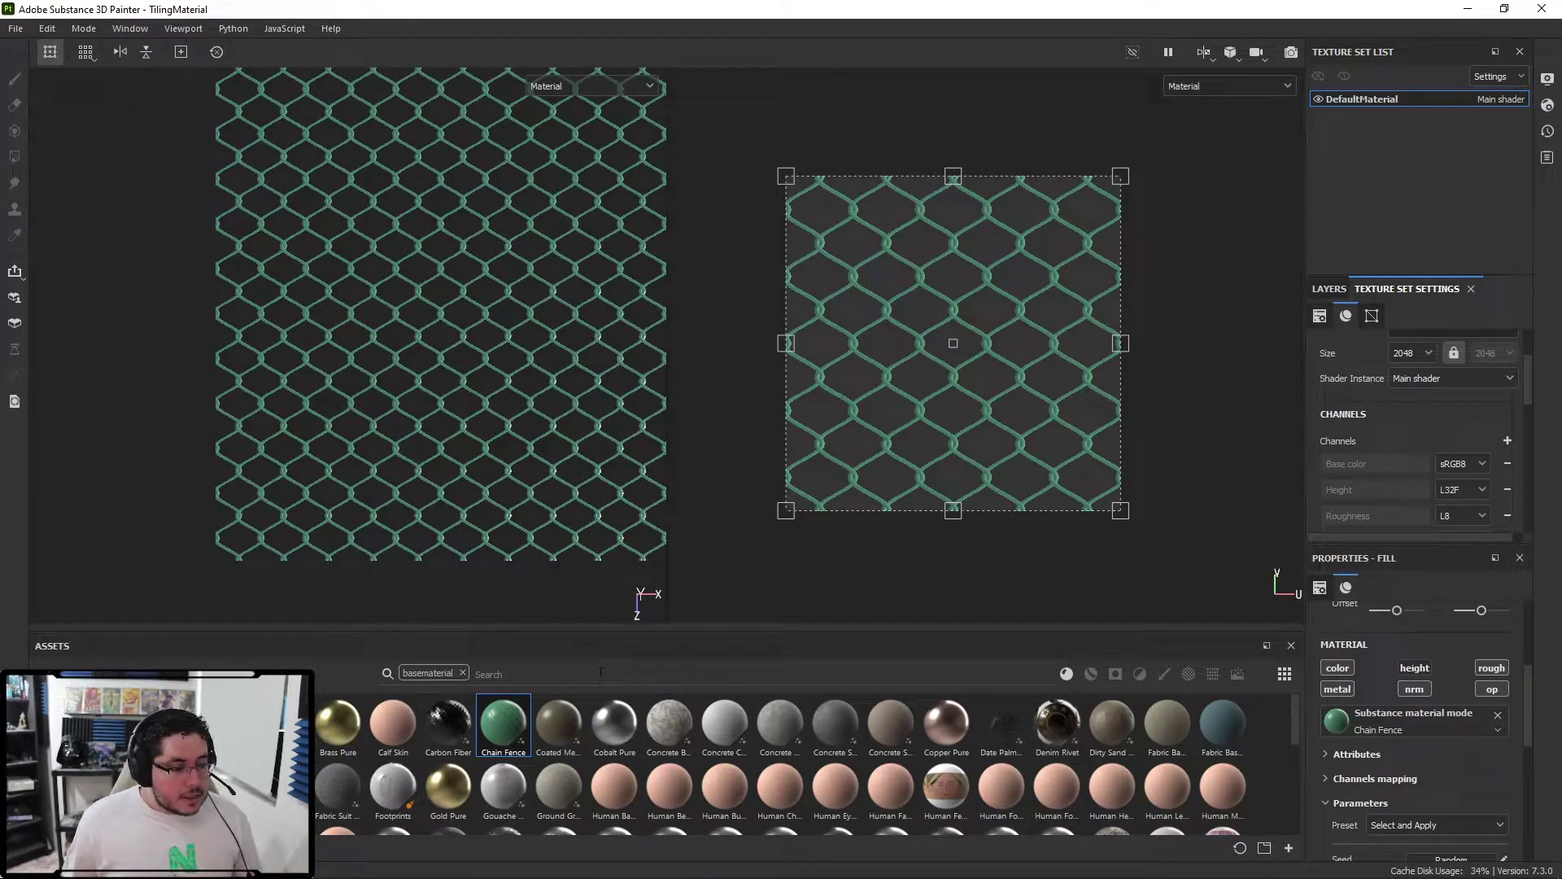
- Search Painter's base materials for rope, and search for rope on the Substance 3D Assets website in Chrome
{"action": "left_click", "coordinate": [557, 667]}
{"action": "type", "text": "rope"}
{"action": "key", "text": "alt+Tab"}
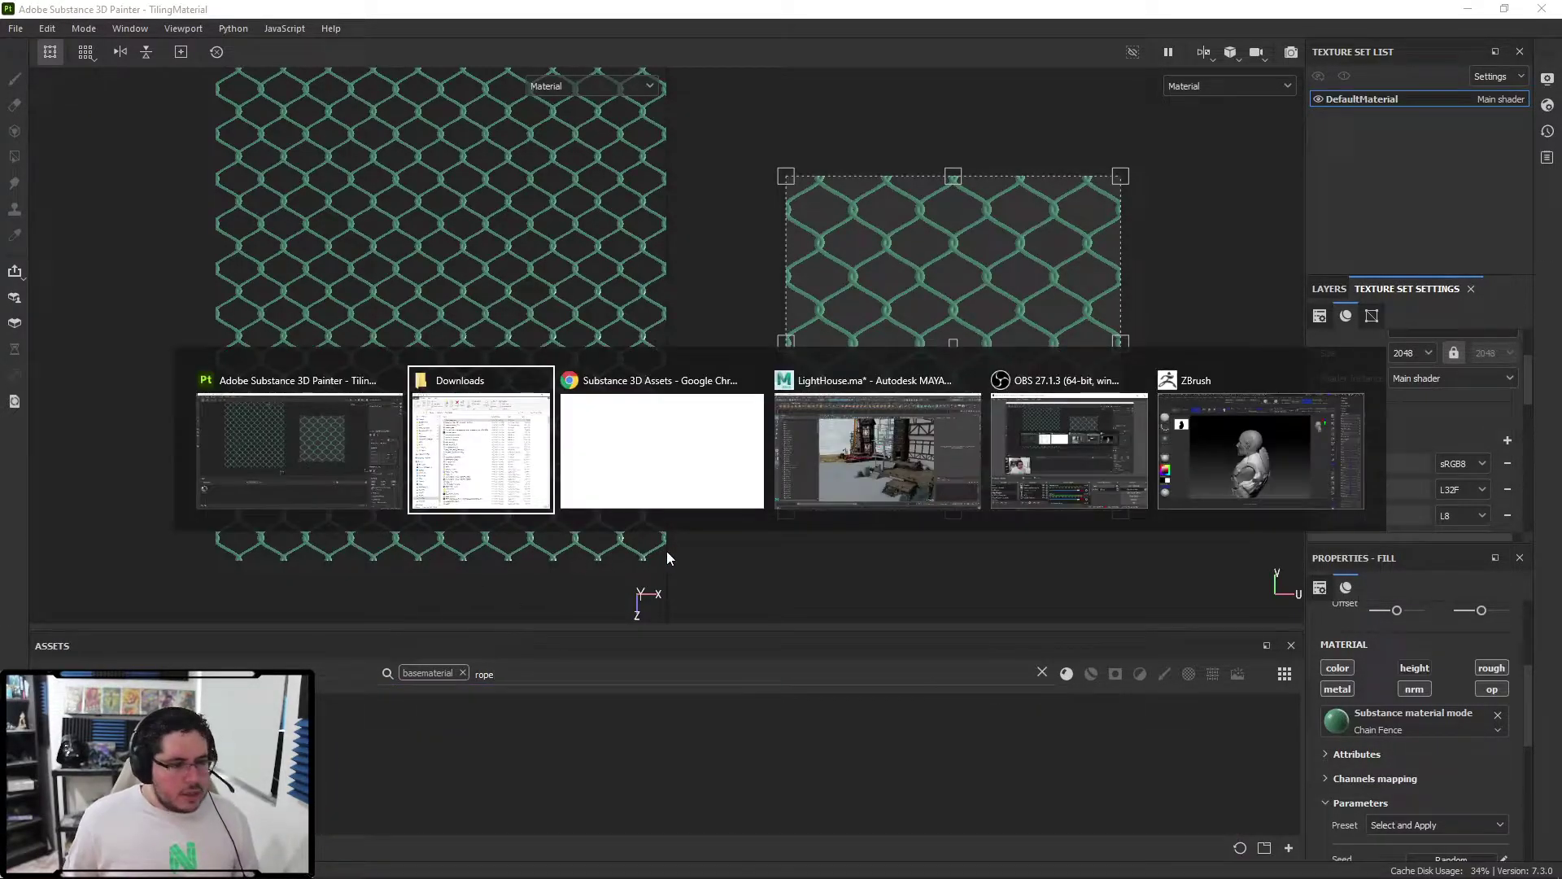
{"action": "left_click", "coordinate": [49, 121]}
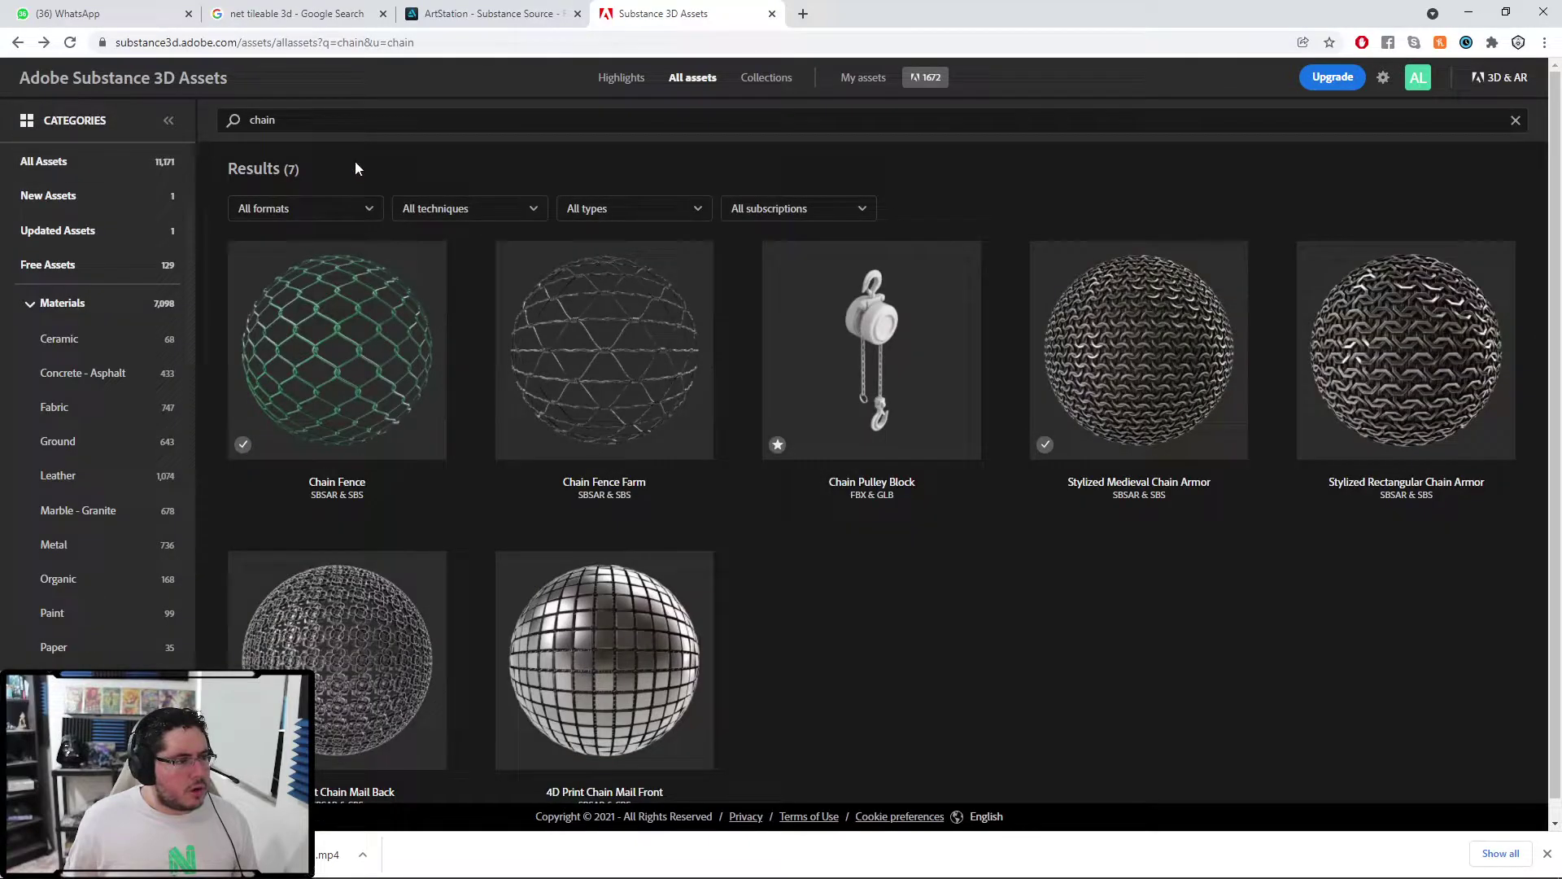
{"action": "left_click", "coordinate": [260, 120]}
{"action": "key", "text": "ctrl+a"}
{"action": "type", "text": "rope"}
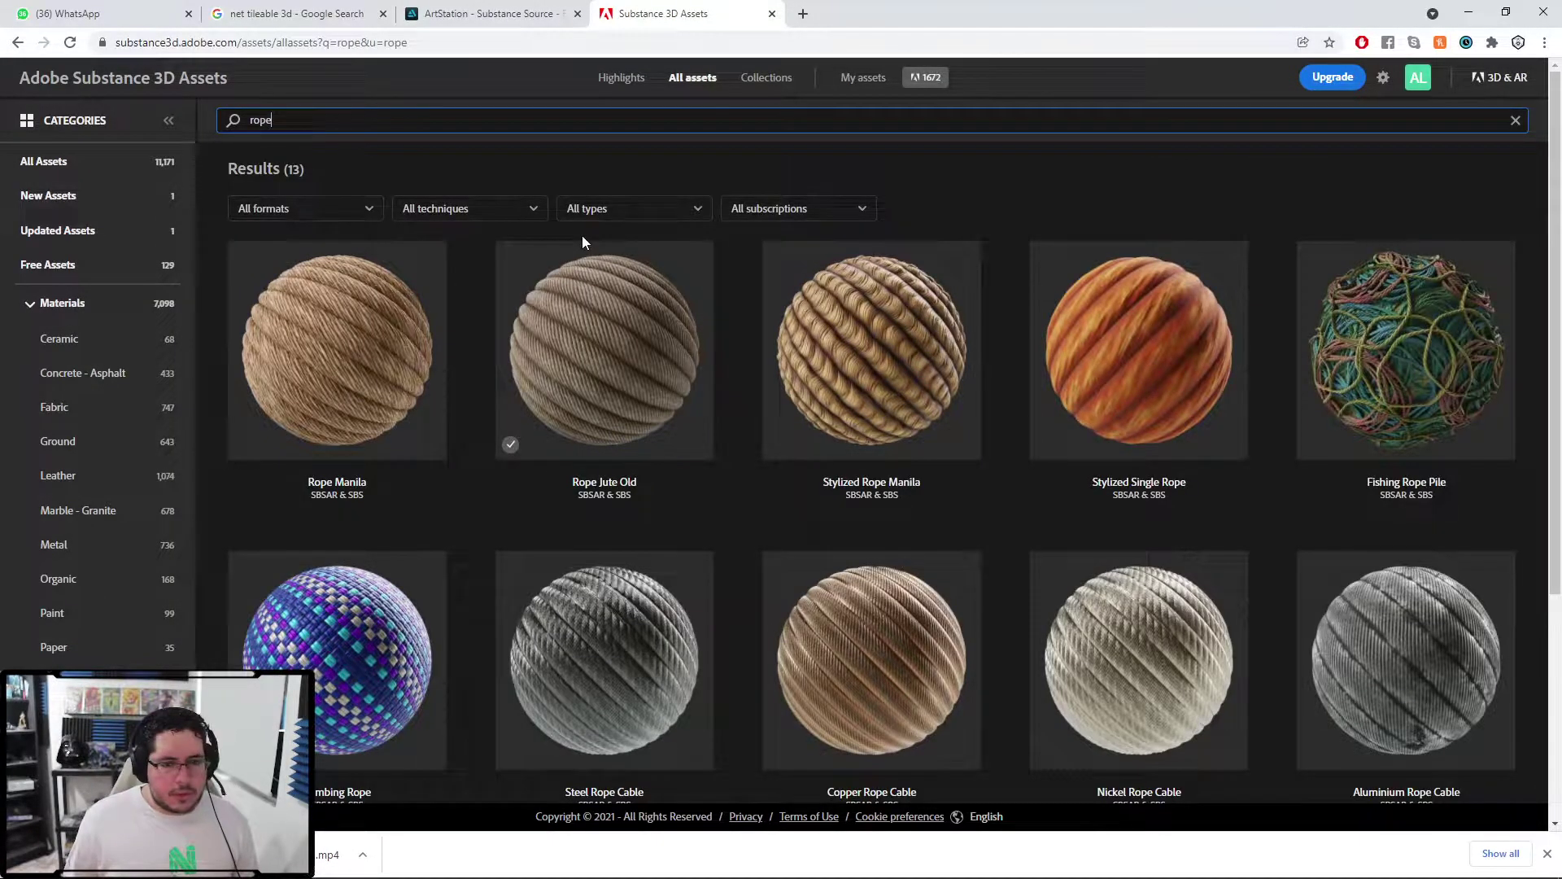
- Look through the rope materials, including Fishing Net, and download Rope Manila
{"action": "scroll", "coordinate": [1365, 343], "scroll_direction": "down", "scroll_amount": 4}
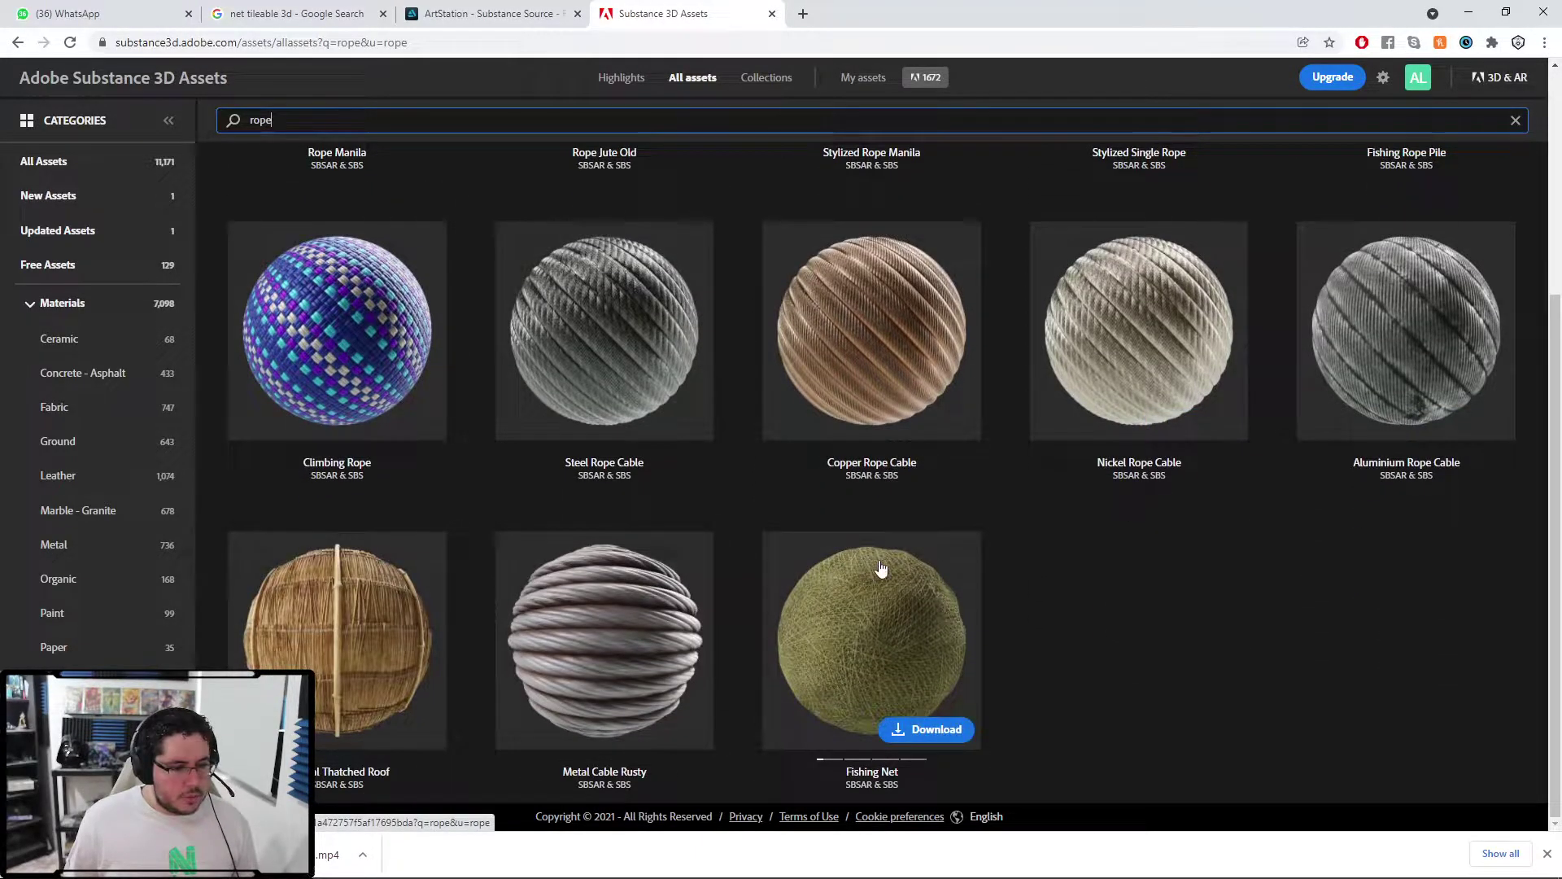
{"action": "mouse_move", "coordinate": [890, 651]}
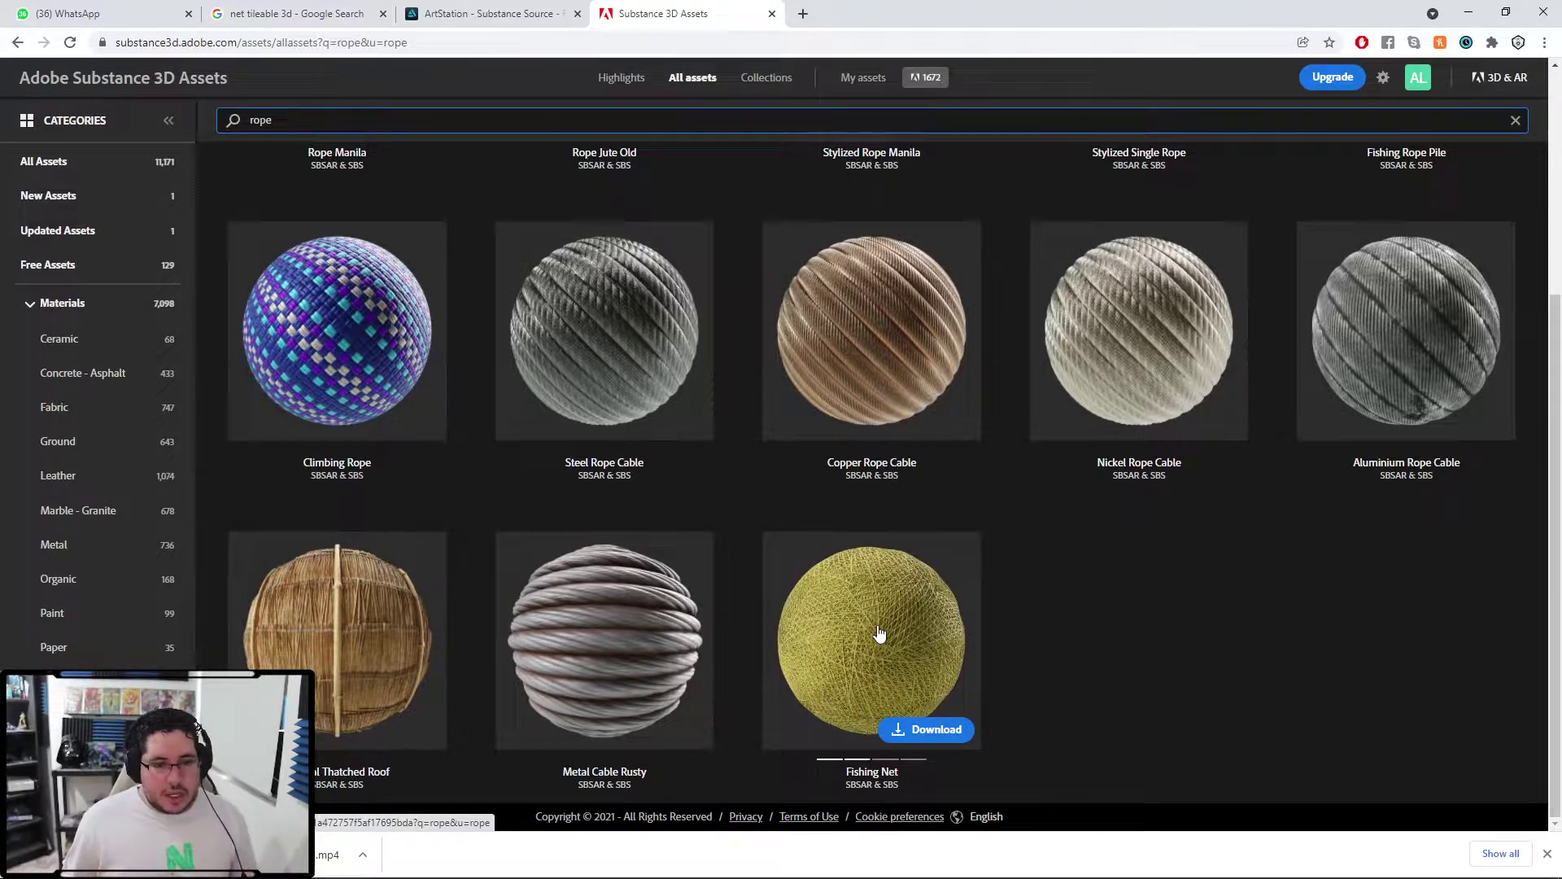
{"action": "scroll", "coordinate": [888, 634], "scroll_direction": "up", "scroll_amount": 3}
{"action": "scroll", "coordinate": [456, 435], "scroll_direction": "up", "scroll_amount": 1}
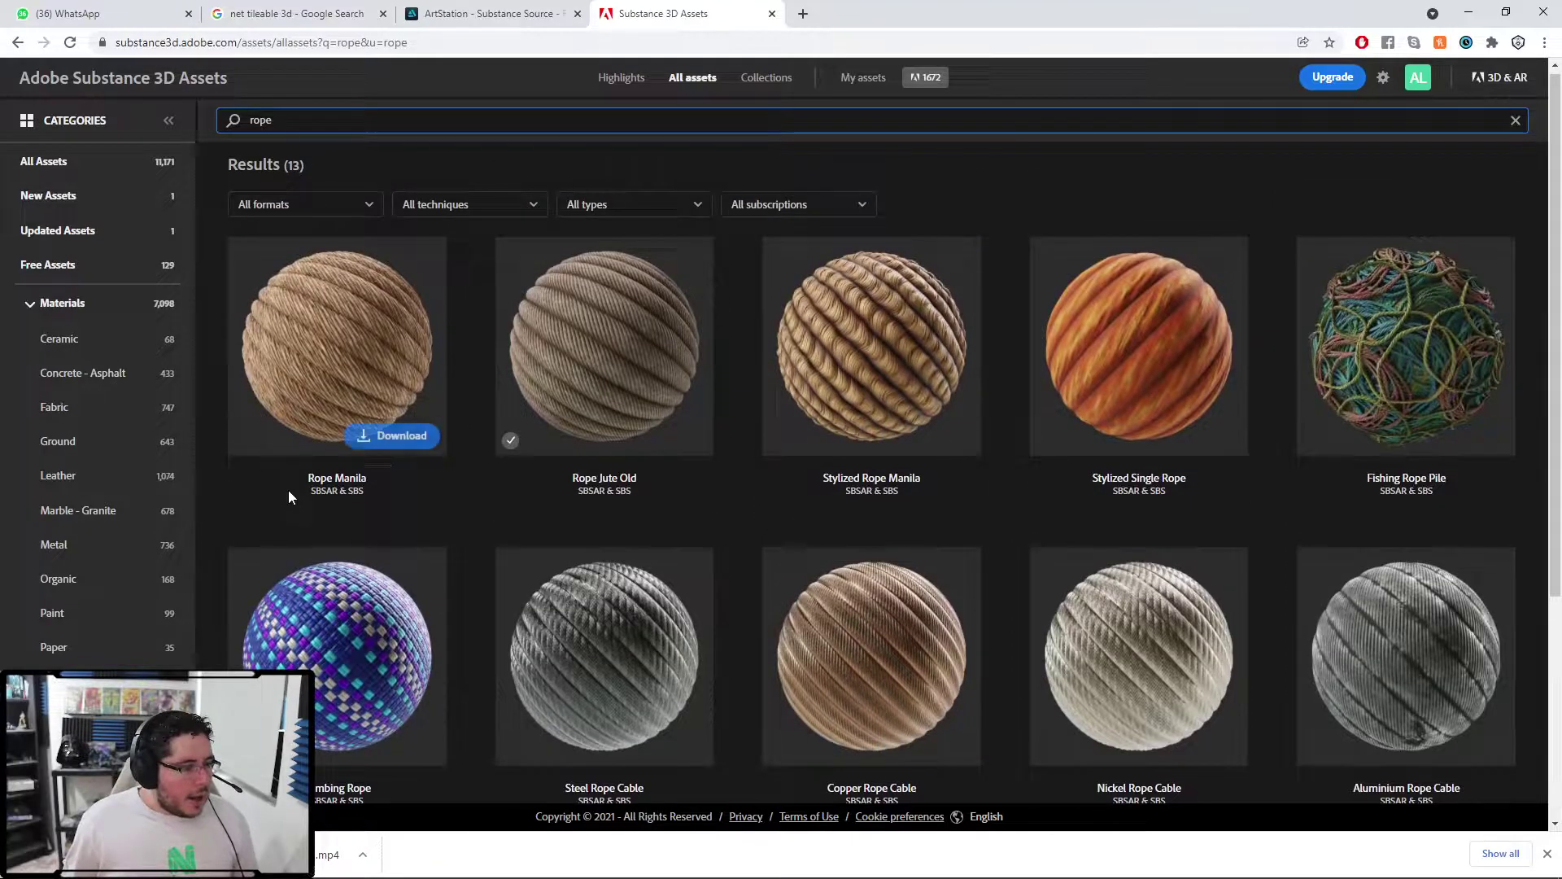
{"action": "left_click", "coordinate": [379, 441]}
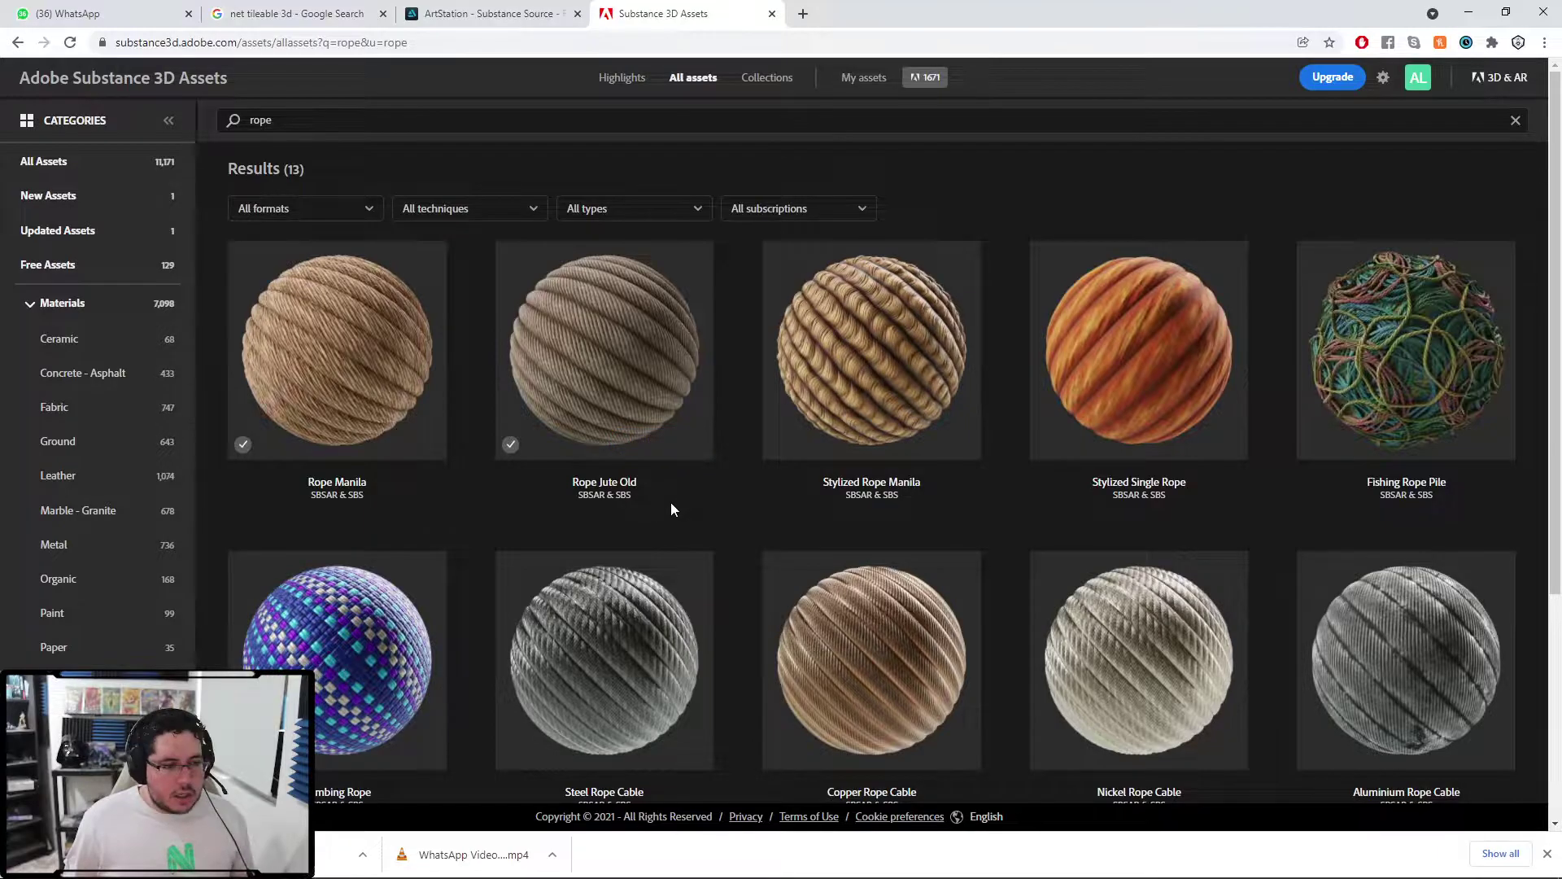
- Import the downloaded rope_manila.sbsar into Painter's personal library as a basematerial
{"action": "left_click", "coordinate": [173, 853]}
{"action": "left_click", "coordinate": [214, 797]}
{"action": "mouse_move", "coordinate": [1422, 533]}
{"action": "left_mouse_down"}
{"action": "mouse_move", "coordinate": [905, 824]}
{"action": "mouse_move", "coordinate": [698, 875]}
{"action": "mouse_move", "coordinate": [308, 875]}
{"action": "mouse_move", "coordinate": [342, 862]}
{"action": "mouse_move", "coordinate": [511, 672]}
{"action": "mouse_move", "coordinate": [555, 757]}
{"action": "left_mouse_up"}
{"action": "left_click", "coordinate": [977, 290]}
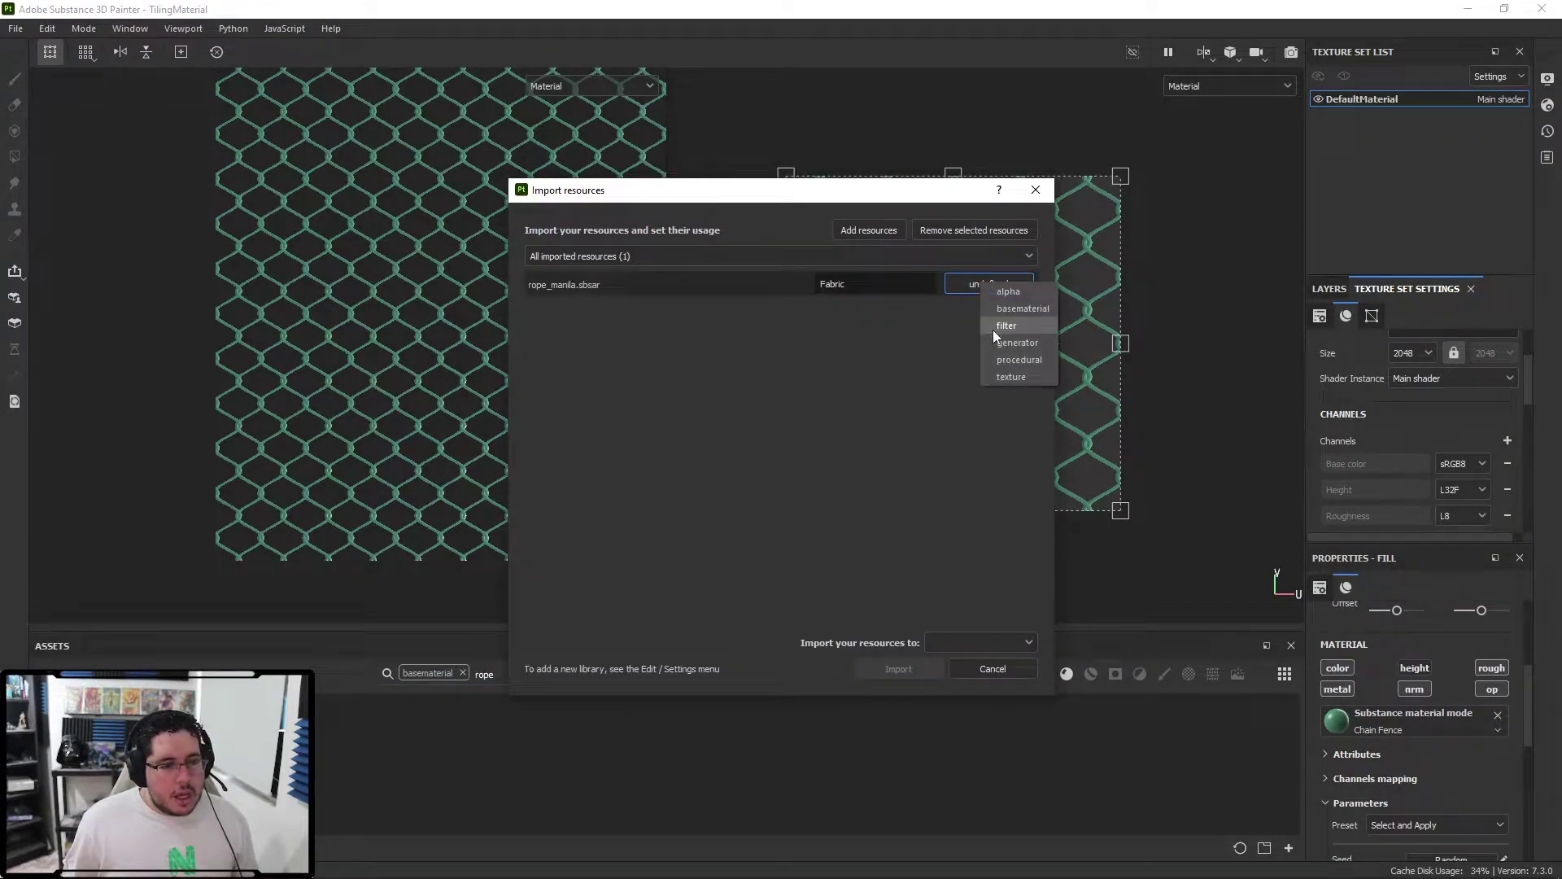
{"action": "left_click", "coordinate": [1014, 352]}
{"action": "left_click", "coordinate": [974, 643]}
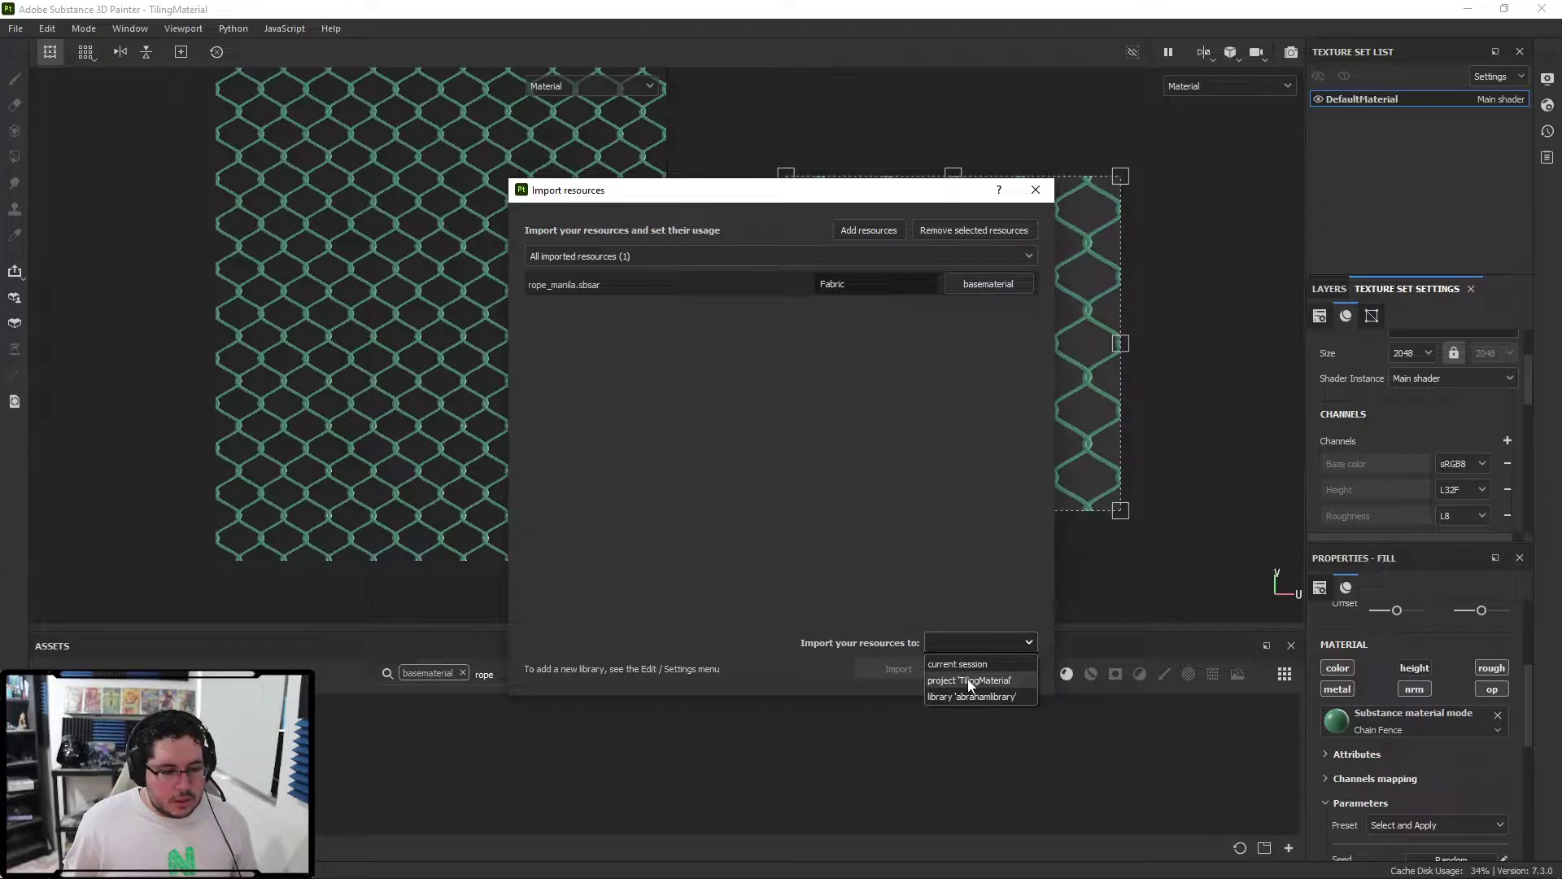
{"action": "left_click", "coordinate": [970, 695]}
{"action": "left_click", "coordinate": [904, 670]}
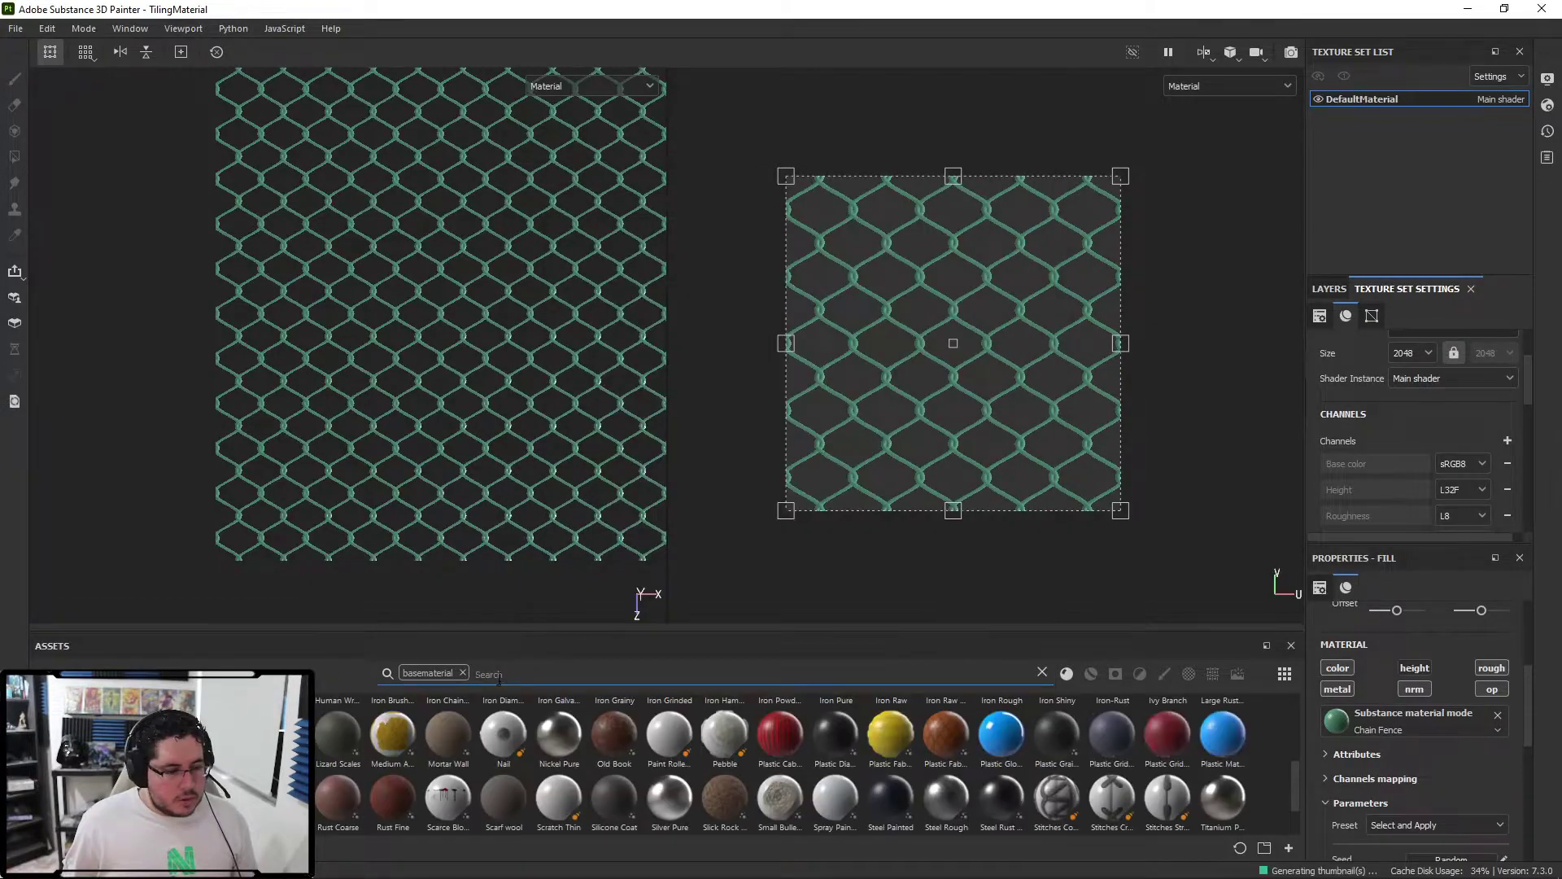
- Add Rope Manila as a fill layer above the Chain Fence layer and inspect the plane at an angle
{"action": "left_click_drag", "start_coordinate": [283, 798], "coordinate": [1321, 338]}
{"action": "scroll", "coordinate": [551, 289], "scroll_direction": "up", "scroll_amount": 6}
{"action": "mouse_move", "coordinate": [484, 325]}
{"action": "left_mouse_down", "text": "alt"}
{"action": "mouse_move", "coordinate": [542, 307]}
{"action": "mouse_move", "coordinate": [500, 334]}
{"action": "left_mouse_up", "text": "alt"}
{"action": "scroll", "coordinate": [541, 307], "scroll_direction": "down", "scroll_amount": 4}
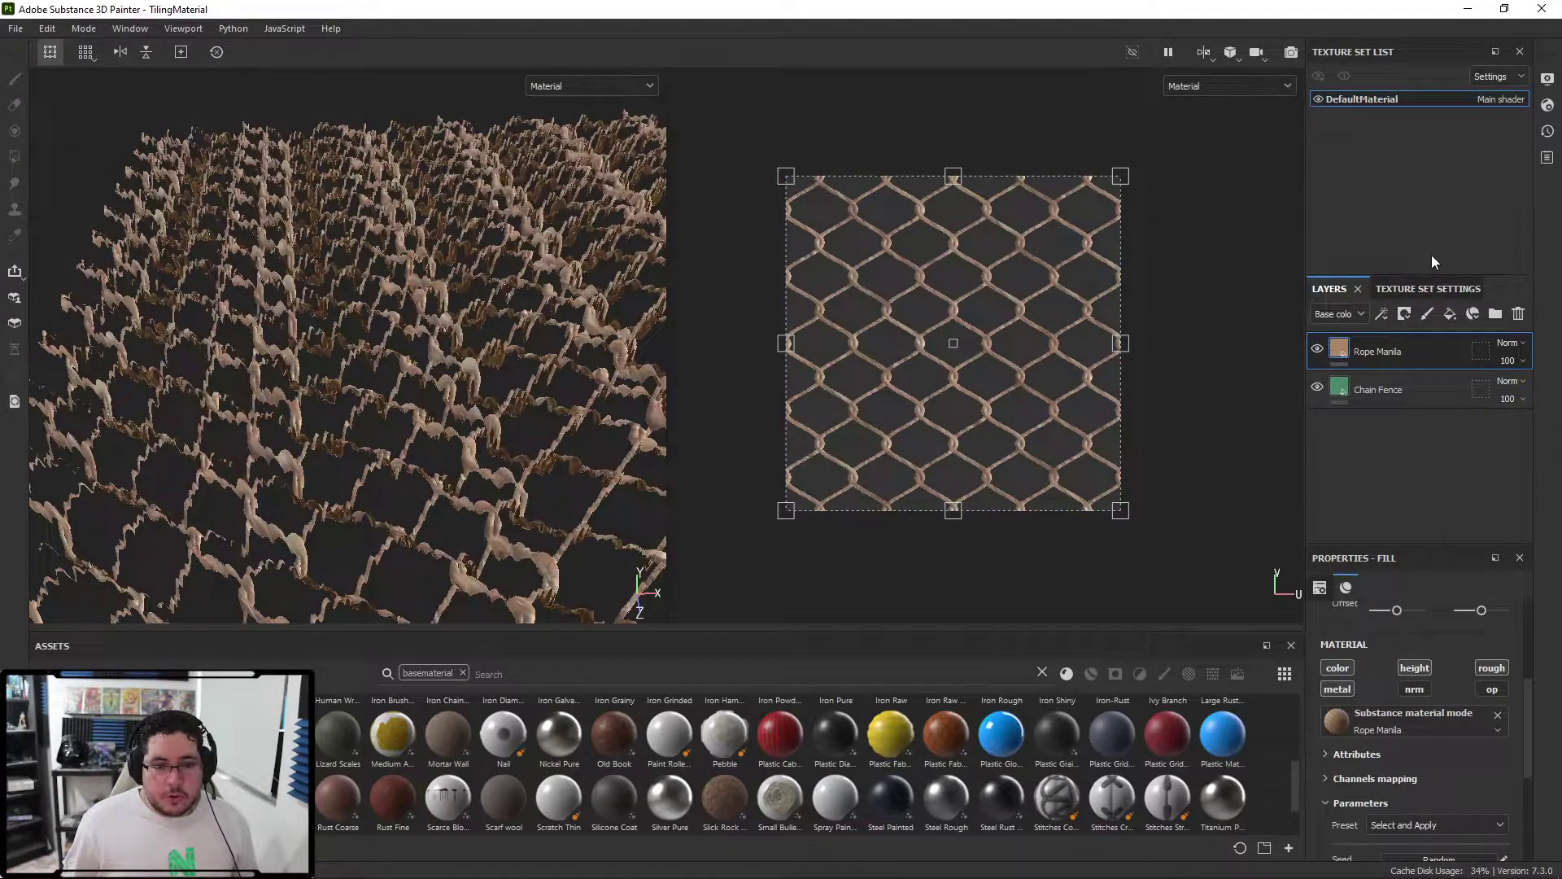
- Disable displacement and tessellation in the main shader's settings and inspect the rope net up close
{"action": "left_click", "coordinate": [1547, 106]}
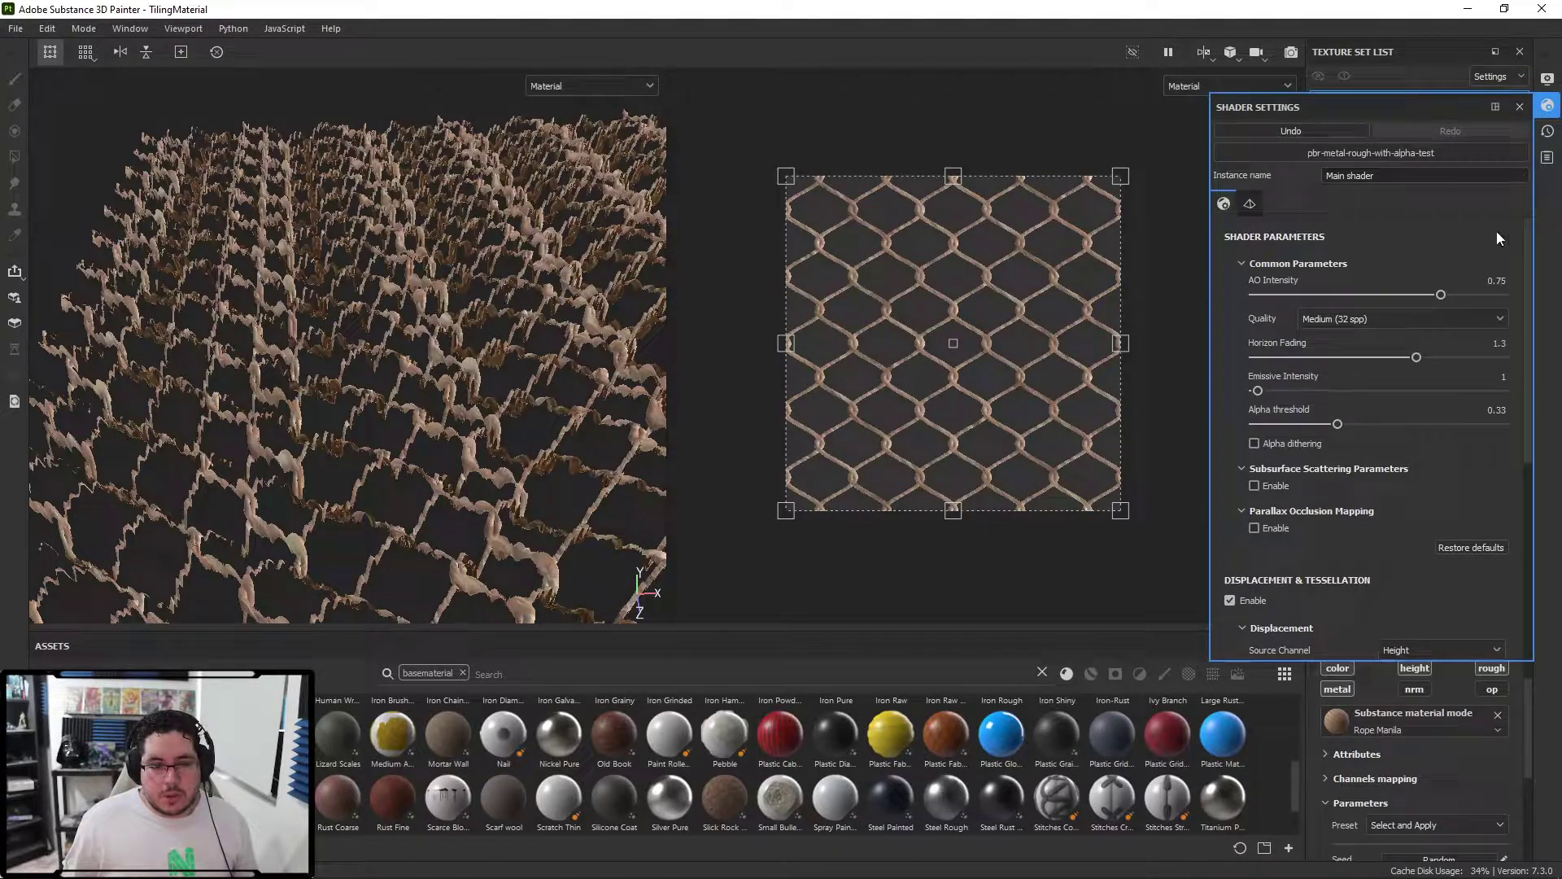
{"action": "scroll", "coordinate": [1342, 500], "scroll_direction": "down", "scroll_amount": 3}
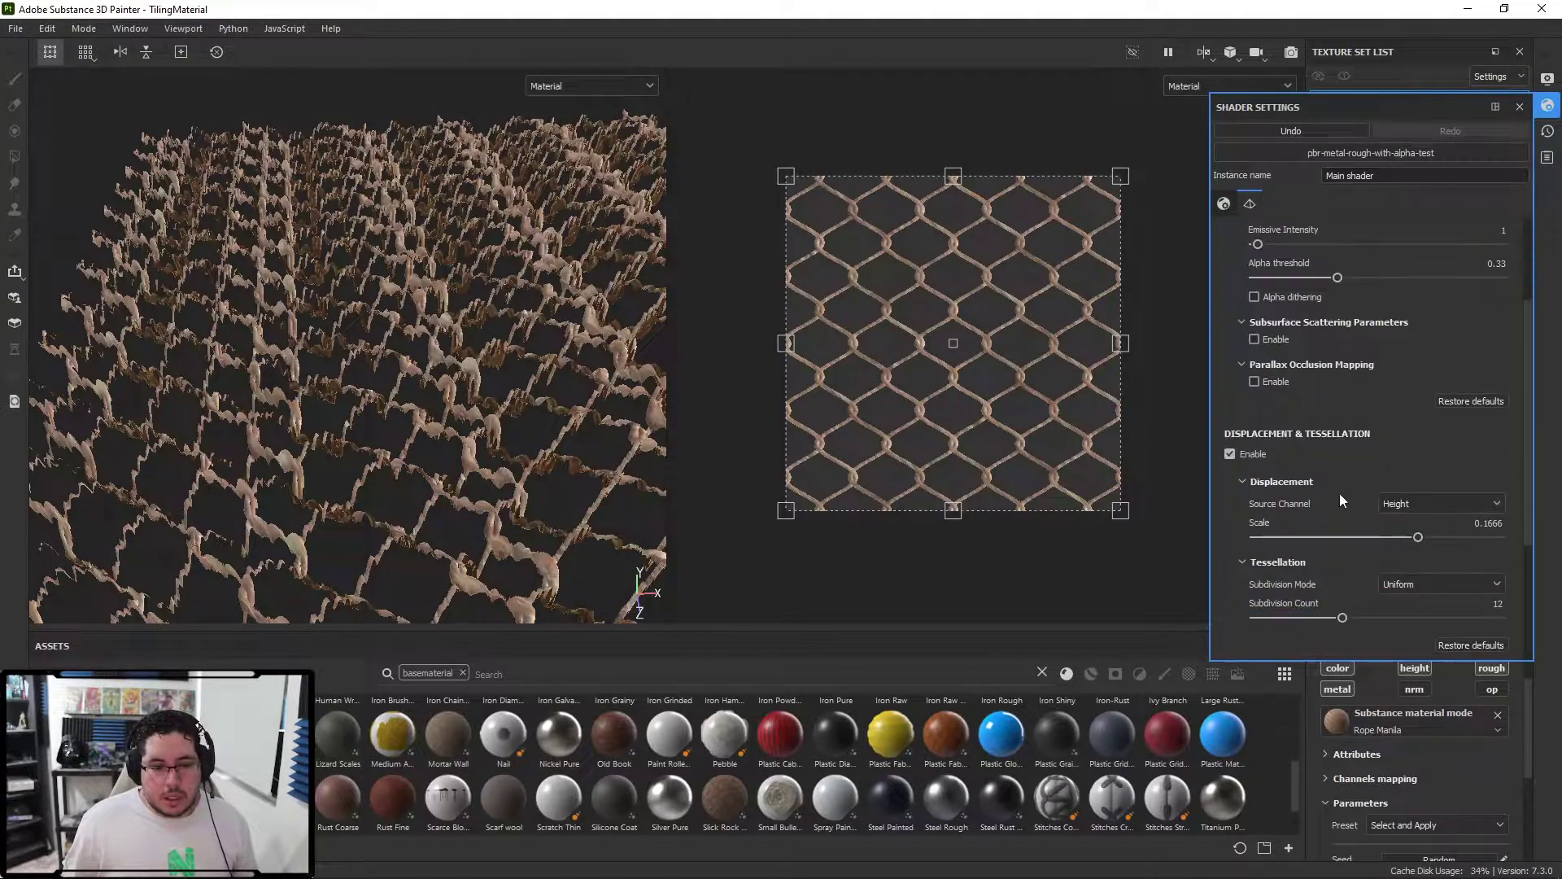
{"action": "left_click", "coordinate": [1228, 455]}
{"action": "scroll", "coordinate": [492, 305], "scroll_direction": "up", "scroll_amount": 10}
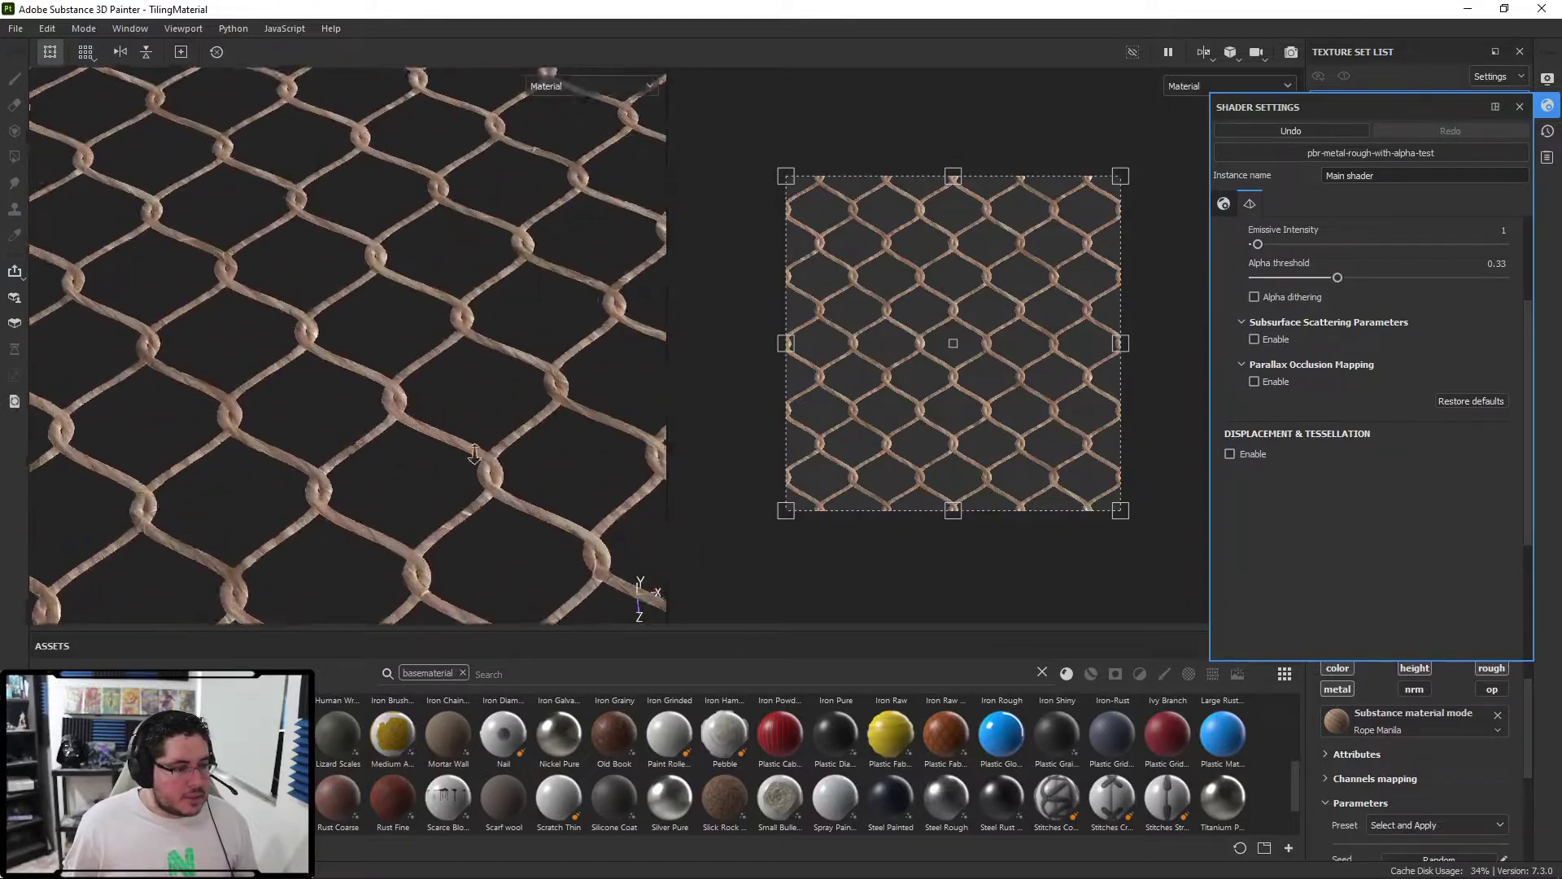
{"action": "scroll", "coordinate": [505, 418], "scroll_direction": "down", "scroll_amount": 5}
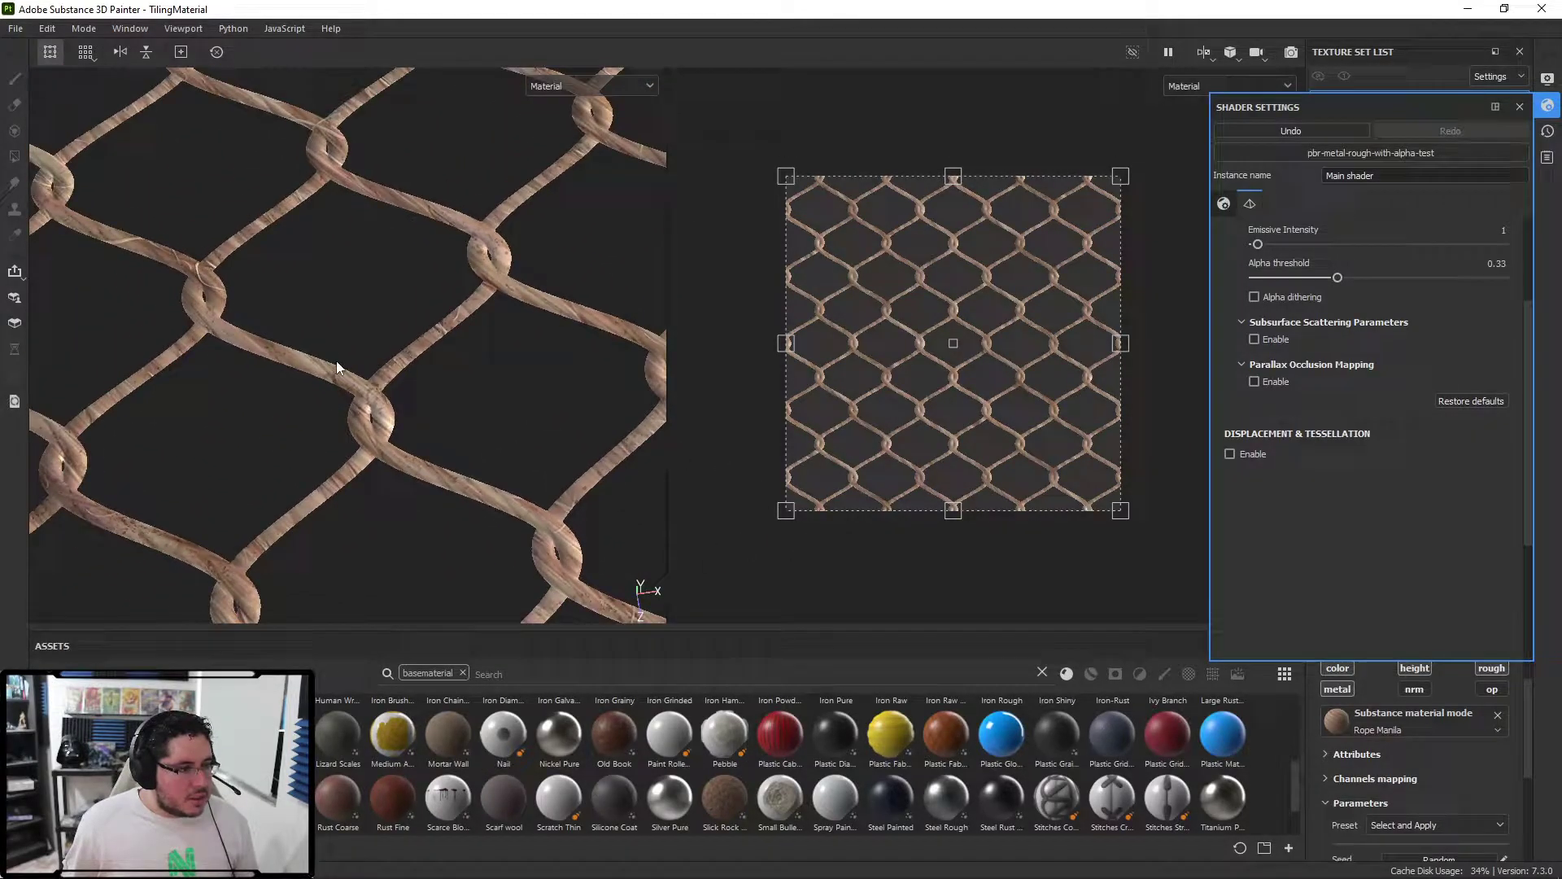
{"action": "scroll", "coordinate": [419, 358], "scroll_direction": "down", "scroll_amount": 3}
{"action": "scroll", "coordinate": [380, 303], "scroll_direction": "down", "scroll_amount": 2}
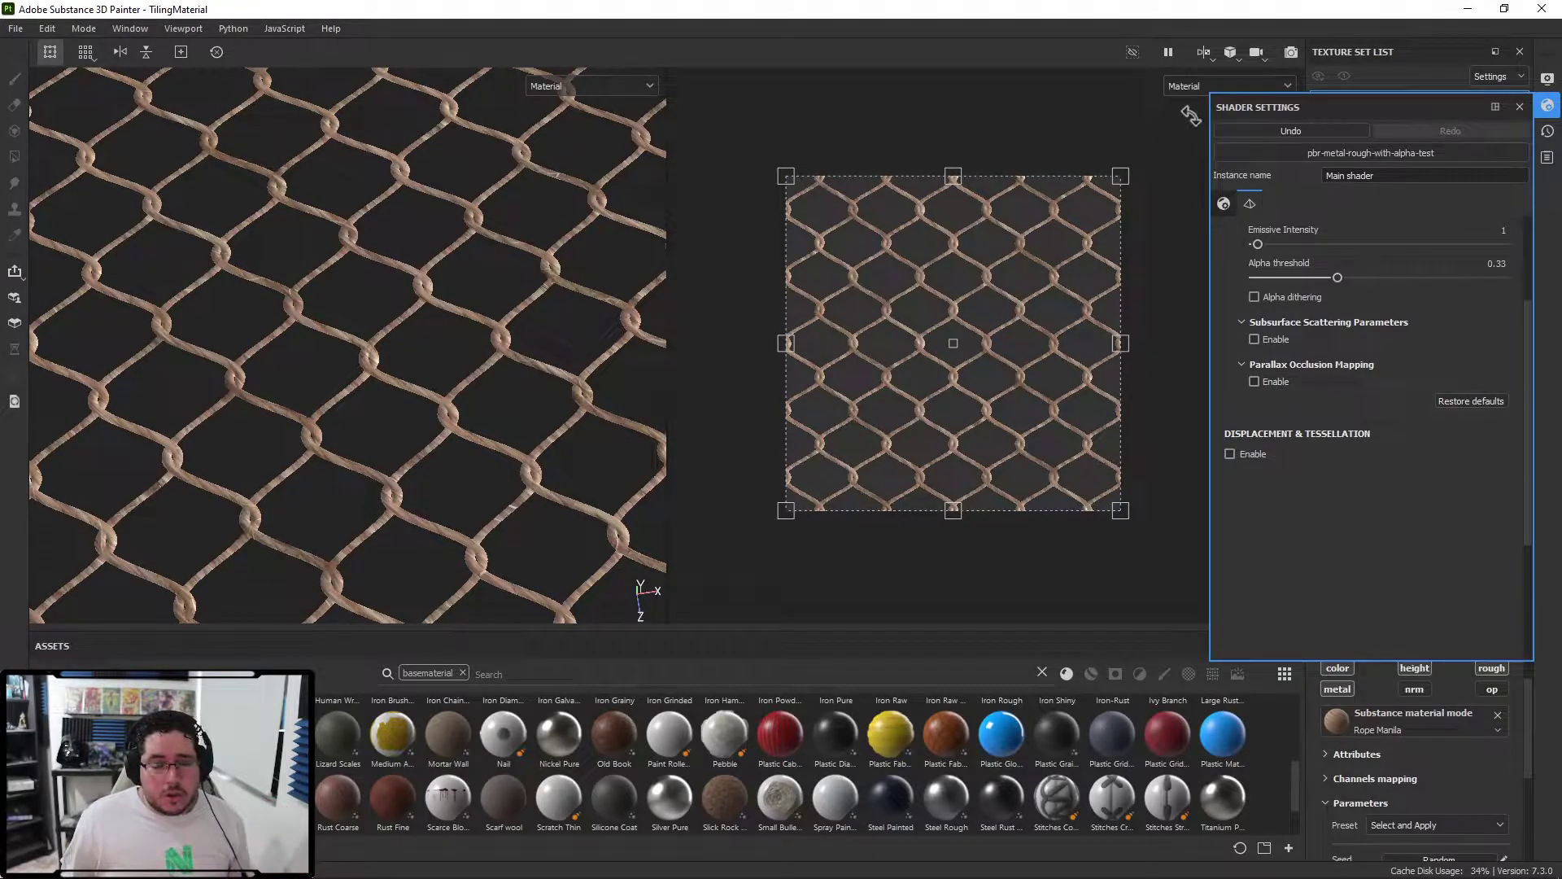
{"action": "left_click", "coordinate": [1518, 106]}
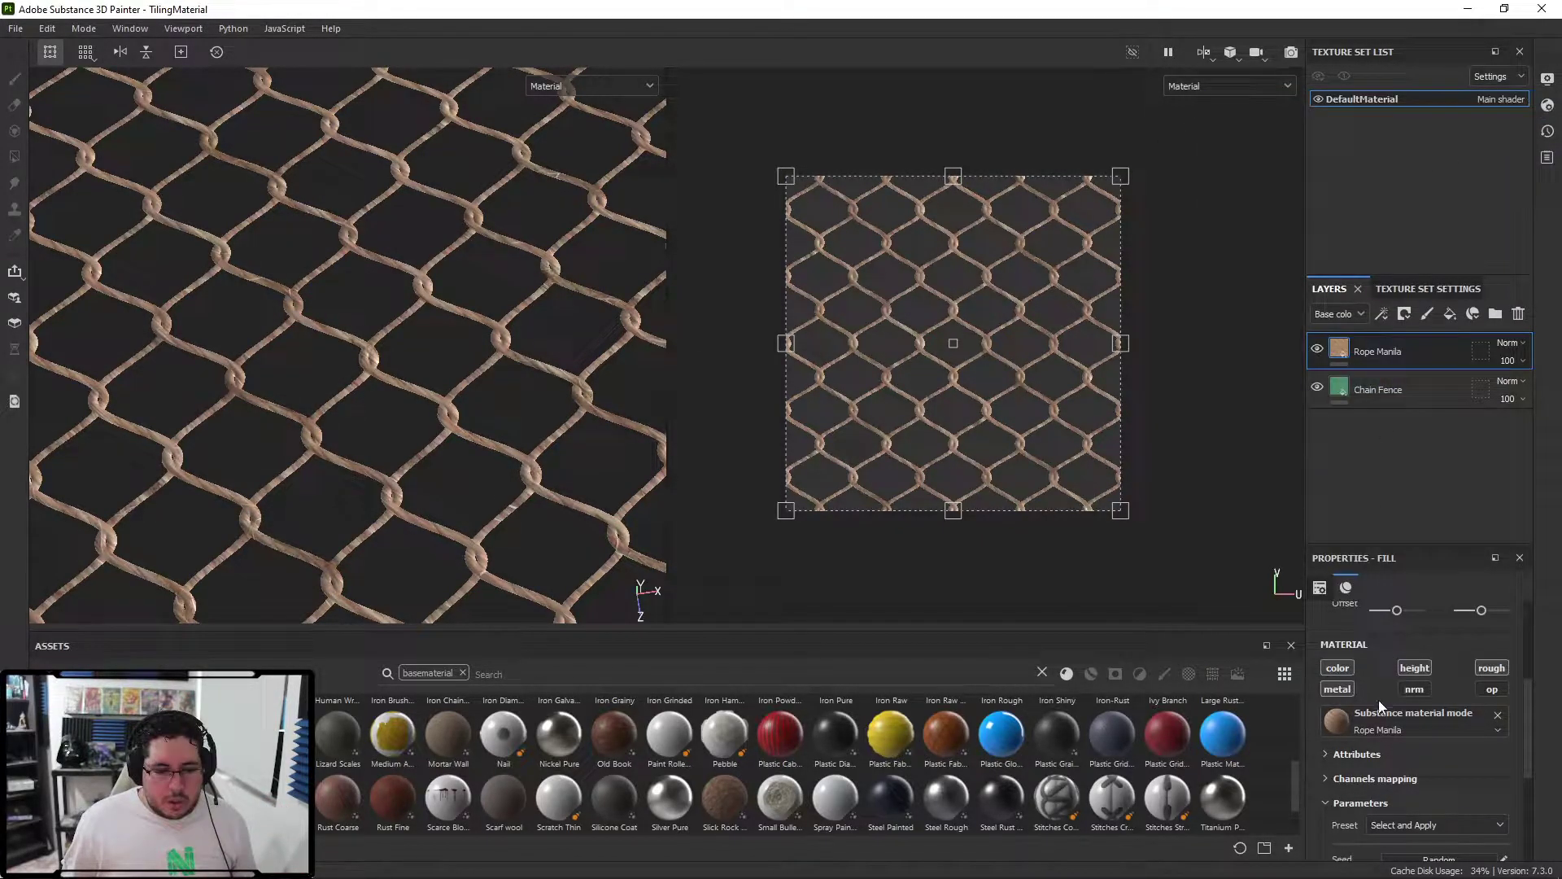
- Set the Rope Manila layer's UV scale to 10 and its rotation to 30
{"action": "scroll", "coordinate": [1379, 705], "scroll_direction": "up", "scroll_amount": 3}
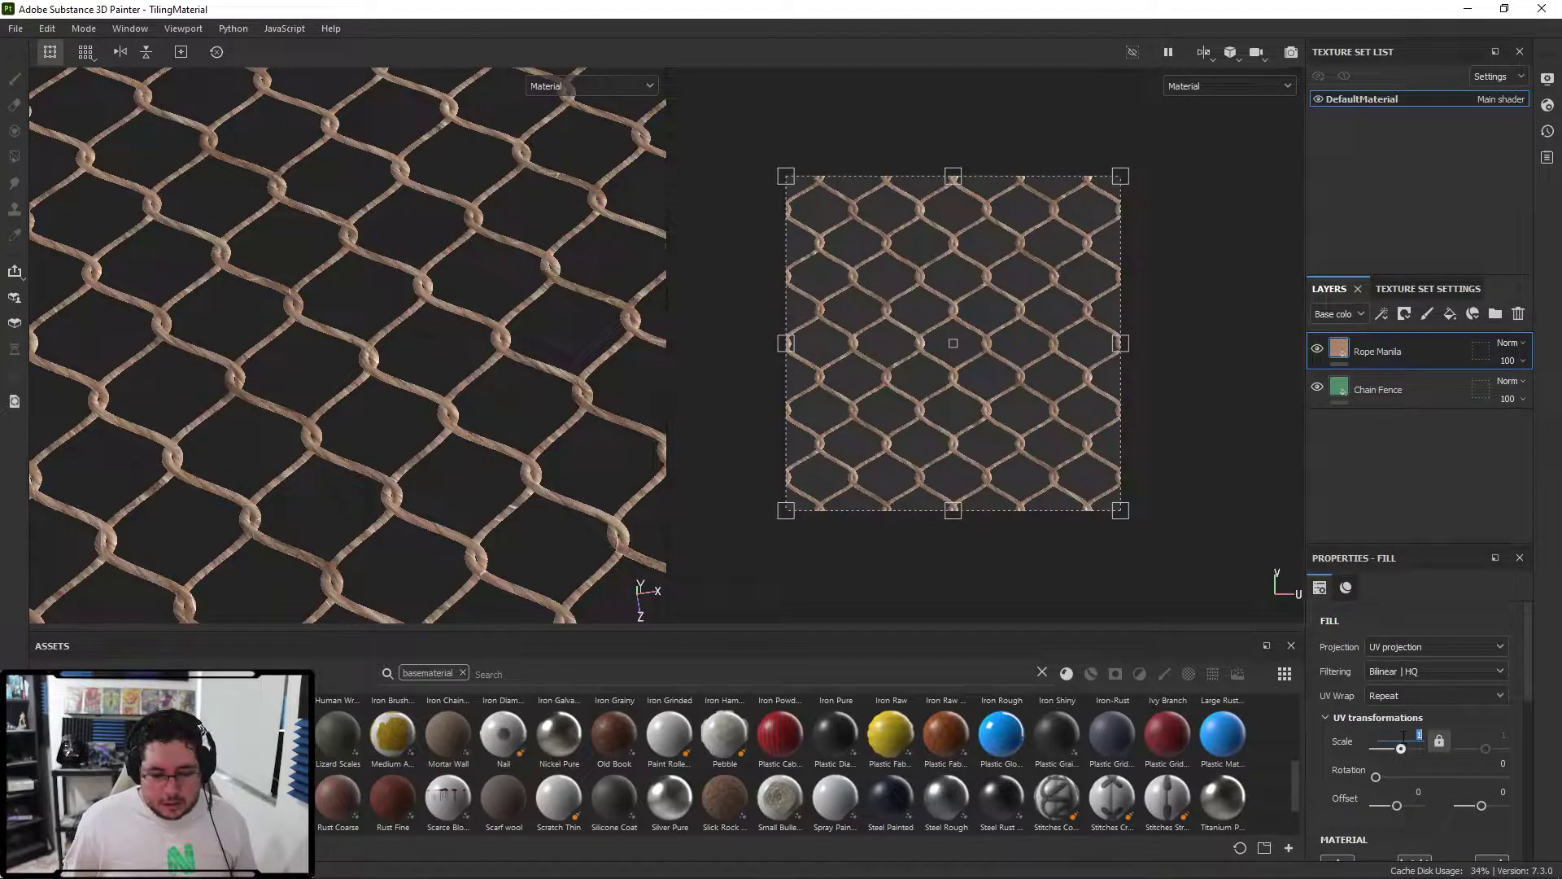
{"action": "type", "text": "0"}
{"action": "scroll", "coordinate": [300, 408], "scroll_direction": "up", "scroll_amount": 10}
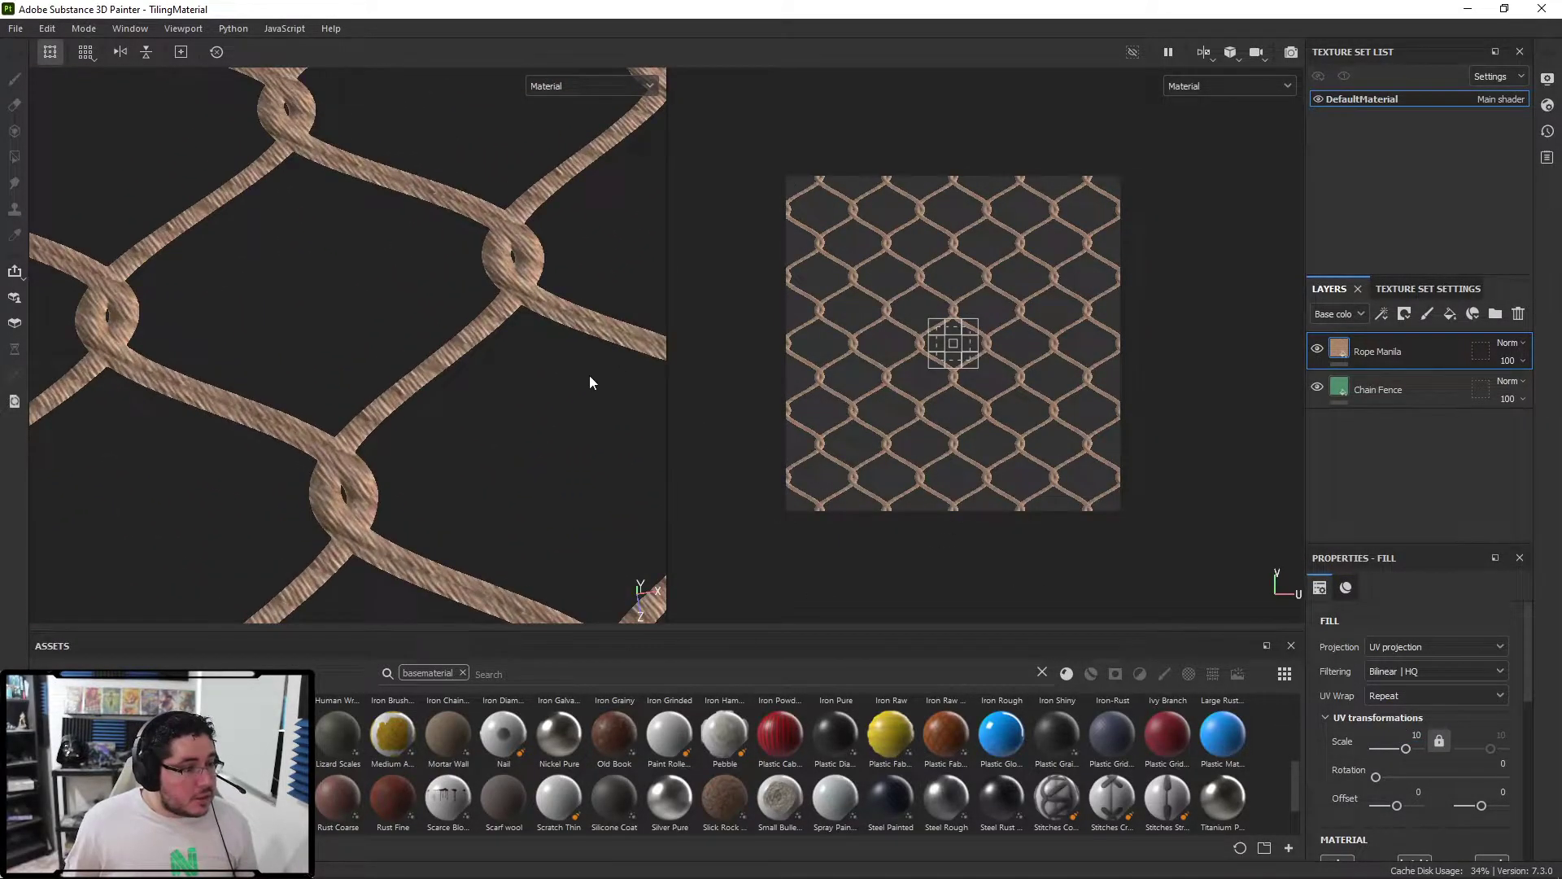
{"action": "scroll", "coordinate": [498, 451], "scroll_direction": "down", "scroll_amount": 1}
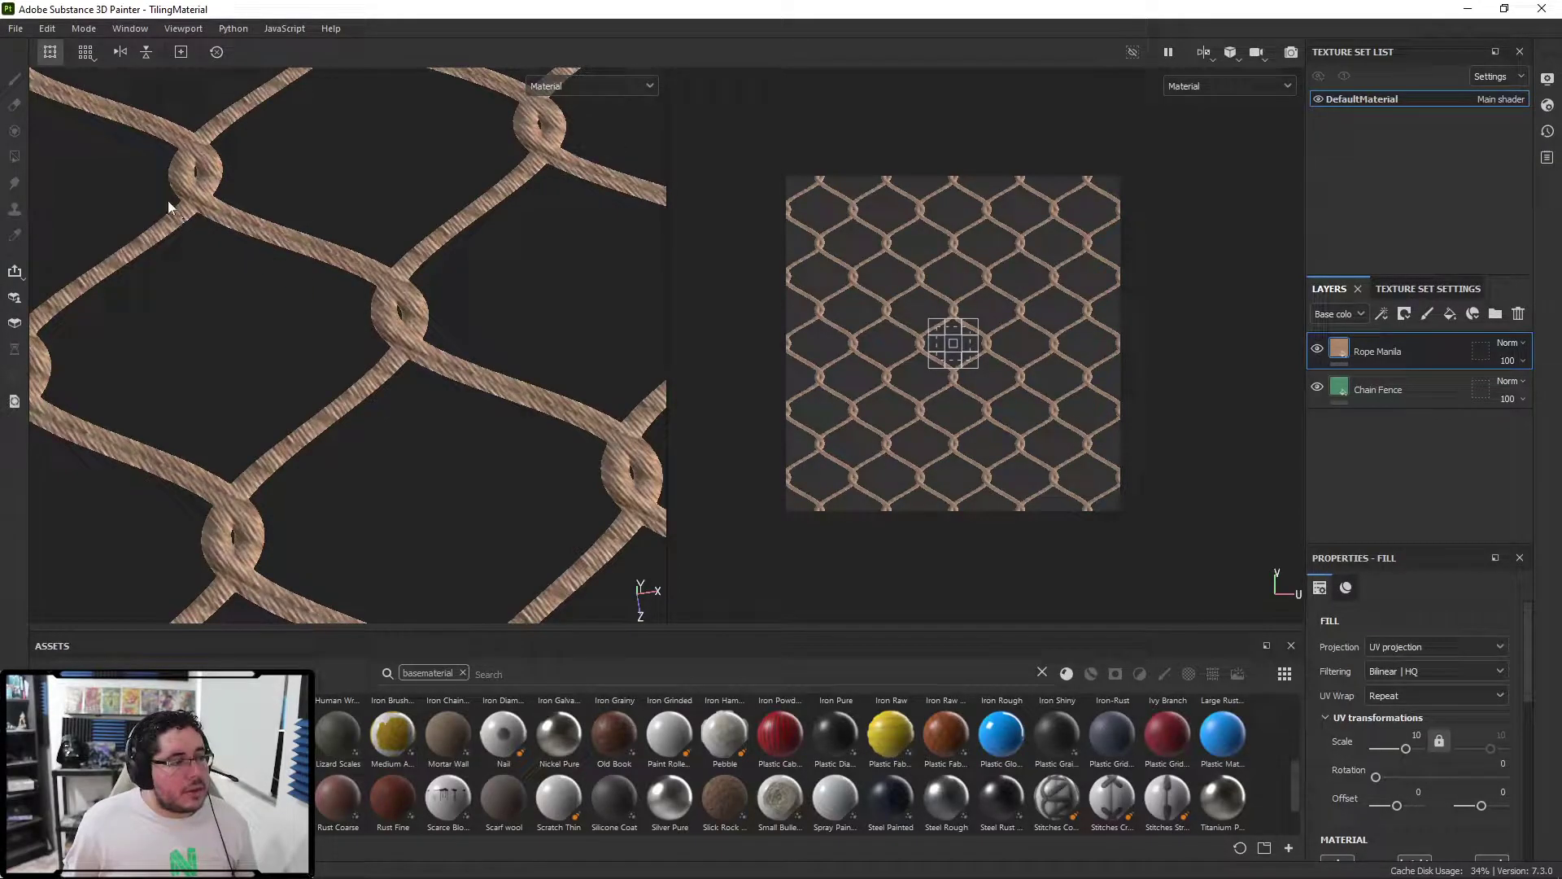
{"action": "scroll", "coordinate": [359, 240], "scroll_direction": "down", "scroll_amount": 2}
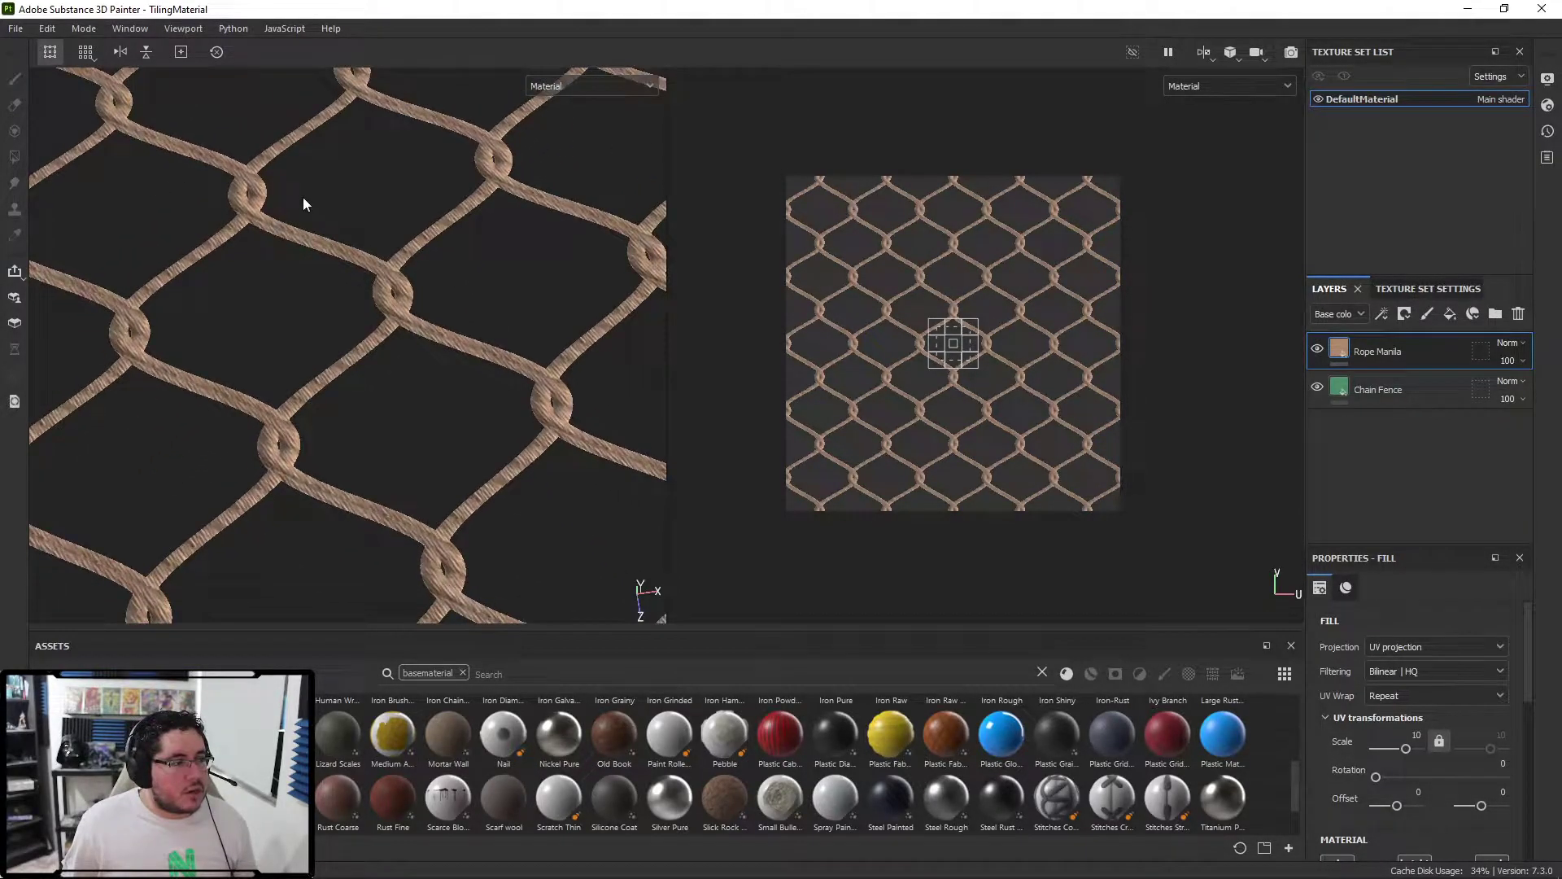
{"action": "mouse_move", "coordinate": [1376, 775]}
{"action": "left_mouse_down"}
{"action": "mouse_move", "coordinate": [1394, 779]}
{"action": "mouse_move", "coordinate": [1385, 768]}
{"action": "left_mouse_up"}
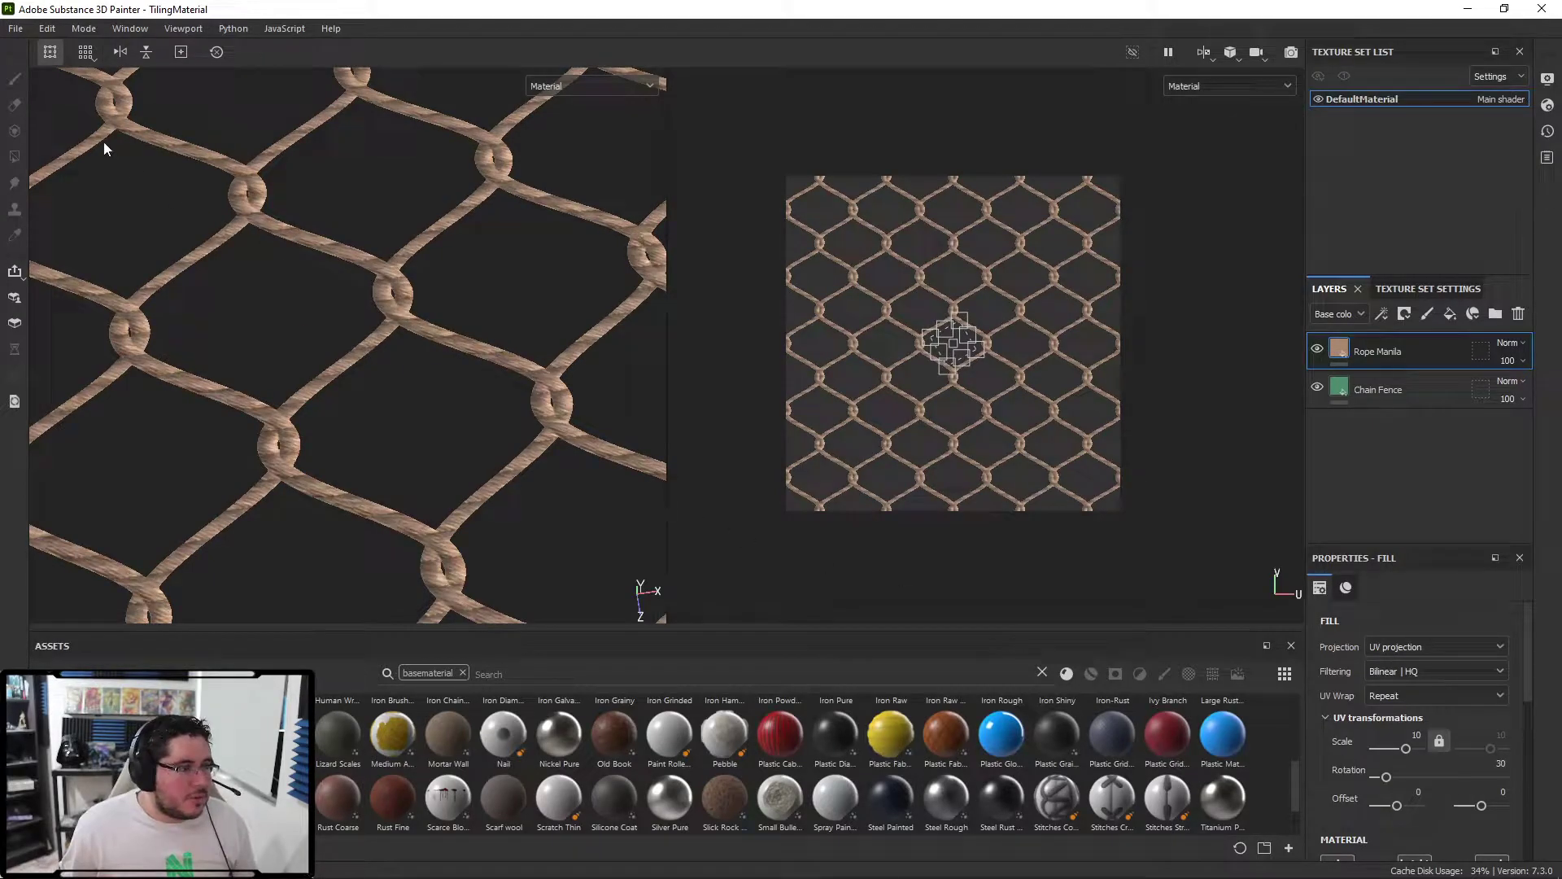
- Examine the rotated rope texture across the net and up close at one of the knots
{"action": "left_click_drag", "start_coordinate": [525, 251], "coordinate": [345, 227], "text": "alt"}
{"action": "right_click_drag", "start_coordinate": [345, 227], "coordinate": [454, 314], "text": "alt"}
{"action": "left_click_drag", "start_coordinate": [453, 314], "coordinate": [549, 348], "text": "alt"}
{"action": "right_click_drag", "start_coordinate": [550, 348], "coordinate": [467, 447], "text": "alt"}
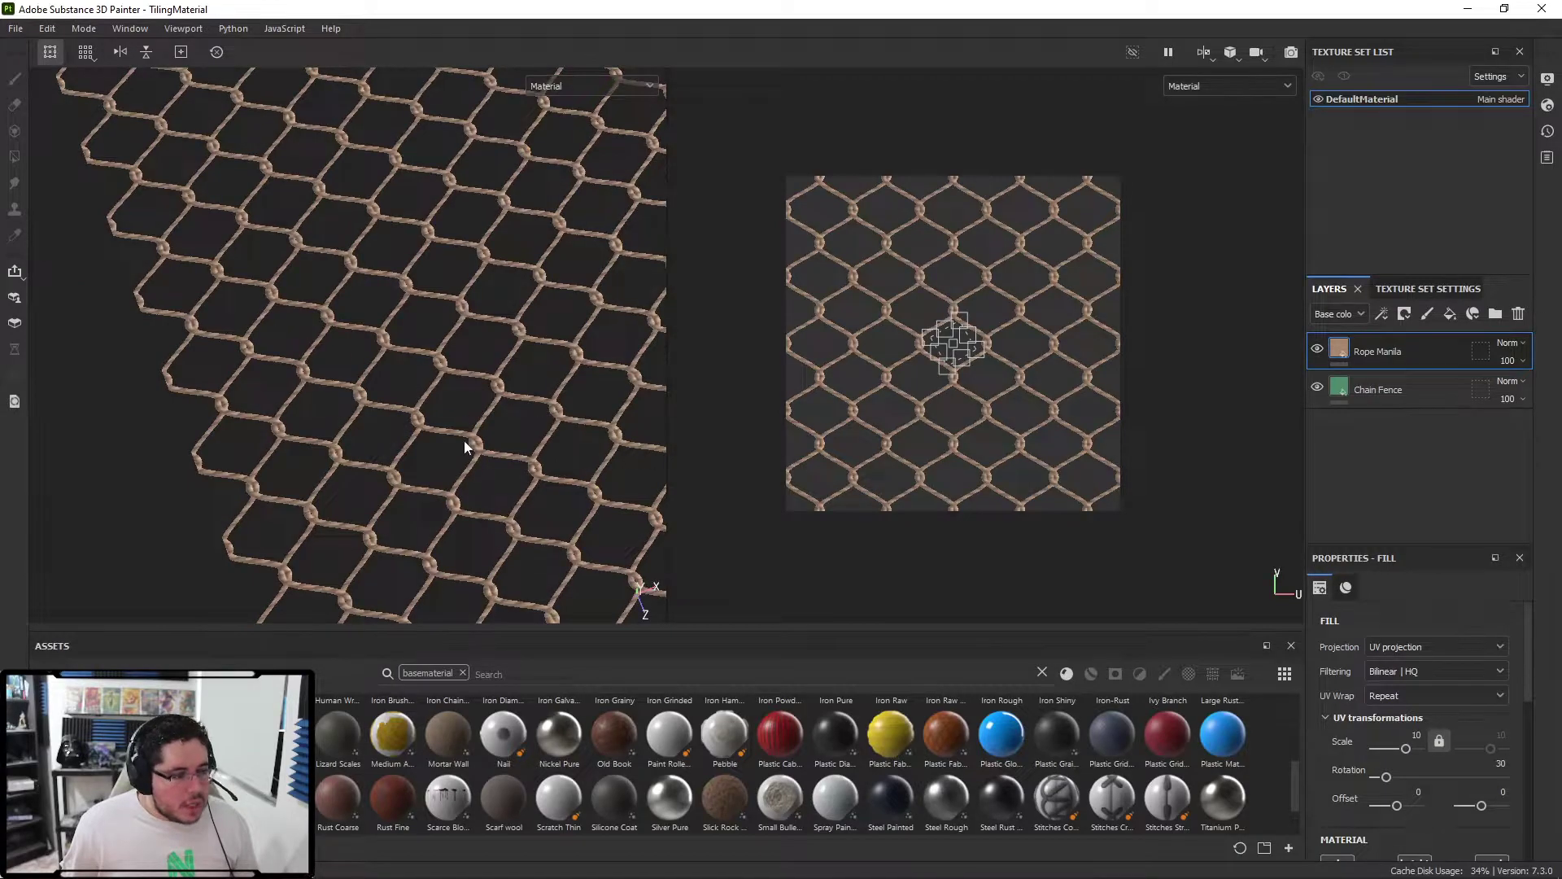
{"action": "left_click_drag", "start_coordinate": [465, 448], "coordinate": [394, 404], "text": "alt+shift"}
{"action": "right_click_drag", "start_coordinate": [394, 404], "coordinate": [562, 461], "text": "alt"}
{"action": "left_click_drag", "start_coordinate": [562, 462], "coordinate": [576, 334], "text": "alt"}
{"action": "right_click_drag", "start_coordinate": [575, 335], "coordinate": [675, 526], "text": "alt"}
{"action": "left_click_drag", "start_coordinate": [675, 528], "coordinate": [407, 454], "text": "alt"}
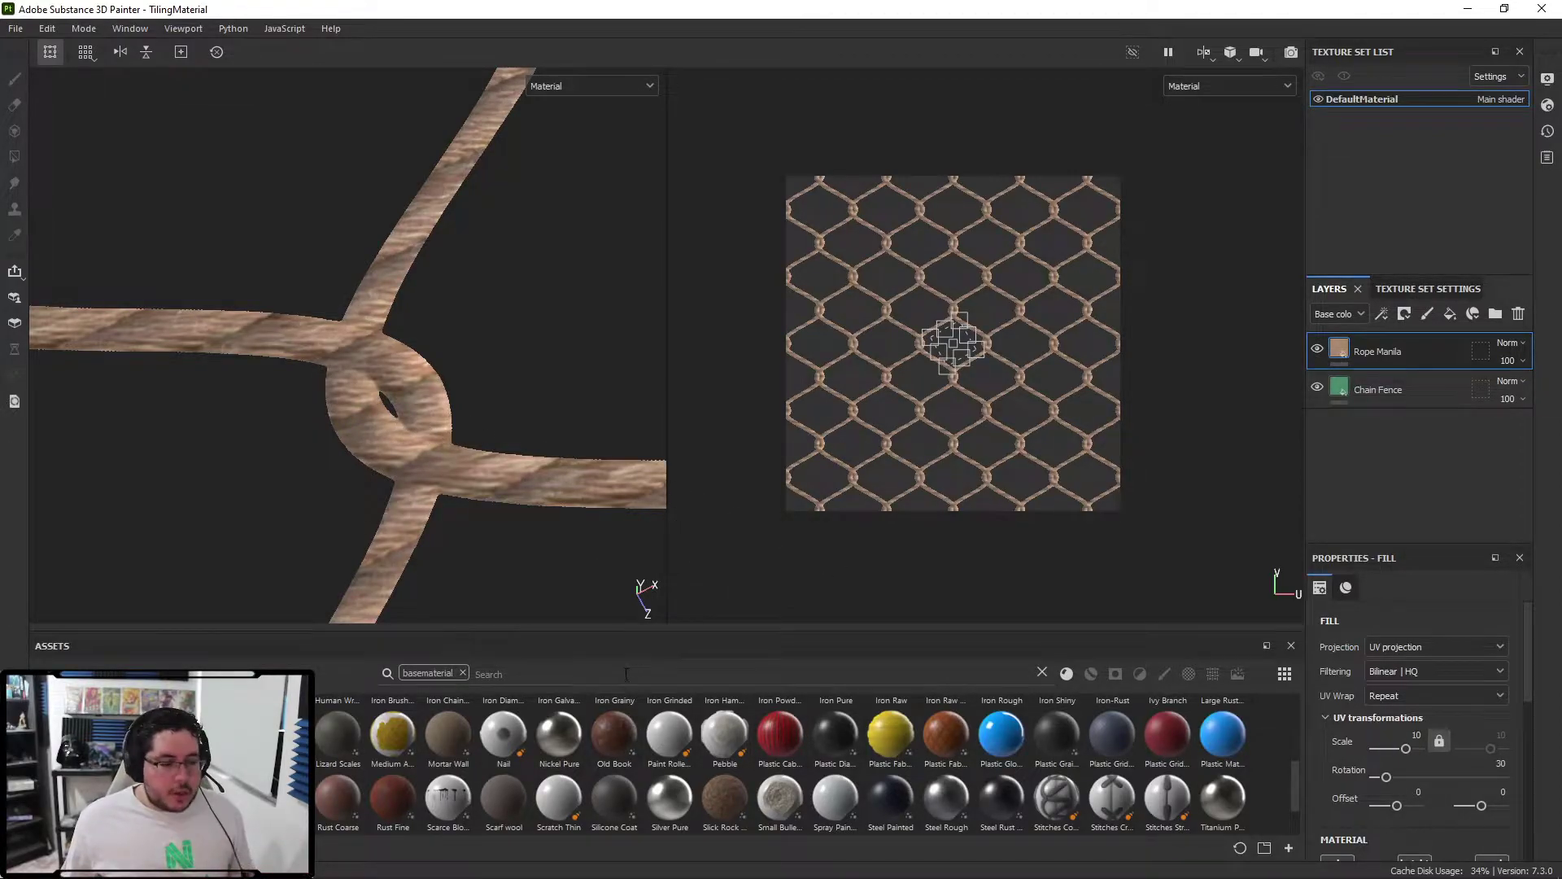
- Add Rust Fine as a fill layer above Rope Manila and set its base color blending mode to Overlay
{"action": "left_click_drag", "start_coordinate": [392, 799], "coordinate": [1396, 343]}
{"action": "left_click", "coordinate": [1510, 343]}
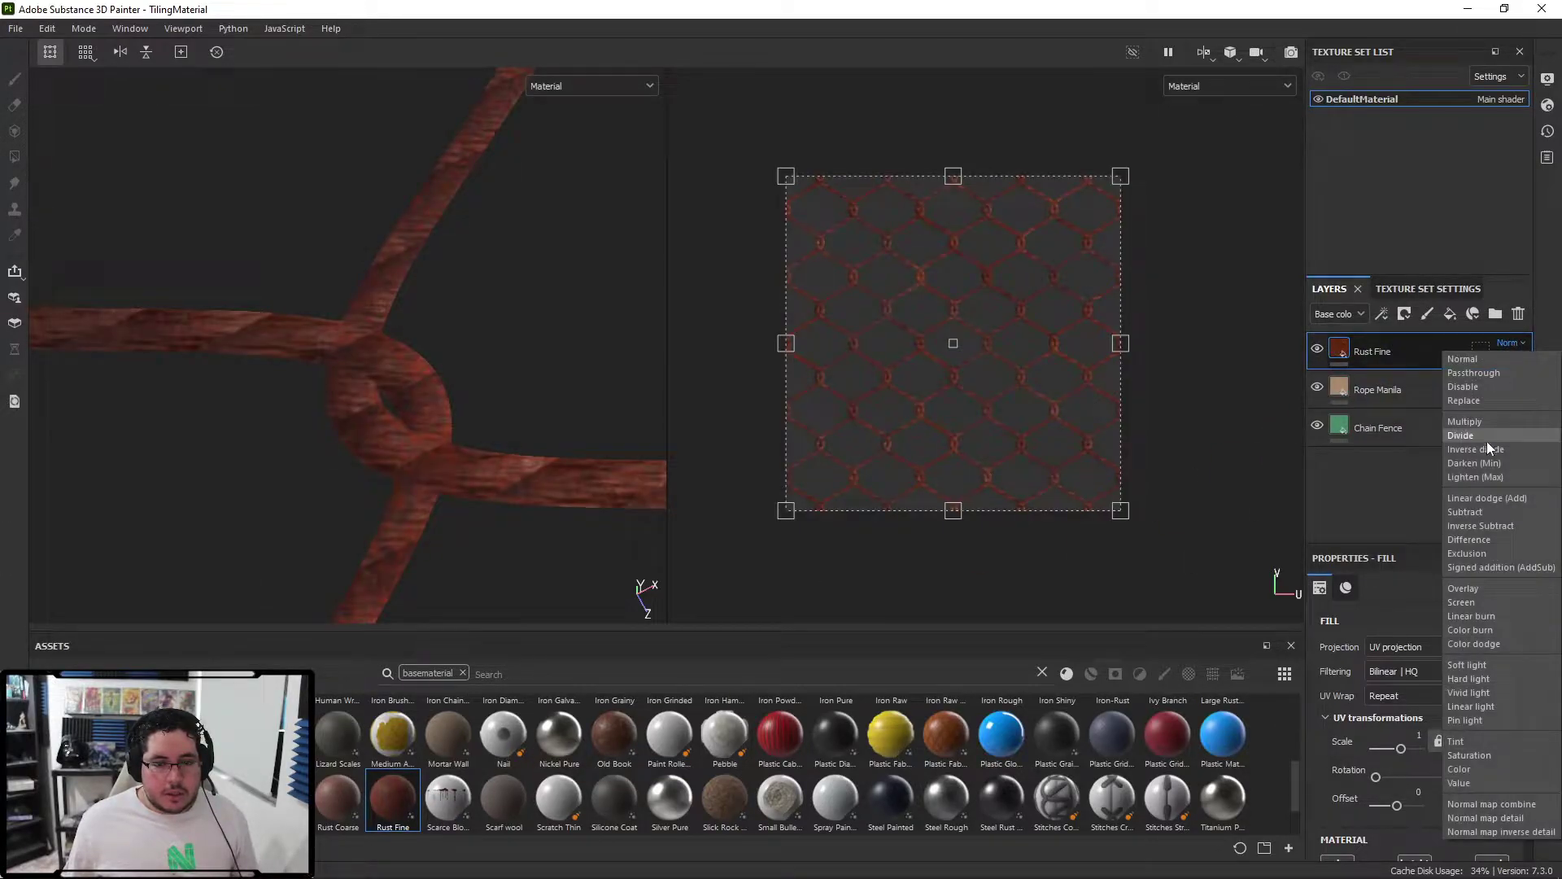
{"action": "left_click", "coordinate": [1463, 586]}
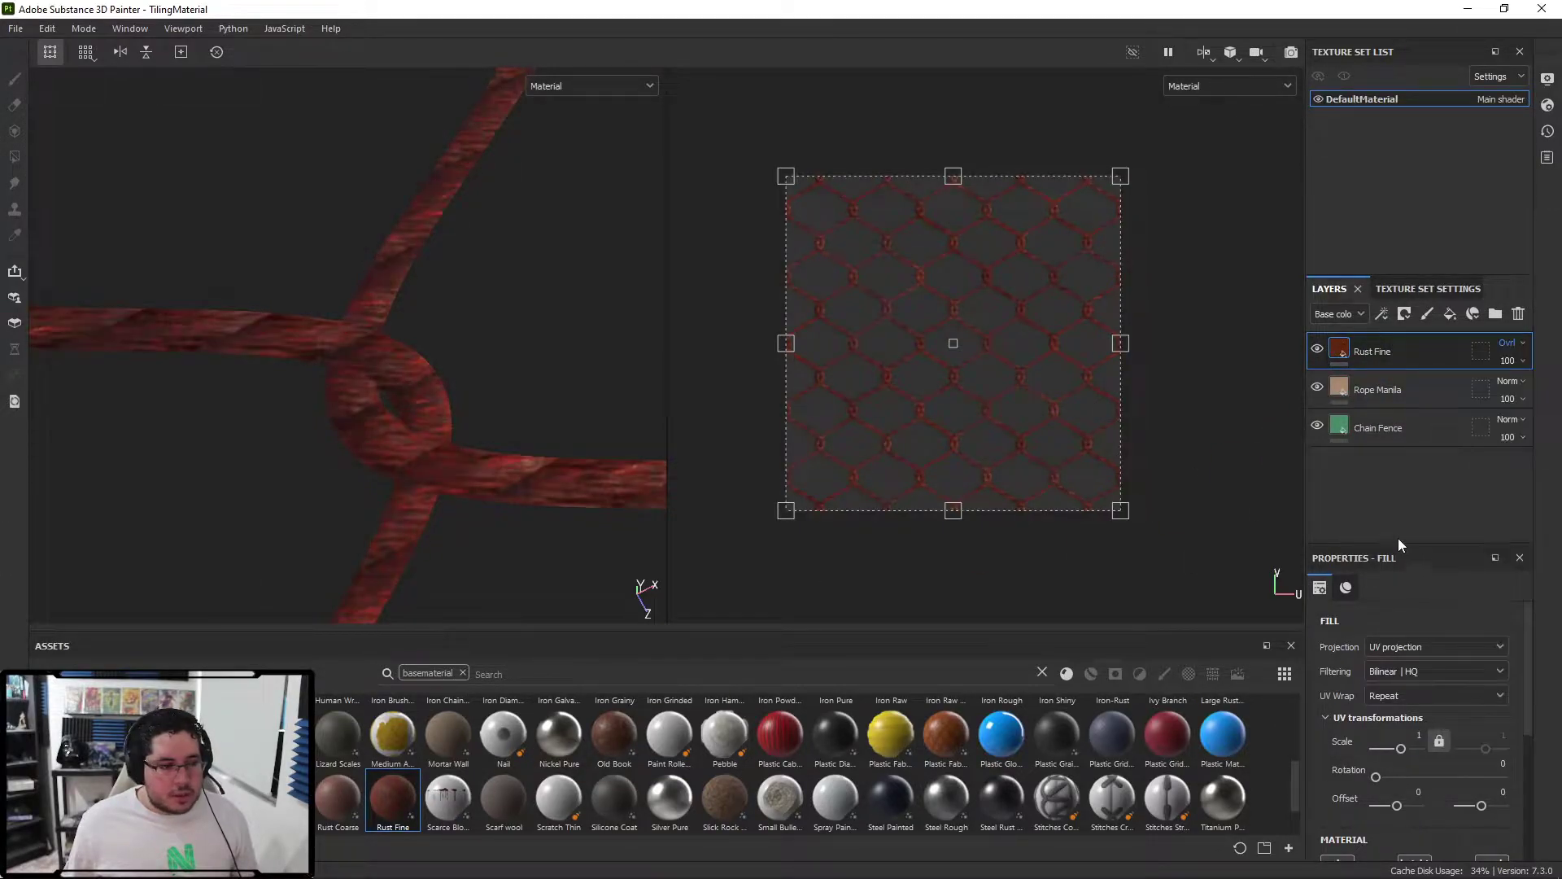
- Give the Rust Fine layer a black mask driven by a Dirt generator and inspect the effect on the knots
{"action": "right_click", "coordinate": [1413, 370]}
{"action": "left_click", "coordinate": [1386, 31]}
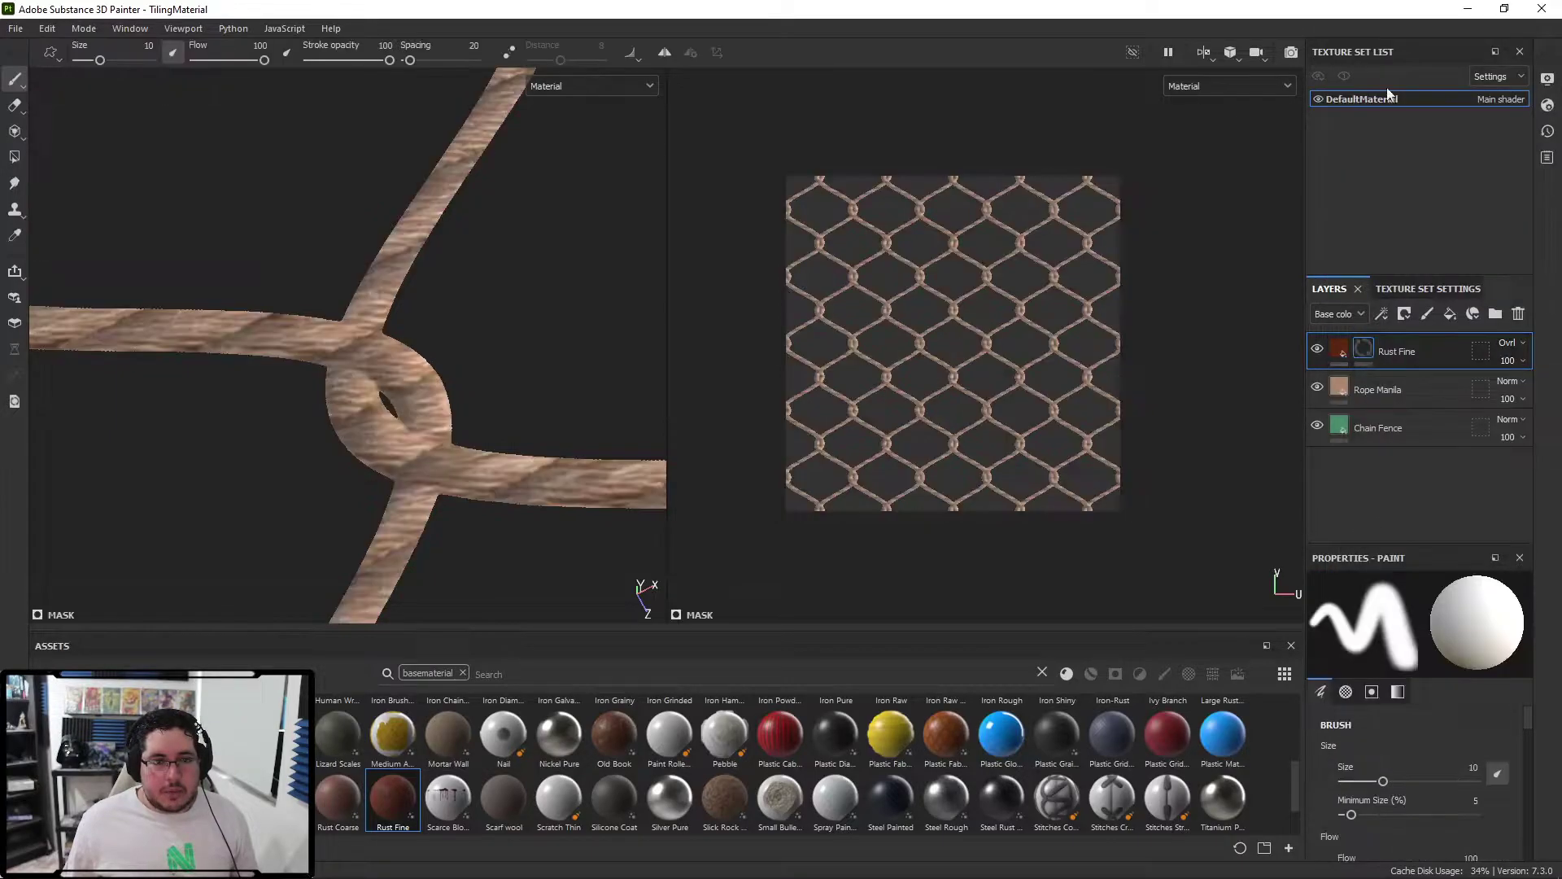
{"action": "right_click", "coordinate": [1390, 350]}
{"action": "left_click", "coordinate": [1383, 574]}
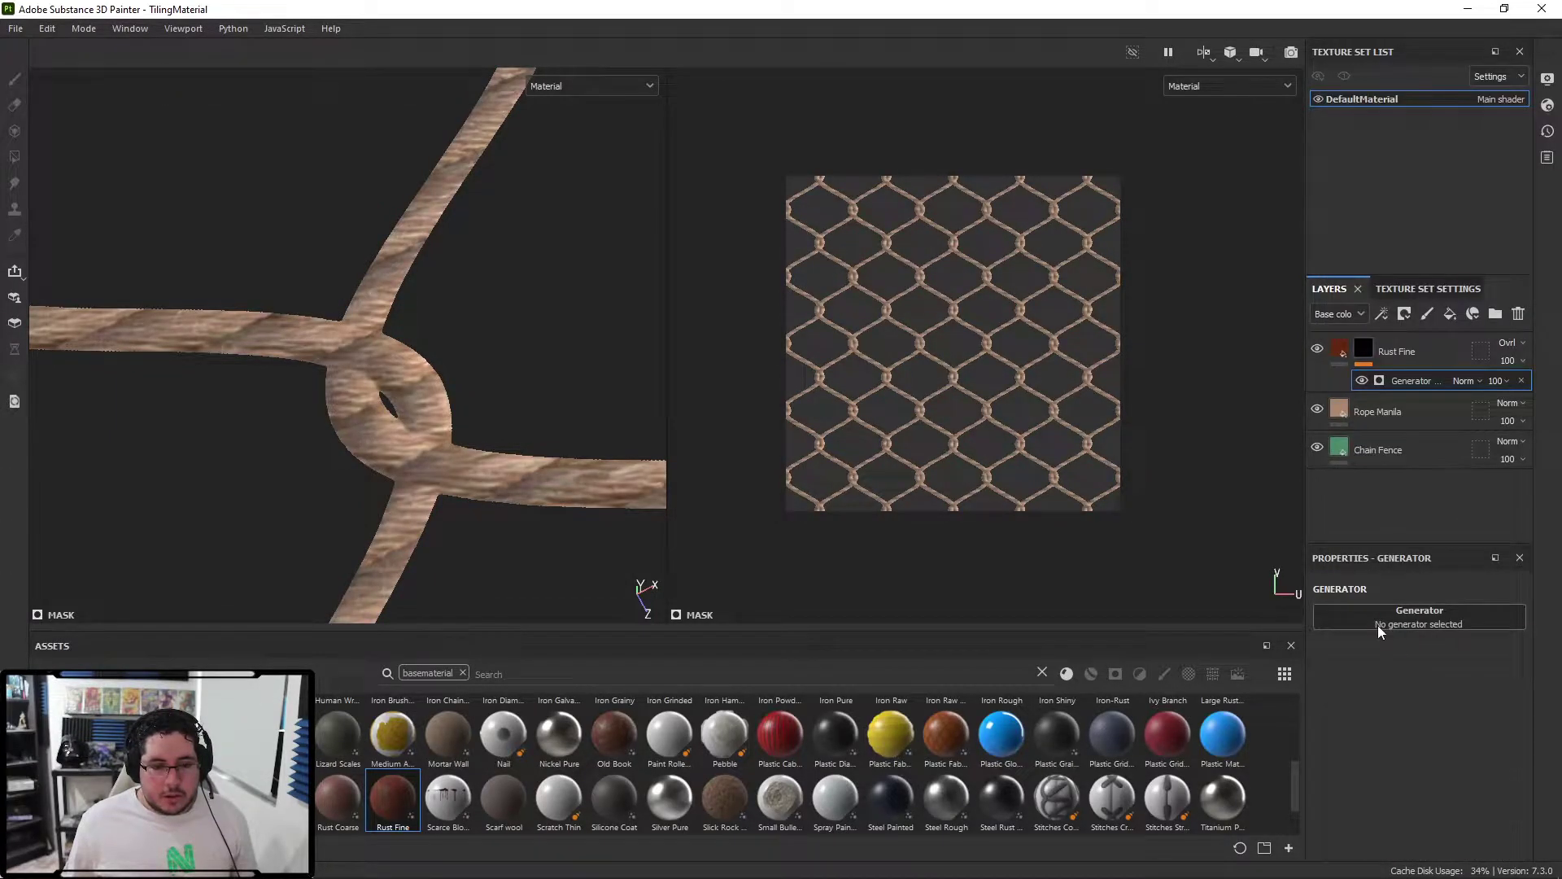
{"action": "left_click", "coordinate": [1383, 618]}
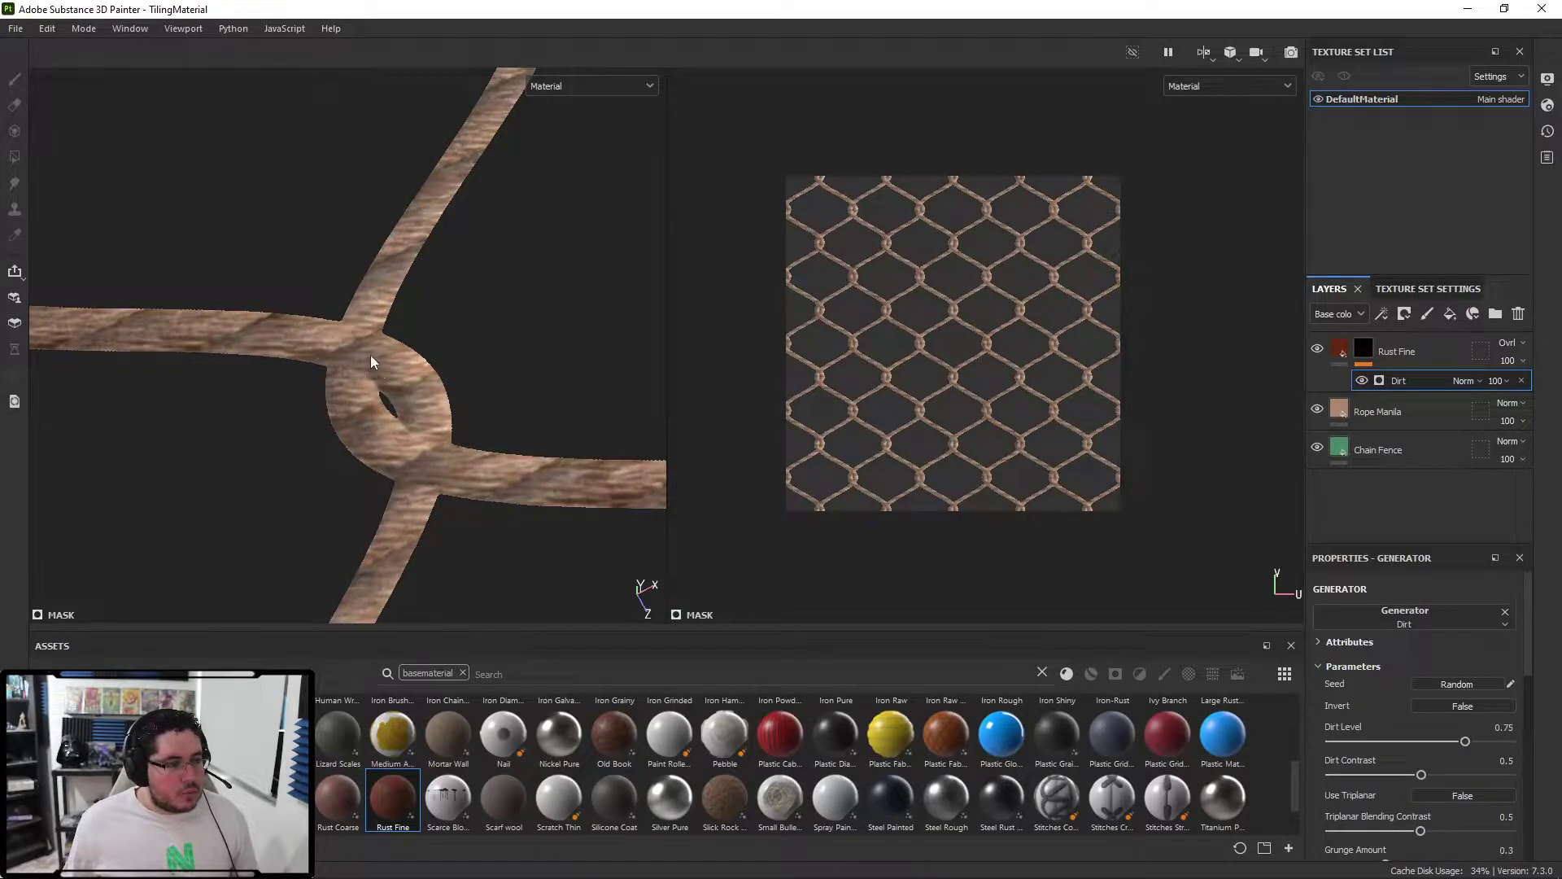
{"action": "scroll", "coordinate": [415, 411], "scroll_direction": "up", "scroll_amount": 2}
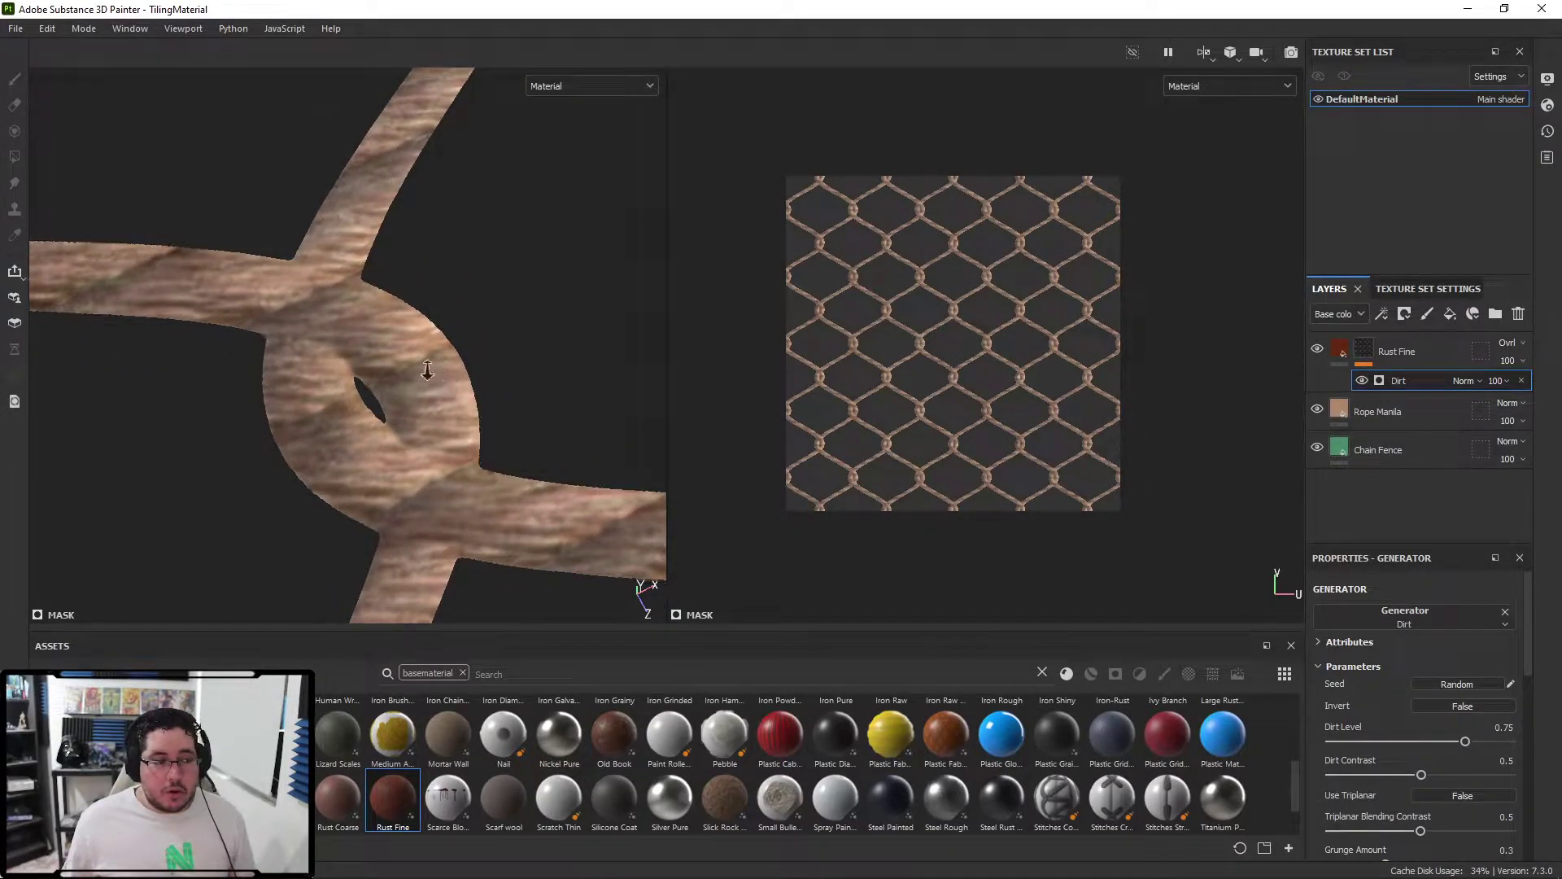
{"action": "scroll", "coordinate": [428, 370], "scroll_direction": "down", "scroll_amount": 4}
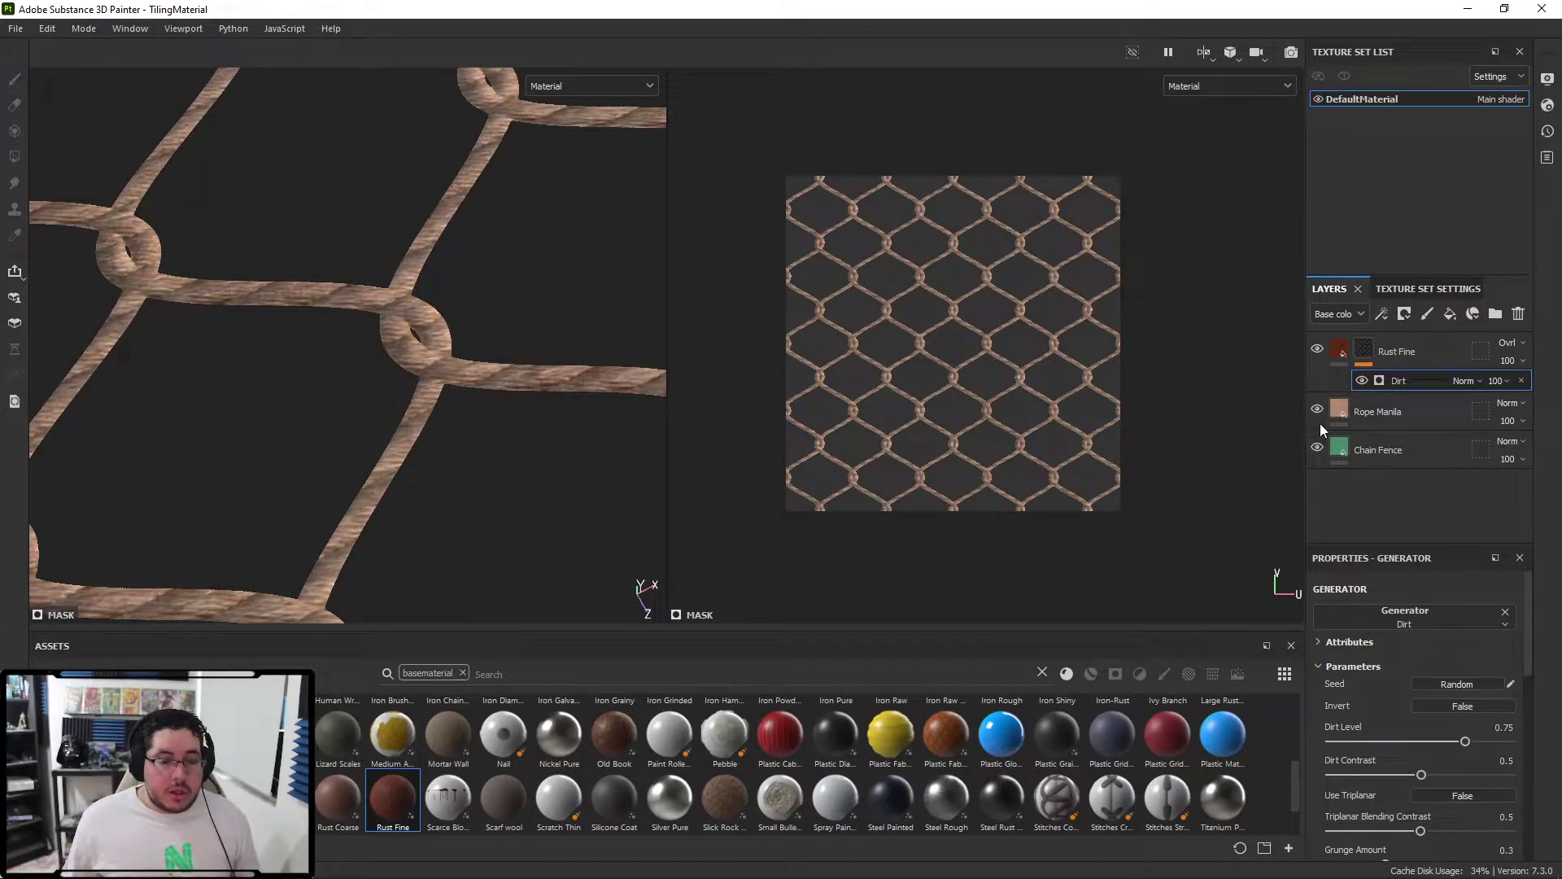
- Add an anchor point to the Chain Fence layer
{"action": "left_click", "coordinate": [1355, 450]}
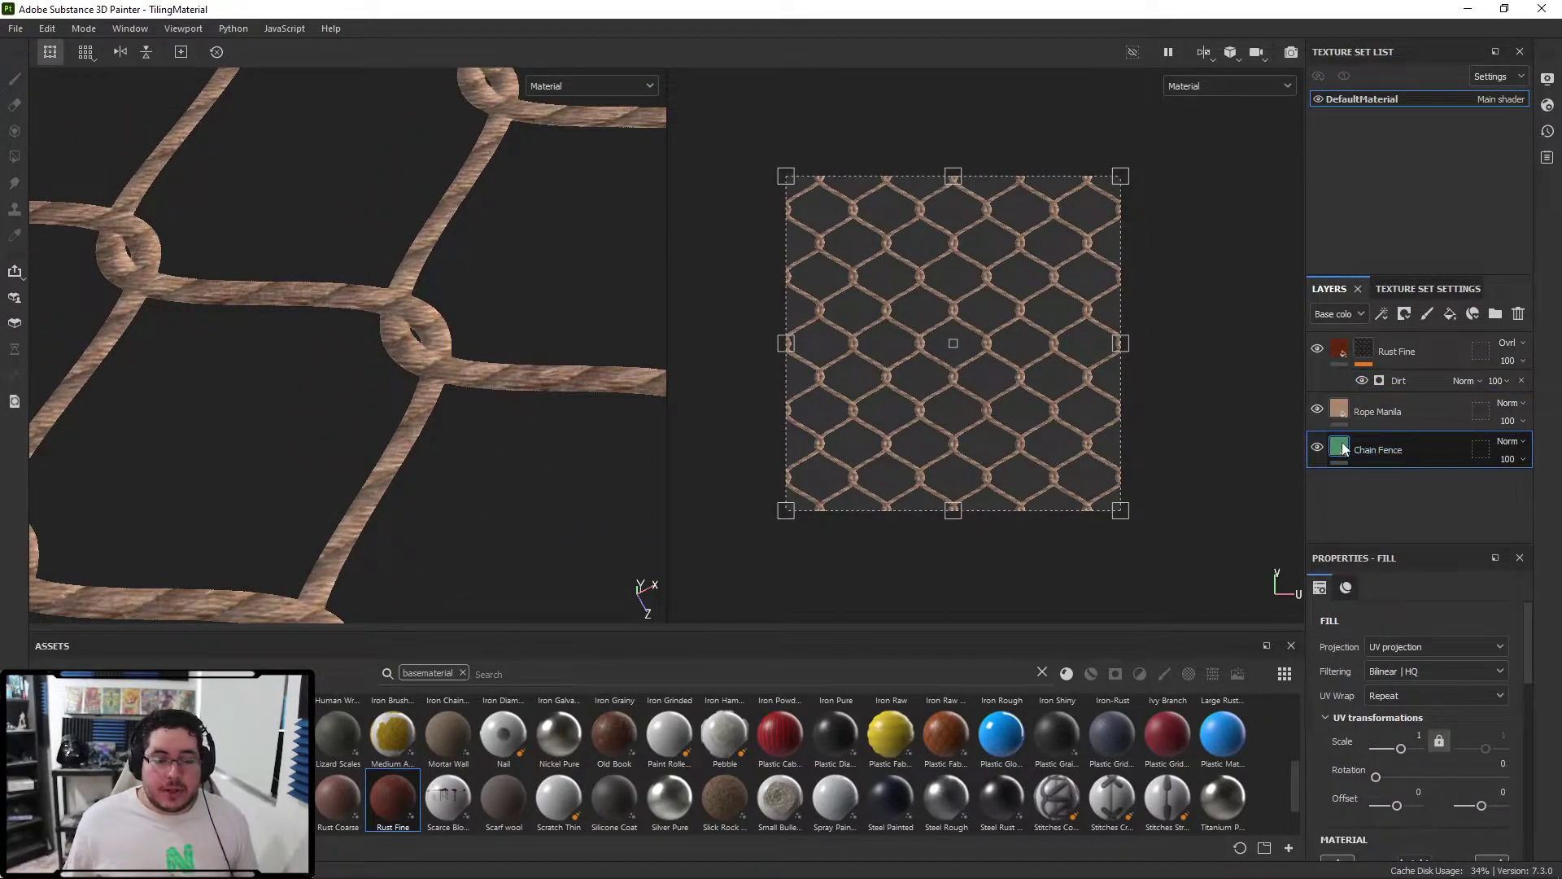
{"action": "right_click", "coordinate": [1343, 449]}
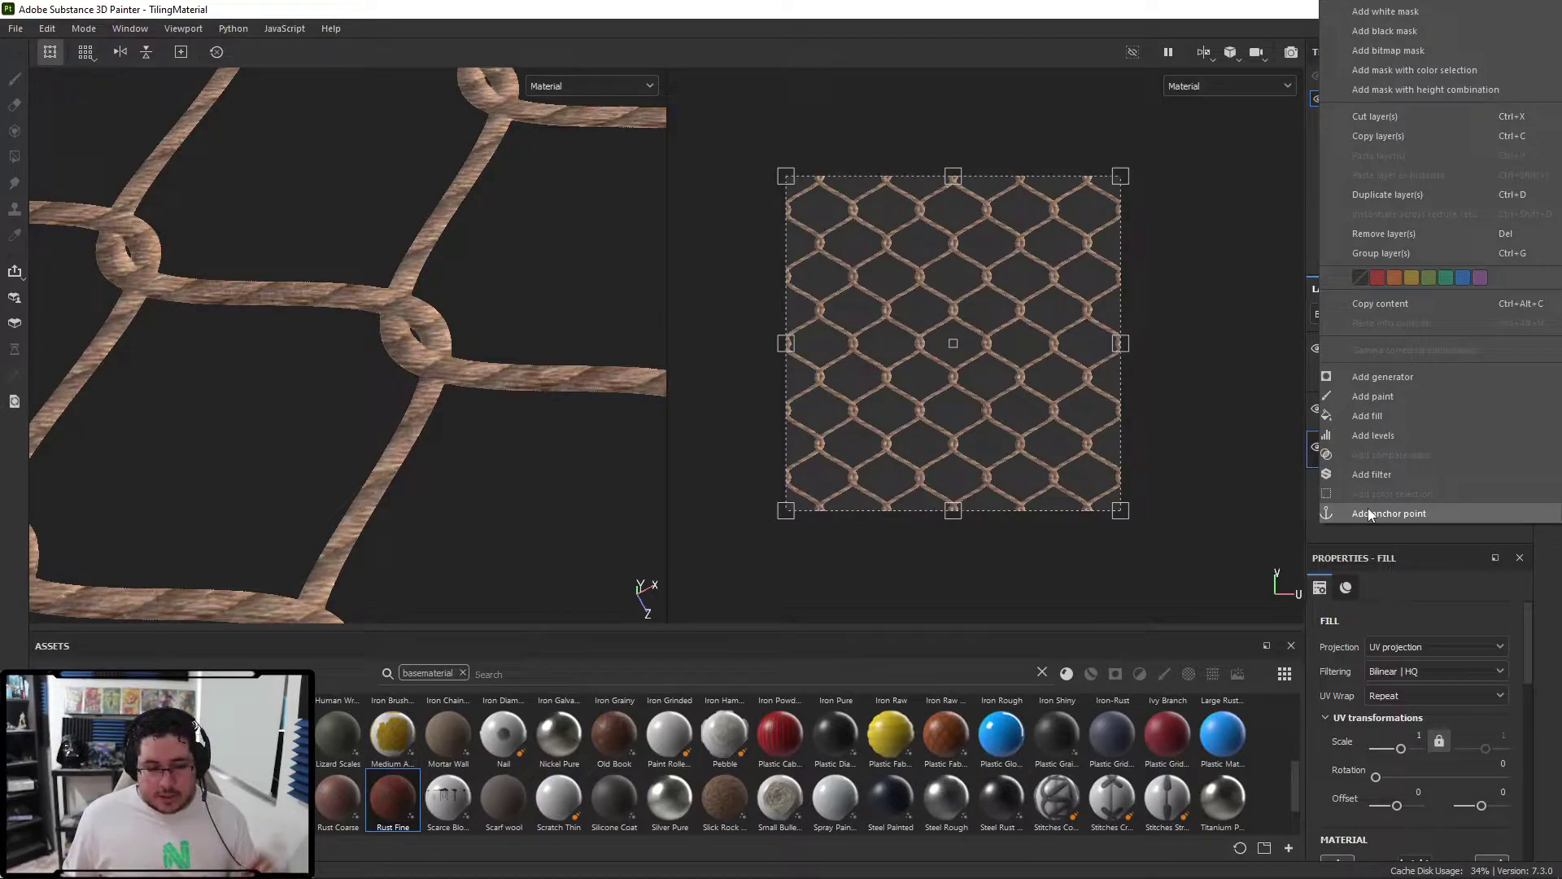
{"action": "left_click", "coordinate": [1384, 513]}
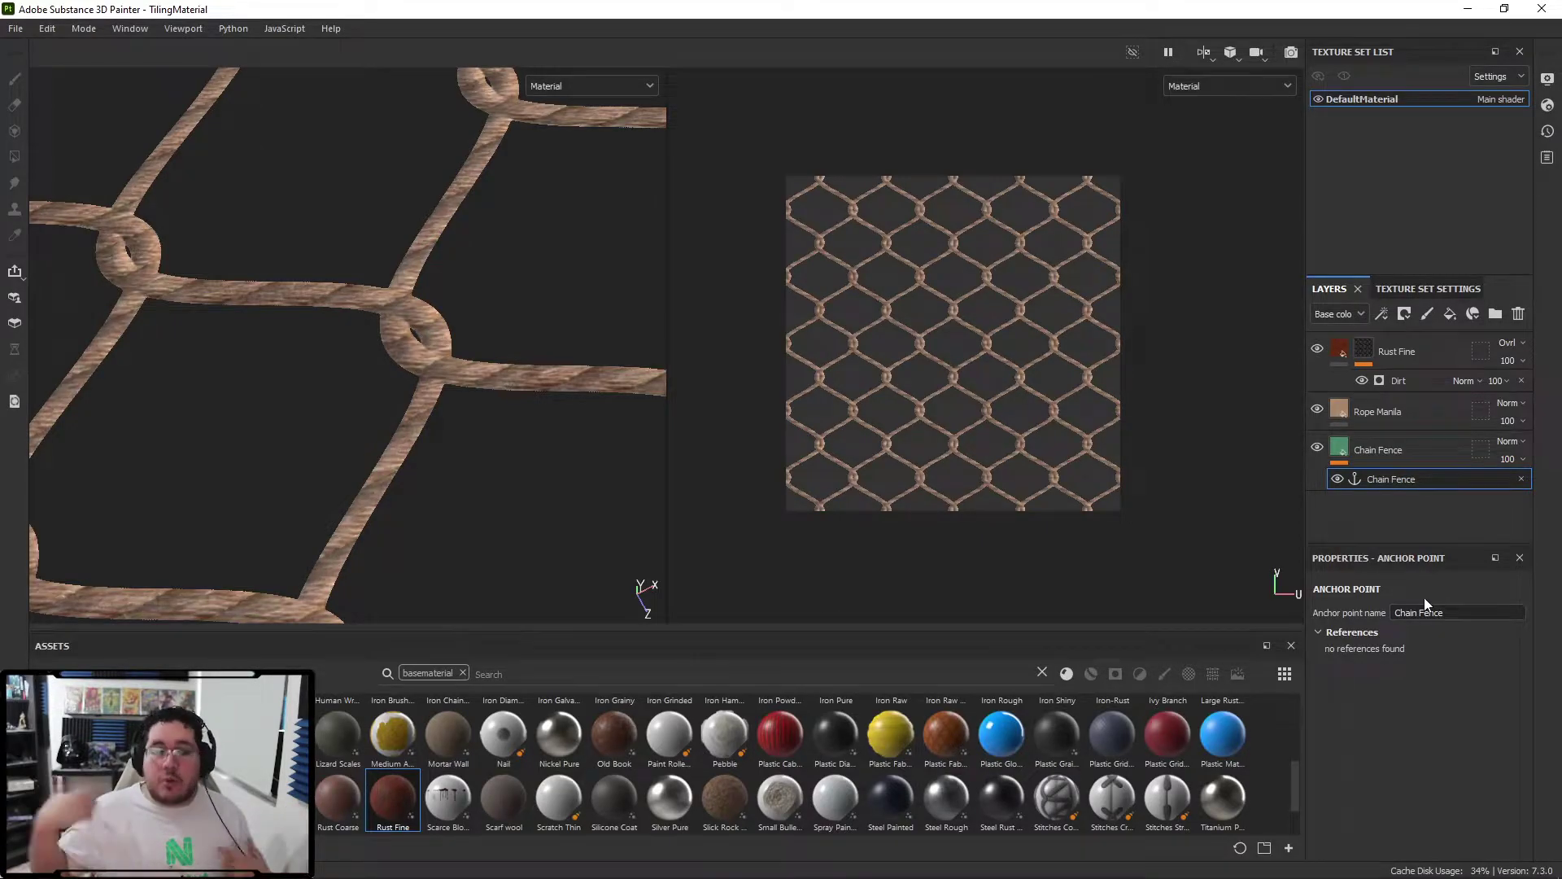
- Enable Micro Height and Micro Normal in the Dirt generator's micro details
{"action": "left_click", "coordinate": [1403, 386]}
{"action": "scroll", "coordinate": [1404, 643], "scroll_direction": "down", "scroll_amount": 5}
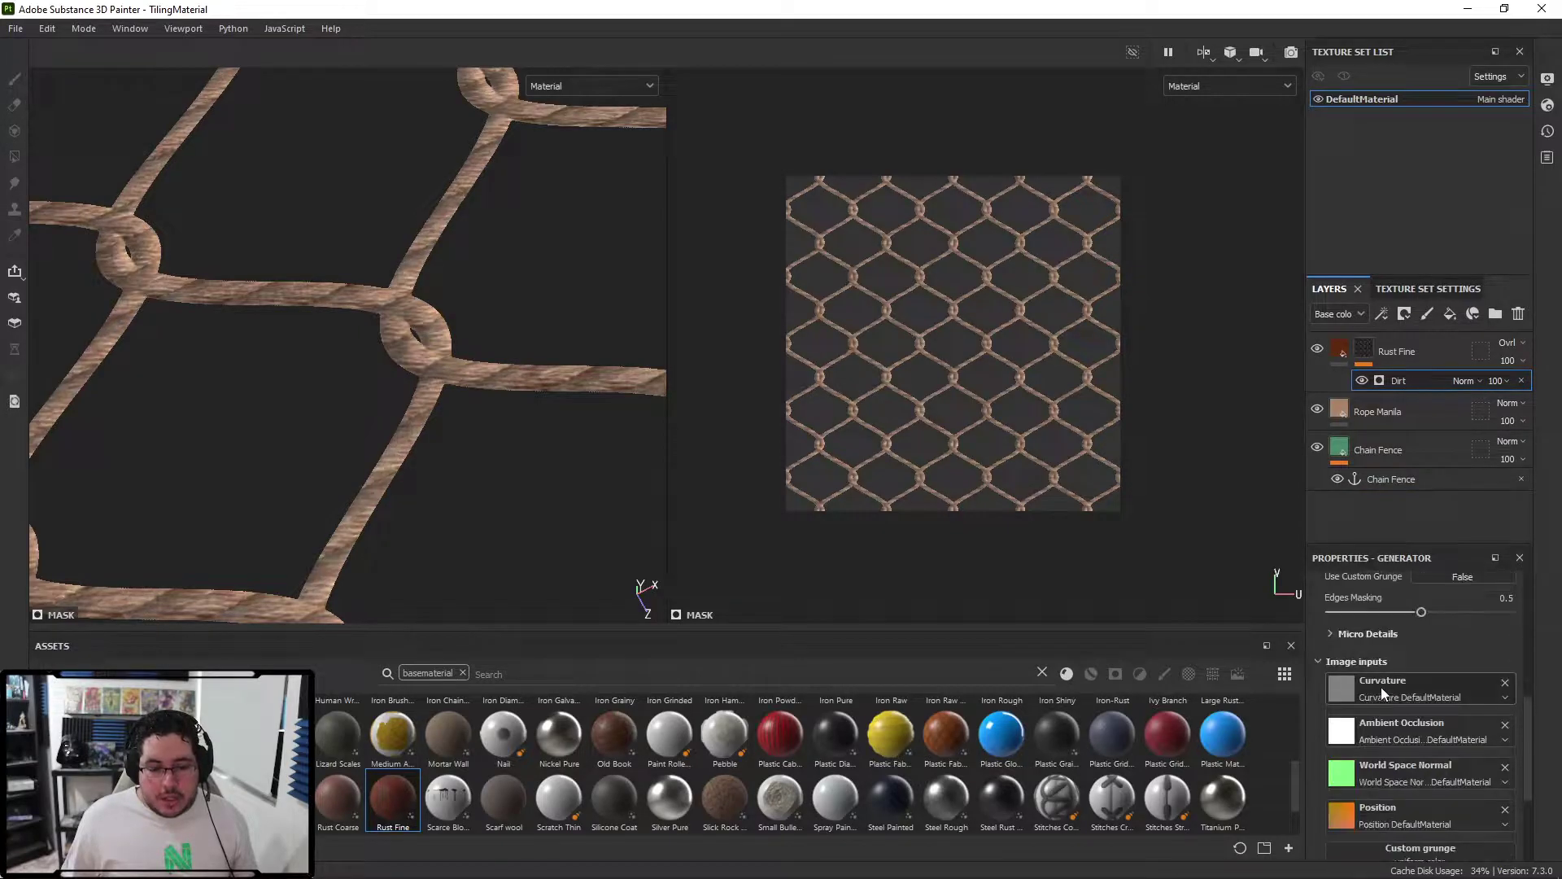
{"action": "left_click", "coordinate": [1332, 635]}
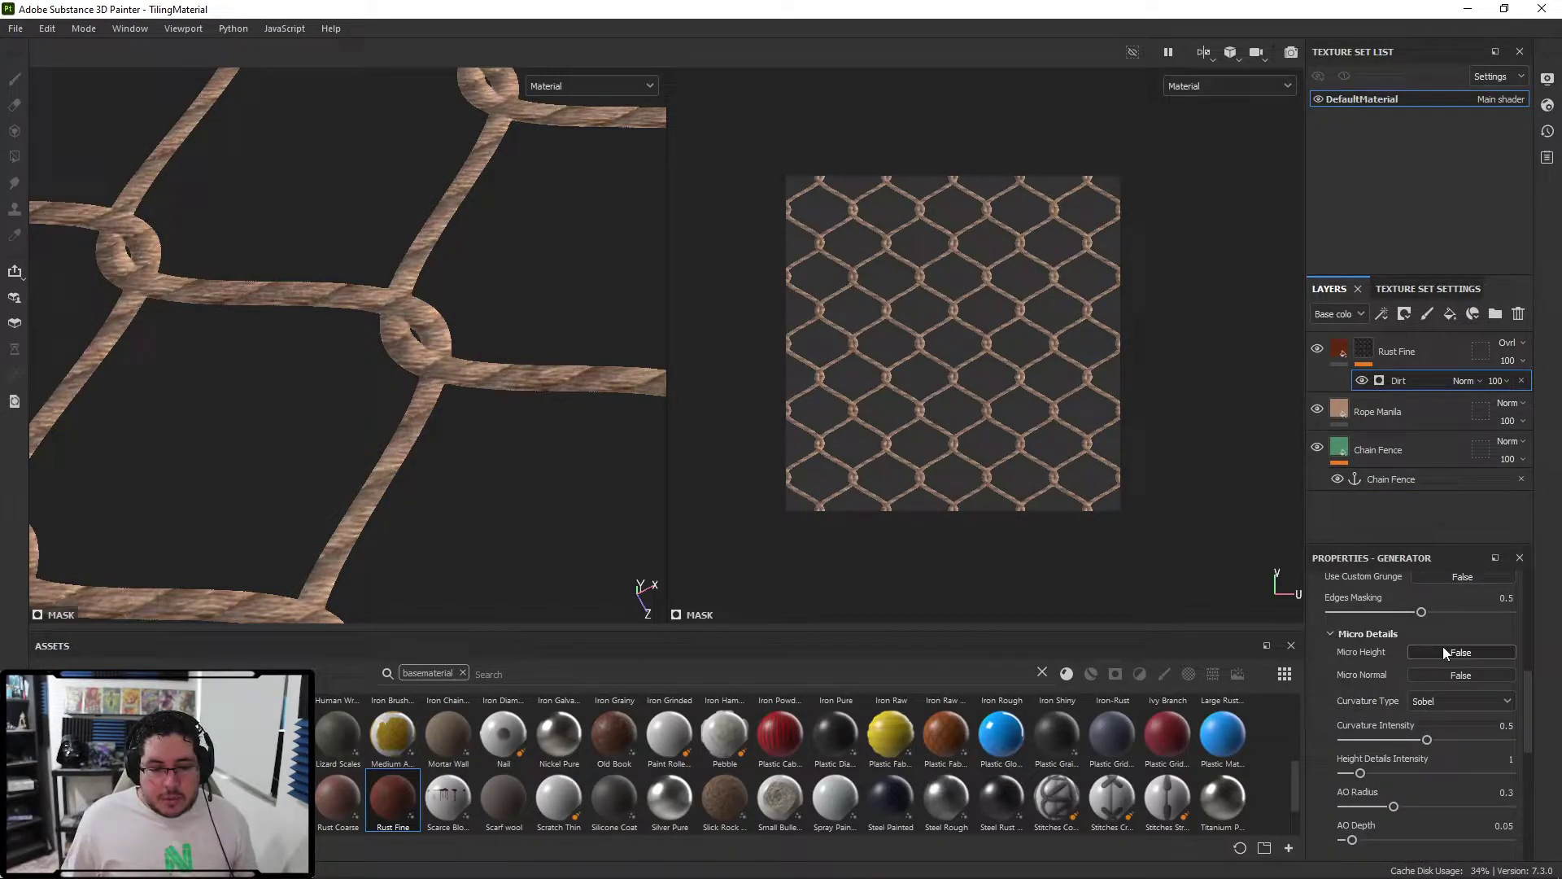
{"action": "left_click", "coordinate": [1457, 654]}
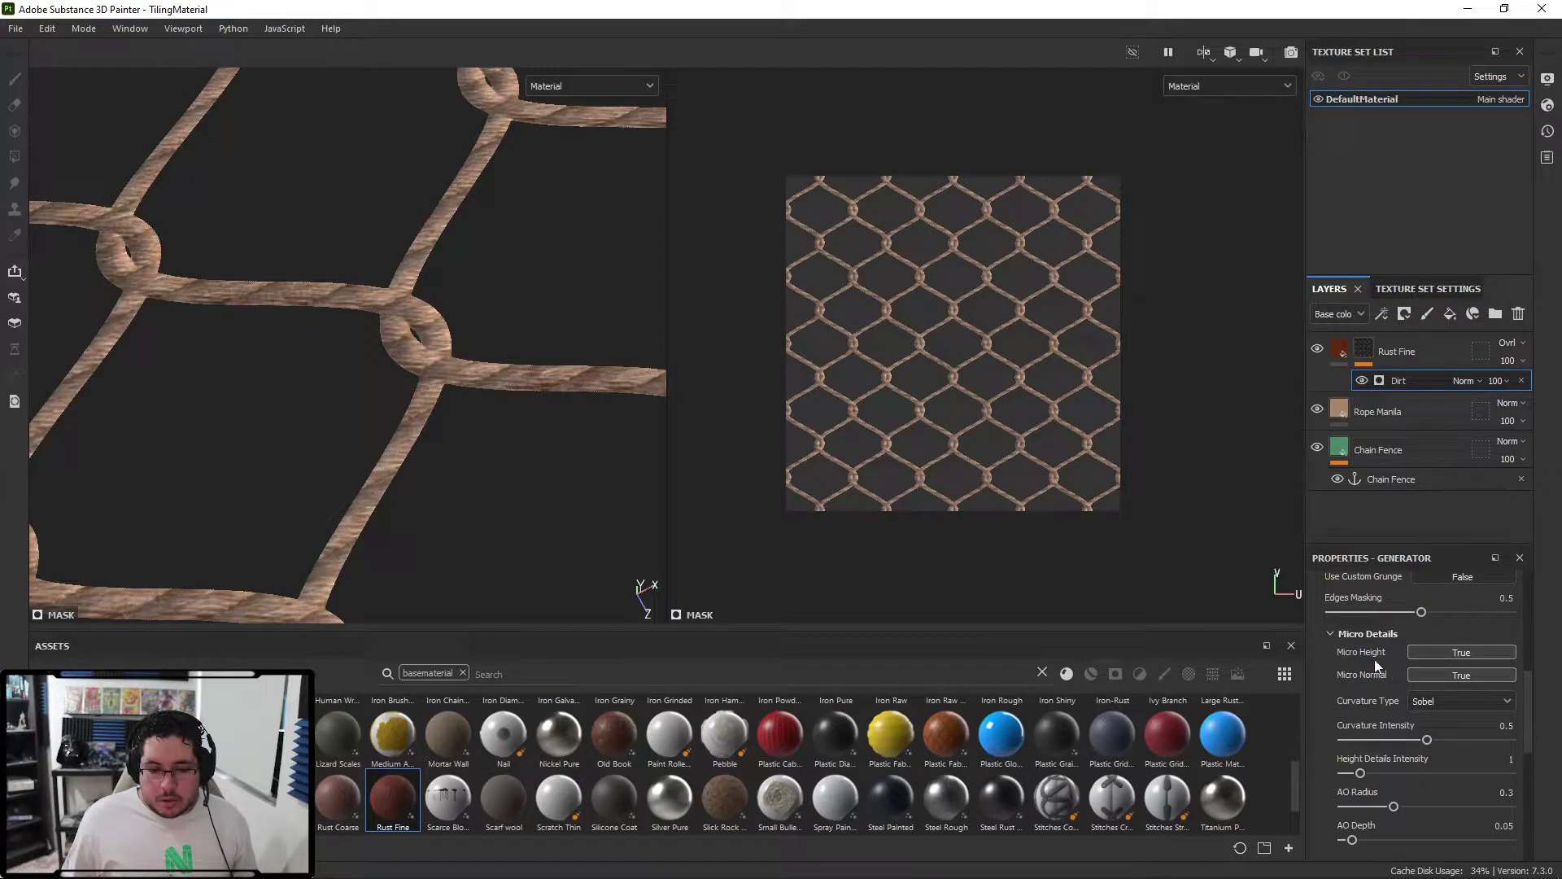
- Assign the Chain Fence anchor point to the Dirt generator's Micro Normal and Micro Height inputs
{"action": "scroll", "coordinate": [1325, 712], "scroll_direction": "down", "scroll_amount": 5}
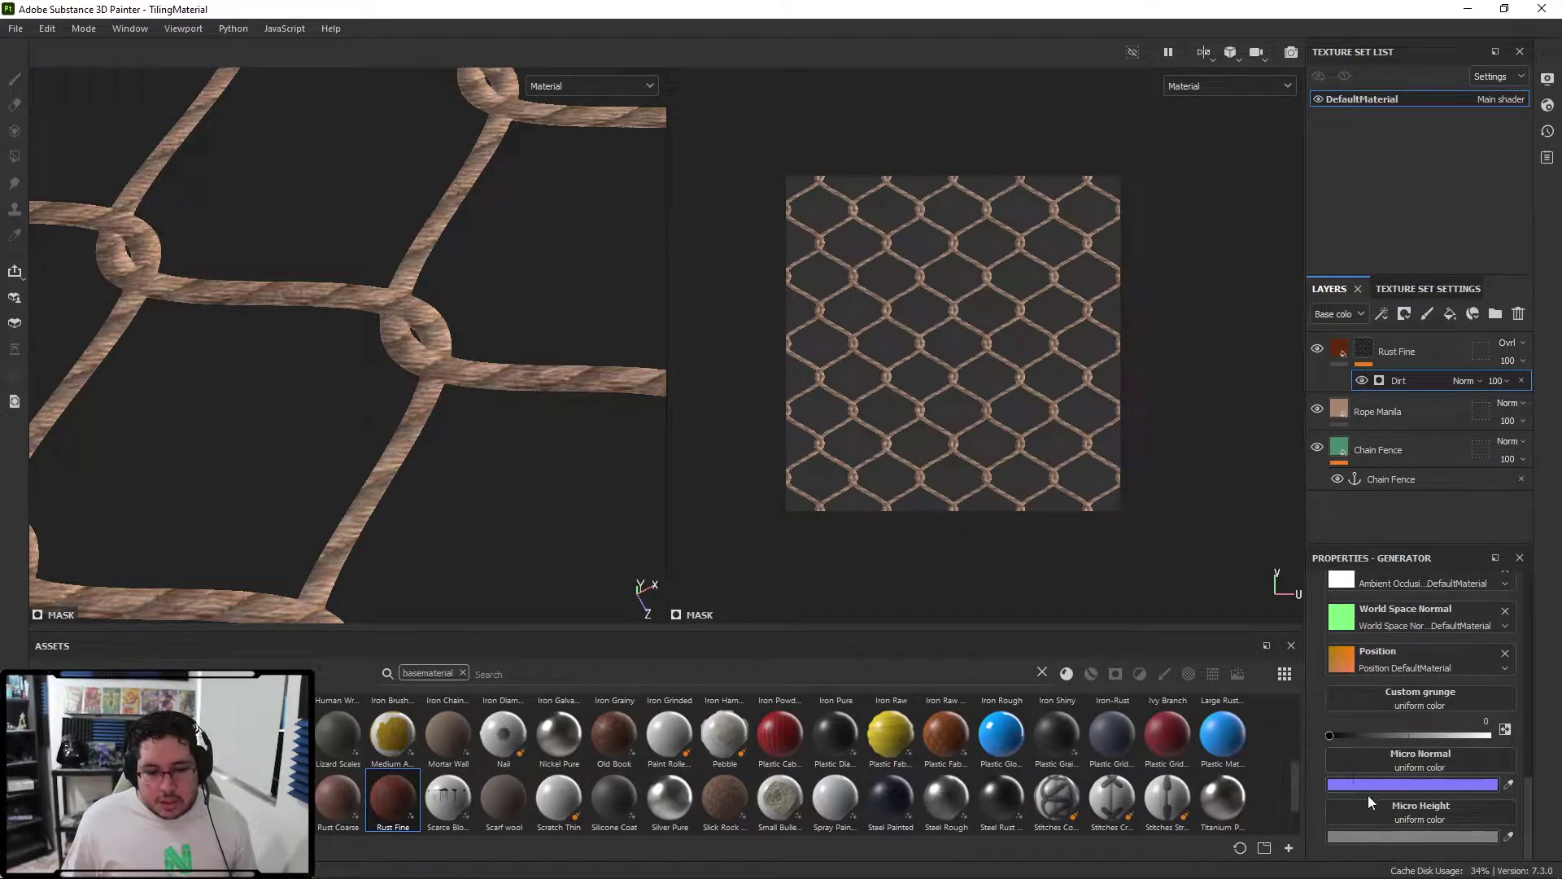
{"action": "left_click", "coordinate": [1424, 765]}
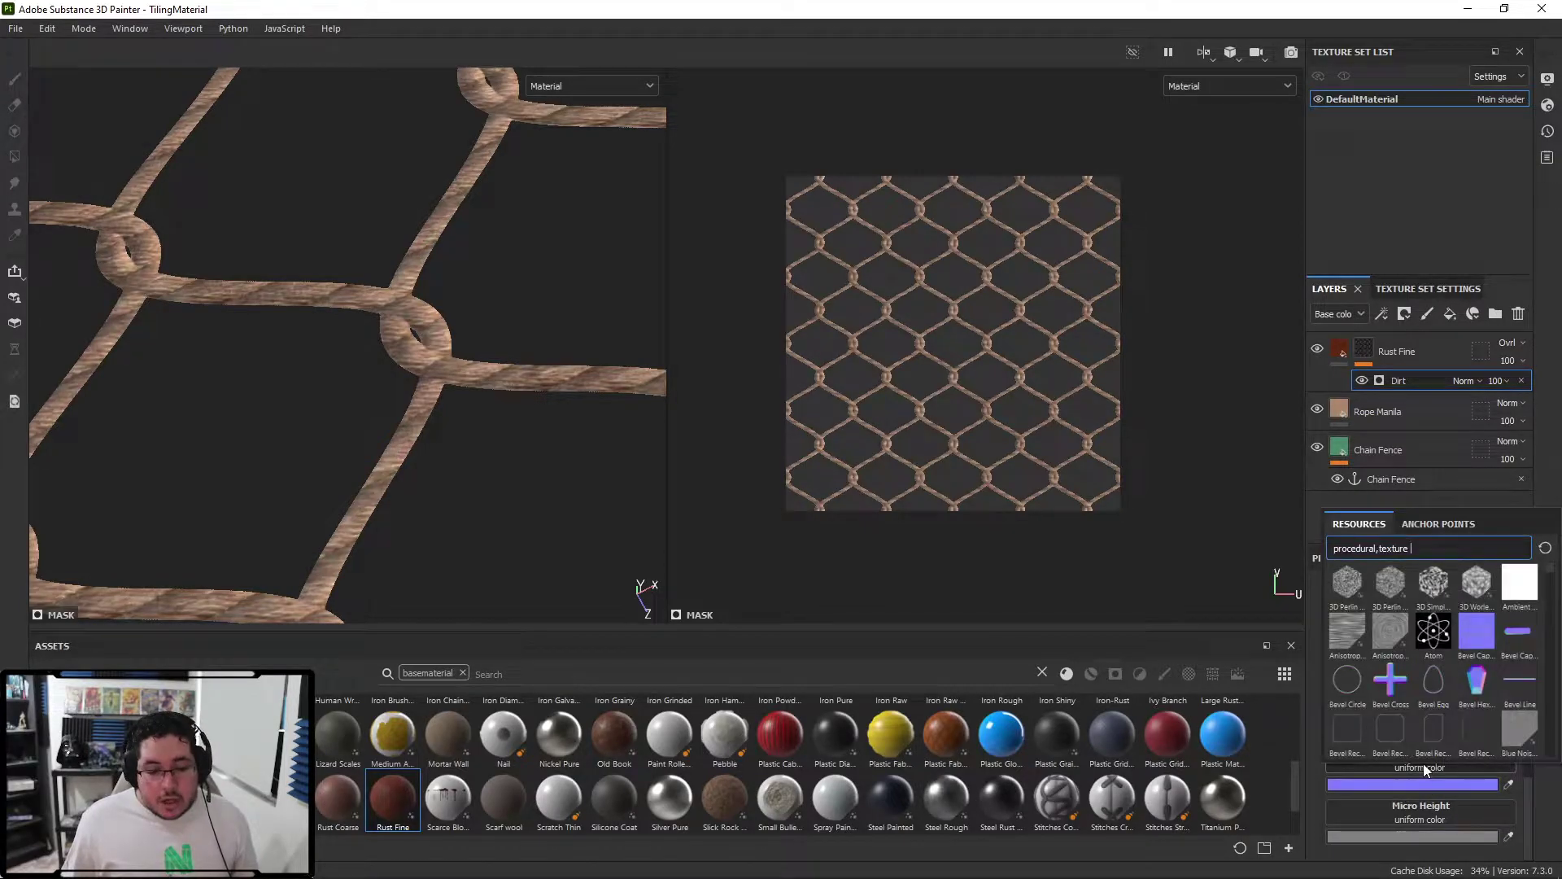
{"action": "left_click", "coordinate": [1436, 524]}
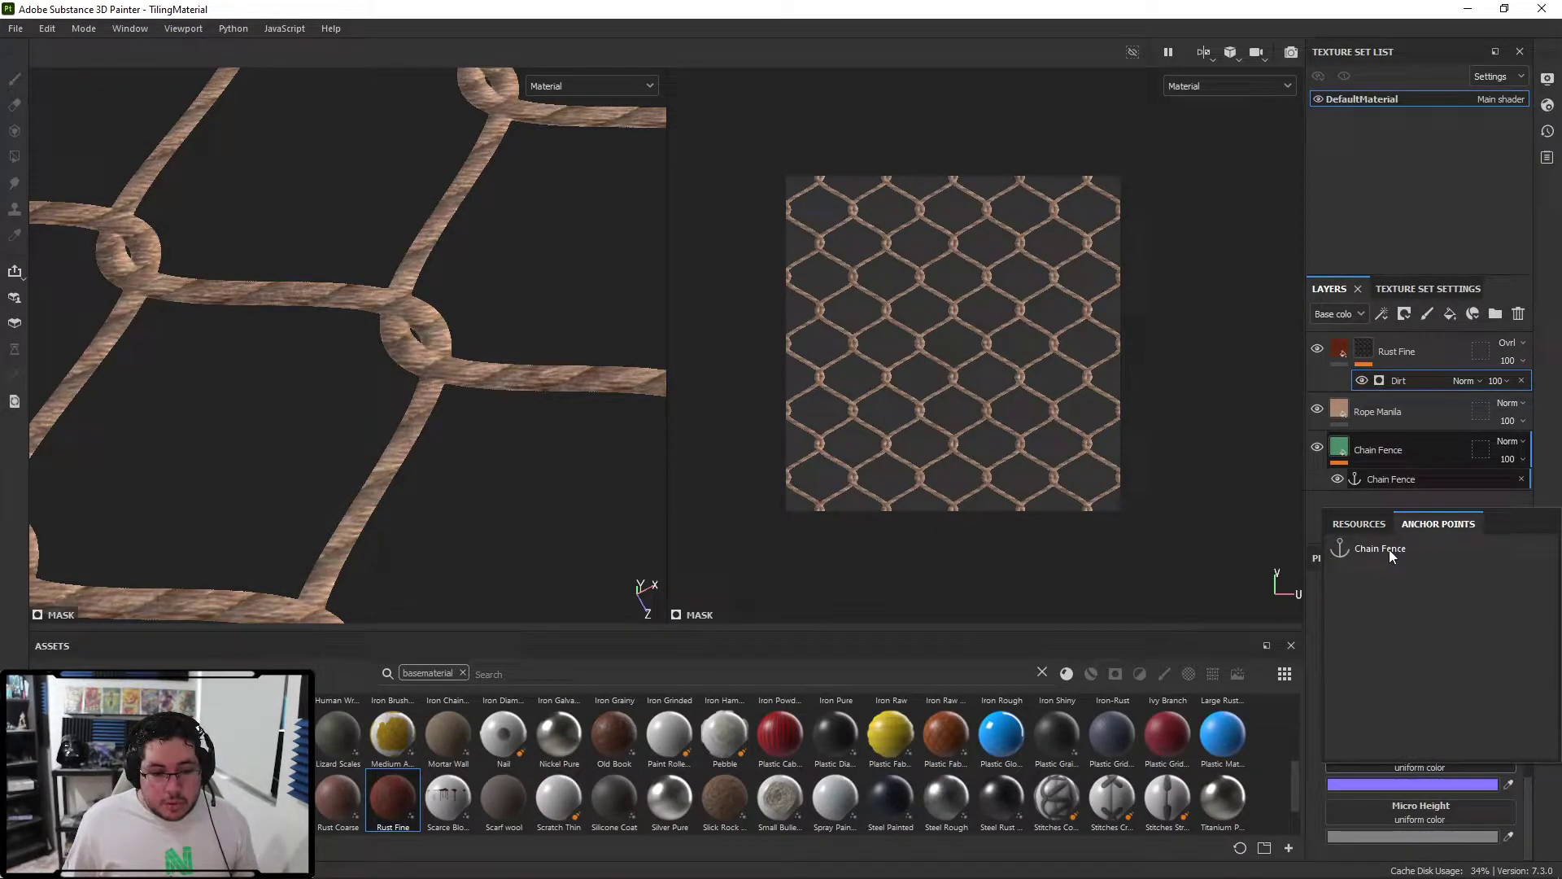
{"action": "left_click", "coordinate": [1389, 549]}
{"action": "scroll", "coordinate": [1397, 731], "scroll_direction": "down", "scroll_amount": 1}
{"action": "left_click", "coordinate": [1408, 818]}
{"action": "left_click", "coordinate": [1438, 567]}
{"action": "left_click", "coordinate": [1400, 594]}
{"action": "scroll", "coordinate": [1348, 753], "scroll_direction": "down", "scroll_amount": 2}
{"action": "scroll", "coordinate": [1377, 698], "scroll_direction": "up", "scroll_amount": 1}
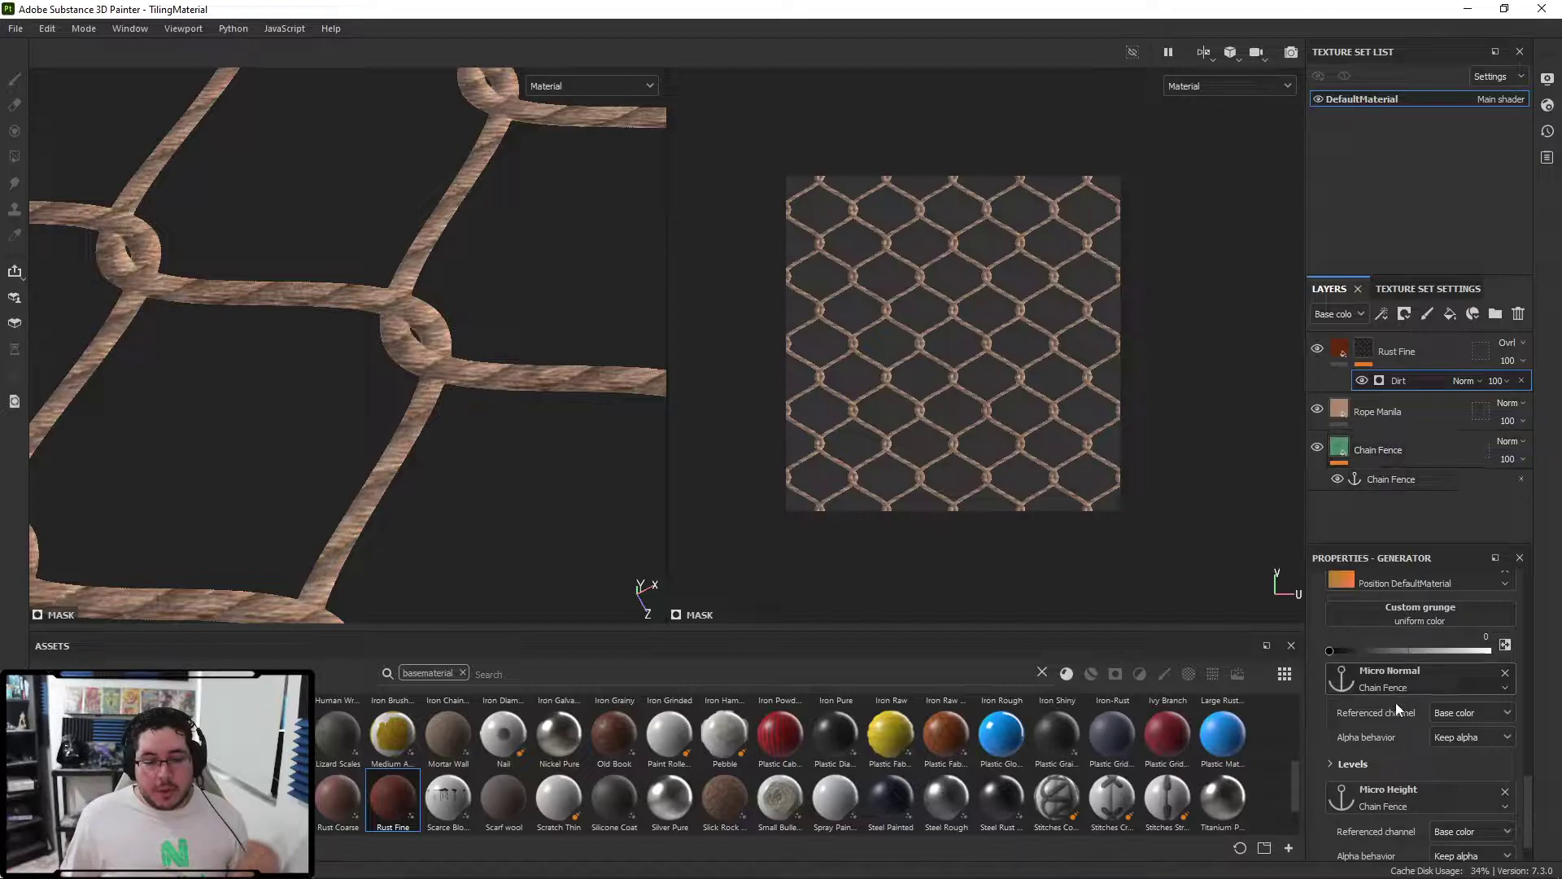
- Set the referenced channel to Normal for Micro Normal and Height for Micro Height, and inspect the rust around a knot
{"action": "left_click", "coordinate": [1473, 712]}
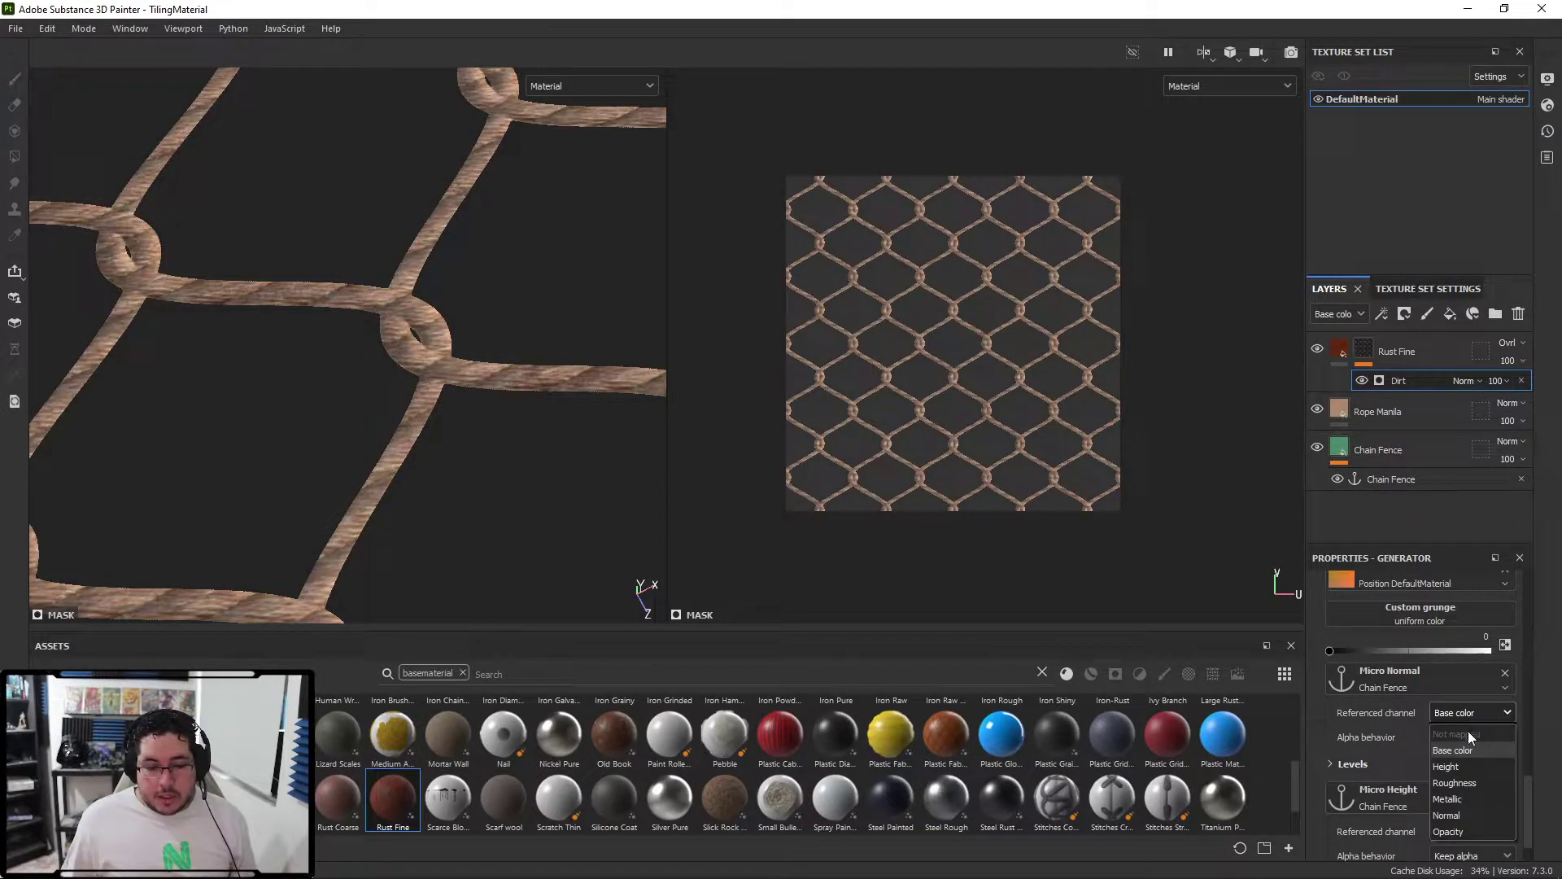
{"action": "left_click", "coordinate": [1447, 814]}
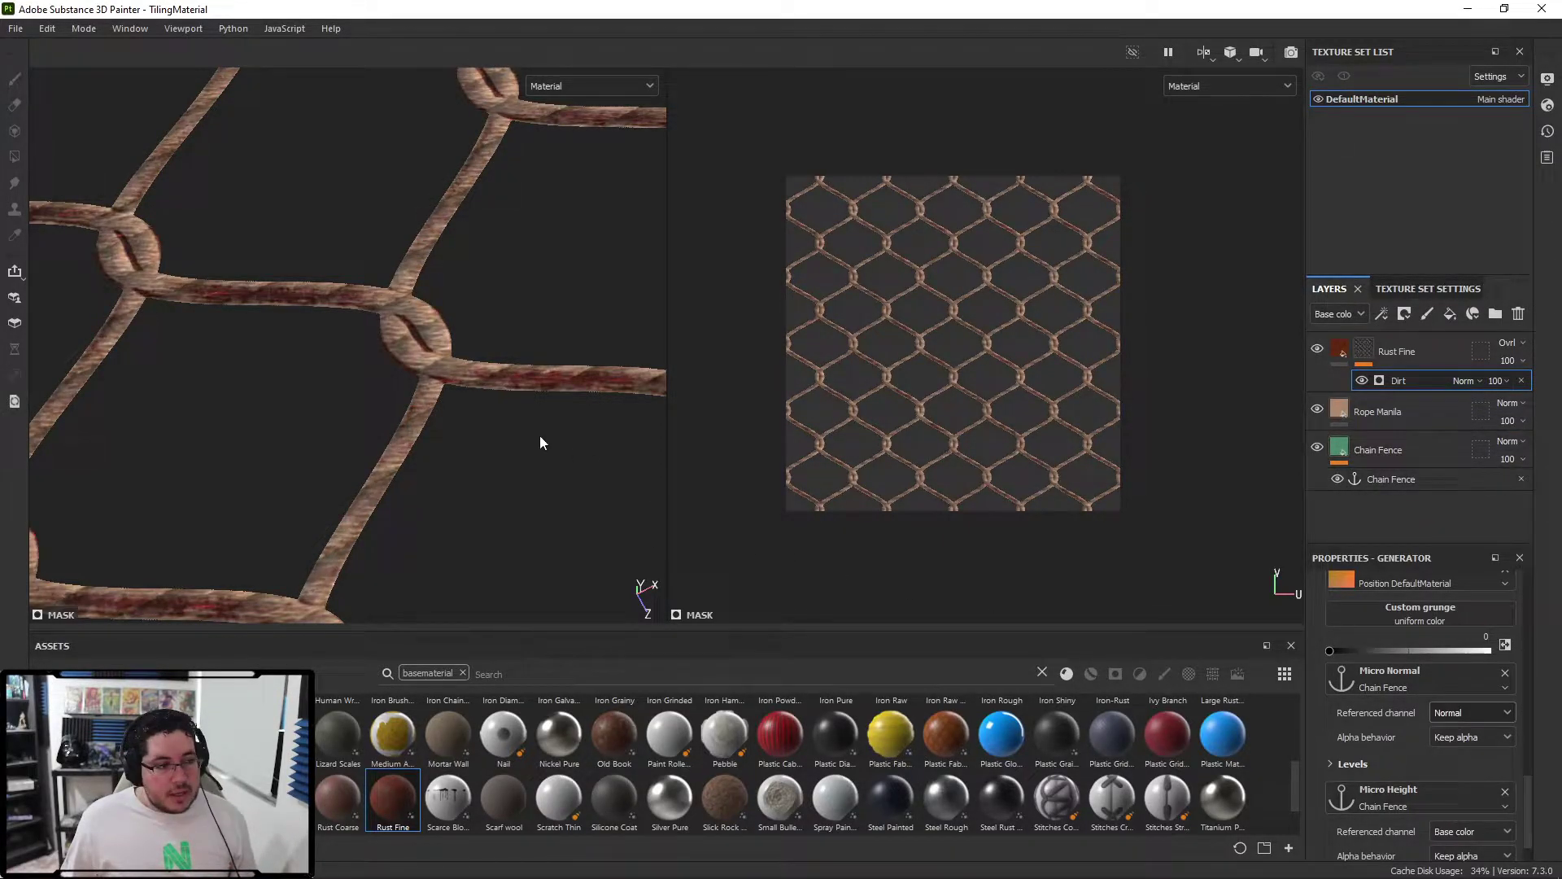
{"action": "right_click_drag", "start_coordinate": [341, 323], "coordinate": [484, 437], "text": "alt"}
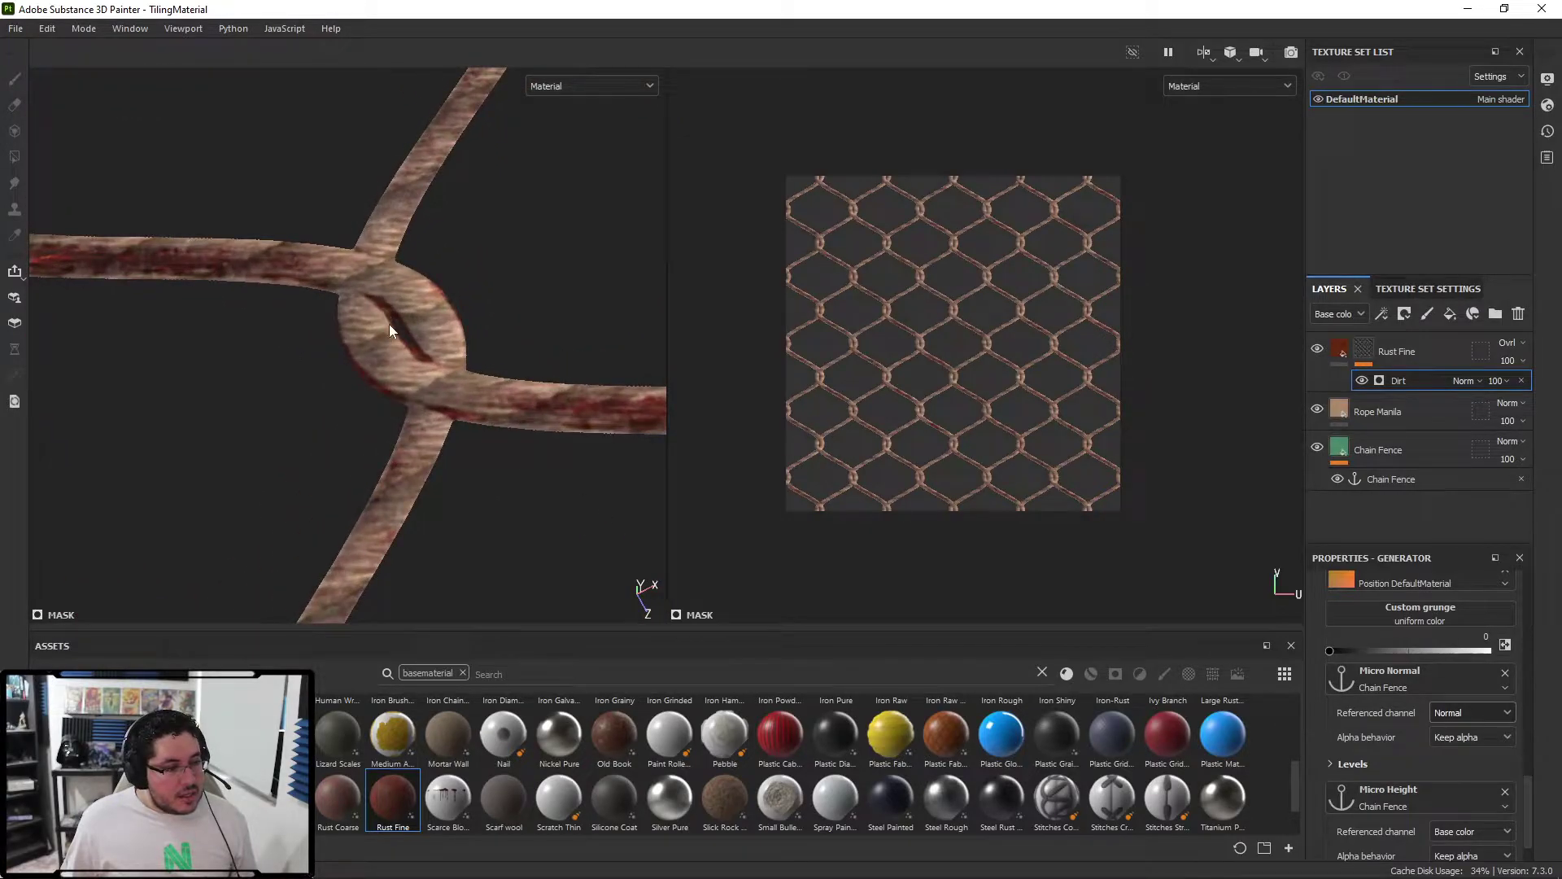
{"action": "scroll", "coordinate": [1424, 781], "scroll_direction": "down", "scroll_amount": 1}
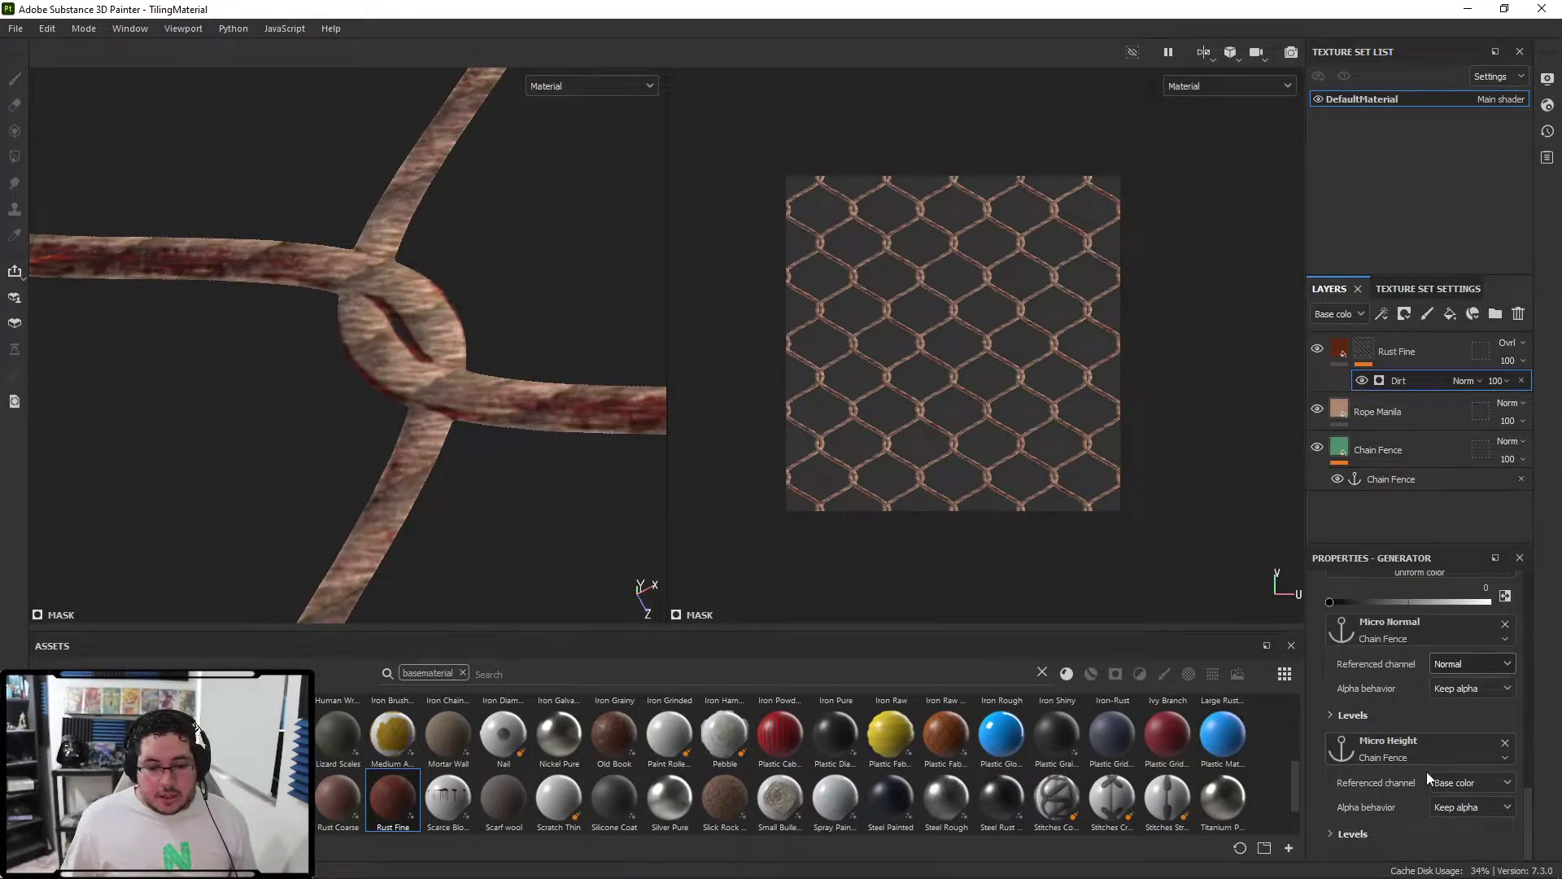
{"action": "left_click", "coordinate": [1445, 785]}
{"action": "left_click", "coordinate": [1445, 699]}
{"action": "right_click_drag", "start_coordinate": [593, 474], "coordinate": [36, 73], "text": "alt"}
{"action": "right_click_drag", "start_coordinate": [373, 457], "coordinate": [946, 511], "text": "alt"}
{"action": "left_click_drag", "start_coordinate": [947, 518], "coordinate": [288, 252], "text": "alt"}
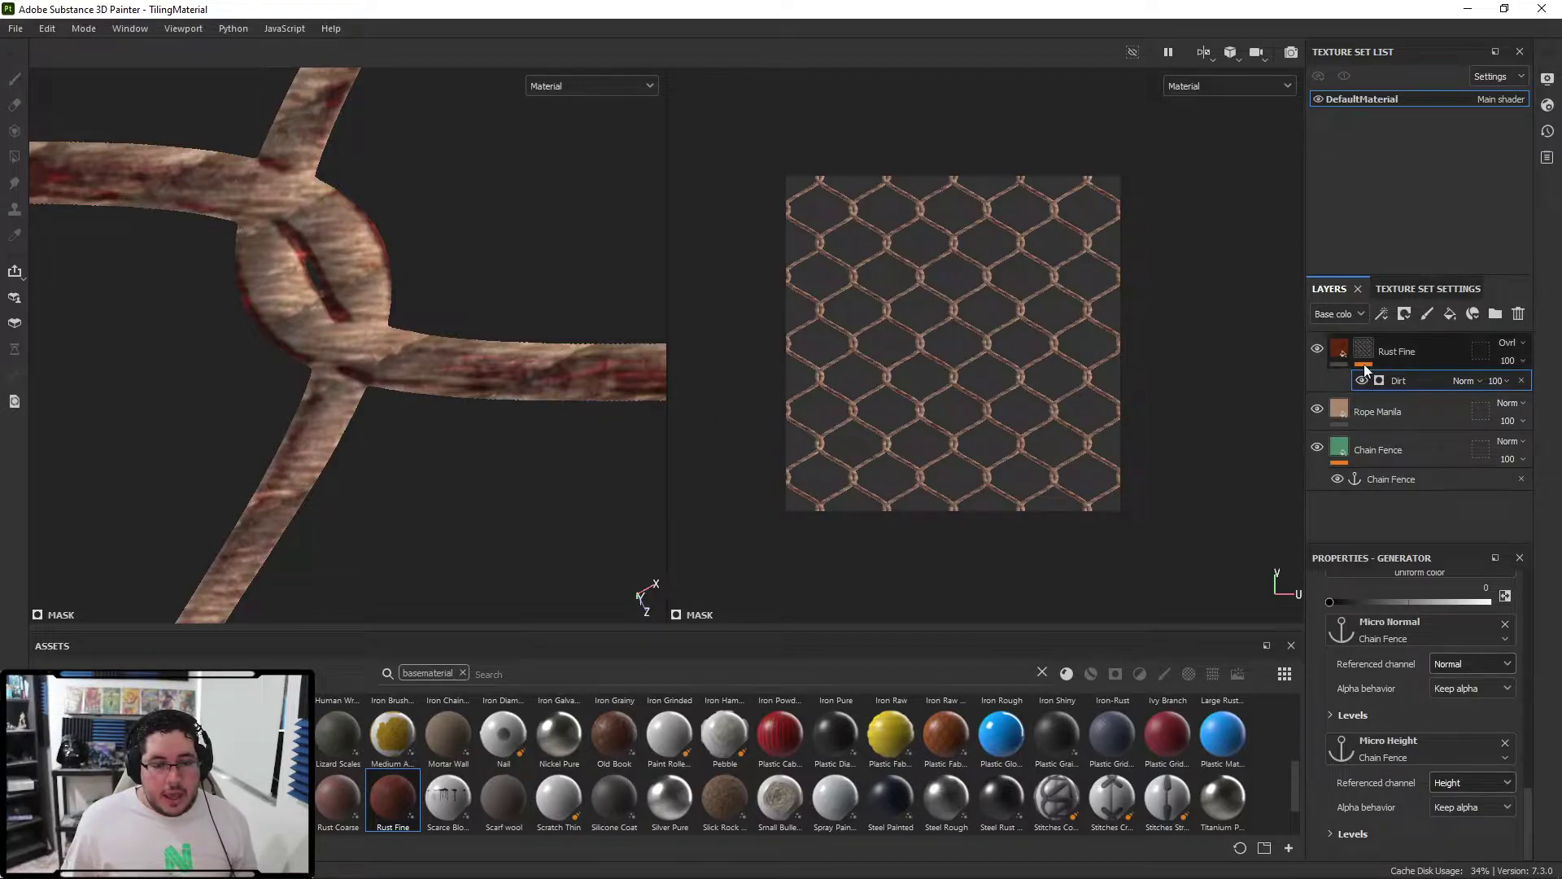
- Set the Dirt generator's Grunge Amount to 0.09 and its Dirt Level to 0.83
{"action": "left_click", "coordinate": [1410, 379]}
{"action": "scroll", "coordinate": [1423, 633], "scroll_direction": "up", "scroll_amount": 3}
{"action": "scroll", "coordinate": [1431, 656], "scroll_direction": "up", "scroll_amount": 1}
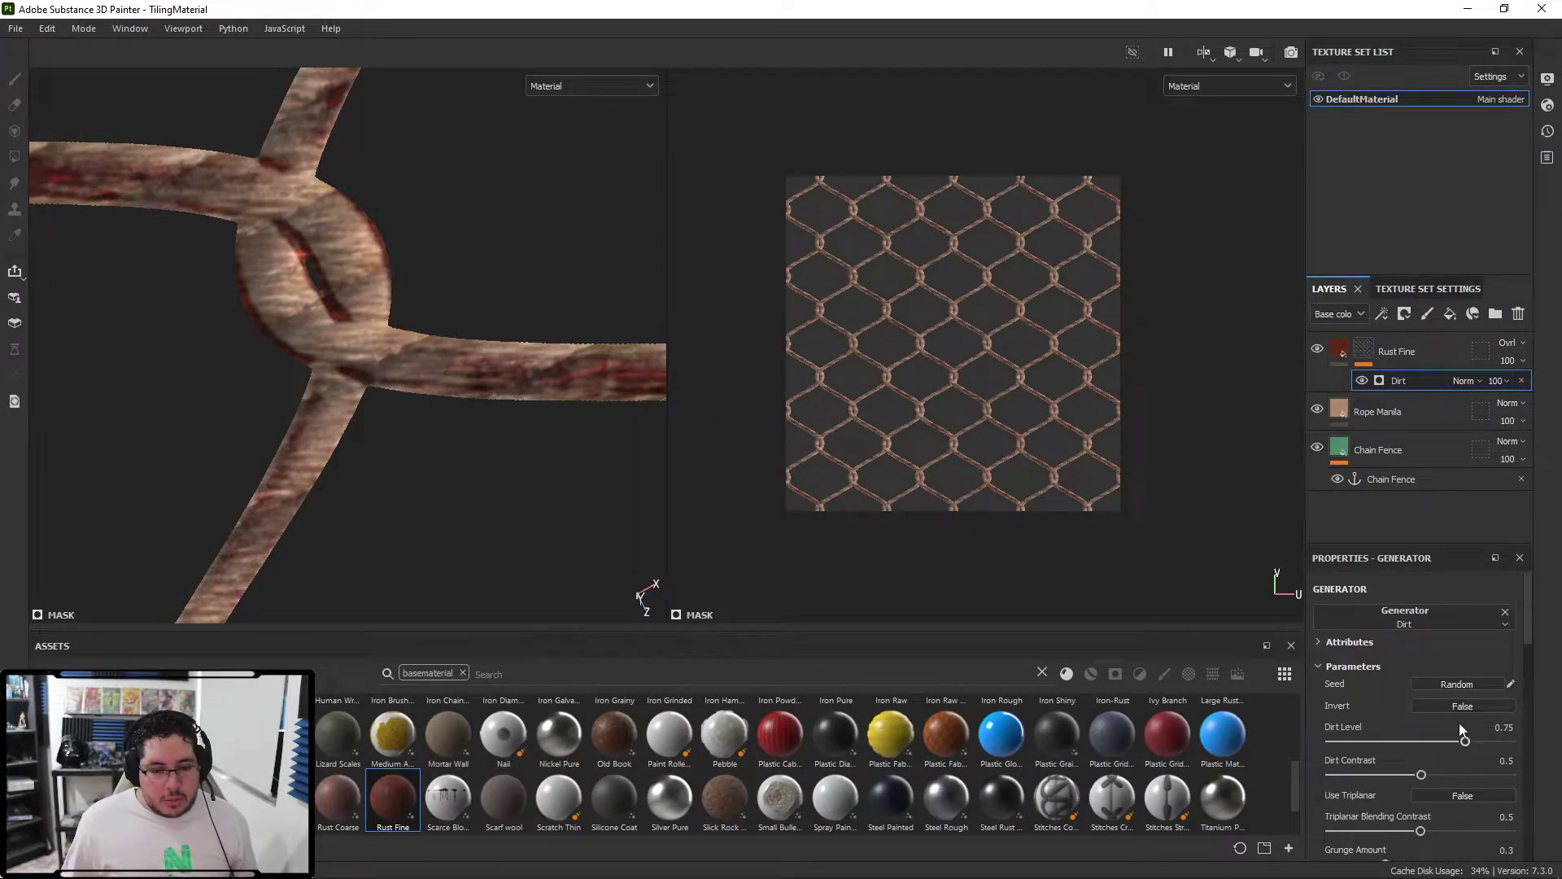
{"action": "left_click_drag", "start_coordinate": [1465, 743], "coordinate": [1473, 745]}
{"action": "mouse_move", "coordinate": [1488, 743]}
{"action": "left_mouse_down"}
{"action": "mouse_move", "coordinate": [1502, 742]}
{"action": "mouse_move", "coordinate": [1436, 739]}
{"action": "mouse_move", "coordinate": [1467, 741]}
{"action": "left_mouse_up"}
{"action": "scroll", "coordinate": [1423, 780], "scroll_direction": "down", "scroll_amount": 3}
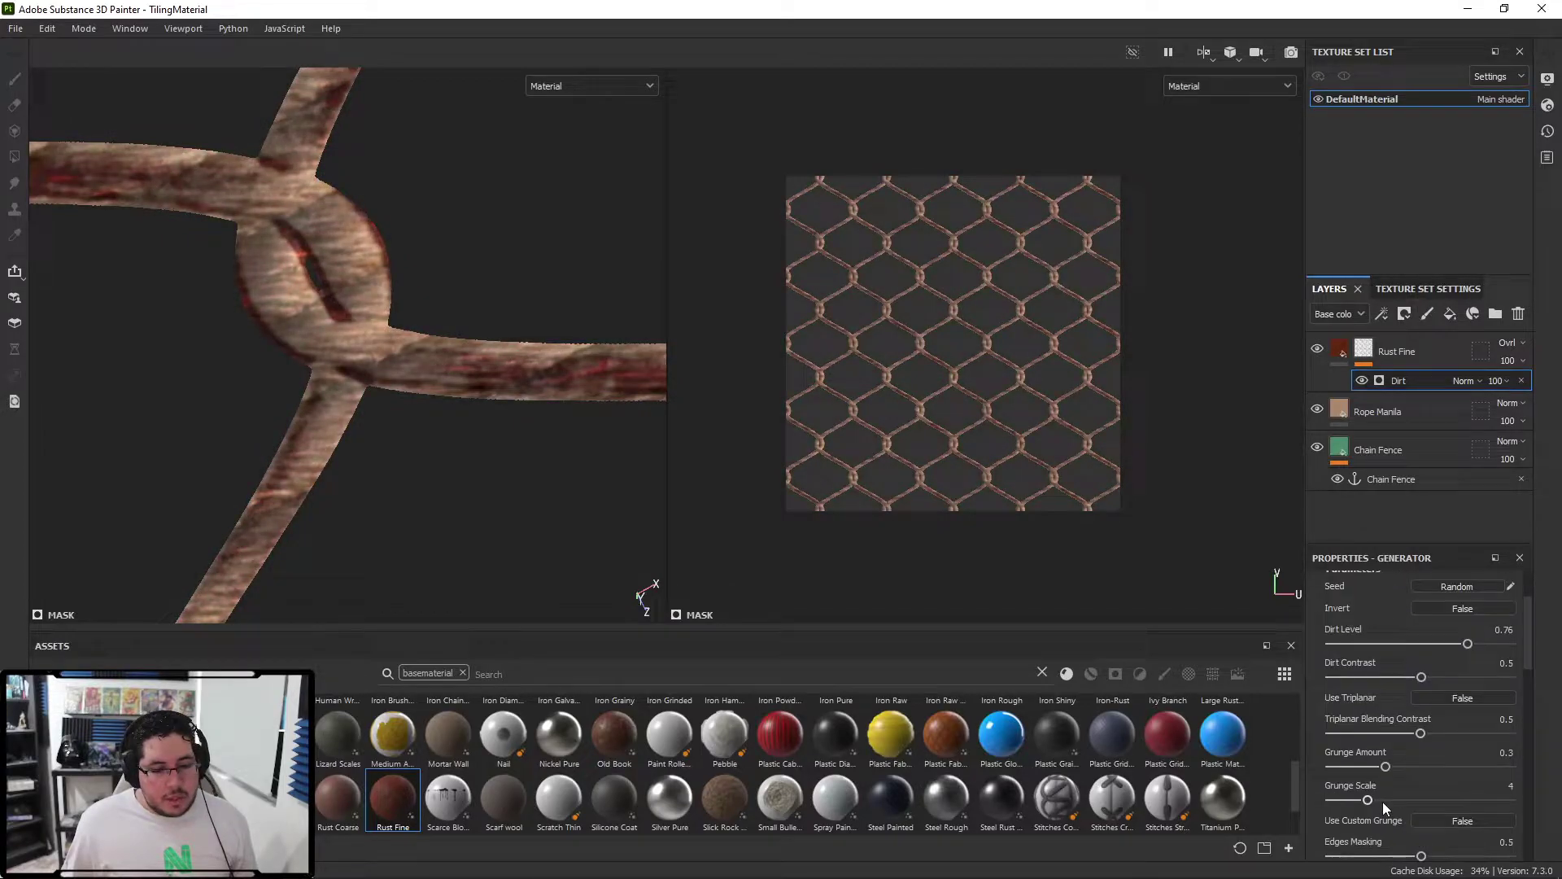
{"action": "left_click_drag", "start_coordinate": [1370, 767], "coordinate": [1335, 770]}
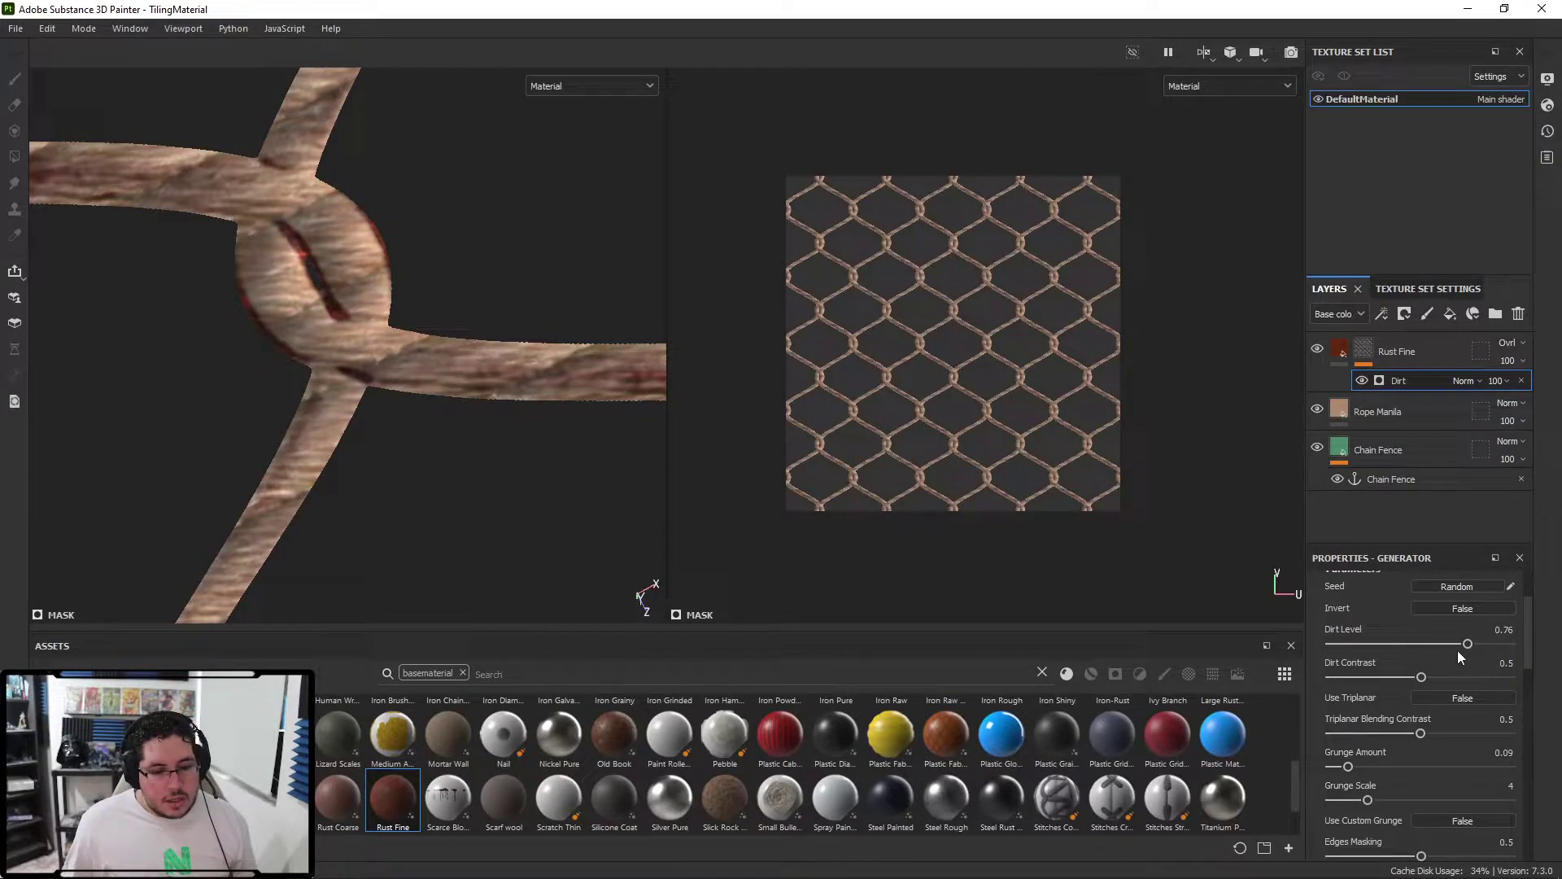
{"action": "left_click_drag", "start_coordinate": [1465, 645], "coordinate": [1480, 643]}
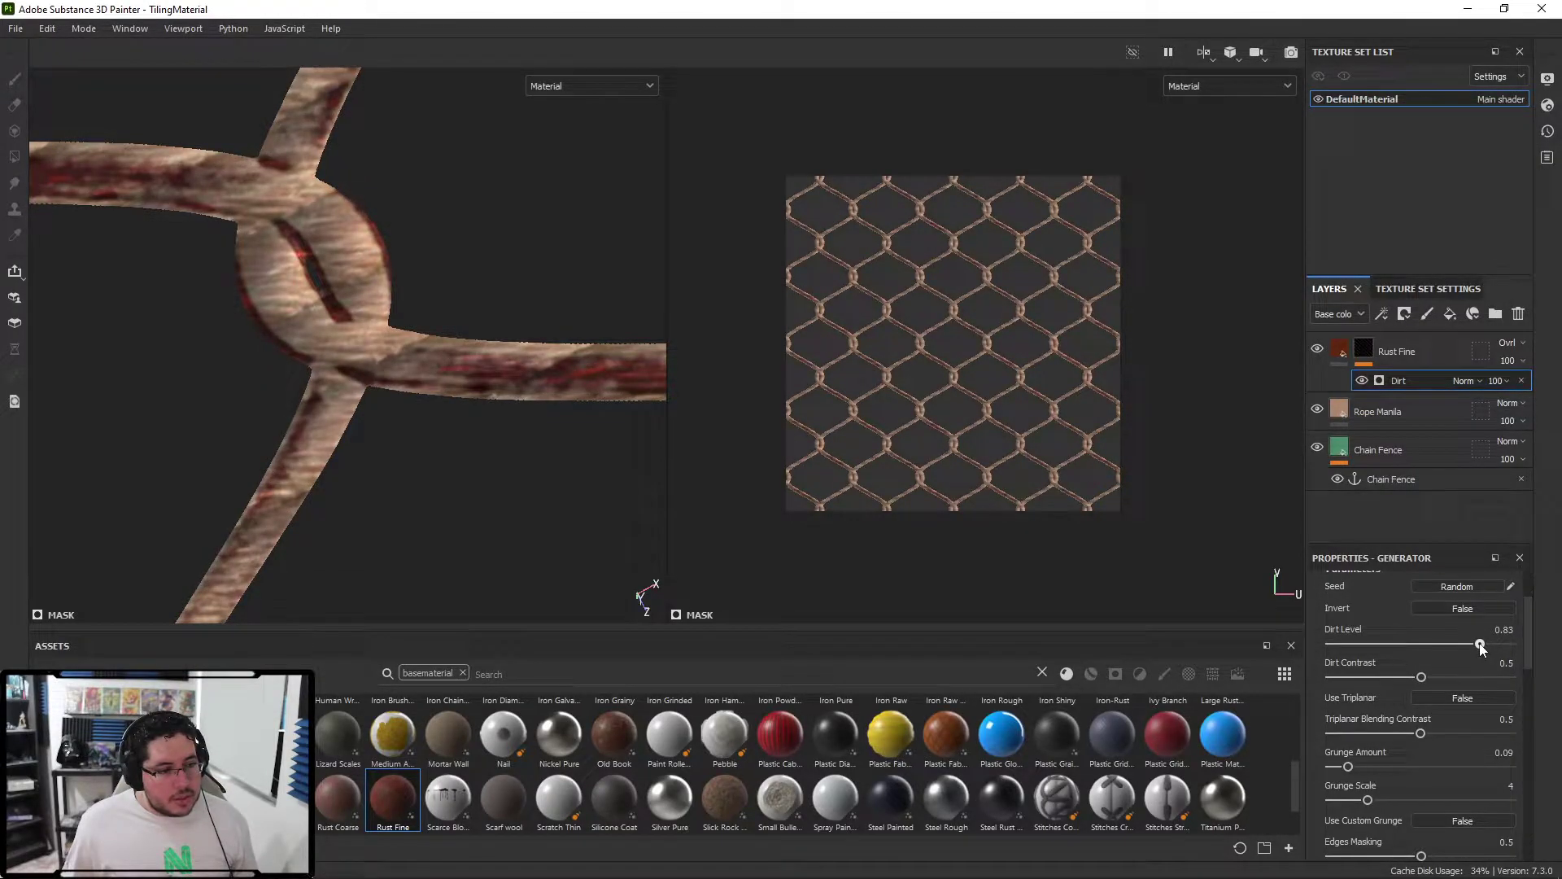
- Lower the Rust Fine layer's opacity to 74
{"action": "left_click", "coordinate": [1506, 361]}
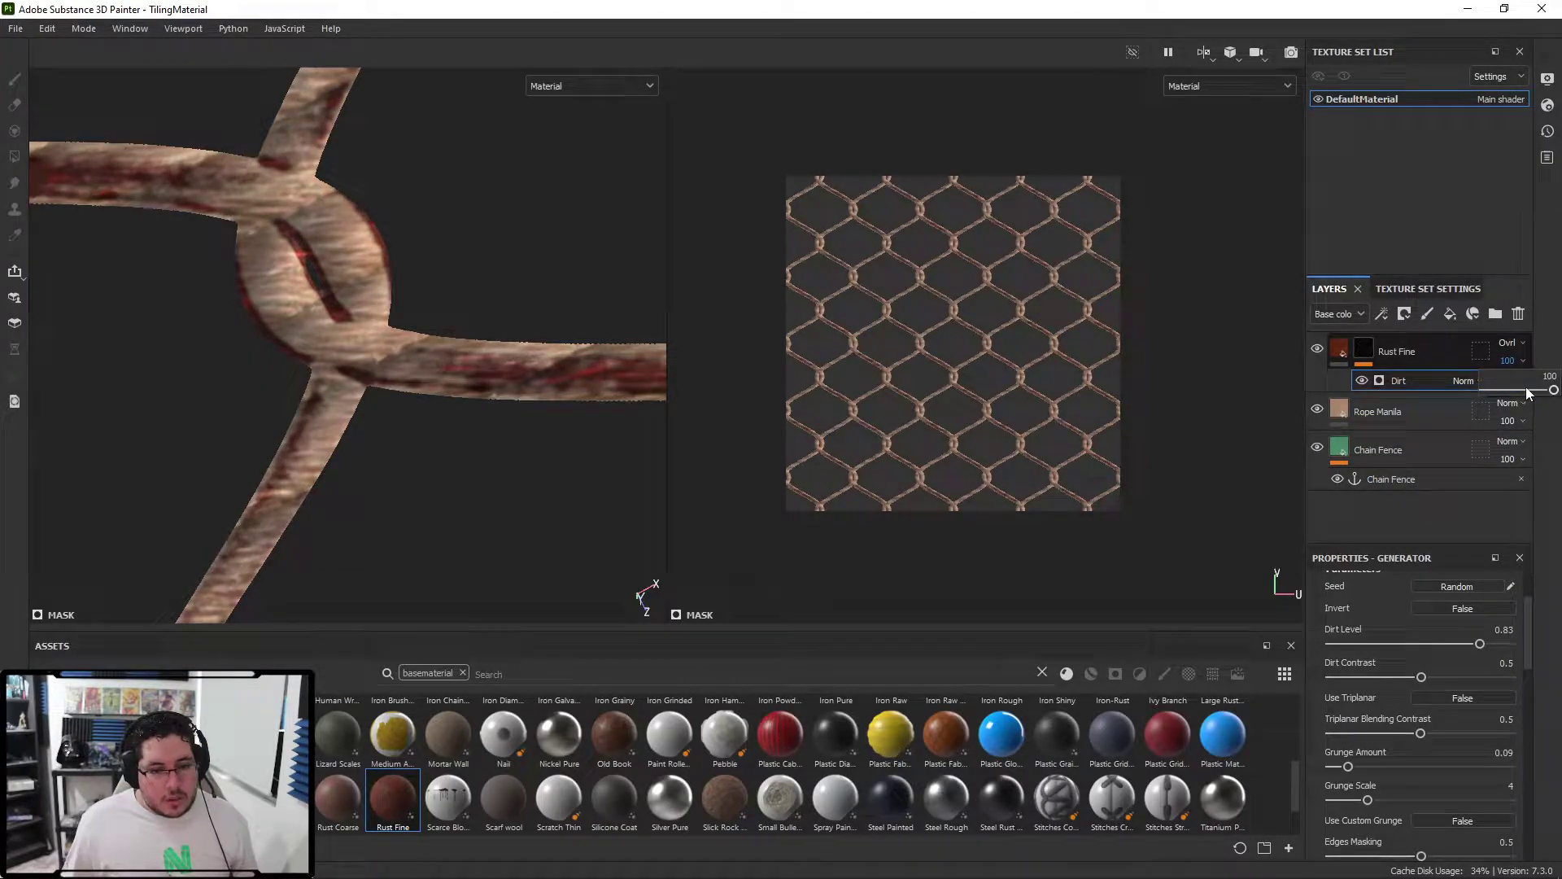
{"action": "left_click", "coordinate": [1525, 392]}
{"action": "left_click_drag", "start_coordinate": [1525, 392], "coordinate": [1528, 391]}
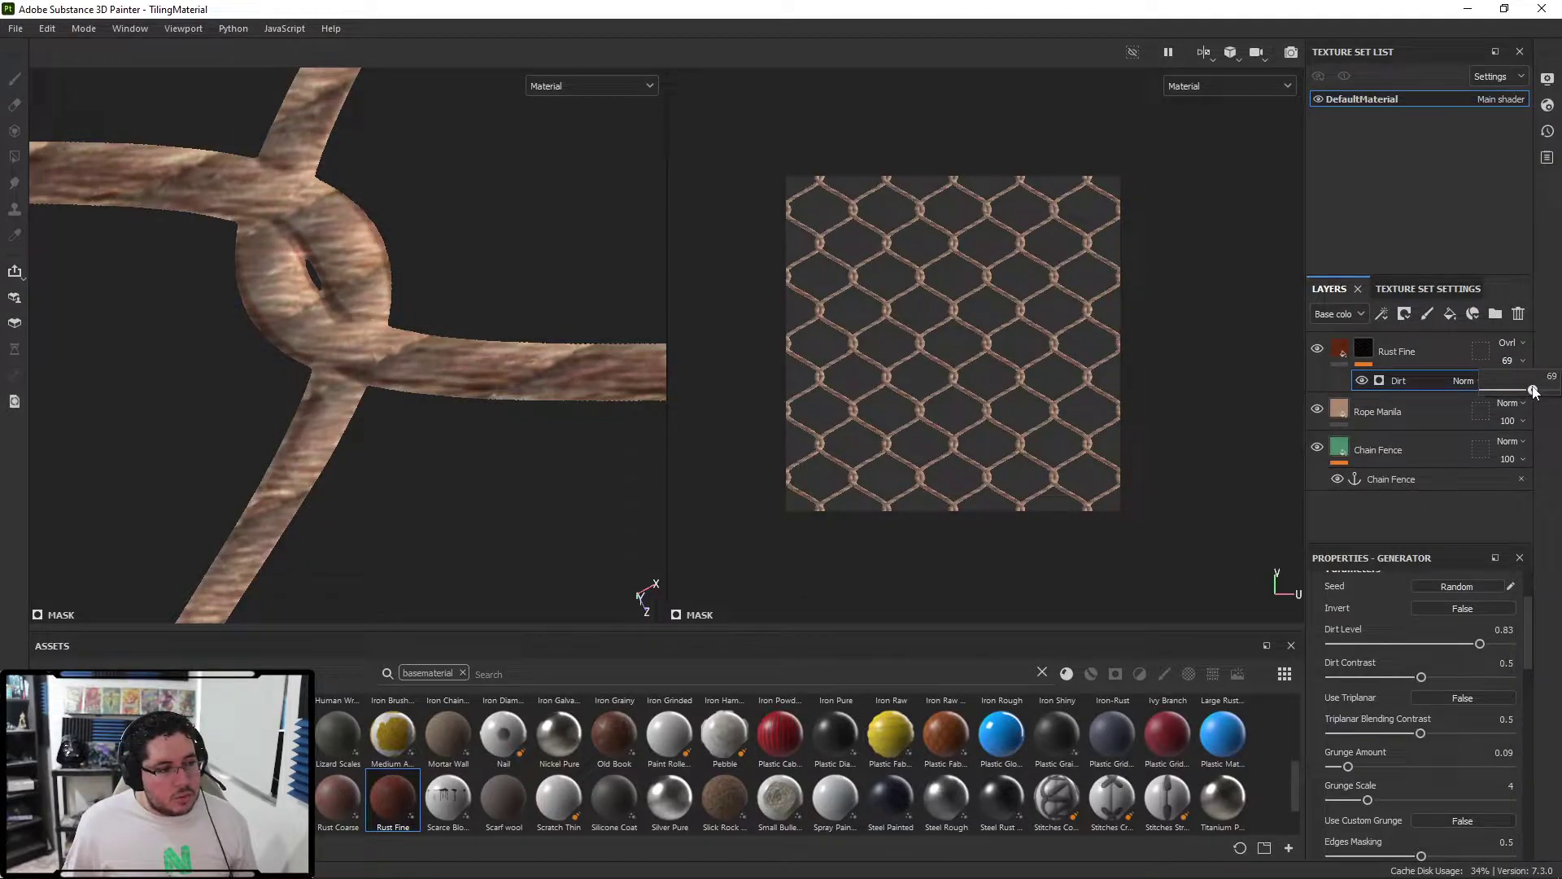
- Examine the net from several angles and compare it with the Rust Fine layer hidden and shown
{"action": "right_click_drag", "start_coordinate": [721, 337], "coordinate": [32, 290], "text": "alt"}
{"action": "right_click_drag", "start_coordinate": [244, 345], "coordinate": [128, 305], "text": "alt"}
{"action": "right_click_drag", "start_coordinate": [326, 276], "coordinate": [203, 269], "text": "alt"}
{"action": "left_click_drag", "start_coordinate": [309, 236], "coordinate": [355, 387], "text": "alt"}
{"action": "right_click_drag", "start_coordinate": [355, 387], "coordinate": [352, 265], "text": "alt"}
{"action": "left_click_drag", "start_coordinate": [352, 266], "coordinate": [465, 365], "text": "alt"}
{"action": "right_click_drag", "start_coordinate": [465, 365], "coordinate": [636, 444], "text": "alt"}
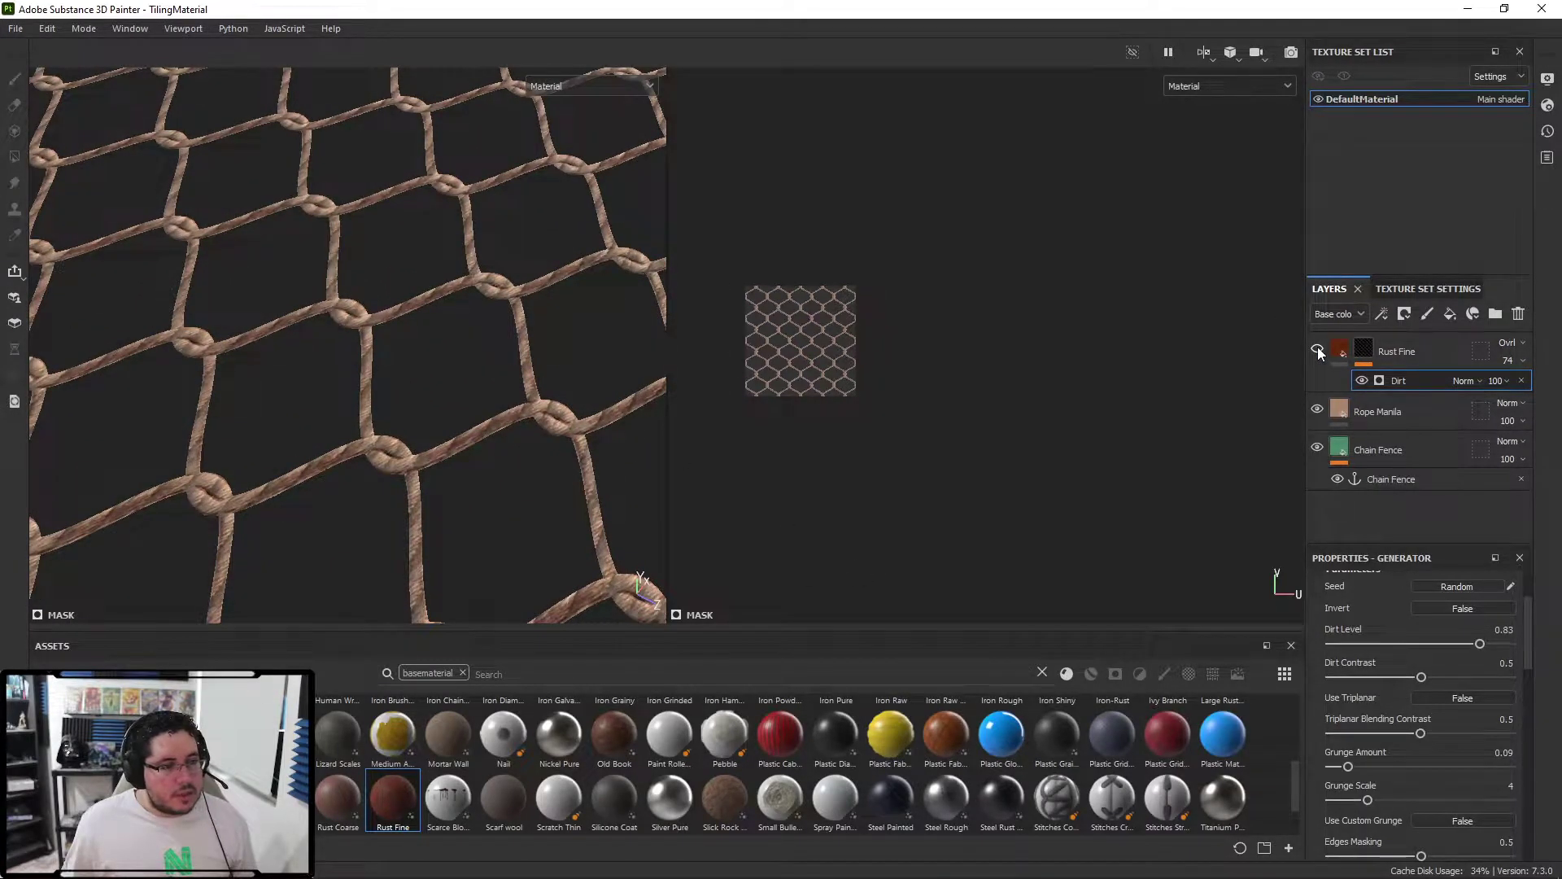
{"action": "left_click", "coordinate": [1318, 349]}
{"action": "left_click", "coordinate": [1318, 349]}
{"action": "right_click_drag", "start_coordinate": [456, 326], "coordinate": [126, 215], "text": "alt"}
{"action": "middle_click_drag", "start_coordinate": [125, 215], "coordinate": [364, 259], "text": "alt"}
{"action": "right_click_drag", "start_coordinate": [364, 259], "coordinate": [392, 453], "text": "alt"}
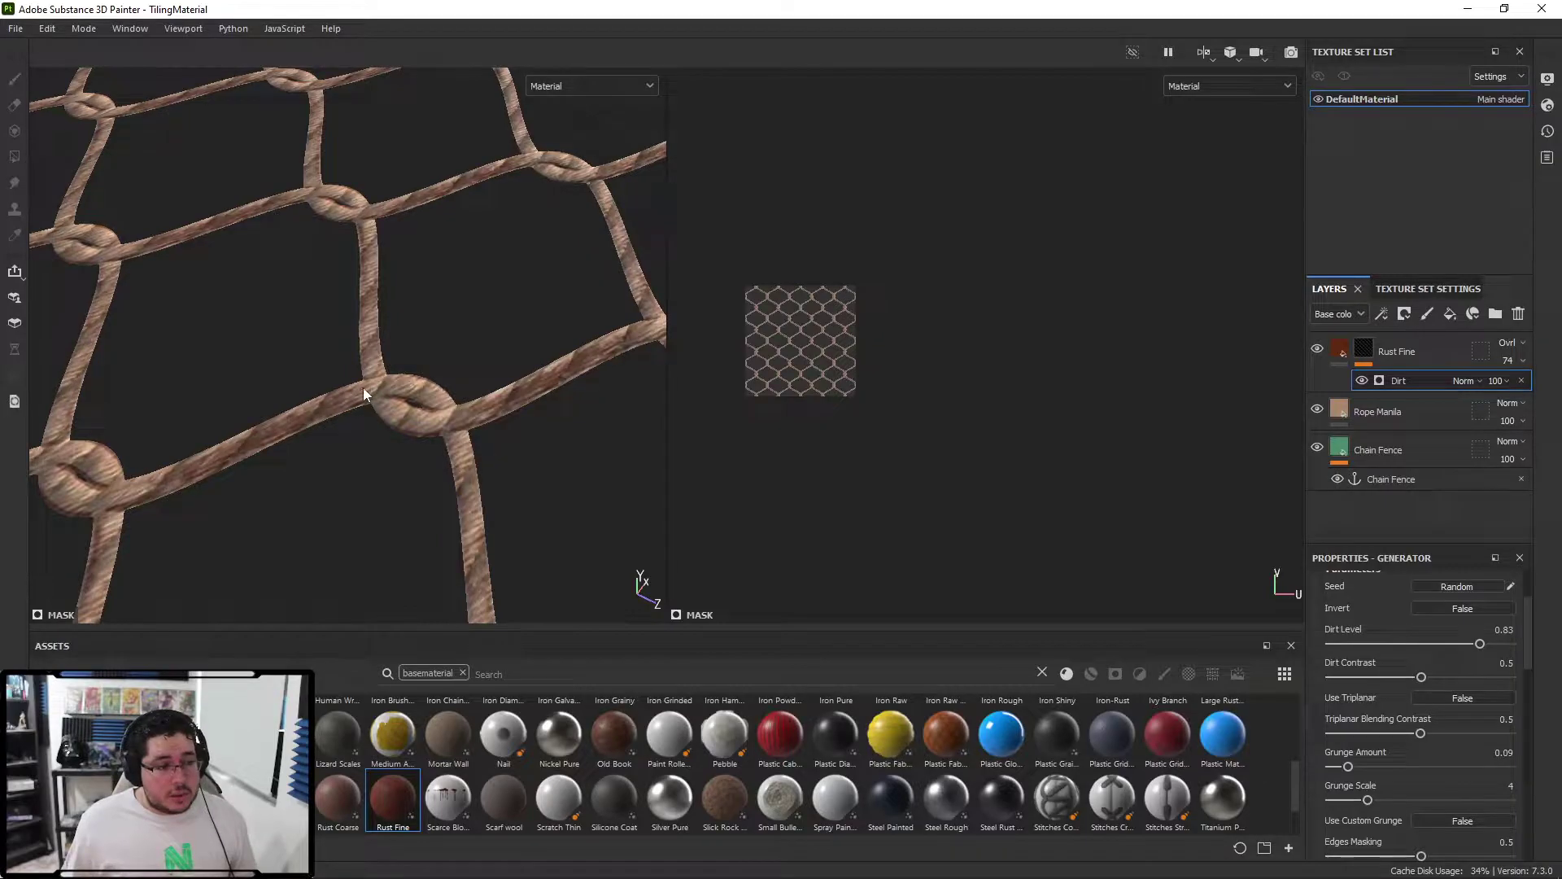
- Examine how the rope net tiles across the whole plane, both from afar and close to the knots
{"action": "right_click_drag", "start_coordinate": [361, 396], "coordinate": [218, 328], "text": "alt"}
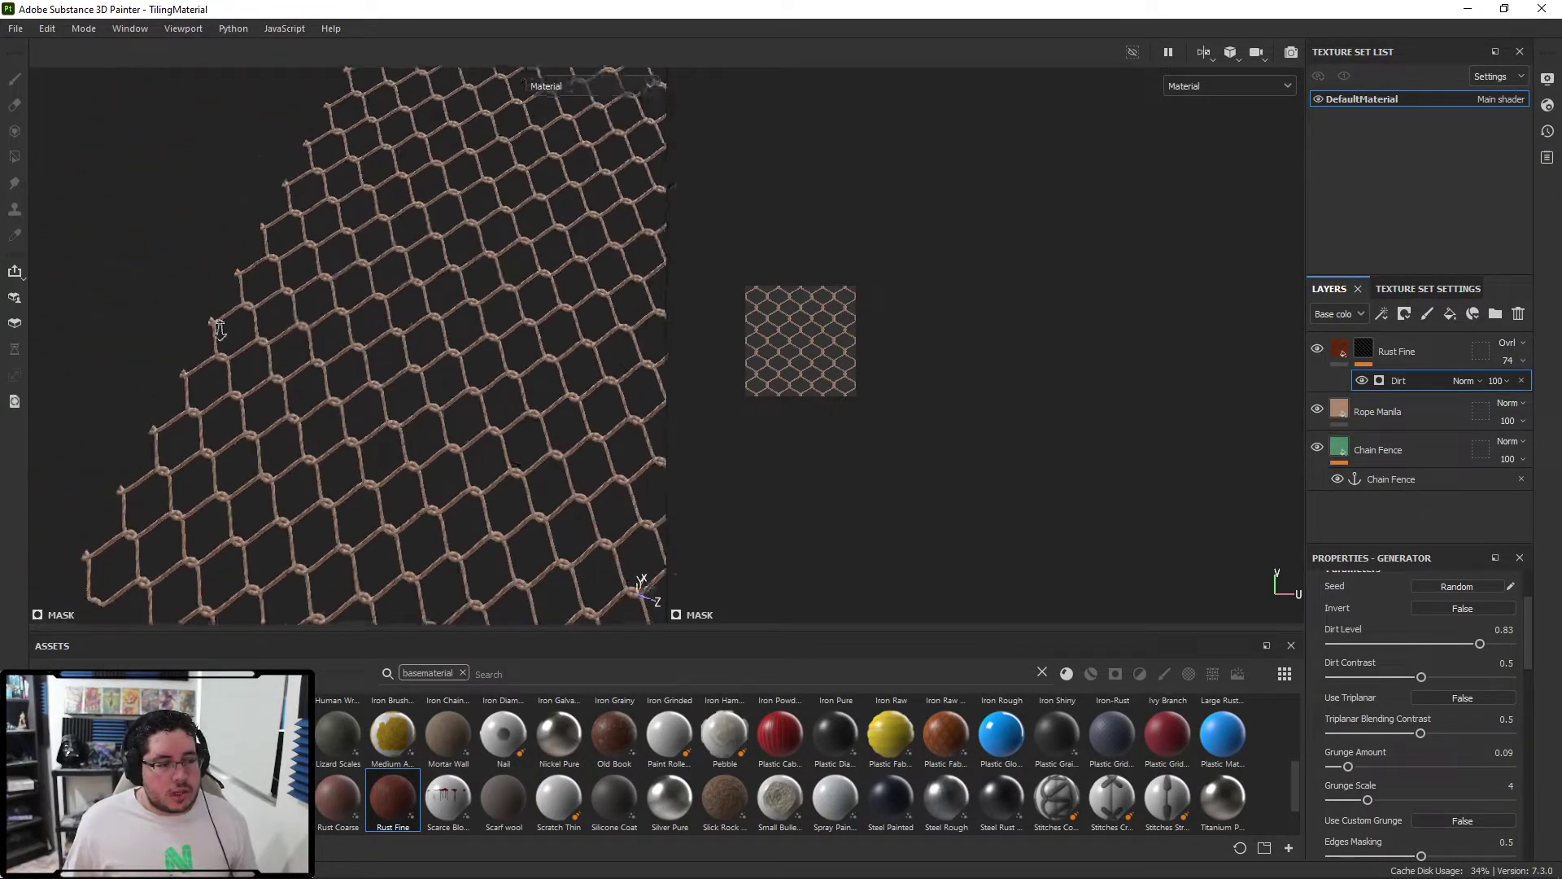
{"action": "left_click_drag", "start_coordinate": [218, 328], "coordinate": [502, 209], "text": "alt"}
{"action": "right_click_drag", "start_coordinate": [502, 209], "coordinate": [793, 521], "text": "alt"}
{"action": "right_click_drag", "start_coordinate": [480, 434], "coordinate": [196, 452], "text": "shift"}
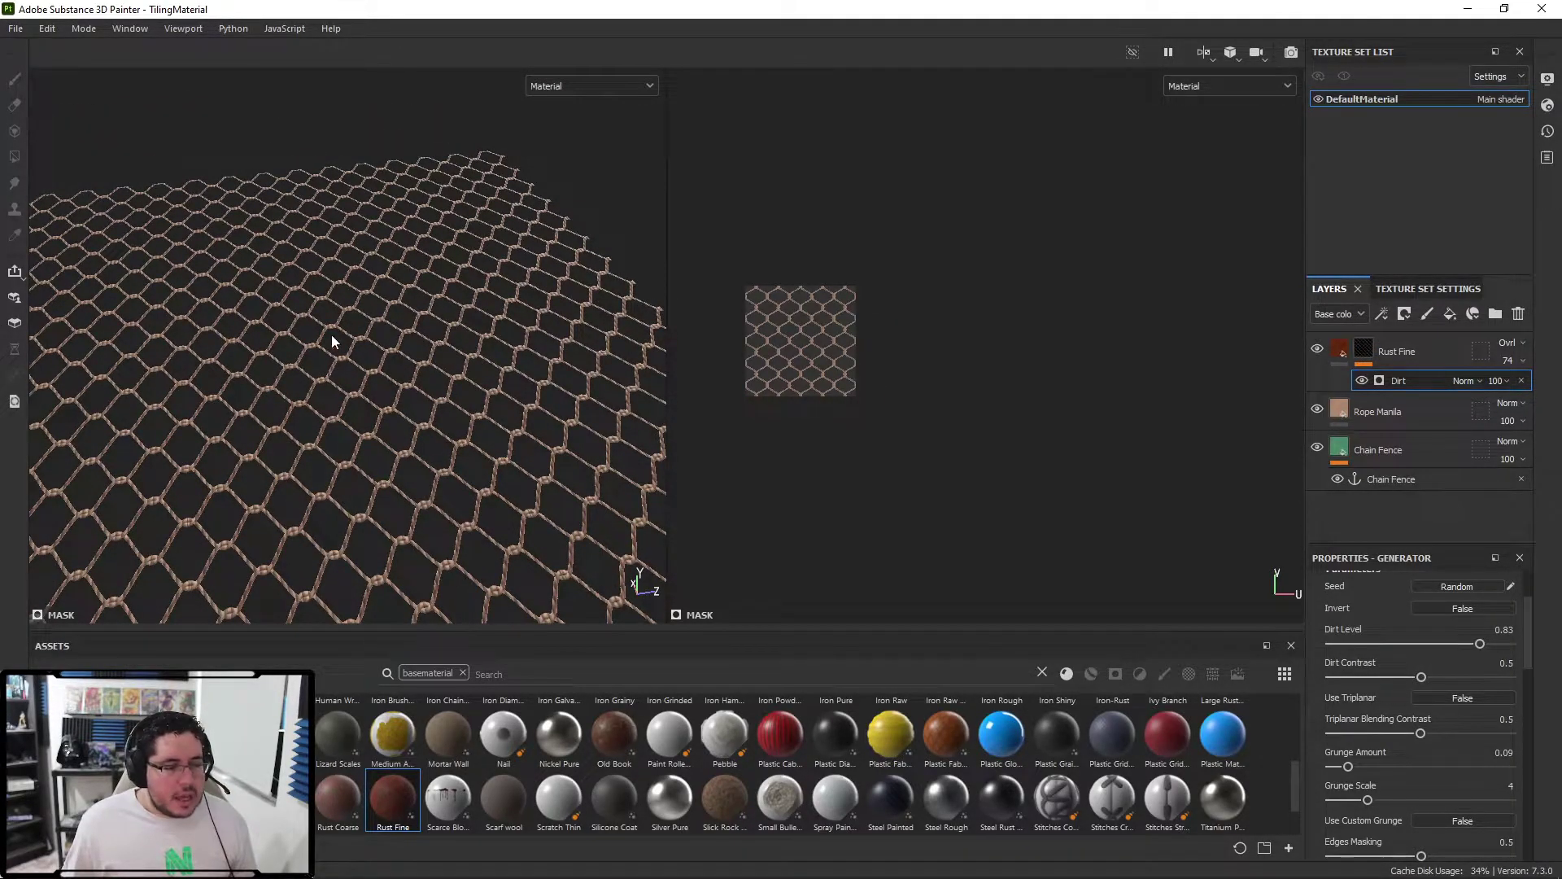
{"action": "right_click_drag", "start_coordinate": [331, 335], "coordinate": [1121, 724], "text": "alt"}
{"action": "right_click_drag", "start_coordinate": [196, 323], "coordinate": [371, 433], "text": "alt"}
{"action": "left_click_drag", "start_coordinate": [371, 433], "coordinate": [286, 362], "text": "alt"}
{"action": "right_click_drag", "start_coordinate": [286, 362], "coordinate": [136, 353], "text": "alt"}
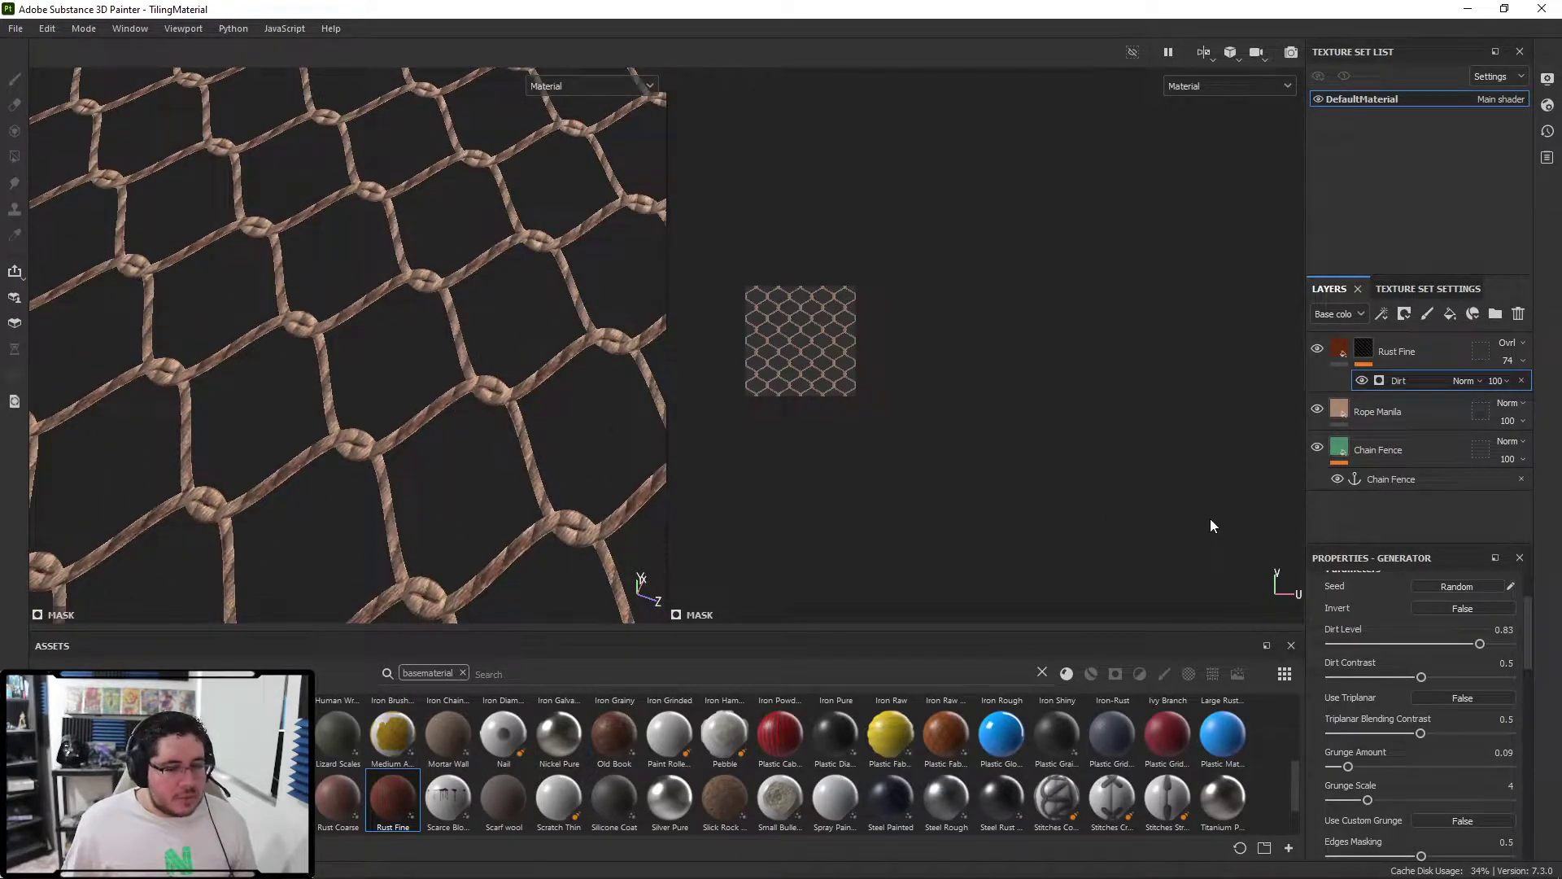
{"action": "right_click_drag", "start_coordinate": [554, 433], "coordinate": [1, 213], "text": "alt"}
{"action": "right_click_drag", "start_coordinate": [390, 313], "coordinate": [216, 290], "text": "alt"}
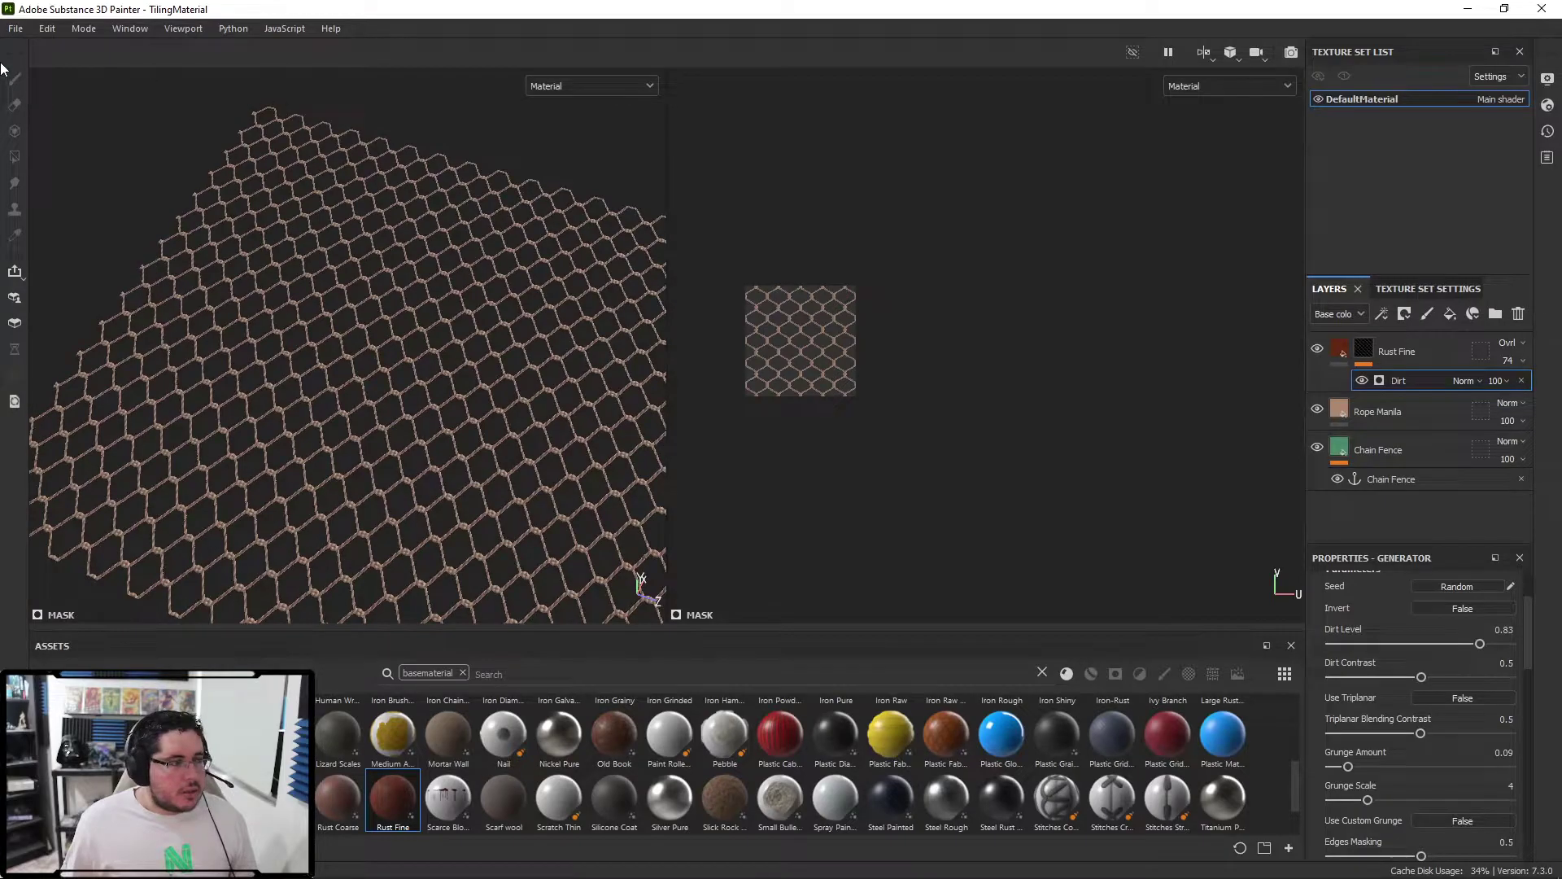
- Open the texture export settings and browse for the output directory to the Lighthouse folder inside Nextut_Live/assets
{"action": "left_click", "coordinate": [16, 28]}
{"action": "left_click", "coordinate": [69, 300]}
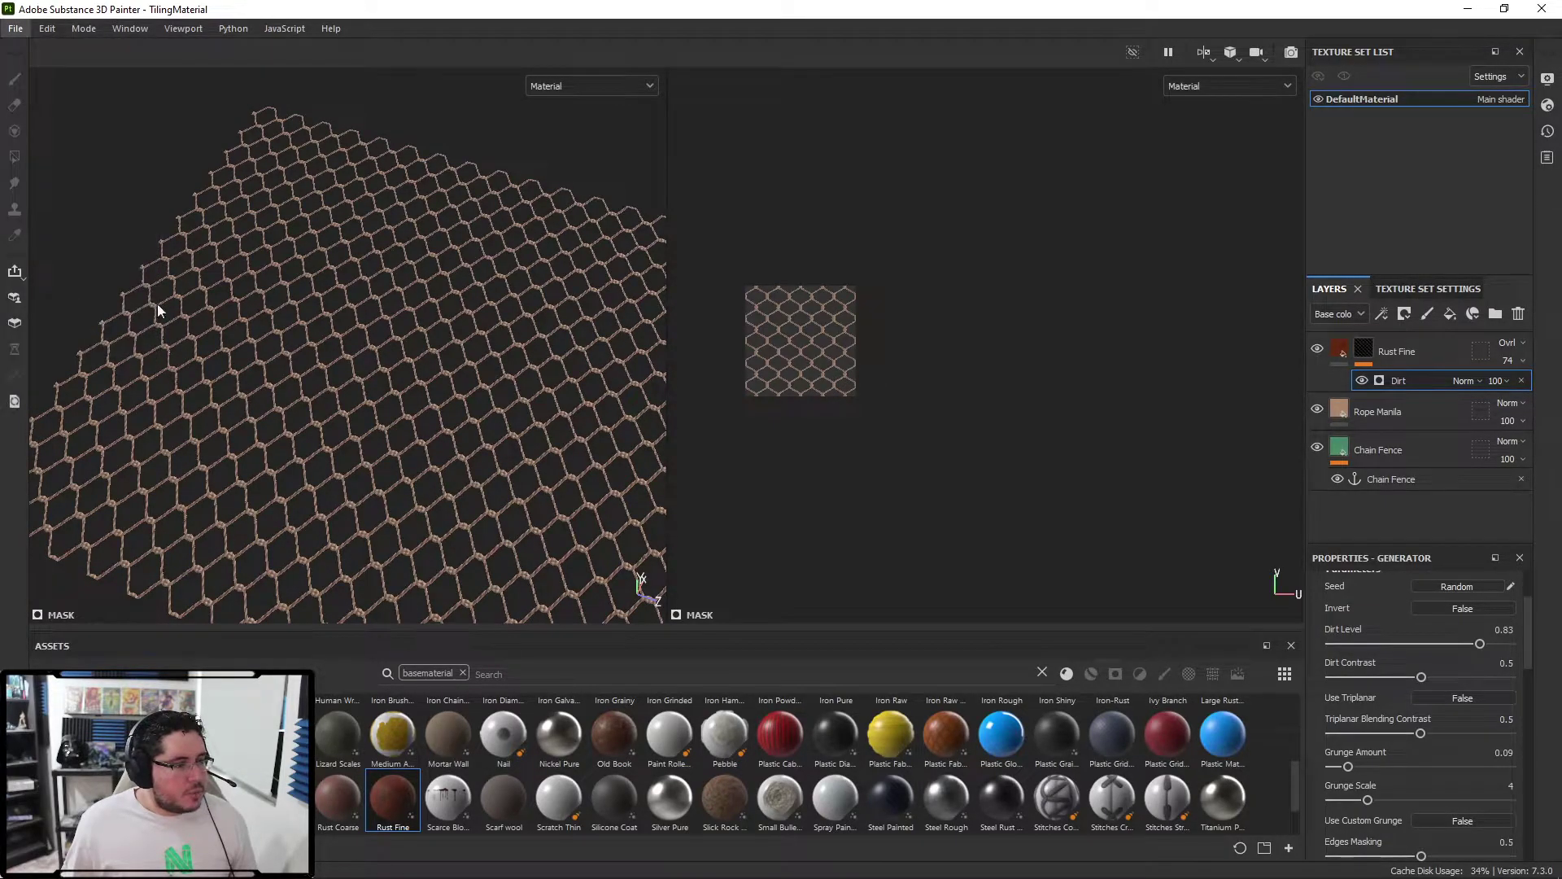
{"action": "left_click", "coordinate": [916, 240]}
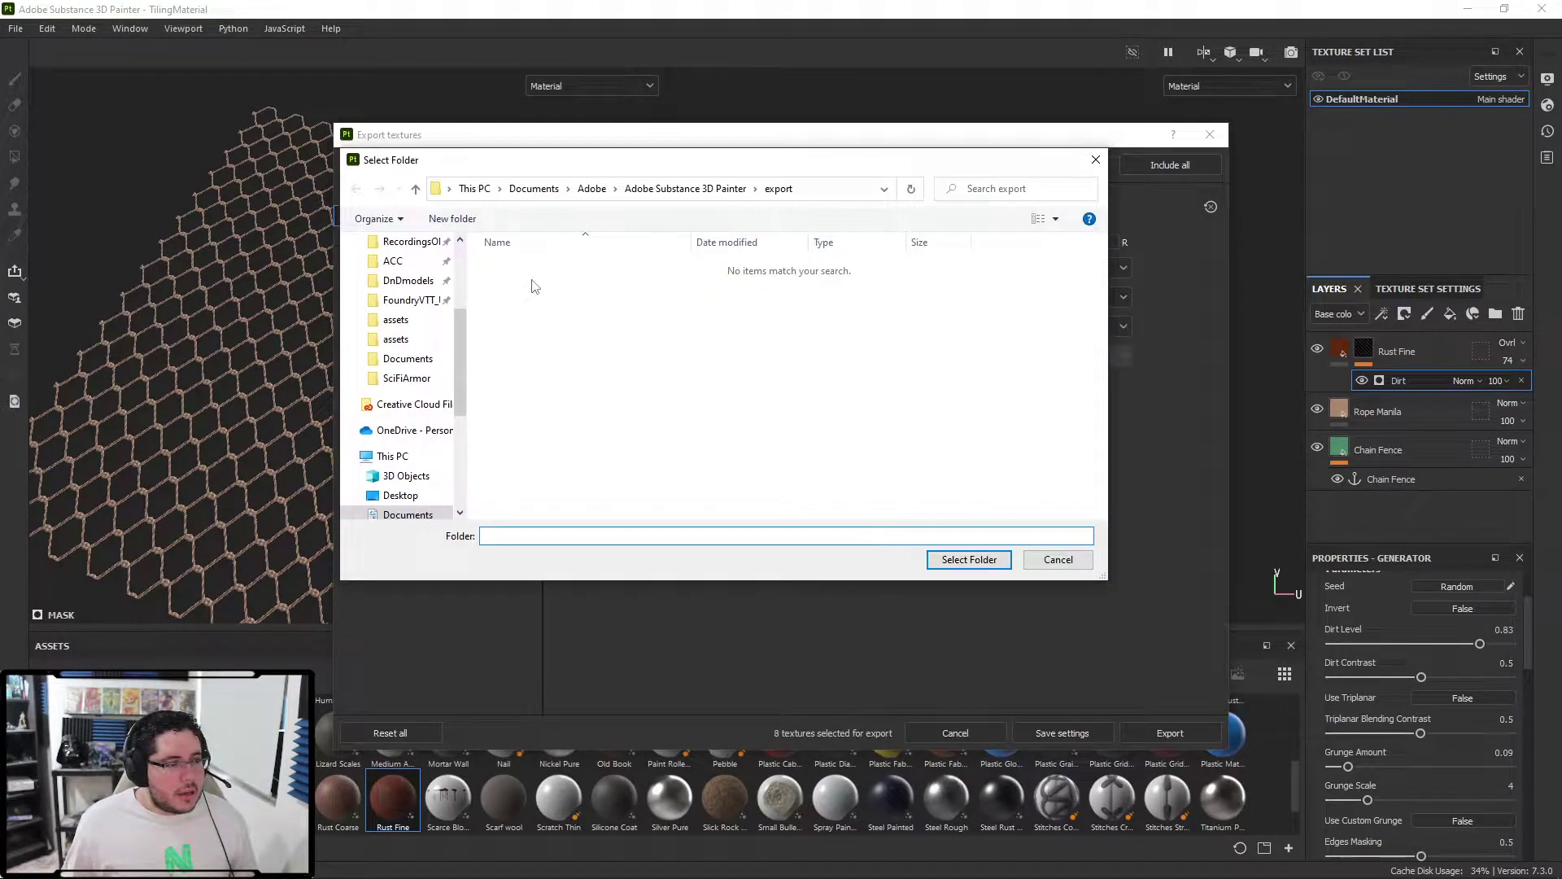
{"action": "scroll", "coordinate": [403, 374], "scroll_direction": "up", "scroll_amount": 3}
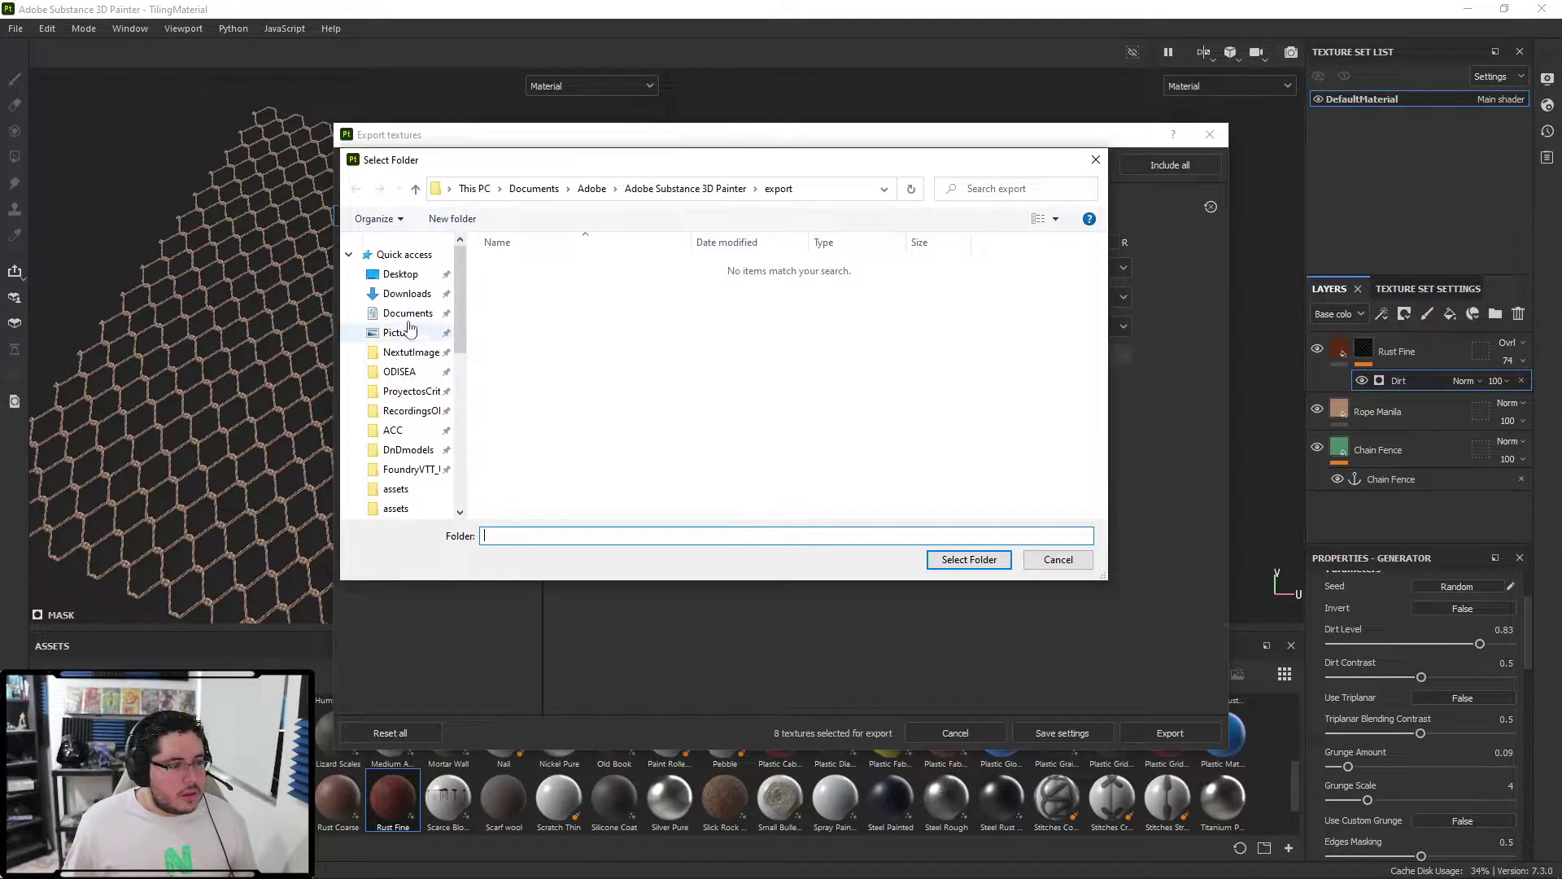
{"action": "left_click", "coordinate": [411, 351]}
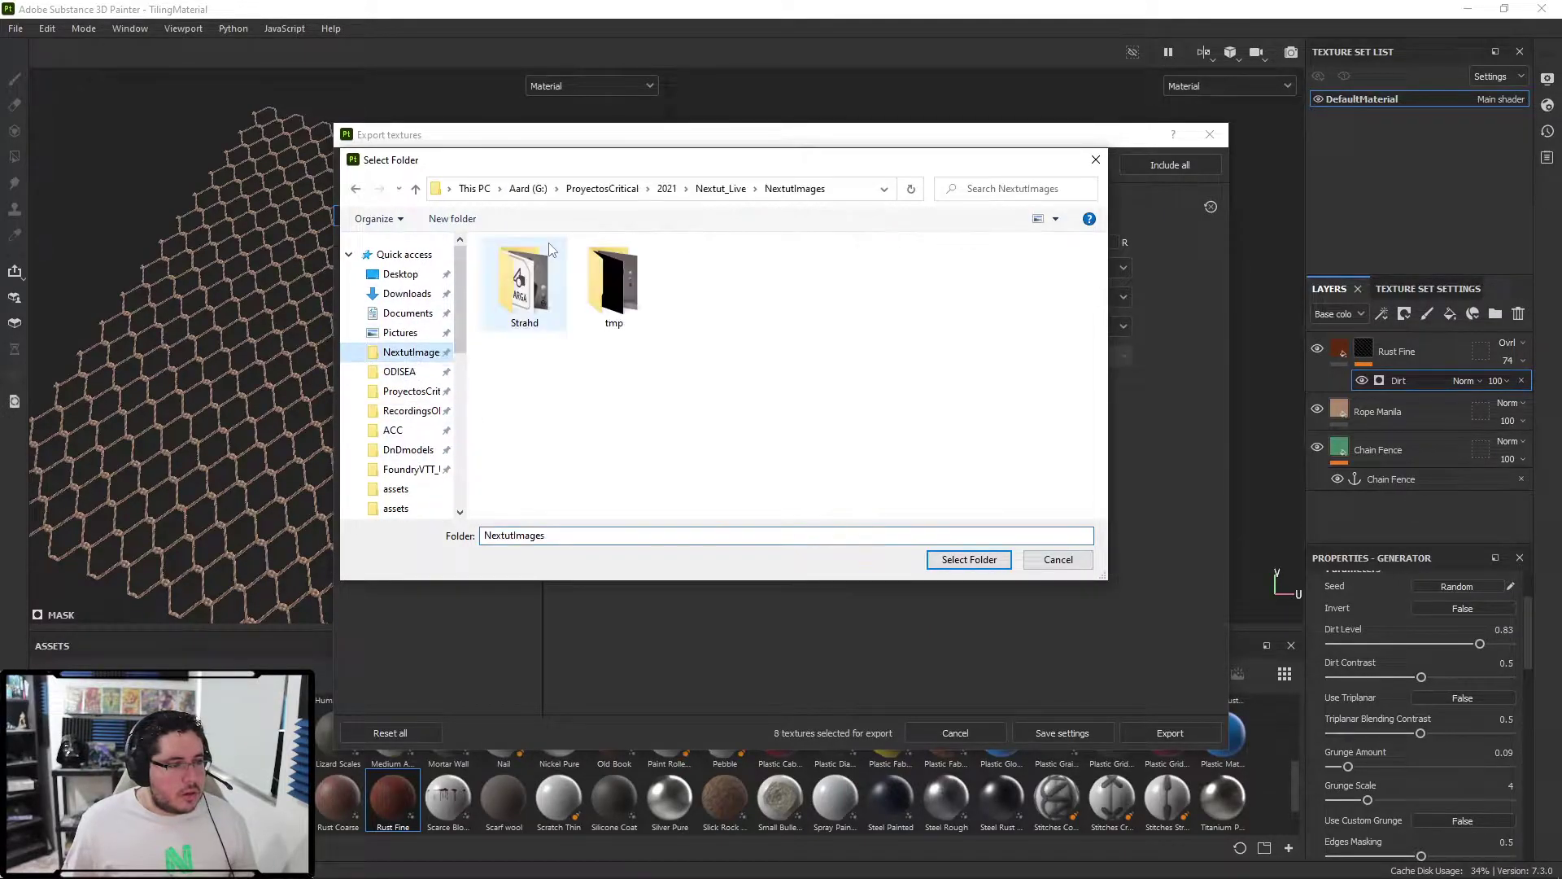
{"action": "left_click", "coordinate": [720, 188]}
{"action": "double_click", "coordinate": [513, 265]}
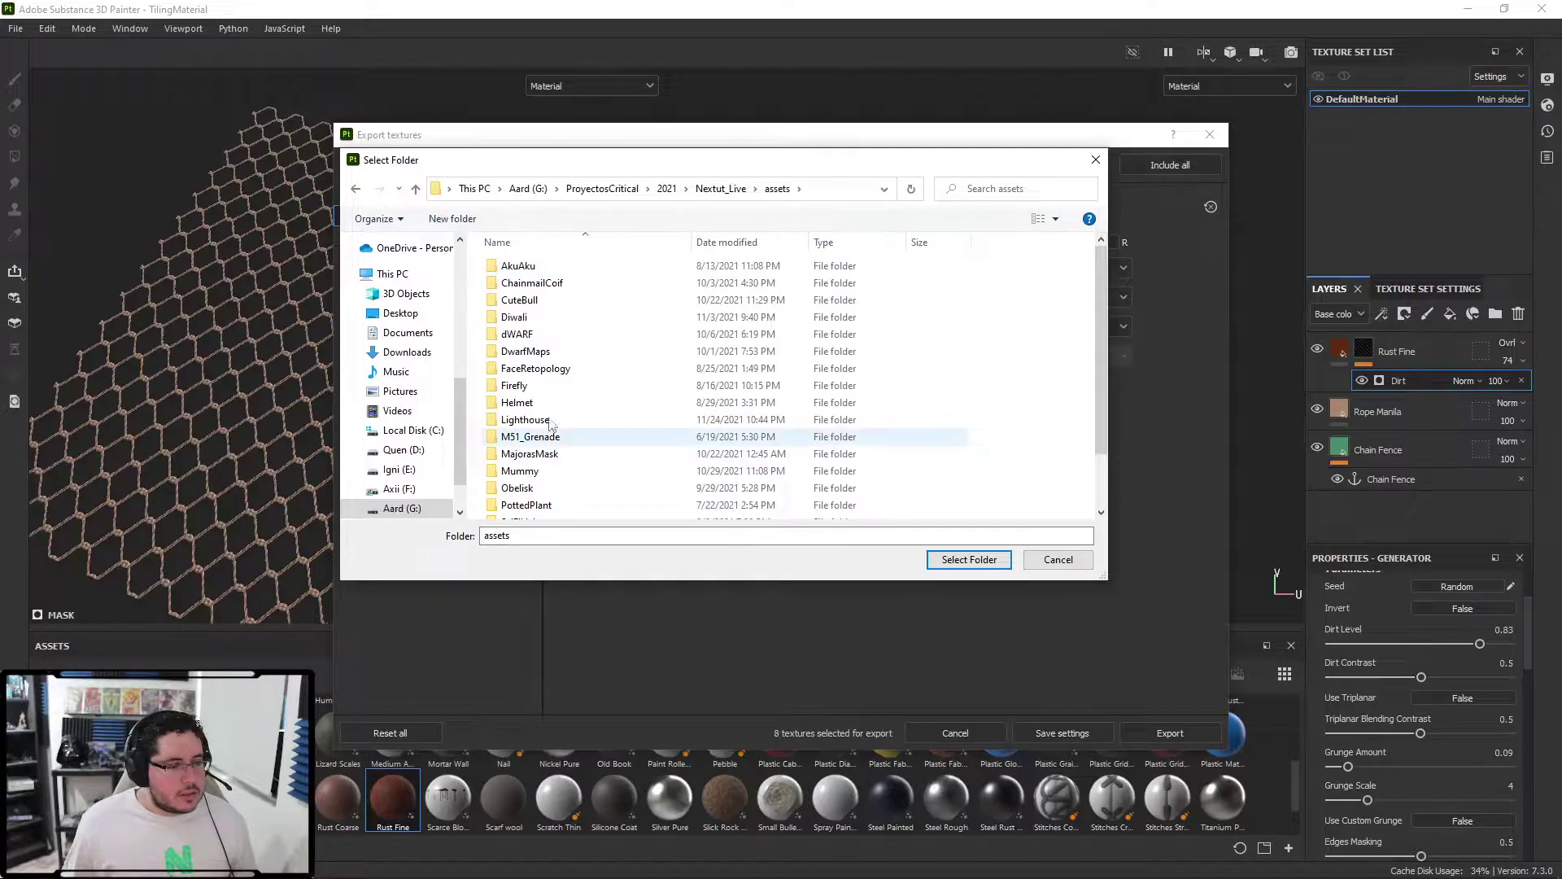
{"action": "double_click", "coordinate": [546, 427]}
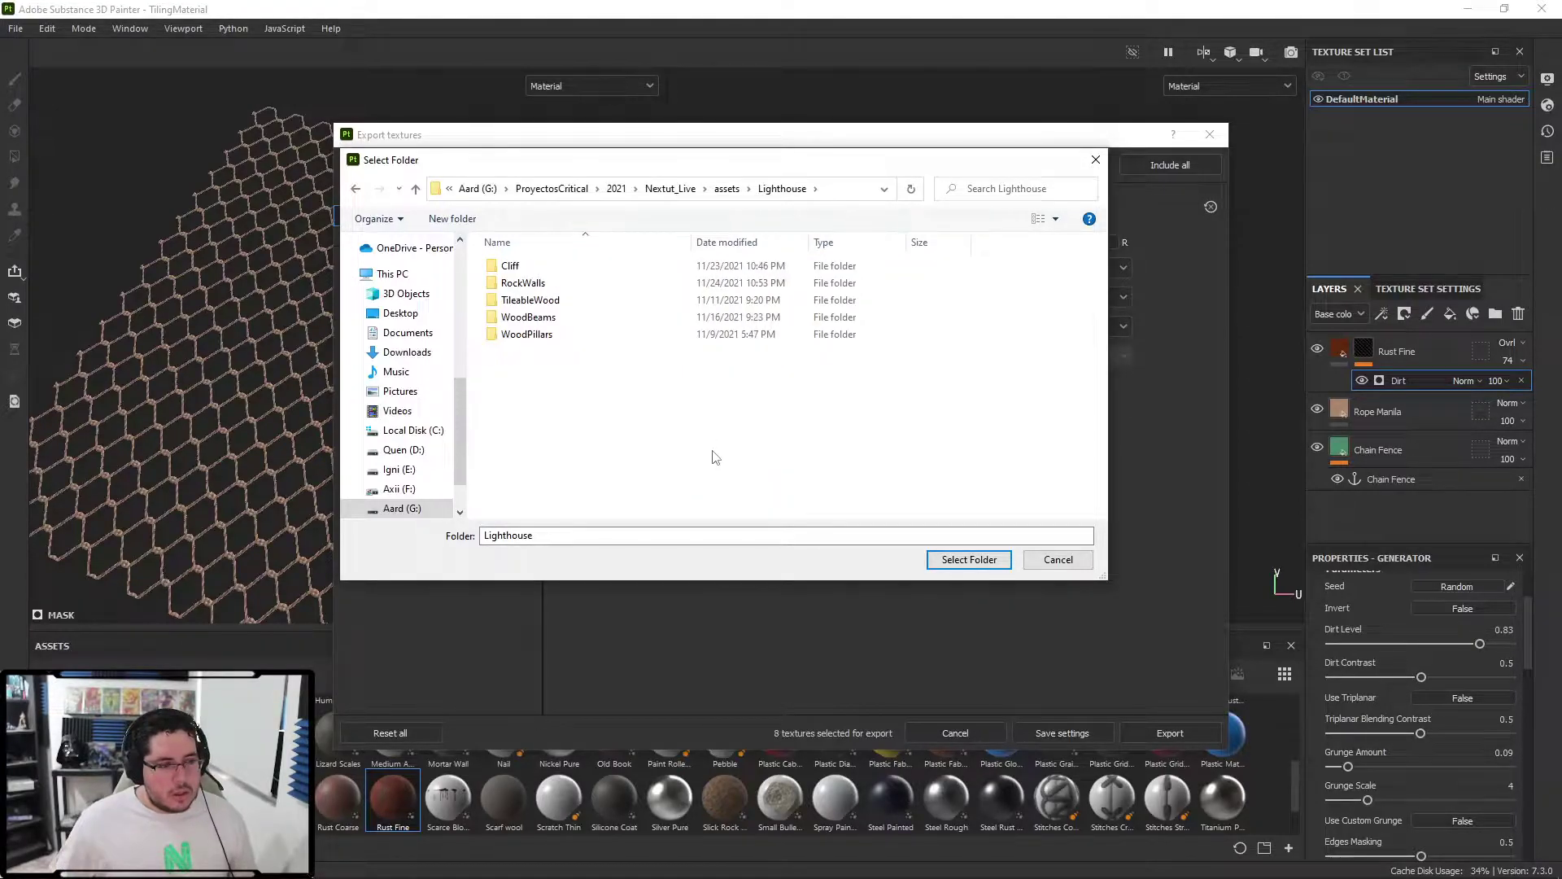
- Create a folder named Net inside Lighthouse and choose it as the export's output directory
{"action": "right_click", "coordinate": [693, 422]}
{"action": "mouse_move", "coordinate": [640, 575]}
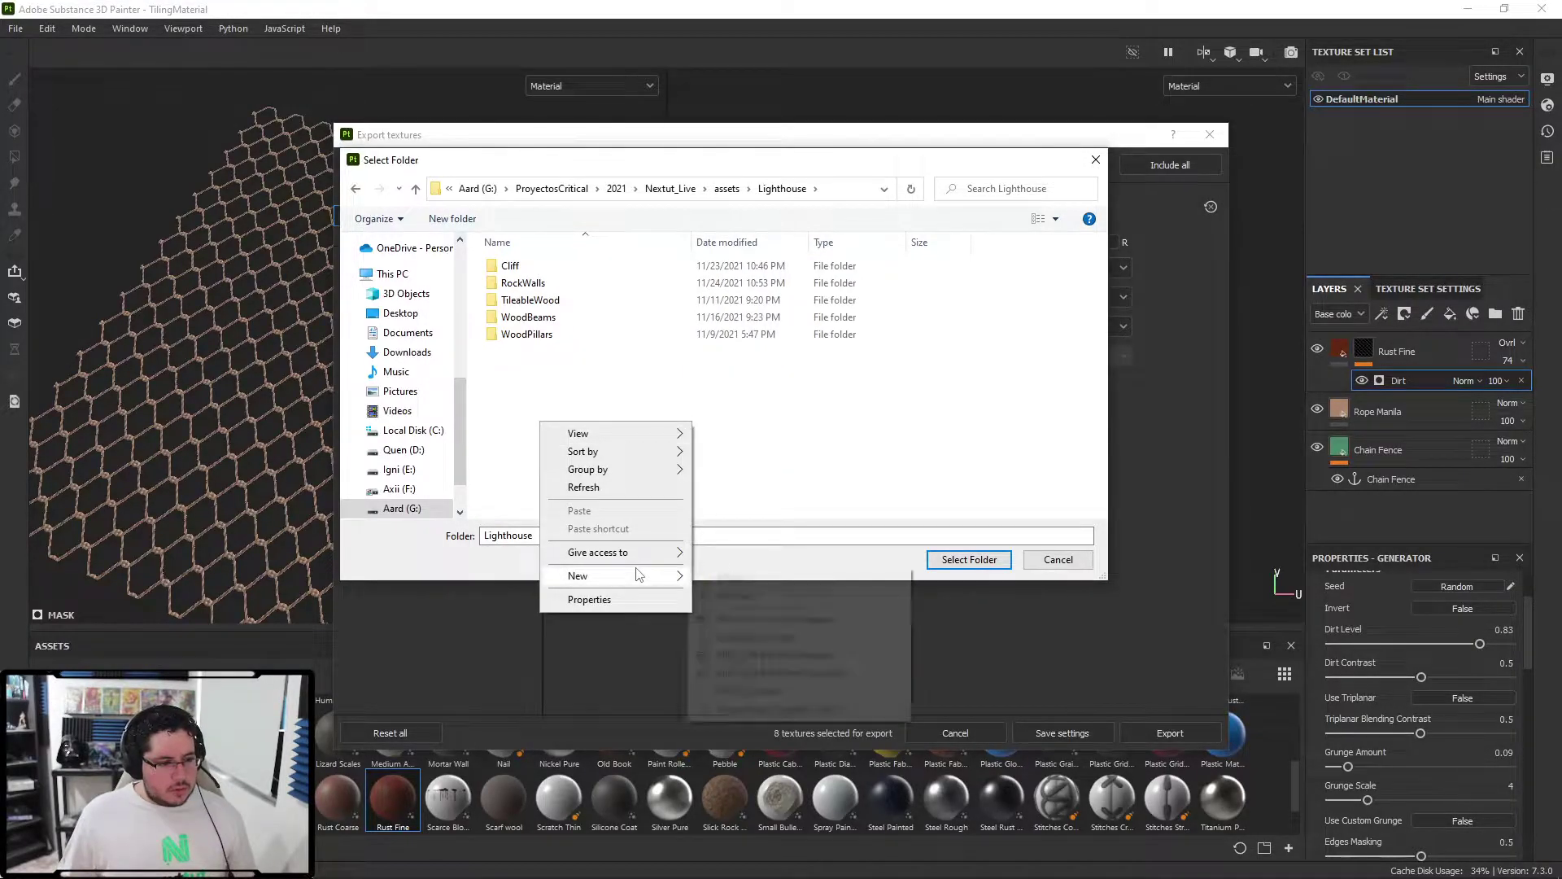
{"action": "left_click", "coordinate": [718, 577]}
{"action": "type", "text": "Net"}
{"action": "key", "text": "Return"}
{"action": "key", "text": "Return"}
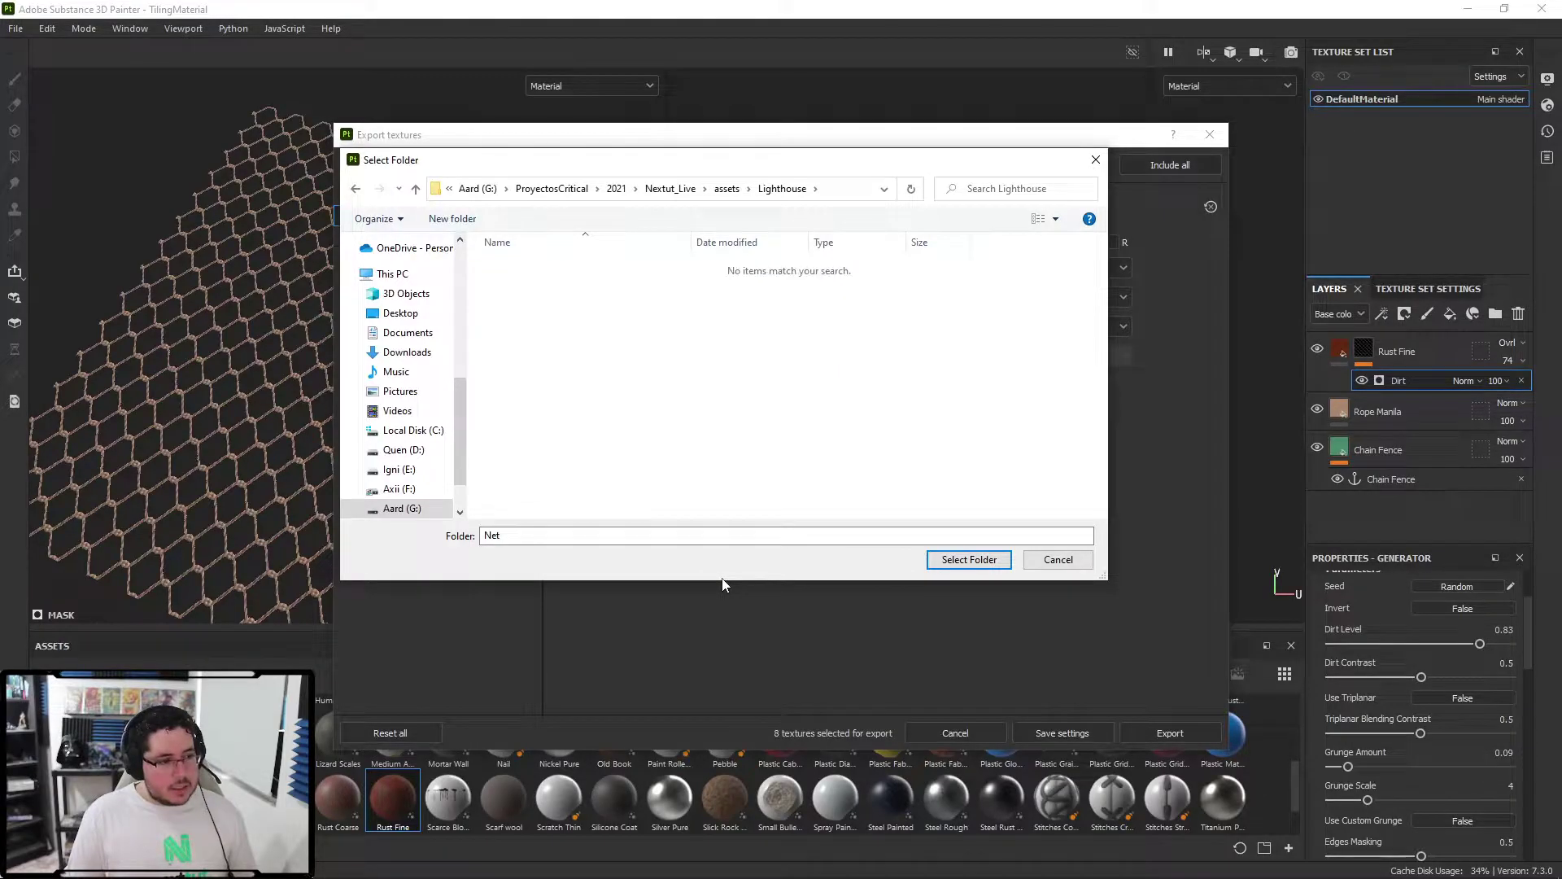
{"action": "left_click", "coordinate": [929, 564]}
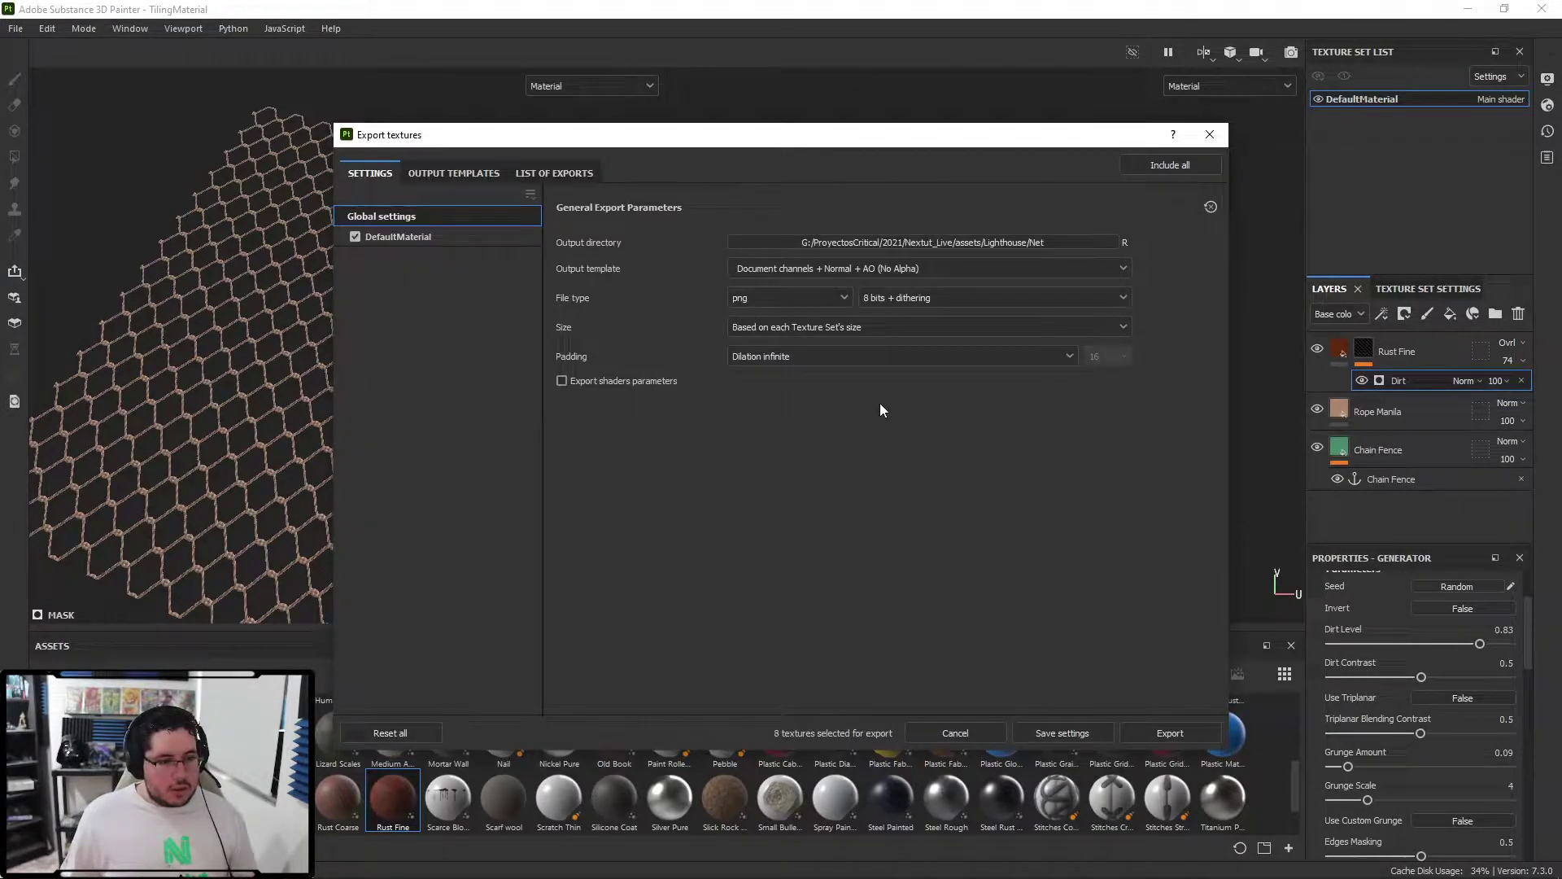
- Export the textures with the Unreal Engine 4 (Packed) output template as tga files
{"action": "left_click", "coordinate": [840, 275]}
{"action": "scroll", "coordinate": [822, 391], "scroll_direction": "down", "scroll_amount": 6}
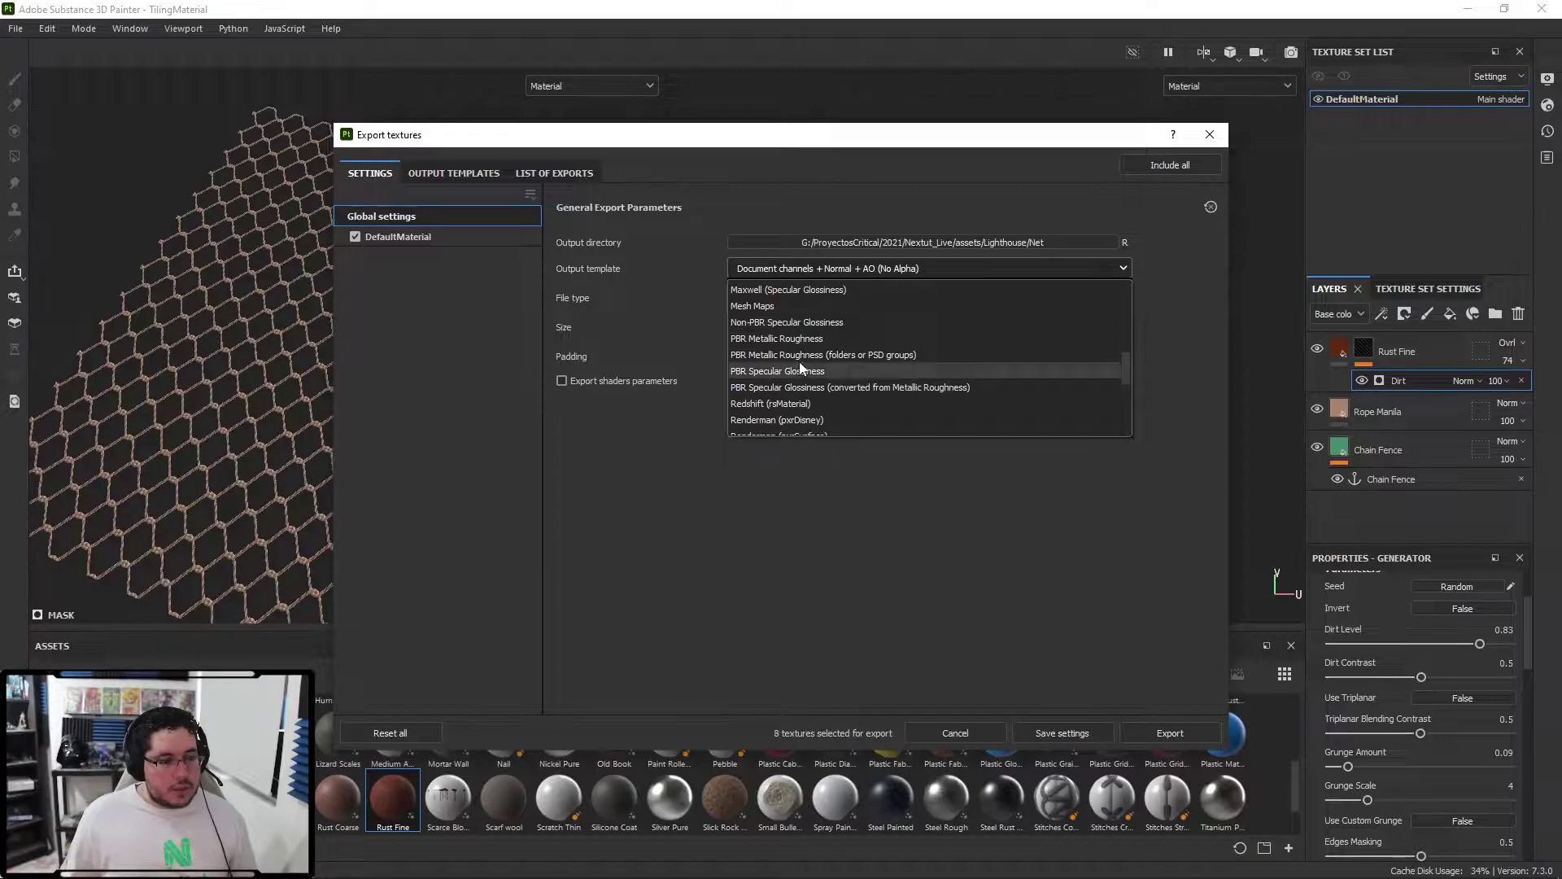
{"action": "scroll", "coordinate": [798, 339], "scroll_direction": "down", "scroll_amount": 5}
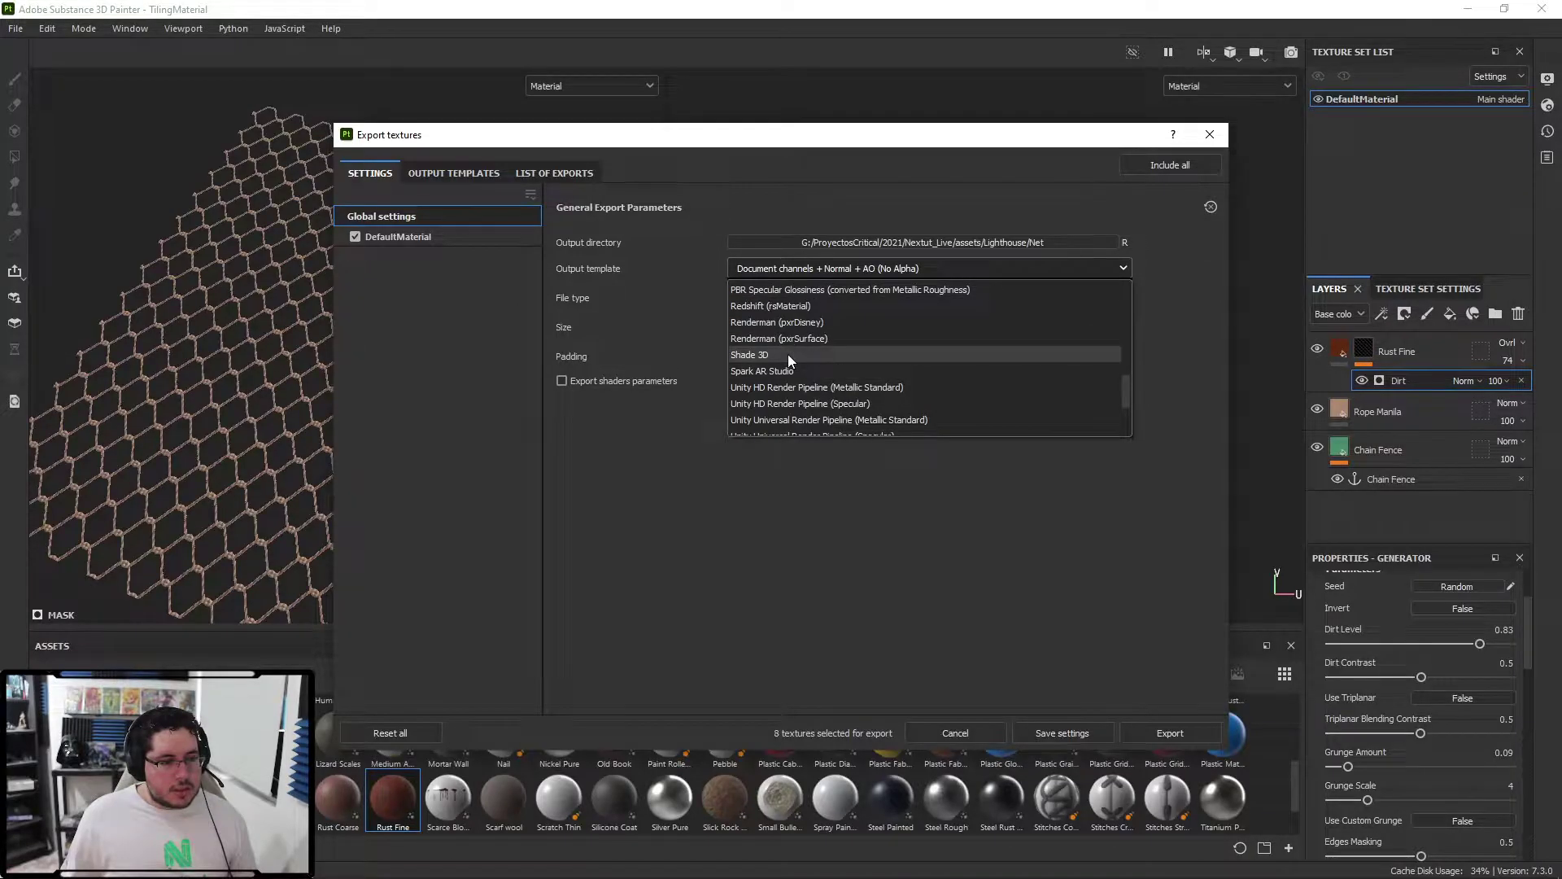
{"action": "left_click", "coordinate": [786, 355]}
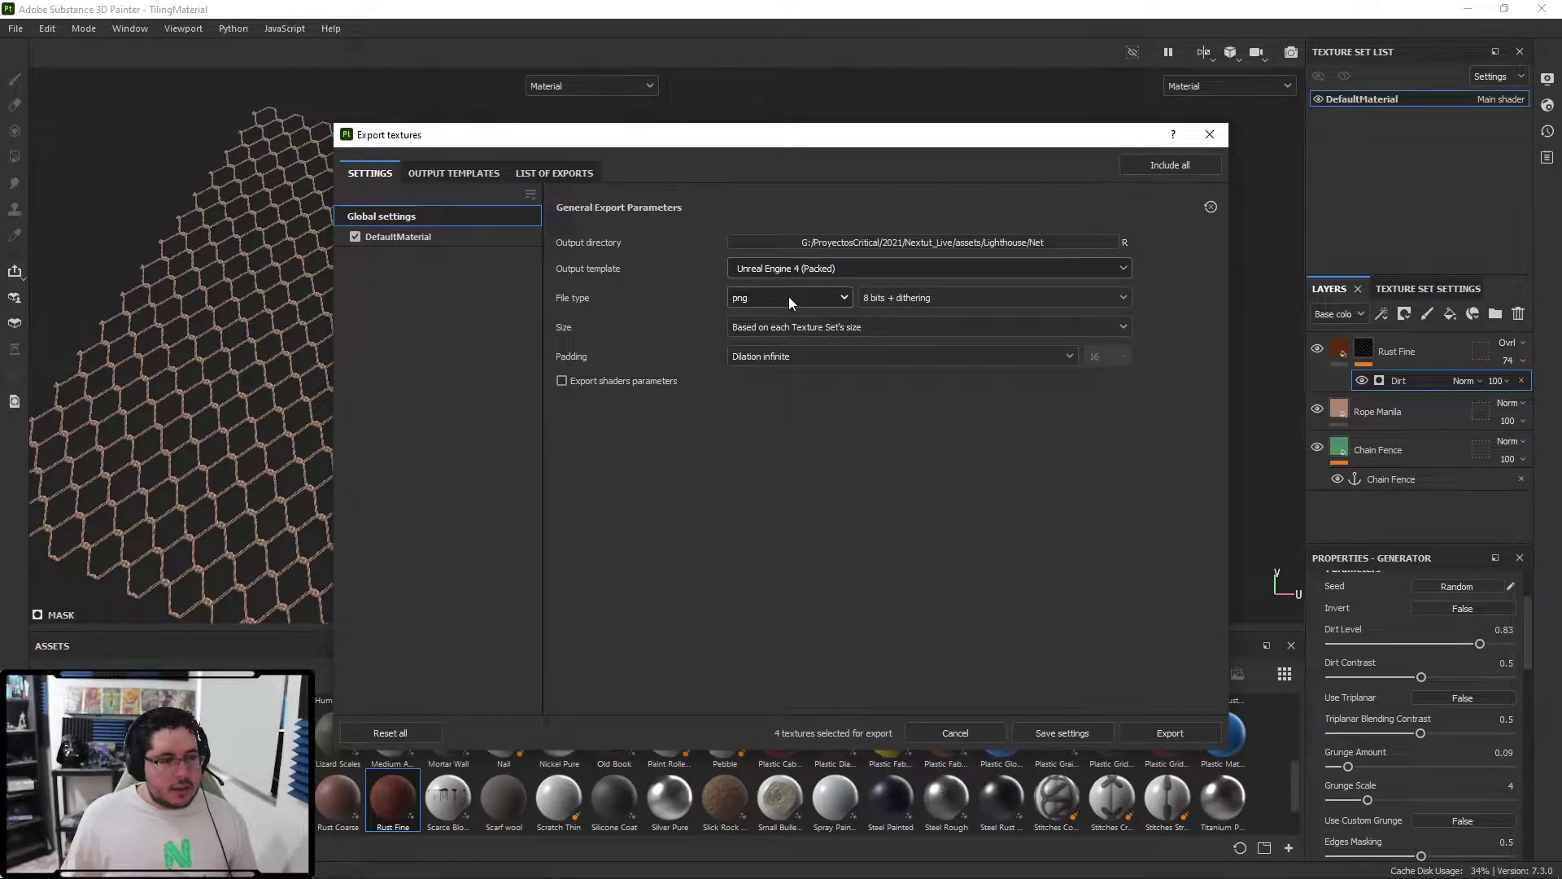
{"action": "left_click", "coordinate": [789, 297]}
{"action": "scroll", "coordinate": [775, 403], "scroll_direction": "down", "scroll_amount": 4}
{"action": "left_click", "coordinate": [760, 414]}
{"action": "left_click", "coordinate": [1168, 730]}
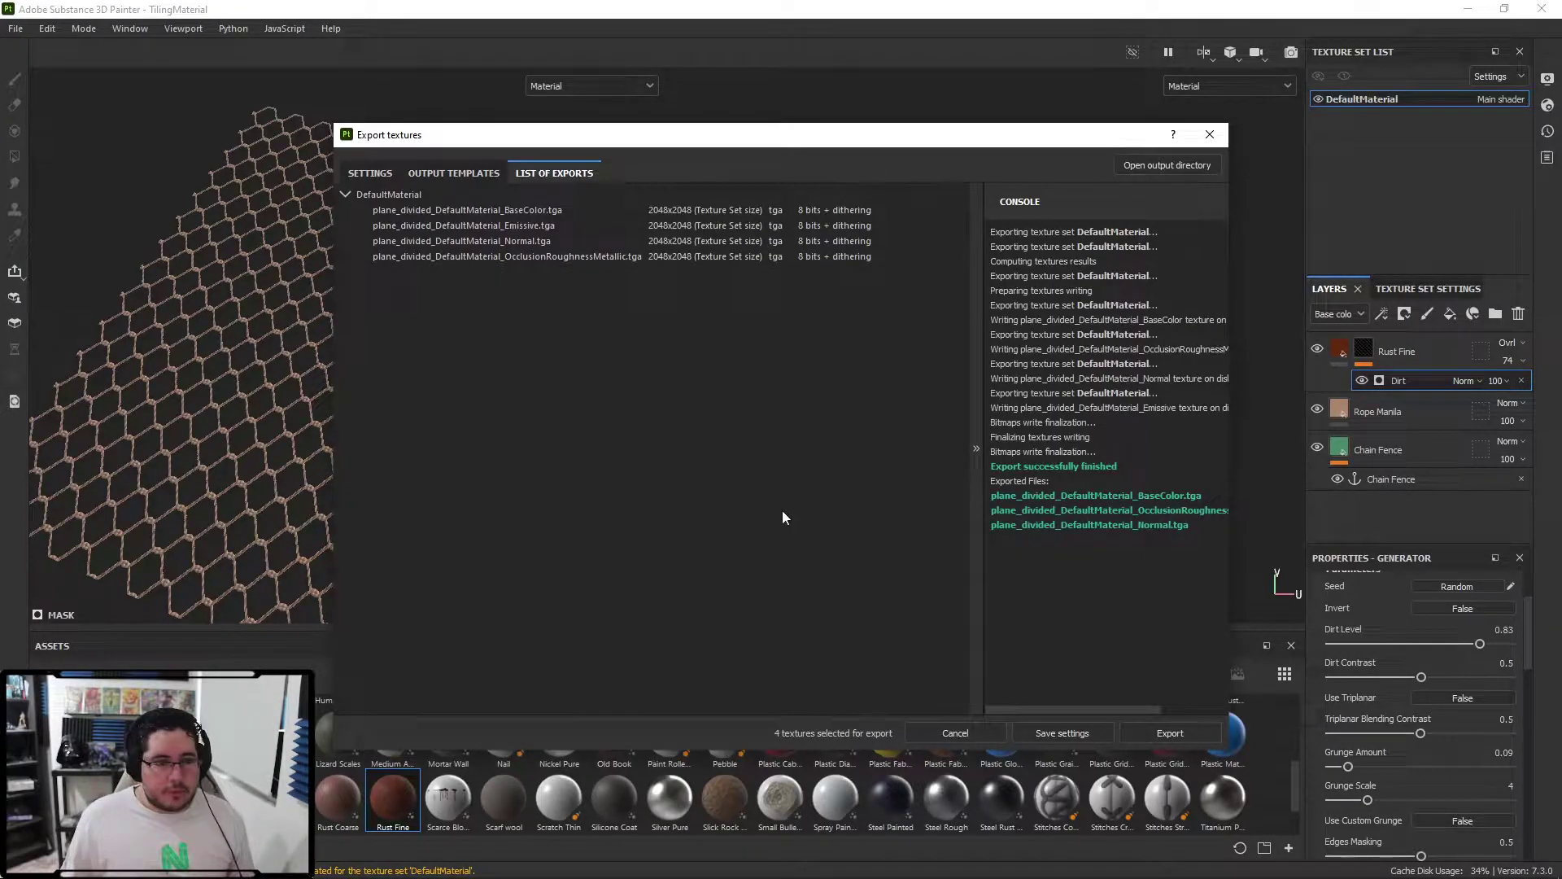
- Switch to the LightHouse scene in Maya and examine the wooden decks beside the reference image
{"action": "key", "text": "alt+Tab"}
{"action": "key", "text": "alt+Tab"}
{"action": "key", "text": "alt+Tab"}
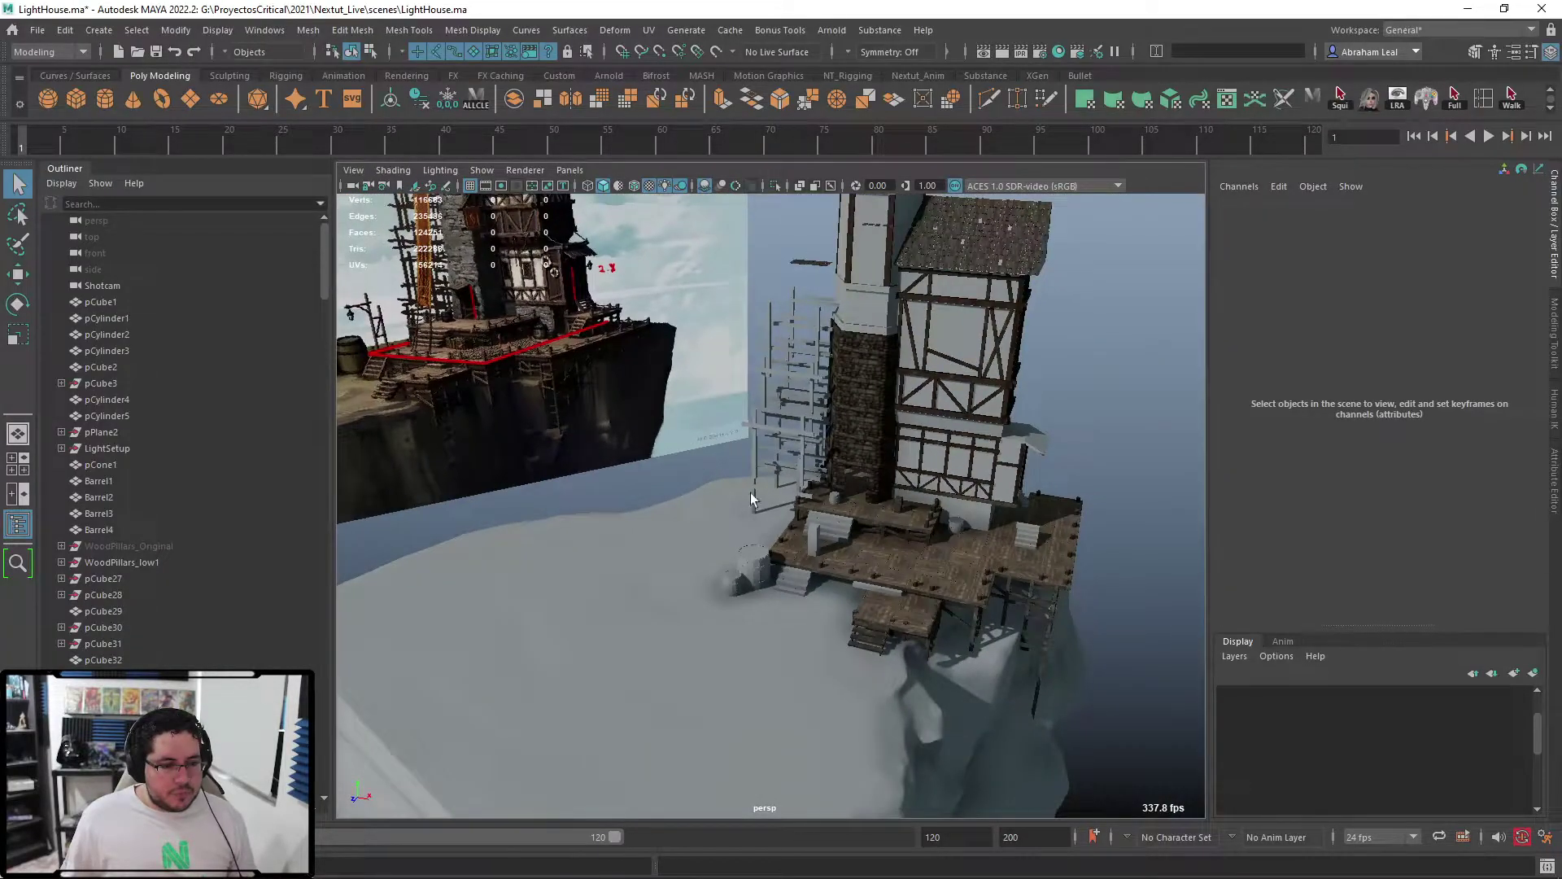
{"action": "right_click_drag", "start_coordinate": [752, 498], "coordinate": [889, 602], "text": "alt"}
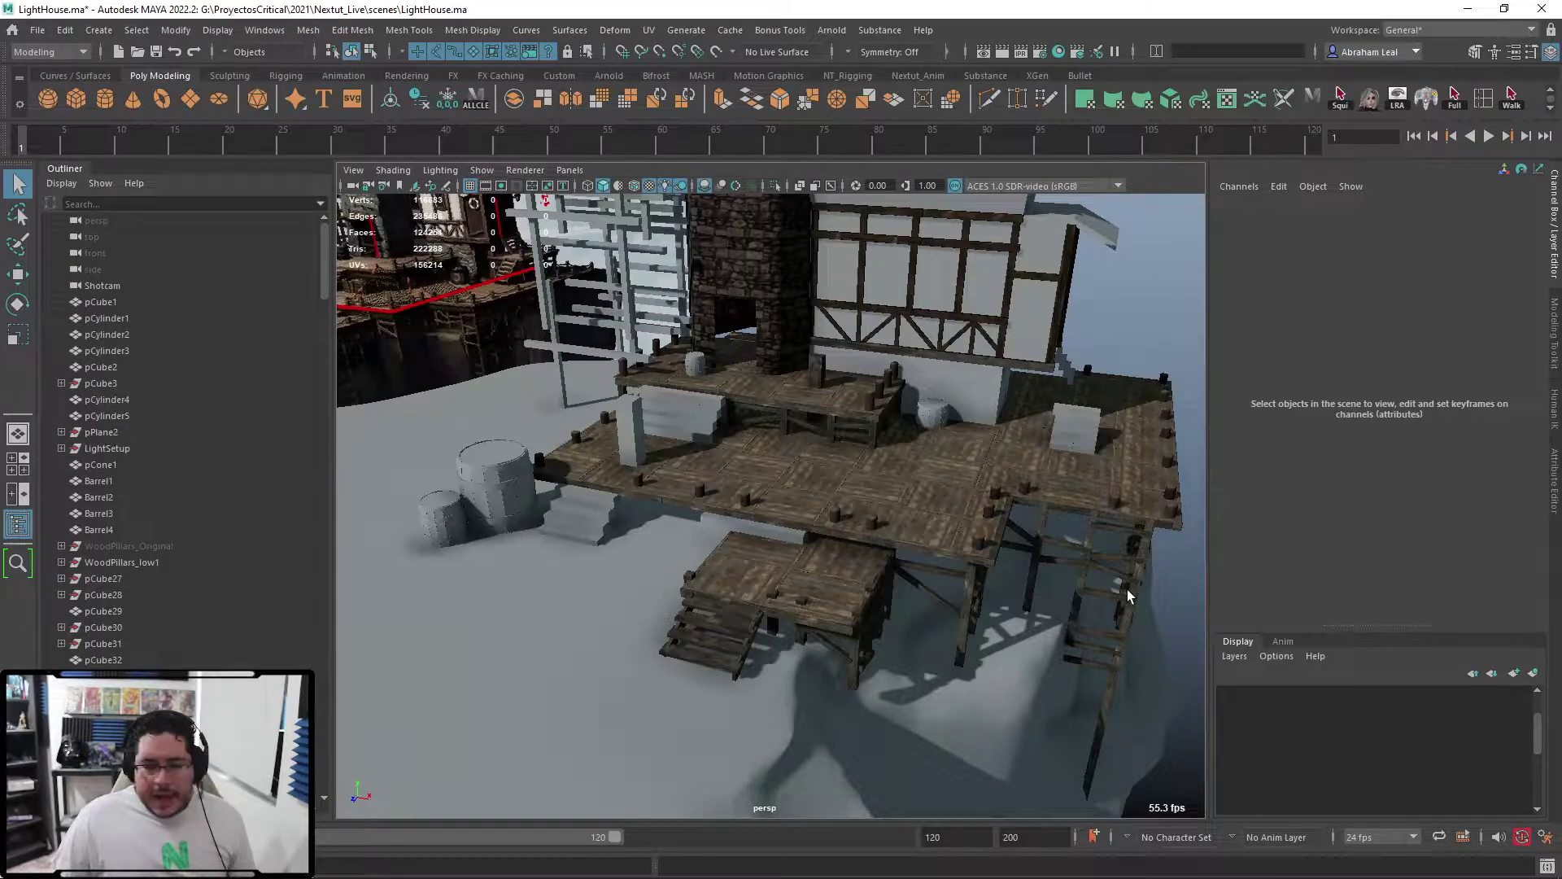
{"action": "left_click_drag", "start_coordinate": [897, 530], "coordinate": [635, 454], "text": "alt"}
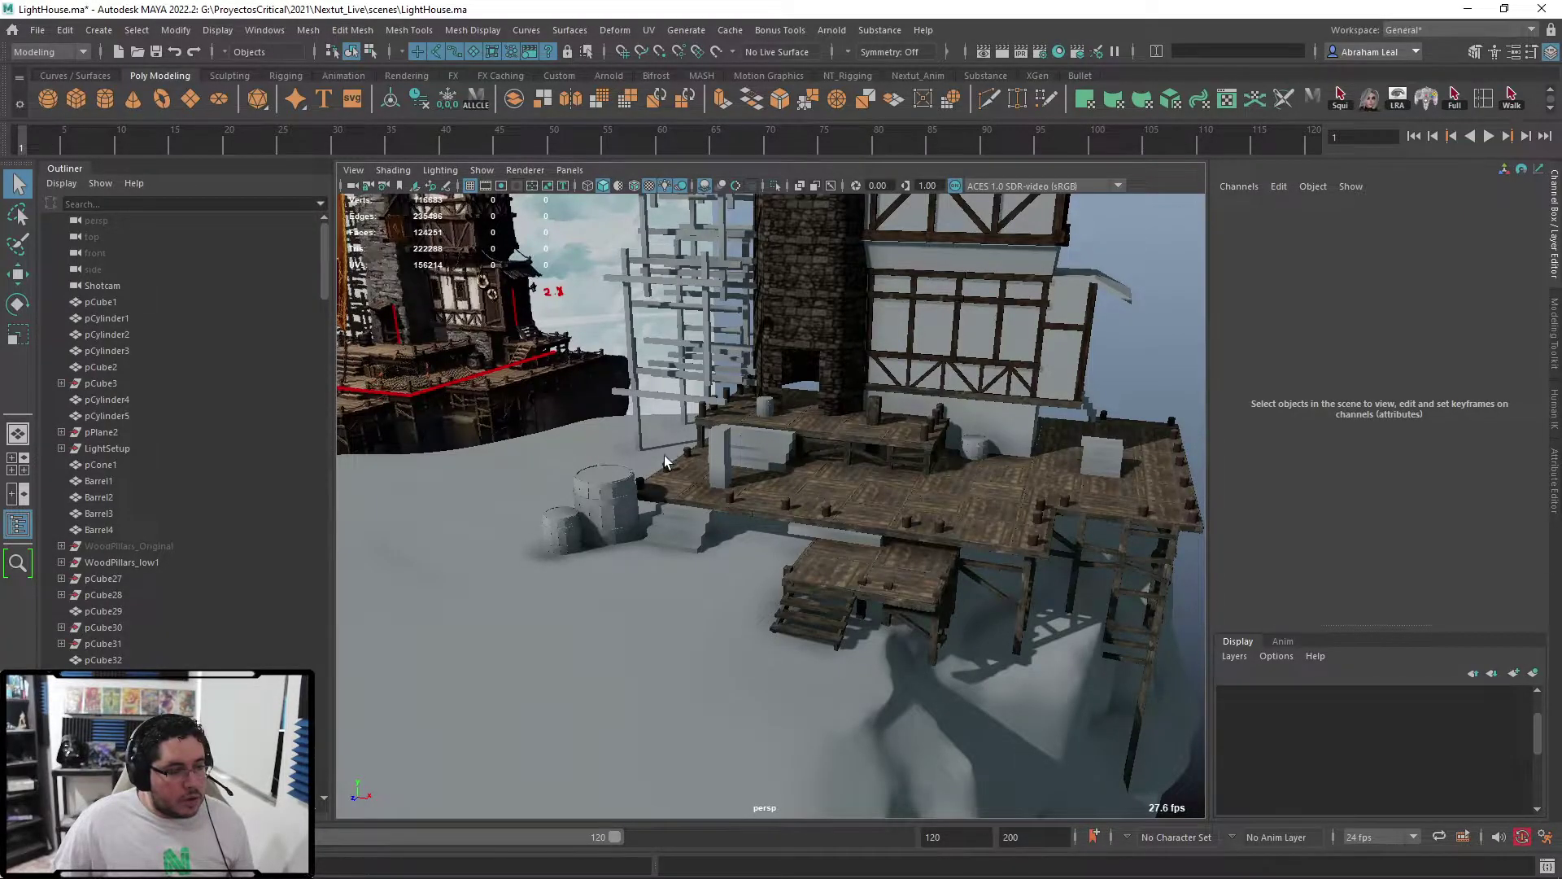
{"action": "left_click_drag", "start_coordinate": [664, 455], "coordinate": [690, 496], "text": "alt"}
{"action": "right_click_drag", "start_coordinate": [691, 496], "coordinate": [879, 572], "text": "alt"}
{"action": "left_click_drag", "start_coordinate": [878, 572], "coordinate": [851, 548], "text": "alt"}
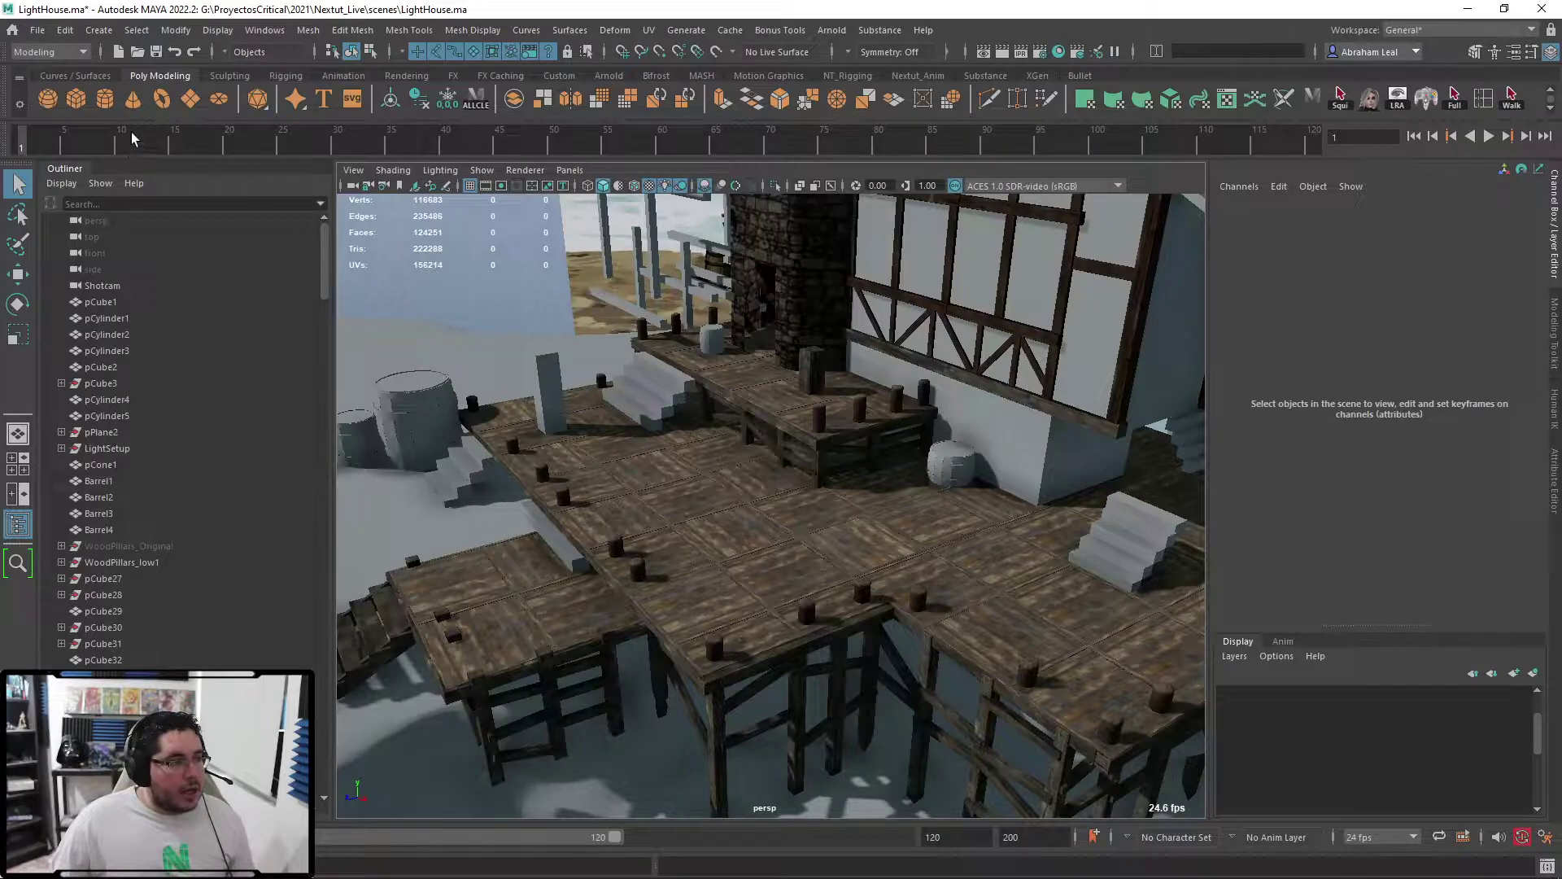
- Create a polygon plane, scale it uniformly to about 298 and place it above the main wooden deck near the house
{"action": "left_click", "coordinate": [189, 98]}
{"action": "key", "text": "r"}
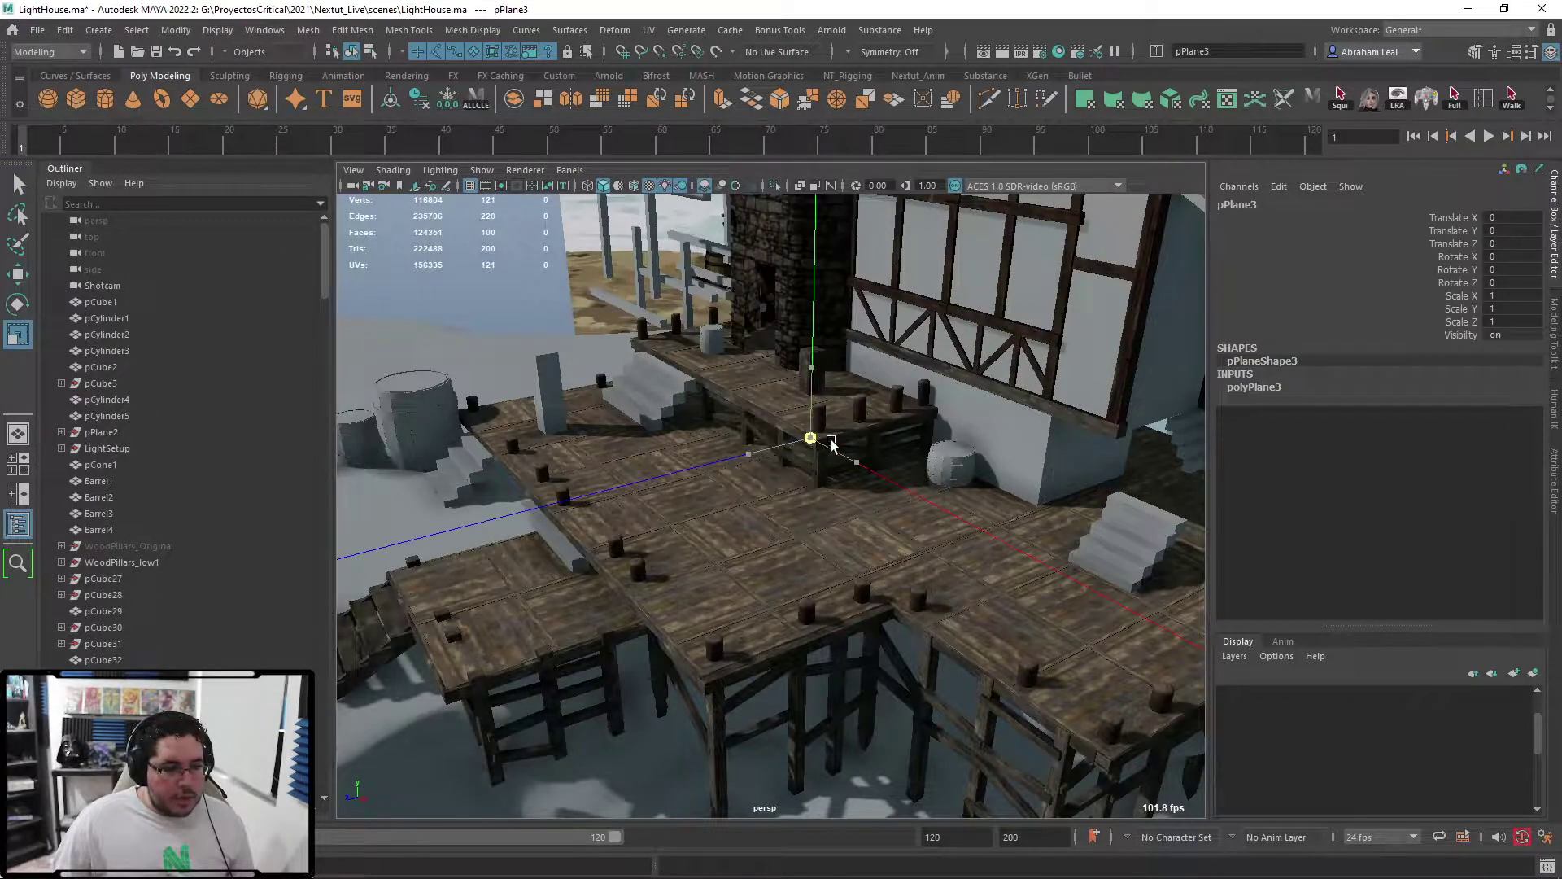
{"action": "key", "text": "w"}
{"action": "left_click_drag", "start_coordinate": [899, 431], "coordinate": [1025, 562]}
{"action": "left_click_drag", "start_coordinate": [923, 533], "coordinate": [872, 433]}
{"action": "key", "text": "f"}
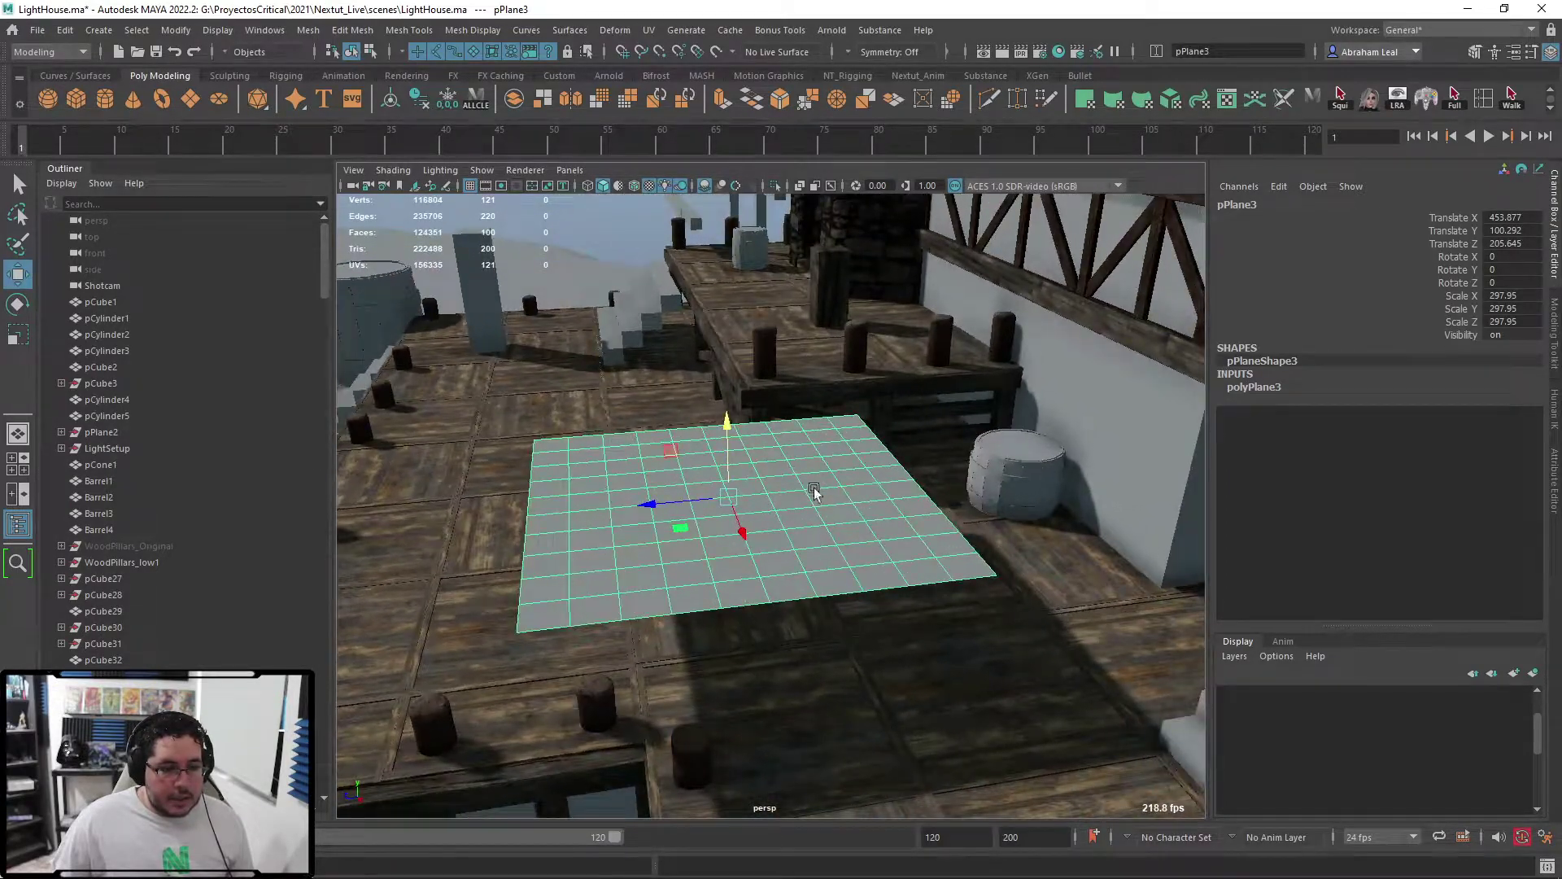
- Scale the plane down uniformly to about 225 and move it closer to the house, to about 122 in Z
{"action": "key", "text": "r"}
{"action": "left_click_drag", "start_coordinate": [732, 488], "coordinate": [822, 500]}
{"action": "key", "text": "w"}
{"action": "right_click_drag", "start_coordinate": [822, 501], "coordinate": [726, 511], "text": "alt"}
{"action": "left_click_drag", "start_coordinate": [727, 513], "coordinate": [789, 509], "text": "alt"}
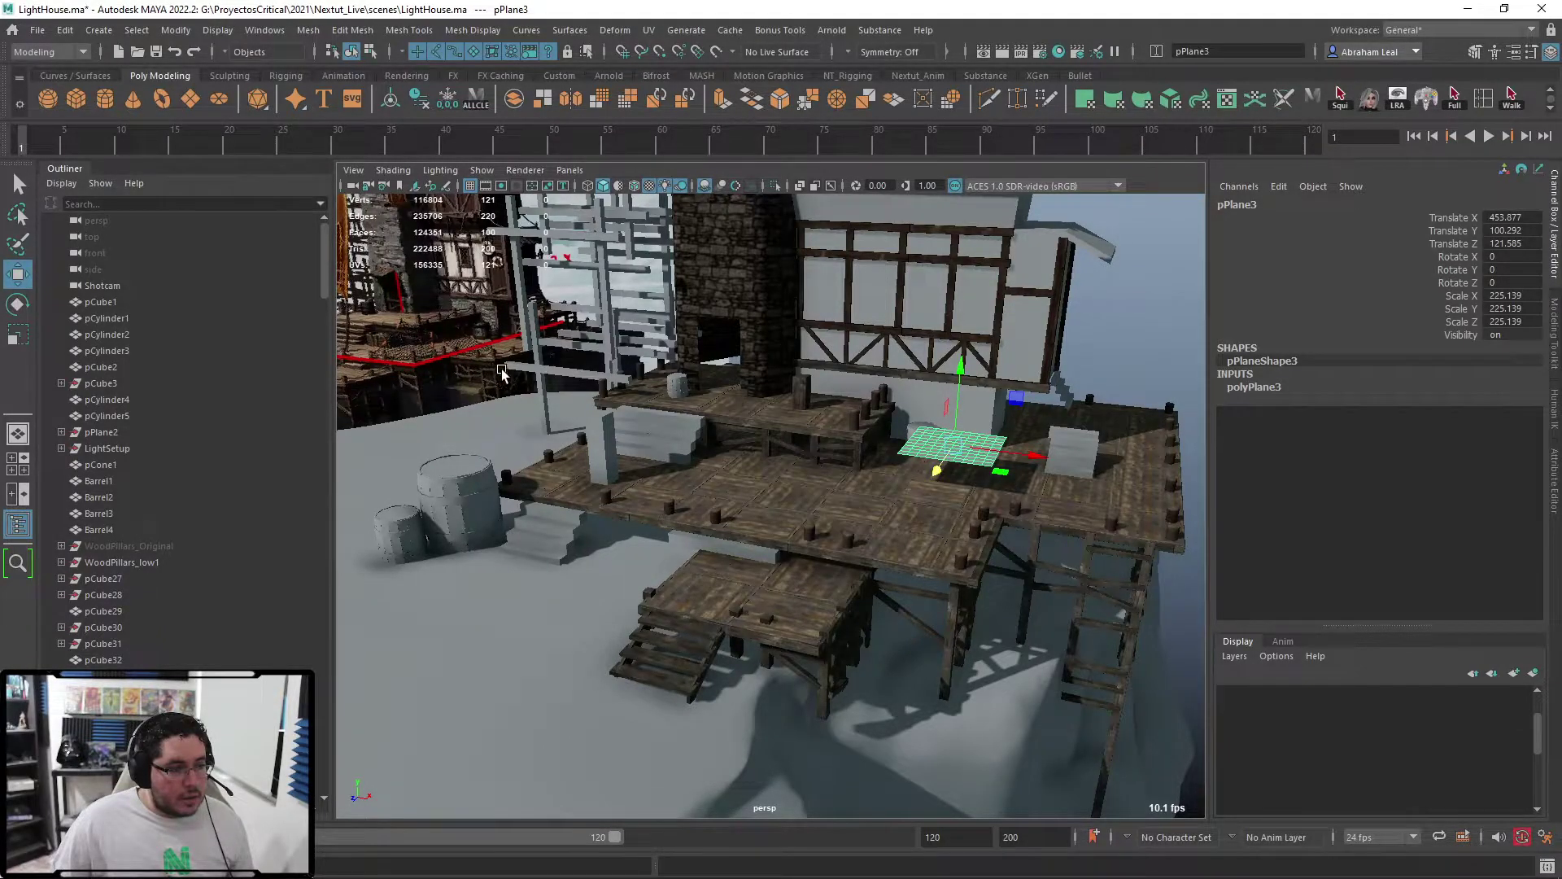
- Stretch the plane to about 398 in X and move it beside the raised deck, to about X 424, Y 110, Z 36
{"action": "left_click_drag", "start_coordinate": [716, 432], "coordinate": [548, 481], "text": "alt"}
{"action": "right_click_drag", "start_coordinate": [547, 481], "coordinate": [754, 550], "text": "alt"}
{"action": "scroll", "coordinate": [785, 598], "scroll_direction": "down", "scroll_amount": 4}
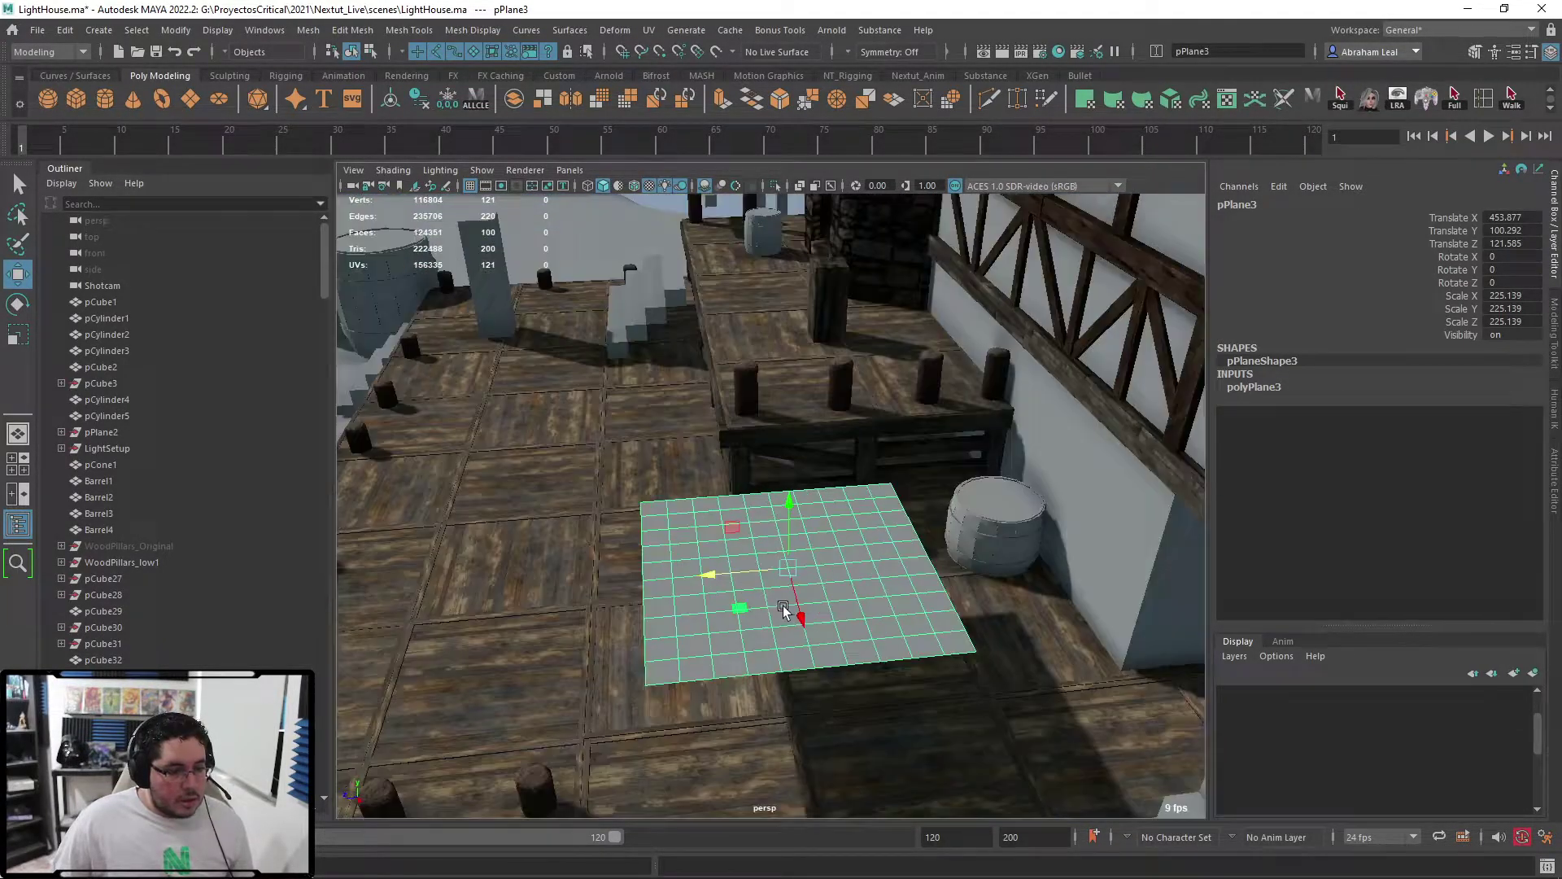
{"action": "key", "text": "r"}
{"action": "mouse_move", "coordinate": [794, 615]}
{"action": "left_mouse_down"}
{"action": "mouse_move", "coordinate": [806, 638]}
{"action": "mouse_move", "coordinate": [778, 619]}
{"action": "left_mouse_up"}
{"action": "key", "text": "w"}
{"action": "left_click_drag", "start_coordinate": [717, 575], "coordinate": [827, 567]}
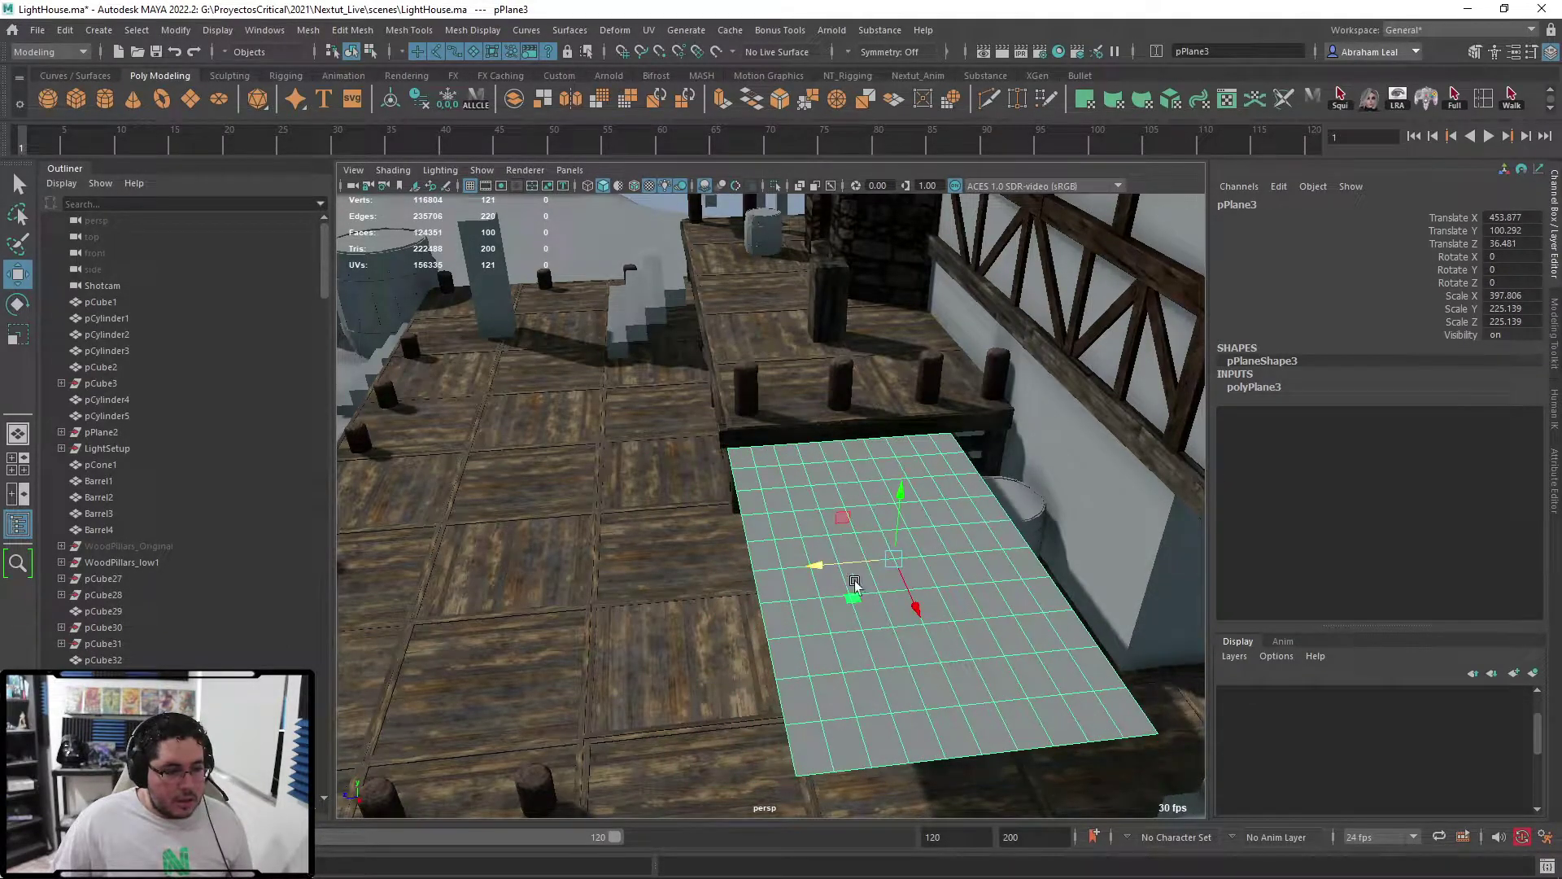
{"action": "left_click_drag", "start_coordinate": [908, 598], "coordinate": [900, 576]}
{"action": "left_click_drag", "start_coordinate": [847, 594], "coordinate": [1049, 488], "text": "alt"}
{"action": "right_click_drag", "start_coordinate": [1050, 488], "coordinate": [896, 453], "text": "alt"}
{"action": "middle_click_drag", "start_coordinate": [896, 454], "coordinate": [771, 404], "text": "alt"}
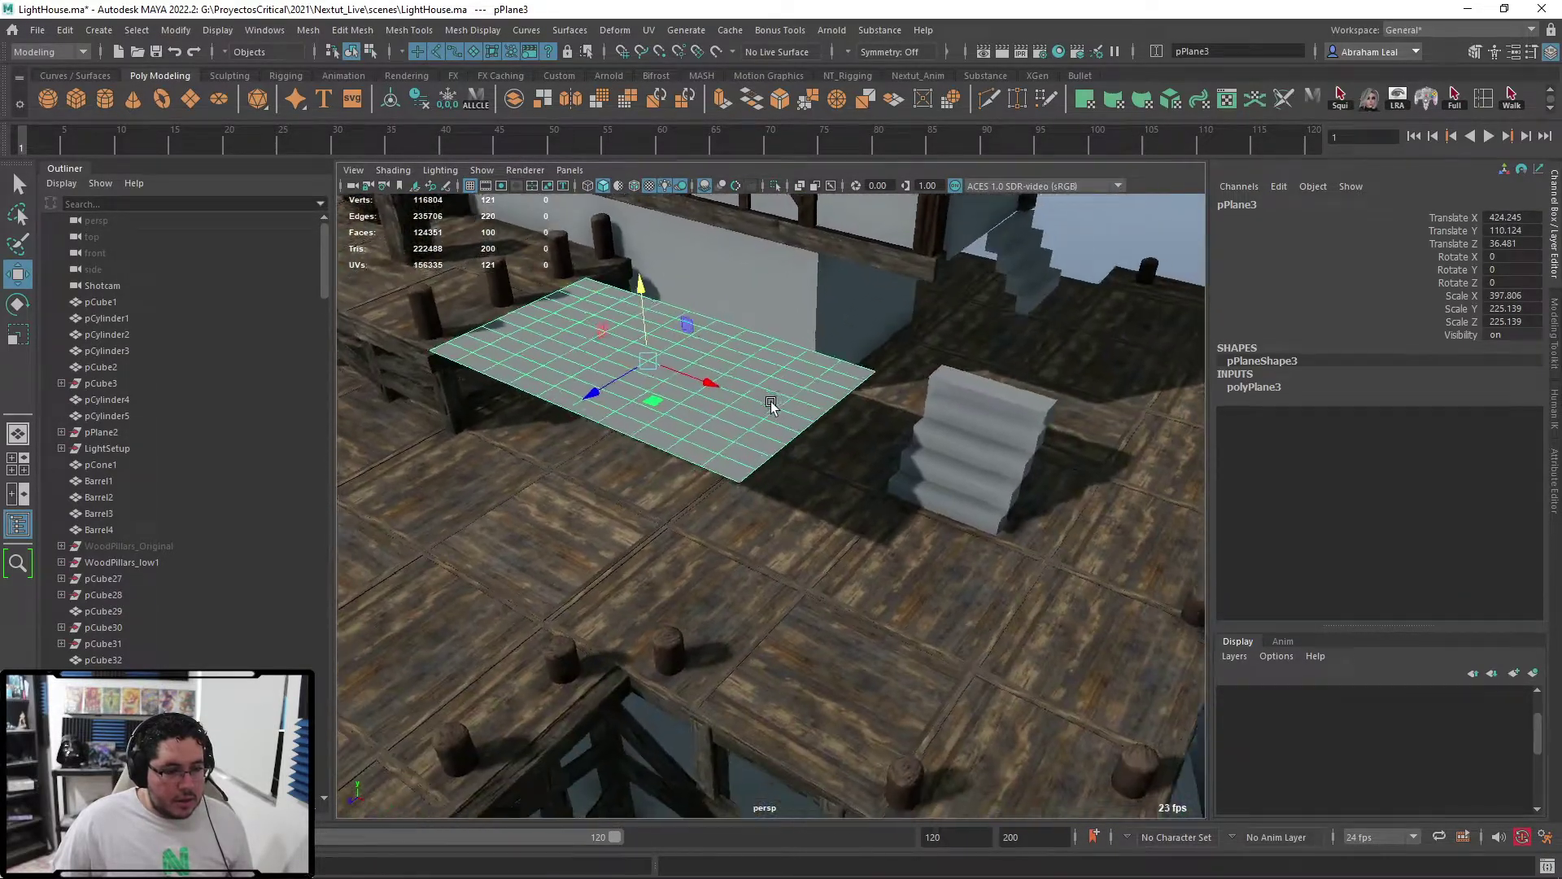
{"action": "left_click_drag", "start_coordinate": [771, 405], "coordinate": [774, 434], "text": "alt"}
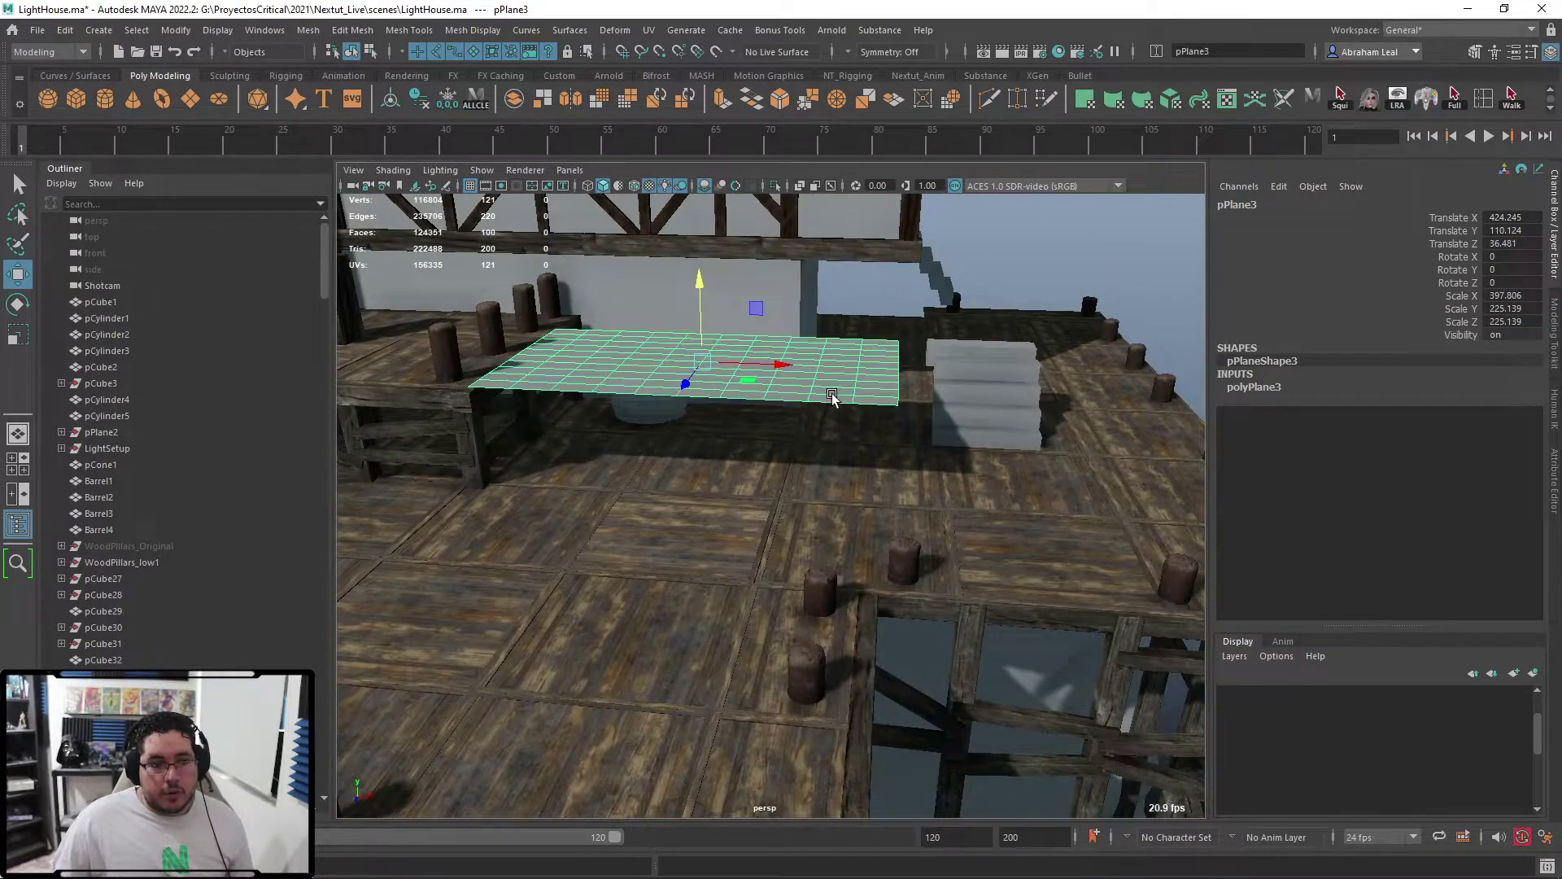
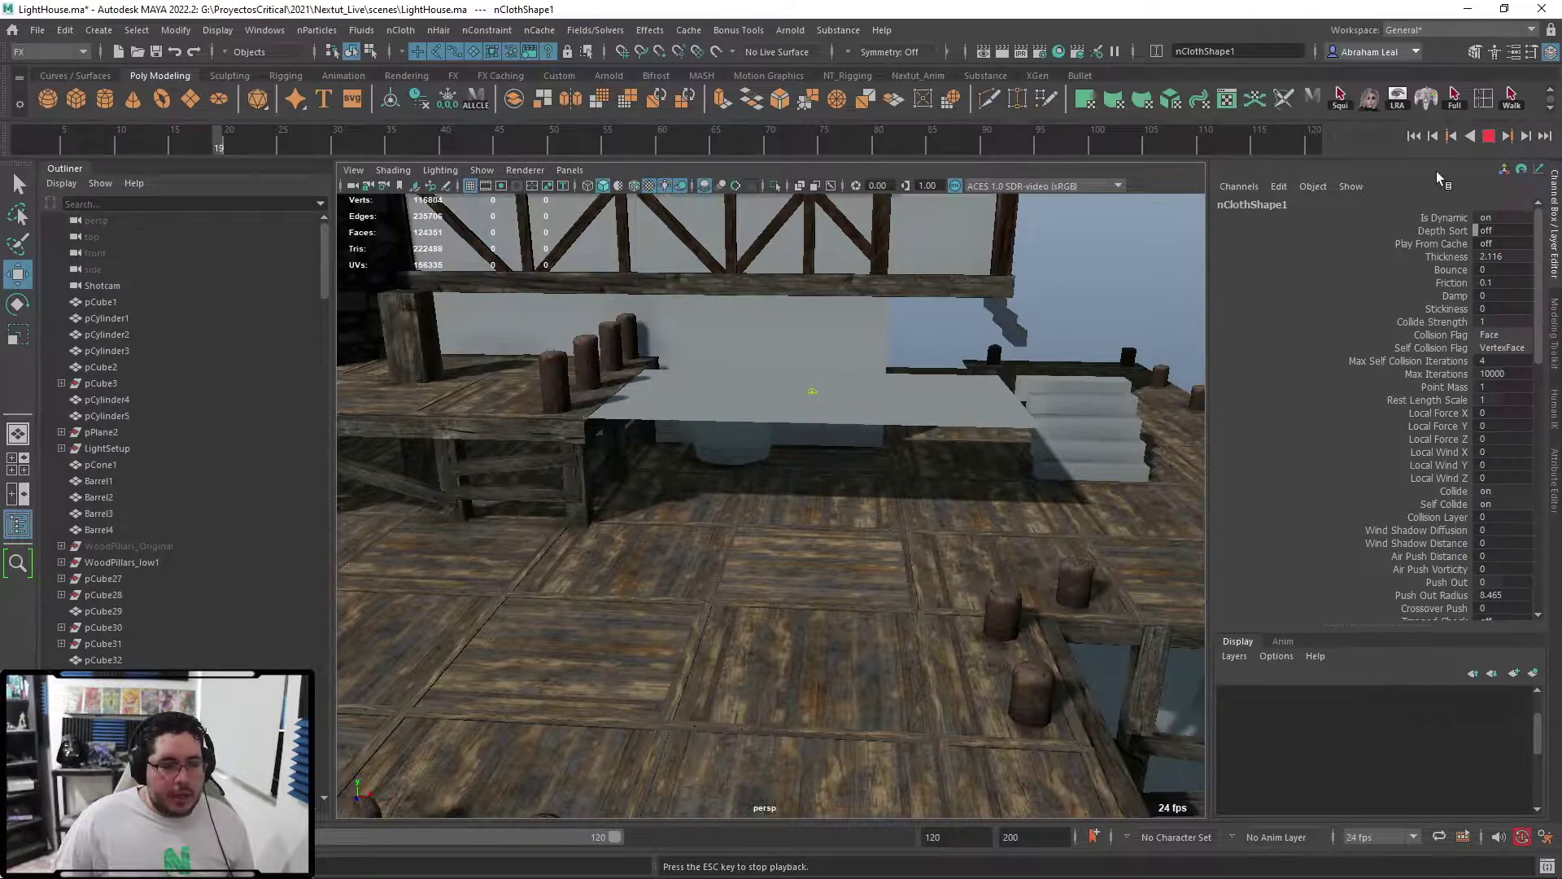
- Stop the cloth simulation playback and return to the first frame
{"action": "left_click", "coordinate": [1489, 136]}
{"action": "left_click", "coordinate": [1413, 136]}
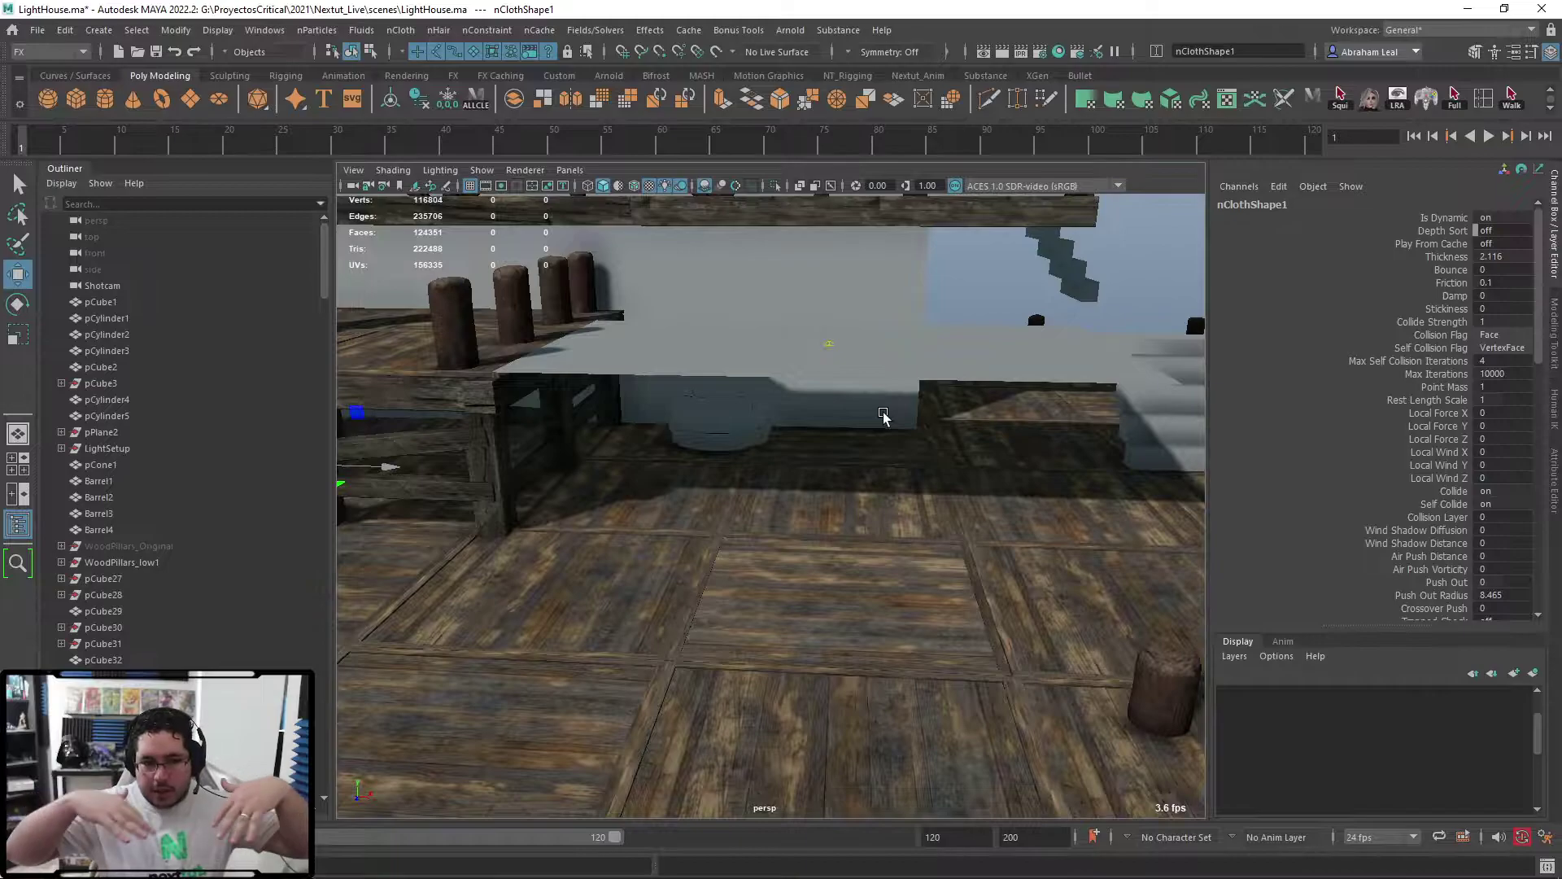
- Examine the decks, posts and cliff edge against the reference image for how and where the net should hang
{"action": "right_click_drag", "start_coordinate": [841, 430], "coordinate": [778, 432], "text": "alt"}
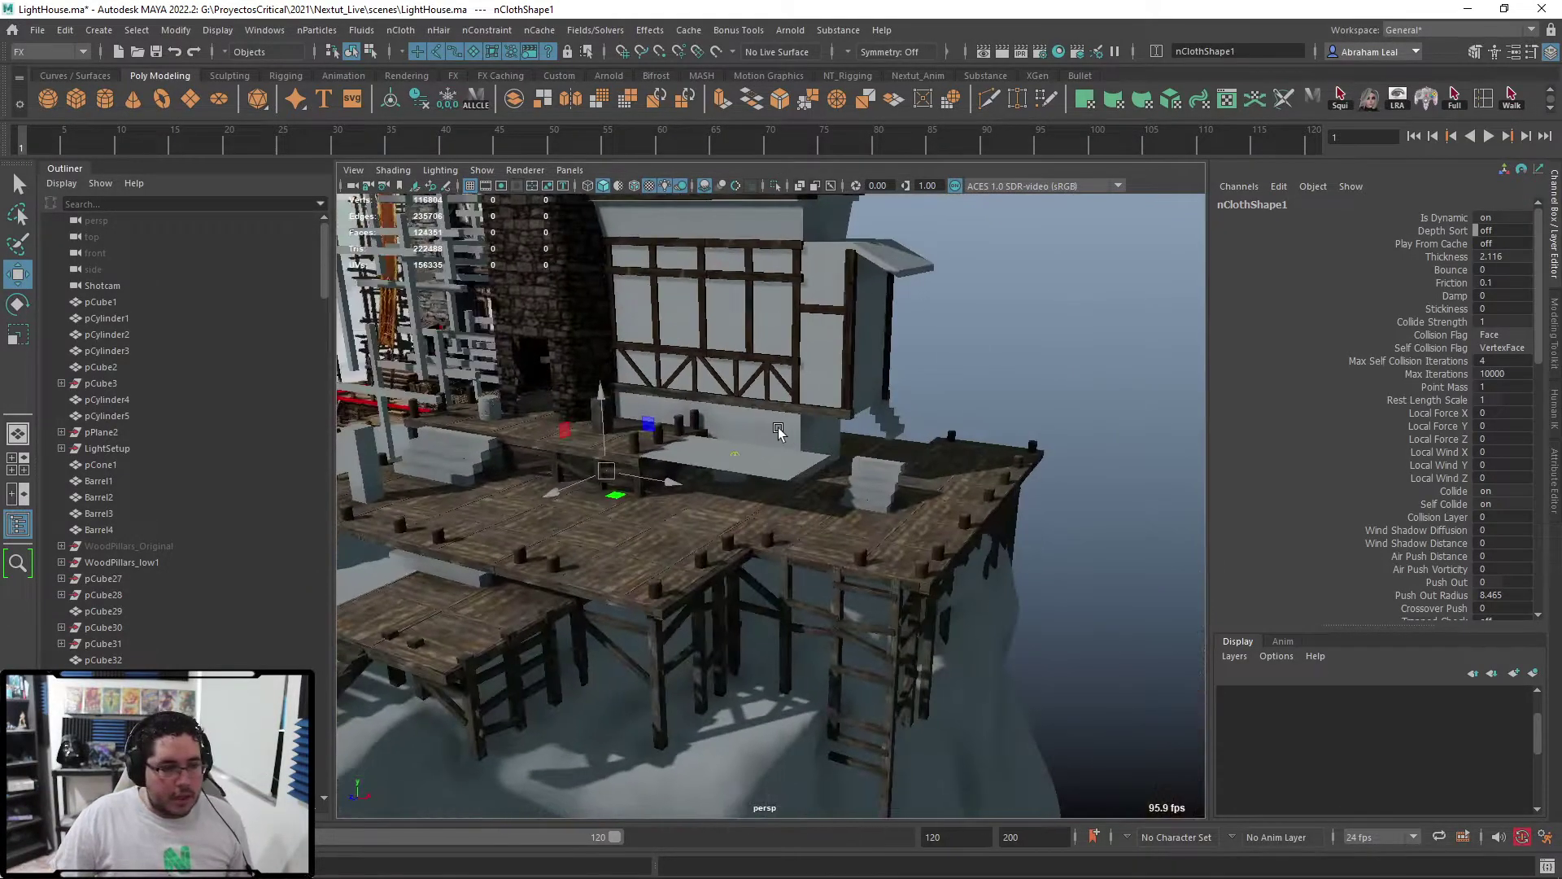
{"action": "mouse_move", "coordinate": [778, 432]}
{"action": "left_mouse_down", "text": "alt"}
{"action": "mouse_move", "coordinate": [945, 463]}
{"action": "mouse_move", "coordinate": [755, 448]}
{"action": "left_mouse_up", "text": "alt"}
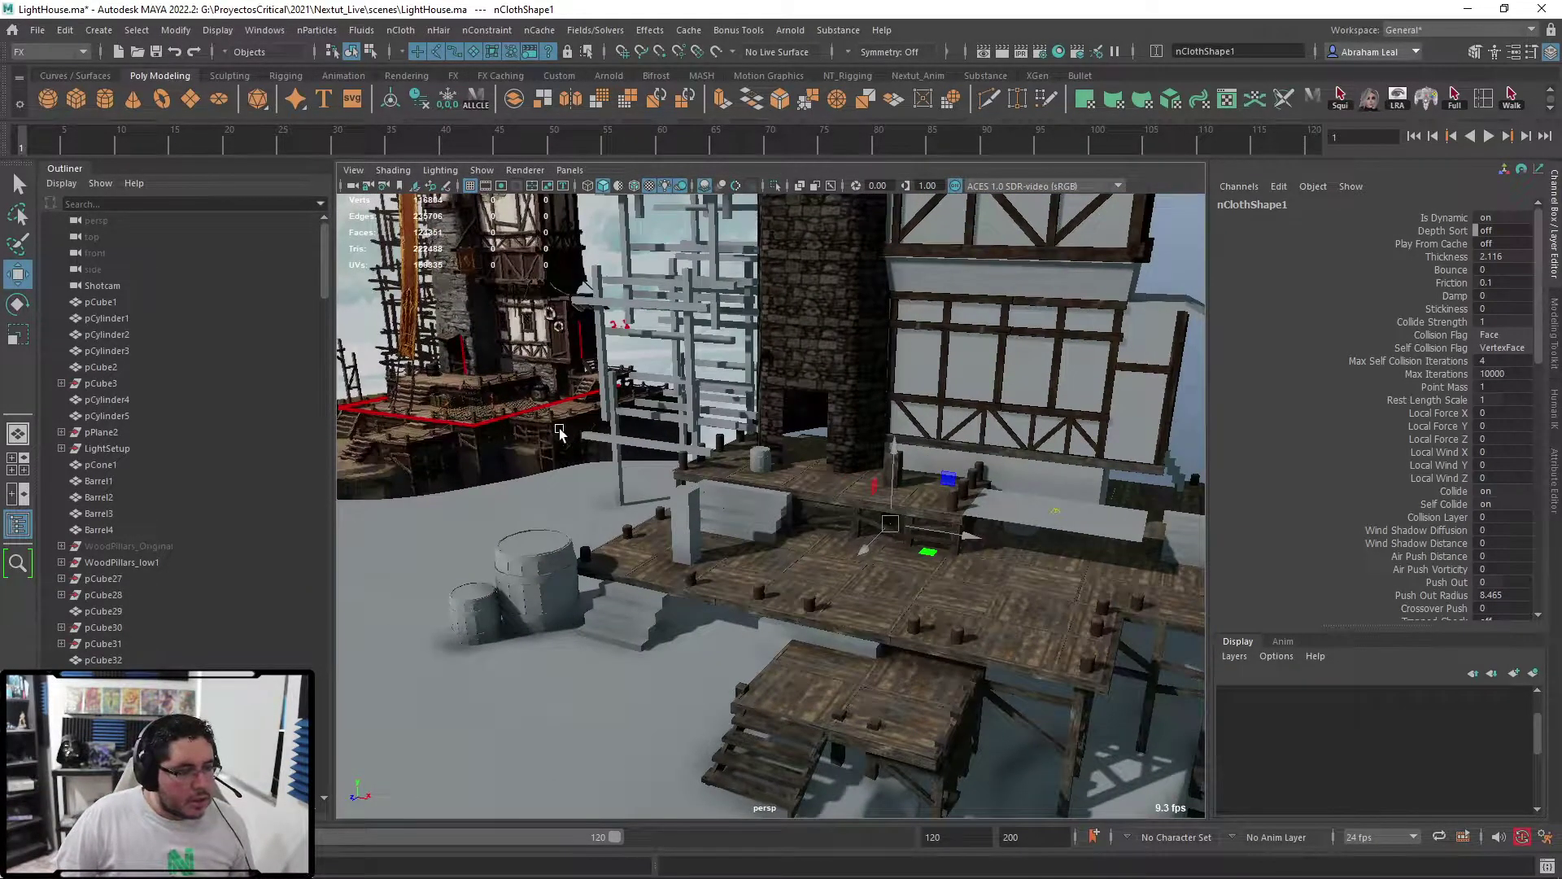
{"action": "left_click_drag", "start_coordinate": [560, 434], "coordinate": [836, 531], "text": "alt"}
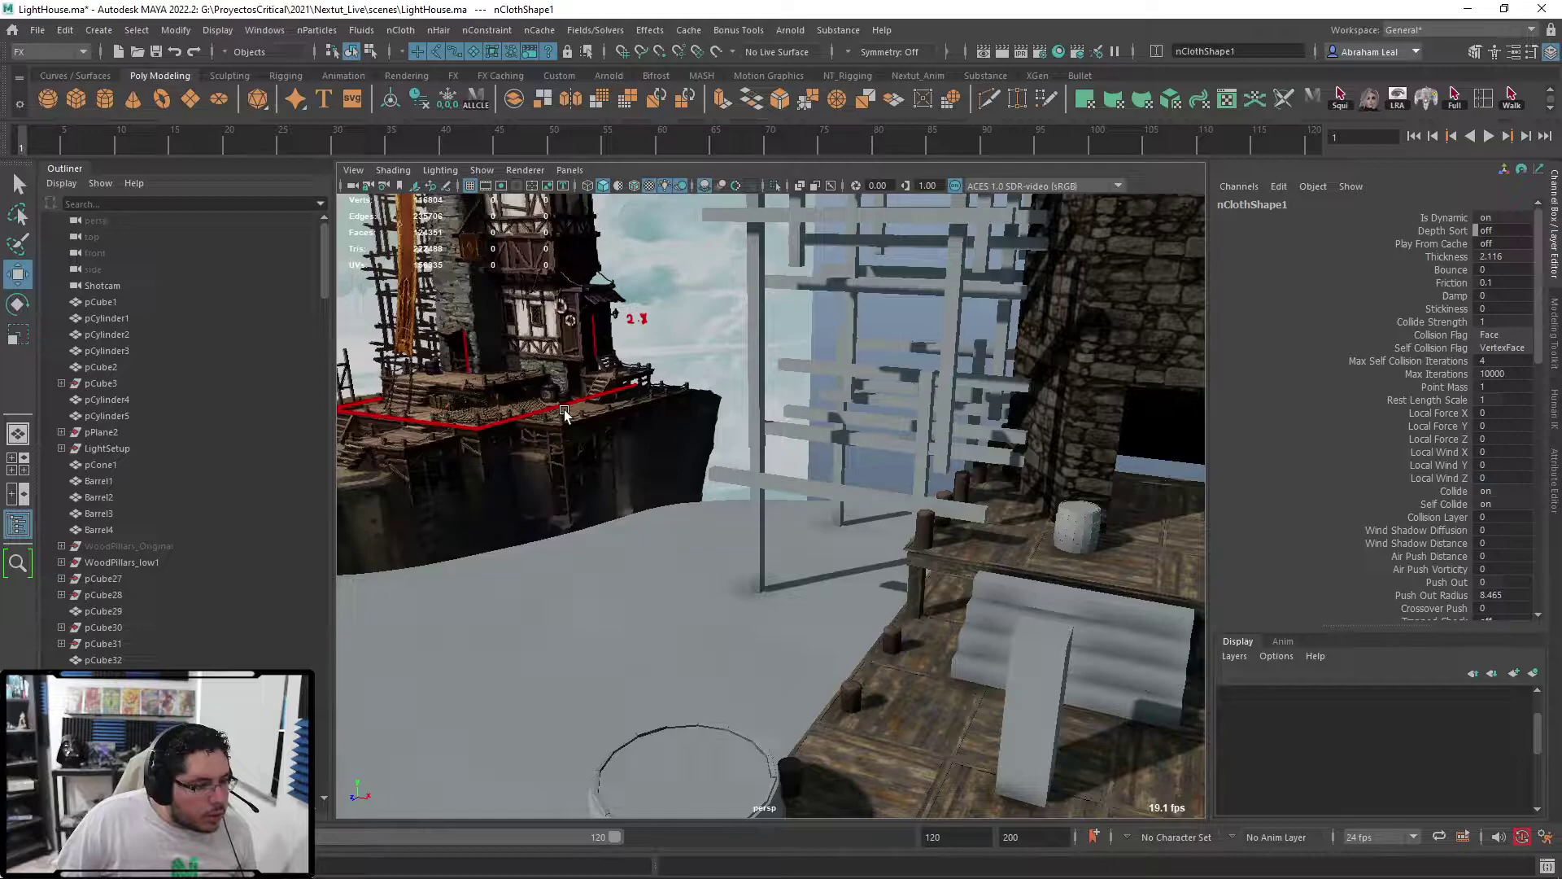
{"action": "left_click_drag", "start_coordinate": [800, 528], "coordinate": [636, 509], "text": "alt"}
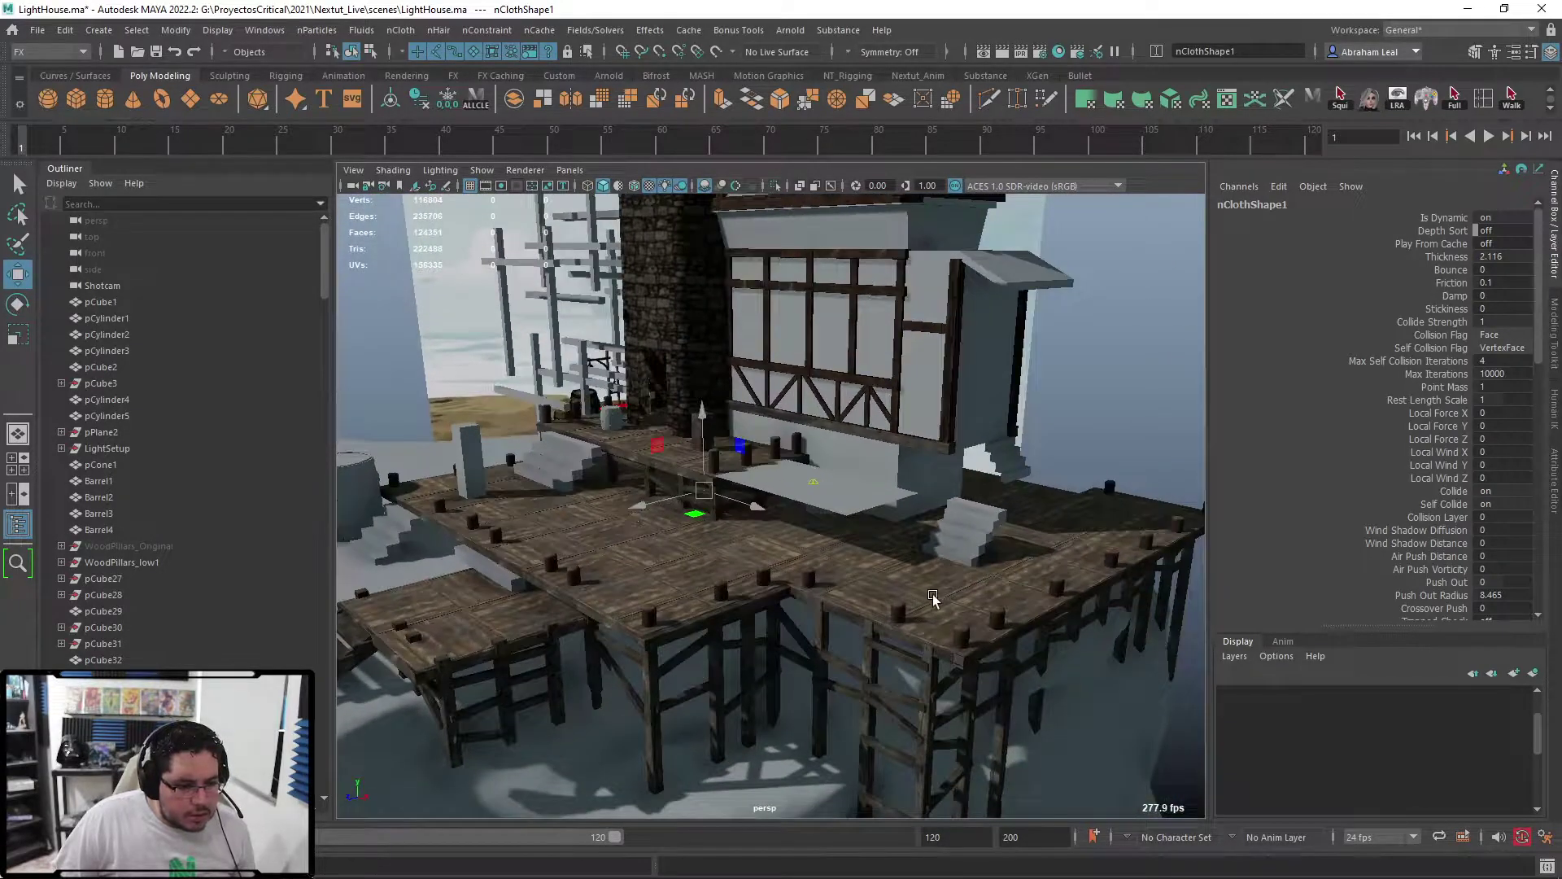
{"action": "left_click_drag", "start_coordinate": [933, 594], "coordinate": [682, 492], "text": "alt"}
{"action": "right_click_drag", "start_coordinate": [449, 419], "coordinate": [602, 453], "text": "alt"}
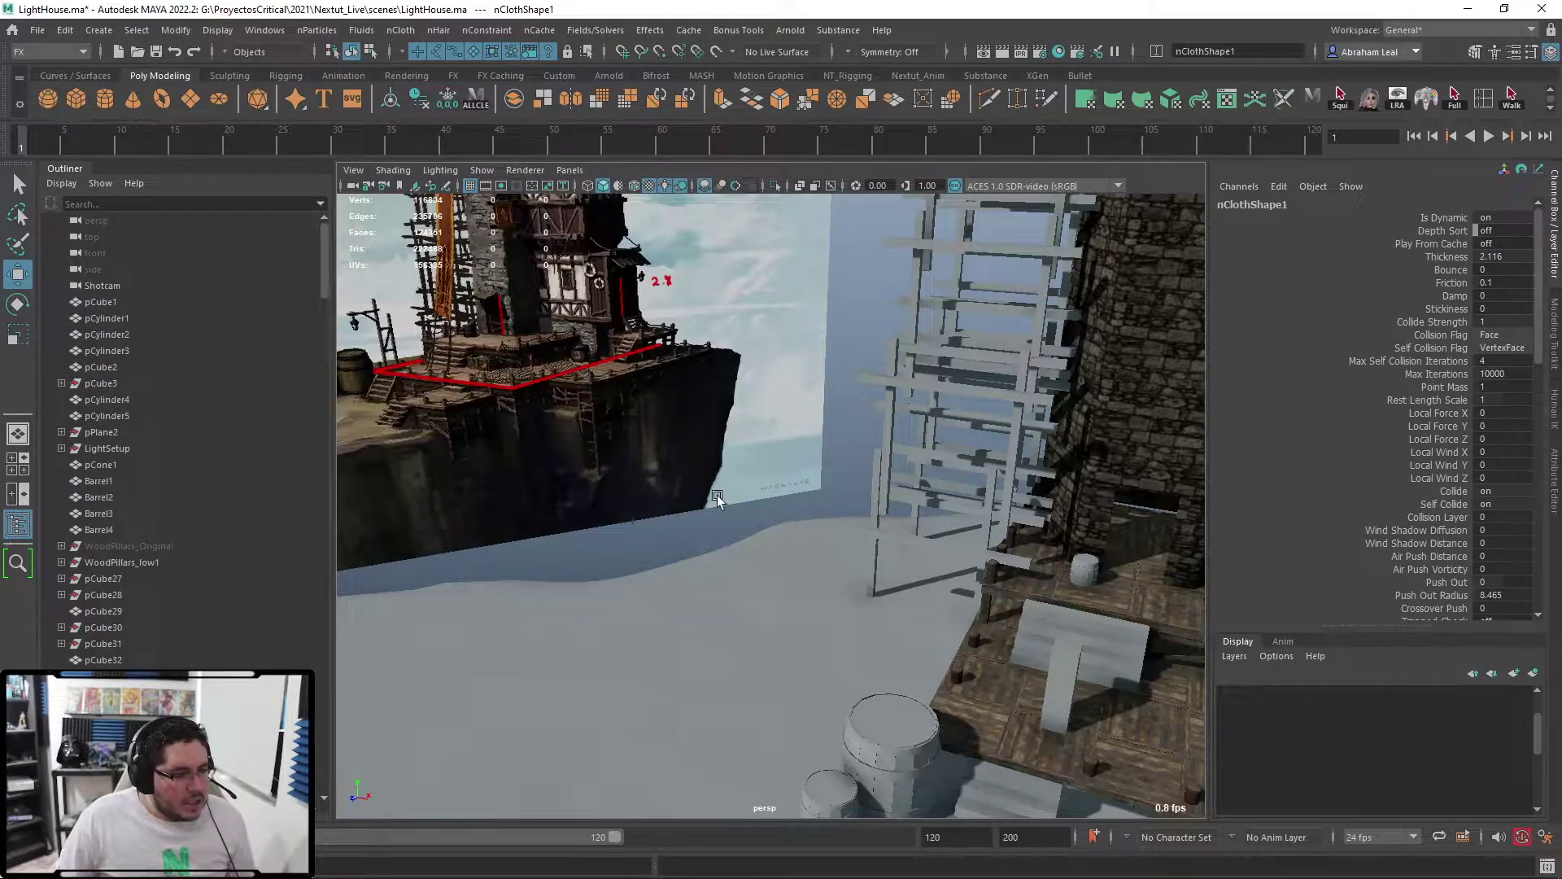
{"action": "middle_click_drag", "start_coordinate": [782, 525], "coordinate": [541, 436], "text": "alt"}
{"action": "middle_click_drag", "start_coordinate": [791, 497], "coordinate": [639, 460], "text": "alt"}
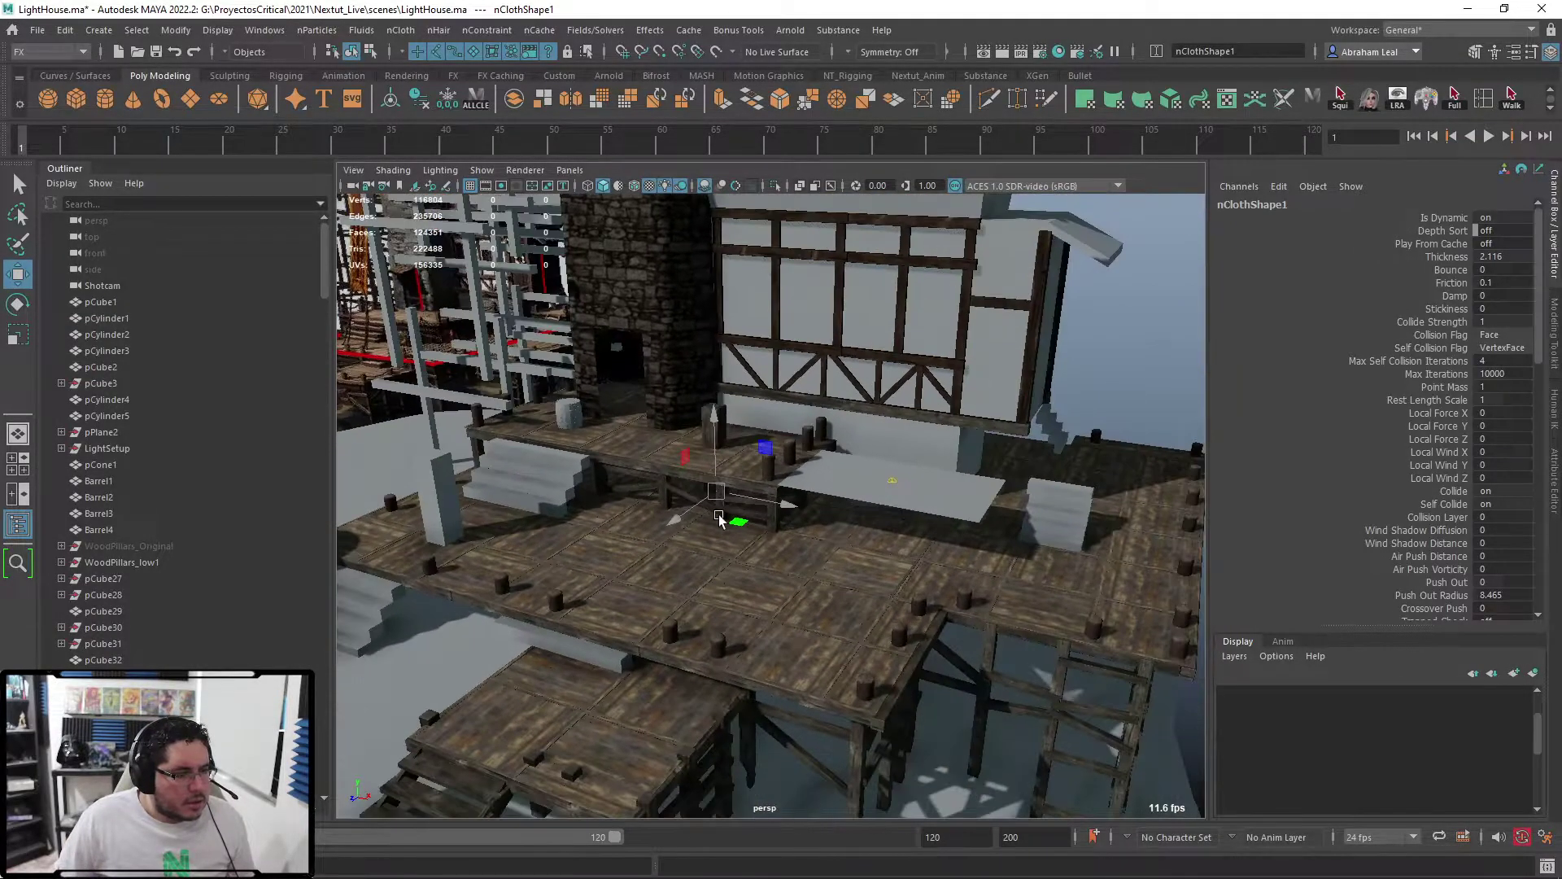
{"action": "middle_click_drag", "start_coordinate": [718, 513], "coordinate": [562, 457], "text": "alt"}
{"action": "right_click_drag", "start_coordinate": [561, 457], "coordinate": [734, 498], "text": "alt"}
{"action": "left_click_drag", "start_coordinate": [735, 497], "coordinate": [530, 369], "text": "alt"}
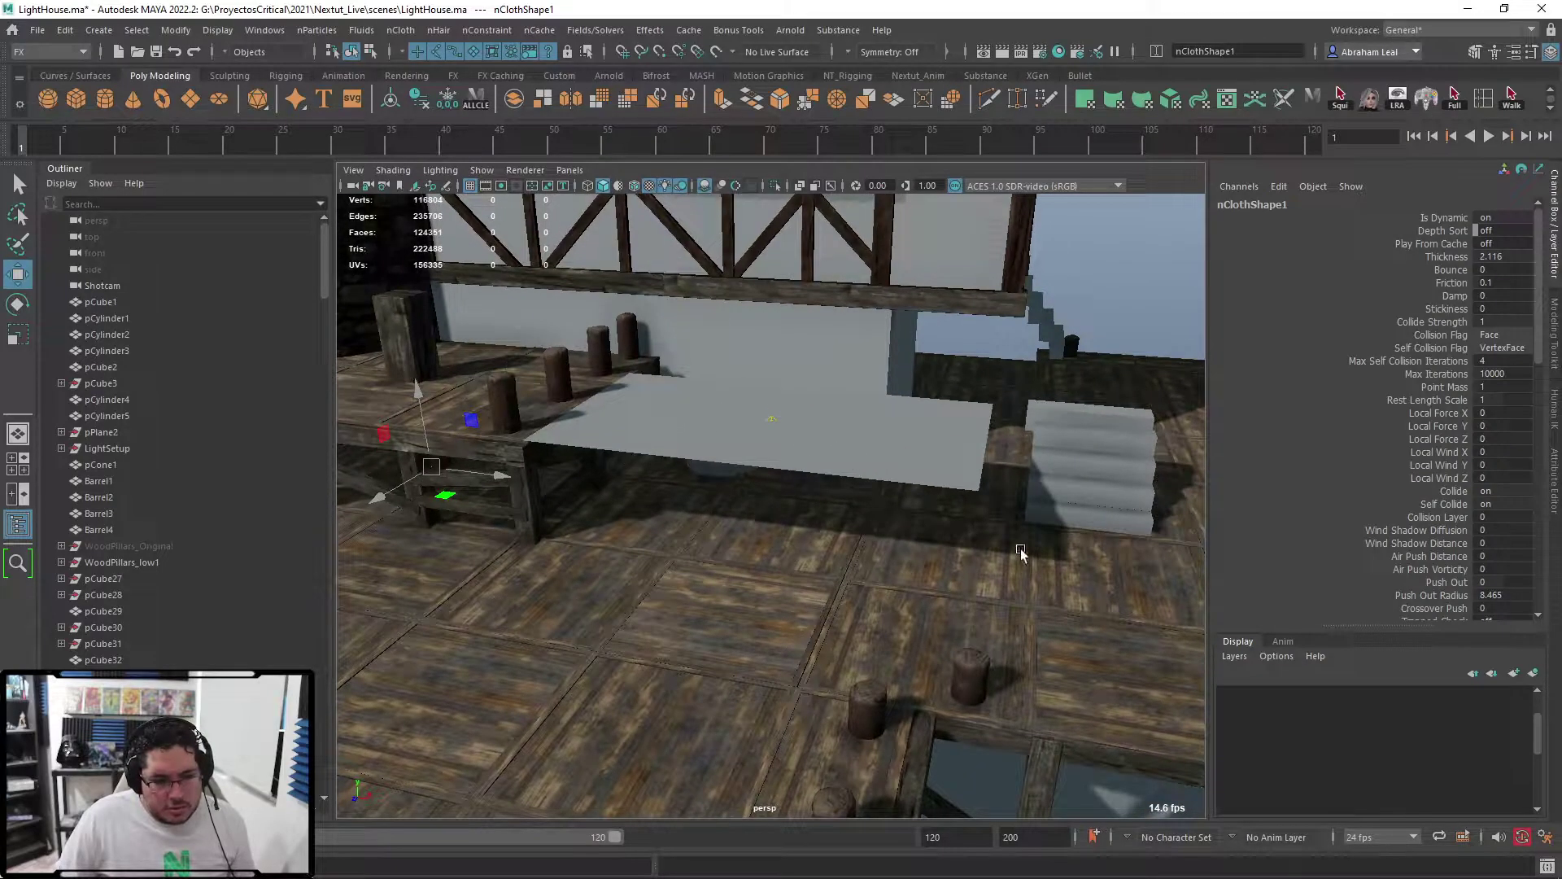
{"action": "right_click_drag", "start_coordinate": [1021, 548], "coordinate": [812, 529], "text": "alt"}
{"action": "left_click_drag", "start_coordinate": [812, 529], "coordinate": [738, 495], "text": "alt"}
- Isolate the cloth plane, pin its edge vertices beside the raised deck with a Transform Constraint, and show the full scene again
{"action": "left_click", "coordinate": [705, 480]}
{"action": "right_click_drag", "start_coordinate": [705, 480], "coordinate": [760, 530], "text": "alt"}
{"action": "left_click_drag", "start_coordinate": [760, 530], "coordinate": [747, 481], "text": "alt"}
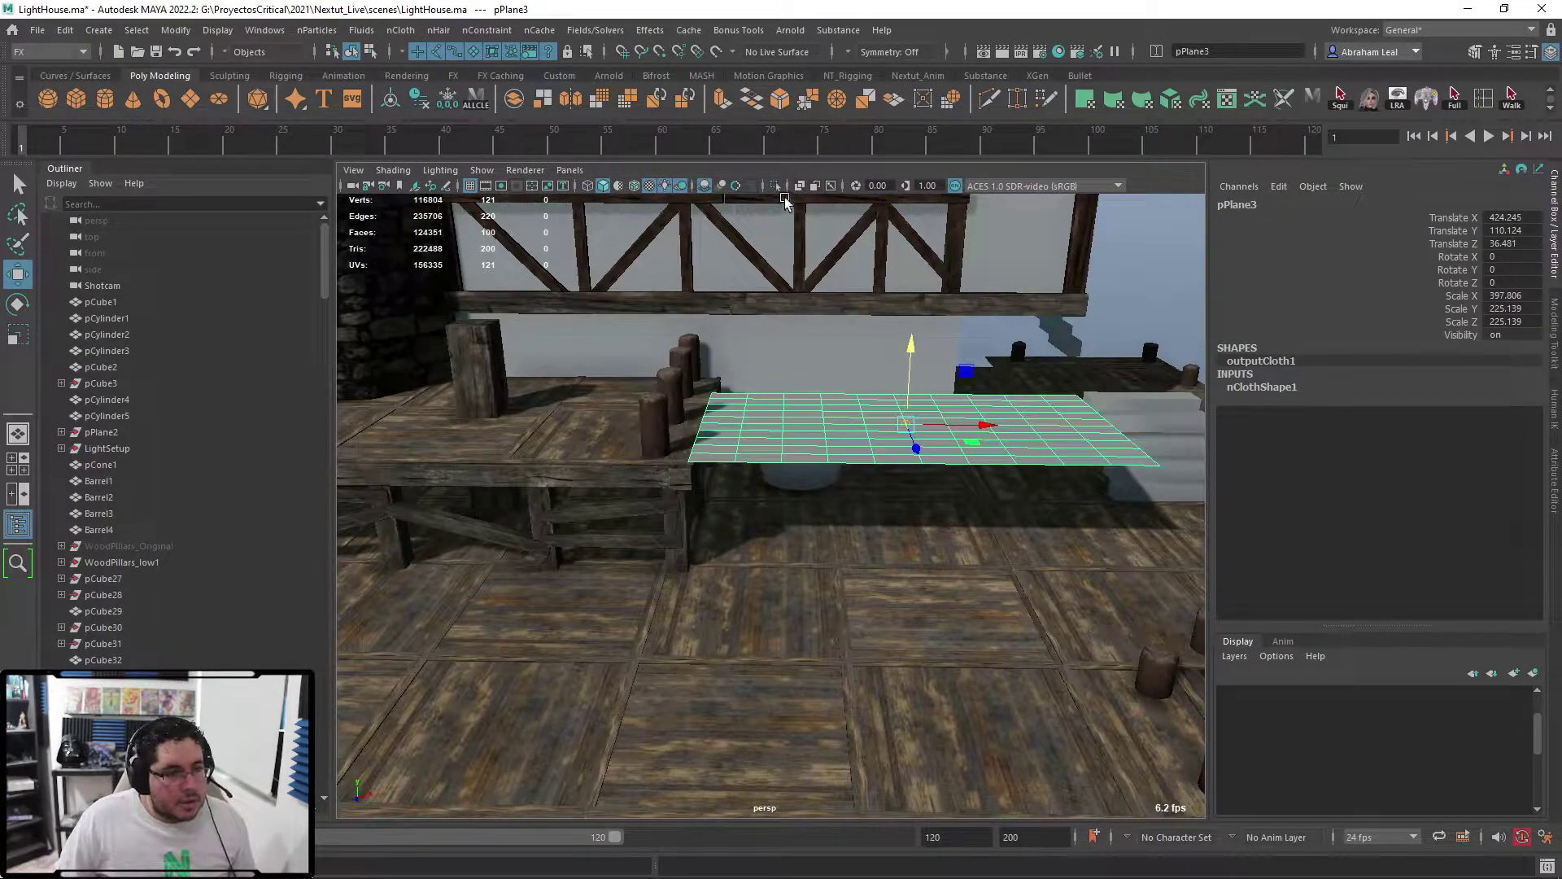
{"action": "left_click", "coordinate": [776, 185]}
{"action": "right_click_drag", "start_coordinate": [761, 342], "coordinate": [671, 324]}
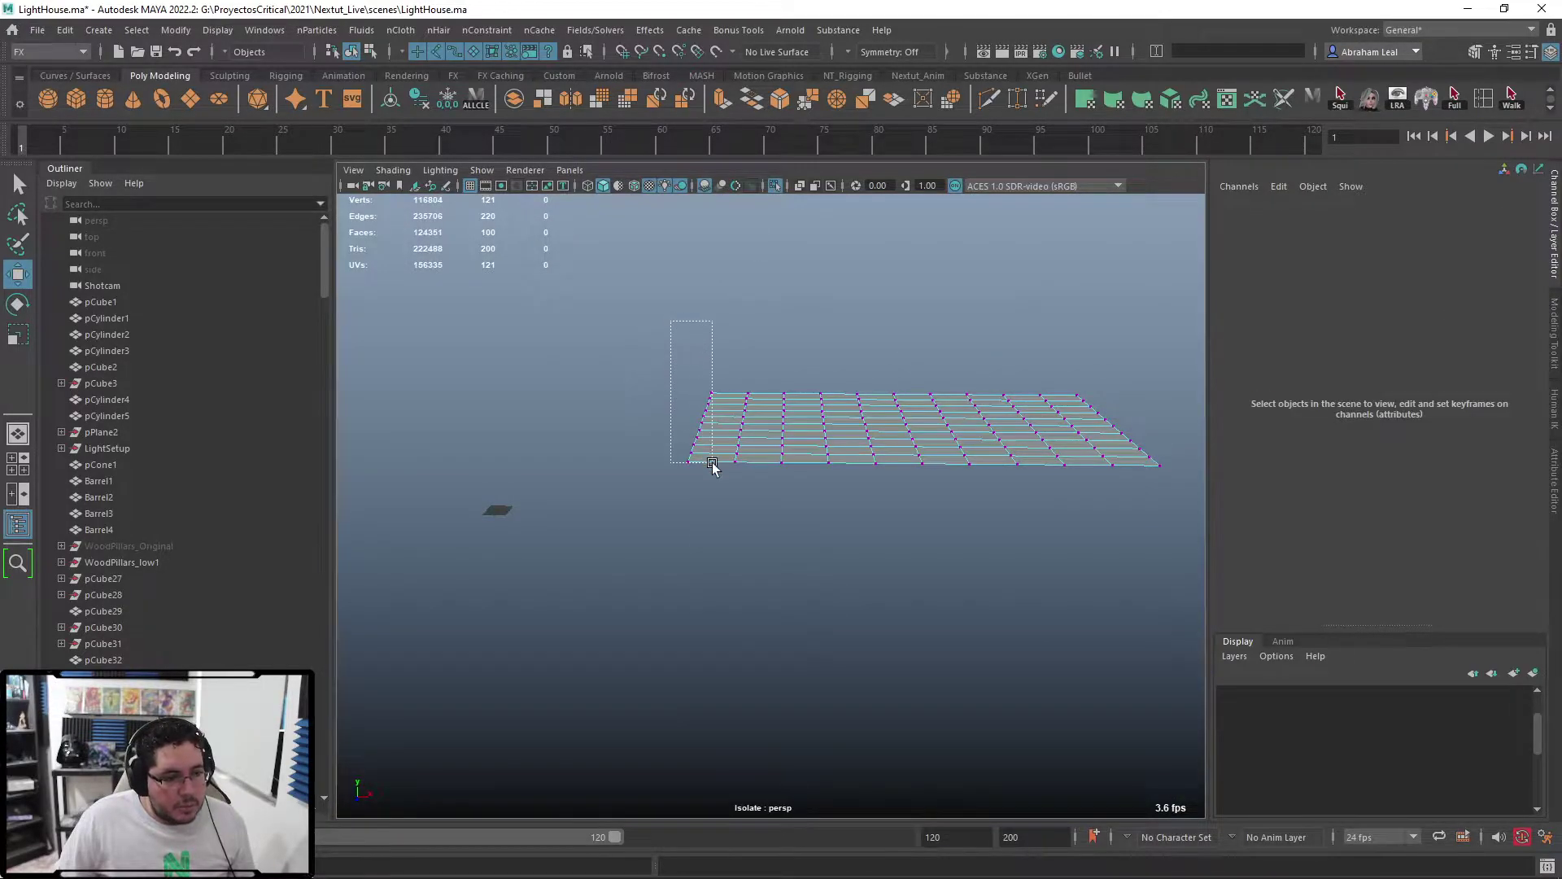
{"action": "left_click_drag", "start_coordinate": [713, 464], "coordinate": [716, 467]}
{"action": "left_click", "coordinate": [480, 30]}
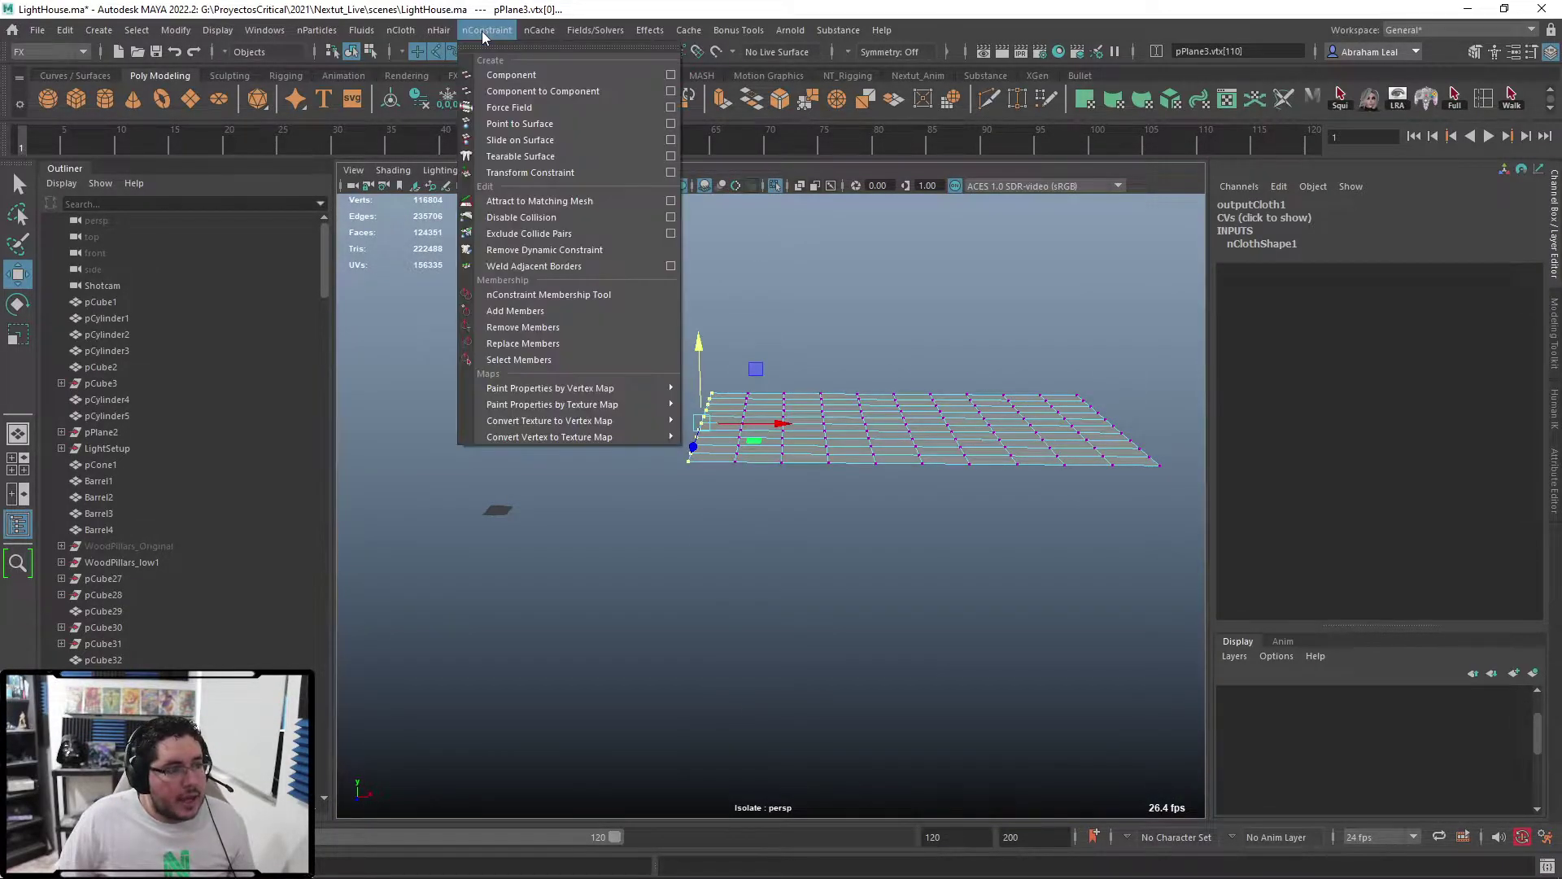
{"action": "left_click", "coordinate": [524, 172]}
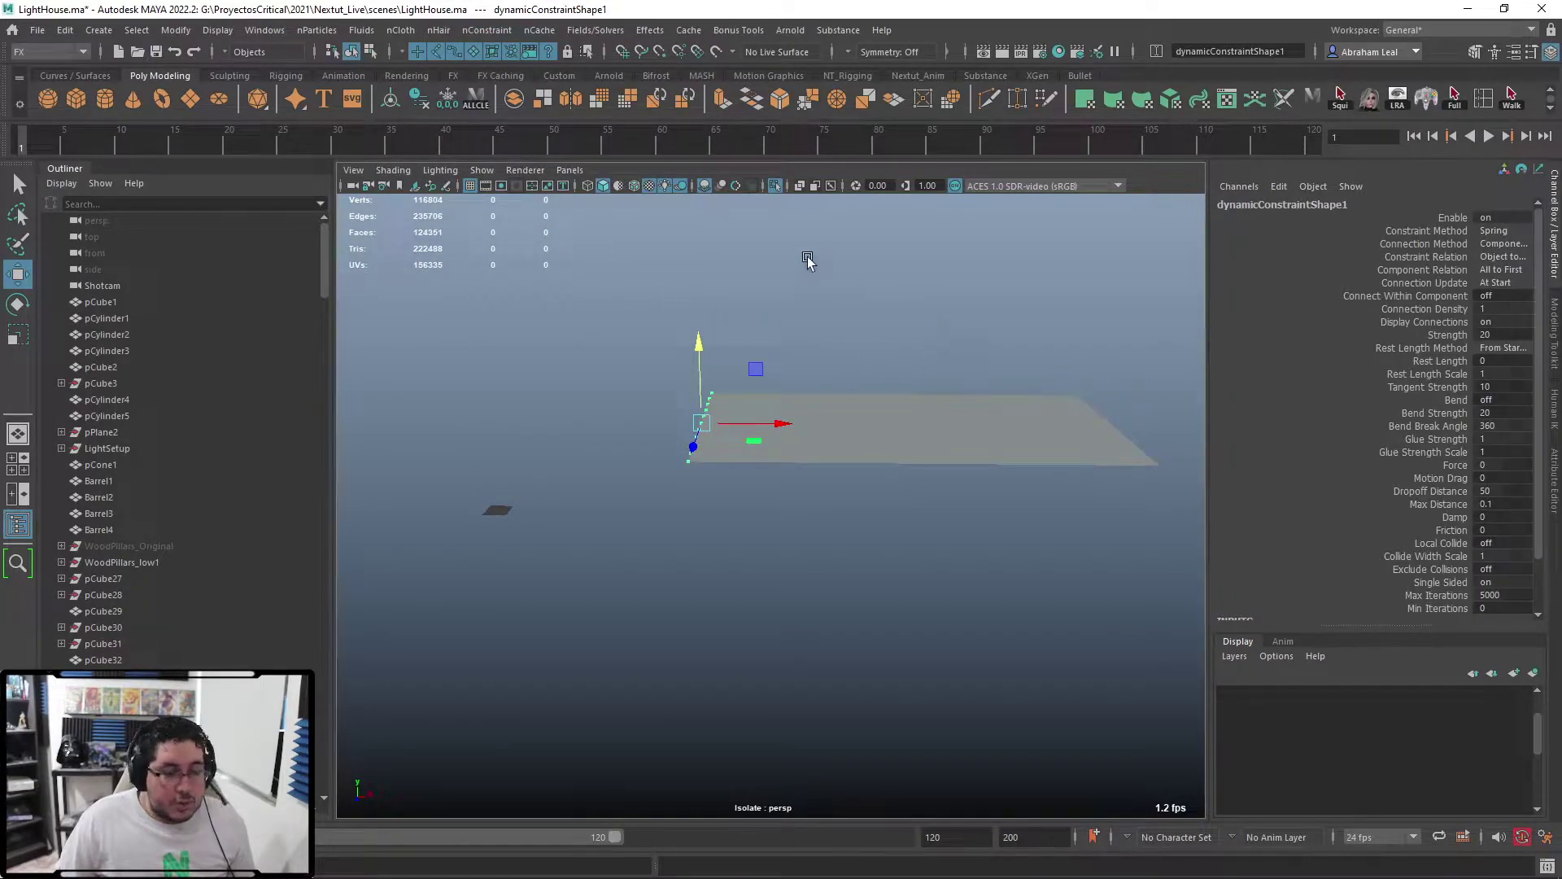
{"action": "left_click", "coordinate": [776, 187]}
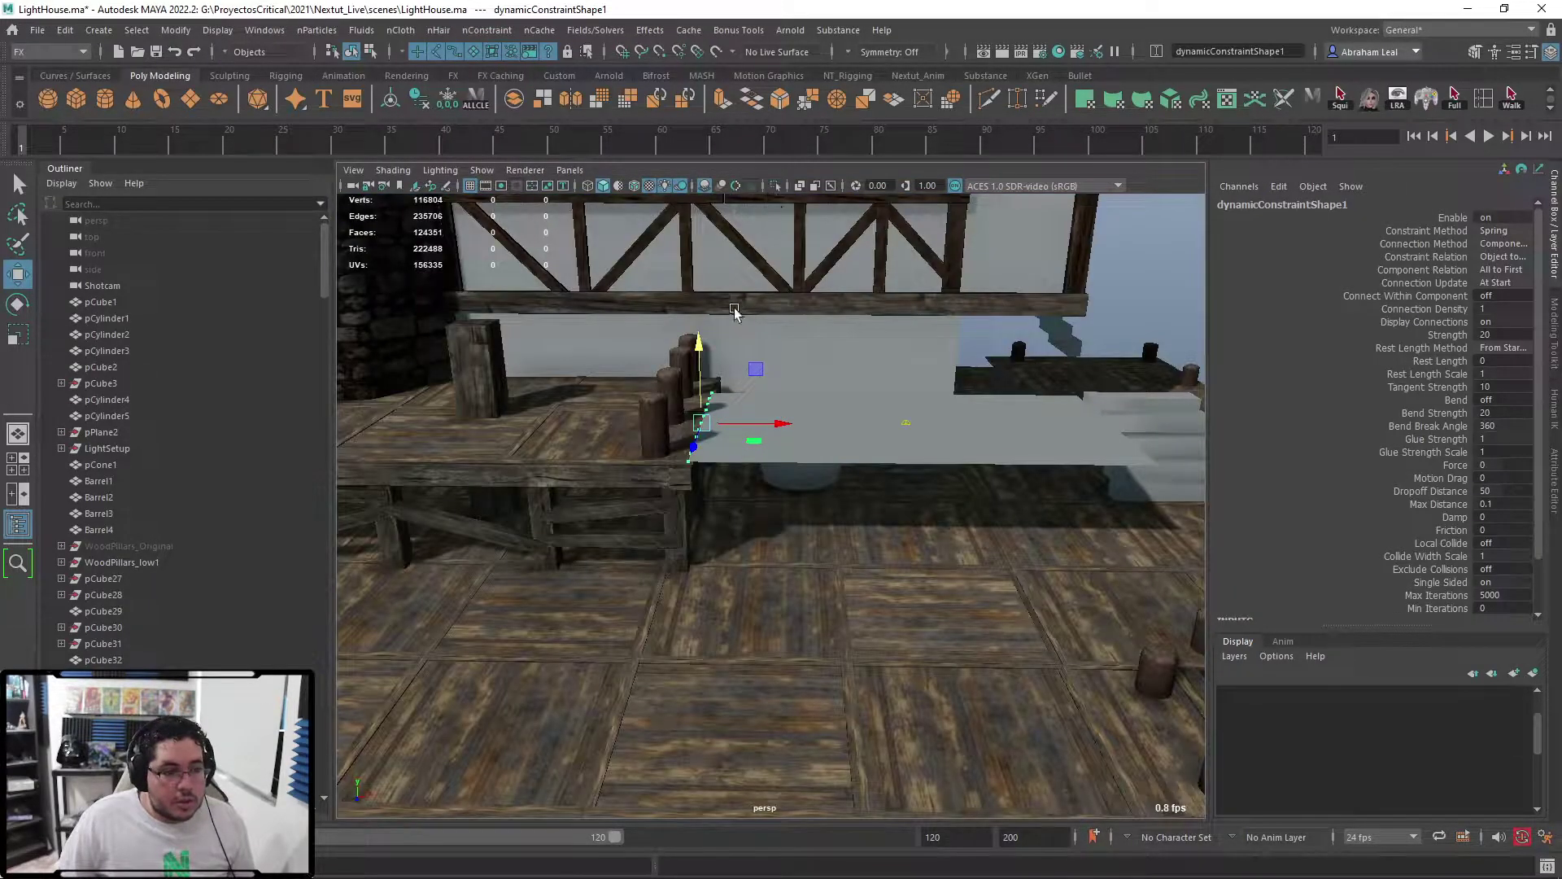
- Play the simulation briefly to check how the cloth pinned at the raised deck behaves, and stop it
{"action": "left_click", "coordinate": [1118, 284]}
{"action": "scroll", "coordinate": [352, 543], "scroll_direction": "down", "scroll_amount": 20}
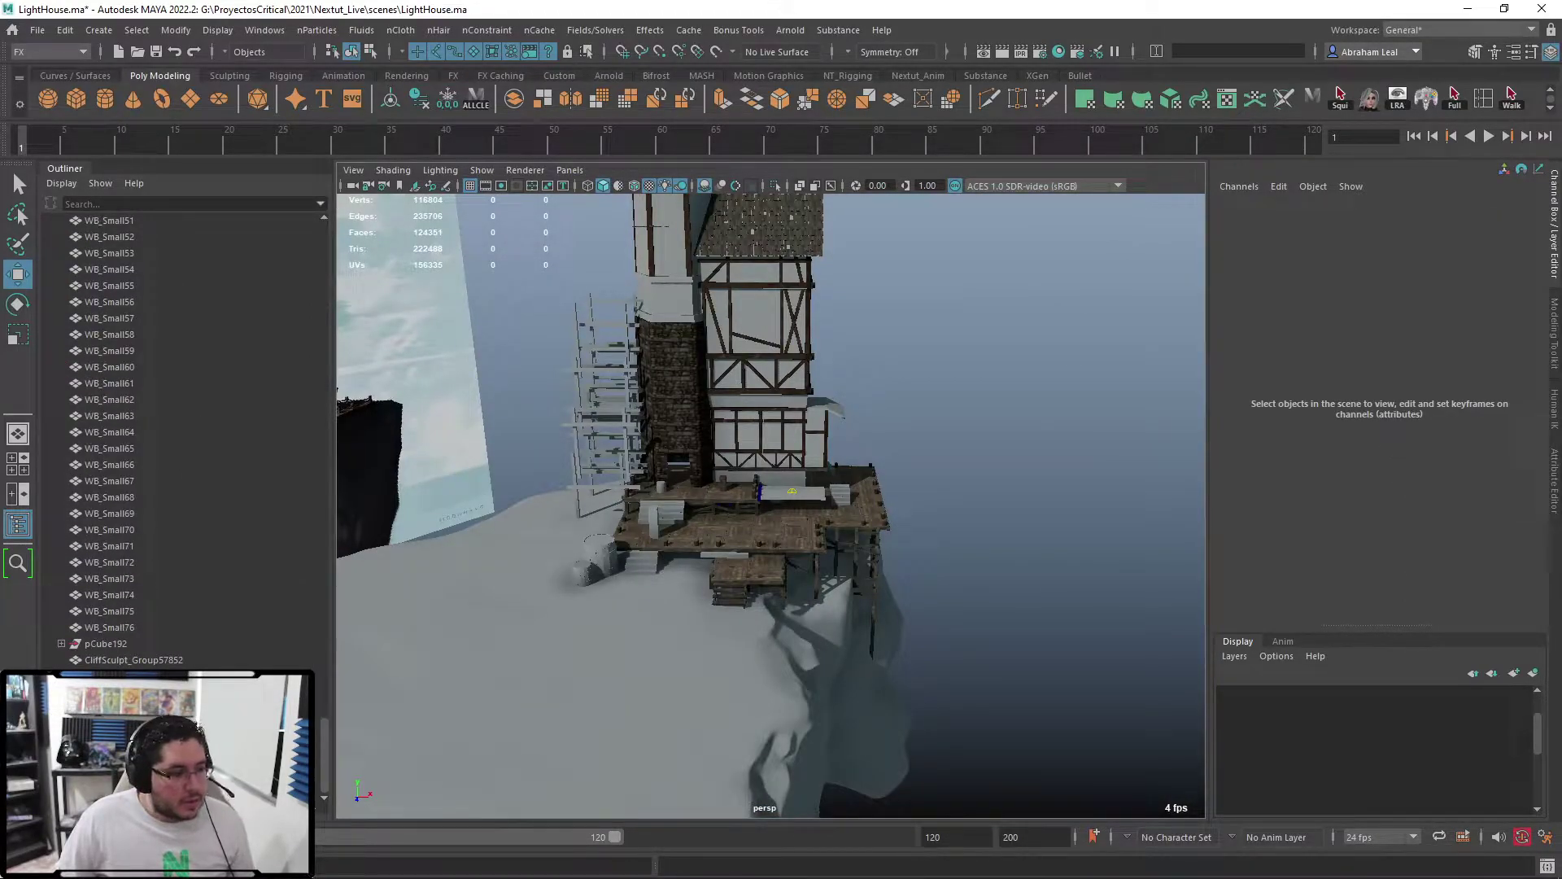
{"action": "right_click_drag", "start_coordinate": [539, 498], "coordinate": [1003, 550], "text": "alt"}
{"action": "left_click_drag", "start_coordinate": [1151, 311], "coordinate": [1356, 243], "text": "alt"}
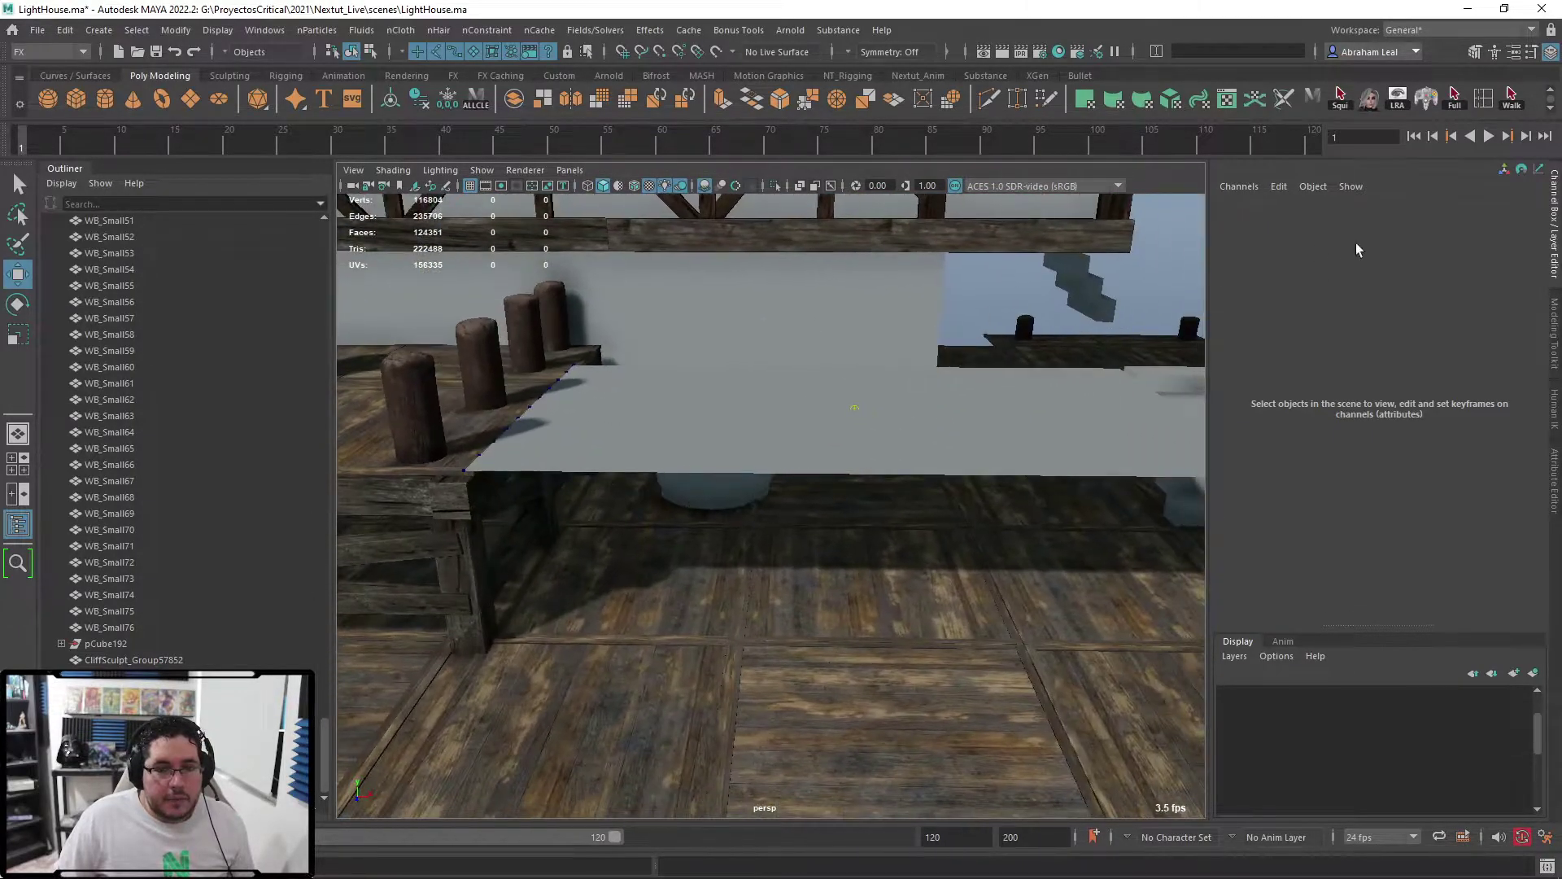
{"action": "left_click", "coordinate": [1488, 136]}
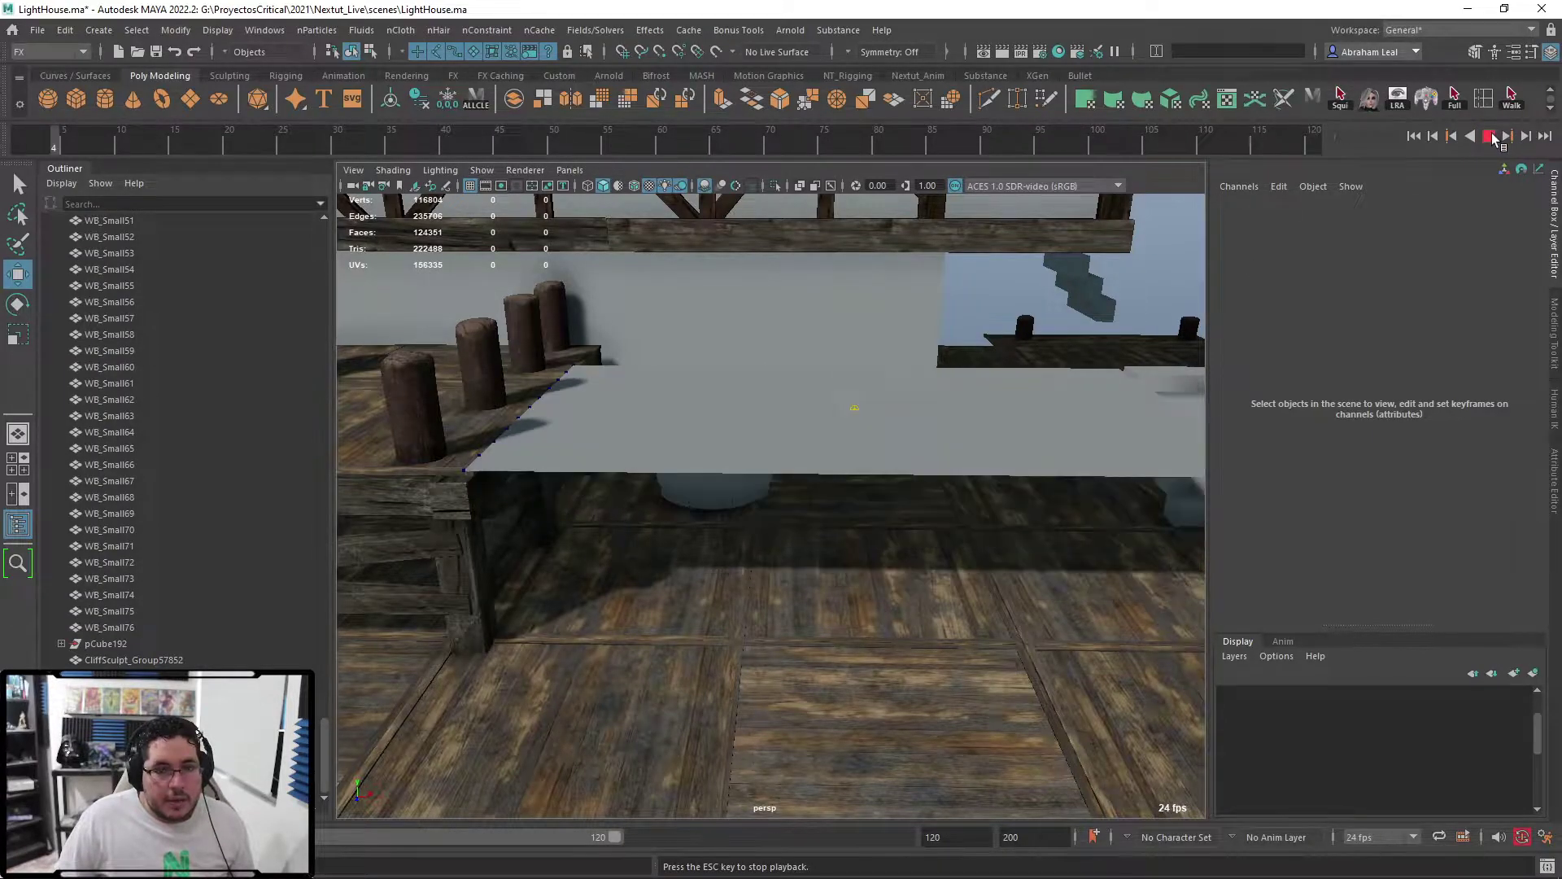
{"action": "key", "text": "Escape"}
- Add a polygon plane over the lower deck at about X 481, Y 6.5, scaled to about 527 in X and 616 in Z
{"action": "middle_click_drag", "start_coordinate": [1088, 380], "coordinate": [936, 394], "text": "alt"}
{"action": "scroll", "coordinate": [936, 394], "scroll_direction": "down", "scroll_amount": 5}
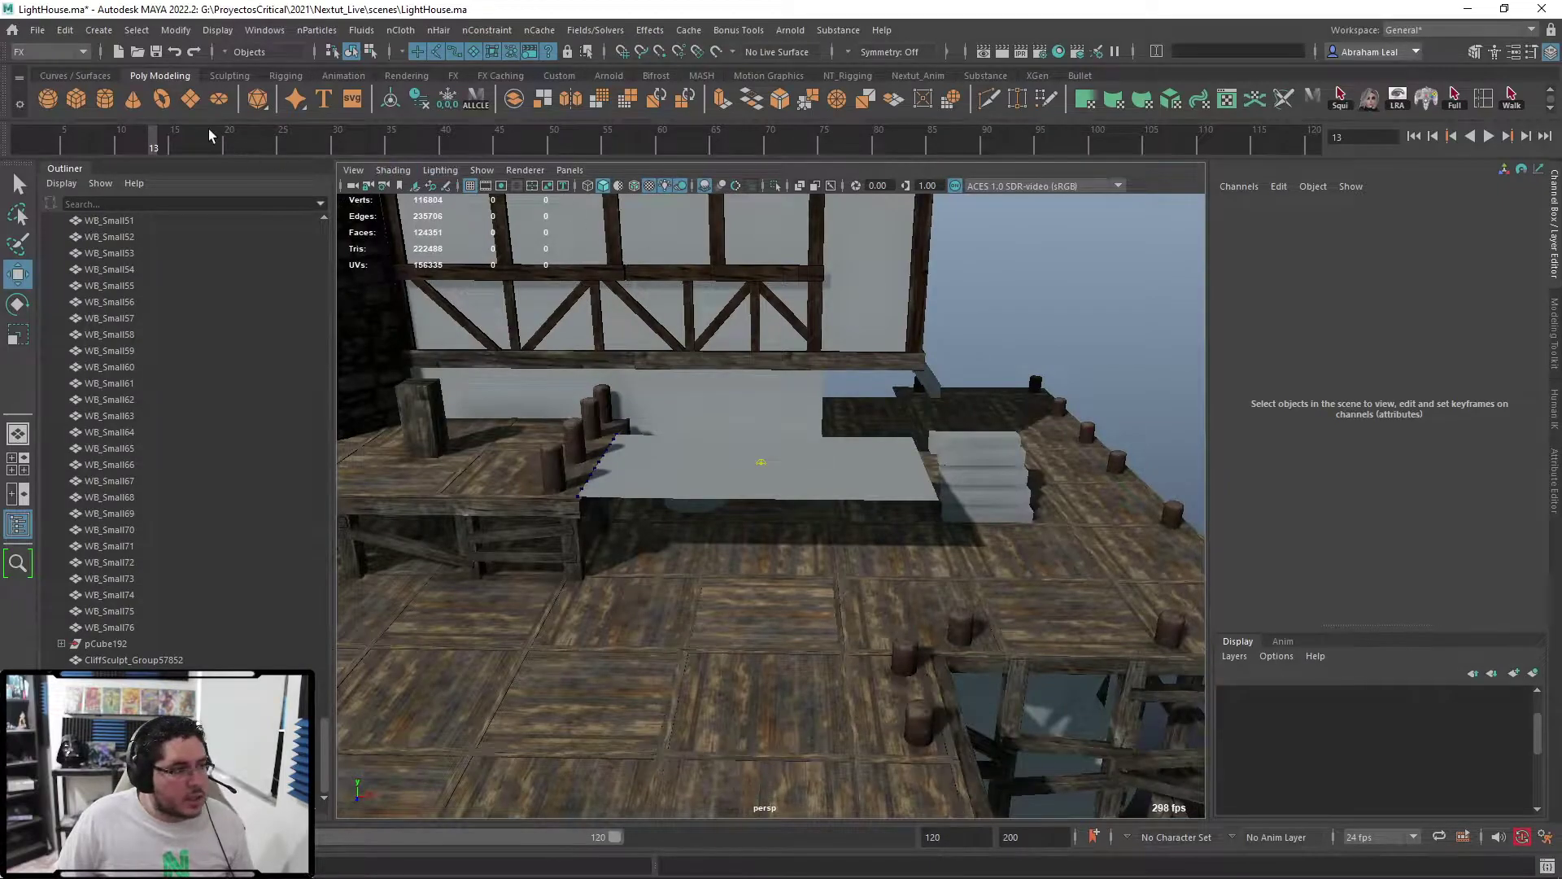
{"action": "key", "text": "r"}
{"action": "left_click_drag", "start_coordinate": [444, 530], "coordinate": [878, 582]}
{"action": "key", "text": "w"}
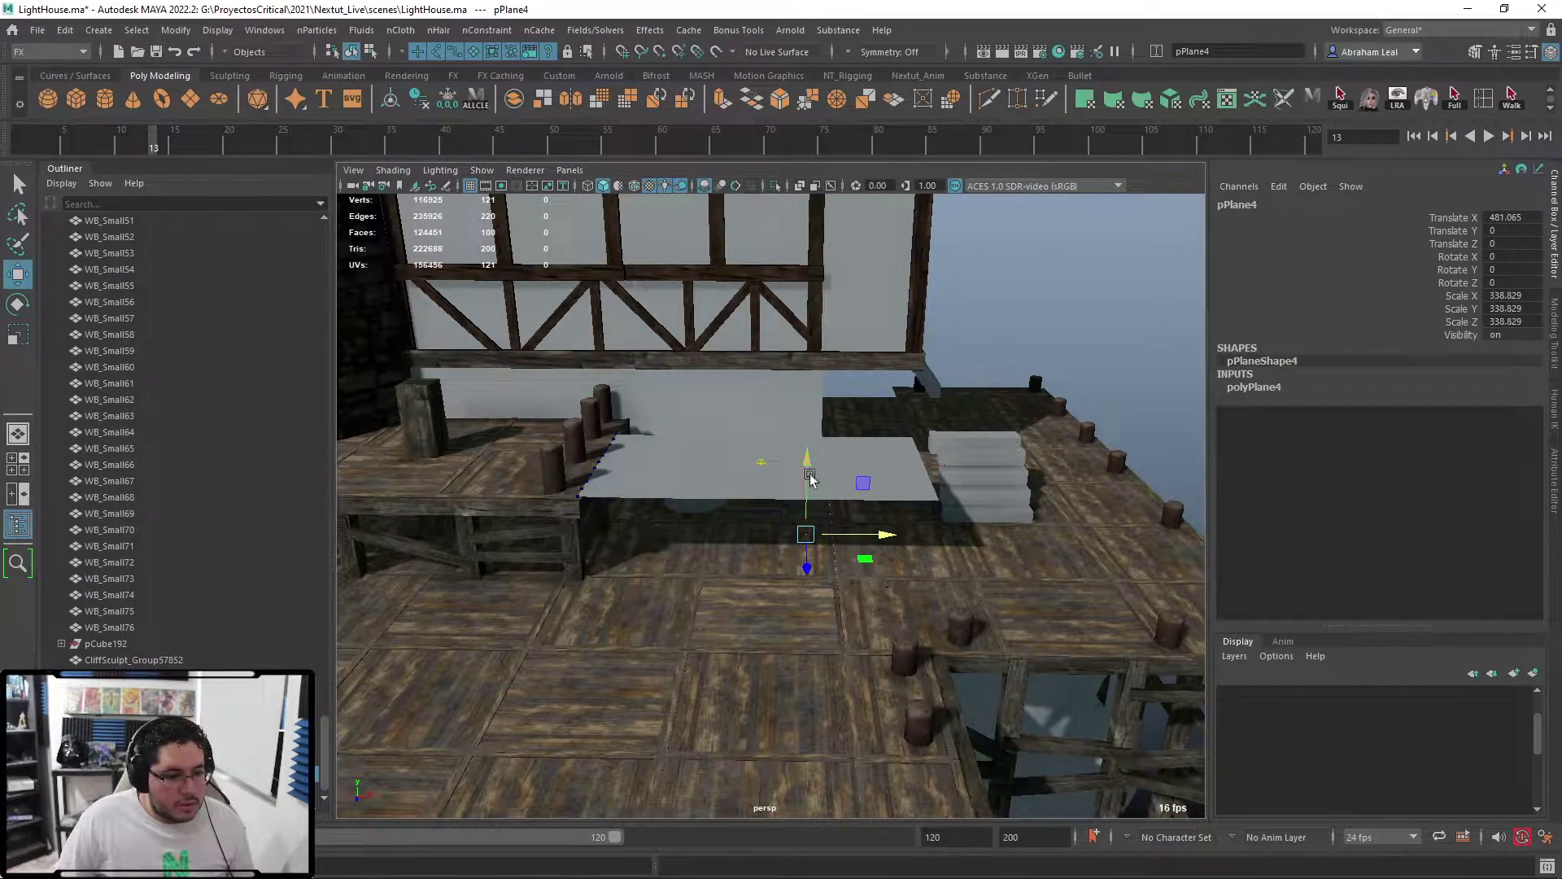
{"action": "left_click_drag", "start_coordinate": [810, 476], "coordinate": [808, 463]}
{"action": "key", "text": "r"}
{"action": "left_click_drag", "start_coordinate": [880, 533], "coordinate": [564, 576]}
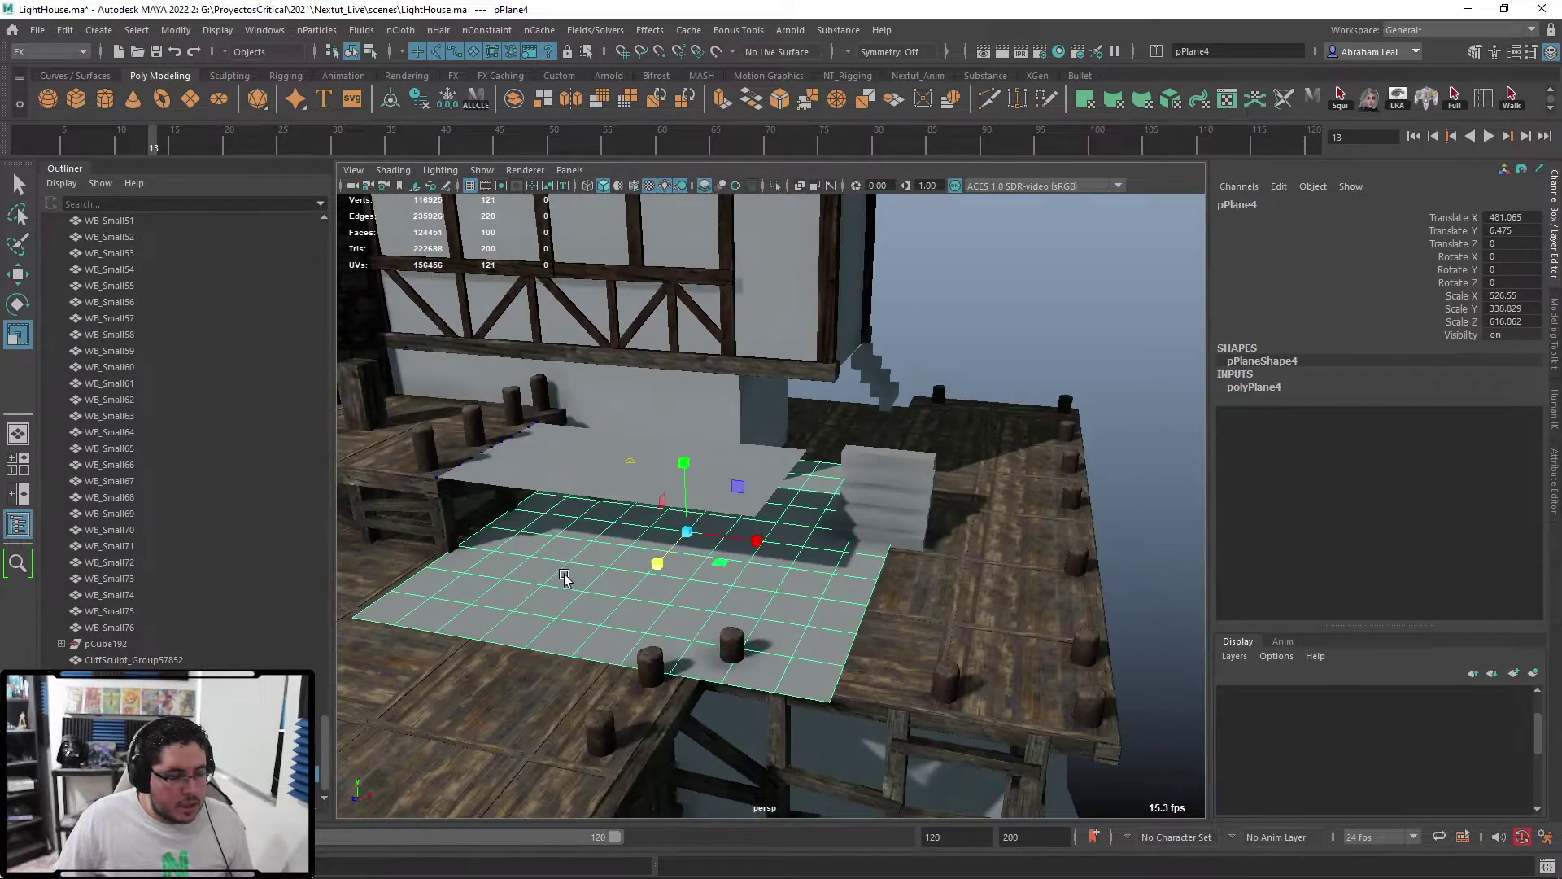
- Delete the floor plane's construction history and make it a passive collider
{"action": "left_click", "coordinate": [418, 102]}
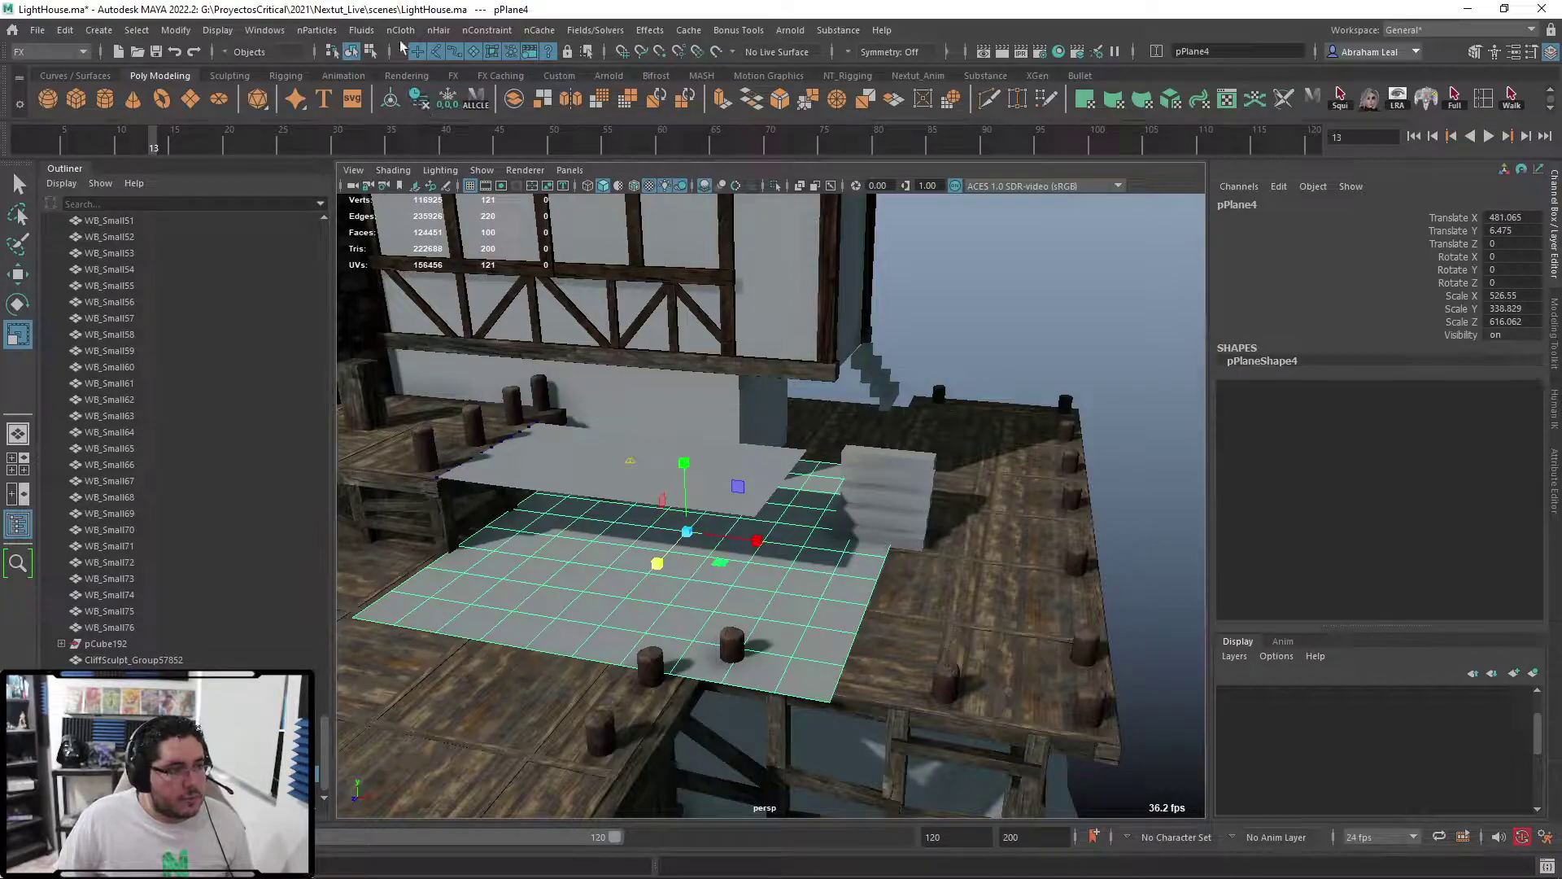
{"action": "left_click", "coordinate": [404, 32]}
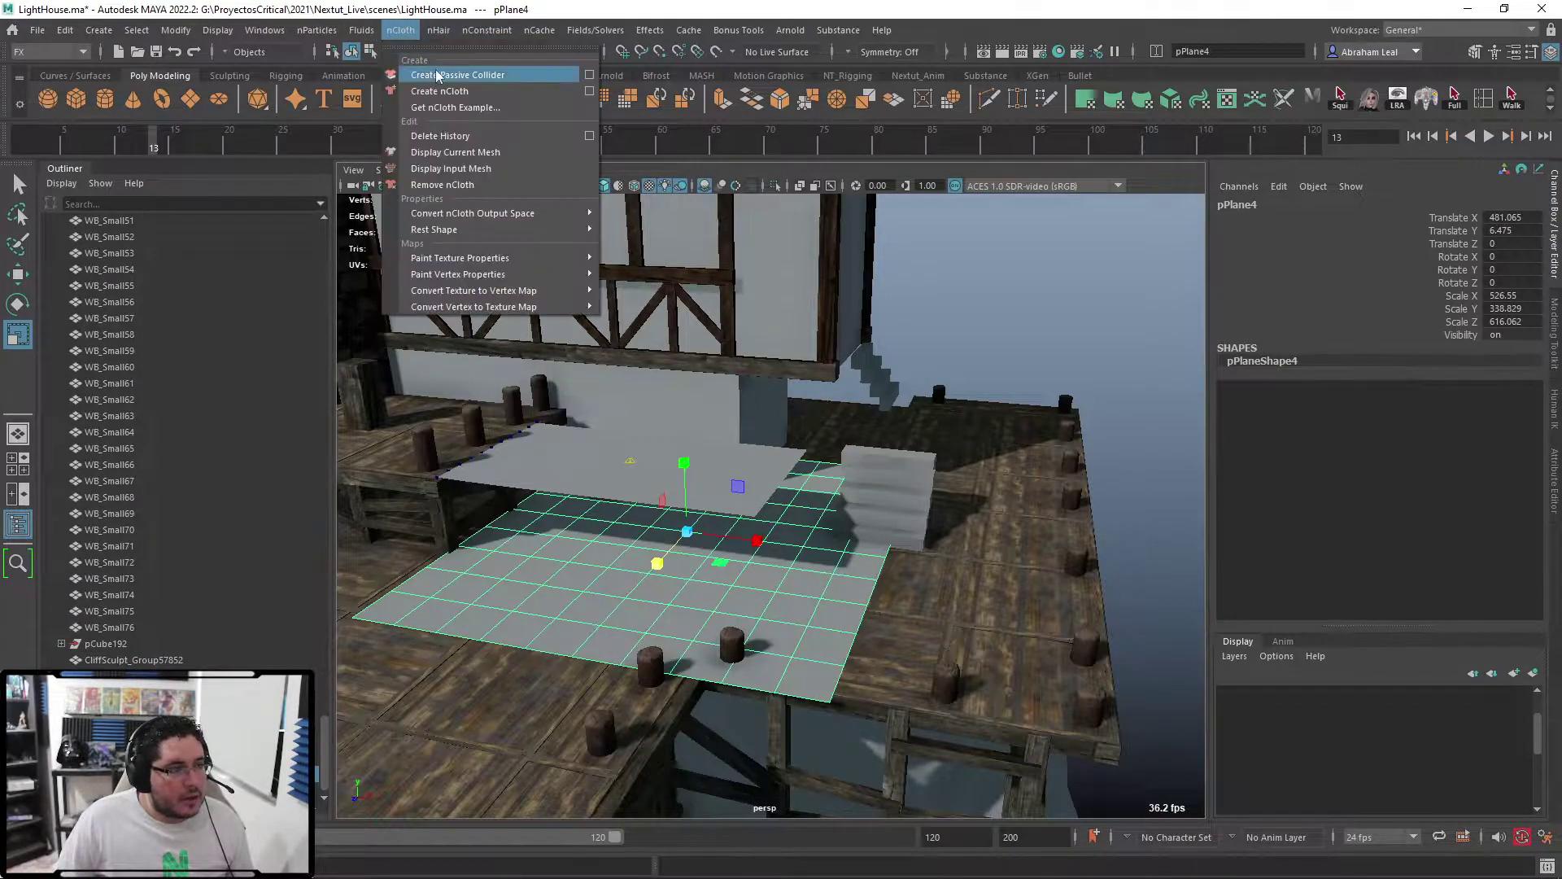
{"action": "left_click", "coordinate": [440, 76]}
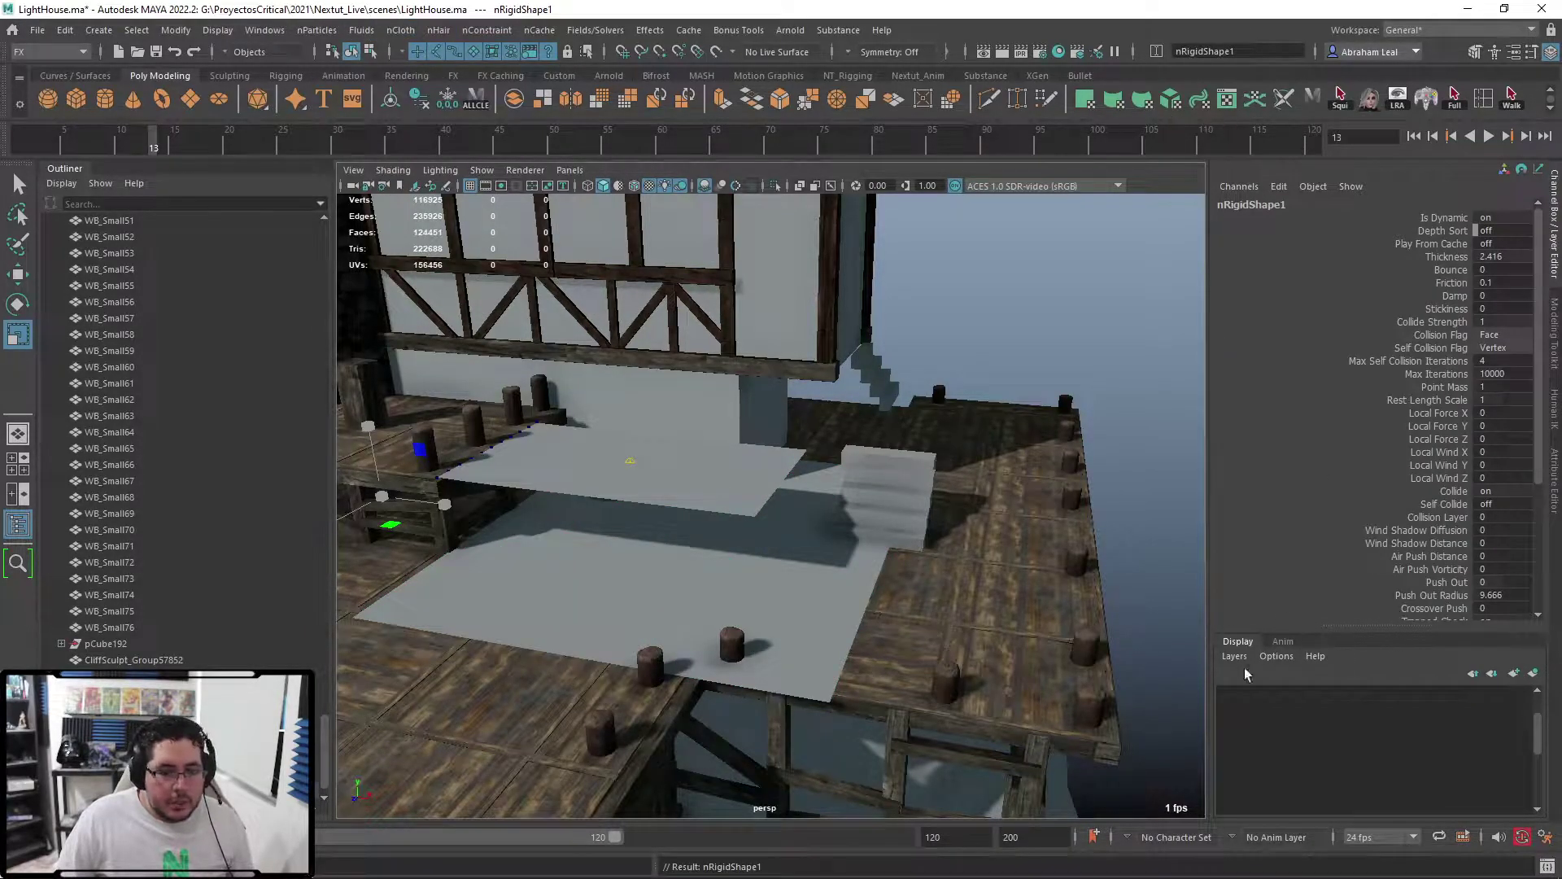
- Extend the playback range to end at frame 5000
{"action": "left_click", "coordinate": [985, 837]}
{"action": "type", "text": "50"}
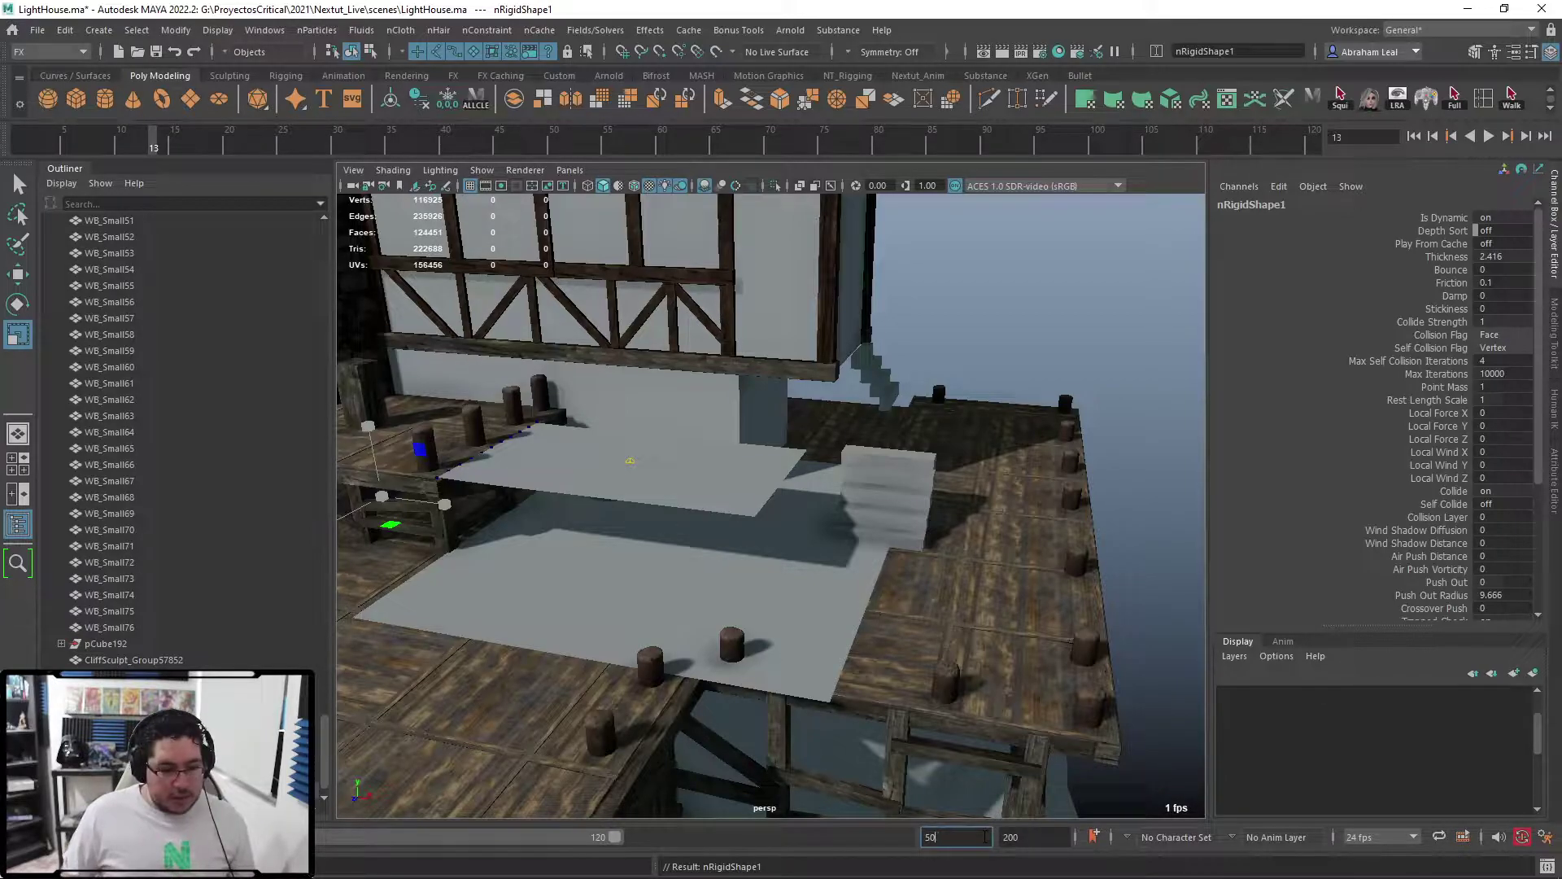
{"action": "type", "text": "00"}
{"action": "key", "text": "Return"}
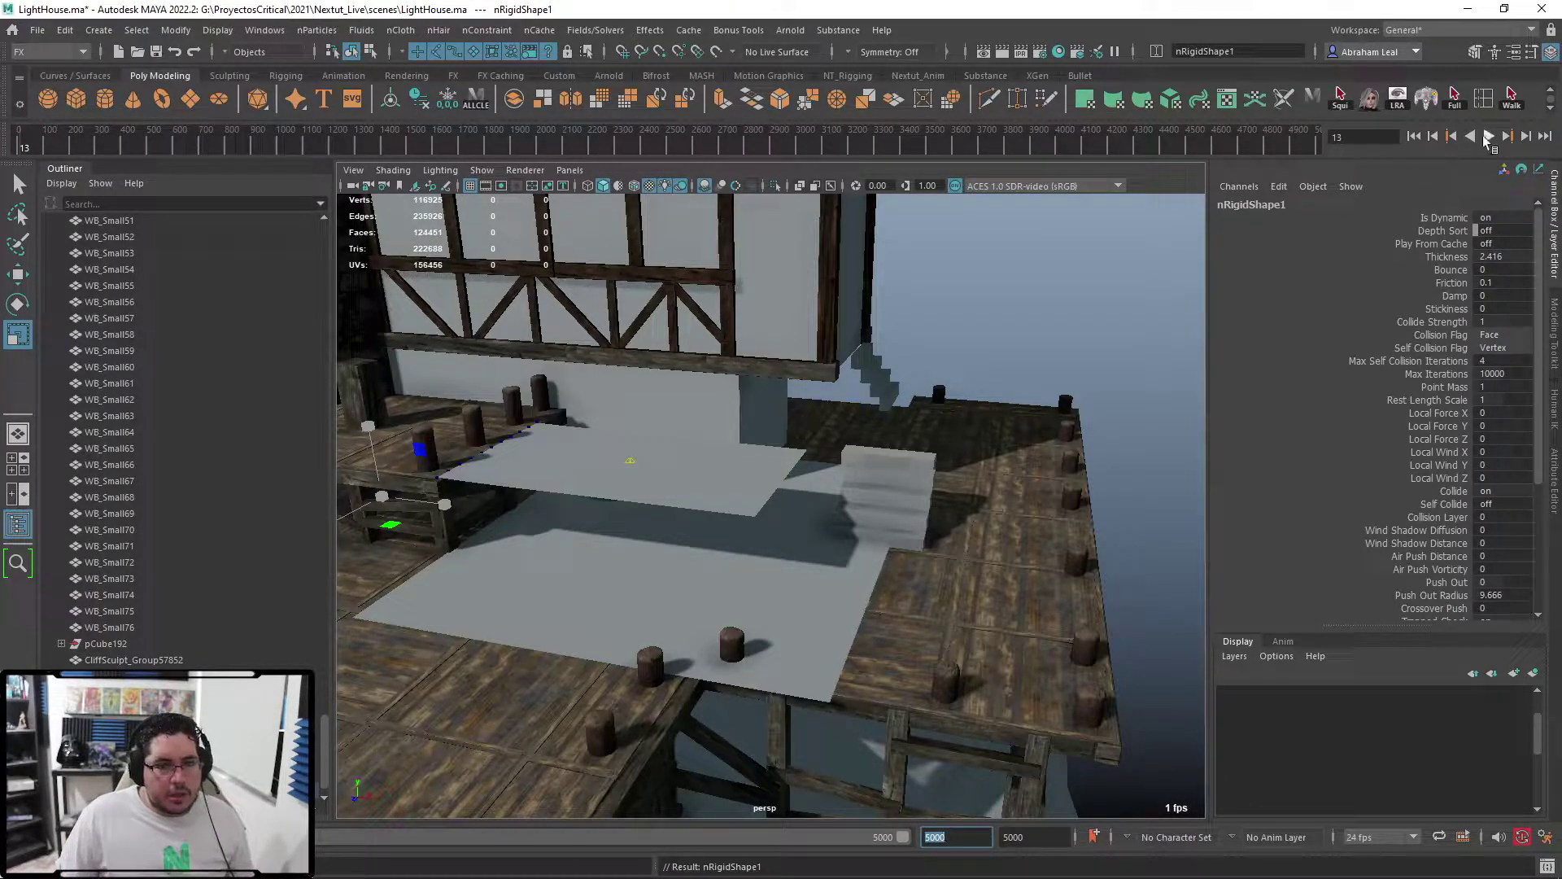
- Play the simulation to check the cloth's contact with the floor plane, stop it and return to the first frame
{"action": "left_click", "coordinate": [1488, 136]}
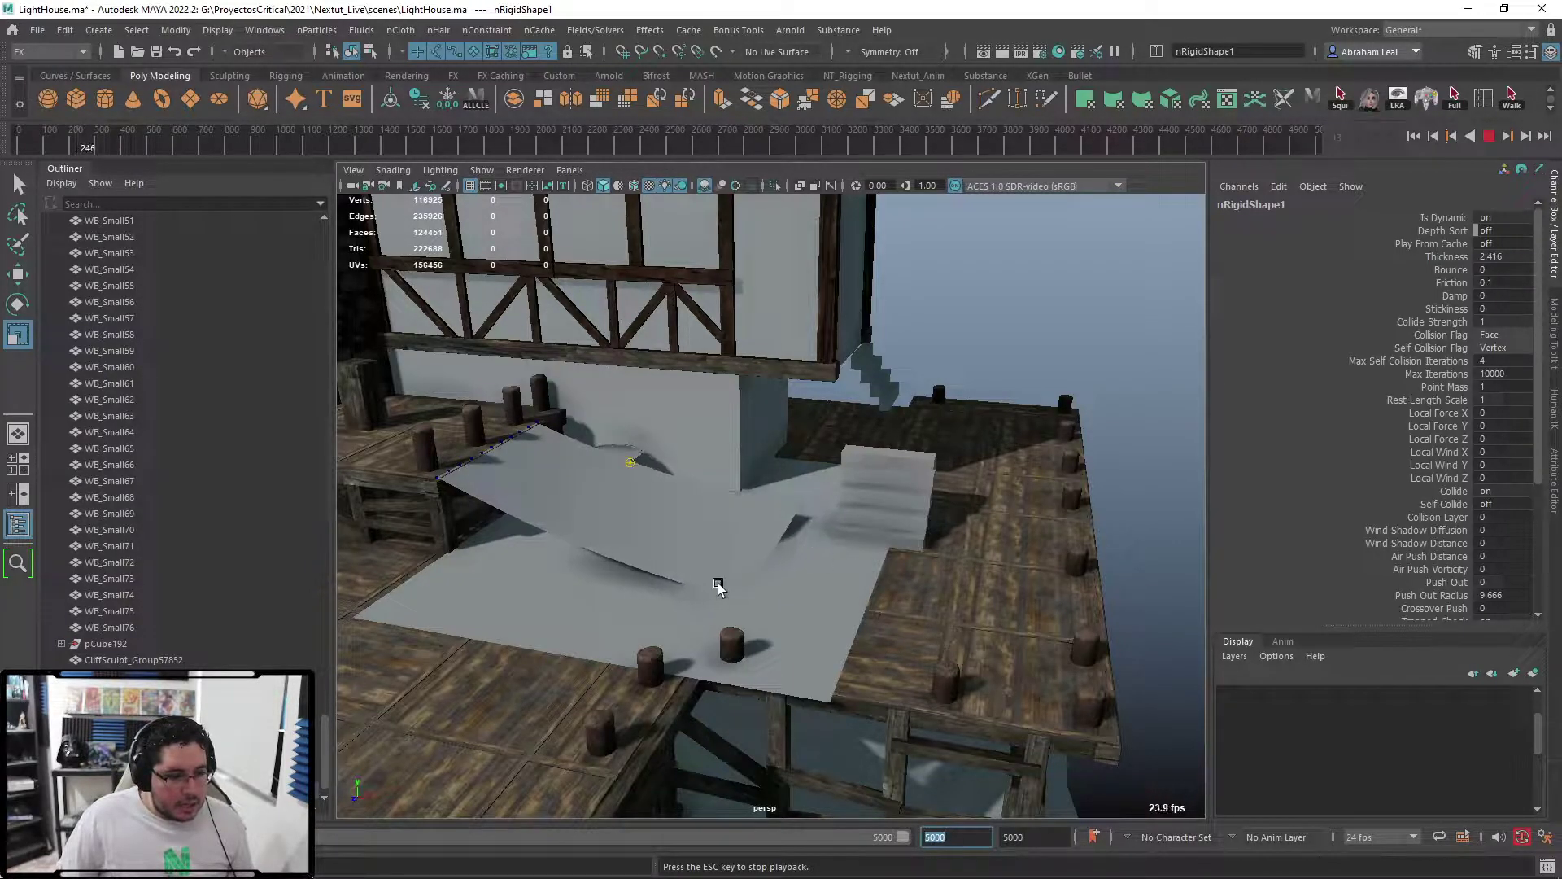
{"action": "left_click_drag", "start_coordinate": [706, 616], "coordinate": [649, 736], "text": "alt"}
{"action": "left_click", "coordinate": [1488, 137]}
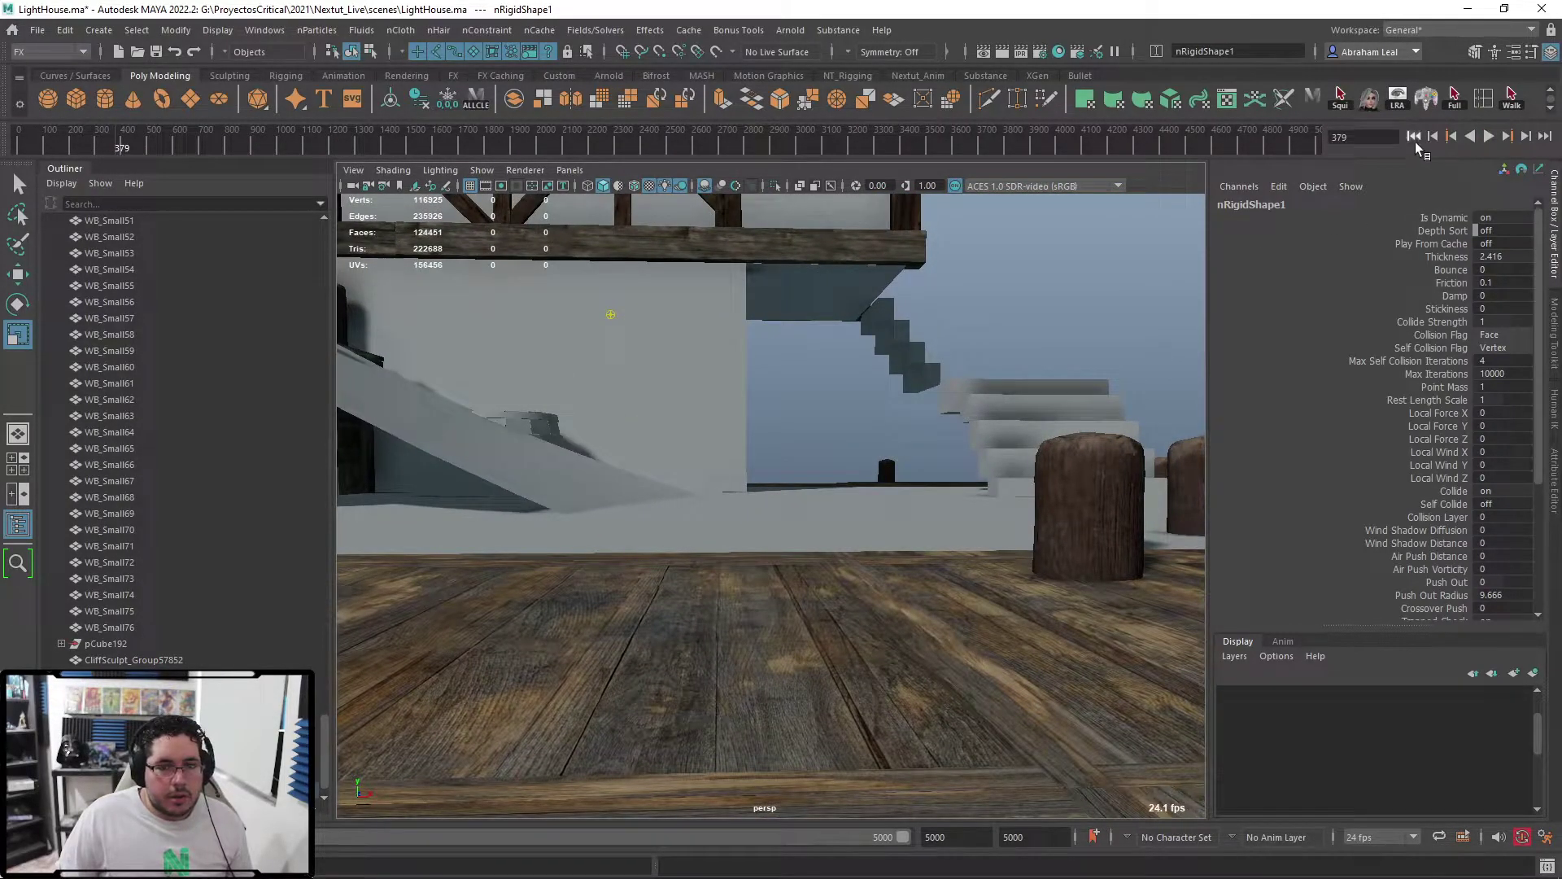
{"action": "left_click", "coordinate": [1415, 136]}
- Freeze the floor plane's transformations and apply Create Passive Collider to it again
{"action": "left_click", "coordinate": [878, 533]}
{"action": "key", "text": "f"}
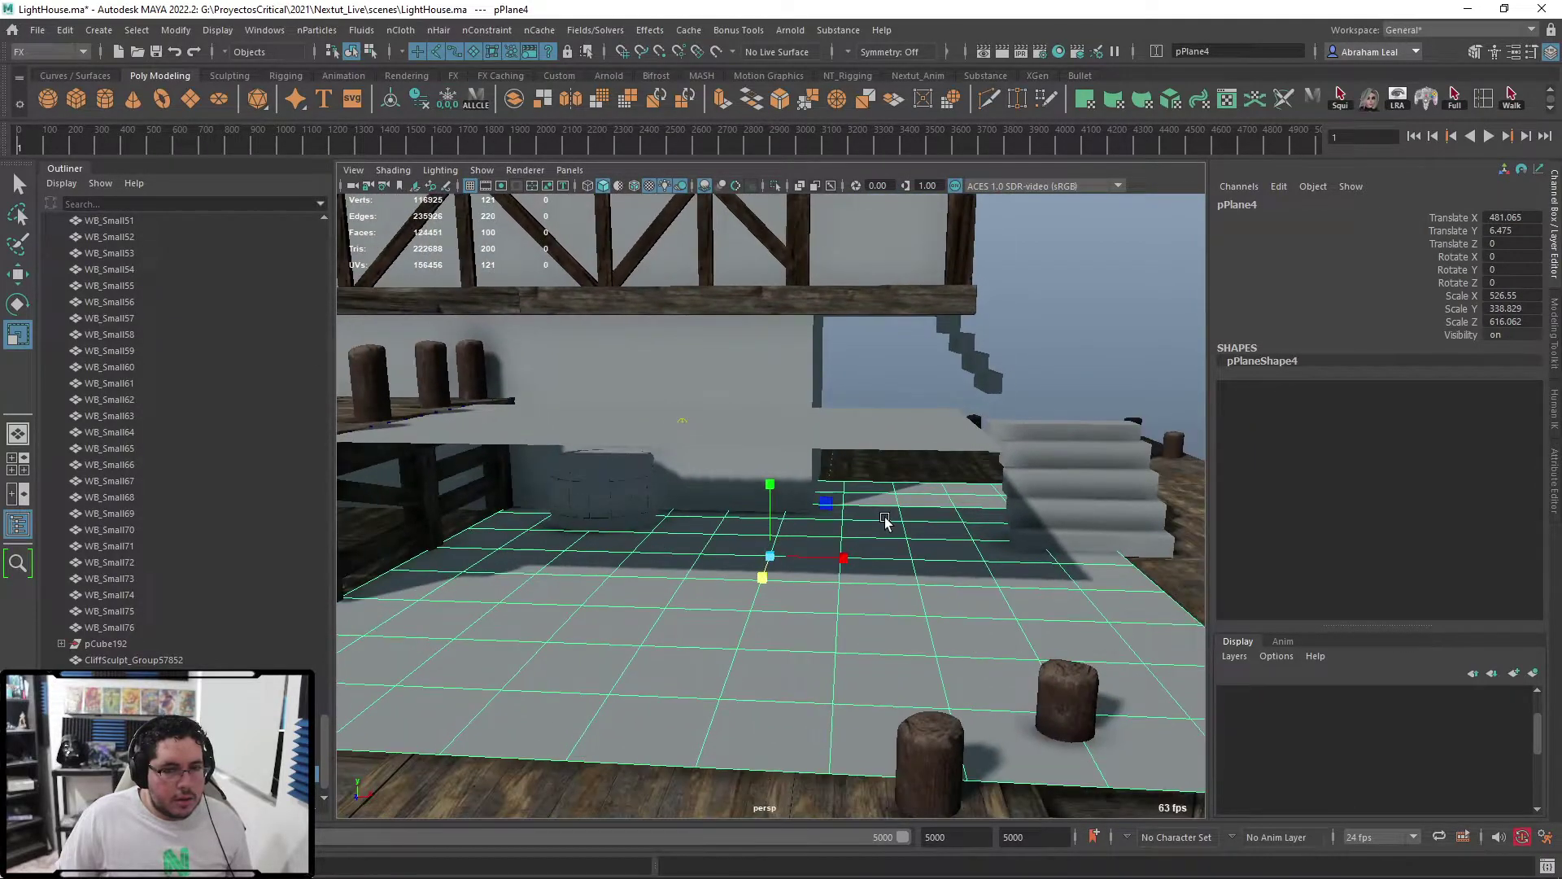
{"action": "left_click", "coordinate": [421, 99]}
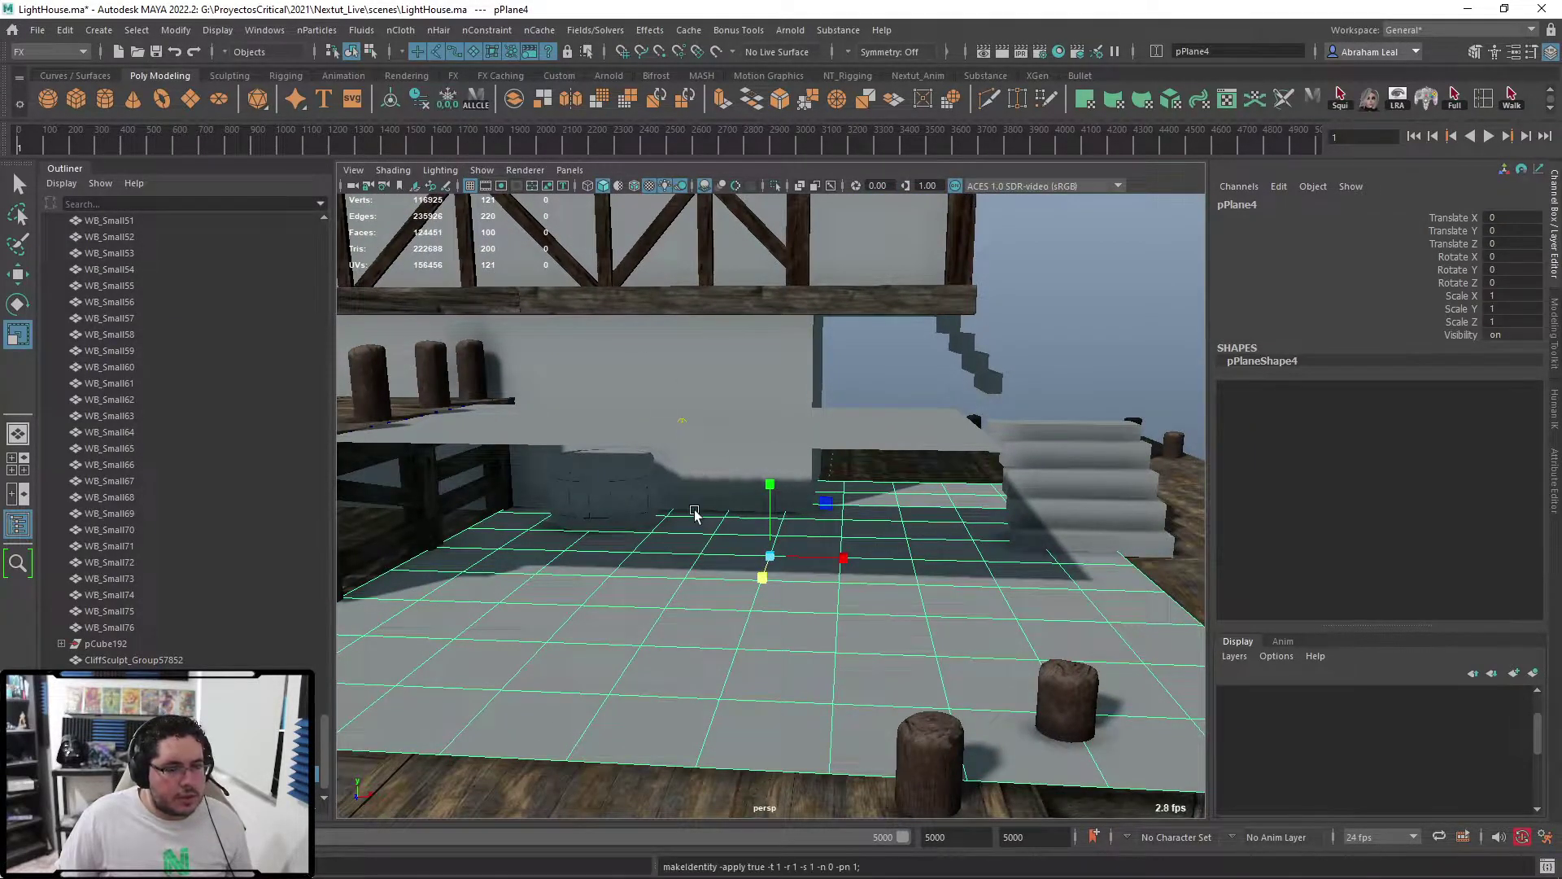
{"action": "middle_click_drag", "start_coordinate": [695, 511], "coordinate": [716, 482], "text": "alt"}
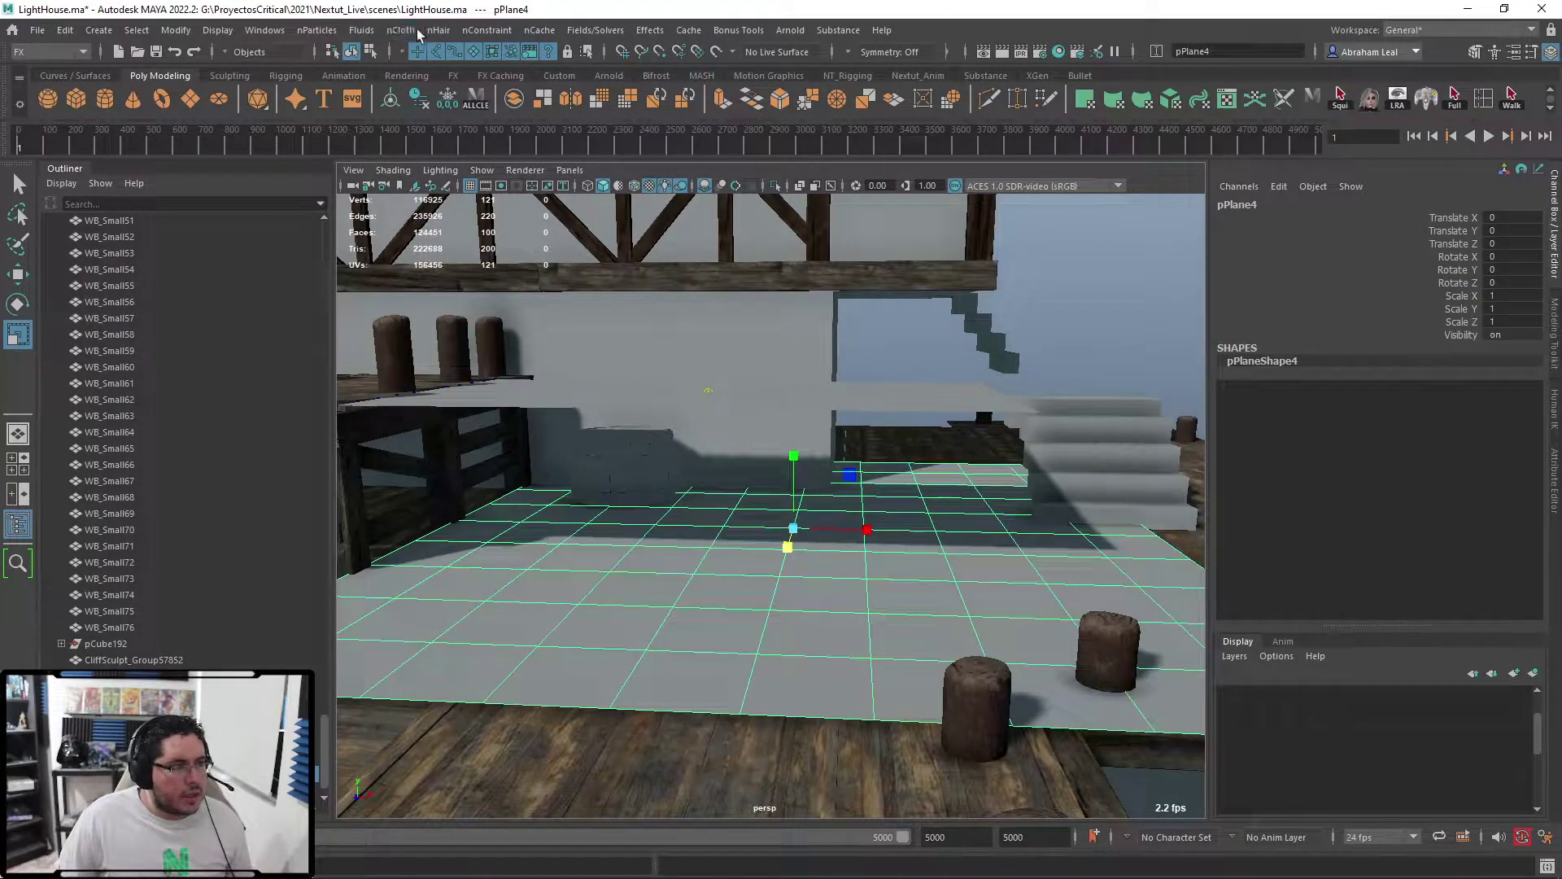
{"action": "left_click", "coordinate": [418, 33]}
{"action": "left_click", "coordinate": [429, 77]}
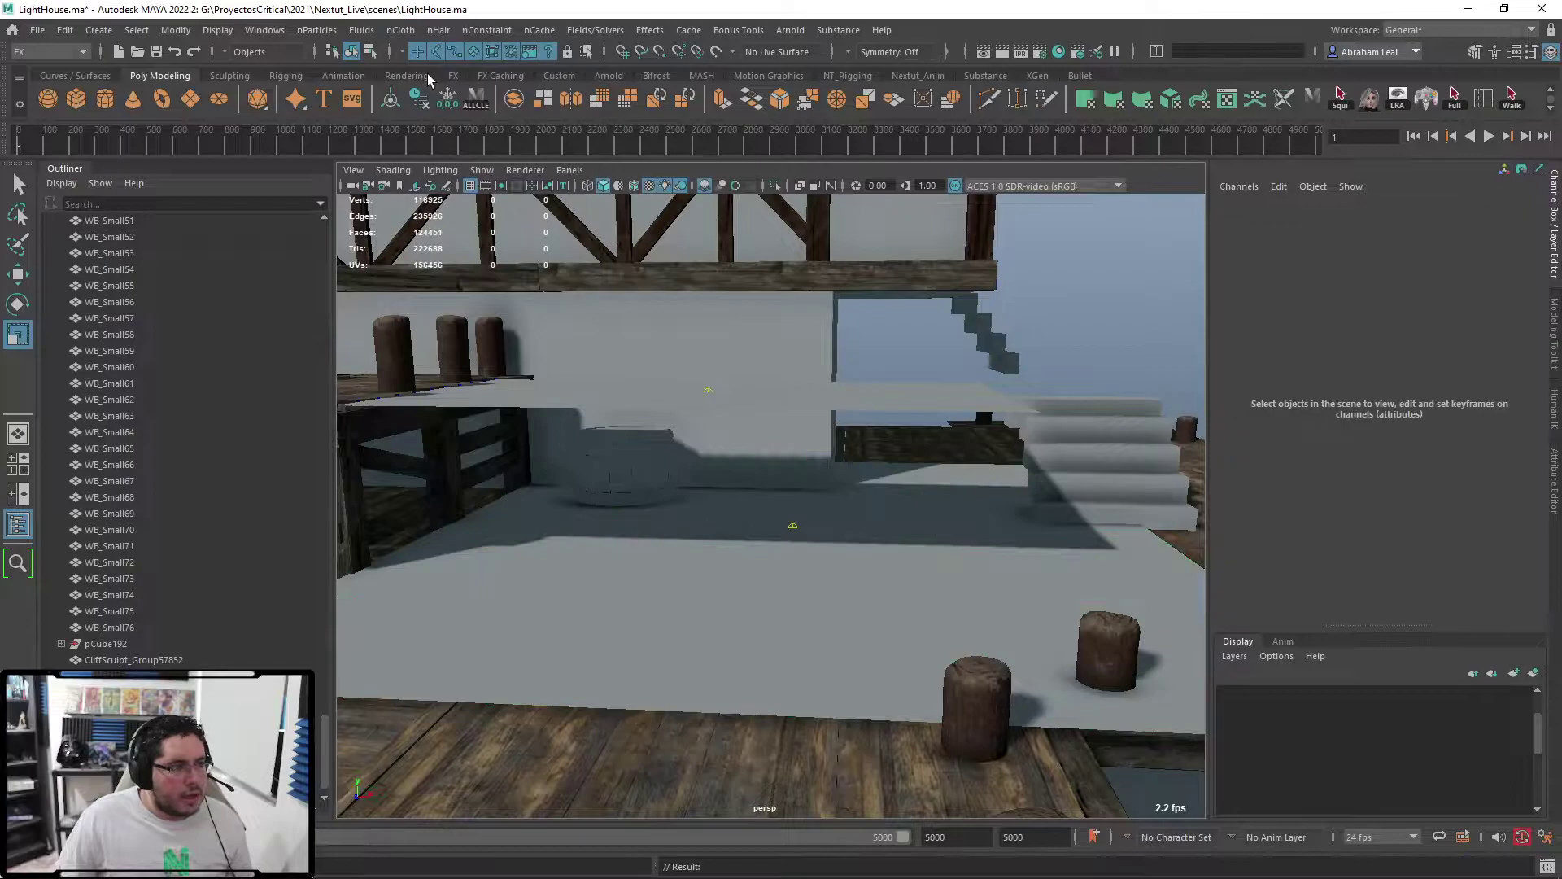
- Replay the simulation to examine the drape over the frozen floor plane from another angle, and rewind to the first frame
{"action": "left_click", "coordinate": [1490, 136]}
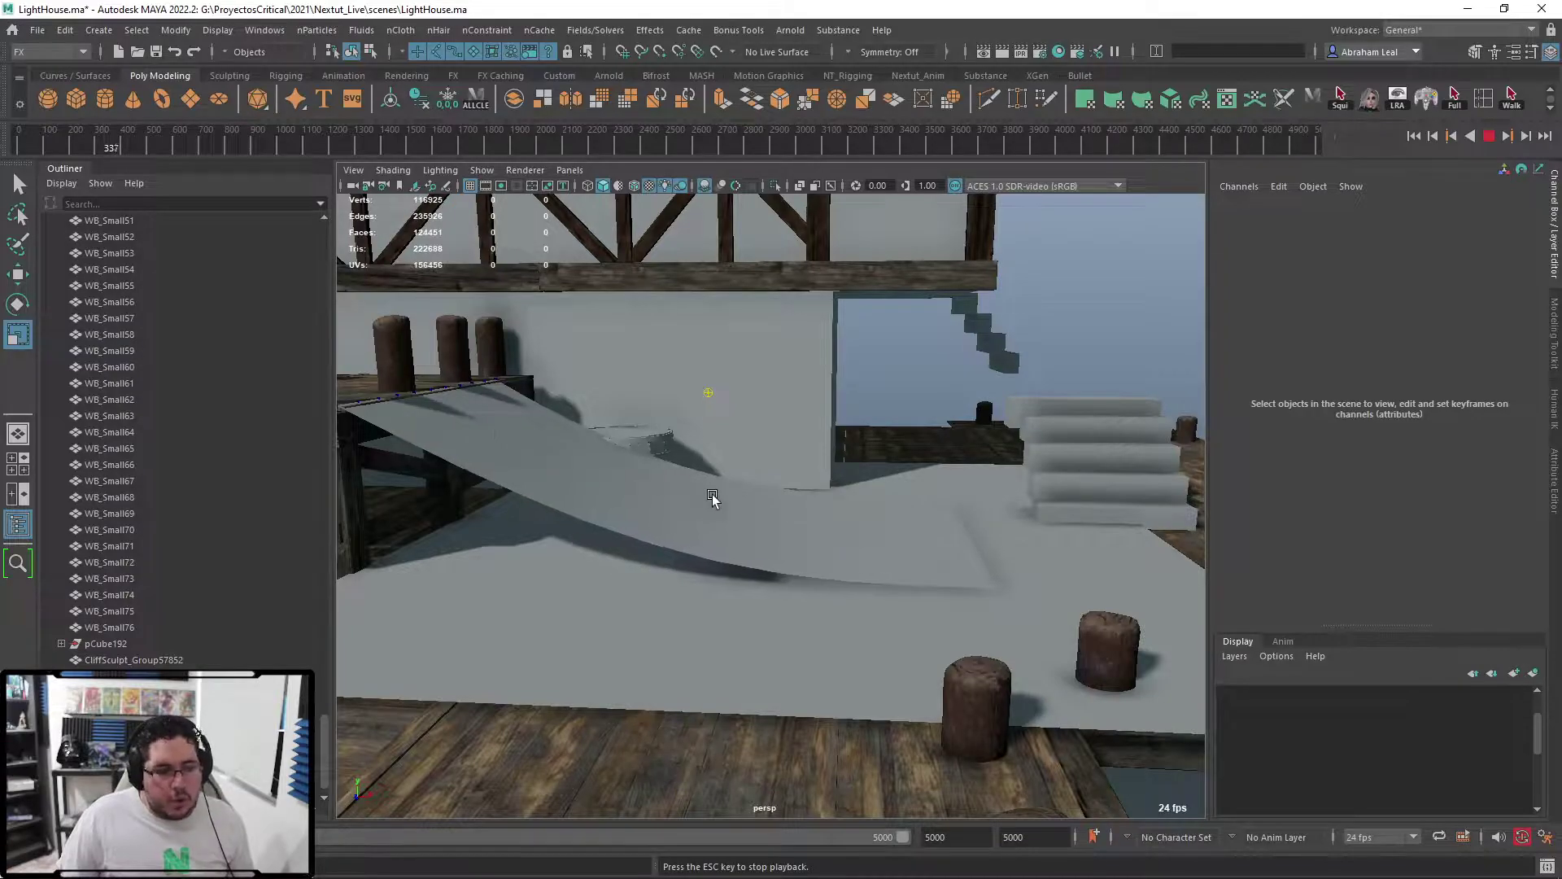
{"action": "left_click_drag", "start_coordinate": [595, 530], "coordinate": [662, 524], "text": "alt"}
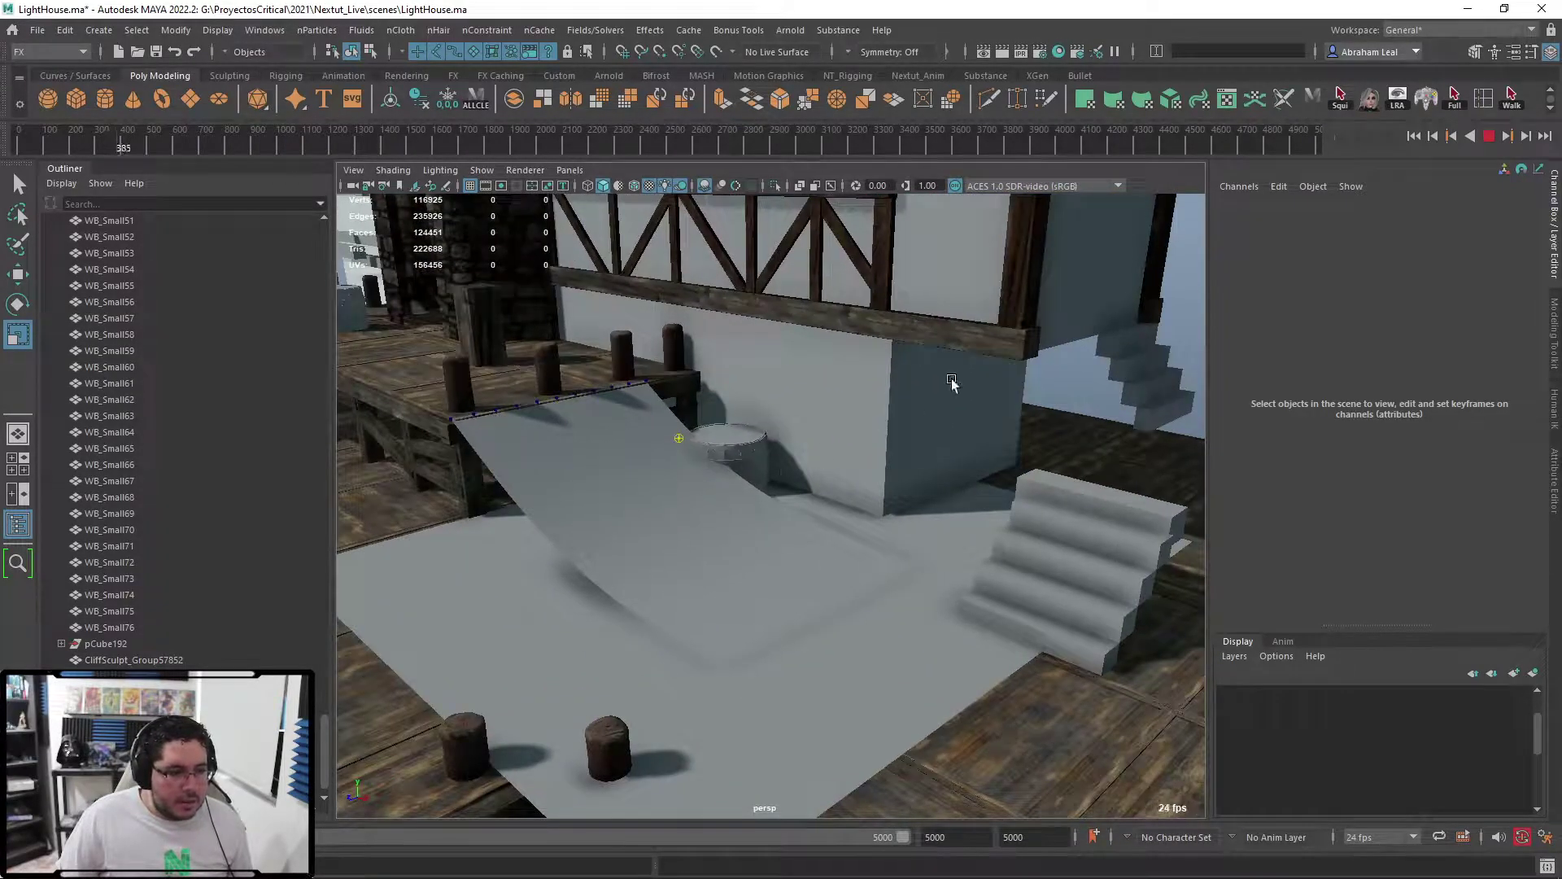
{"action": "left_click", "coordinate": [1489, 136]}
{"action": "left_click", "coordinate": [1414, 136]}
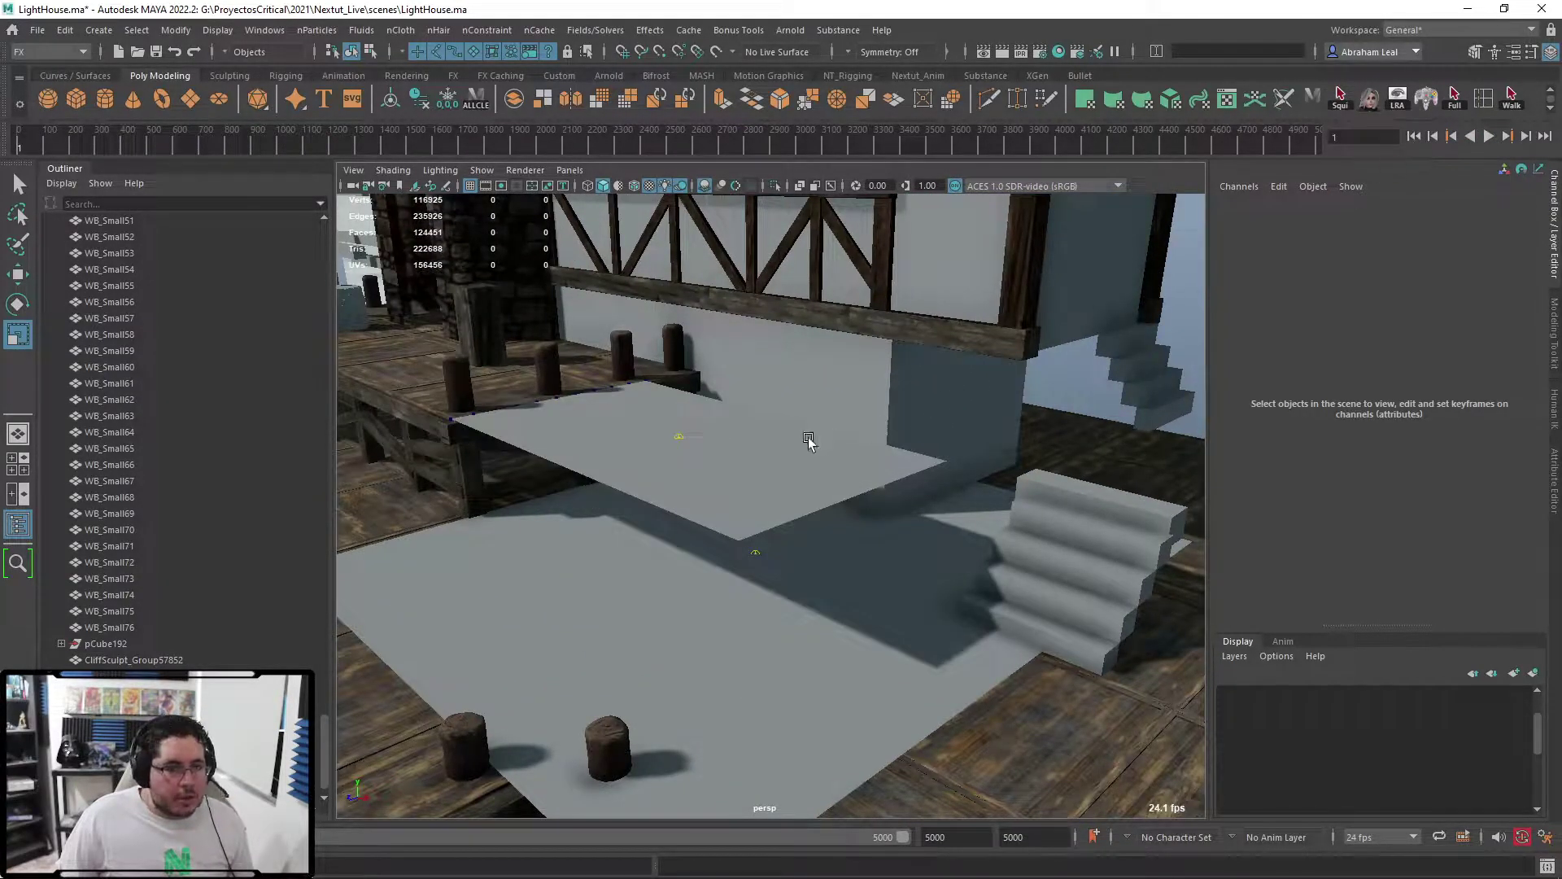
- Remove the nCloth from the hanging plane beside the raised deck
{"action": "left_click", "coordinate": [687, 475]}
{"action": "left_click_drag", "start_coordinate": [689, 475], "coordinate": [757, 520], "text": "alt"}
{"action": "right_click_drag", "start_coordinate": [757, 520], "coordinate": [796, 525], "text": "alt"}
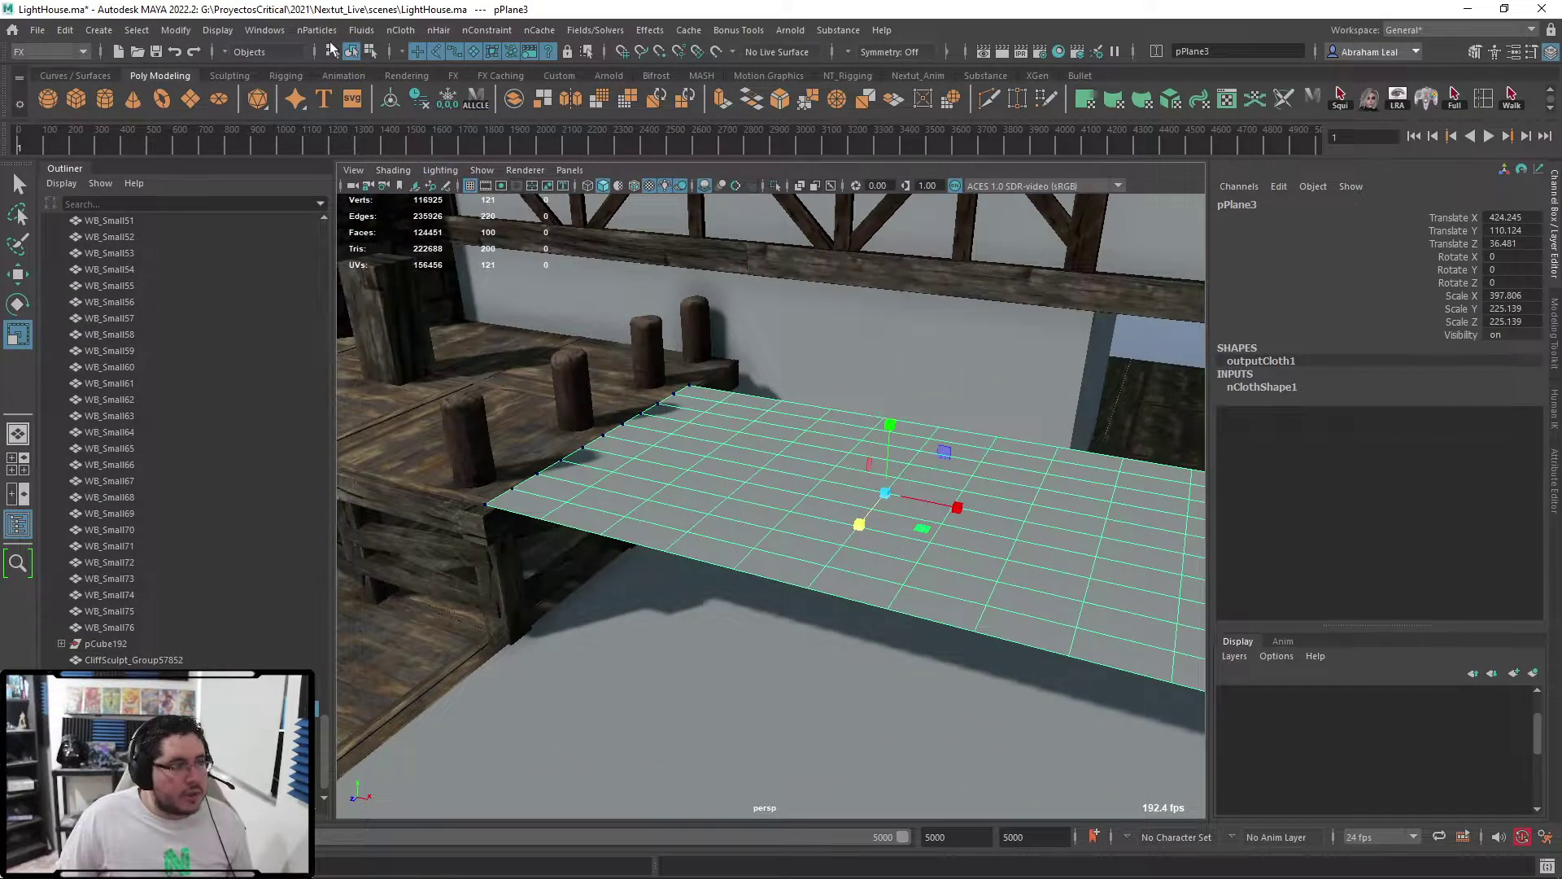
{"action": "left_click", "coordinate": [44, 52]}
{"action": "left_click", "coordinate": [42, 74]}
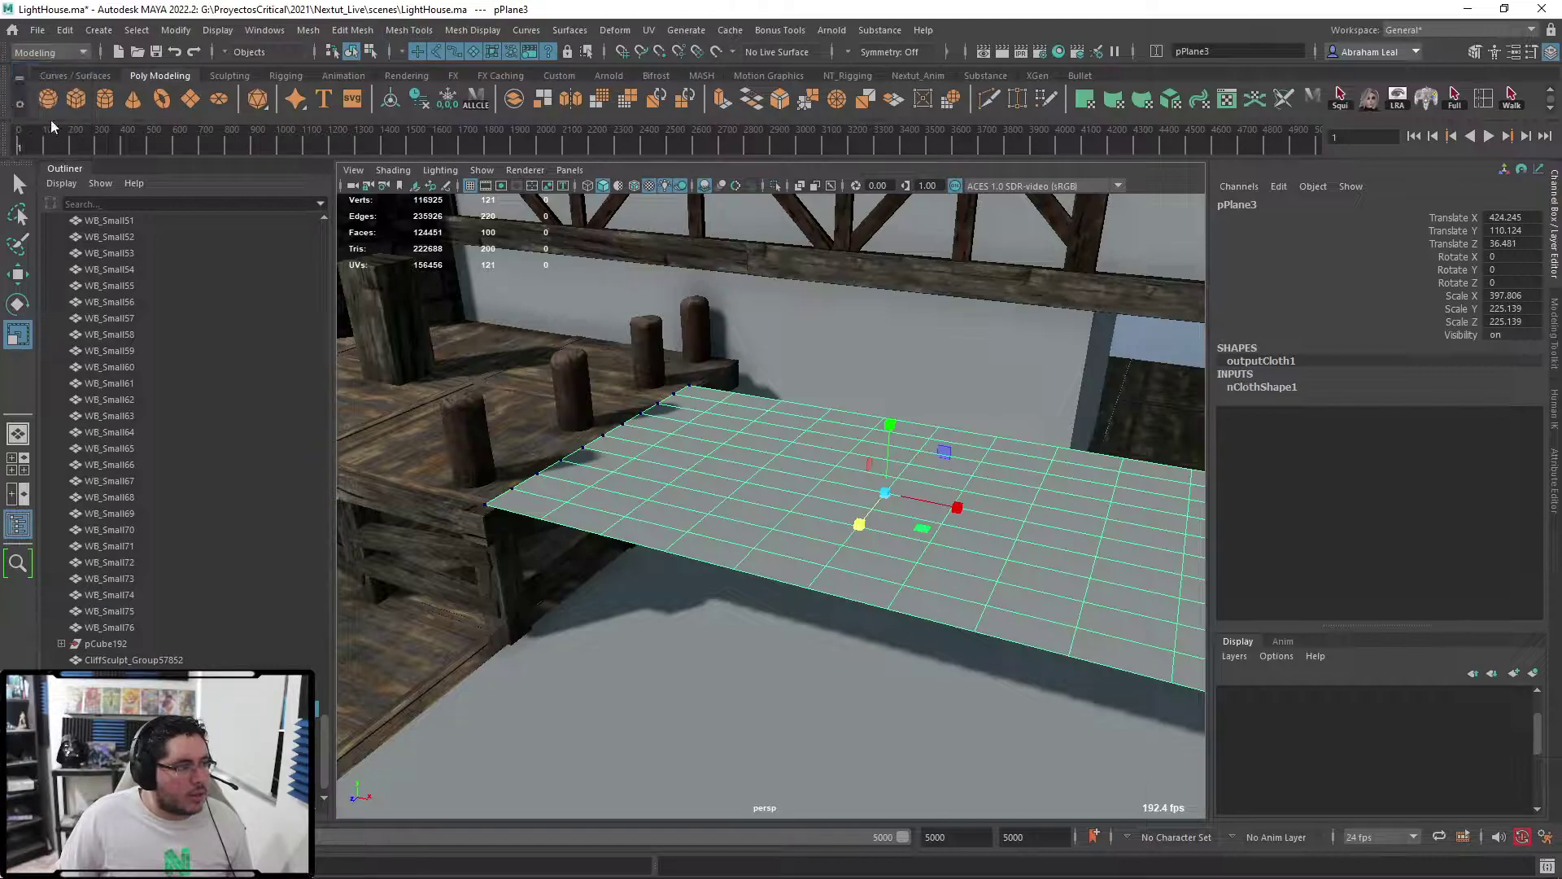
{"action": "key", "text": "F5"}
{"action": "left_click", "coordinate": [400, 29]}
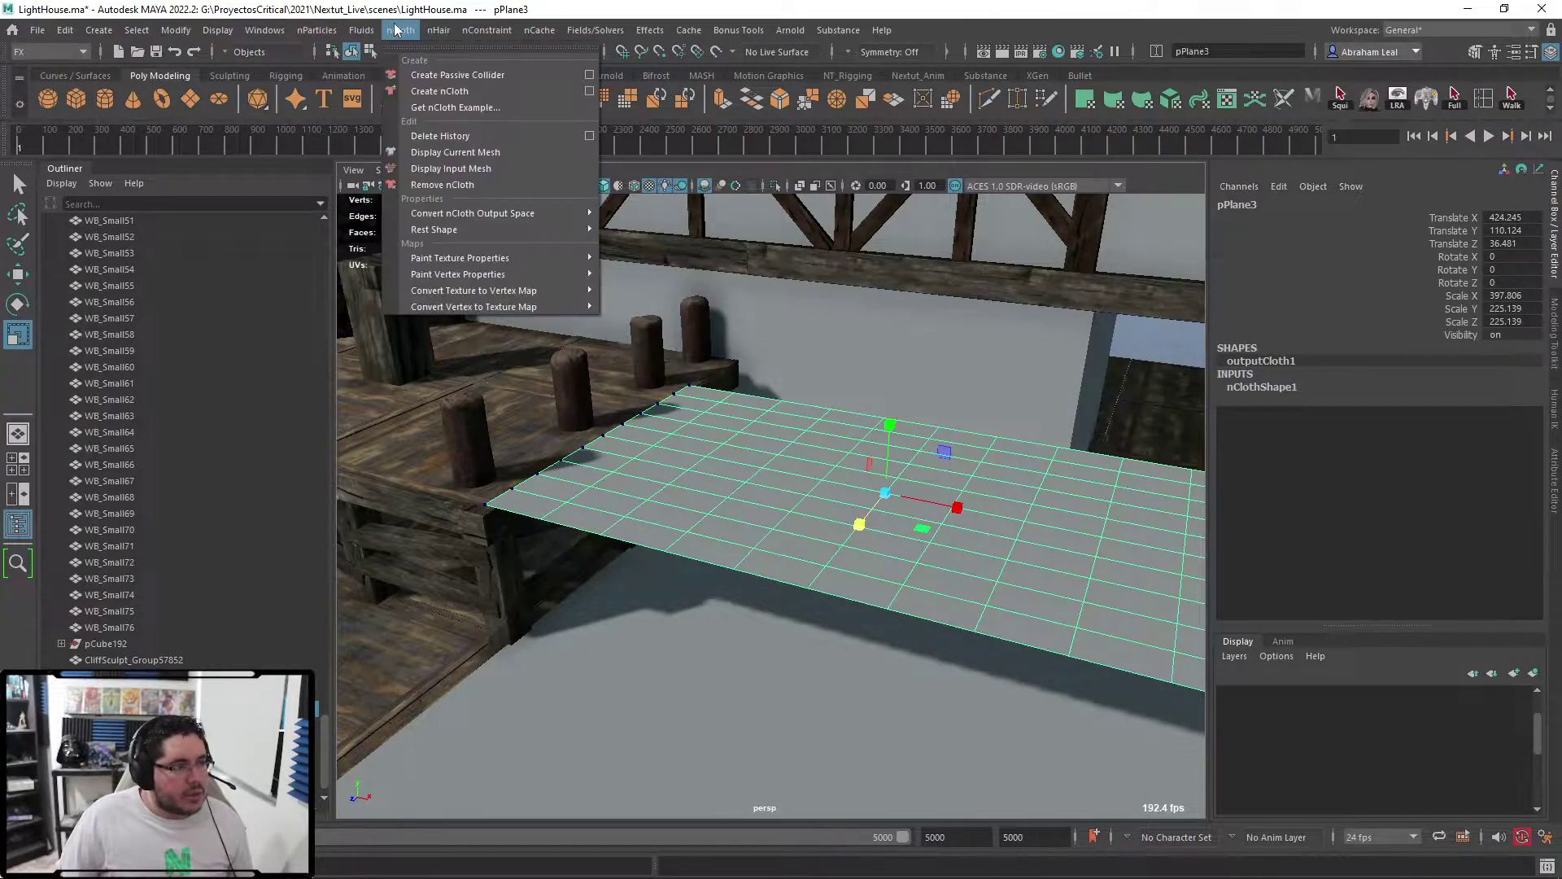
{"action": "left_click", "coordinate": [462, 184]}
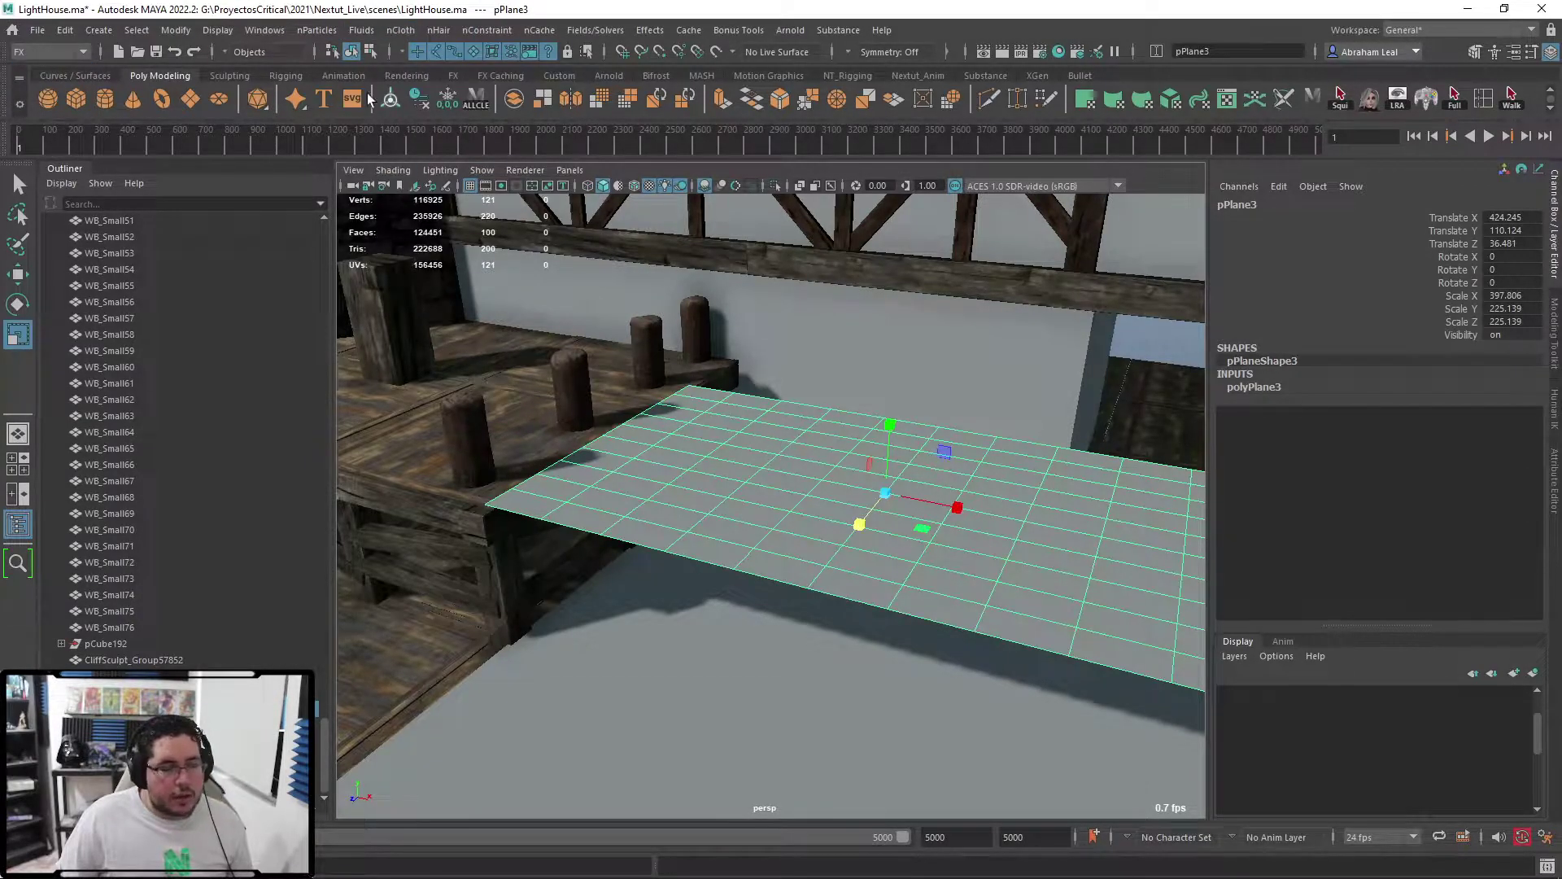
{"action": "key", "text": "ctrl+d"}
{"action": "left_click_drag", "start_coordinate": [694, 387], "coordinate": [743, 408], "text": "alt"}
{"action": "key", "text": "ctrl+z"}
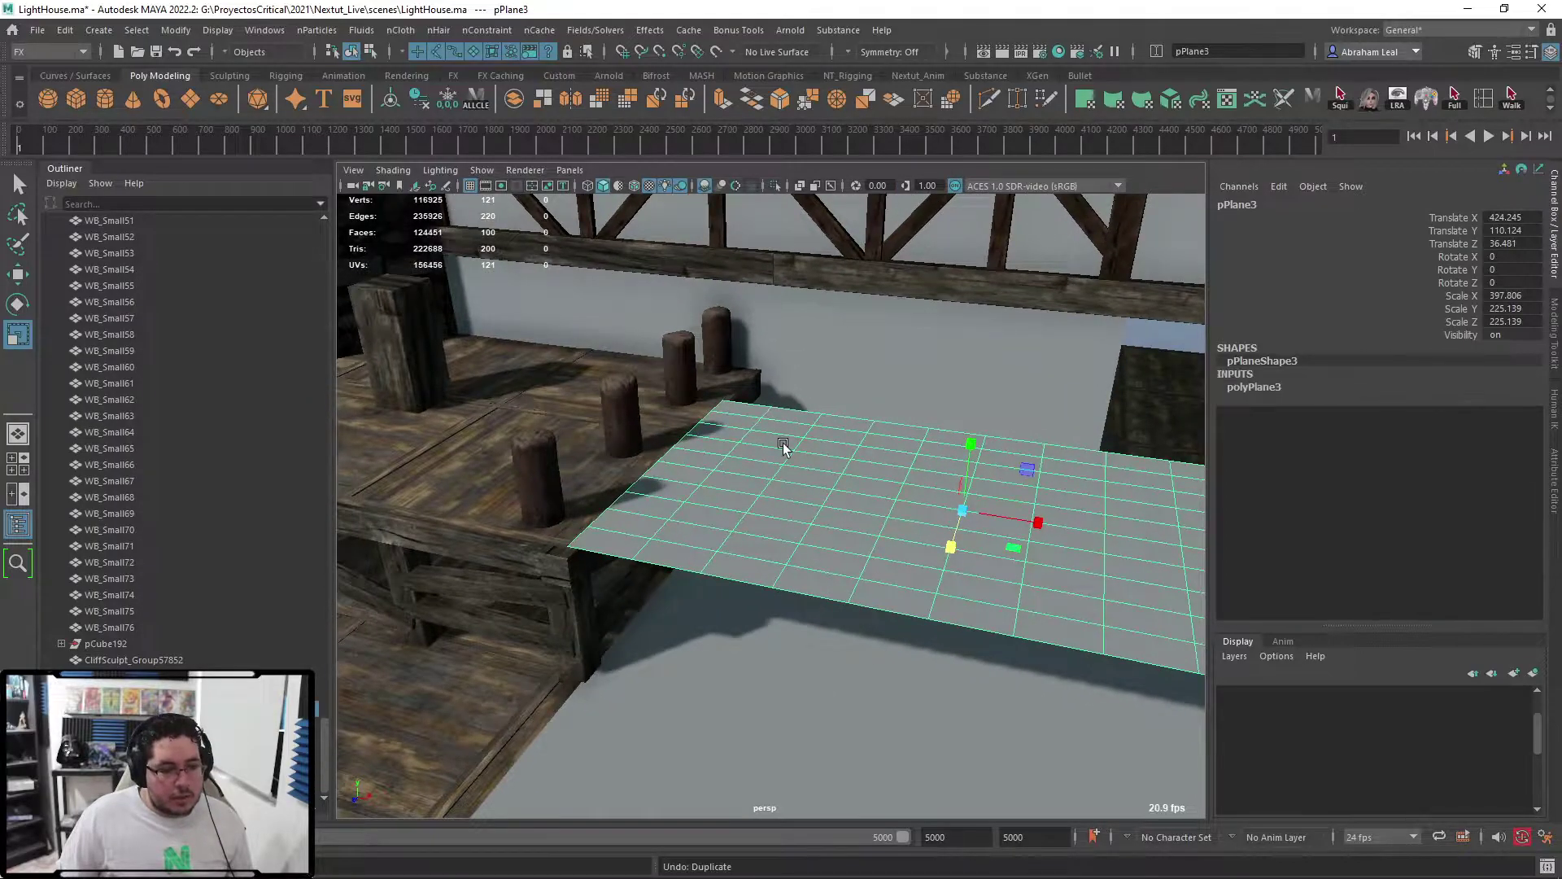
{"action": "left_click", "coordinate": [265, 30]}
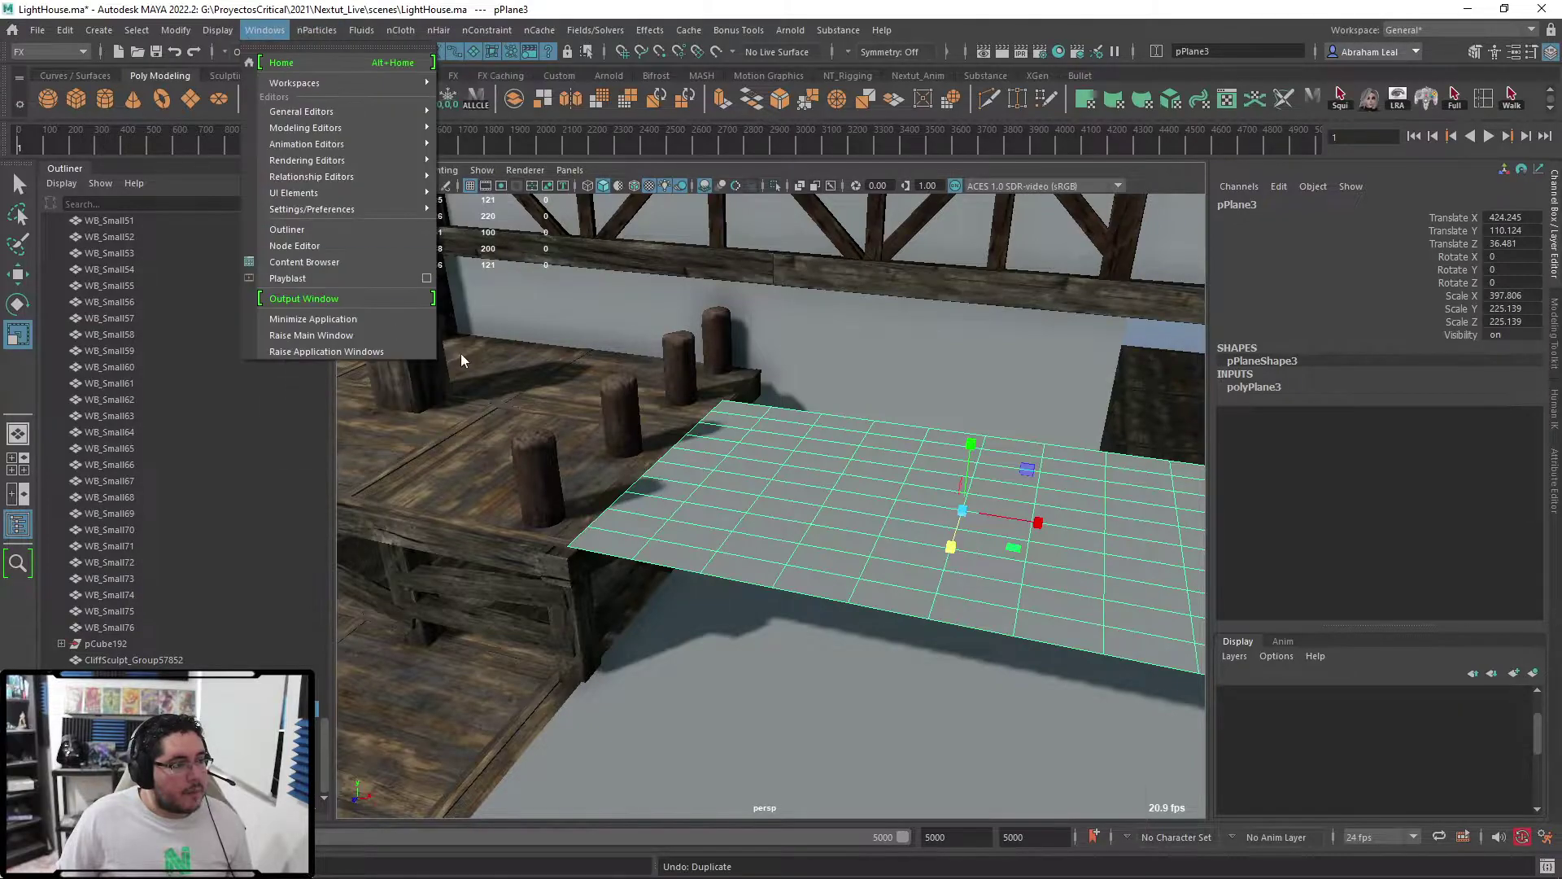
{"action": "left_click", "coordinate": [721, 435]}
- Smooth the hanging plane with one division to give it a denser mesh
{"action": "key", "text": "space"}
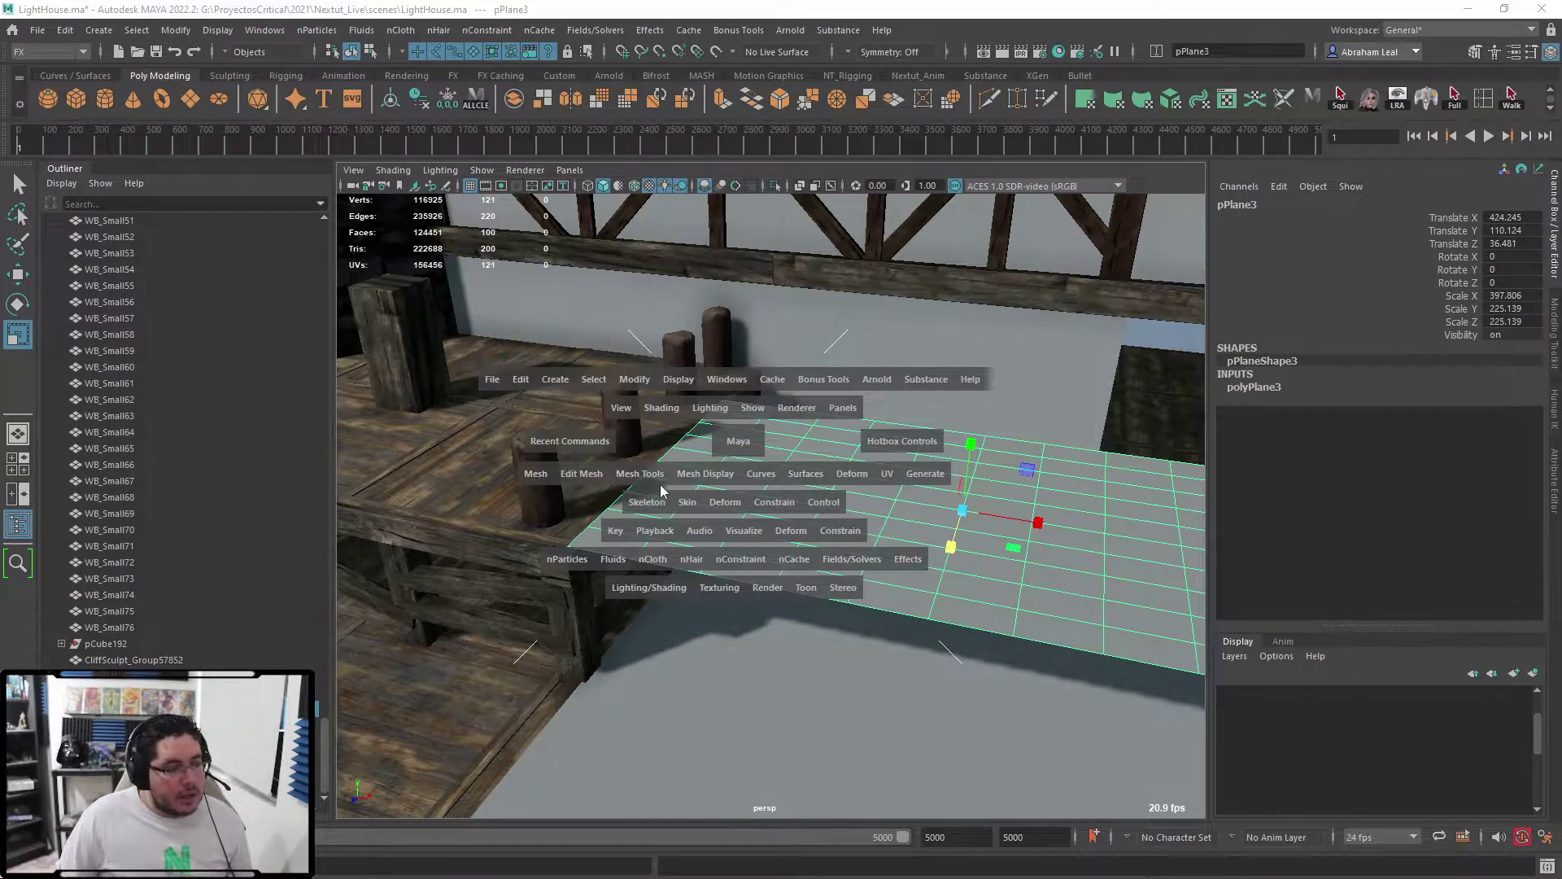
{"action": "left_click", "coordinate": [534, 473]}
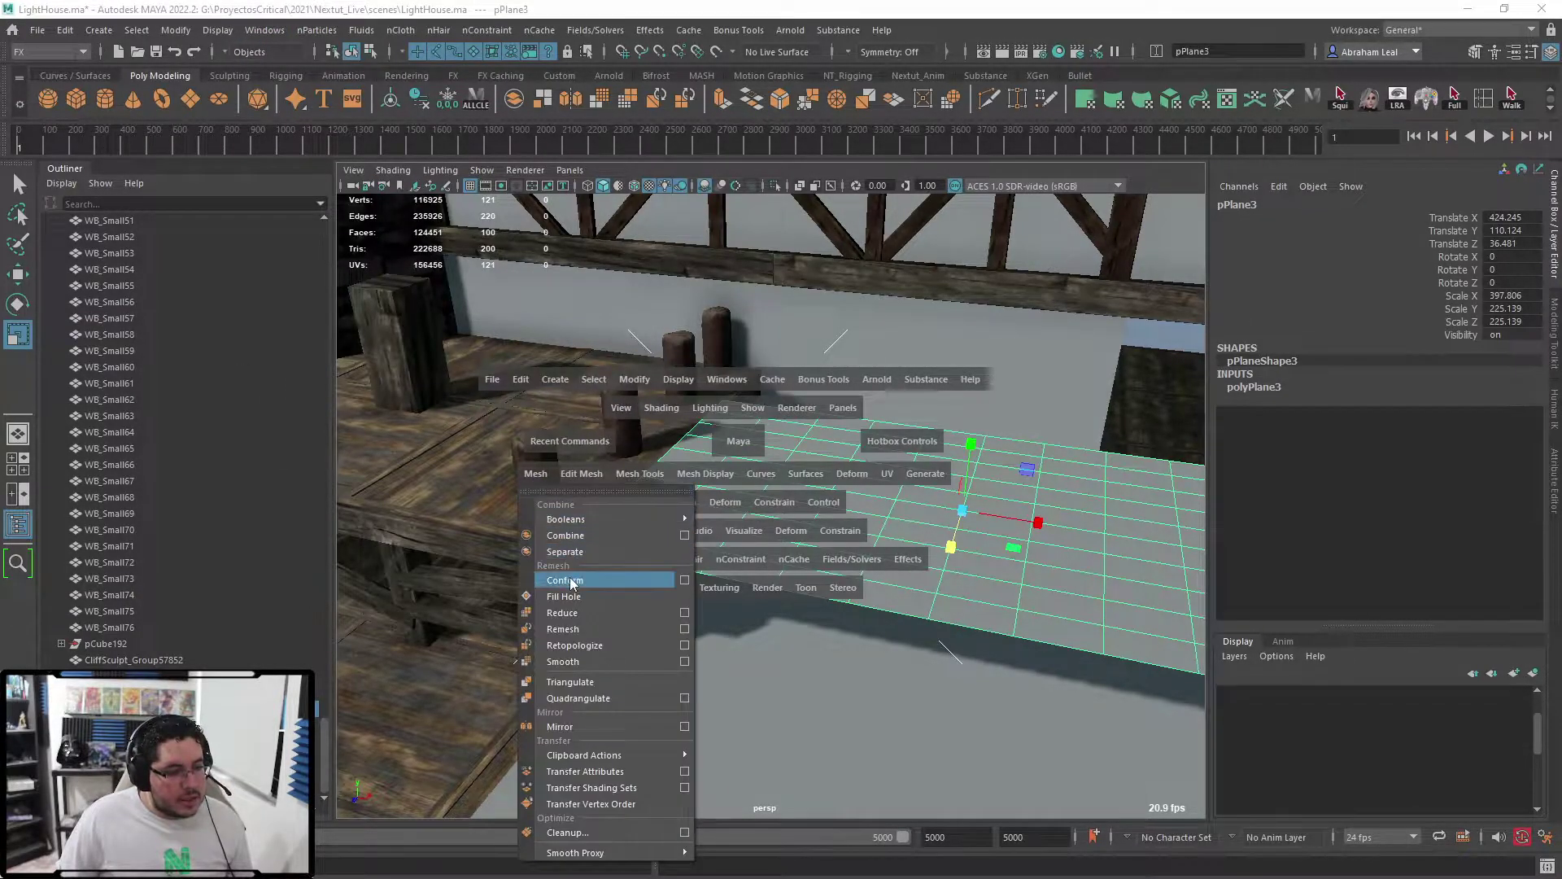
{"action": "left_click", "coordinate": [582, 656]}
{"action": "scroll", "coordinate": [794, 547], "scroll_direction": "down", "scroll_amount": 2}
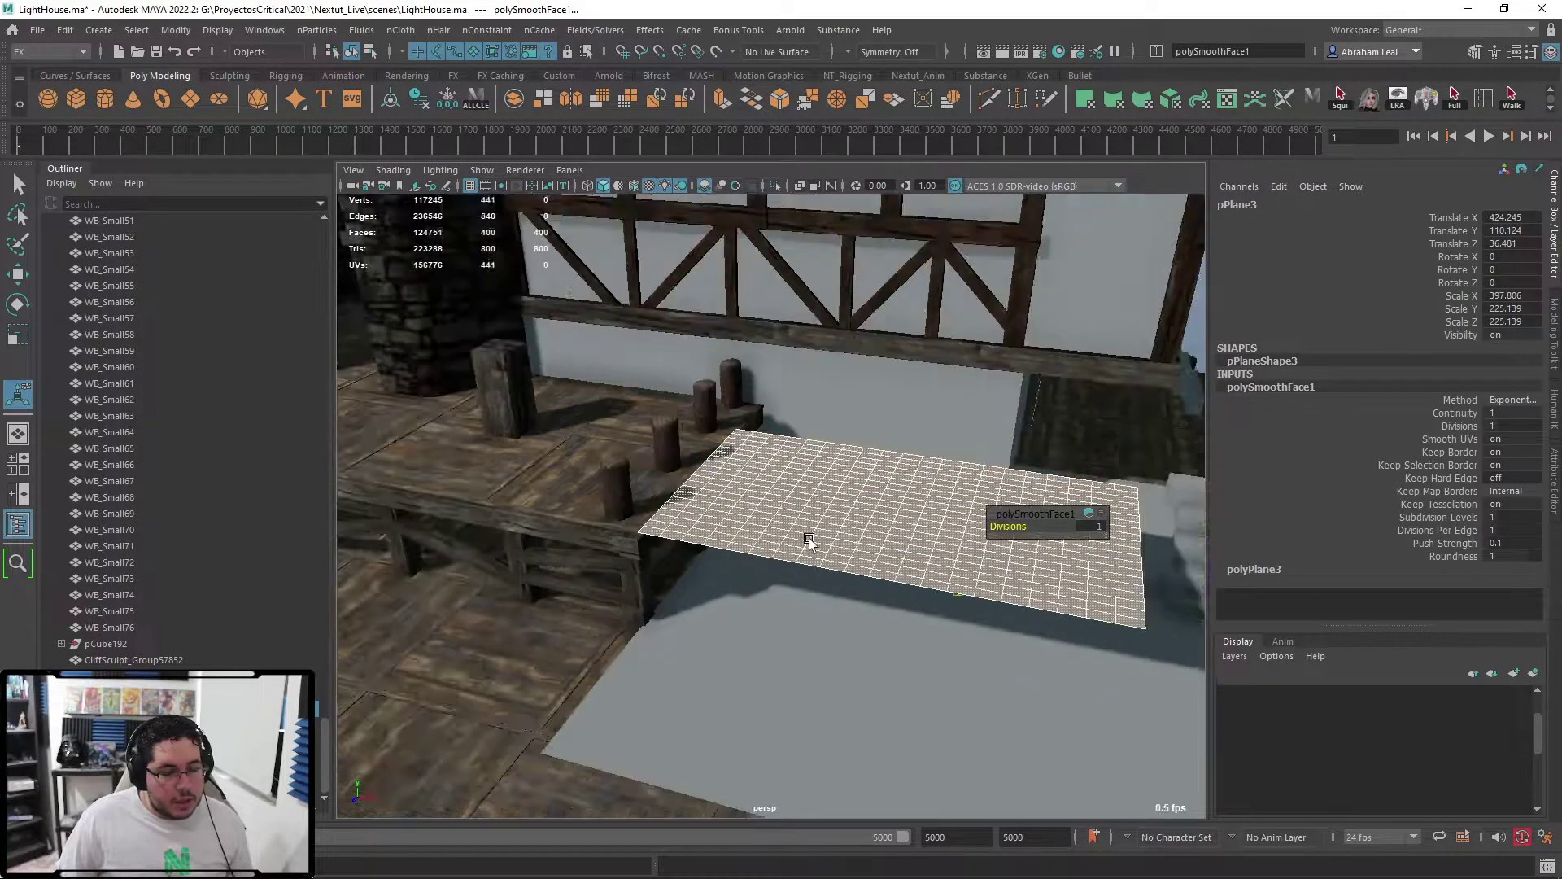
{"action": "key", "text": "f"}
{"action": "left_click_drag", "start_coordinate": [793, 525], "coordinate": [838, 484], "text": "alt"}
{"action": "right_click_drag", "start_coordinate": [861, 478], "coordinate": [574, 229]}
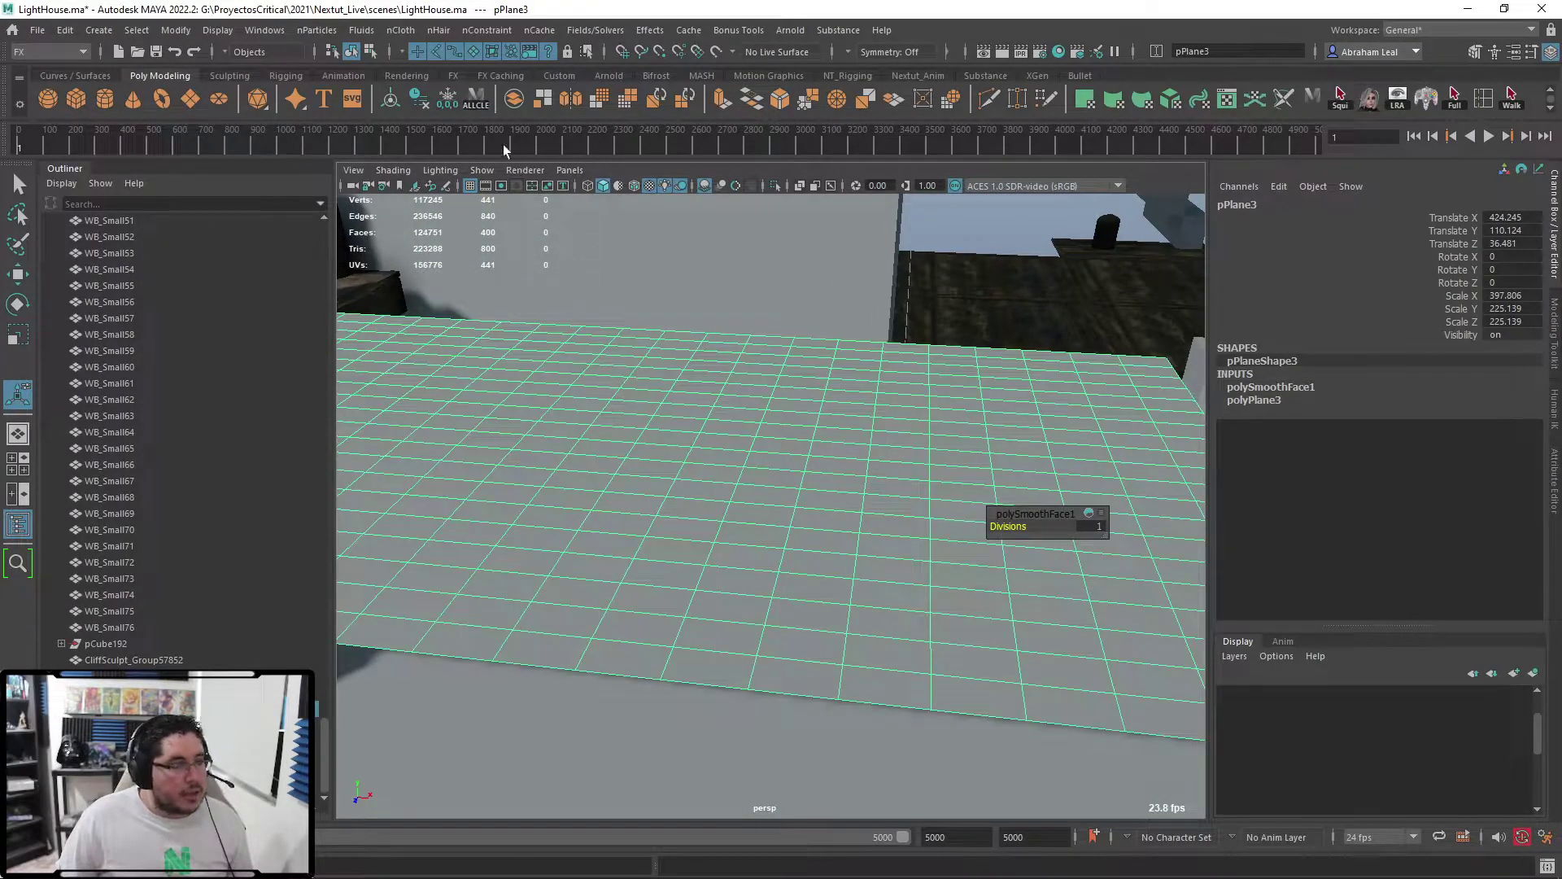
- Freeze the transformations of the smoothed hanging plane and convert it to nCloth again
{"action": "left_click", "coordinate": [449, 106]}
{"action": "right_click_drag", "start_coordinate": [683, 337], "coordinate": [606, 309], "text": "alt"}
{"action": "left_click_drag", "start_coordinate": [675, 423], "coordinate": [708, 390], "text": "alt"}
{"action": "left_click", "coordinate": [399, 30]}
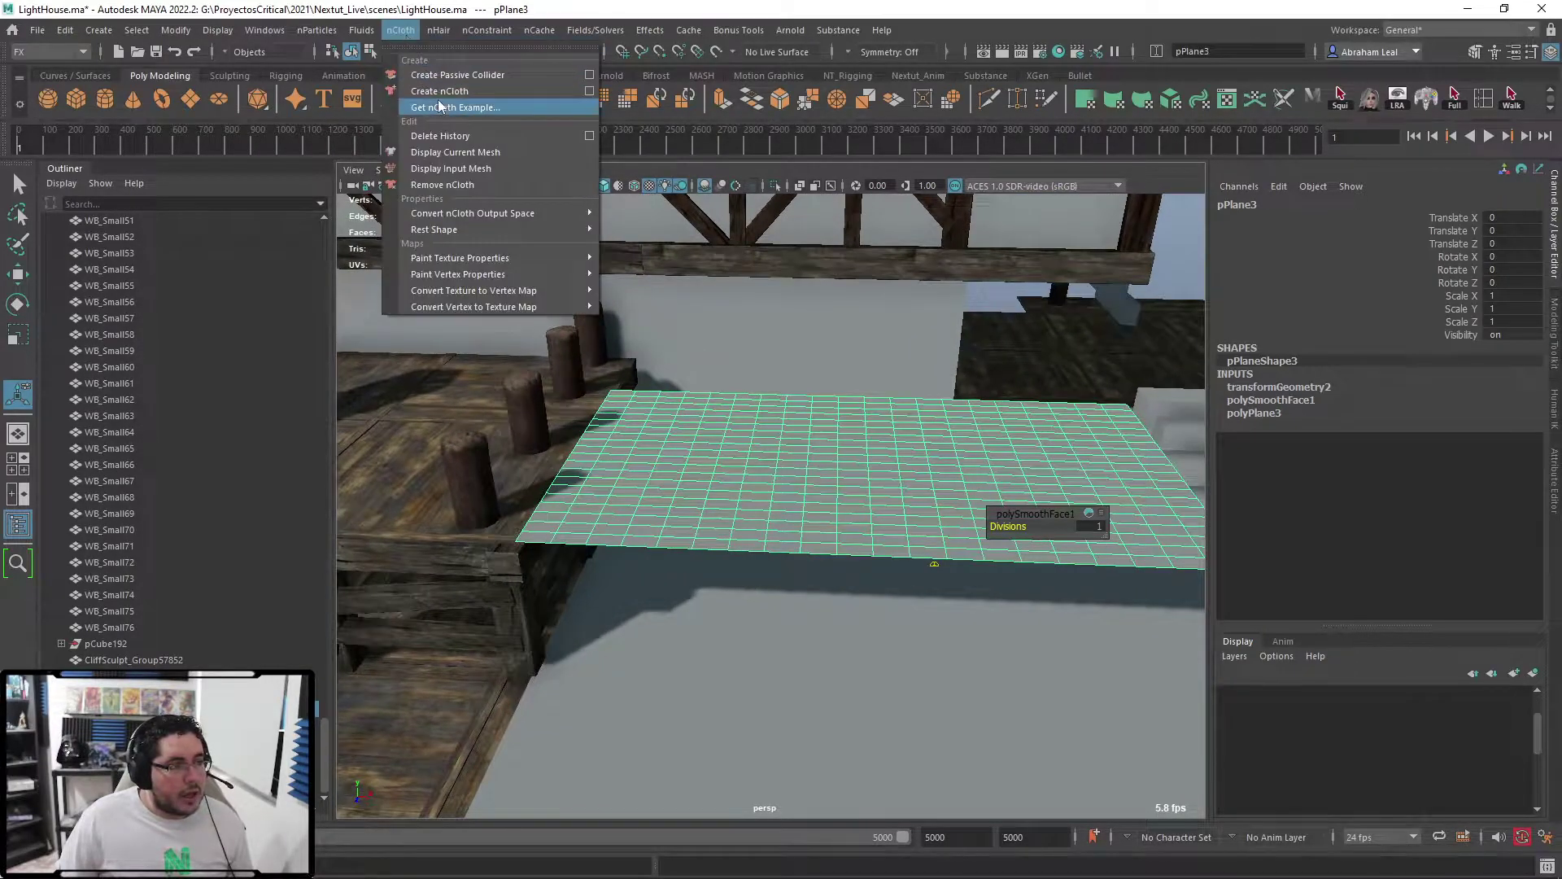
{"action": "left_click", "coordinate": [449, 75]}
- Select groups of vertices along the plane's deck-side edge, leaving gaps between them, and pin them with a Transform Constraint
{"action": "left_click_drag", "start_coordinate": [582, 325], "coordinate": [698, 383], "text": "alt"}
{"action": "left_click", "coordinate": [698, 389]}
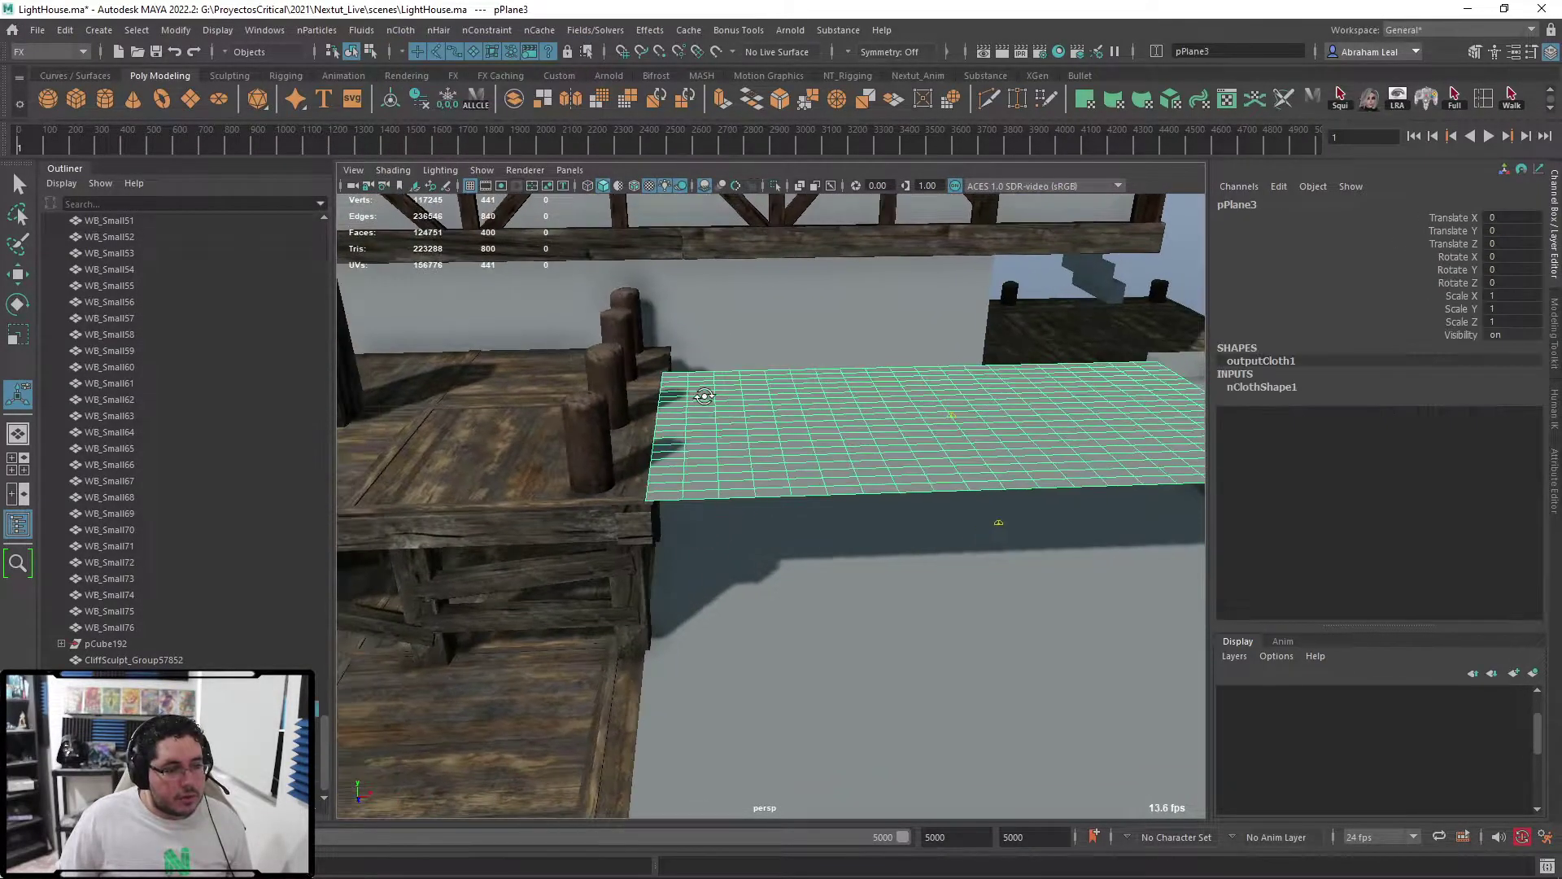
{"action": "right_click_drag", "start_coordinate": [704, 400], "coordinate": [640, 386]}
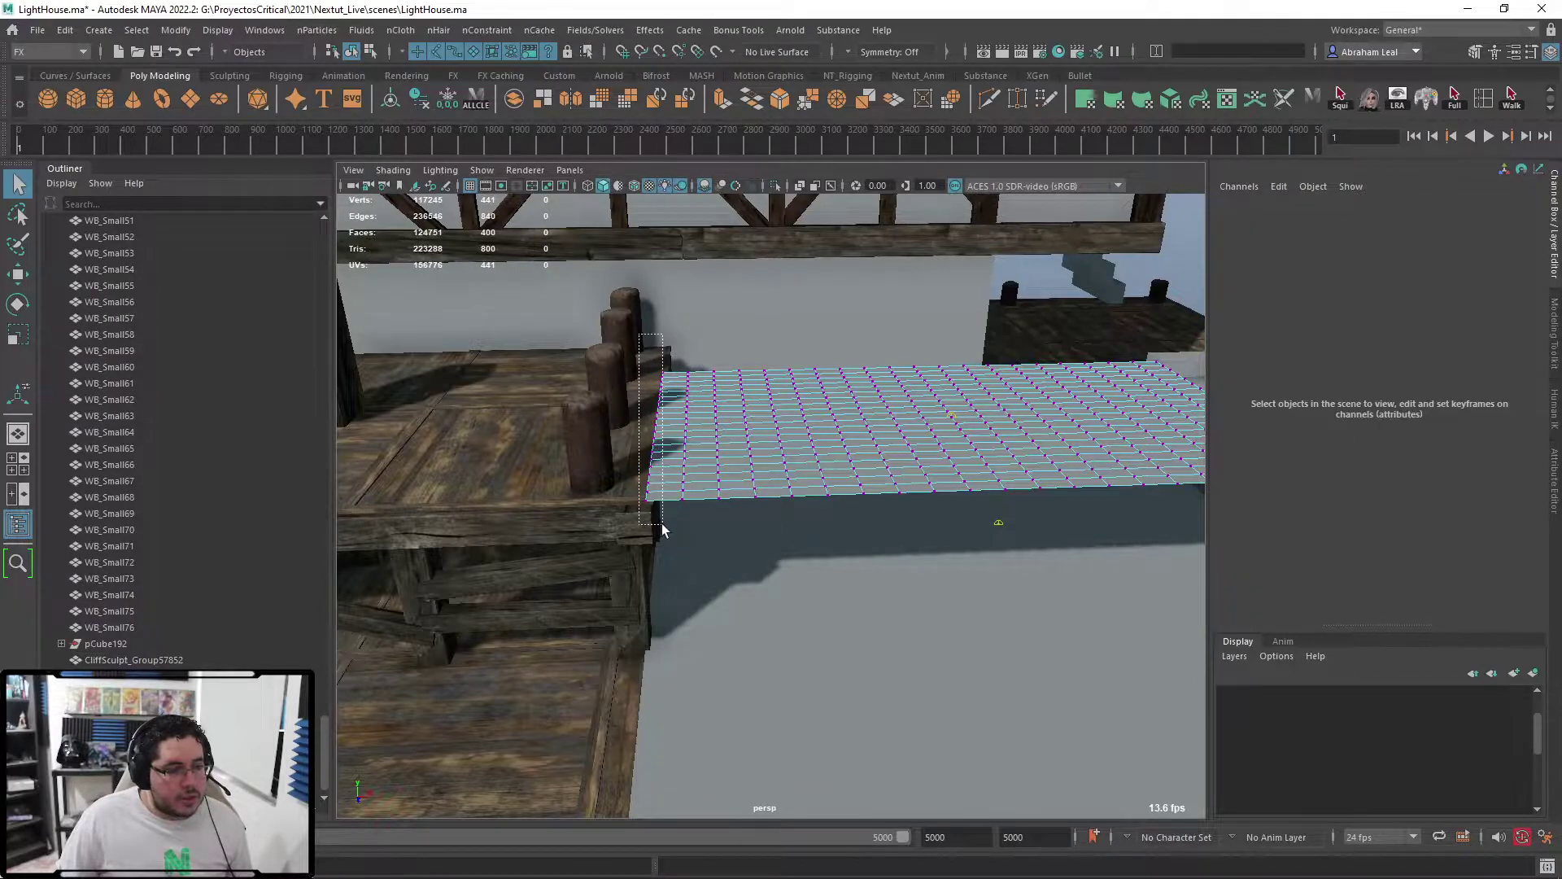
{"action": "left_click_drag", "start_coordinate": [663, 524], "coordinate": [662, 524]}
{"action": "left_click_drag", "start_coordinate": [615, 314], "coordinate": [627, 354], "text": "alt"}
{"action": "right_click_drag", "start_coordinate": [628, 354], "coordinate": [666, 387], "text": "alt"}
{"action": "middle_click_drag", "start_coordinate": [666, 386], "coordinate": [669, 452], "text": "alt"}
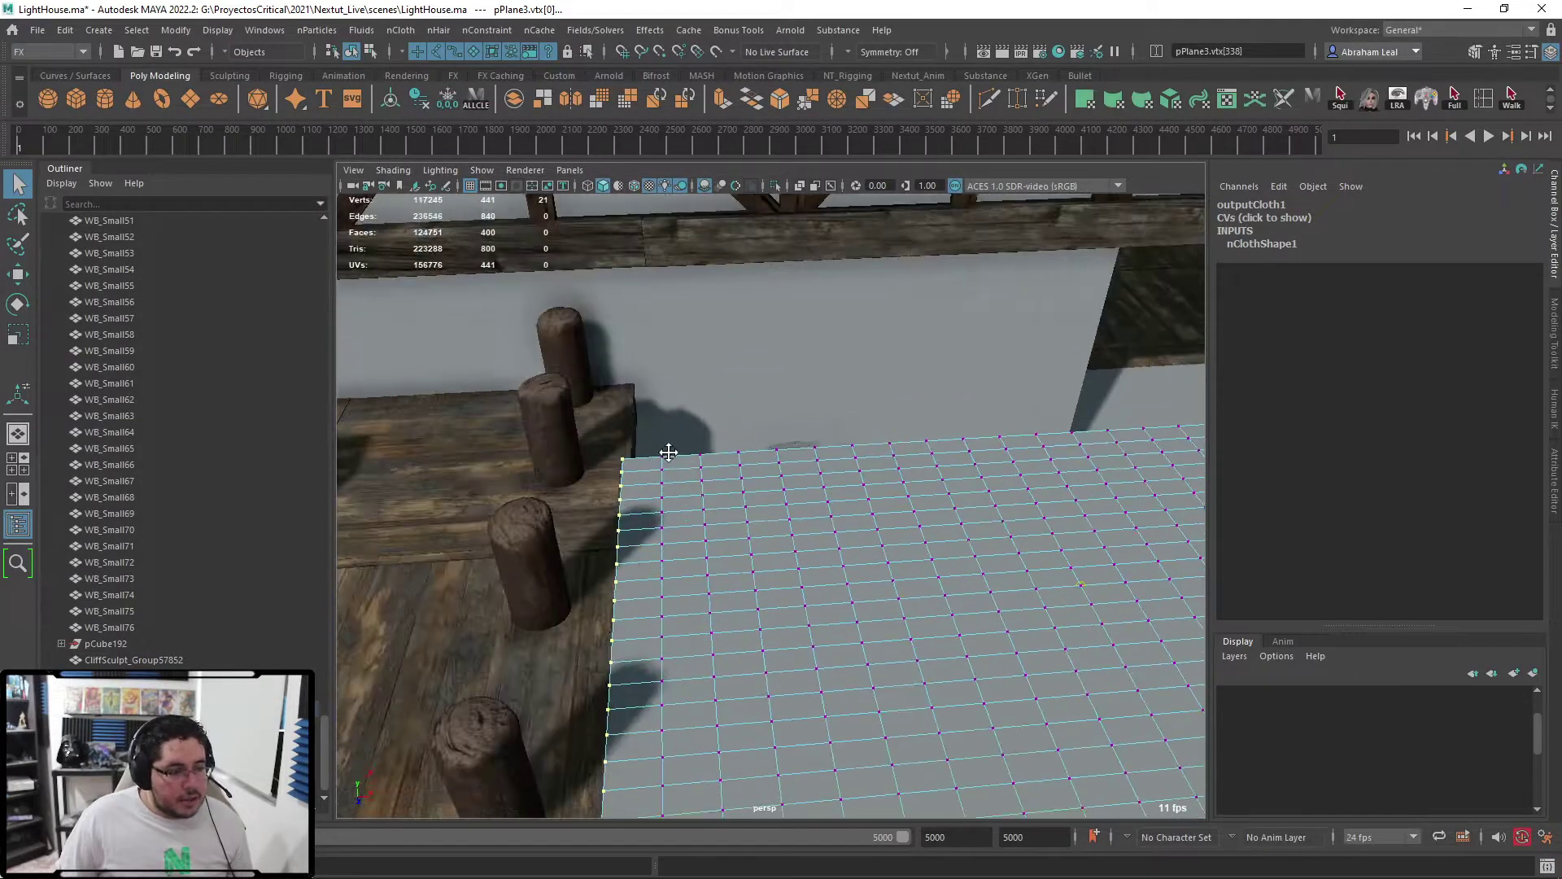
{"action": "scroll", "coordinate": [658, 506], "scroll_direction": "down", "scroll_amount": 3}
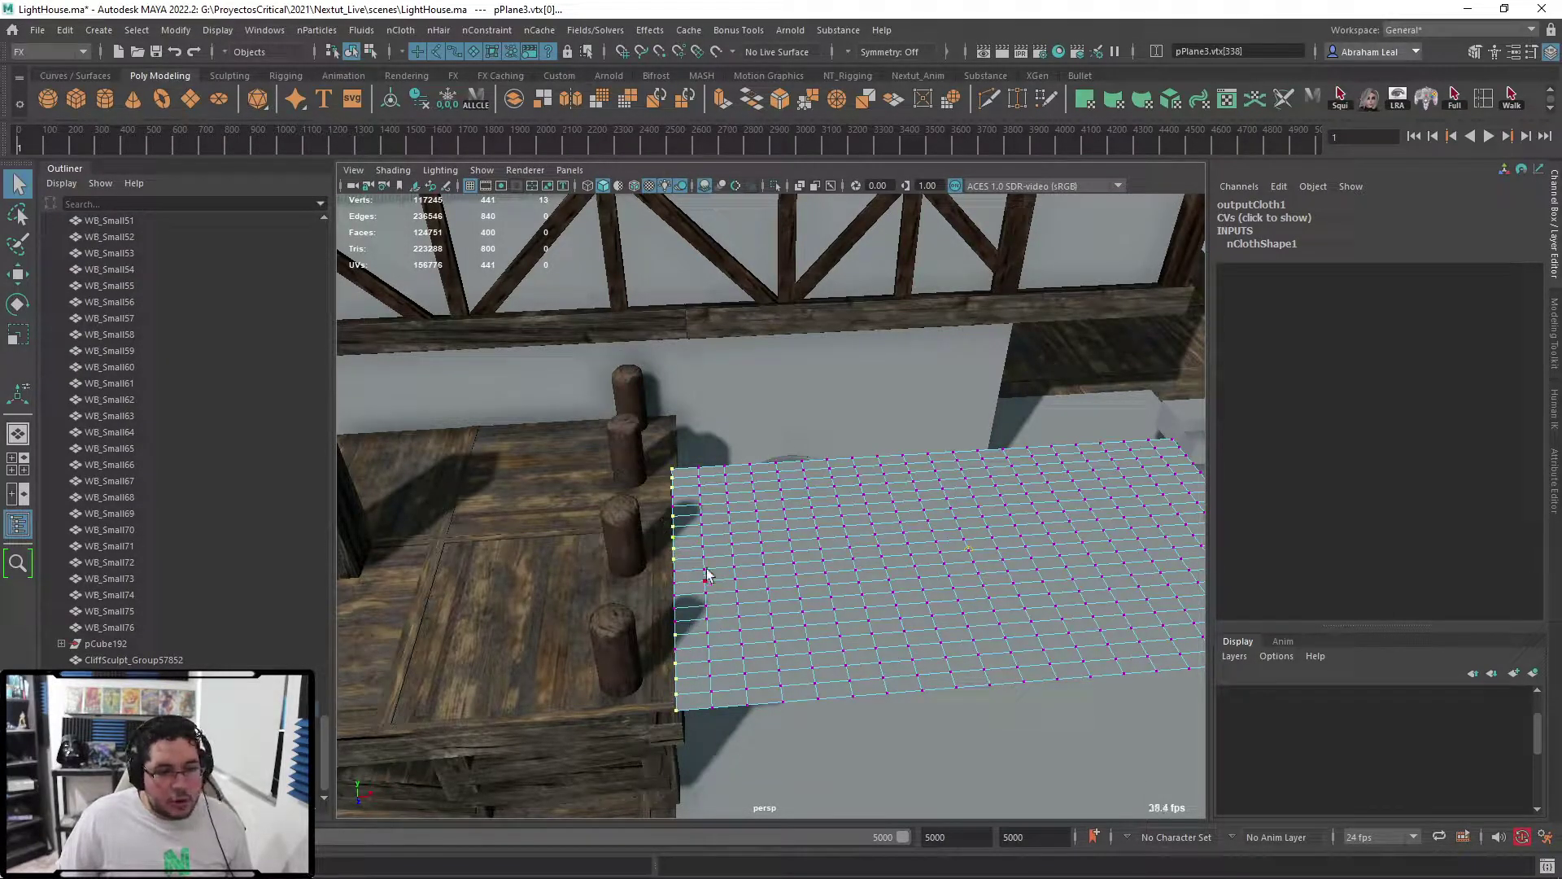
{"action": "left_click", "coordinate": [466, 38]}
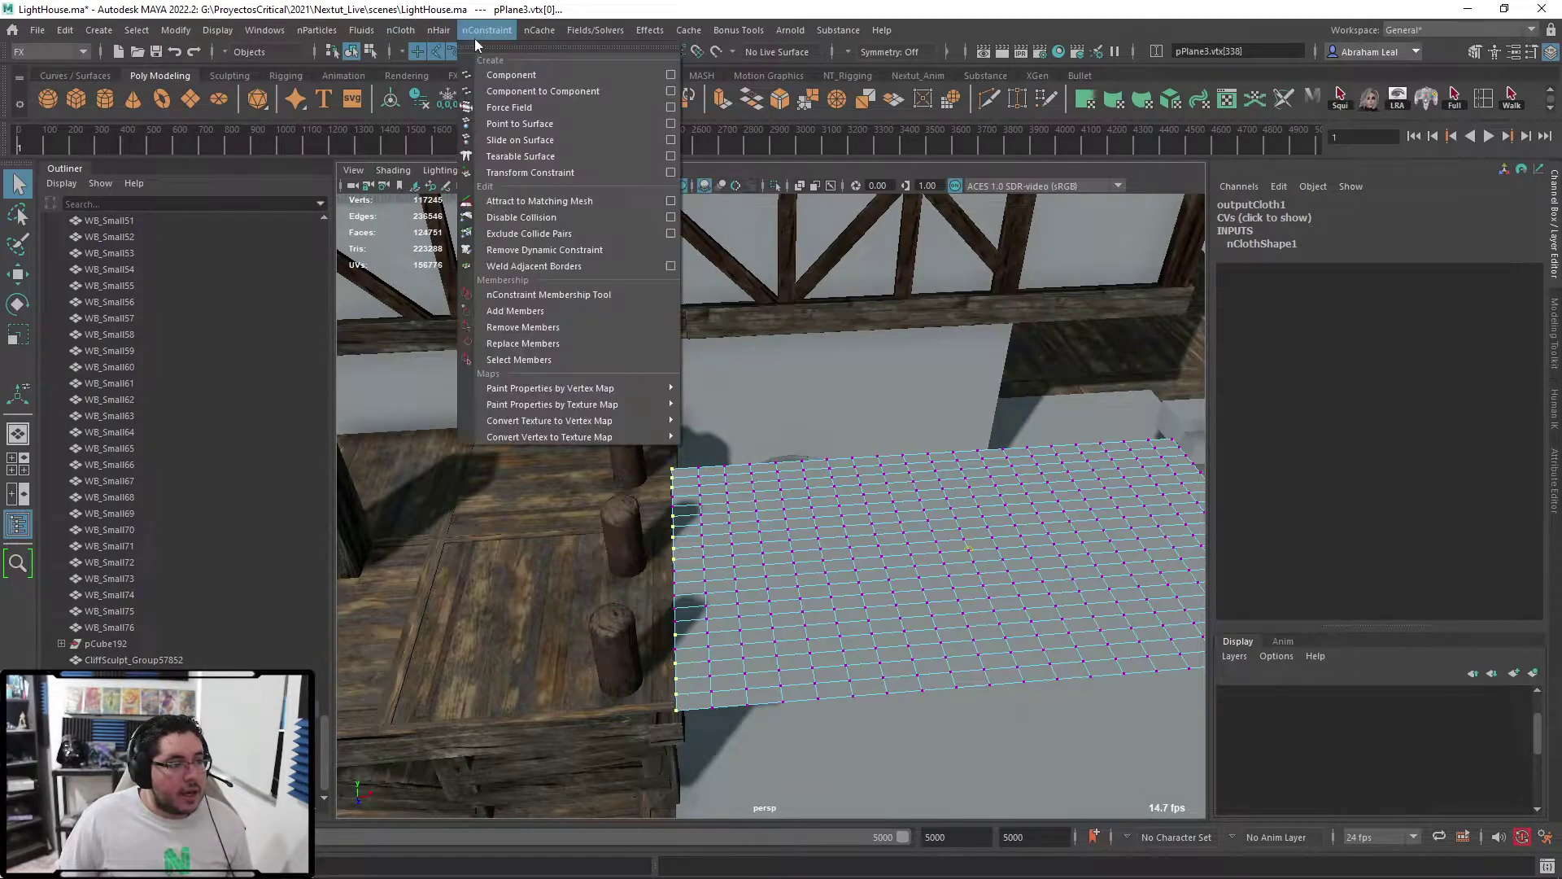
{"action": "left_click", "coordinate": [504, 173]}
- Play the simulation to examine how the pinned cloth falls from the deck, stop it, and rewind to the first frame
{"action": "left_click_drag", "start_coordinate": [667, 407], "coordinate": [749, 438], "text": "alt"}
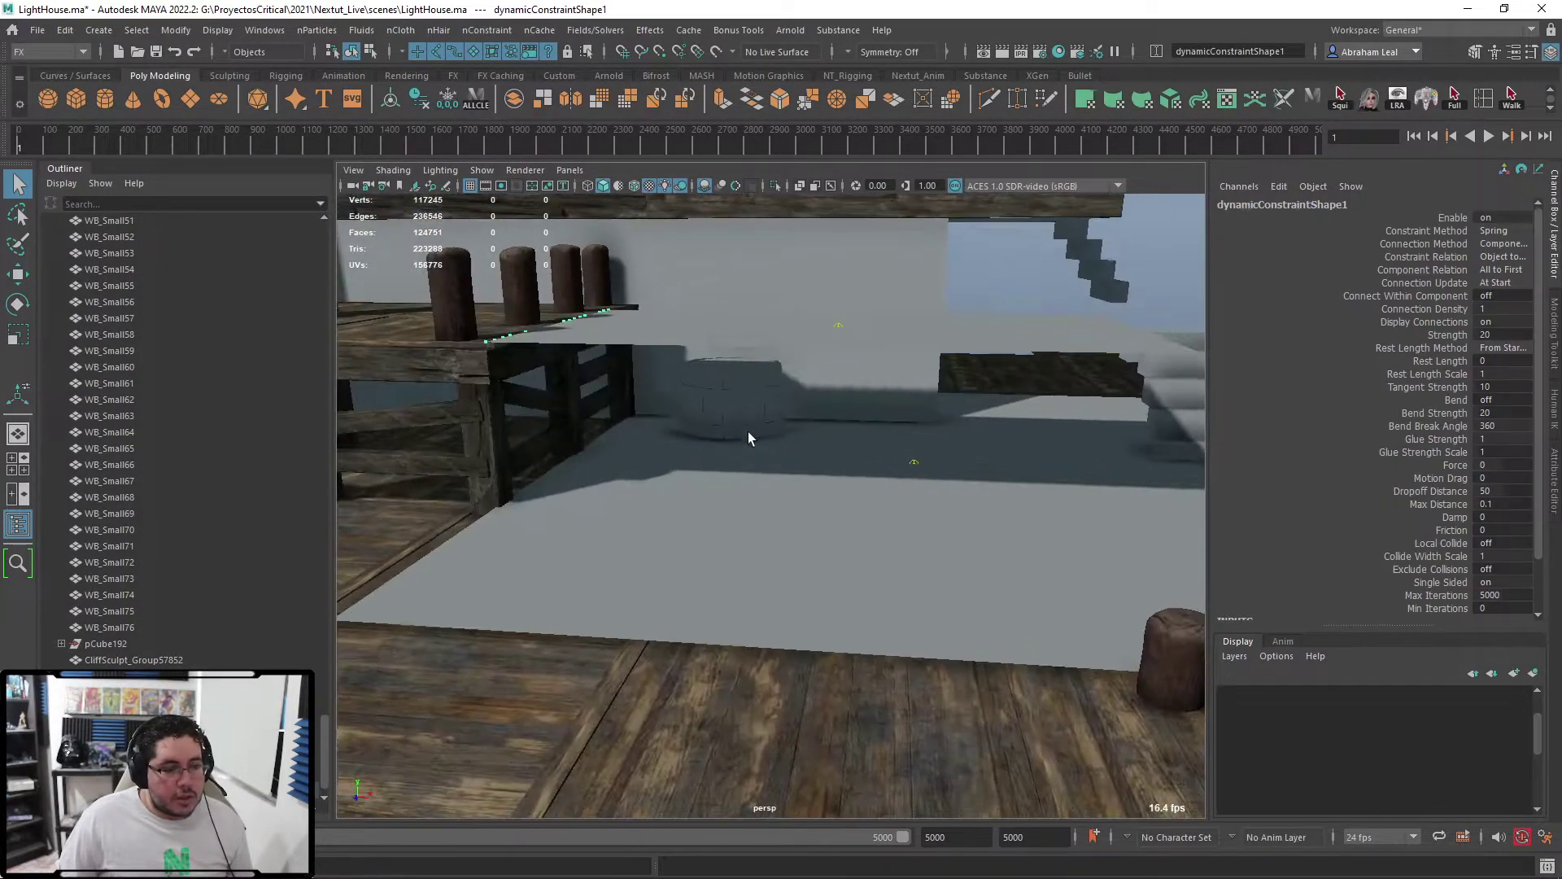
{"action": "middle_click_drag", "start_coordinate": [1025, 345], "coordinate": [1028, 397], "text": "alt"}
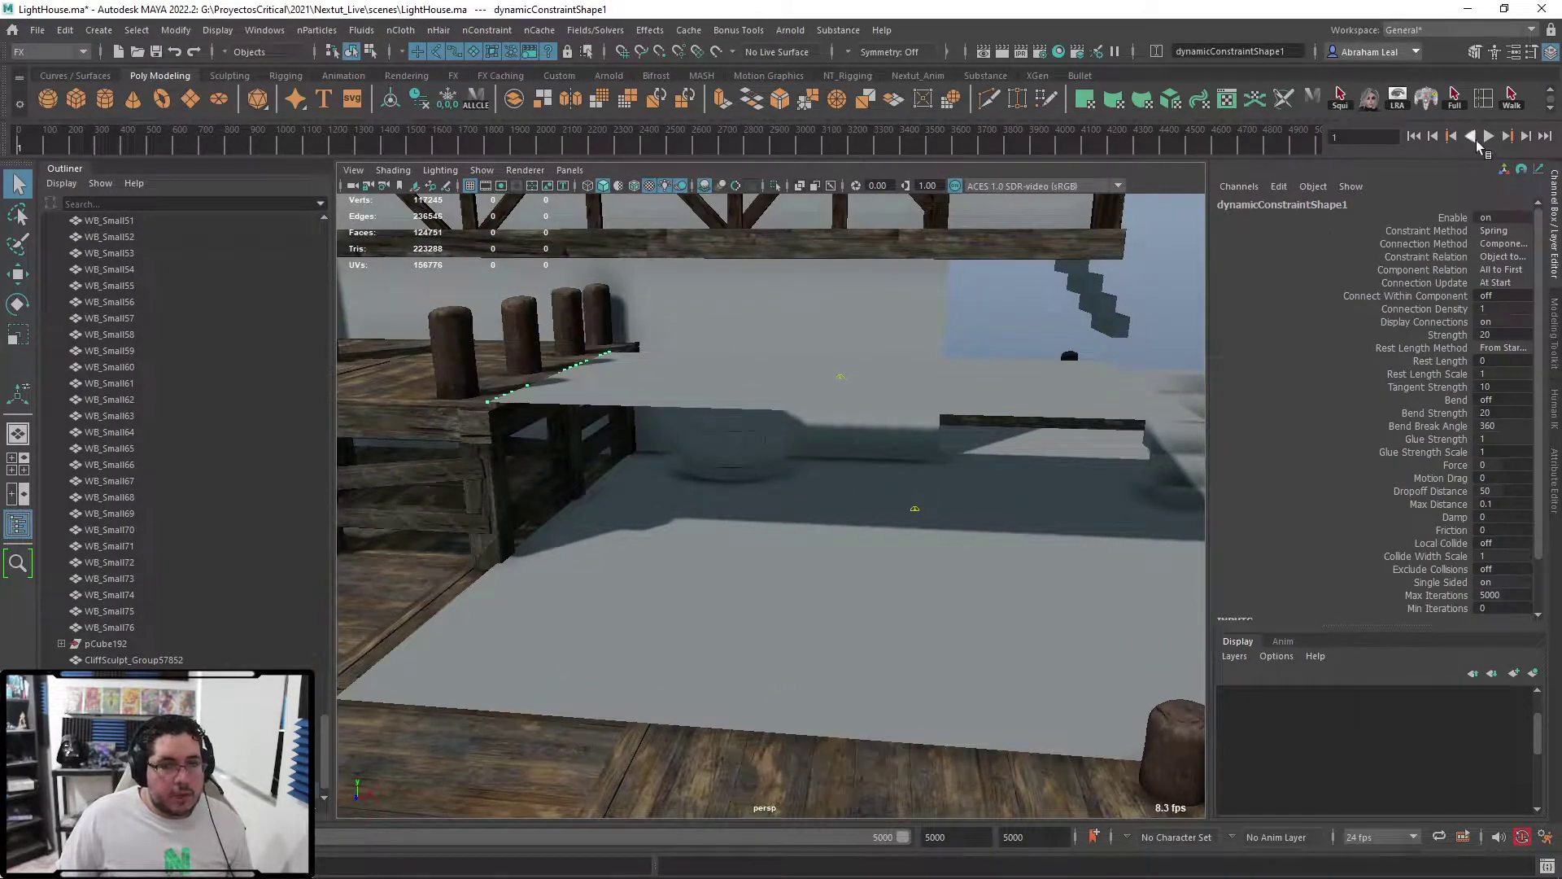
{"action": "left_click", "coordinate": [1488, 136]}
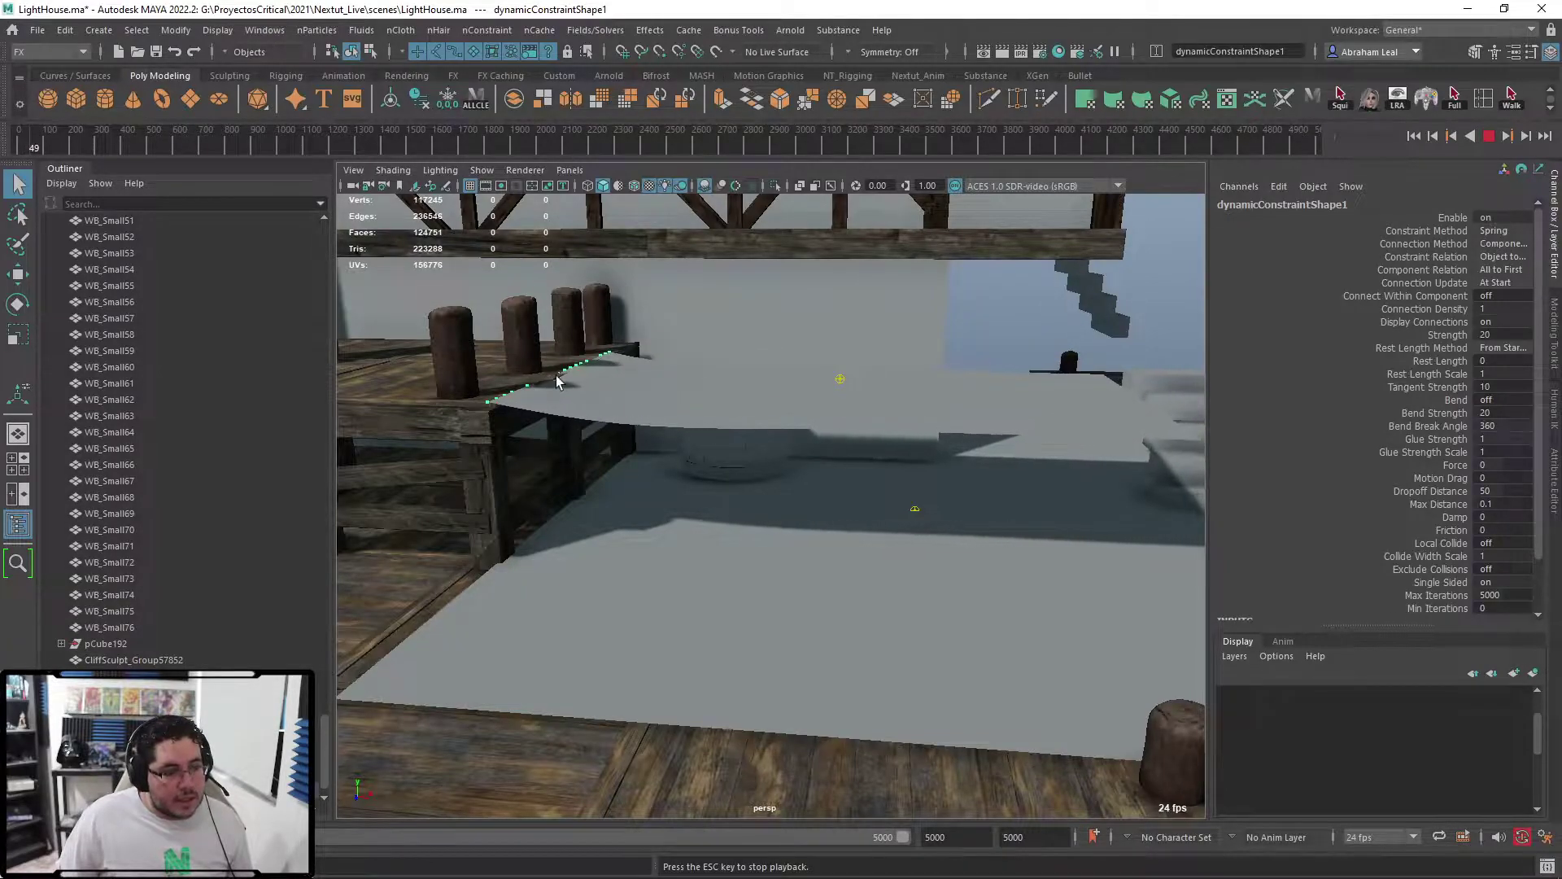
{"action": "left_click_drag", "start_coordinate": [582, 392], "coordinate": [484, 427], "text": "alt"}
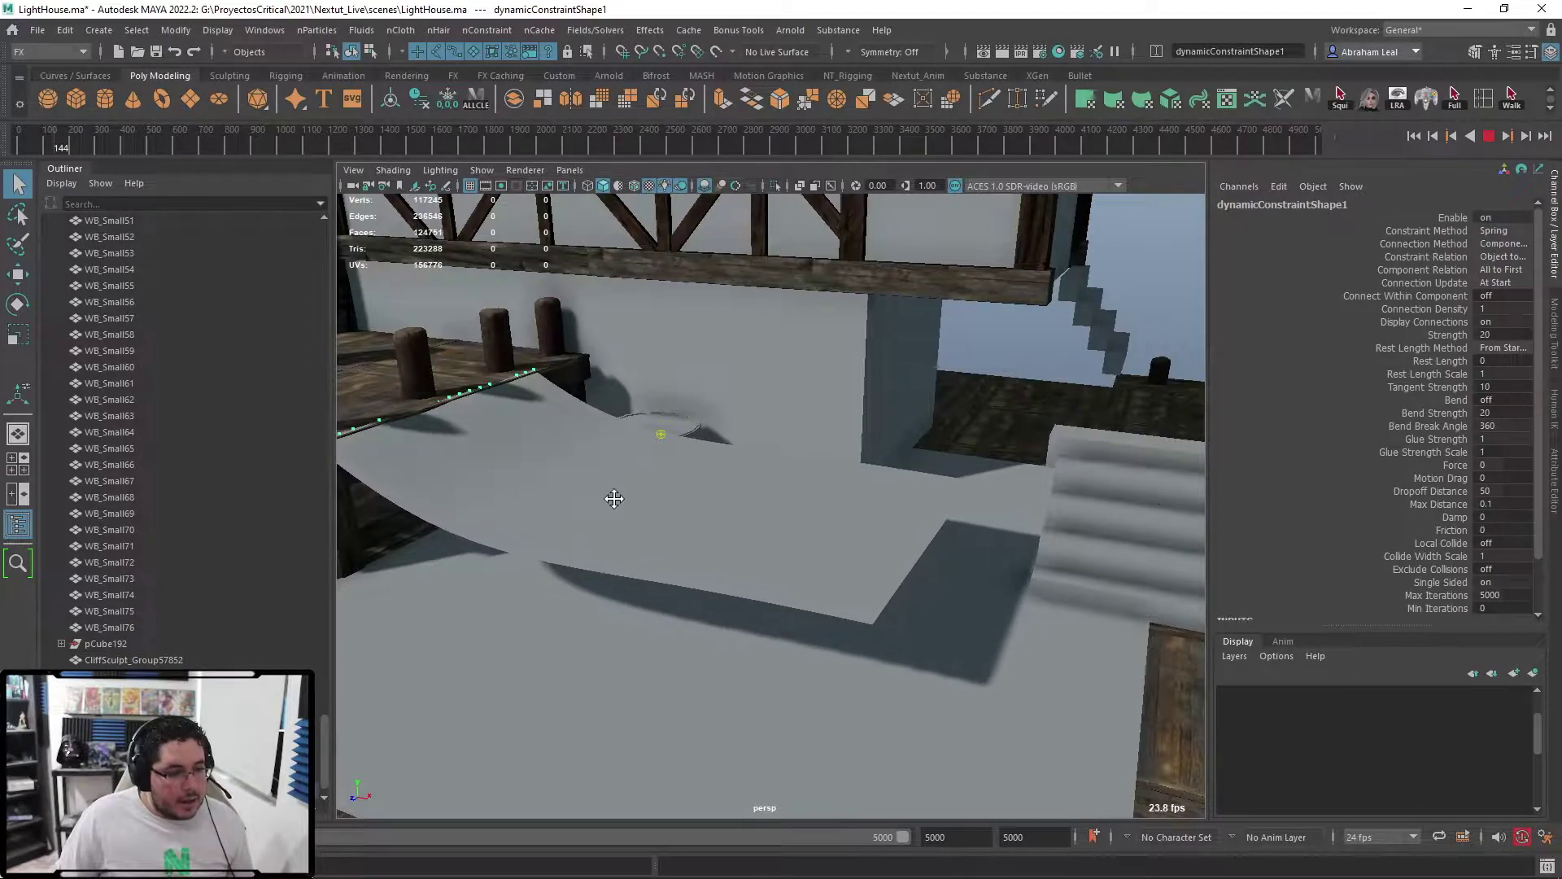
{"action": "left_click_drag", "start_coordinate": [614, 494], "coordinate": [581, 486], "text": "alt"}
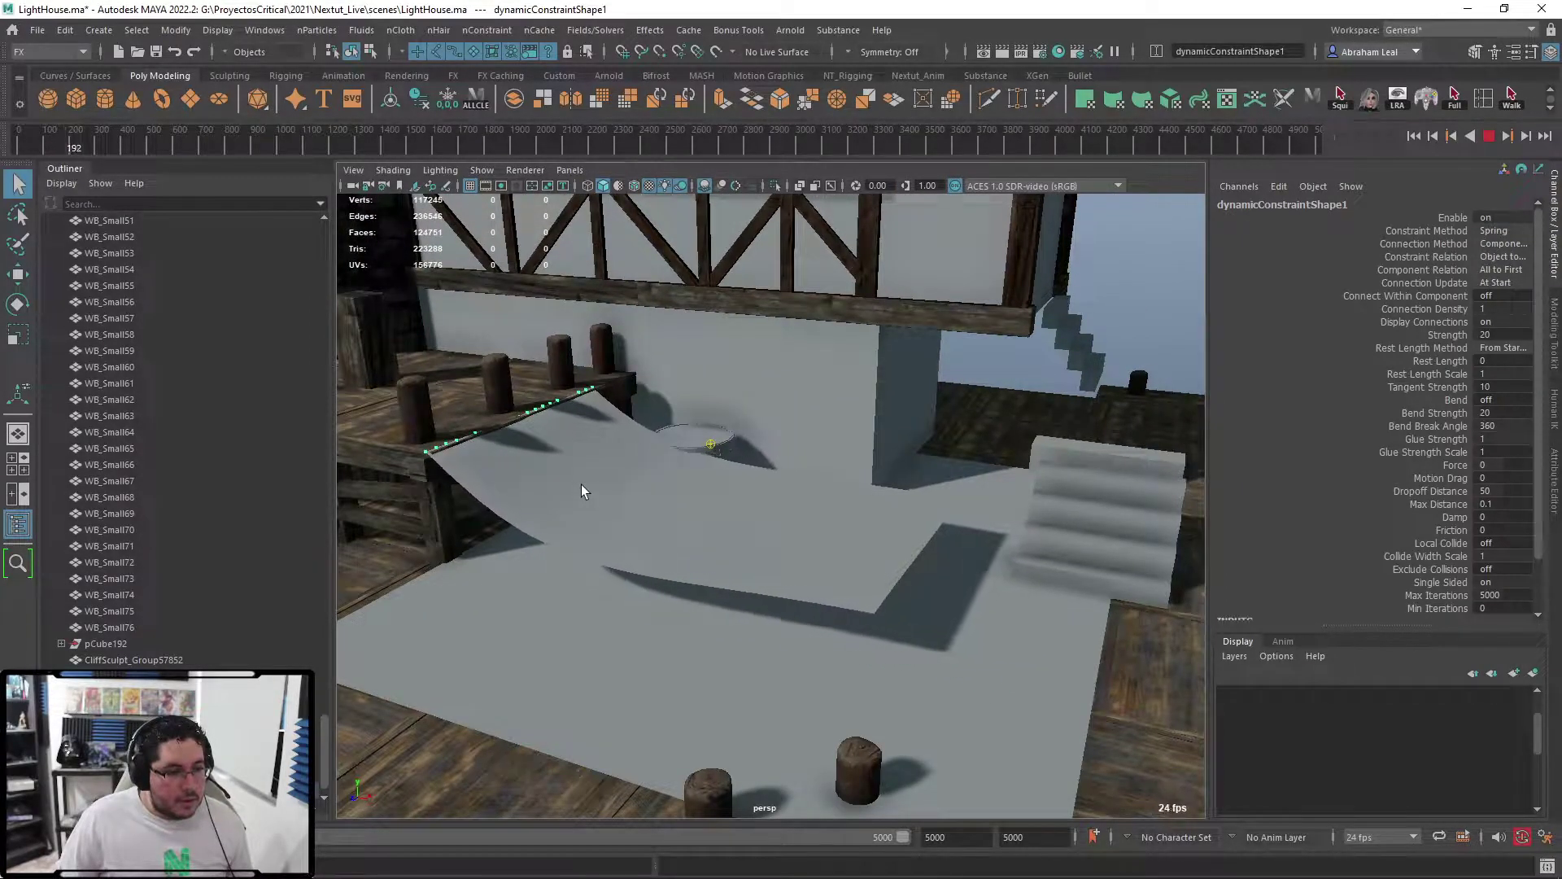
{"action": "left_click", "coordinate": [1489, 140]}
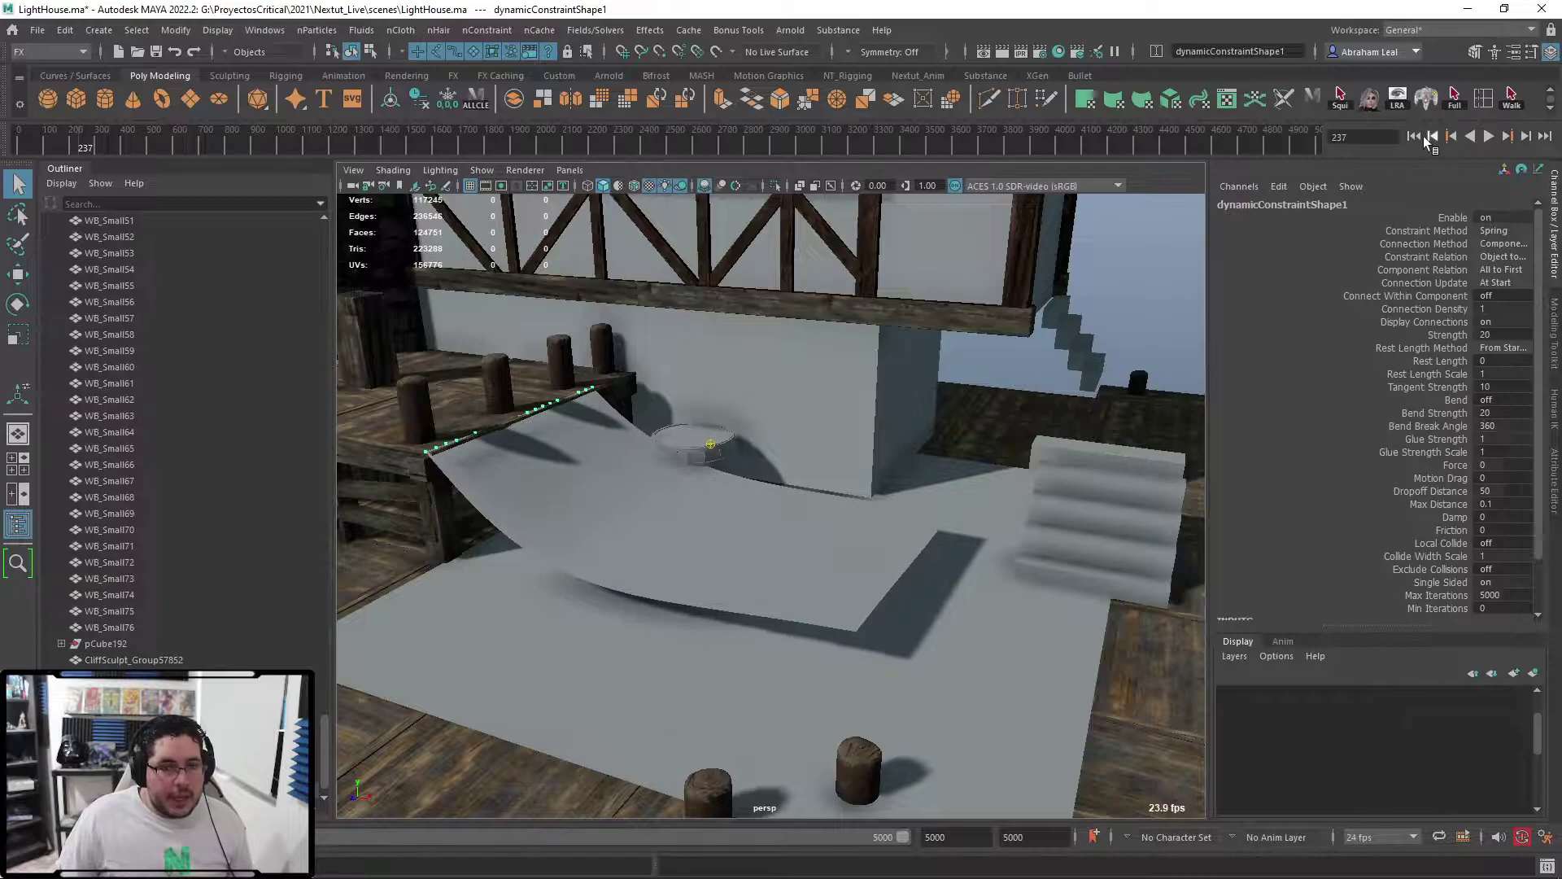
{"action": "left_click", "coordinate": [1419, 136]}
- Freeze the transformations of the barrel beside the raised deck and make it a passive collider
{"action": "left_click_drag", "start_coordinate": [807, 407], "coordinate": [802, 380], "text": "alt"}
{"action": "right_click_drag", "start_coordinate": [803, 381], "coordinate": [685, 426], "text": "alt"}
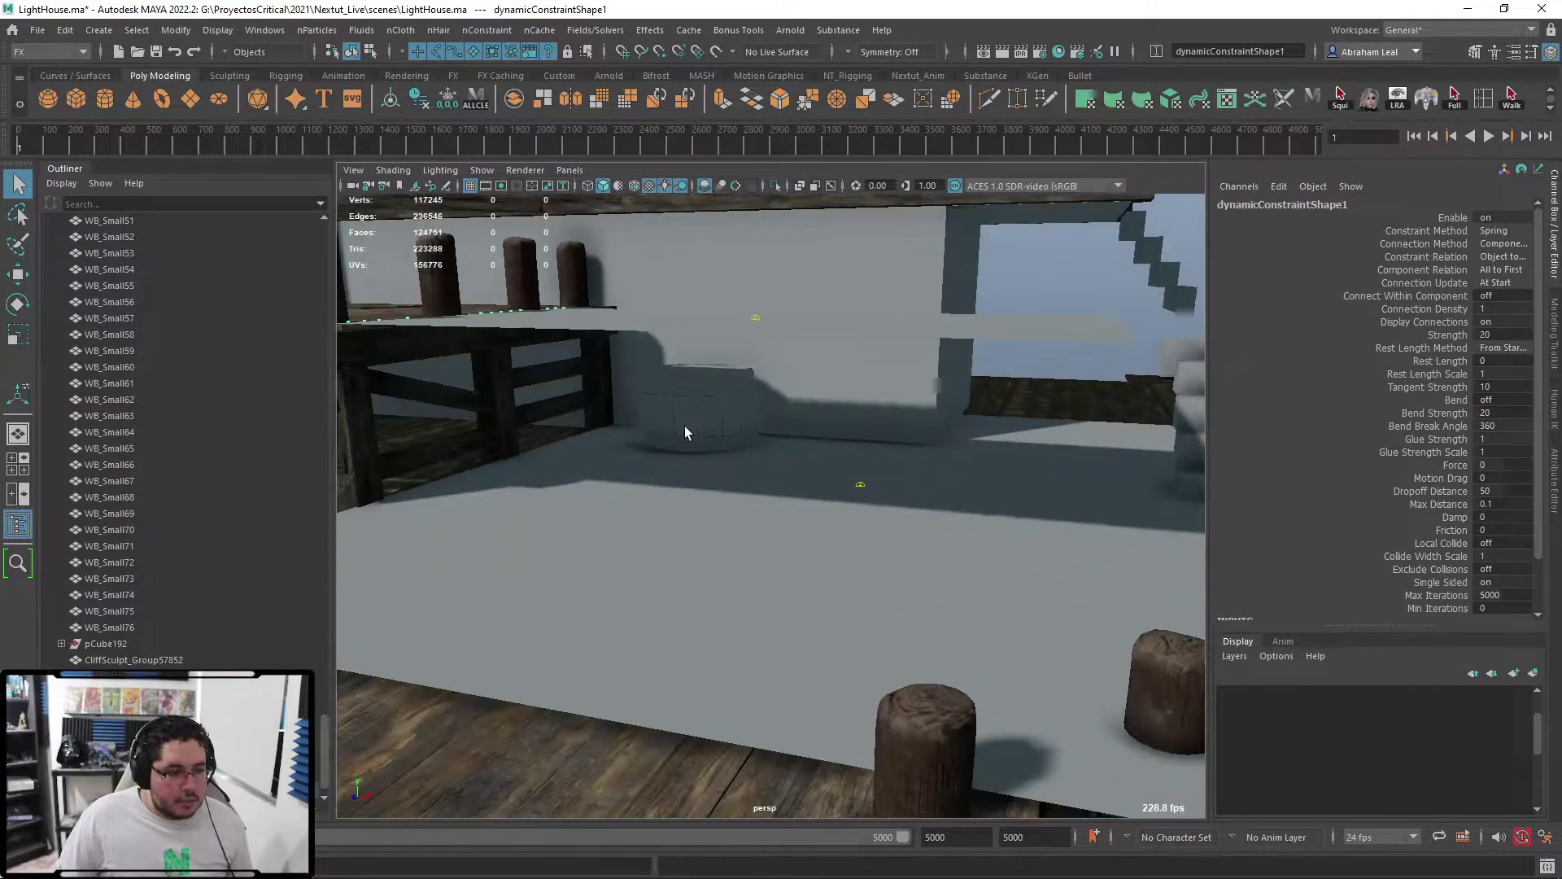
{"action": "left_click", "coordinate": [723, 403]}
{"action": "left_click", "coordinate": [446, 100]}
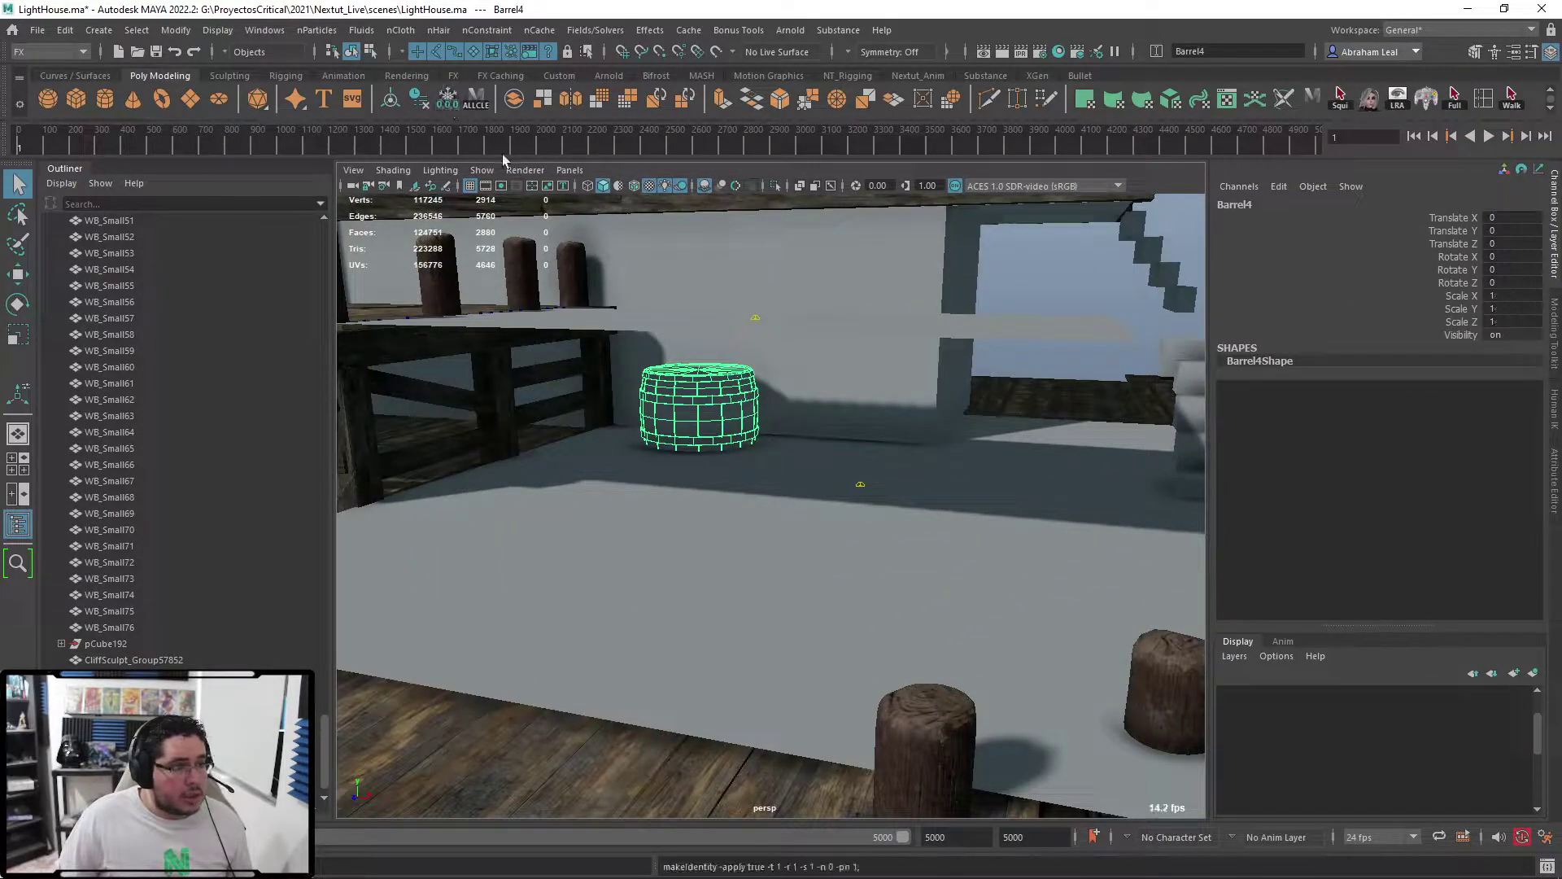
{"action": "left_click", "coordinate": [400, 30]}
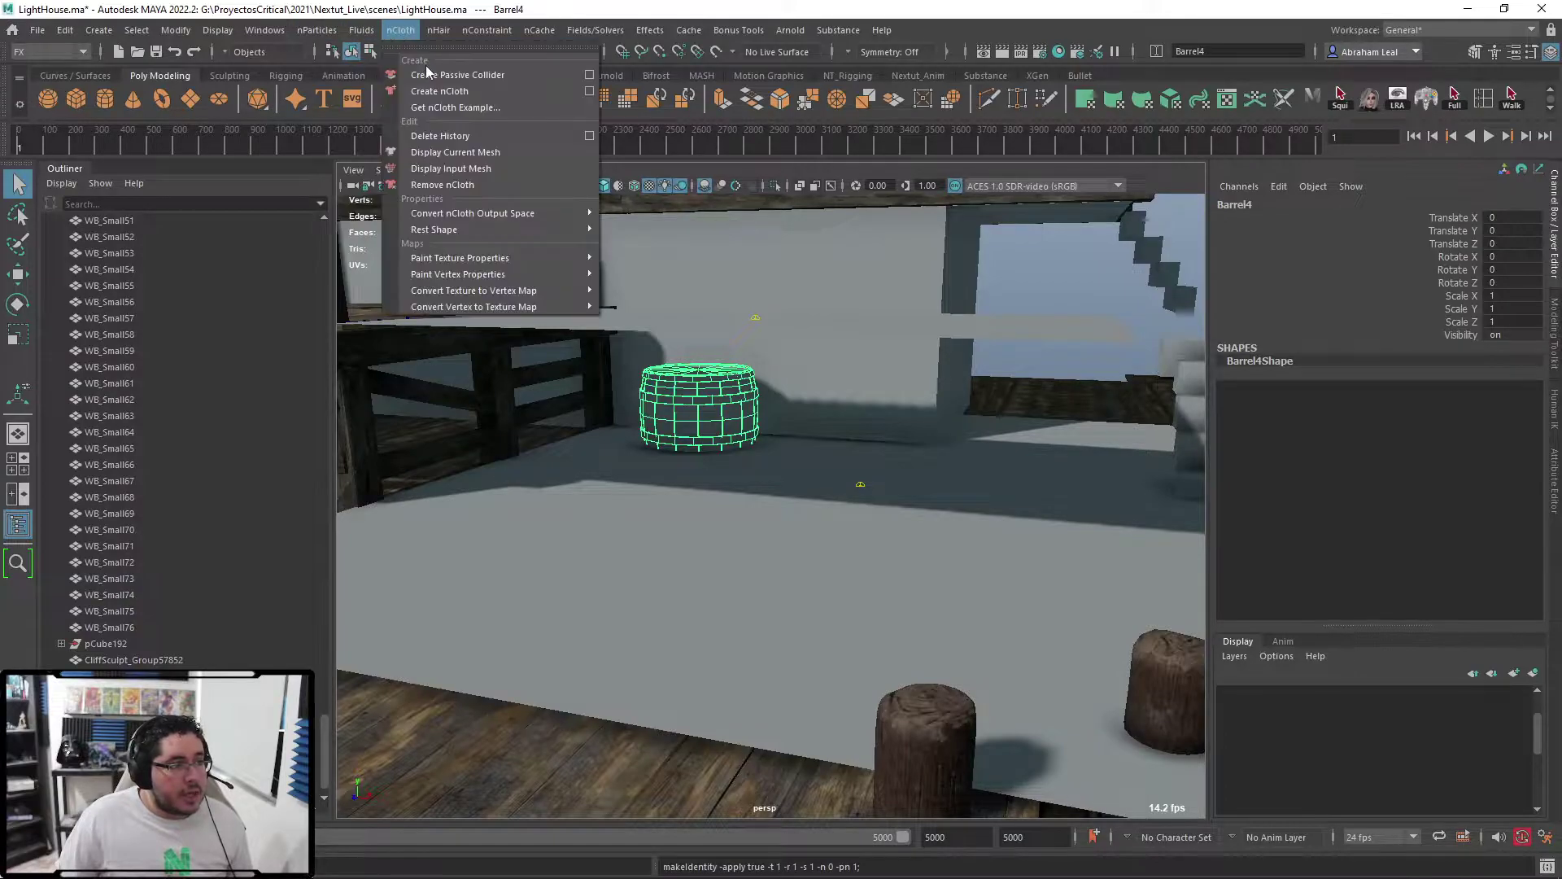
{"action": "left_click", "coordinate": [456, 75]}
{"action": "middle_click_drag", "start_coordinate": [773, 326], "coordinate": [797, 329], "text": "alt"}
{"action": "scroll", "coordinate": [797, 329], "scroll_direction": "down", "scroll_amount": 1}
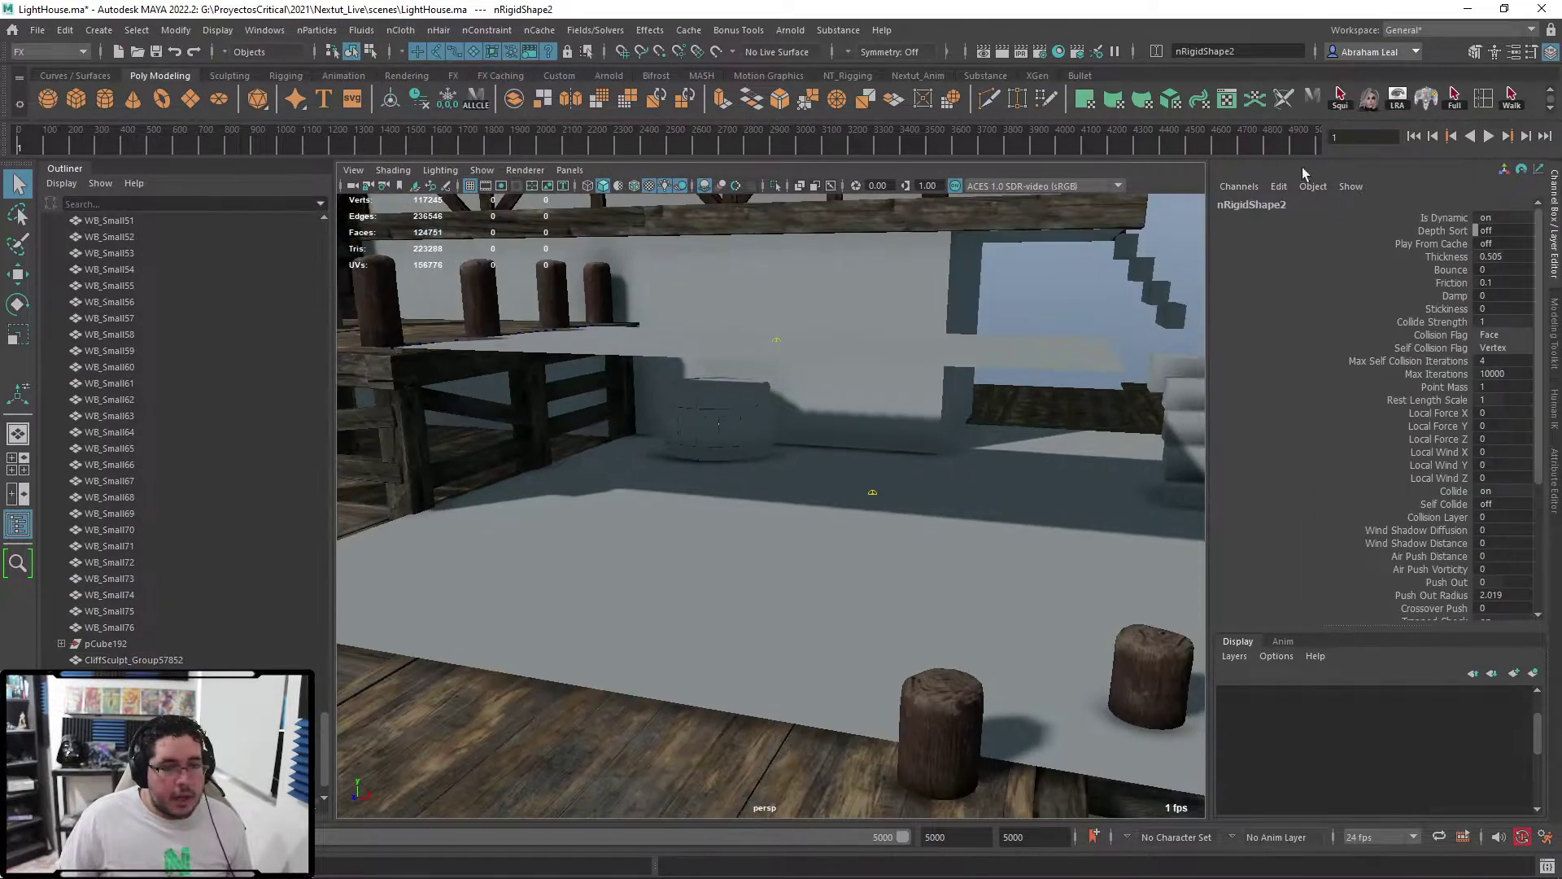
- Play the simulation until the cloth drapes past the barrel onto the floor, stop at frame 417, and examine the drape
{"action": "left_click", "coordinate": [1487, 136]}
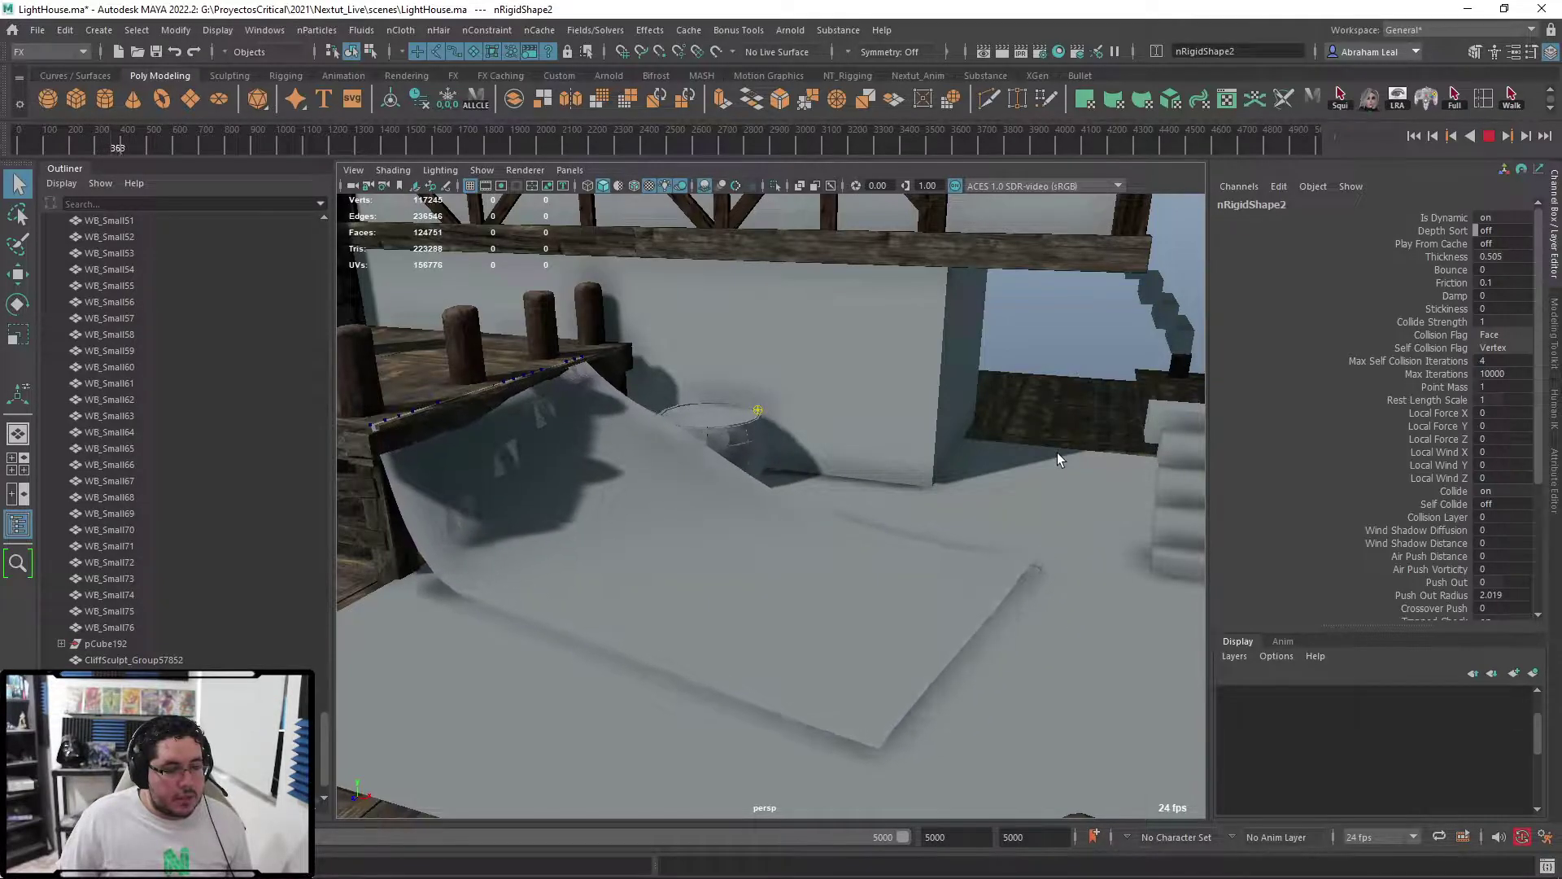
{"action": "left_click", "coordinate": [1489, 135]}
{"action": "right_click_drag", "start_coordinate": [805, 453], "coordinate": [697, 453], "text": "alt"}
{"action": "left_click_drag", "start_coordinate": [698, 453], "coordinate": [532, 456], "text": "alt"}
{"action": "right_click_drag", "start_coordinate": [532, 455], "coordinate": [594, 461], "text": "alt"}
{"action": "left_click_drag", "start_coordinate": [594, 461], "coordinate": [732, 464], "text": "alt"}
{"action": "right_click_drag", "start_coordinate": [732, 464], "coordinate": [754, 466], "text": "alt"}
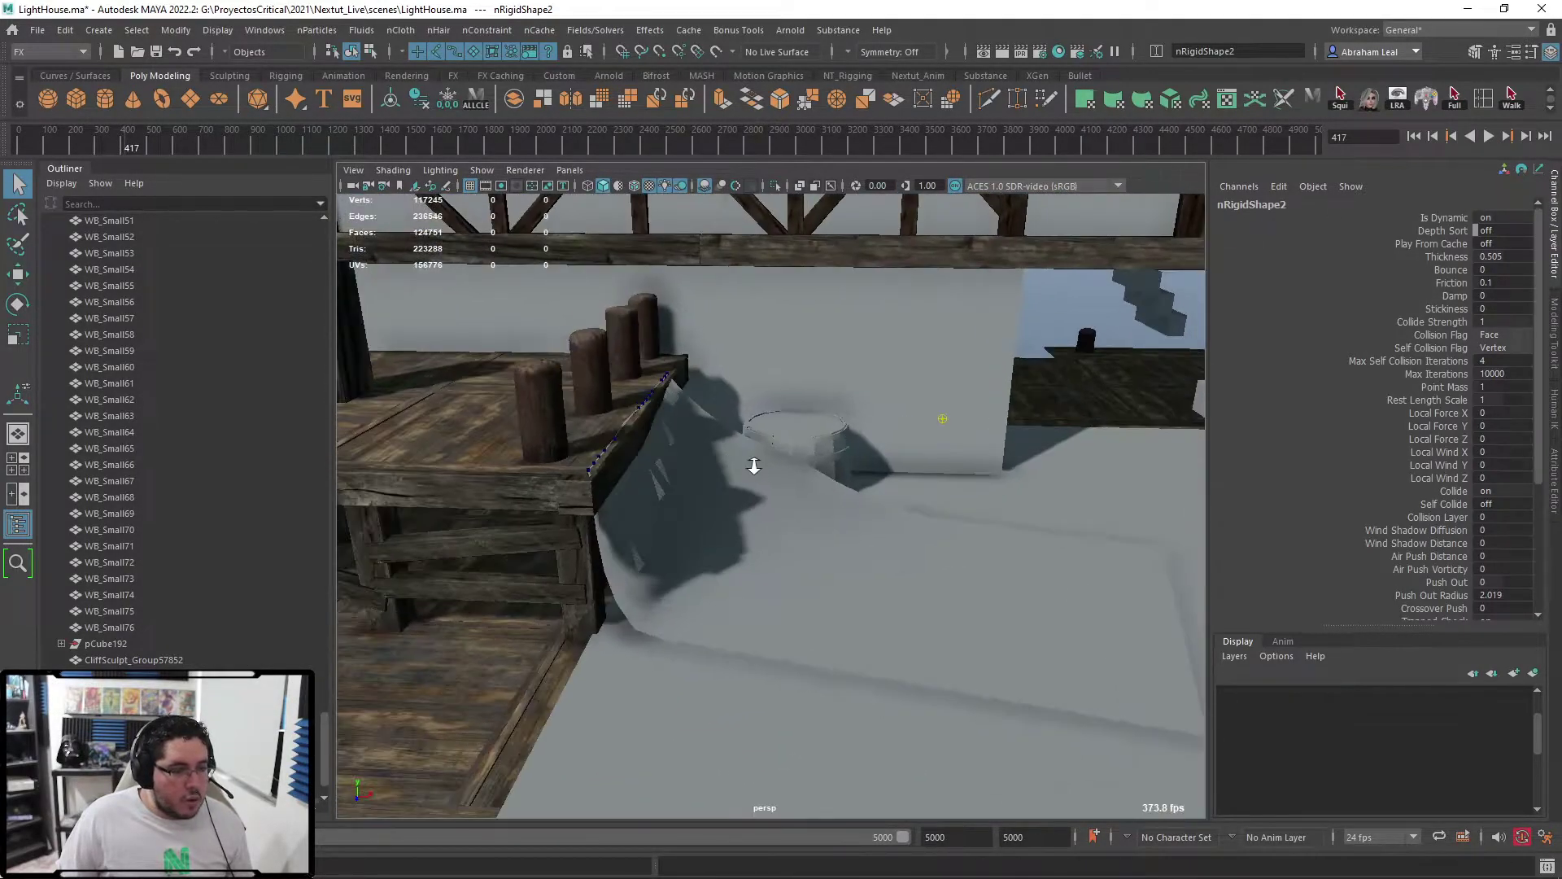
{"action": "left_click_drag", "start_coordinate": [754, 466], "coordinate": [740, 447], "text": "alt"}
{"action": "right_click_drag", "start_coordinate": [740, 446], "coordinate": [673, 369], "text": "alt"}
{"action": "middle_click_drag", "start_coordinate": [814, 456], "coordinate": [715, 483], "text": "alt"}
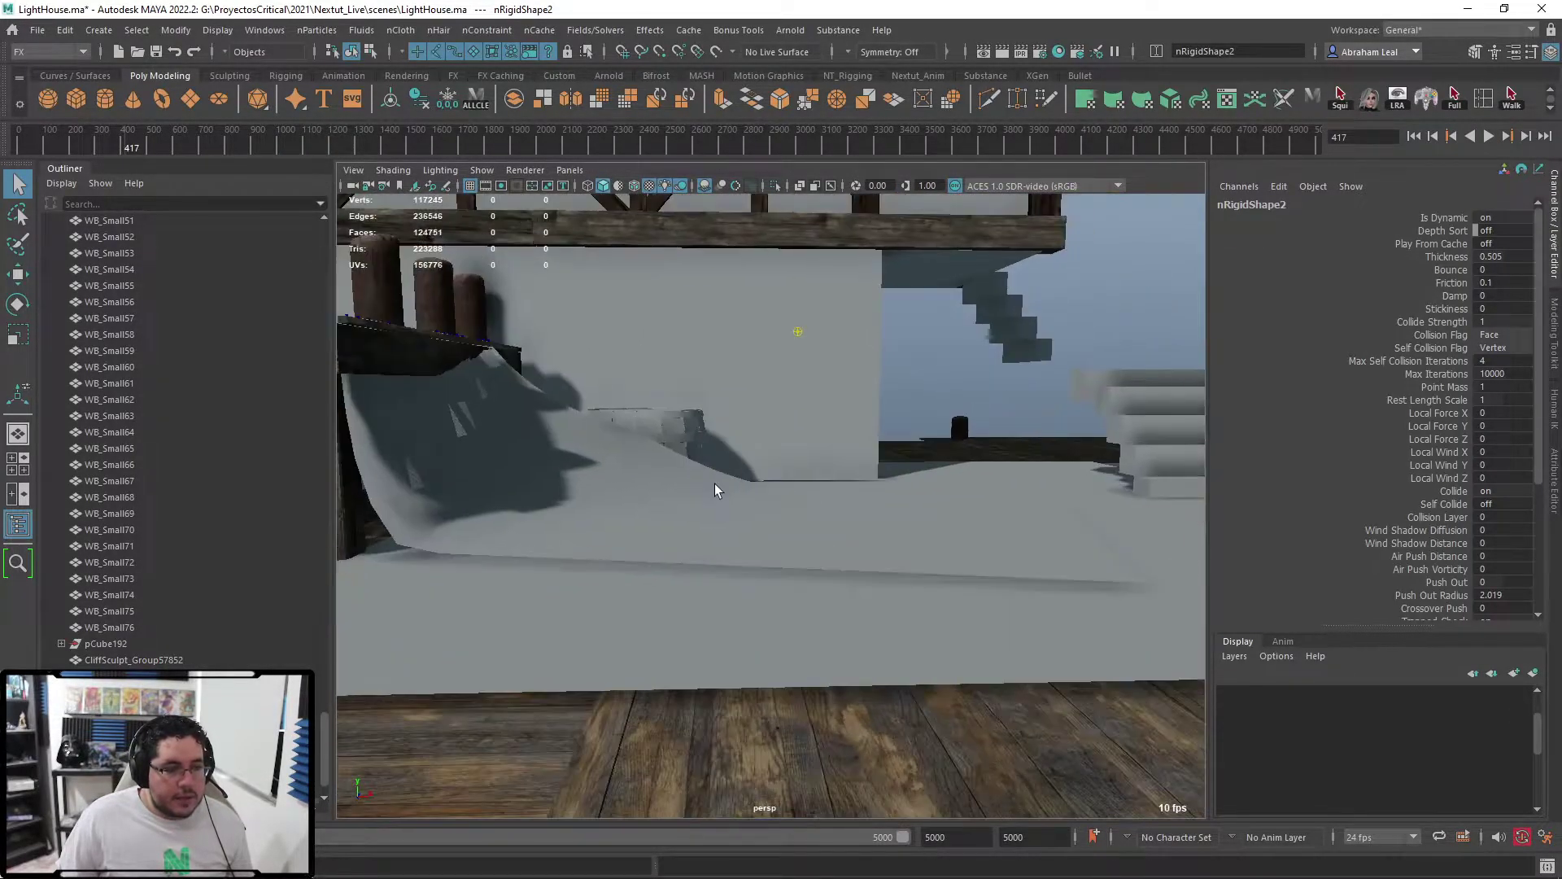
{"action": "right_click_drag", "start_coordinate": [714, 489], "coordinate": [653, 462], "text": "alt"}
- Turn on soft selection and soft-select a block of faces at the front corner of the draped plane
{"action": "left_click", "coordinate": [653, 461]}
{"action": "left_click_drag", "start_coordinate": [652, 462], "coordinate": [525, 512], "text": "alt"}
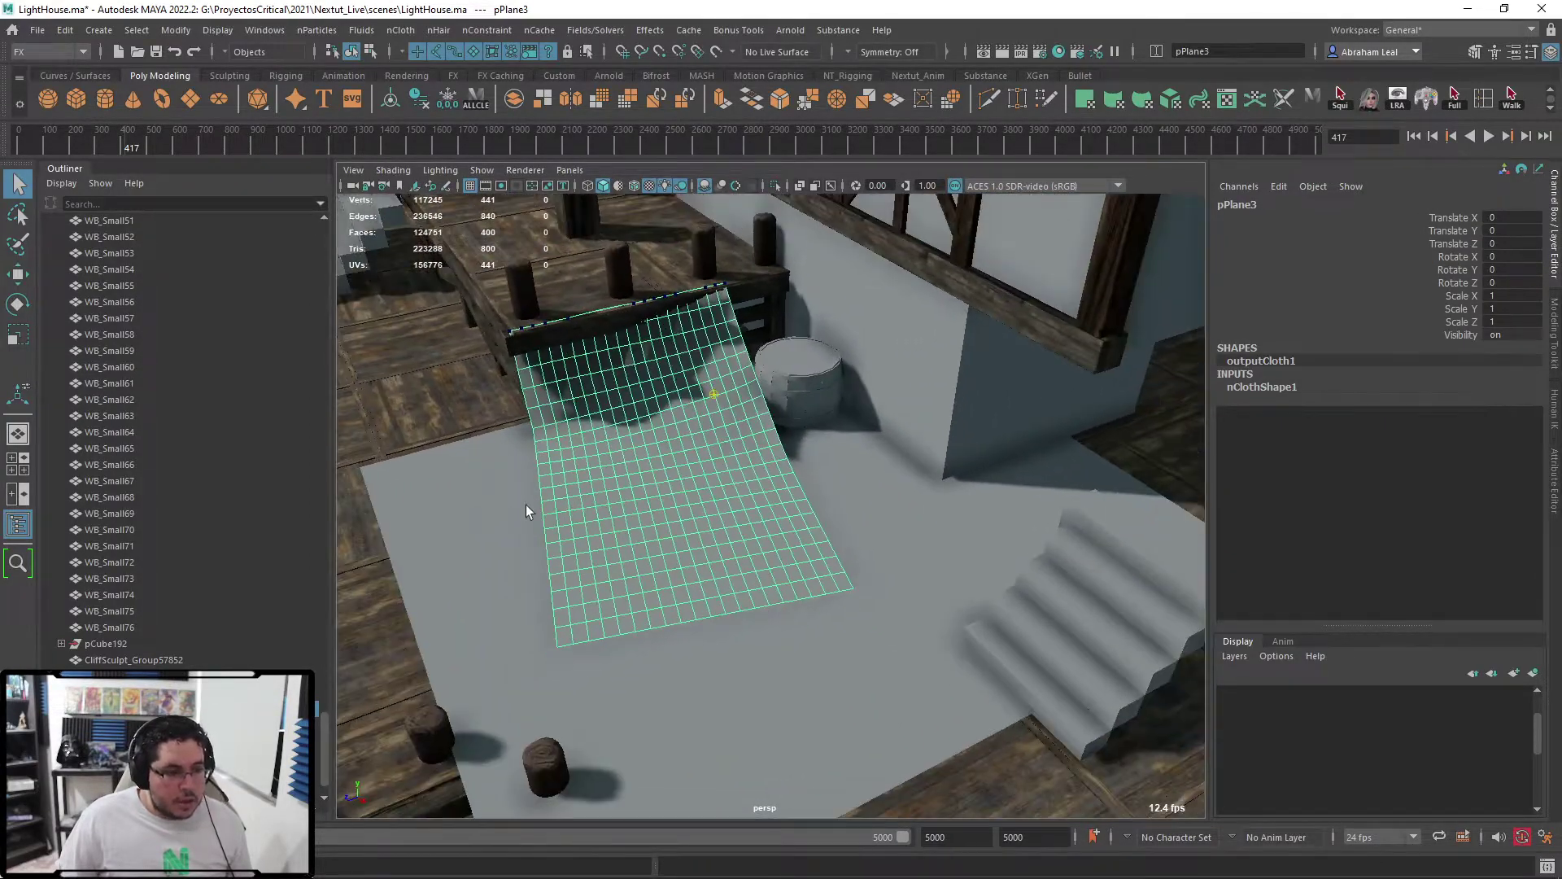
{"action": "right_click_drag", "start_coordinate": [635, 523], "coordinate": [689, 547], "text": "alt"}
{"action": "mouse_move", "coordinate": [689, 547]}
{"action": "left_mouse_down", "text": "alt"}
{"action": "mouse_move", "coordinate": [729, 568]}
{"action": "mouse_move", "coordinate": [692, 570]}
{"action": "left_mouse_up", "text": "alt"}
{"action": "middle_click_drag", "start_coordinate": [692, 570], "coordinate": [735, 501], "text": "alt"}
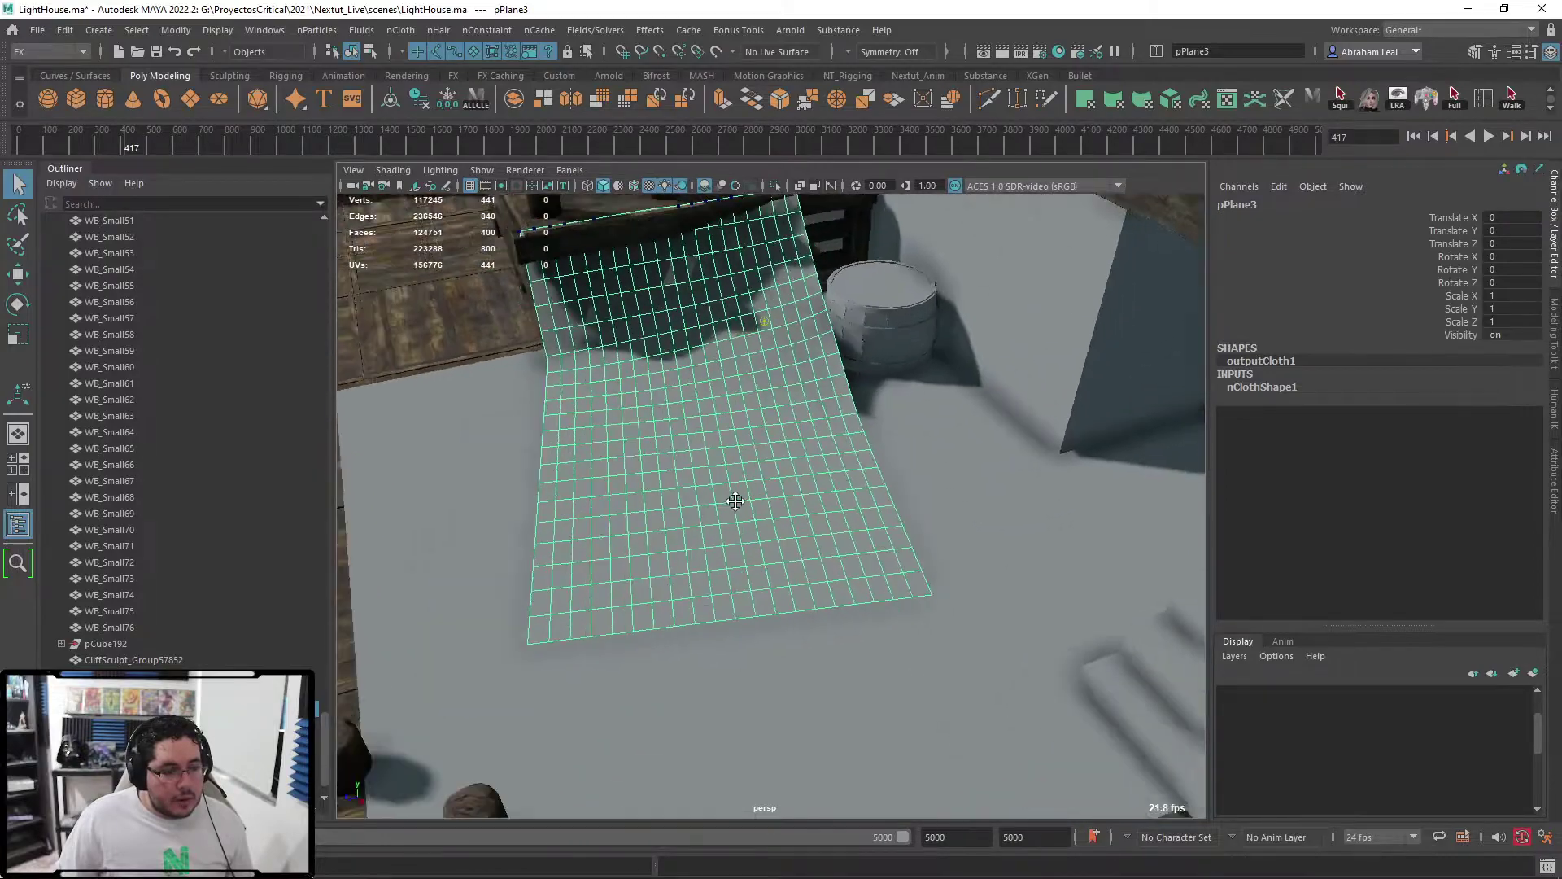
{"action": "left_click_drag", "start_coordinate": [735, 501], "coordinate": [656, 405], "text": "alt"}
{"action": "right_click_drag", "start_coordinate": [656, 406], "coordinate": [593, 486]}
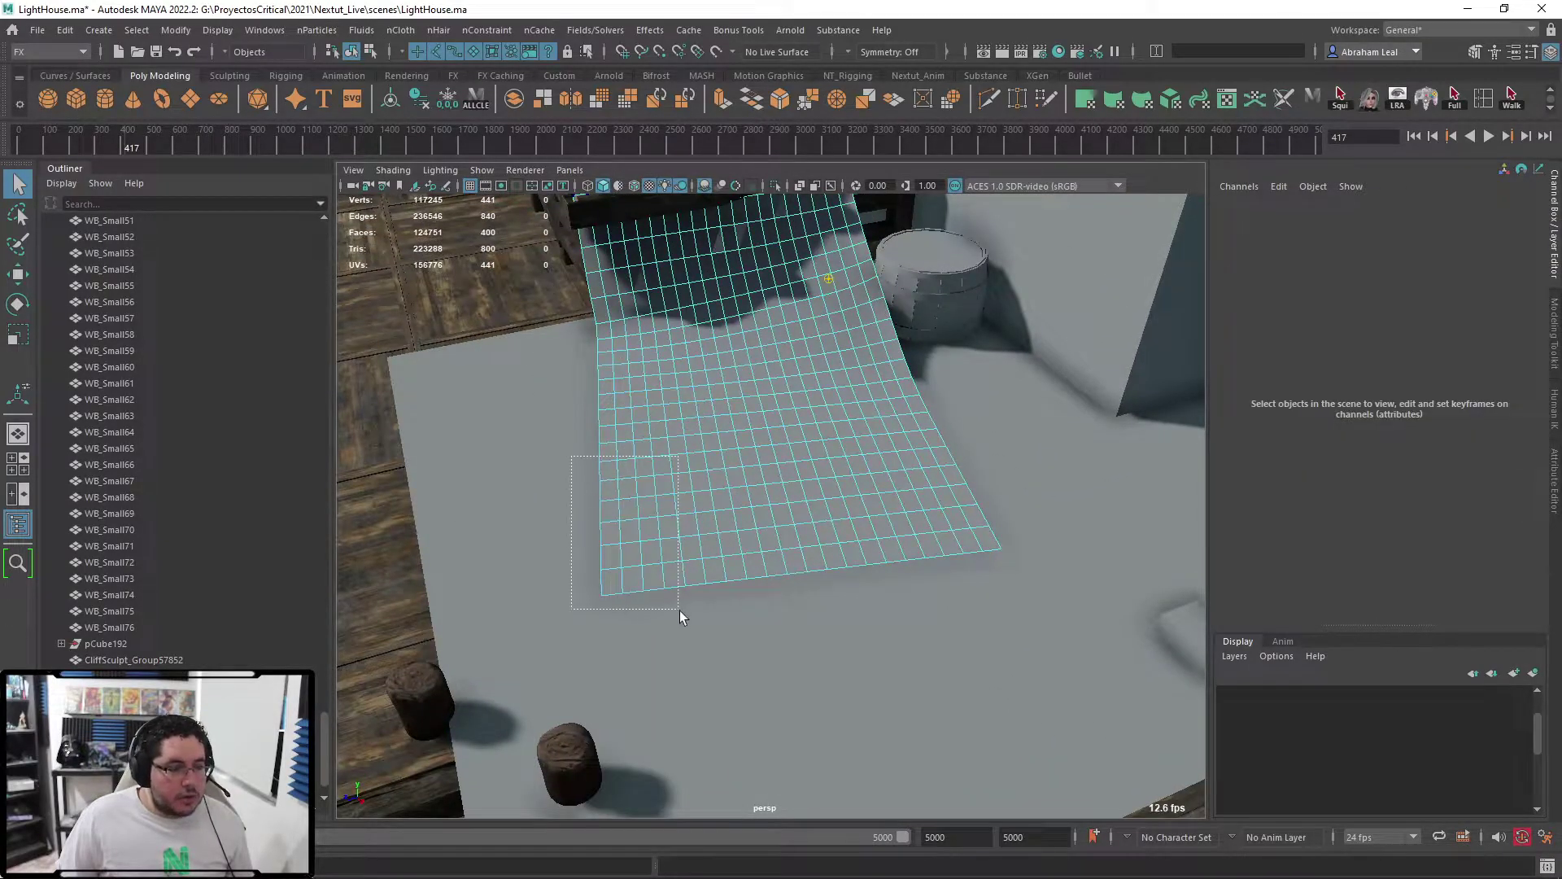
{"action": "left_click_drag", "start_coordinate": [680, 610], "coordinate": [685, 608]}
{"action": "key", "text": "b"}
{"action": "left_click_drag", "start_coordinate": [687, 524], "coordinate": [814, 534]}
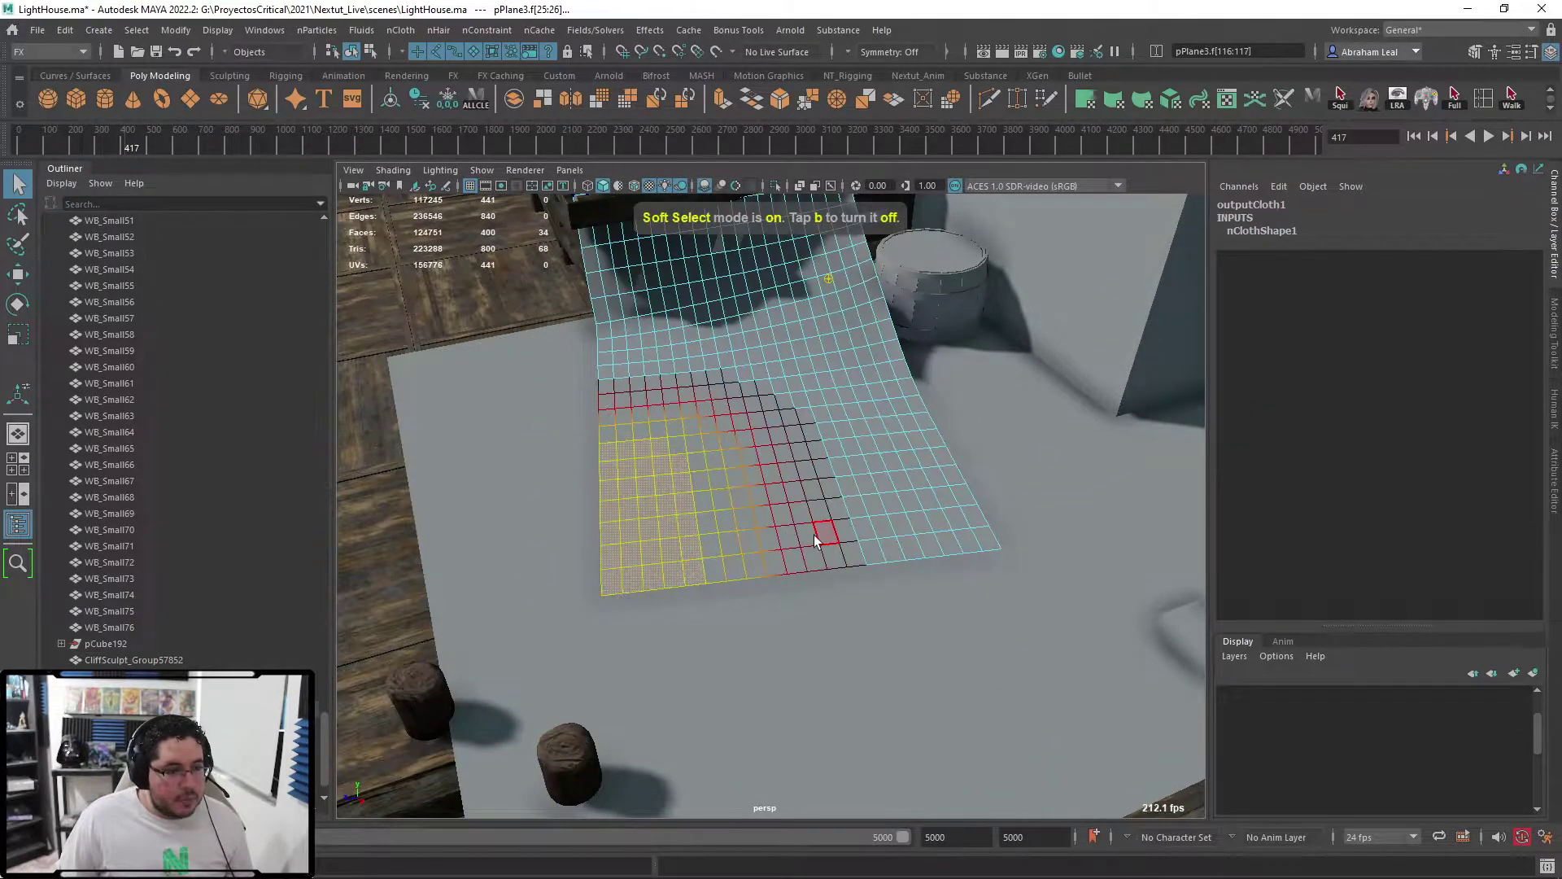
{"action": "left_click_drag", "start_coordinate": [578, 525], "coordinate": [597, 527]}
{"action": "right_click_drag", "start_coordinate": [609, 521], "coordinate": [681, 472], "text": "alt"}
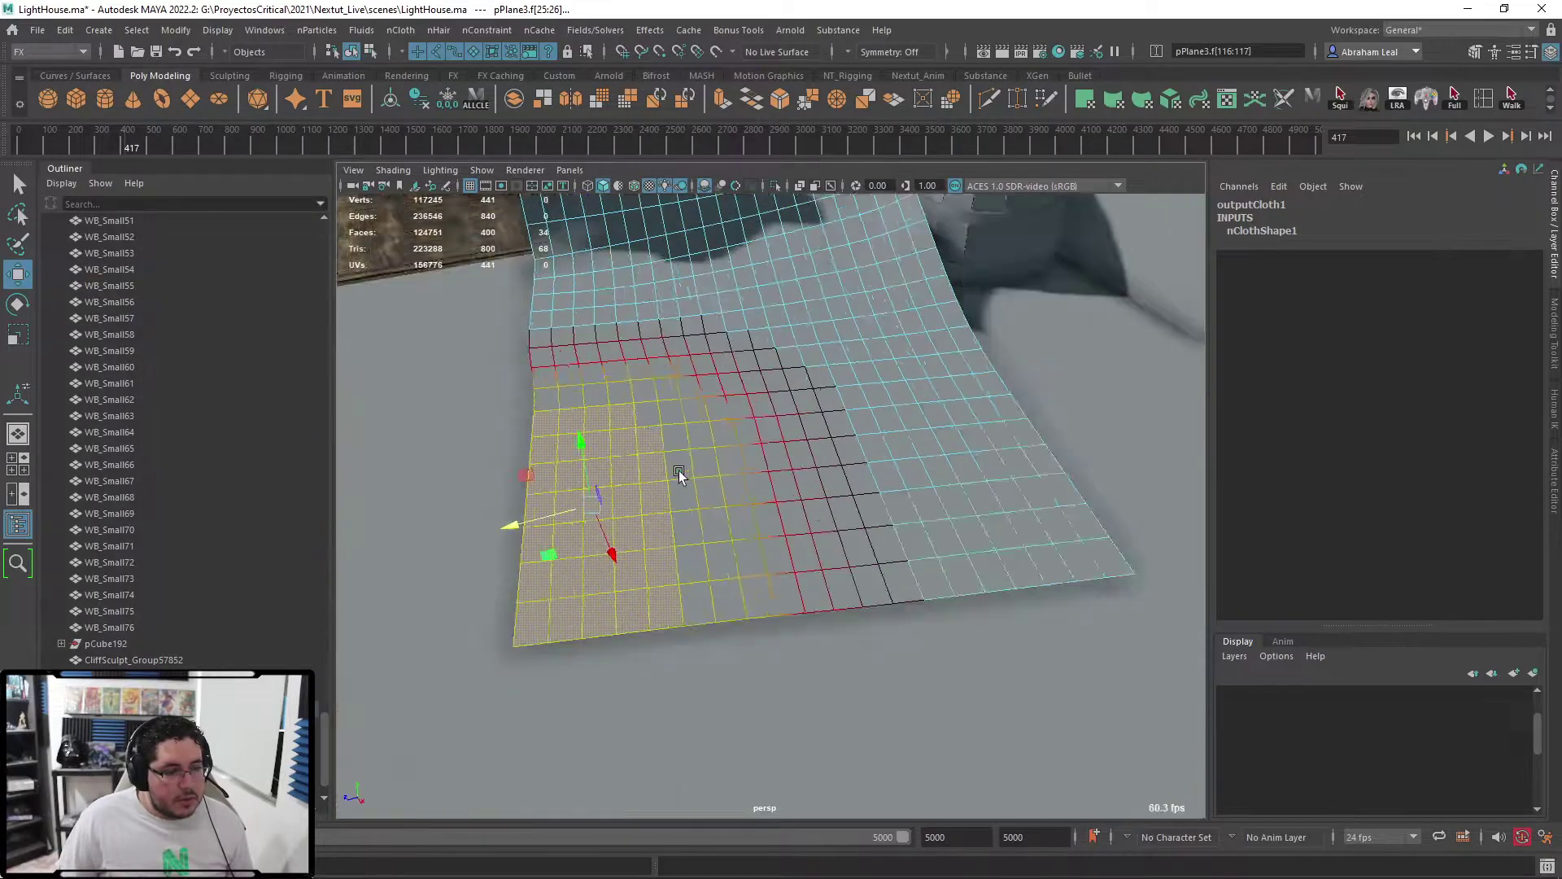
- Try raising a soft-selected diagonal run of faces in the middle of the draped plane, and undo the move
{"action": "left_click_drag", "start_coordinate": [680, 471], "coordinate": [694, 435], "text": "alt"}
{"action": "middle_click_drag", "start_coordinate": [721, 366], "coordinate": [723, 425], "text": "alt"}
{"action": "right_click_drag", "start_coordinate": [715, 362], "coordinate": [764, 407]}
{"action": "left_click", "coordinate": [707, 343]}
{"action": "left_click", "coordinate": [700, 342]}
{"action": "key", "text": "q"}
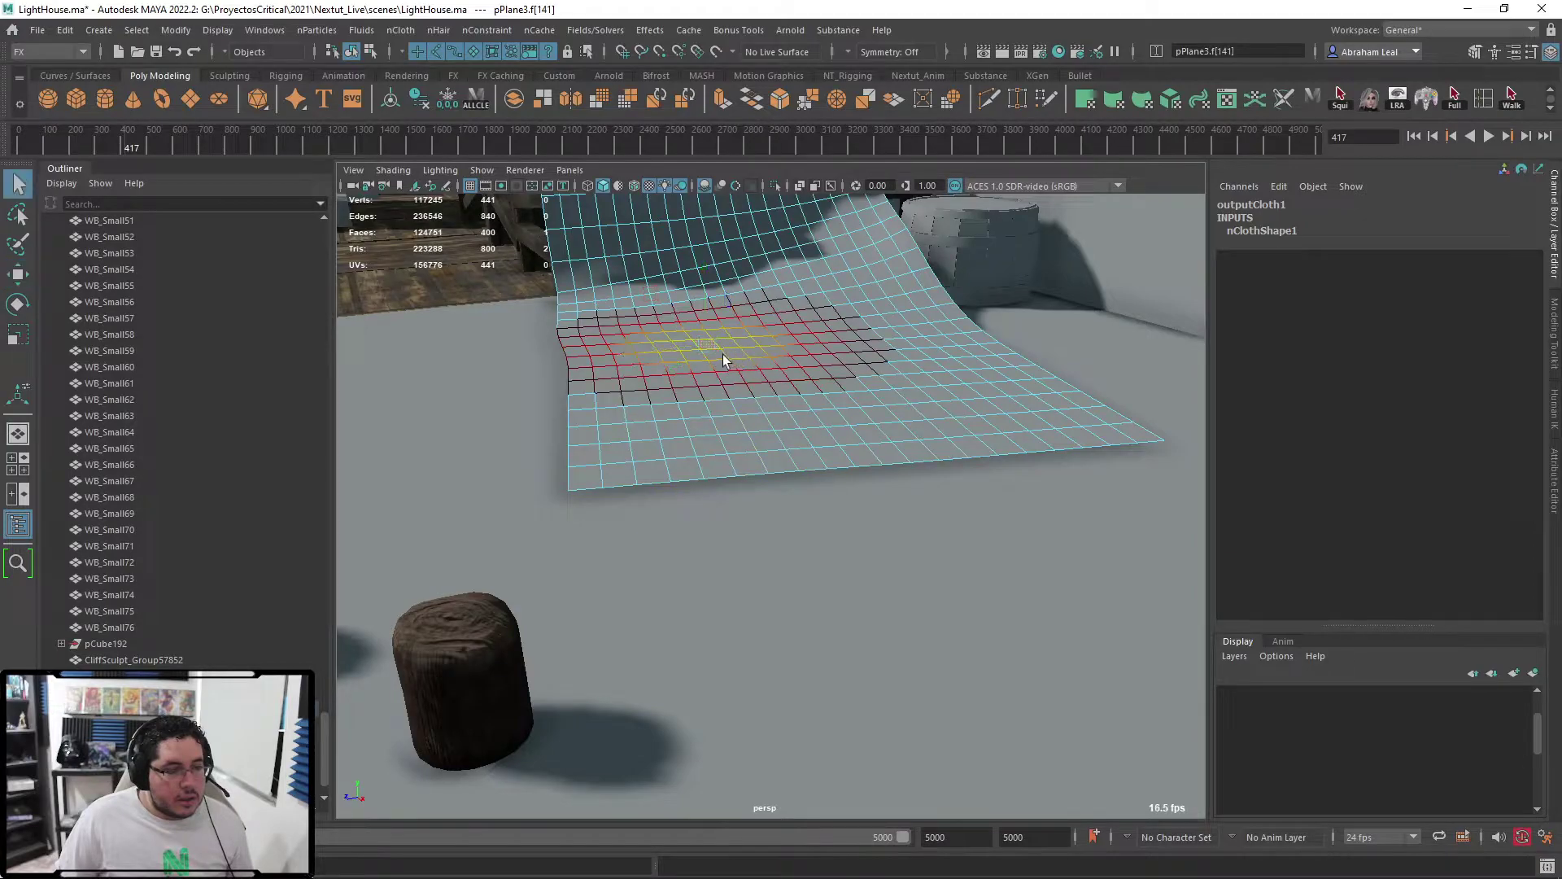
{"action": "left_click", "coordinate": [744, 381]}
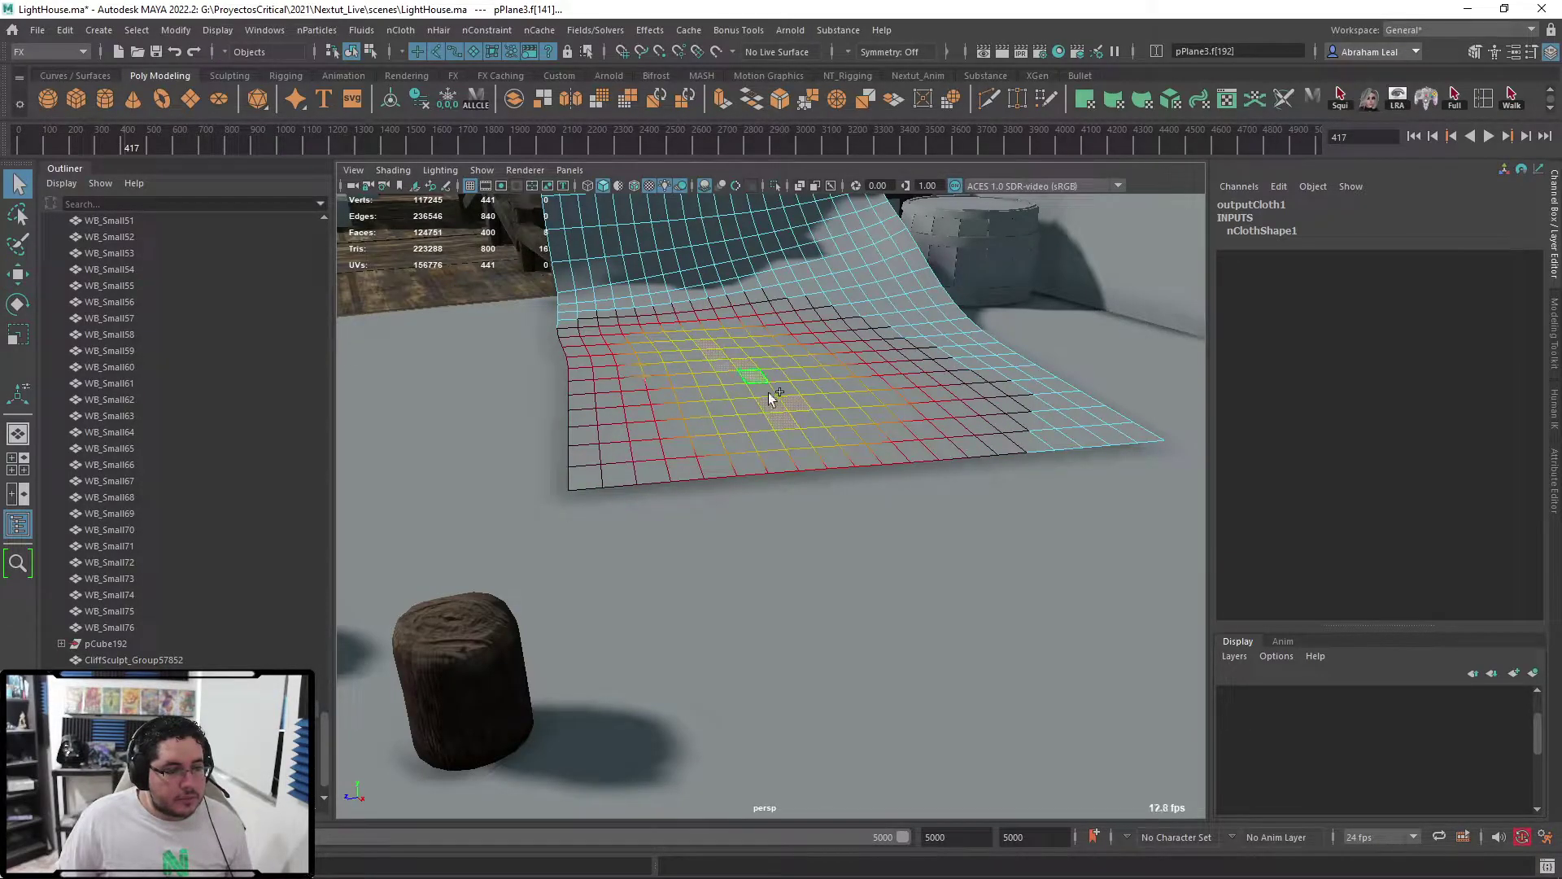
{"action": "left_click_drag", "start_coordinate": [741, 336], "coordinate": [741, 328]}
{"action": "key", "text": "ctrl+z"}
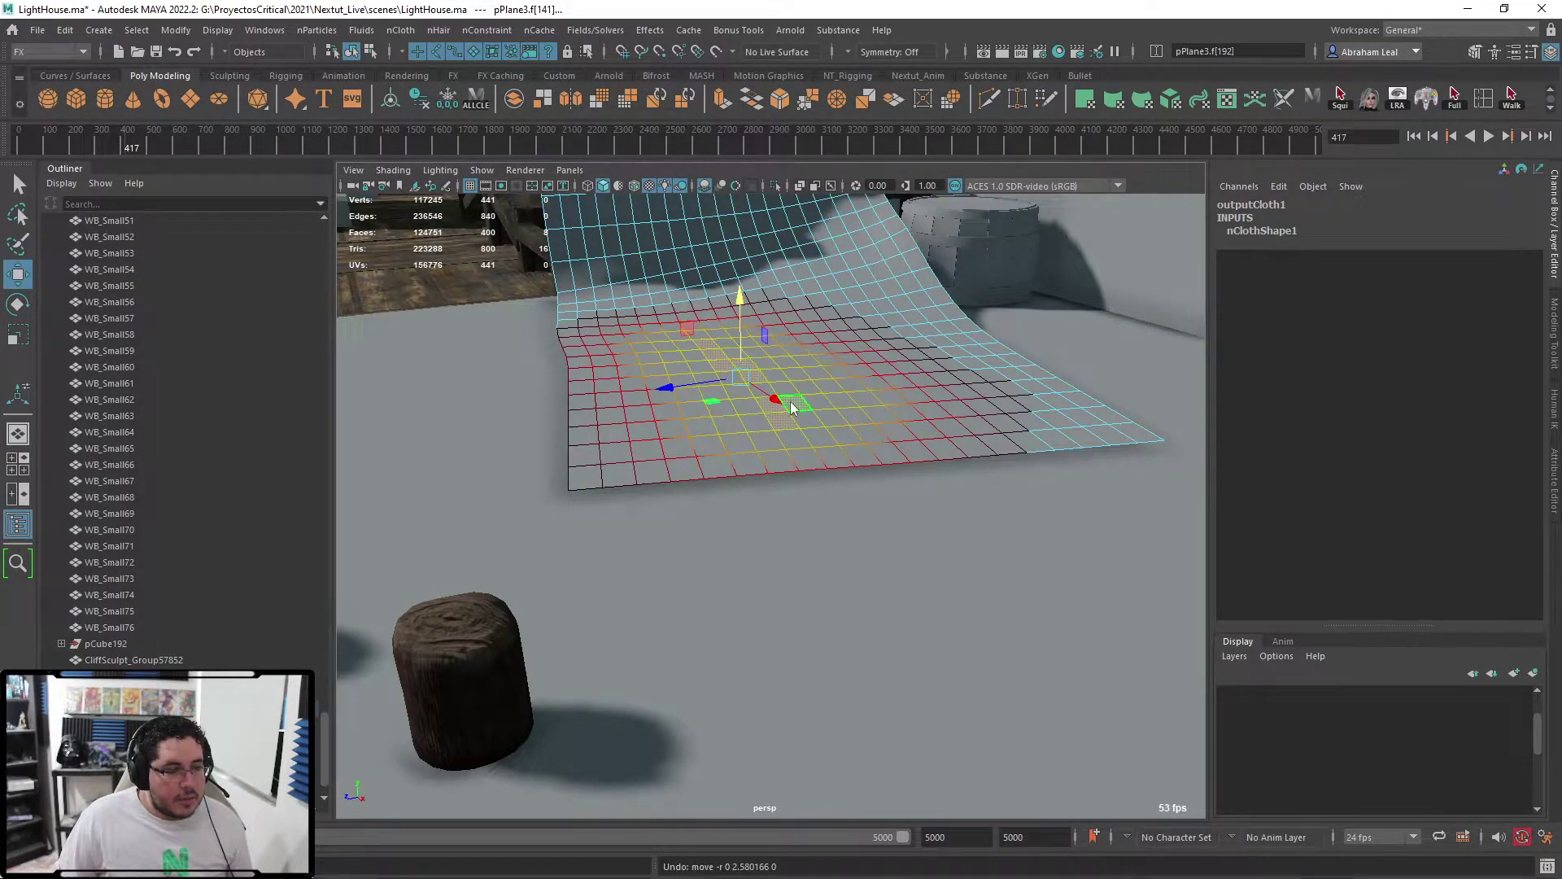
- Return to object selection and delete the flat floor collider plane beneath the draped cloth
{"action": "key", "text": "F8"}
{"action": "scroll", "coordinate": [772, 472], "scroll_direction": "down", "scroll_amount": 4}
{"action": "scroll", "coordinate": [773, 475], "scroll_direction": "down", "scroll_amount": 3}
{"action": "left_click_drag", "start_coordinate": [772, 475], "coordinate": [982, 398], "text": "alt"}
{"action": "left_click", "coordinate": [1123, 287]}
{"action": "scroll", "coordinate": [981, 398], "scroll_direction": "up", "scroll_amount": 4}
{"action": "middle_click_drag", "start_coordinate": [982, 399], "coordinate": [969, 565], "text": "alt"}
{"action": "left_click_drag", "start_coordinate": [969, 565], "coordinate": [802, 525], "text": "alt"}
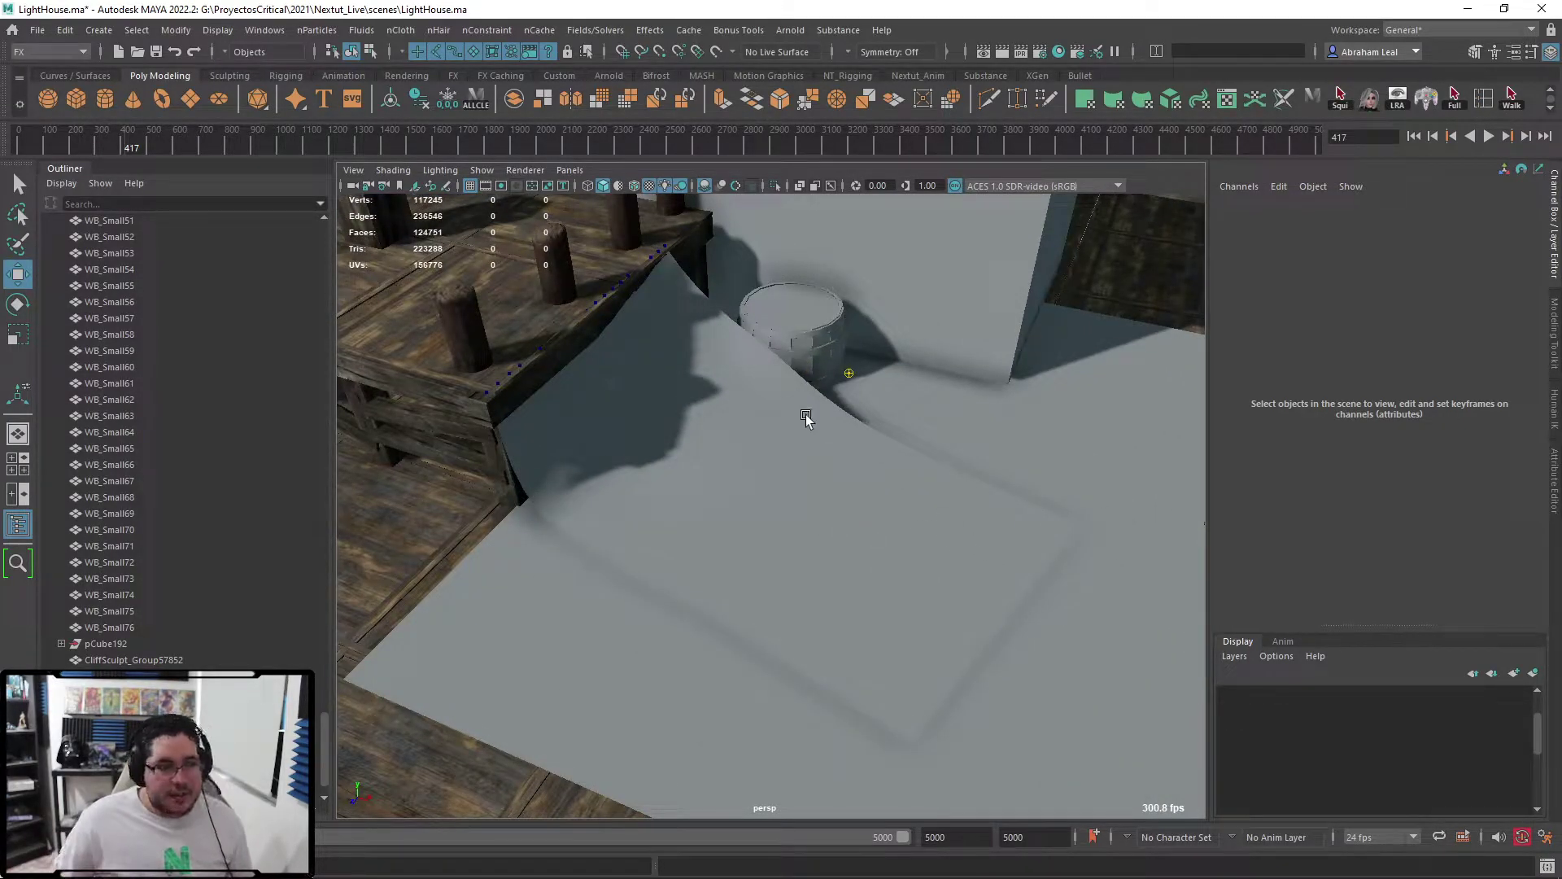
{"action": "left_click_drag", "start_coordinate": [805, 418], "coordinate": [488, 491], "text": "alt"}
{"action": "left_click", "coordinate": [649, 486]}
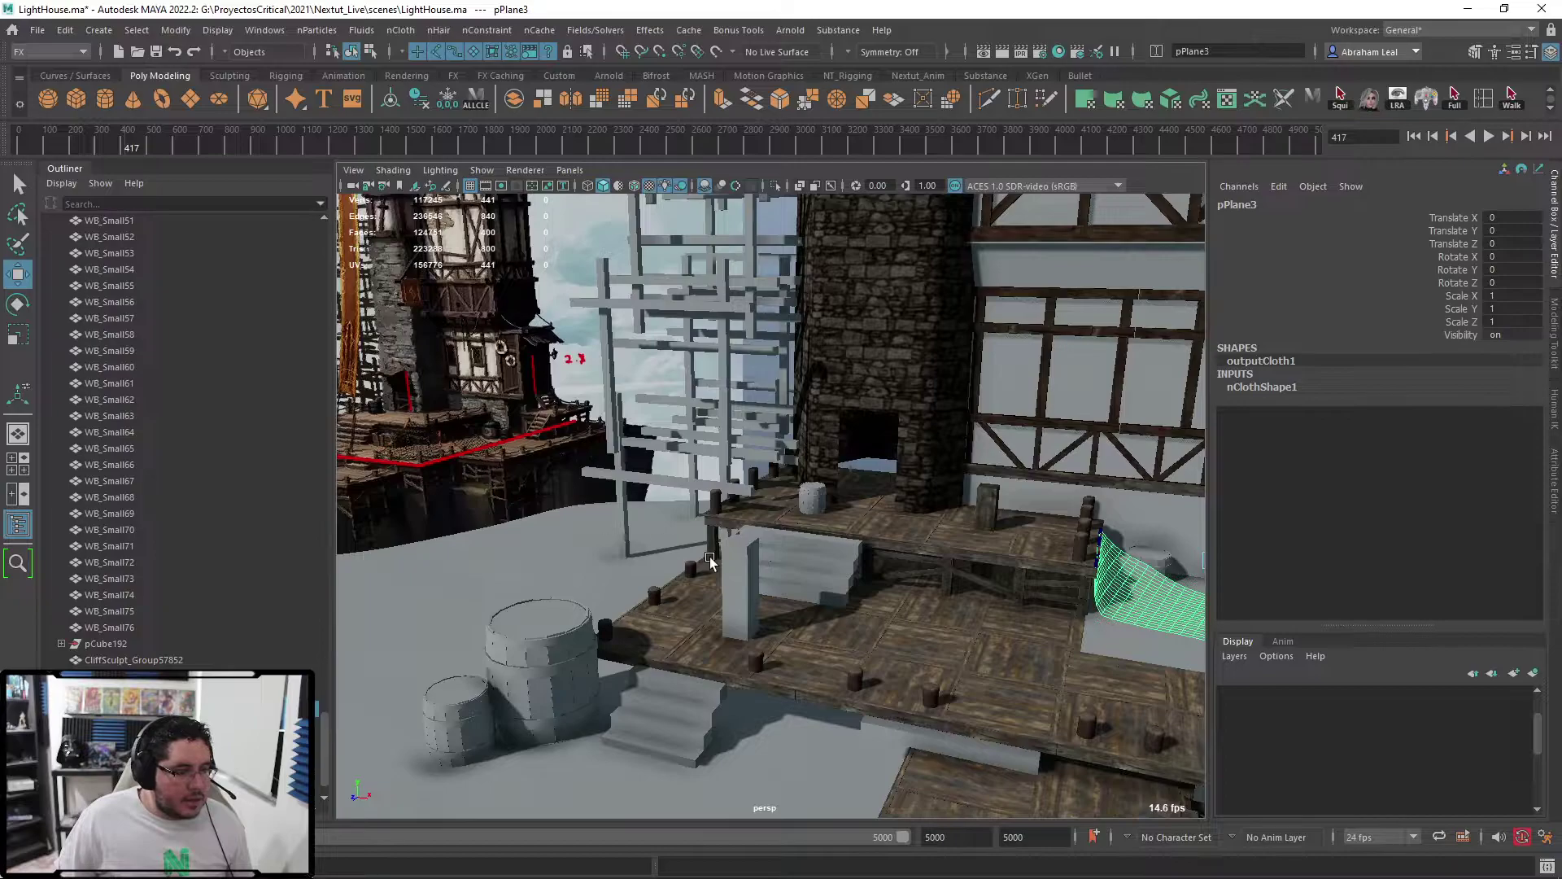
{"action": "left_click_drag", "start_coordinate": [710, 557], "coordinate": [824, 648], "text": "alt"}
{"action": "left_click", "coordinate": [824, 648]}
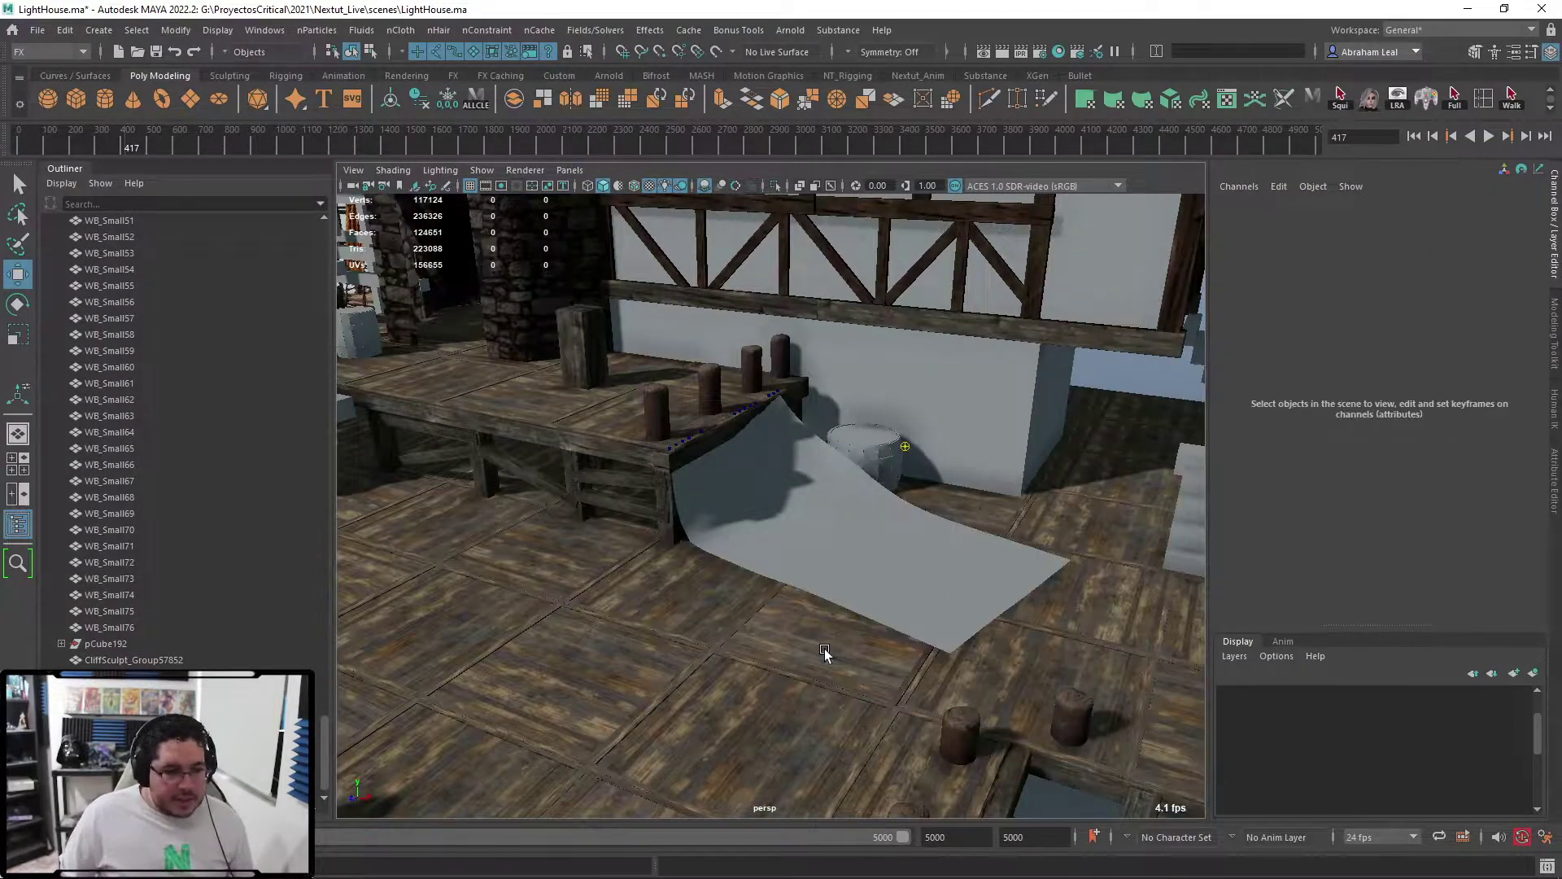
- Inspect the draped plane over the wooden floor, try Remove nCloth on it, and undo the removal
{"action": "scroll", "coordinate": [823, 647], "scroll_direction": "up", "scroll_amount": 4}
{"action": "left_click", "coordinate": [833, 593]}
{"action": "scroll", "coordinate": [783, 549], "scroll_direction": "down", "scroll_amount": 6}
{"action": "middle_click_drag", "start_coordinate": [589, 535], "coordinate": [751, 532], "text": "alt"}
{"action": "right_click_drag", "start_coordinate": [750, 533], "coordinate": [859, 573], "text": "alt"}
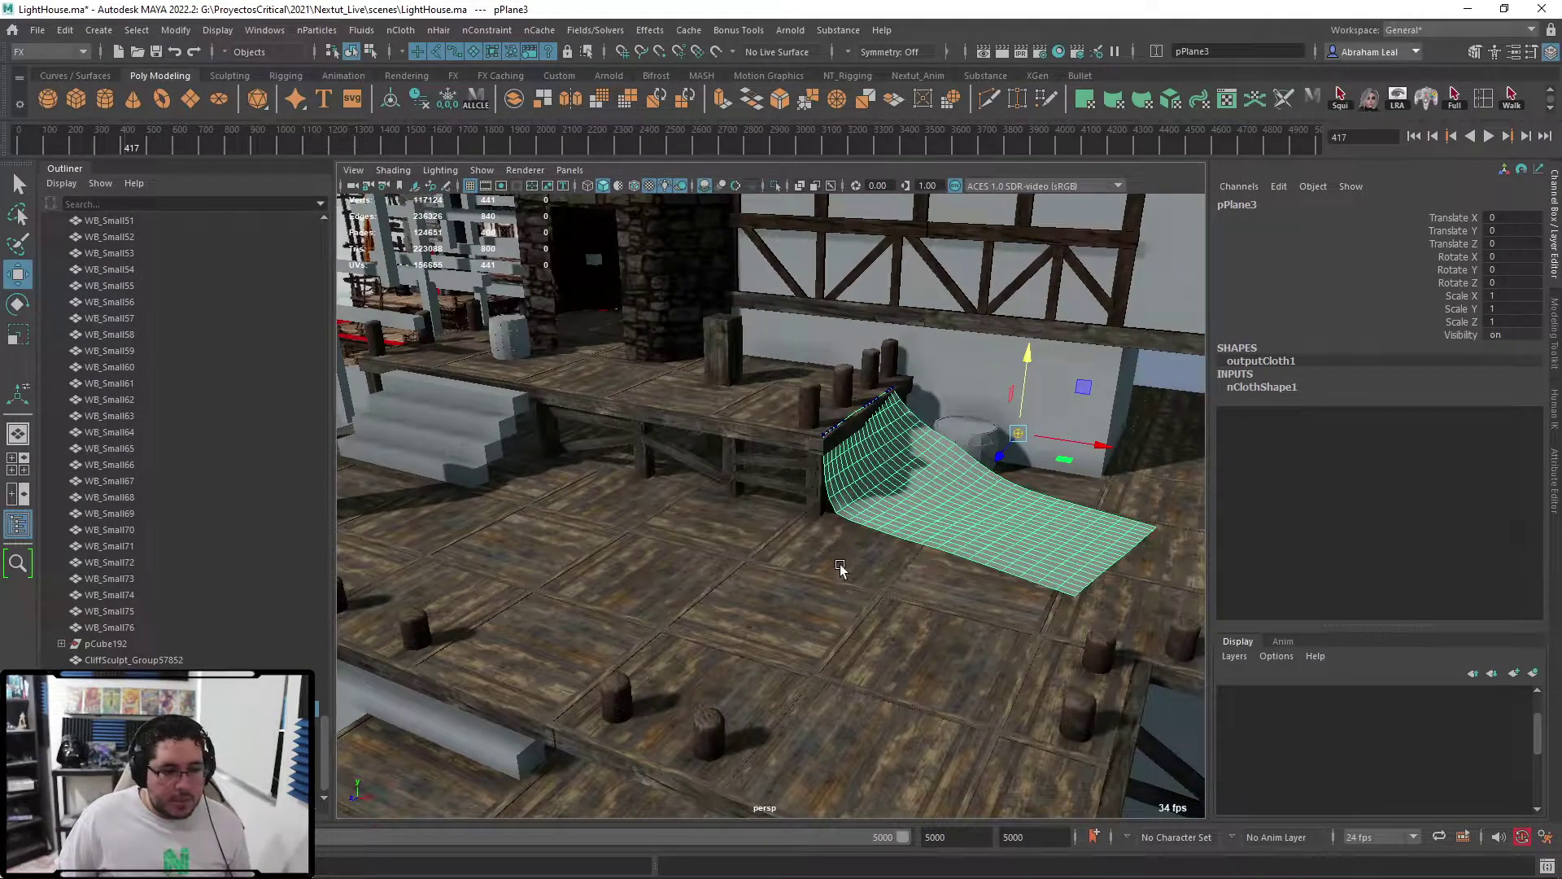
{"action": "left_click_drag", "start_coordinate": [840, 568], "coordinate": [805, 558], "text": "alt"}
{"action": "right_click_drag", "start_coordinate": [806, 558], "coordinate": [826, 572], "text": "alt"}
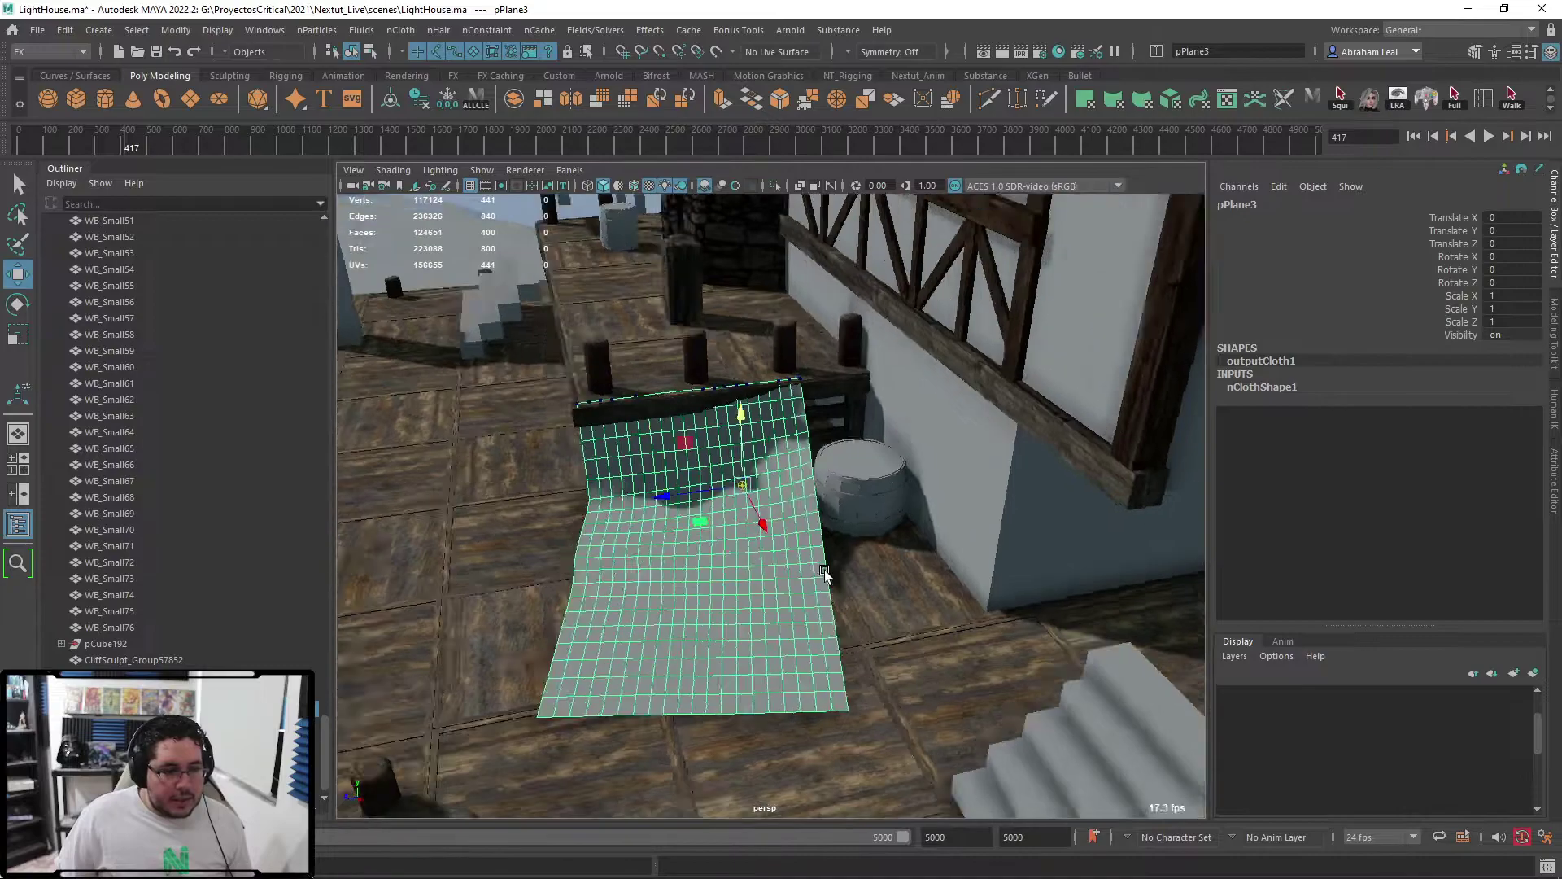
{"action": "left_click_drag", "start_coordinate": [825, 573], "coordinate": [806, 558], "text": "alt"}
{"action": "left_click", "coordinate": [402, 30]}
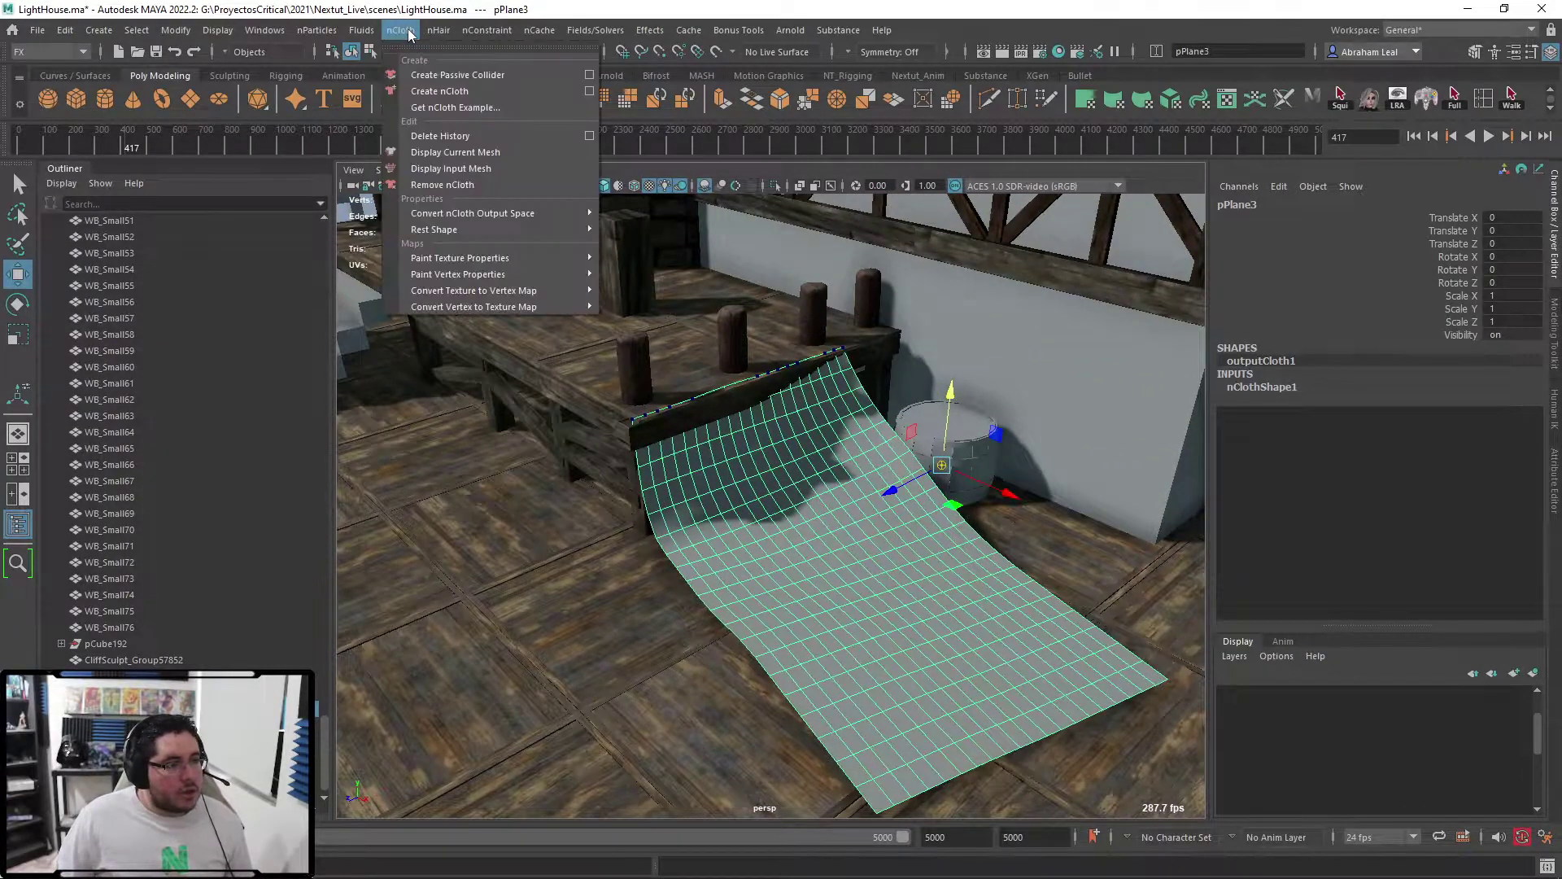
{"action": "left_click", "coordinate": [449, 182]}
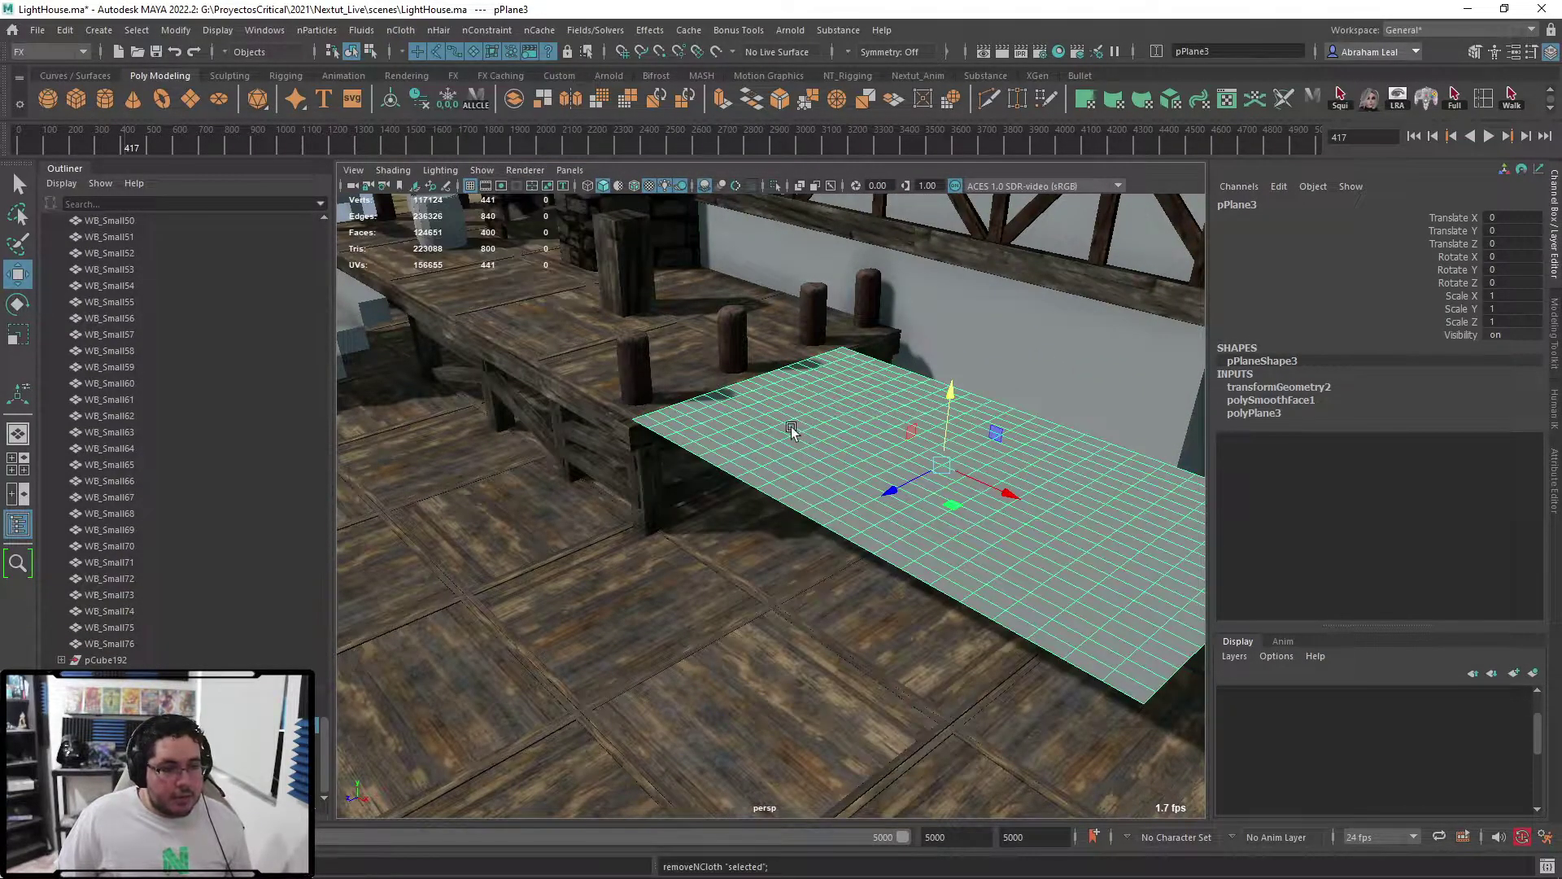
{"action": "key", "text": "ctrl+z"}
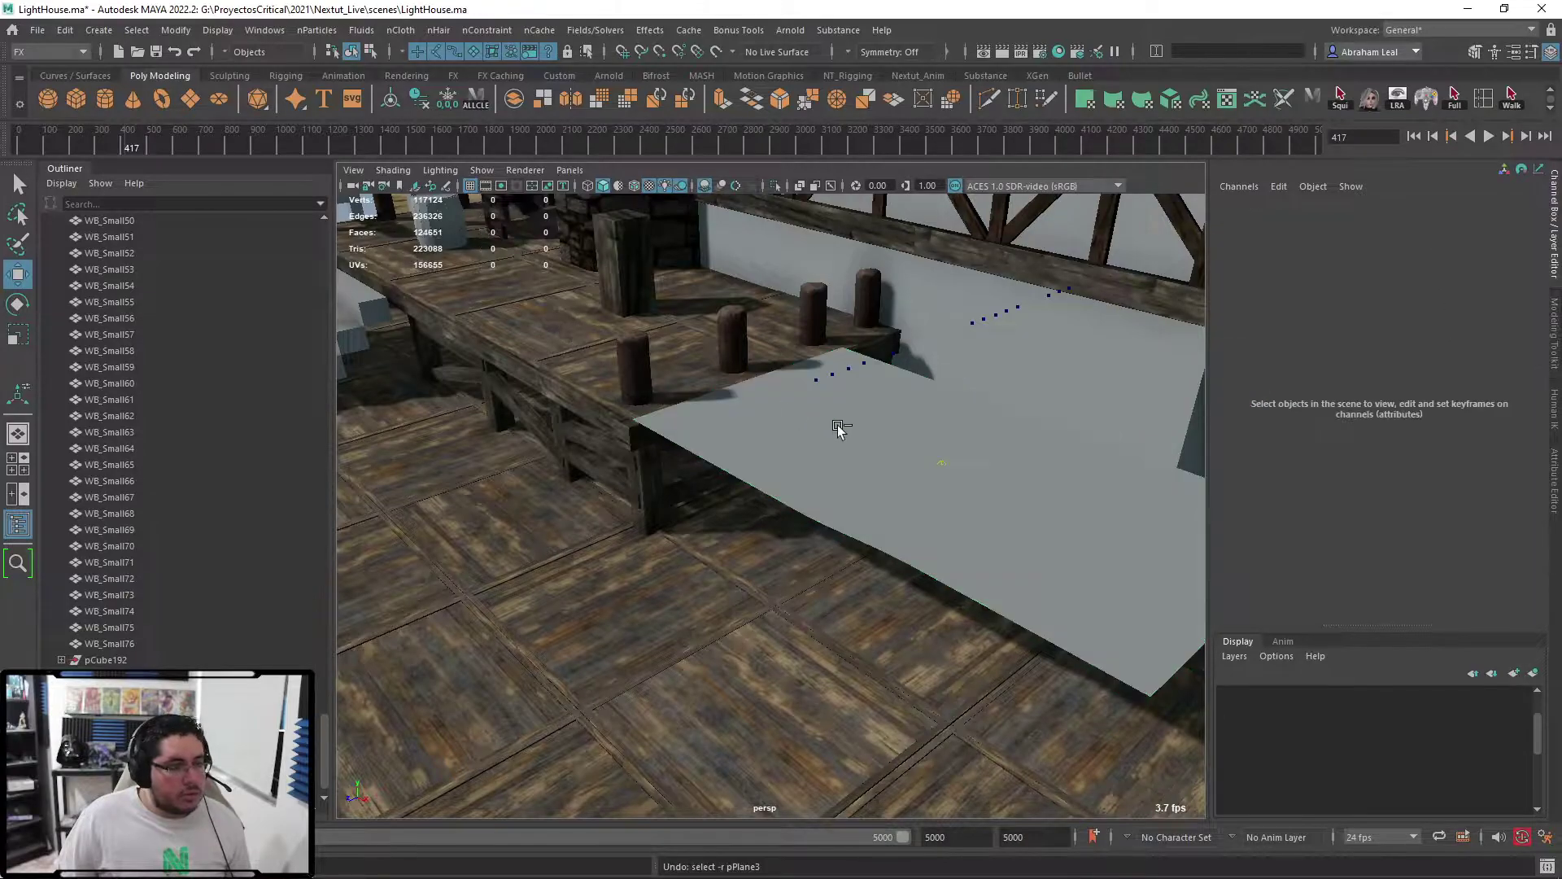
- Play the simulation briefly and inspect how the cloth plane behaves beside the raised deck
{"action": "left_click", "coordinate": [1489, 136]}
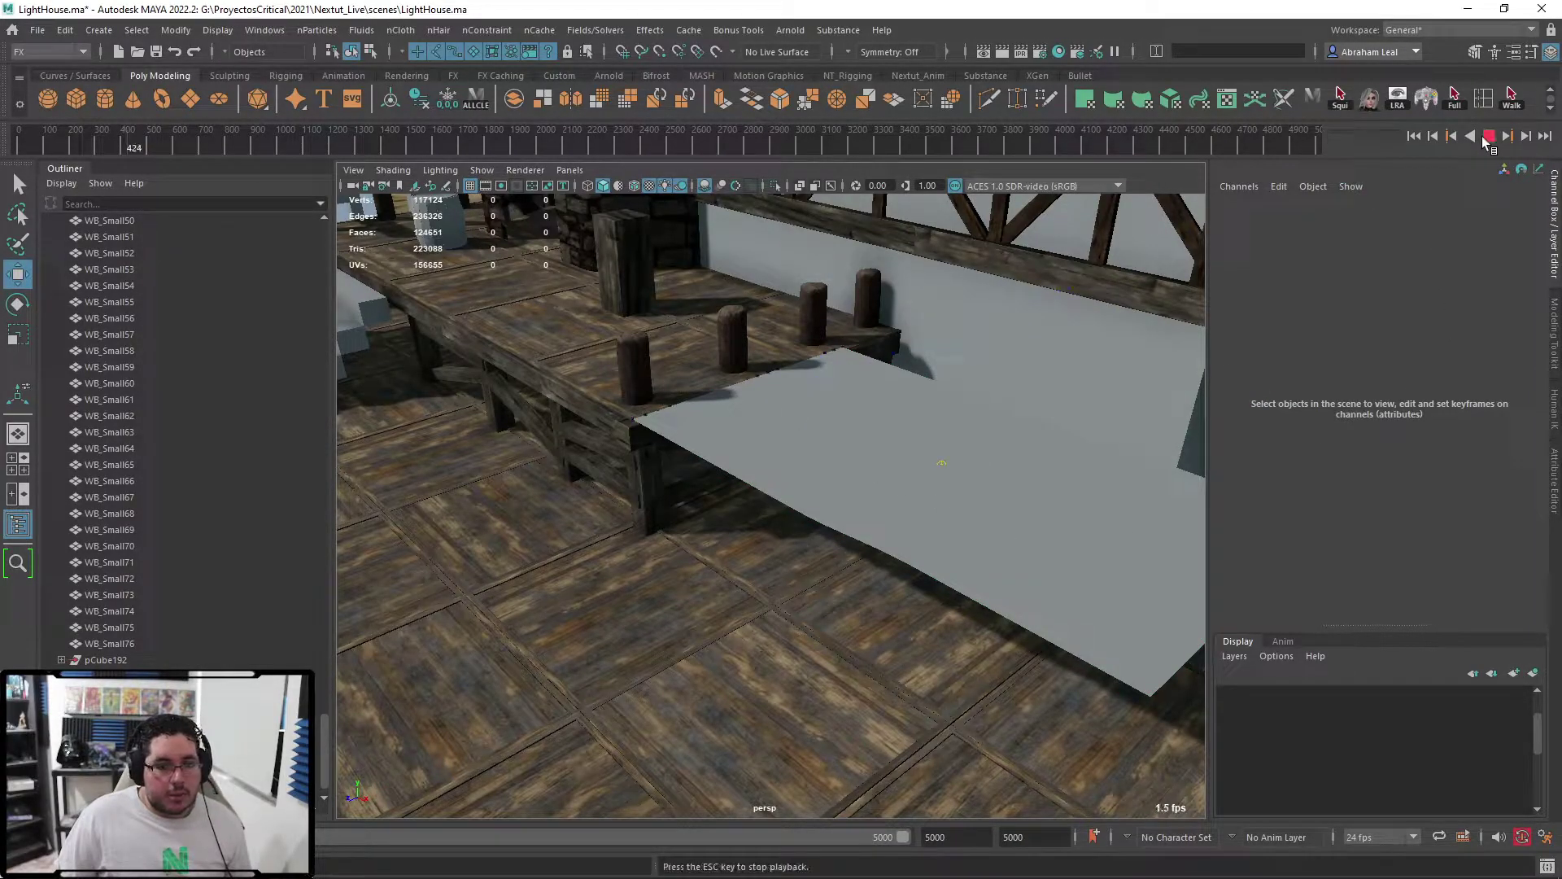
{"action": "key", "text": "Escape"}
{"action": "left_click_drag", "start_coordinate": [1068, 393], "coordinate": [1125, 428], "text": "alt"}
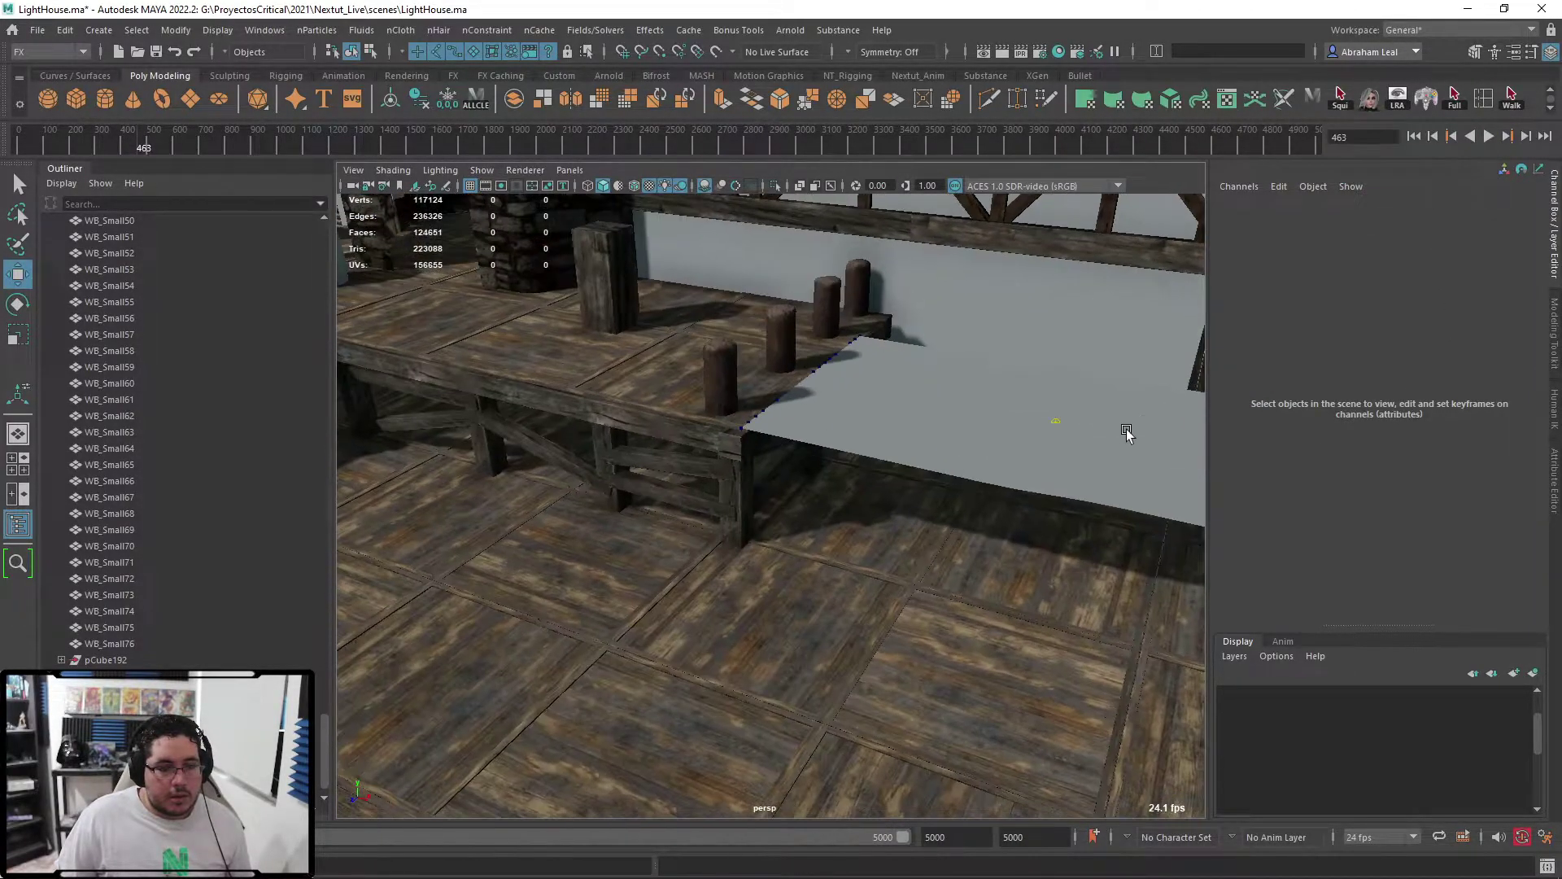
{"action": "right_click_drag", "start_coordinate": [1125, 428], "coordinate": [962, 380], "text": "alt"}
- Remove nCloth from the plane hanging off the deck and create a fresh nCloth on it
{"action": "left_click", "coordinate": [903, 424]}
{"action": "left_click", "coordinate": [324, 32]}
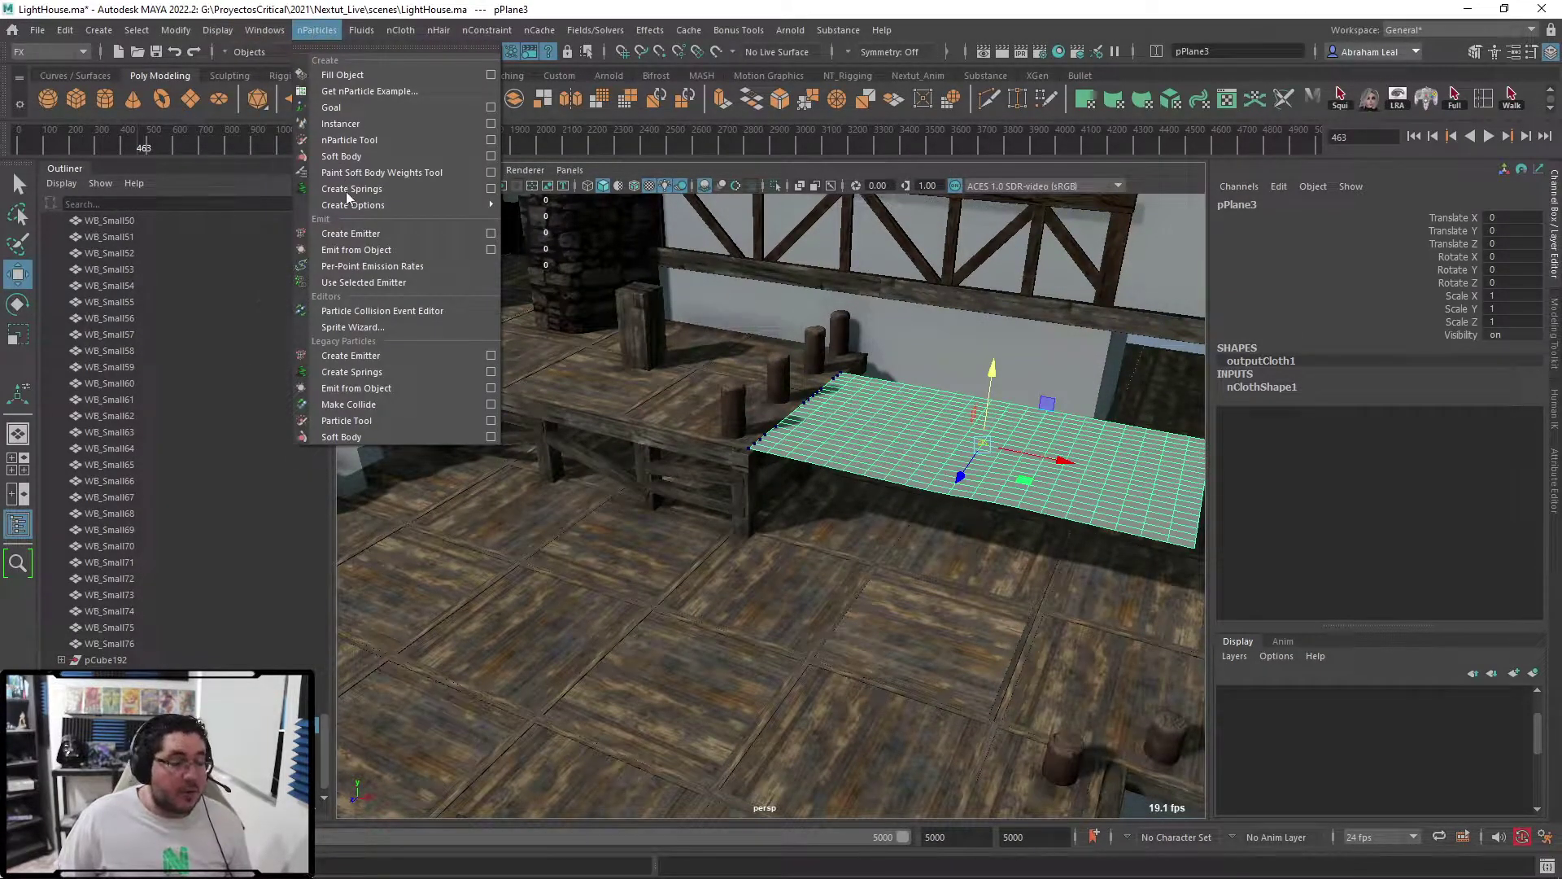
{"action": "mouse_move", "coordinate": [400, 30]}
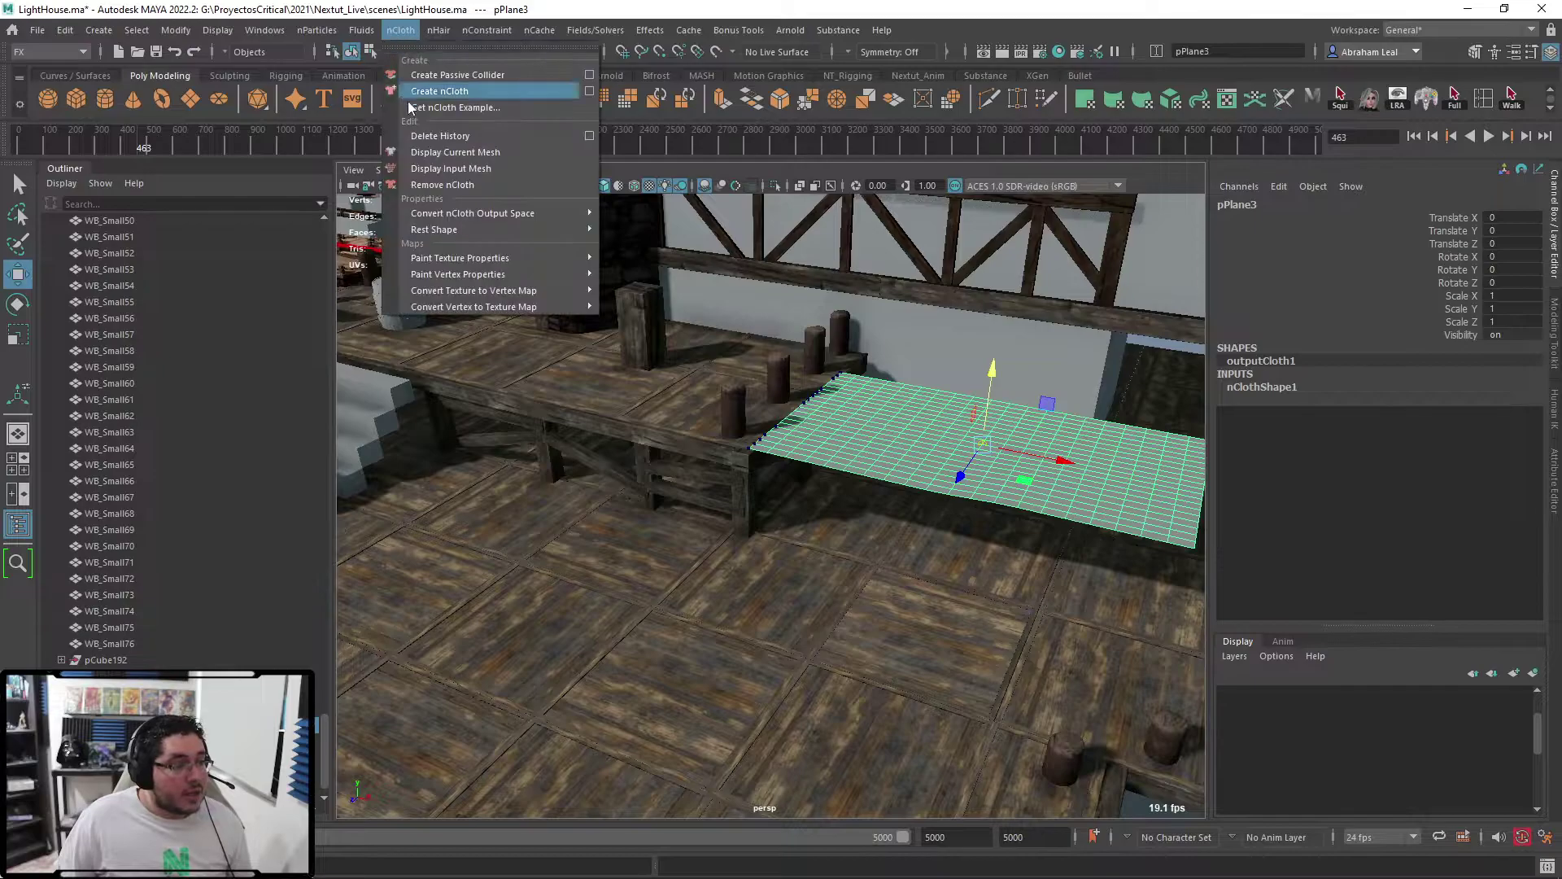
{"action": "left_click", "coordinate": [460, 185]}
{"action": "left_click_drag", "start_coordinate": [860, 415], "coordinate": [624, 259], "text": "alt"}
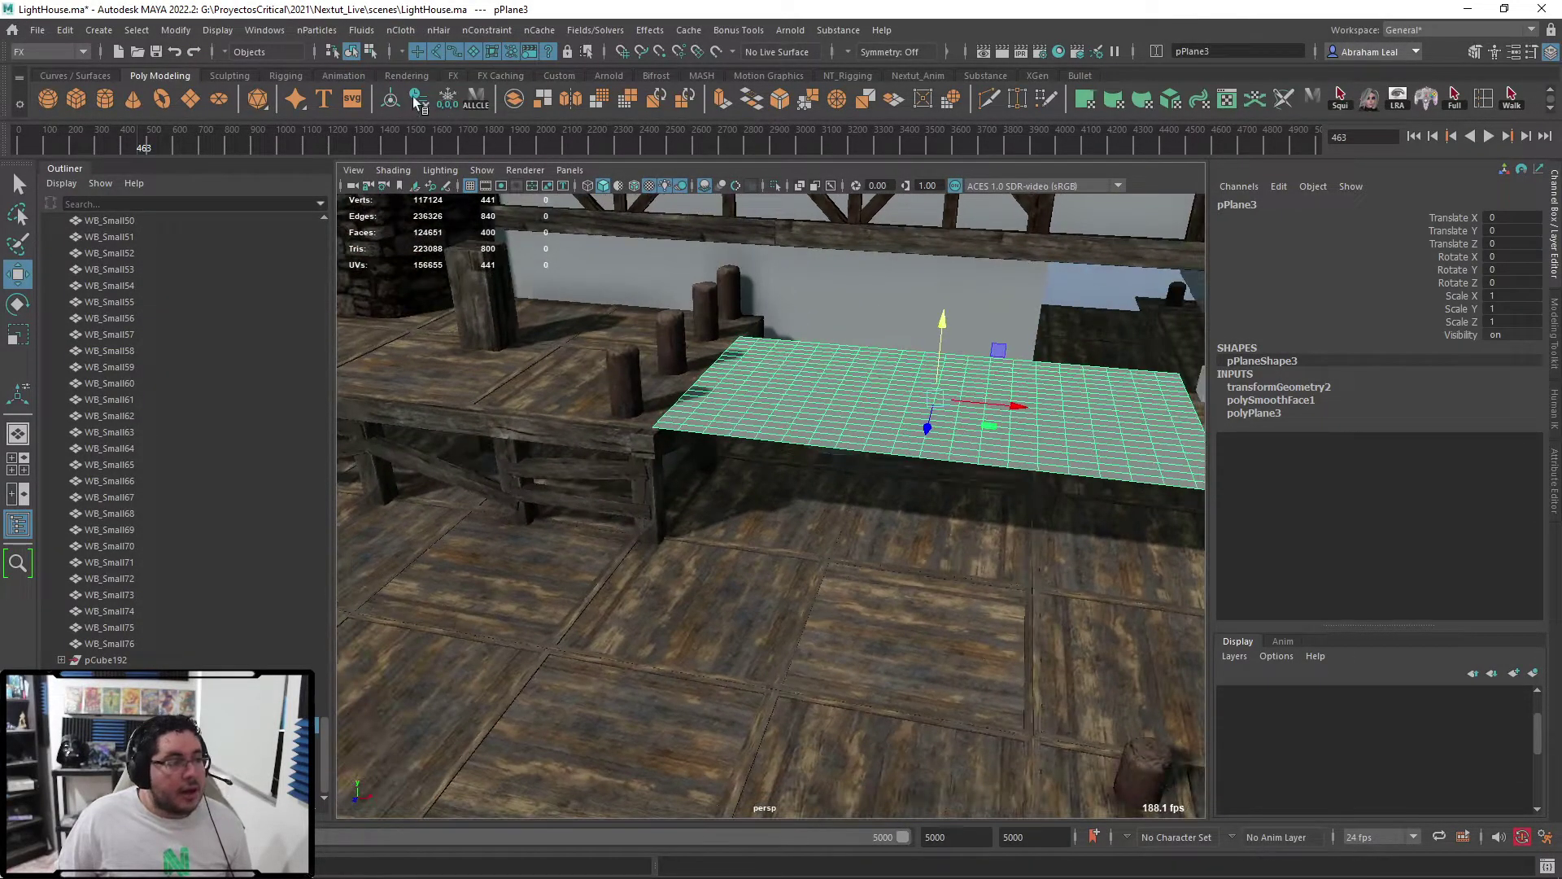
{"action": "left_click", "coordinate": [399, 32]}
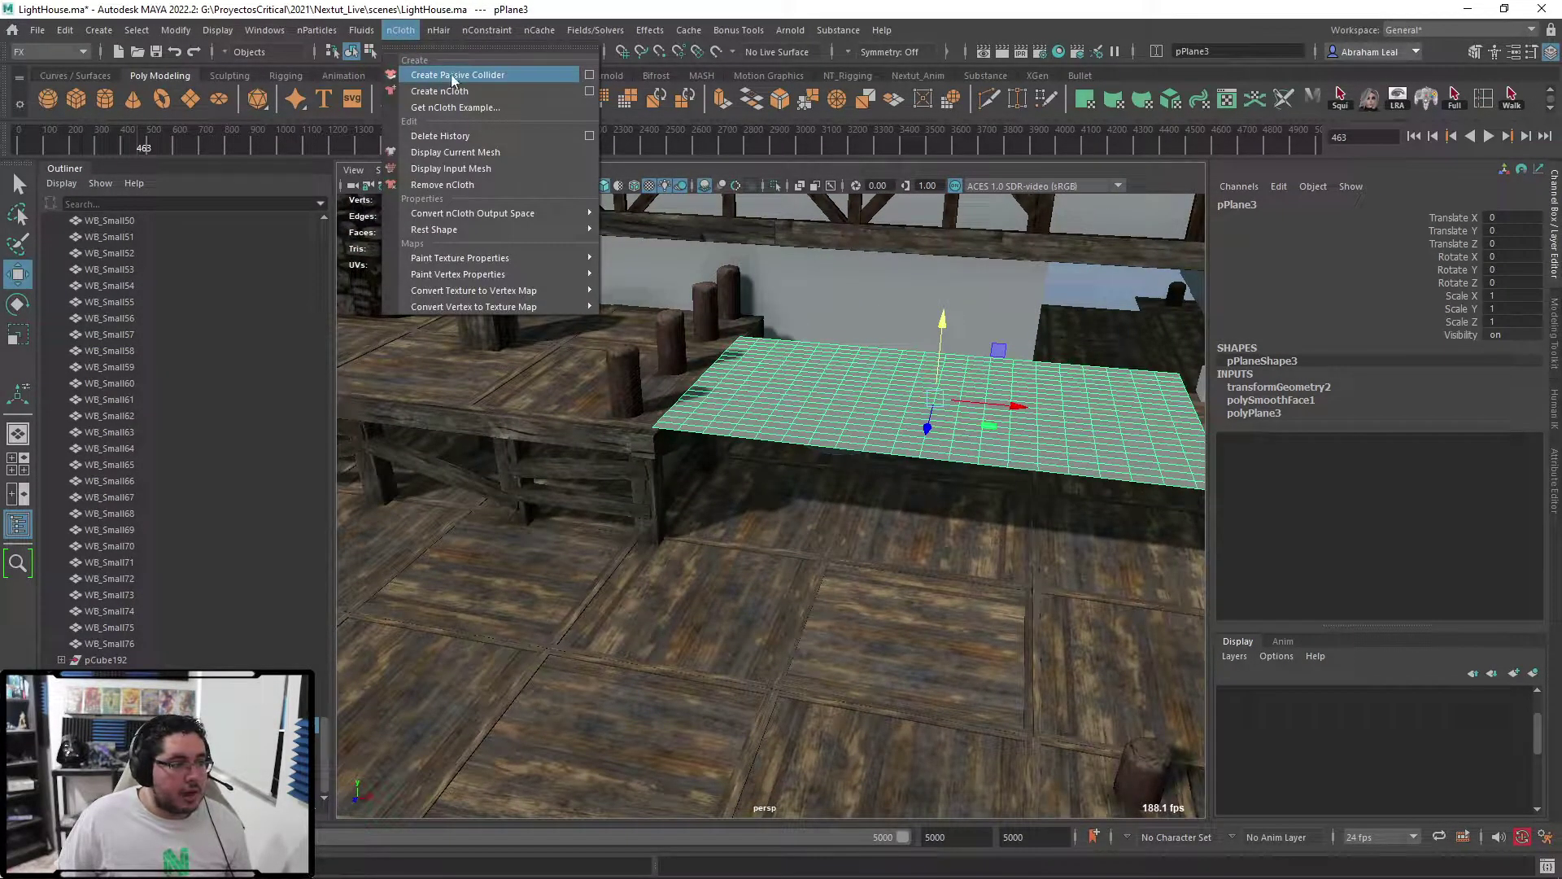
{"action": "left_click", "coordinate": [443, 90]}
- Test the recreated cloth by playing from the current frame and from the start, and rewind to frame 1
{"action": "mouse_move", "coordinate": [776, 357]}
{"action": "left_mouse_down", "text": "alt"}
{"action": "mouse_move", "coordinate": [716, 368]}
{"action": "mouse_move", "coordinate": [798, 415]}
{"action": "mouse_move", "coordinate": [773, 351]}
{"action": "left_mouse_up", "text": "alt"}
{"action": "left_click", "coordinate": [721, 397]}
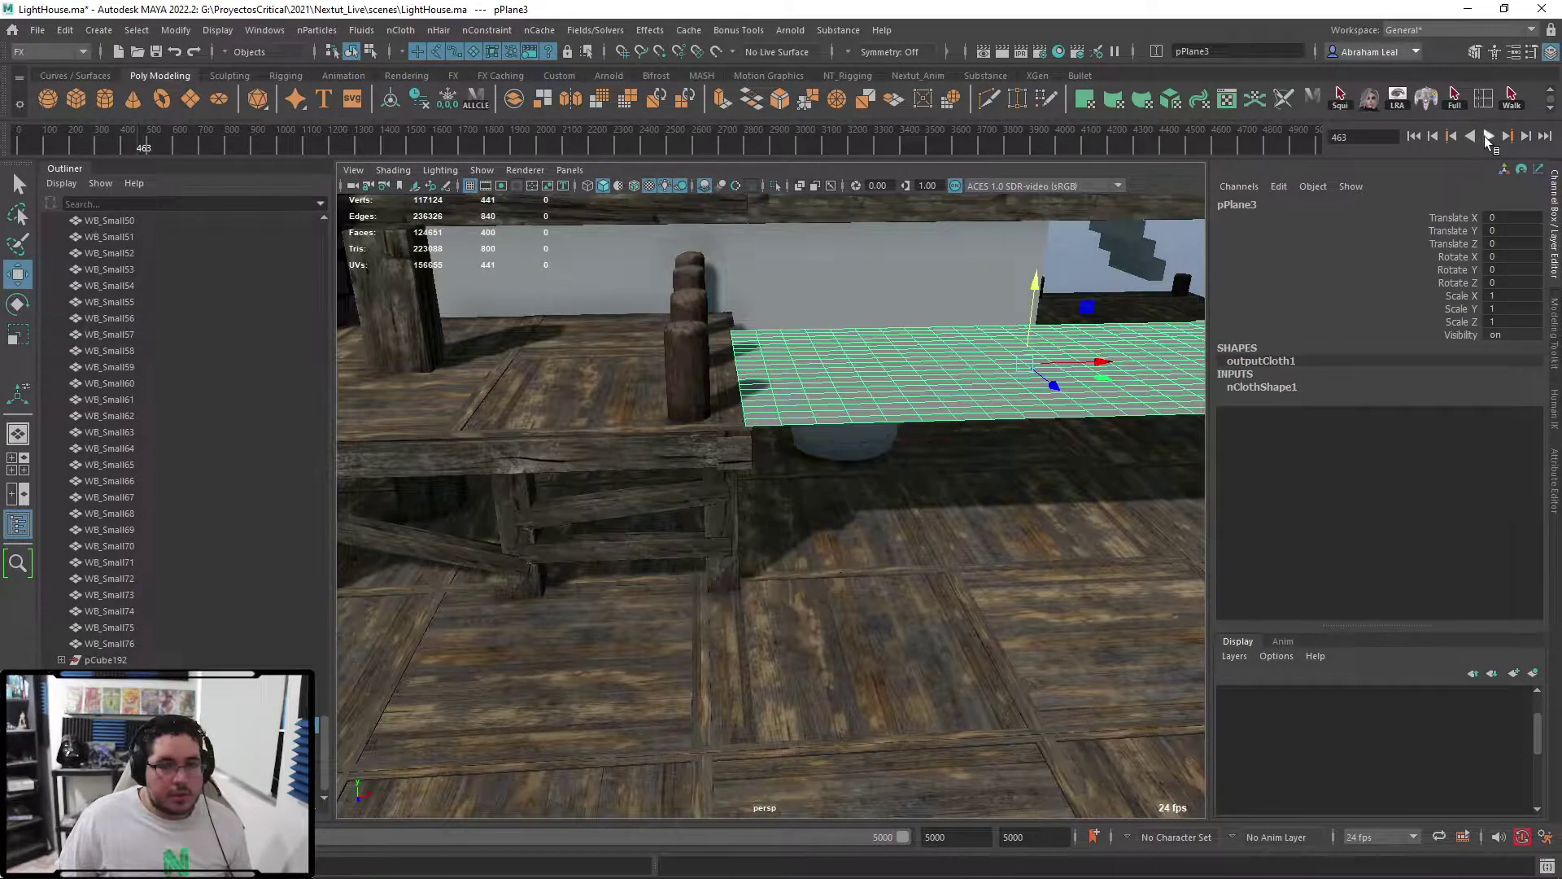
{"action": "left_click", "coordinate": [1488, 136]}
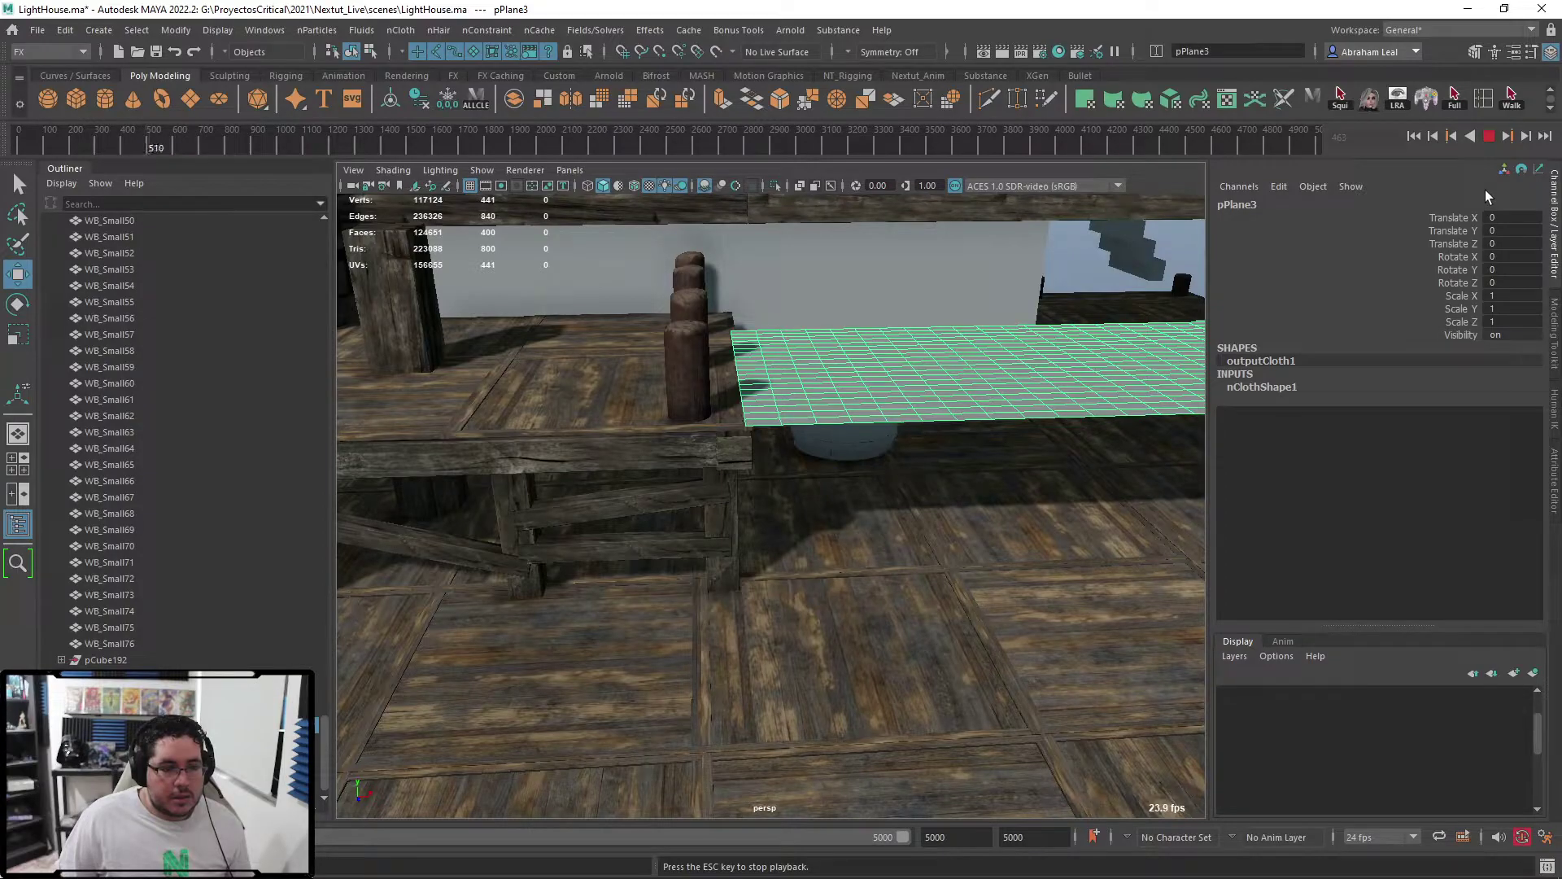
{"action": "left_click", "coordinate": [1491, 140]}
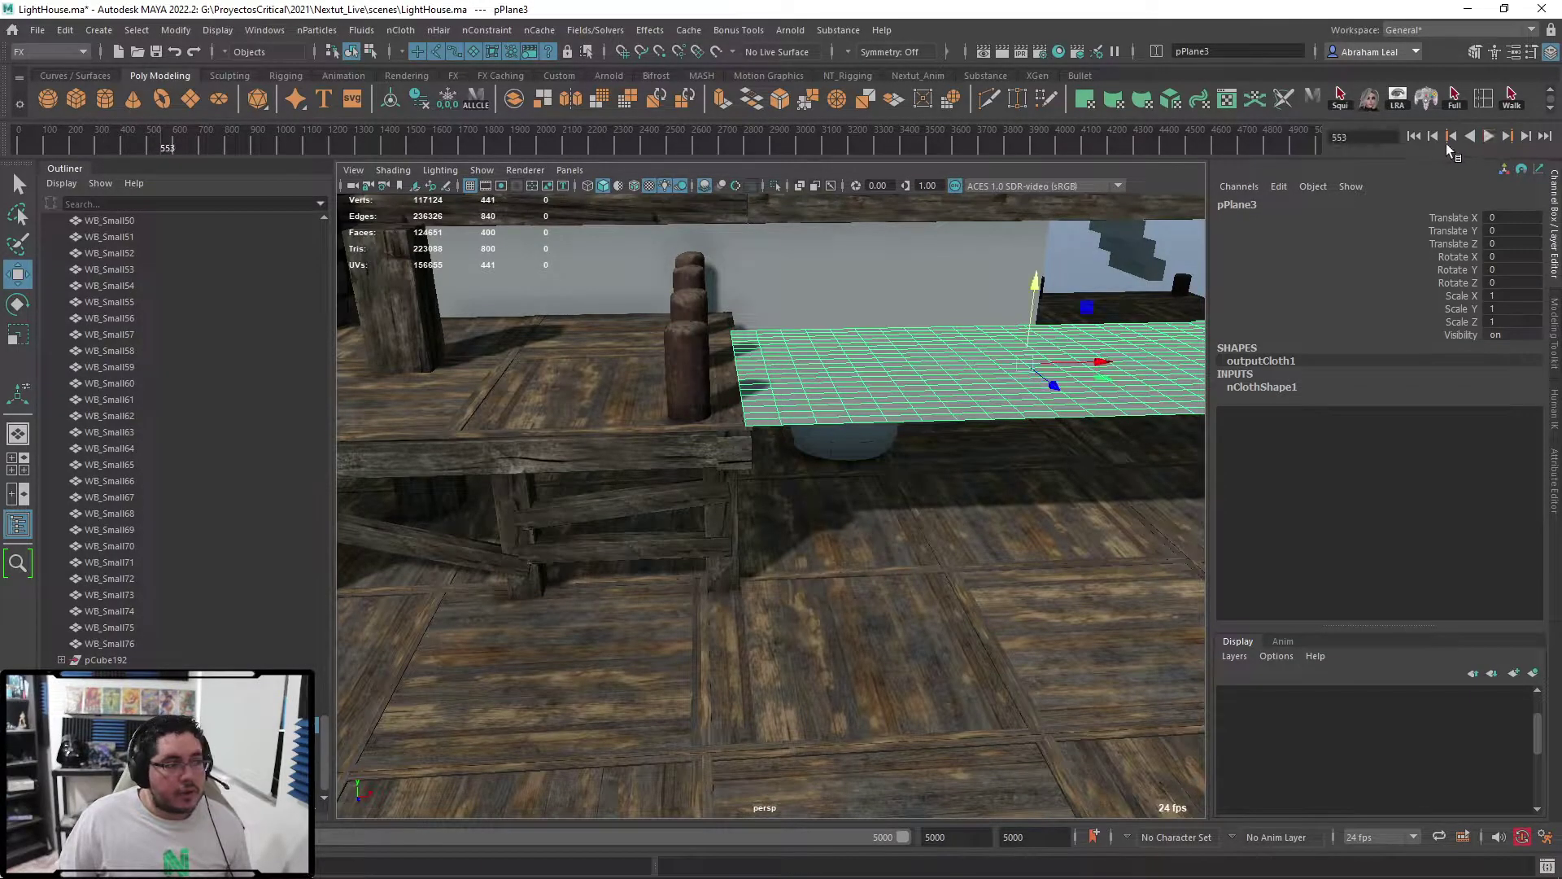
{"action": "left_click", "coordinate": [1414, 136]}
{"action": "left_click", "coordinate": [1487, 137]}
{"action": "left_click", "coordinate": [1489, 138]}
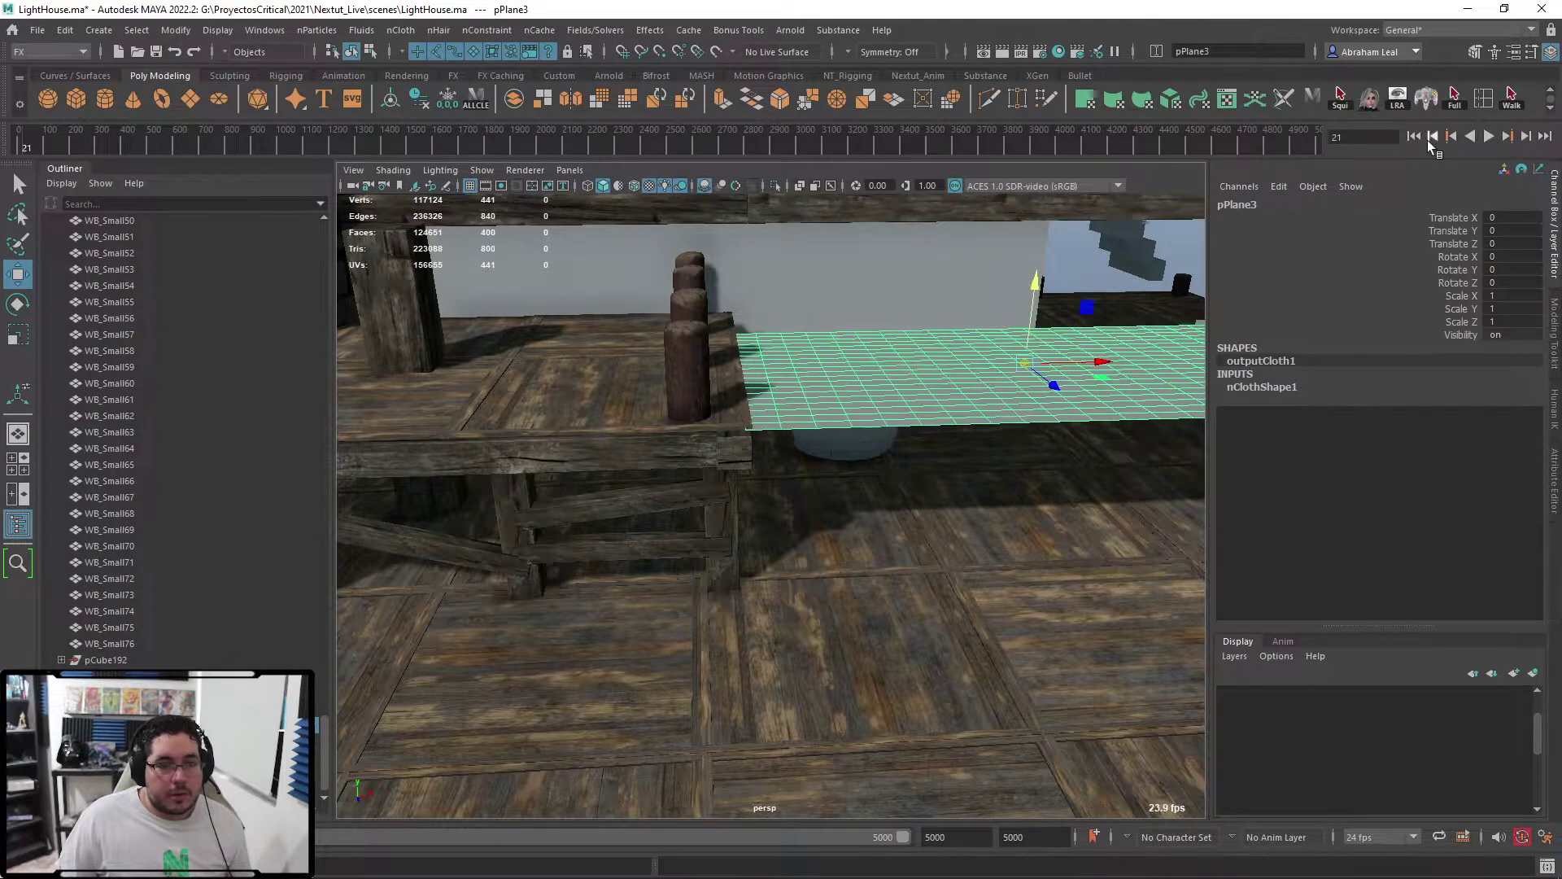
{"action": "left_click", "coordinate": [1415, 136]}
- Pin vertices at both corners and the middle of the cloth's deck-side edge with a Transform Constraint
{"action": "right_click", "coordinate": [869, 279]}
{"action": "right_click_drag", "start_coordinate": [869, 279], "coordinate": [791, 279]}
{"action": "left_click_drag", "start_coordinate": [722, 321], "coordinate": [715, 380], "text": "alt"}
{"action": "scroll", "coordinate": [715, 381], "scroll_direction": "up", "scroll_amount": 5}
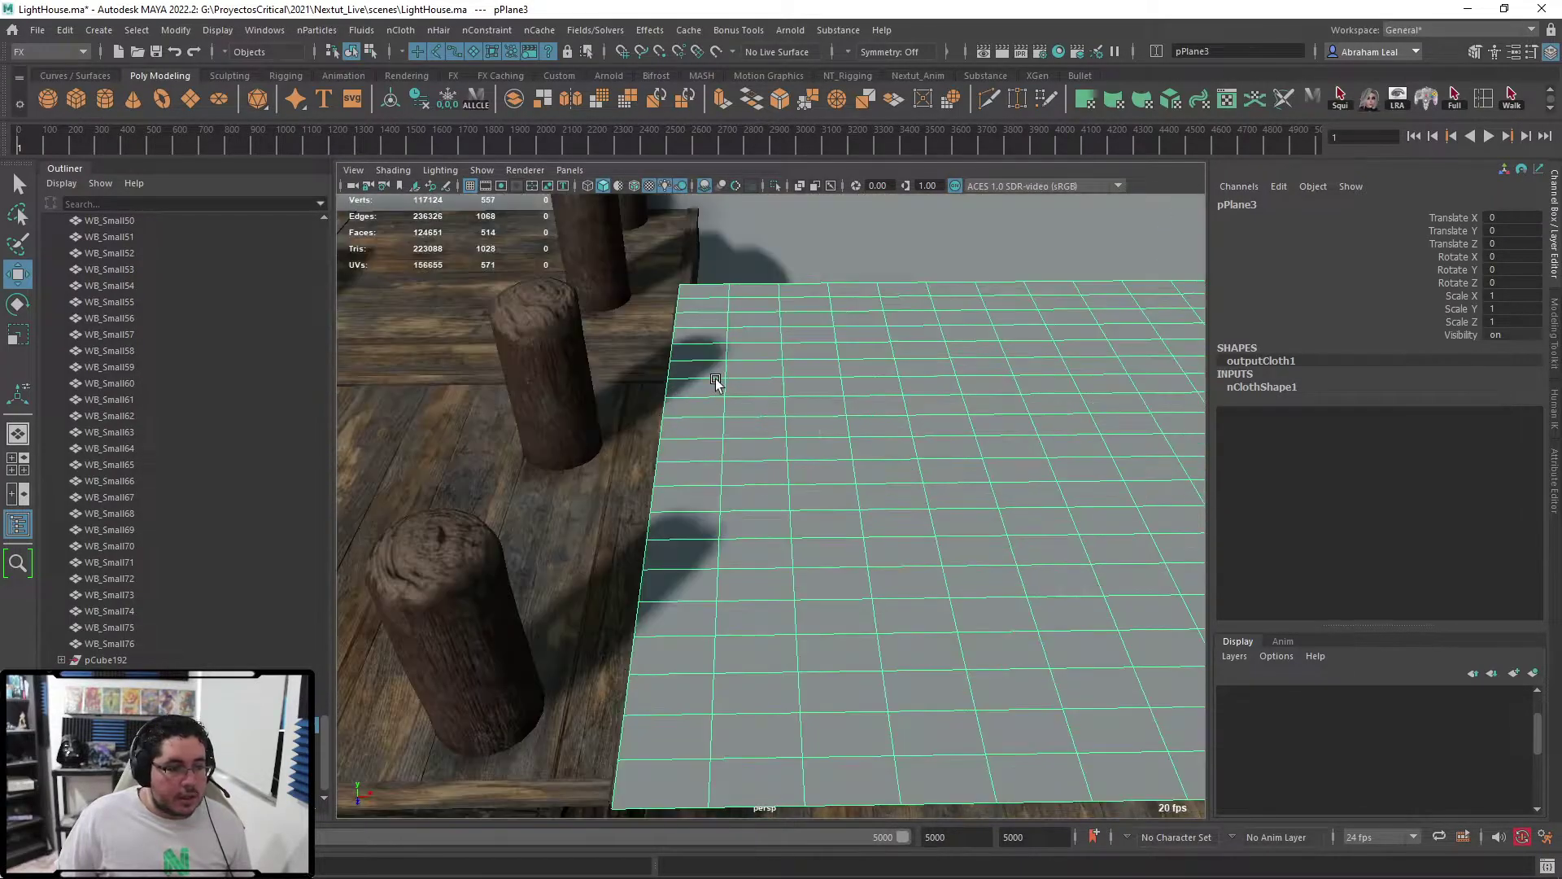
{"action": "right_click_drag", "start_coordinate": [696, 297], "coordinate": [619, 297]}
{"action": "left_click_drag", "start_coordinate": [671, 254], "coordinate": [685, 315]}
{"action": "middle_click_drag", "start_coordinate": [683, 391], "coordinate": [742, 303], "text": "alt"}
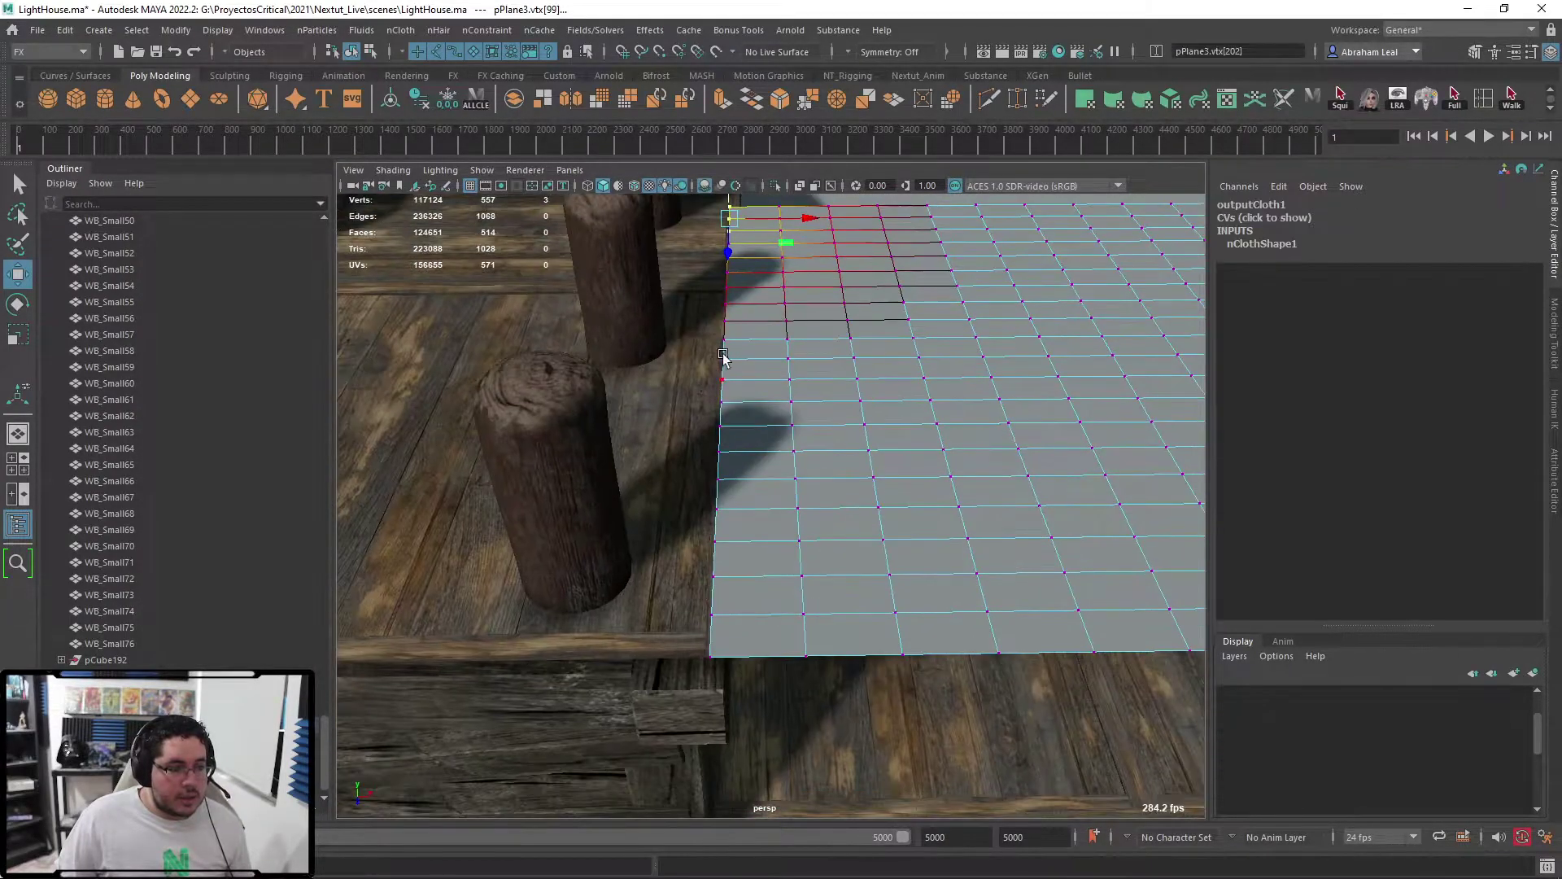
{"action": "left_click_drag", "start_coordinate": [741, 309], "coordinate": [710, 352], "text": "shift"}
{"action": "left_click_drag", "start_coordinate": [736, 594], "coordinate": [687, 680], "text": "shift"}
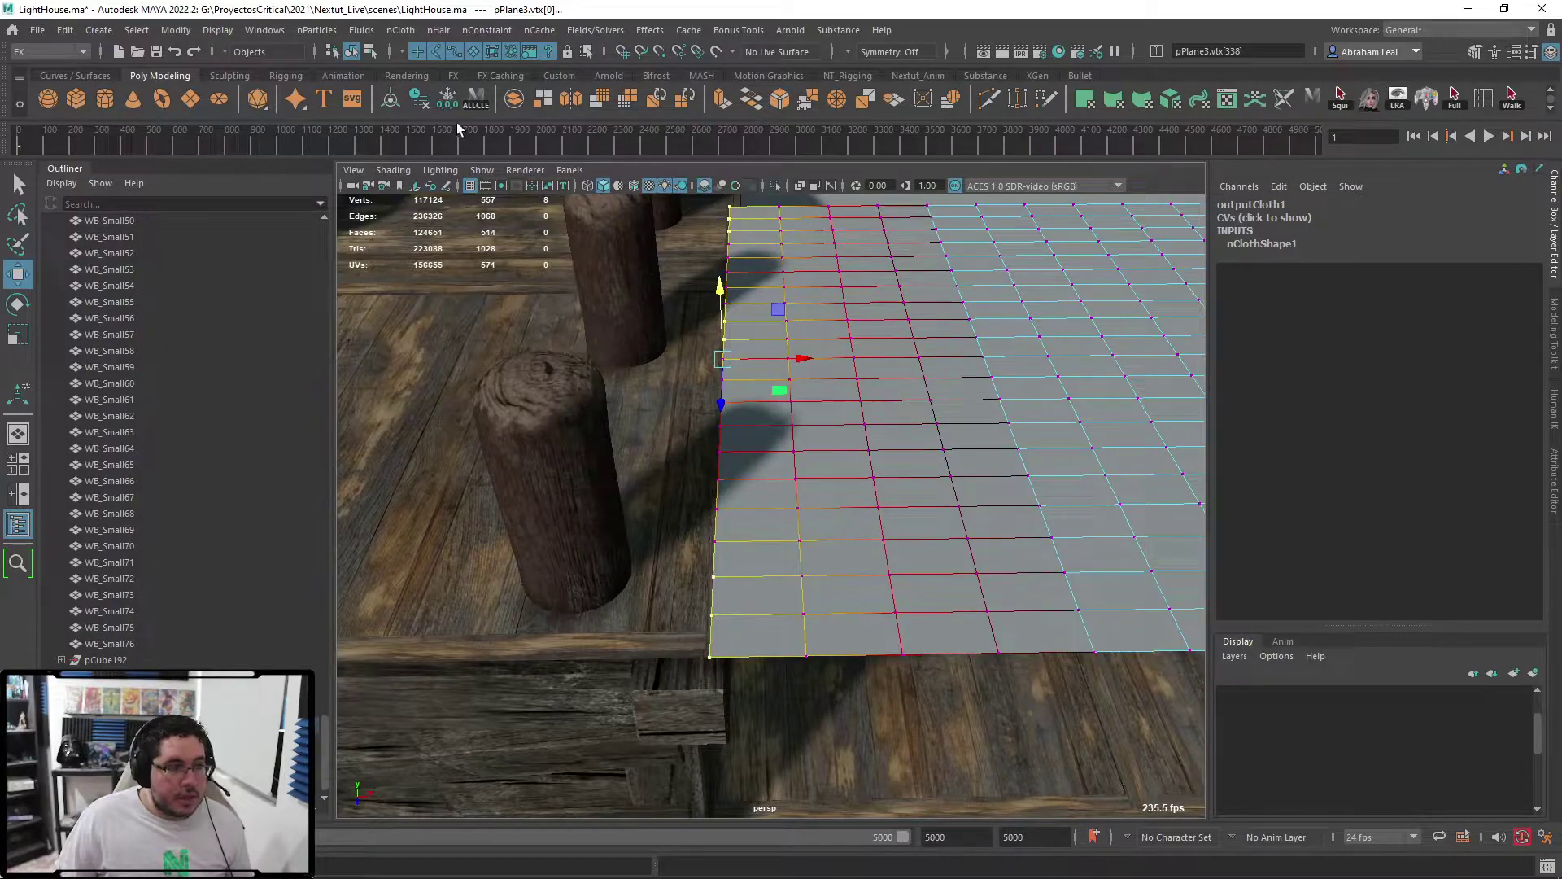
{"action": "left_click", "coordinate": [485, 31]}
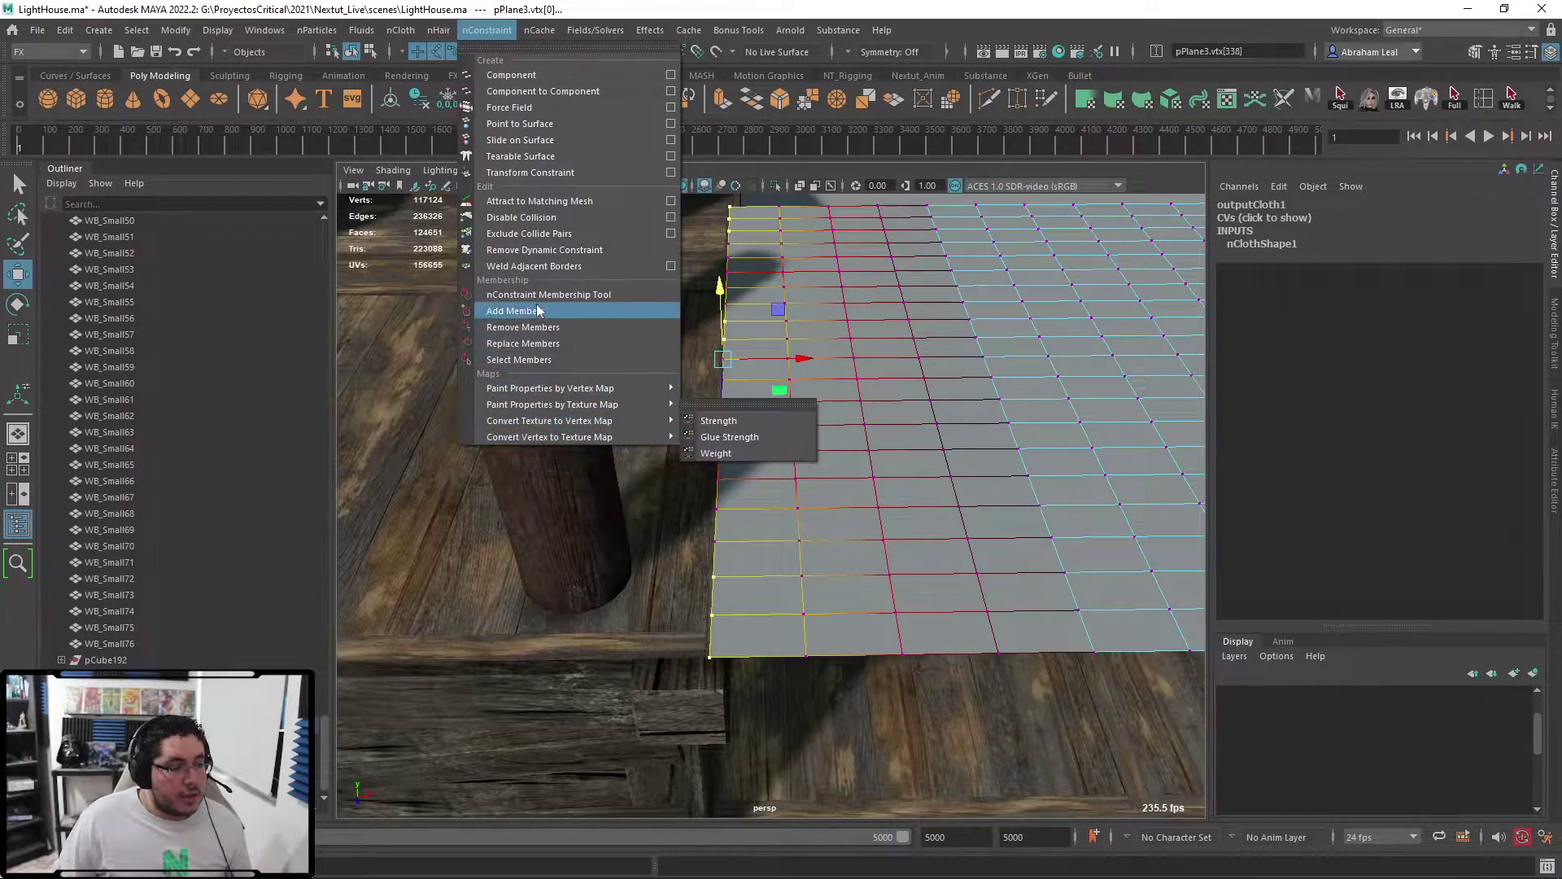
{"action": "left_click", "coordinate": [523, 174]}
- Create a new polygon plane, enlarge it and move it toward the wooden floor below the cloth
{"action": "scroll", "coordinate": [865, 314], "scroll_direction": "down", "scroll_amount": 5}
{"action": "middle_click_drag", "start_coordinate": [865, 314], "coordinate": [700, 277], "text": "alt"}
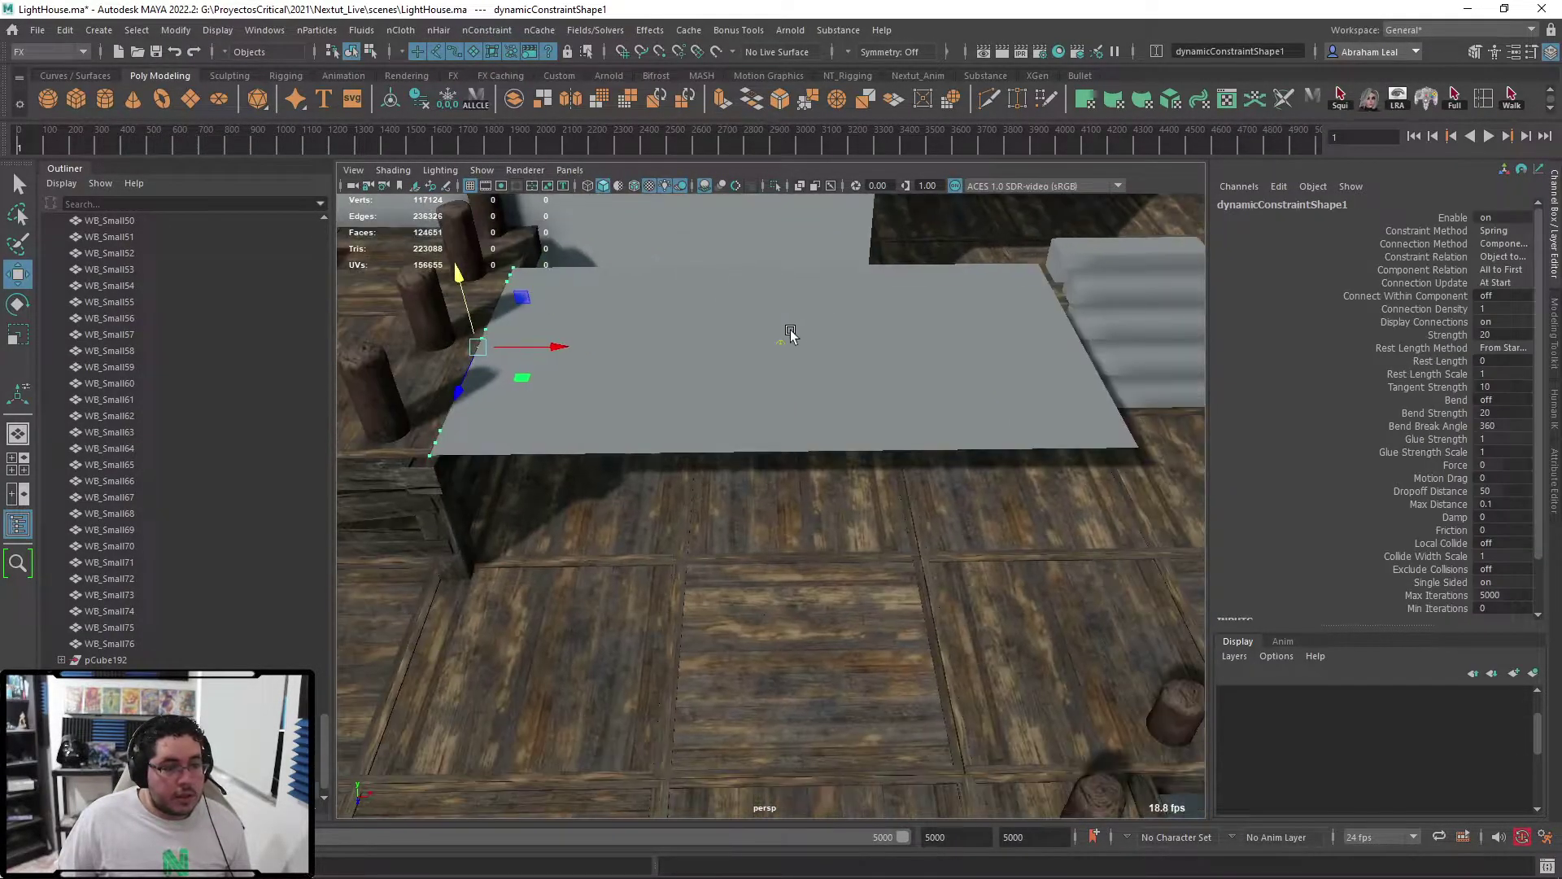
{"action": "left_click", "coordinate": [746, 406]}
{"action": "left_click", "coordinate": [716, 534]}
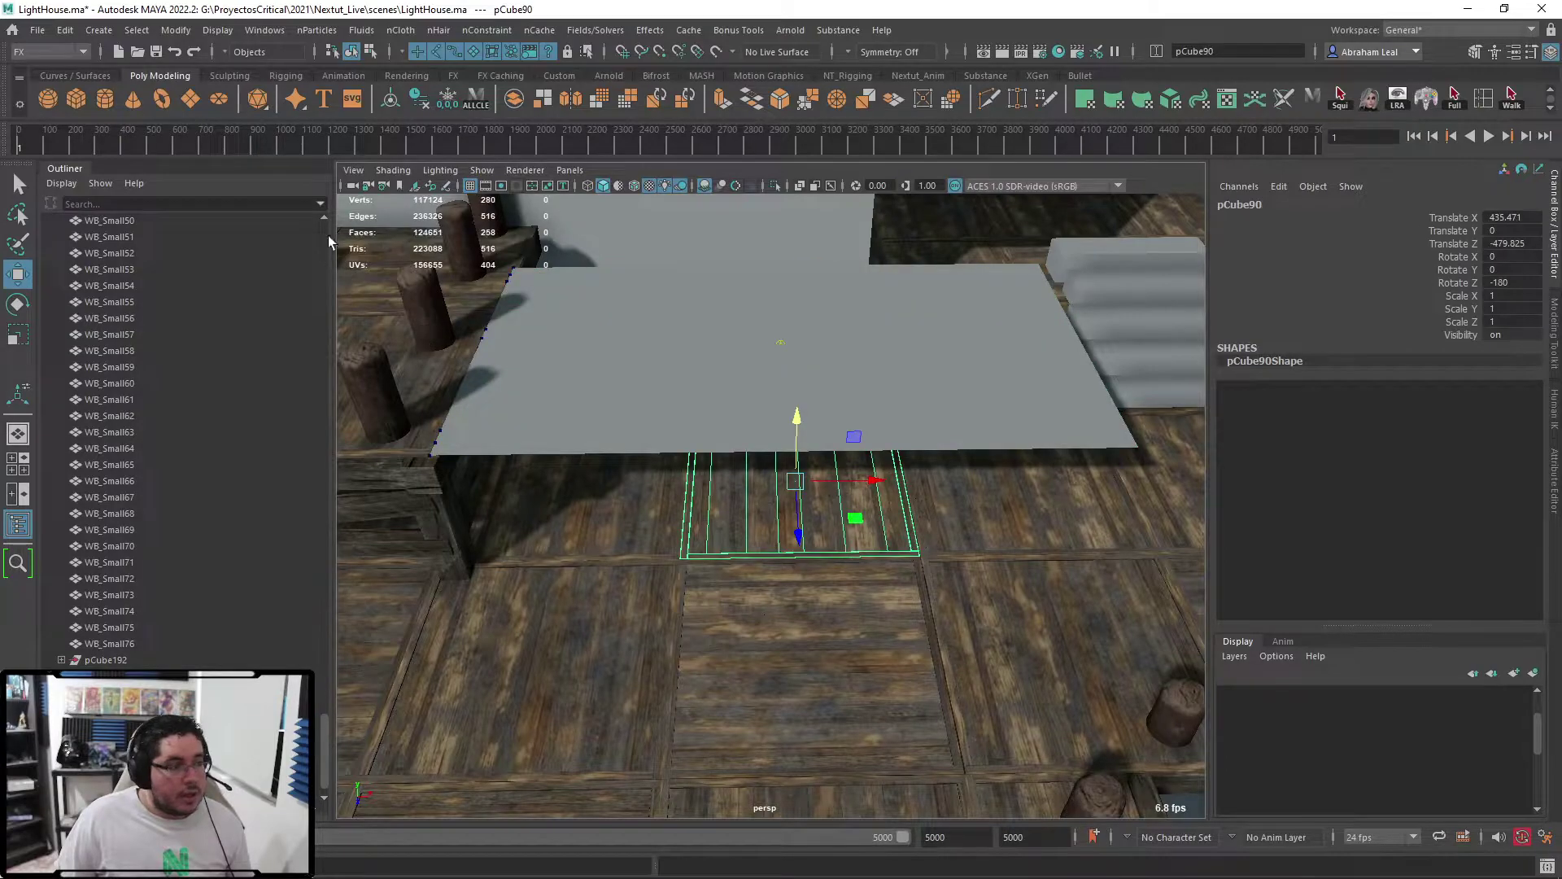
{"action": "left_click", "coordinate": [190, 100]}
{"action": "scroll", "coordinate": [586, 412], "scroll_direction": "down", "scroll_amount": 8}
{"action": "key", "text": "r"}
{"action": "key", "text": "w"}
{"action": "left_click_drag", "start_coordinate": [651, 494], "coordinate": [860, 491]}
- Fit the new plane over the wooden floor, scaled about 784 by 880 and placed near X 420, Y 10, Z 178
{"action": "left_click_drag", "start_coordinate": [854, 492], "coordinate": [727, 376], "text": "alt"}
{"action": "scroll", "coordinate": [736, 408], "scroll_direction": "up", "scroll_amount": 5}
{"action": "left_click_drag", "start_coordinate": [692, 457], "coordinate": [500, 524]}
{"action": "key", "text": "r"}
{"action": "left_click_drag", "start_coordinate": [655, 513], "coordinate": [677, 525]}
{"action": "key", "text": "w"}
{"action": "left_click_drag", "start_coordinate": [549, 512], "coordinate": [736, 464]}
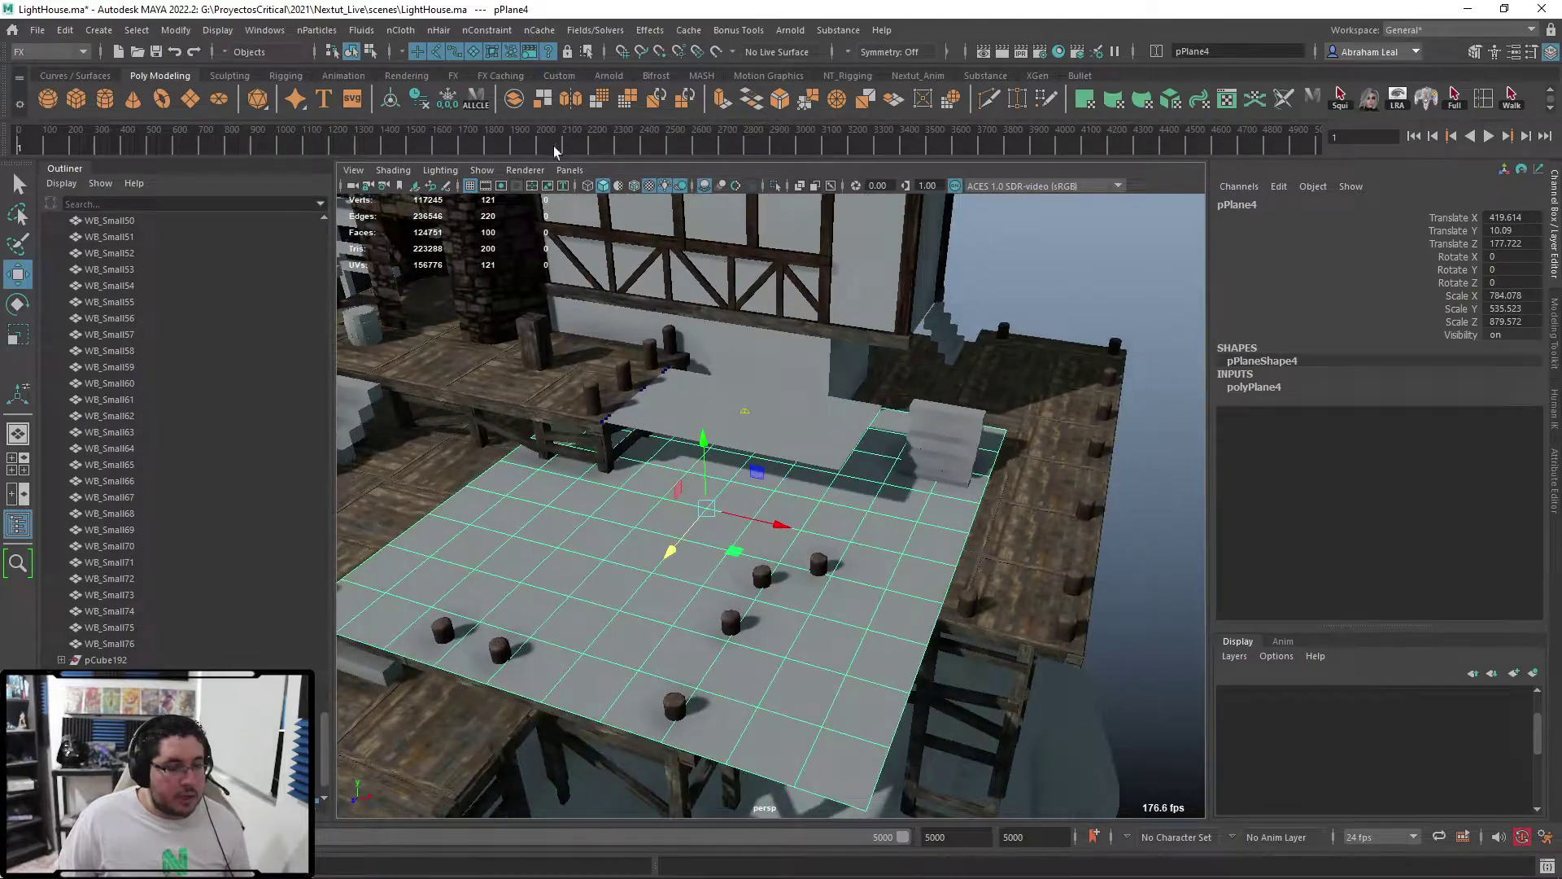
- Freeze the floor plane's transforms, delete its history and make it an nCloth passive collider
{"action": "left_click", "coordinate": [446, 101]}
{"action": "left_click", "coordinate": [399, 31]}
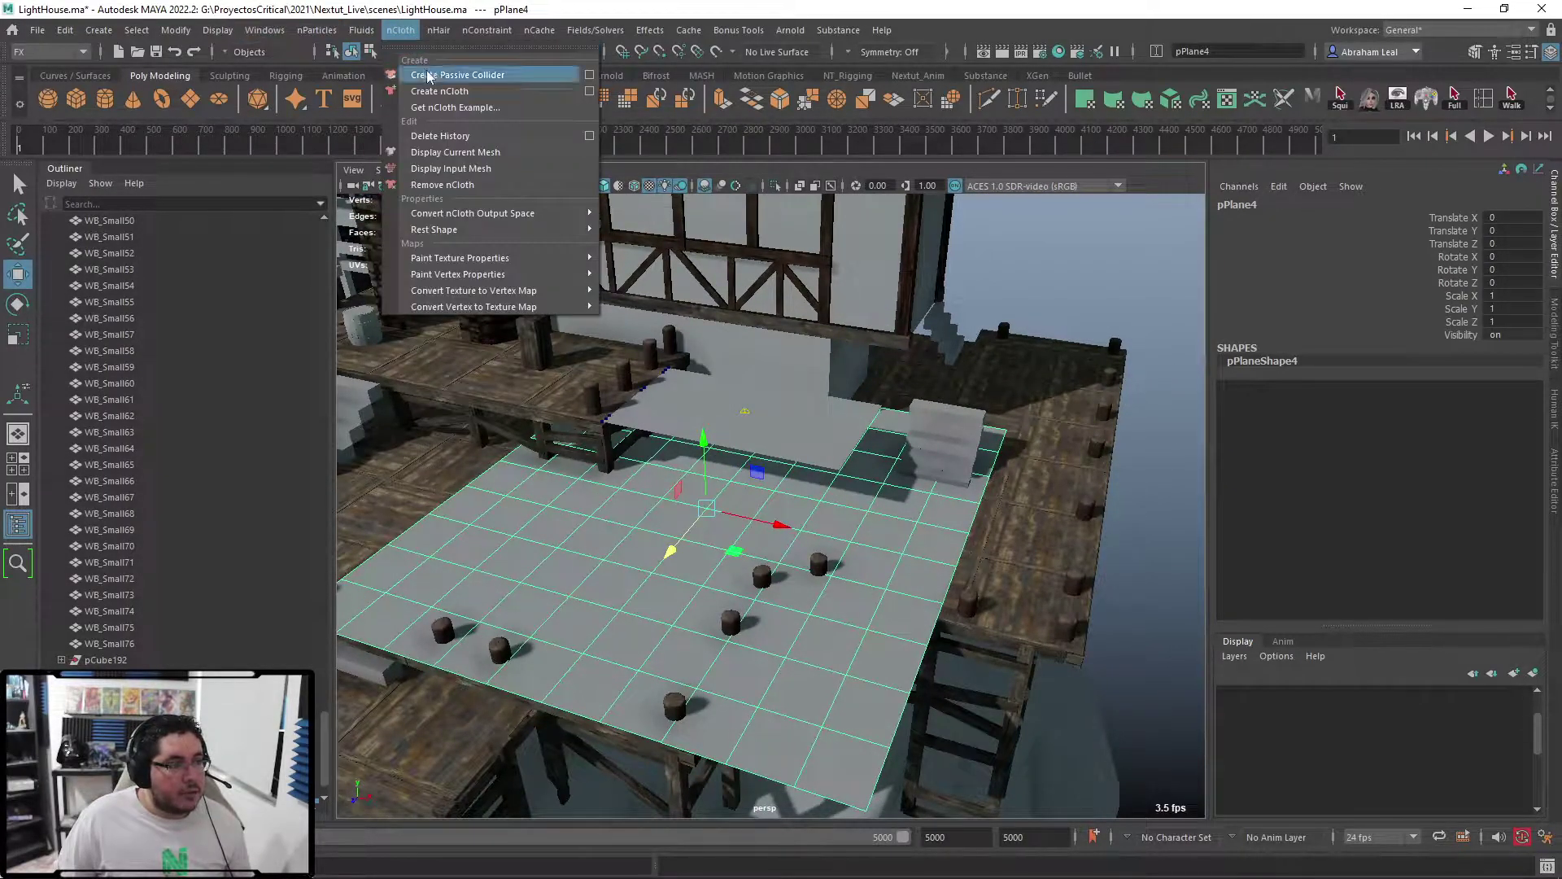
{"action": "left_click", "coordinate": [429, 75]}
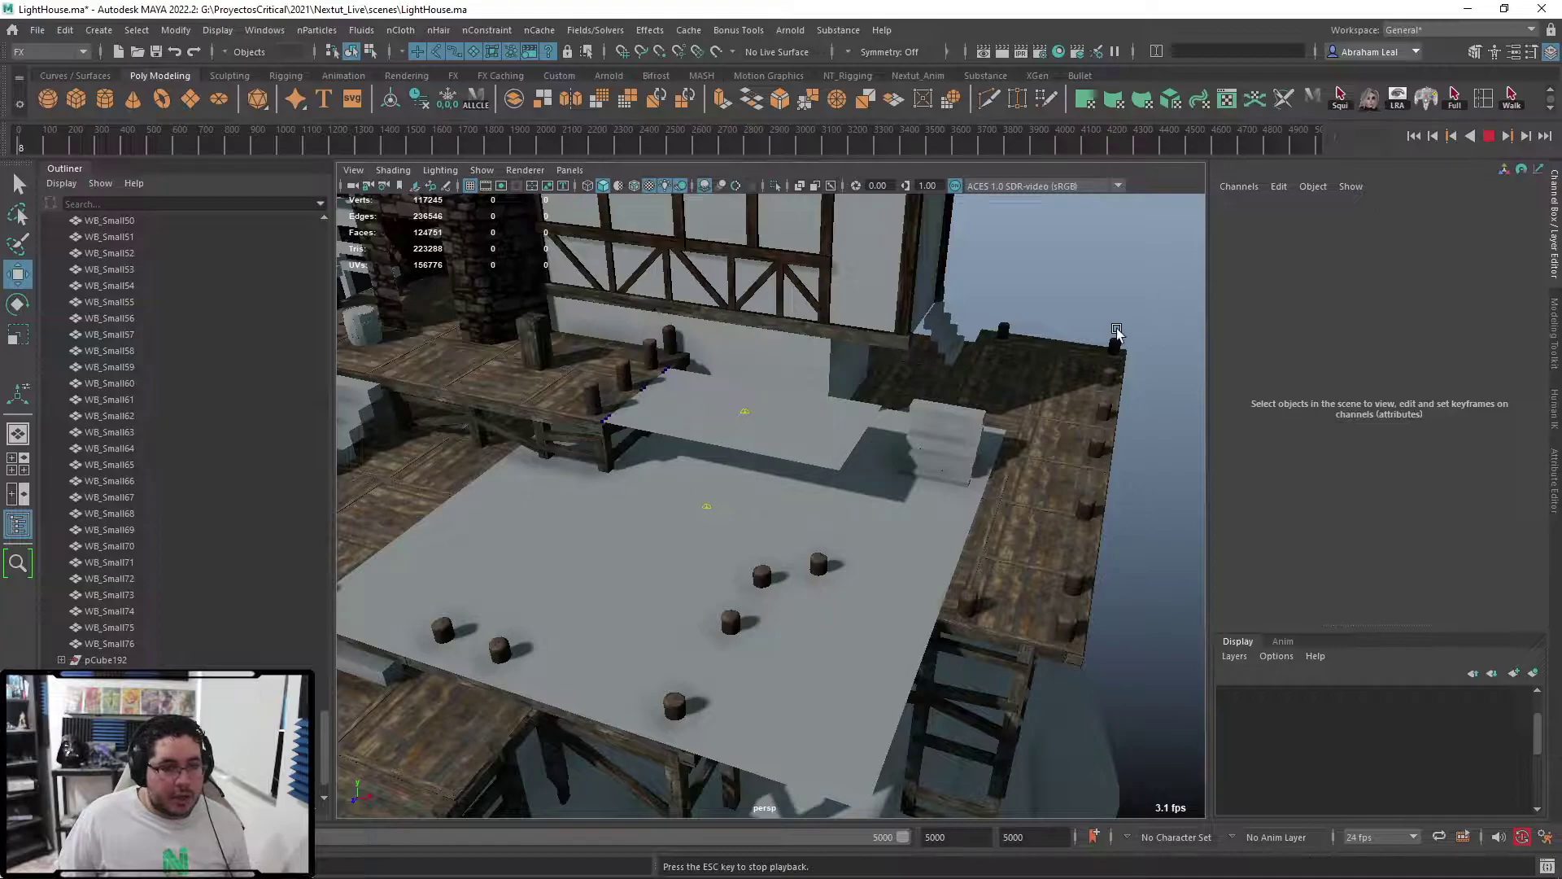
- Run the simulation from the start and watch the pinned cloth fall past the barrel toward the floor collider
{"action": "scroll", "coordinate": [981, 364], "scroll_direction": "up", "scroll_amount": 6}
{"action": "middle_click_drag", "start_coordinate": [938, 349], "coordinate": [952, 408], "text": "alt"}
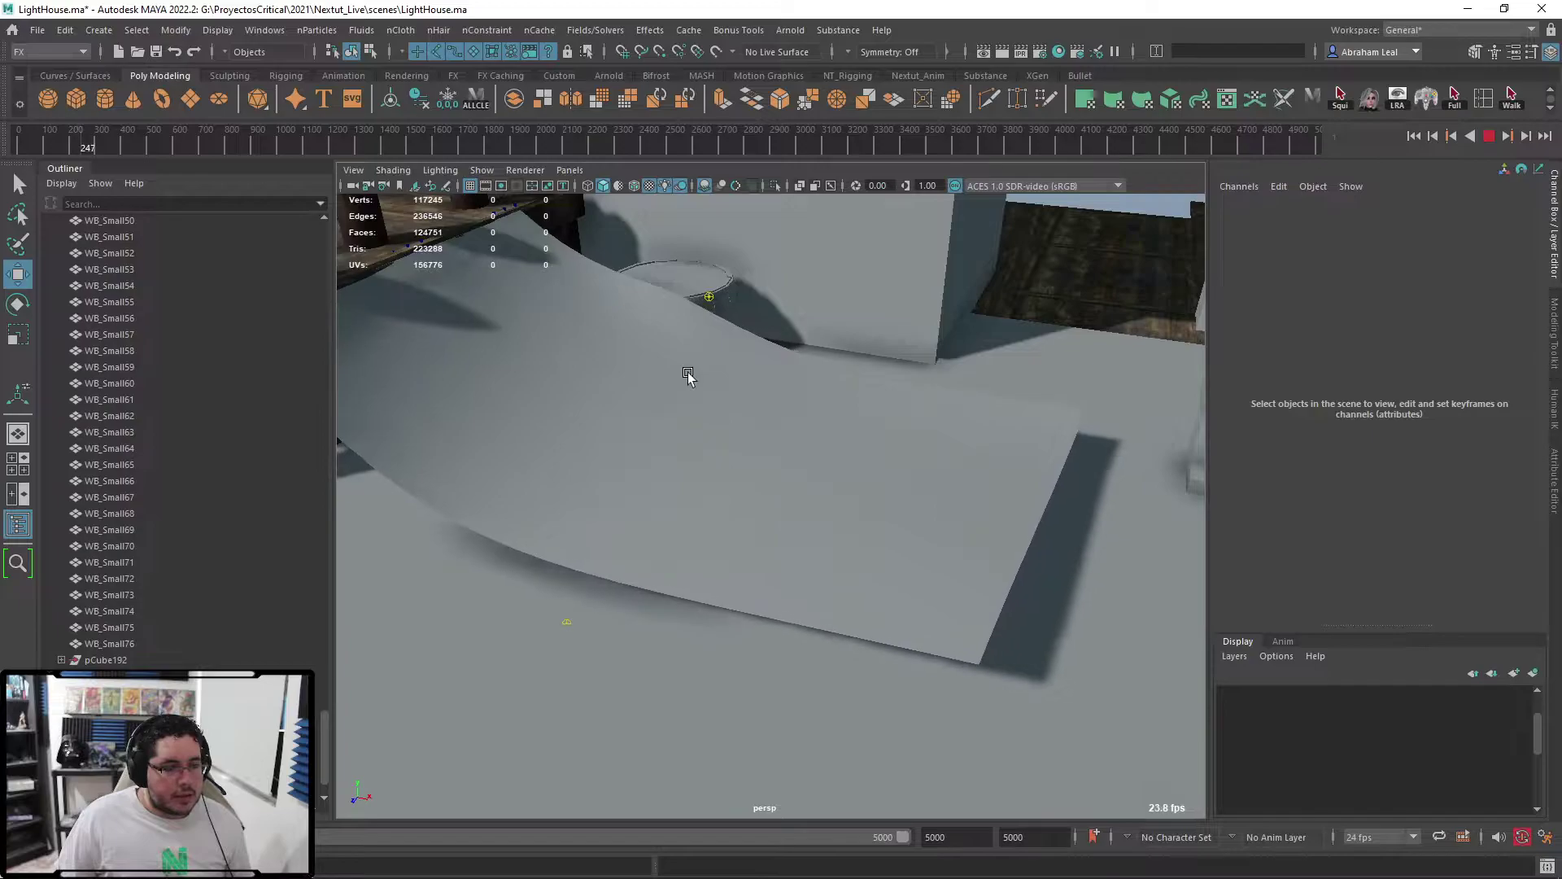
- Set the nucleus gravity to 98 and play the cloth simulation from the first frame
{"action": "key", "text": "alt+v"}
{"action": "key", "text": "shift+alt+v"}
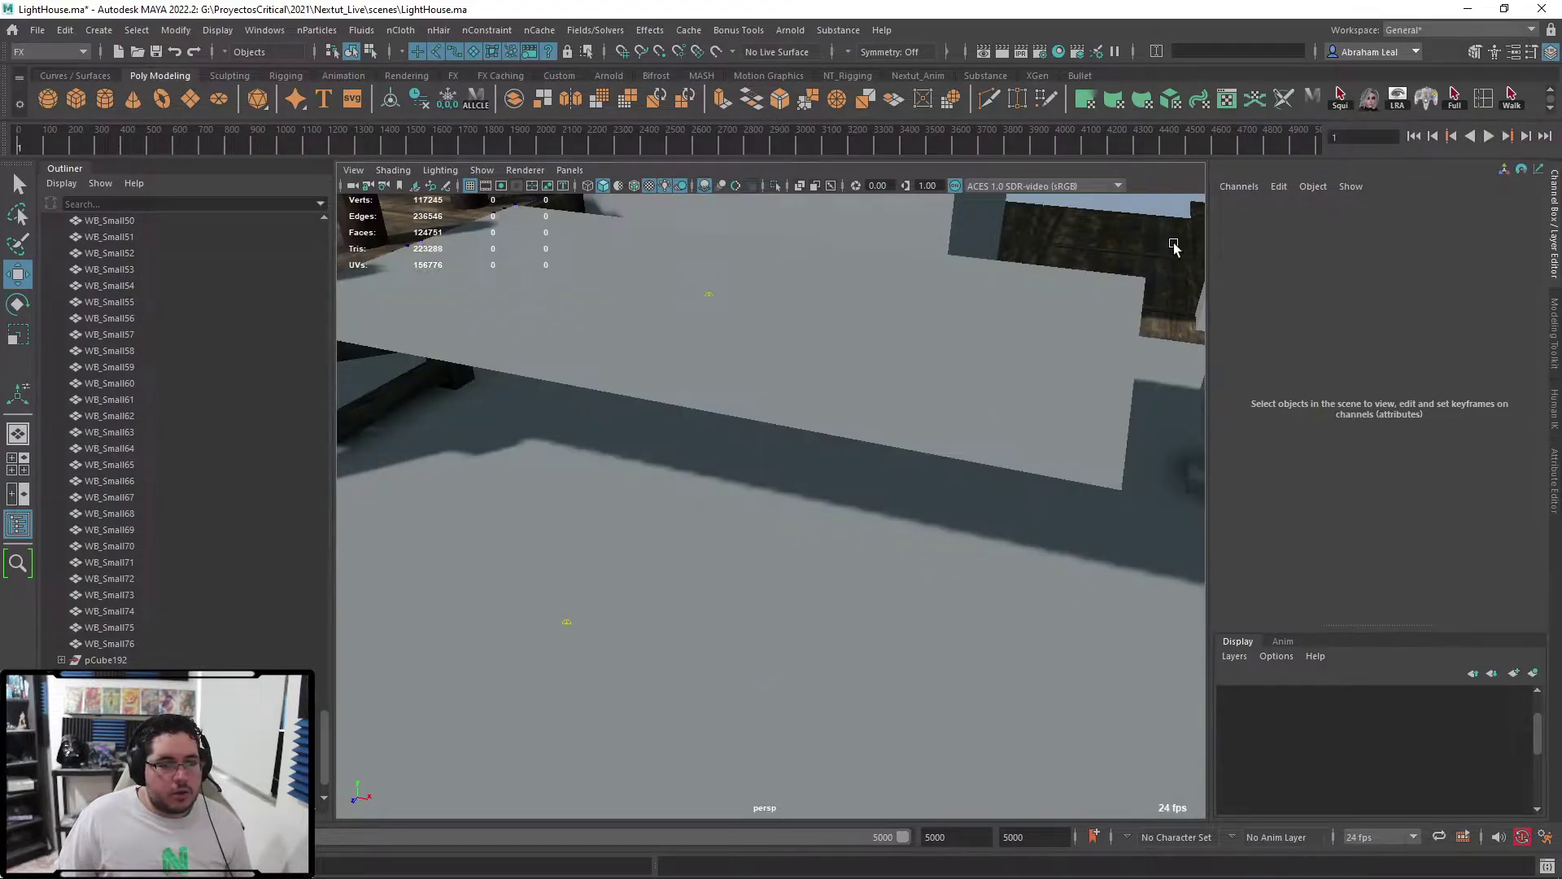
{"action": "left_click_drag", "start_coordinate": [1174, 246], "coordinate": [738, 440], "text": "alt"}
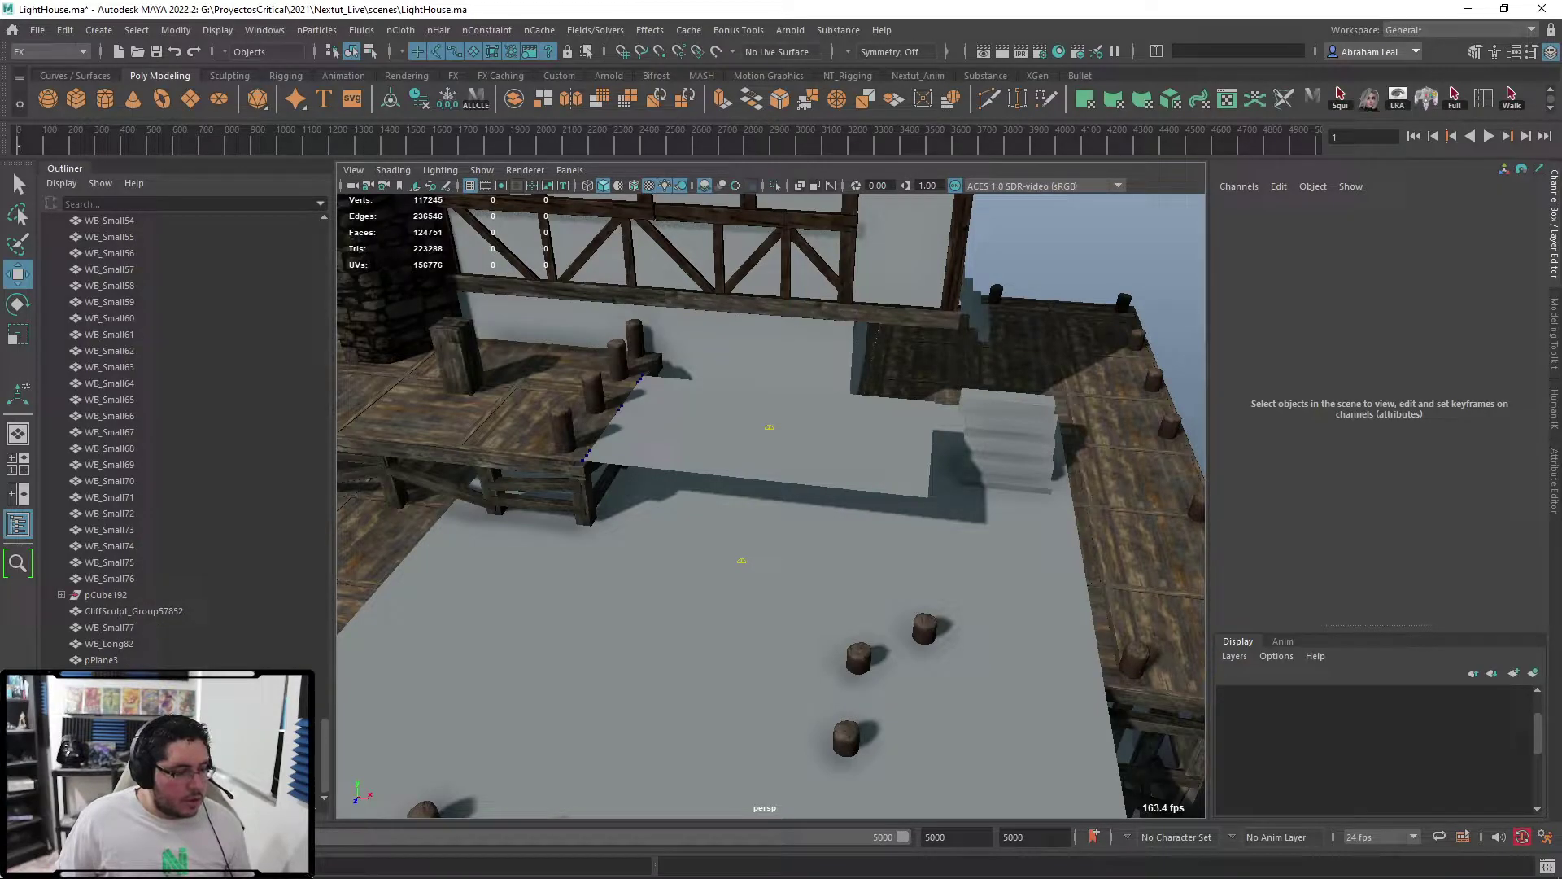
{"action": "left_click", "coordinate": [109, 677]}
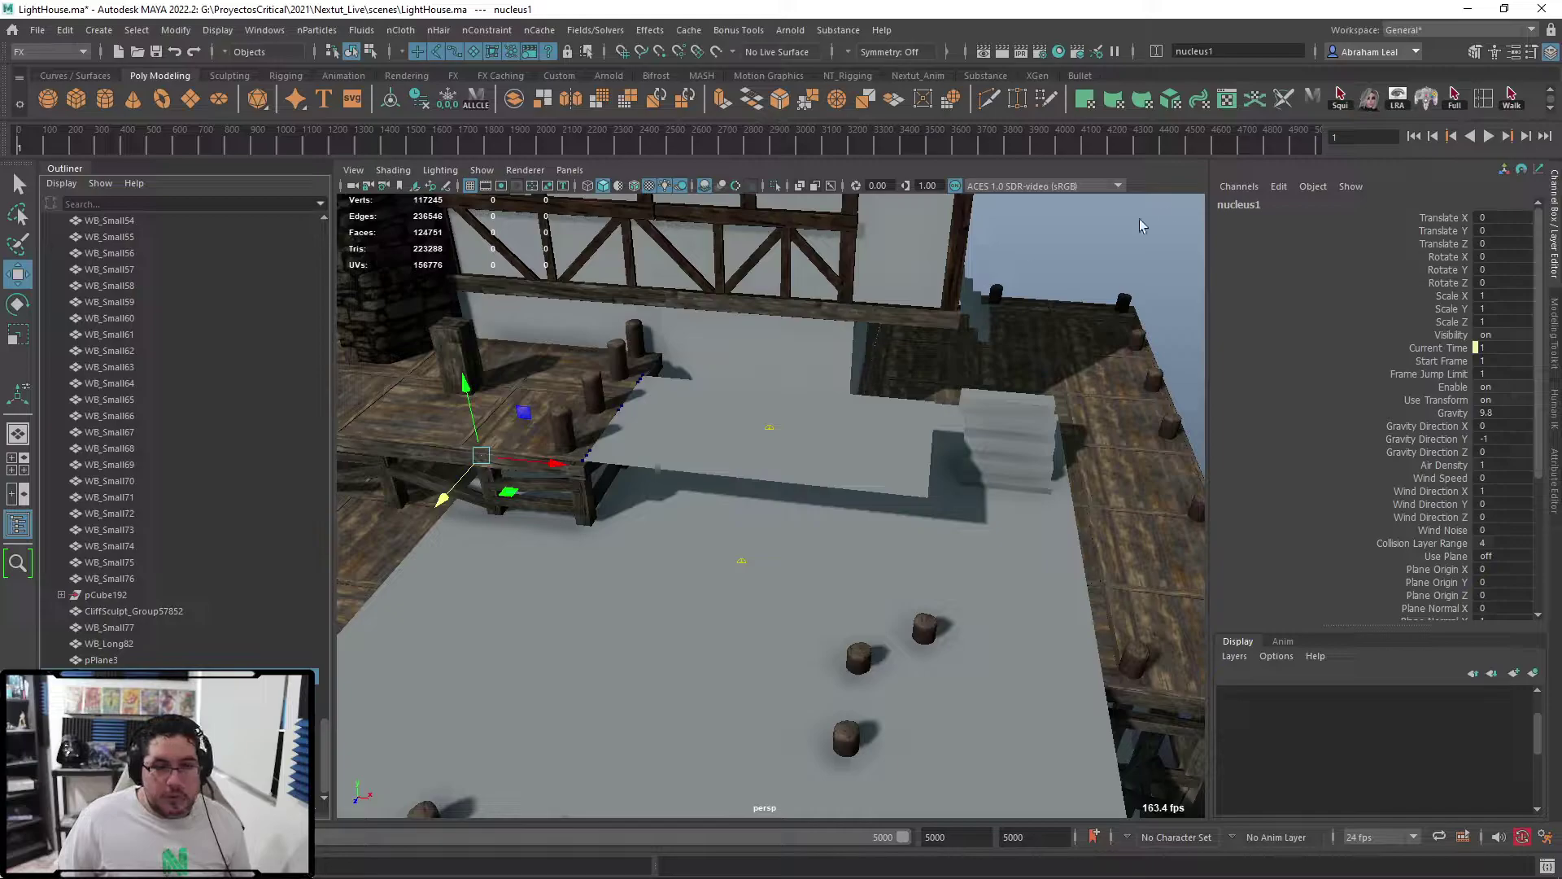
{"action": "key", "text": "ctrl+a"}
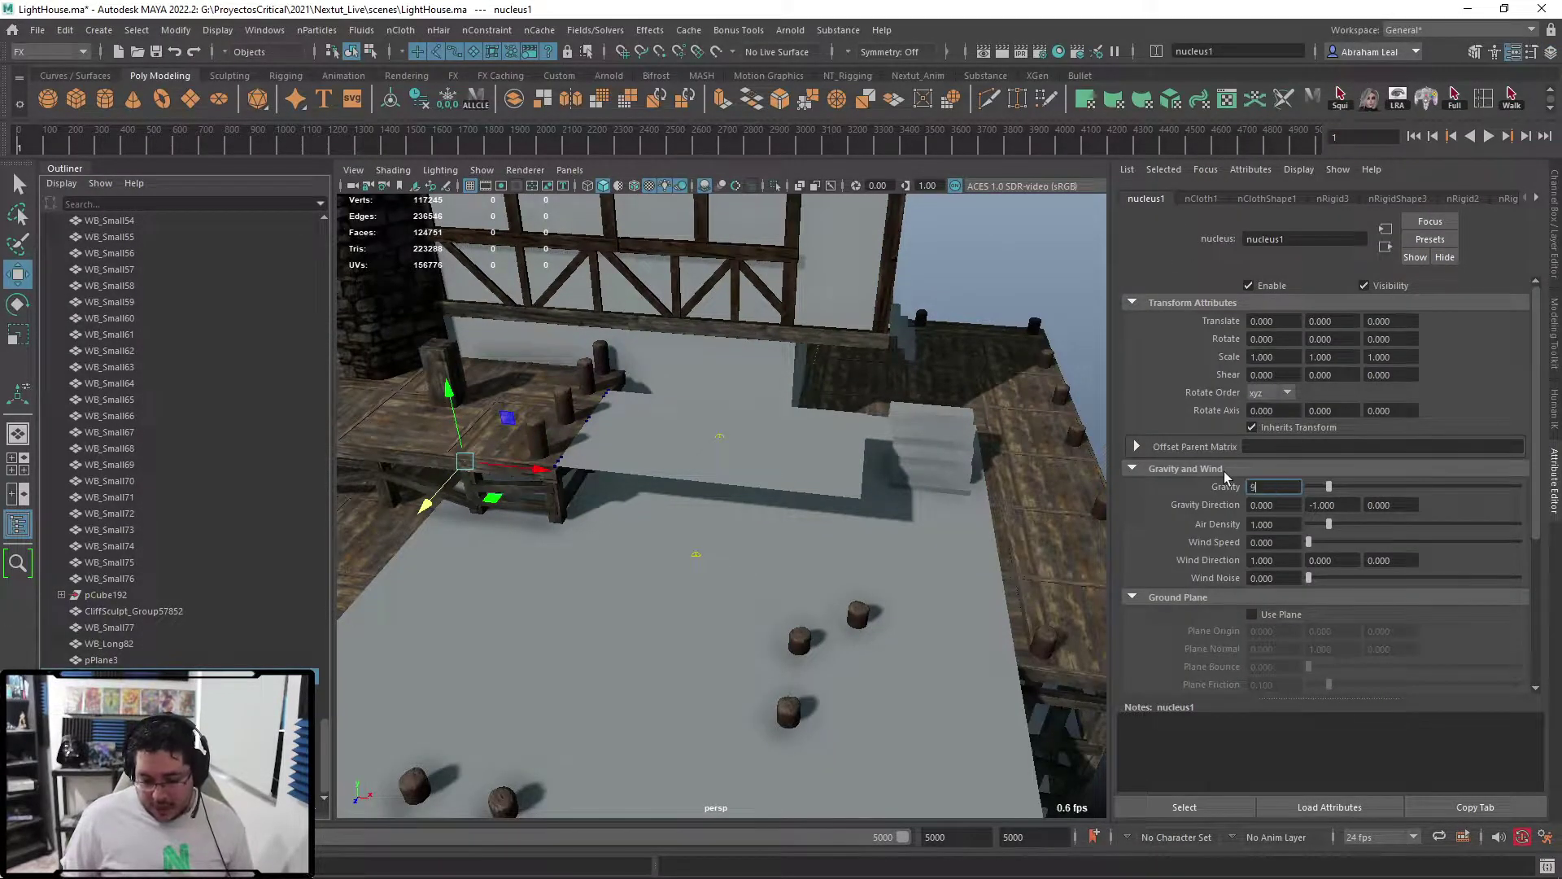
{"action": "type", "text": "98"}
{"action": "key", "text": "Return"}
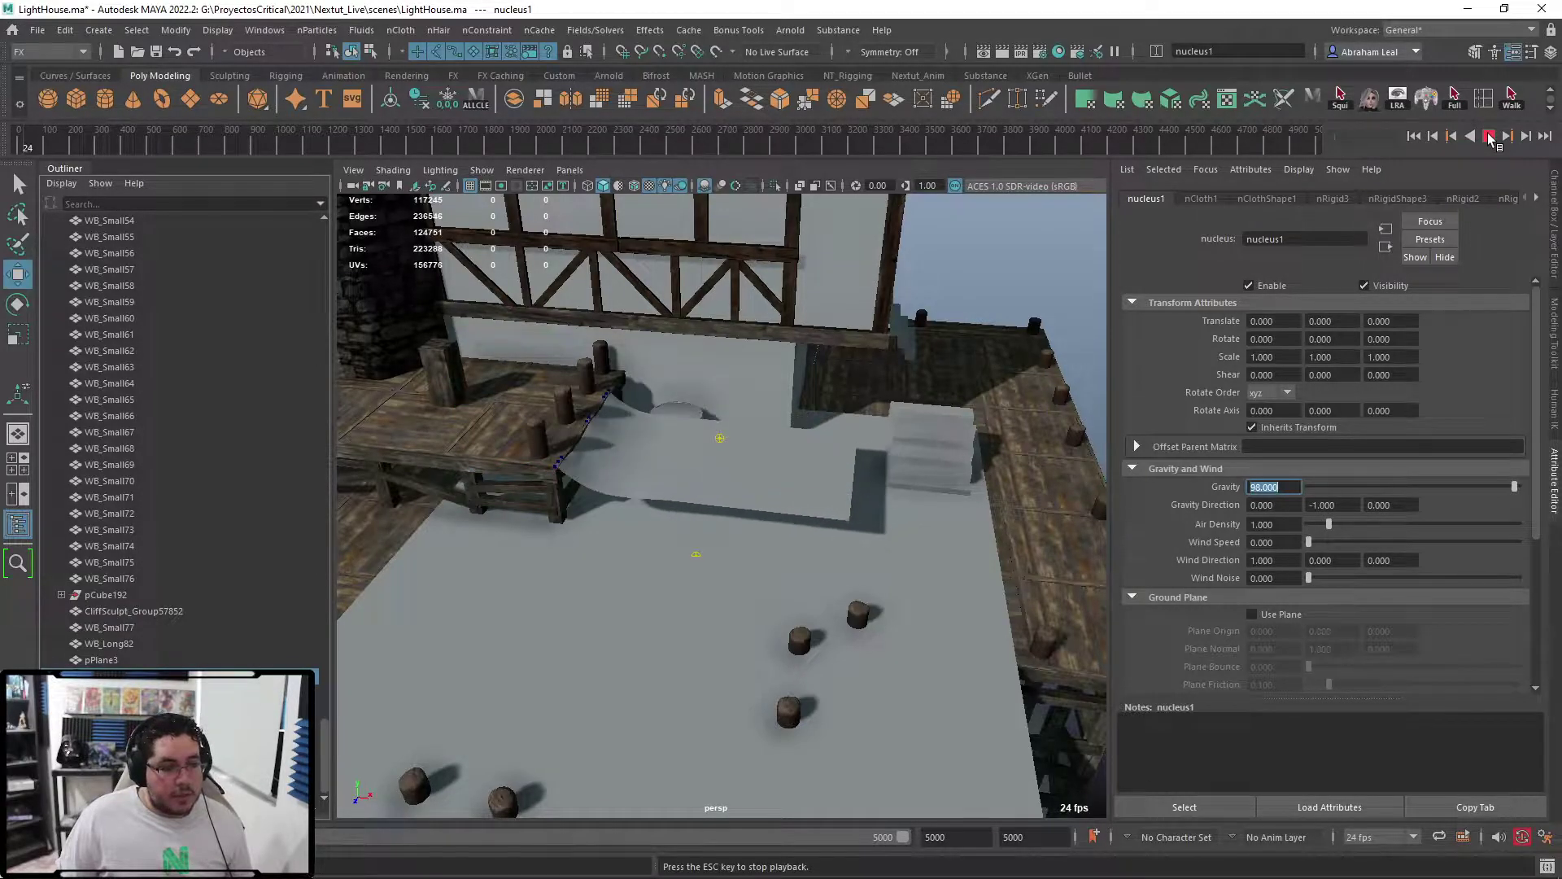
{"action": "left_click", "coordinate": [1490, 137]}
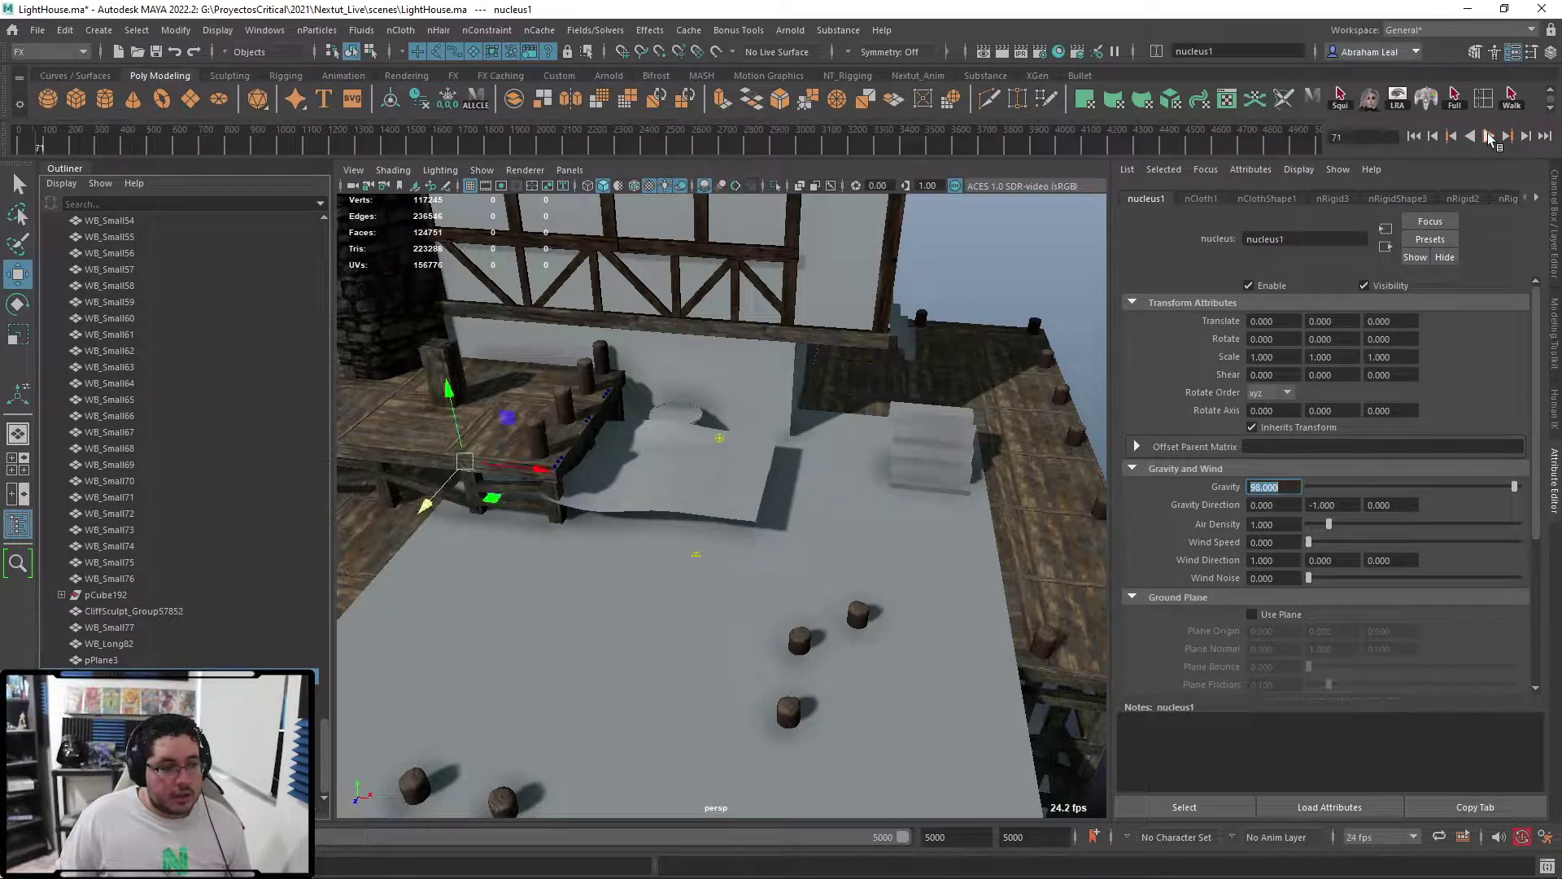
{"action": "left_click", "coordinate": [1414, 137]}
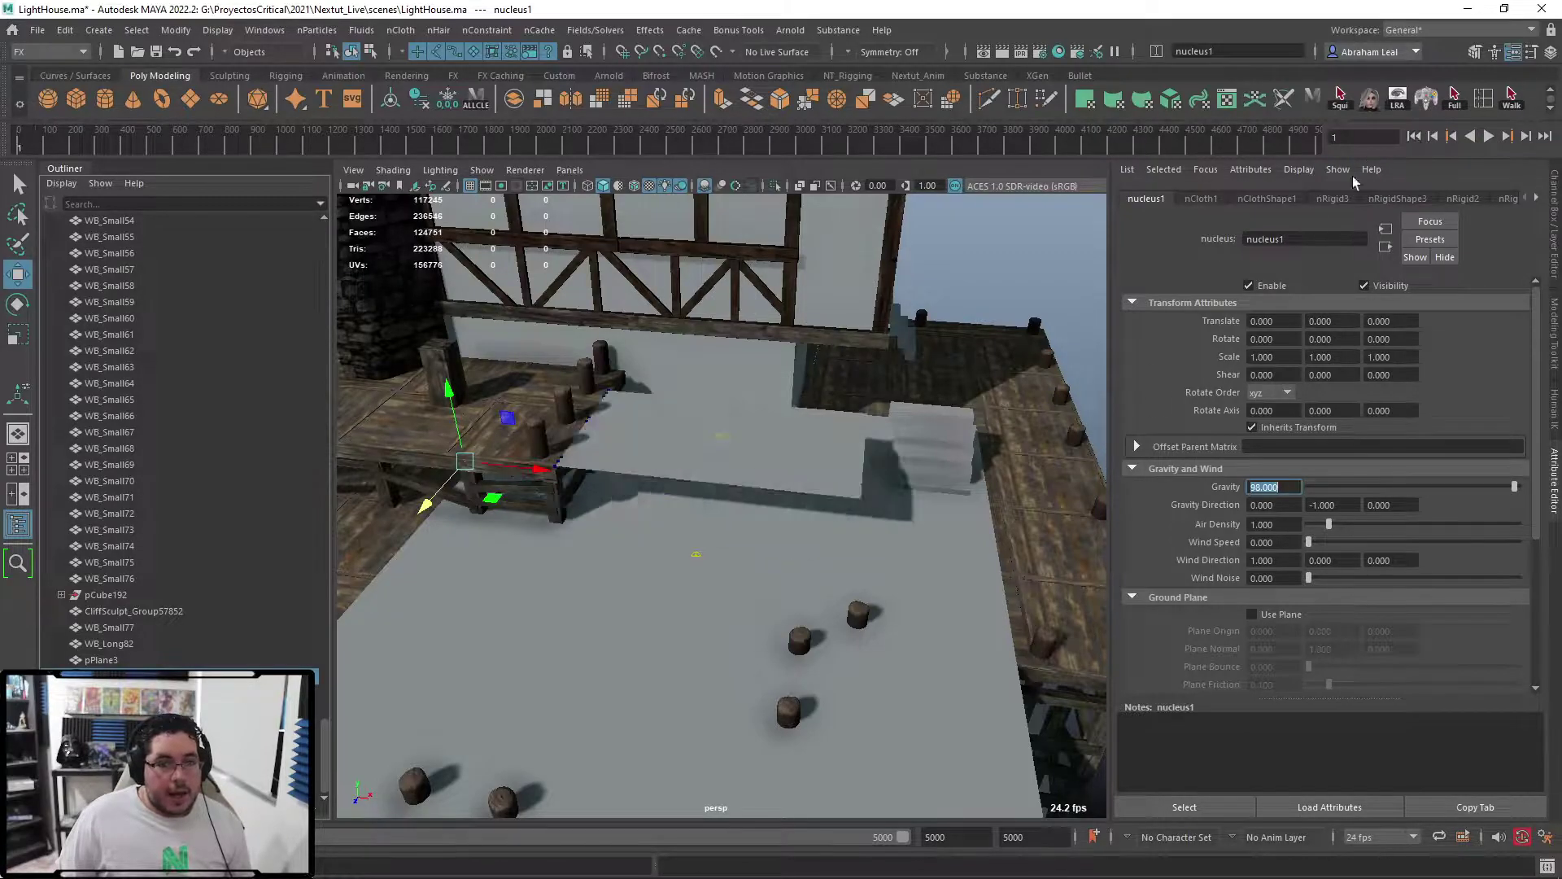
- Bring up the floor plane's collision attributes and replay the simulation, viewing the cloth against the floor from a low angle
{"action": "left_click", "coordinate": [915, 552]}
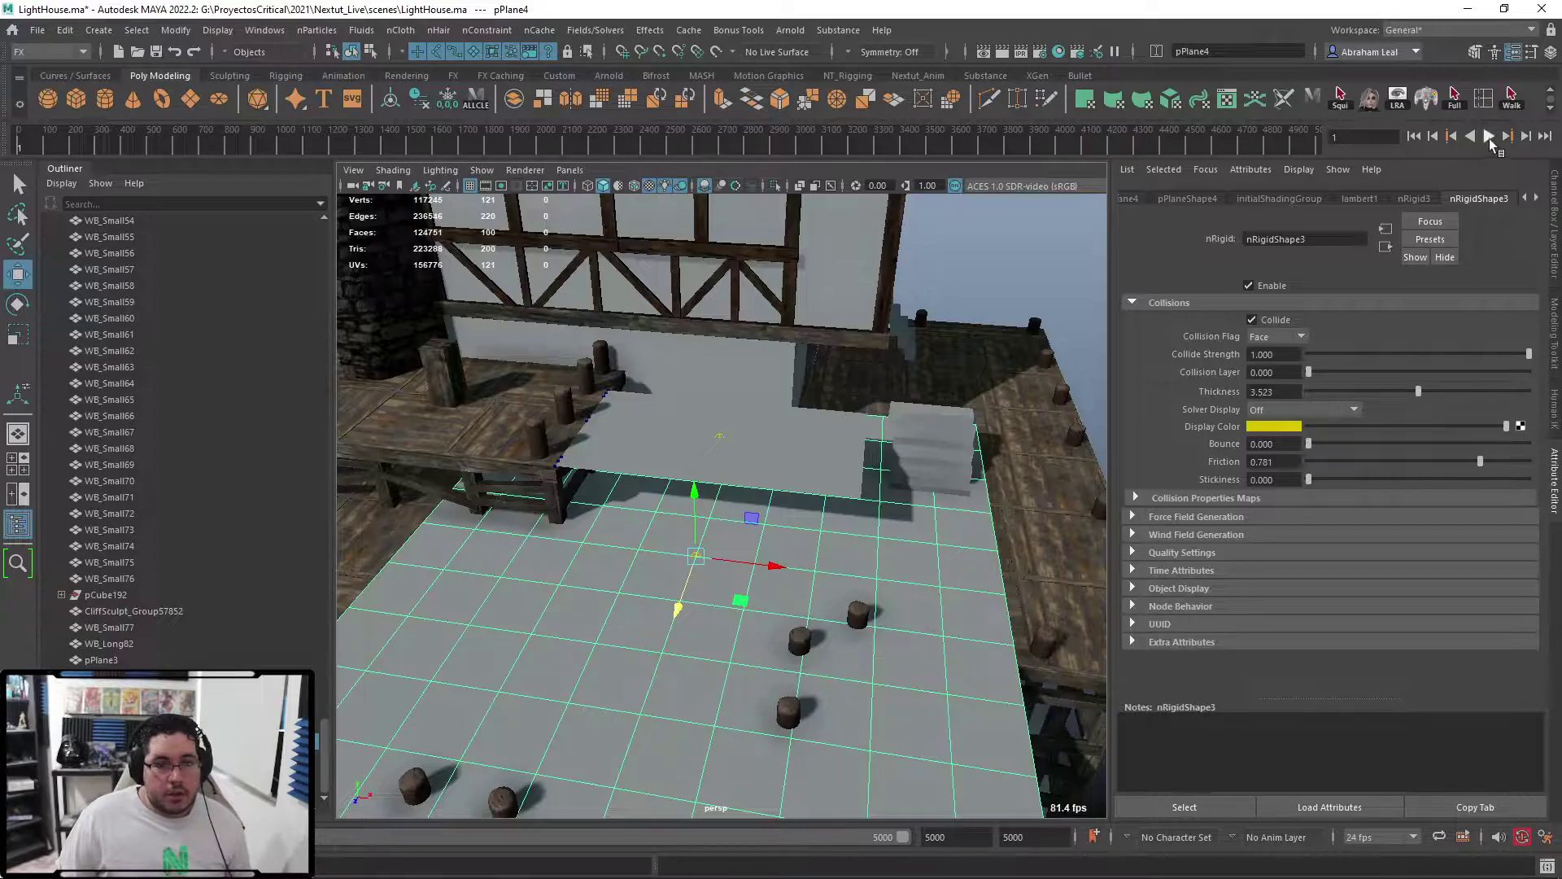
{"action": "left_click", "coordinate": [1490, 138]}
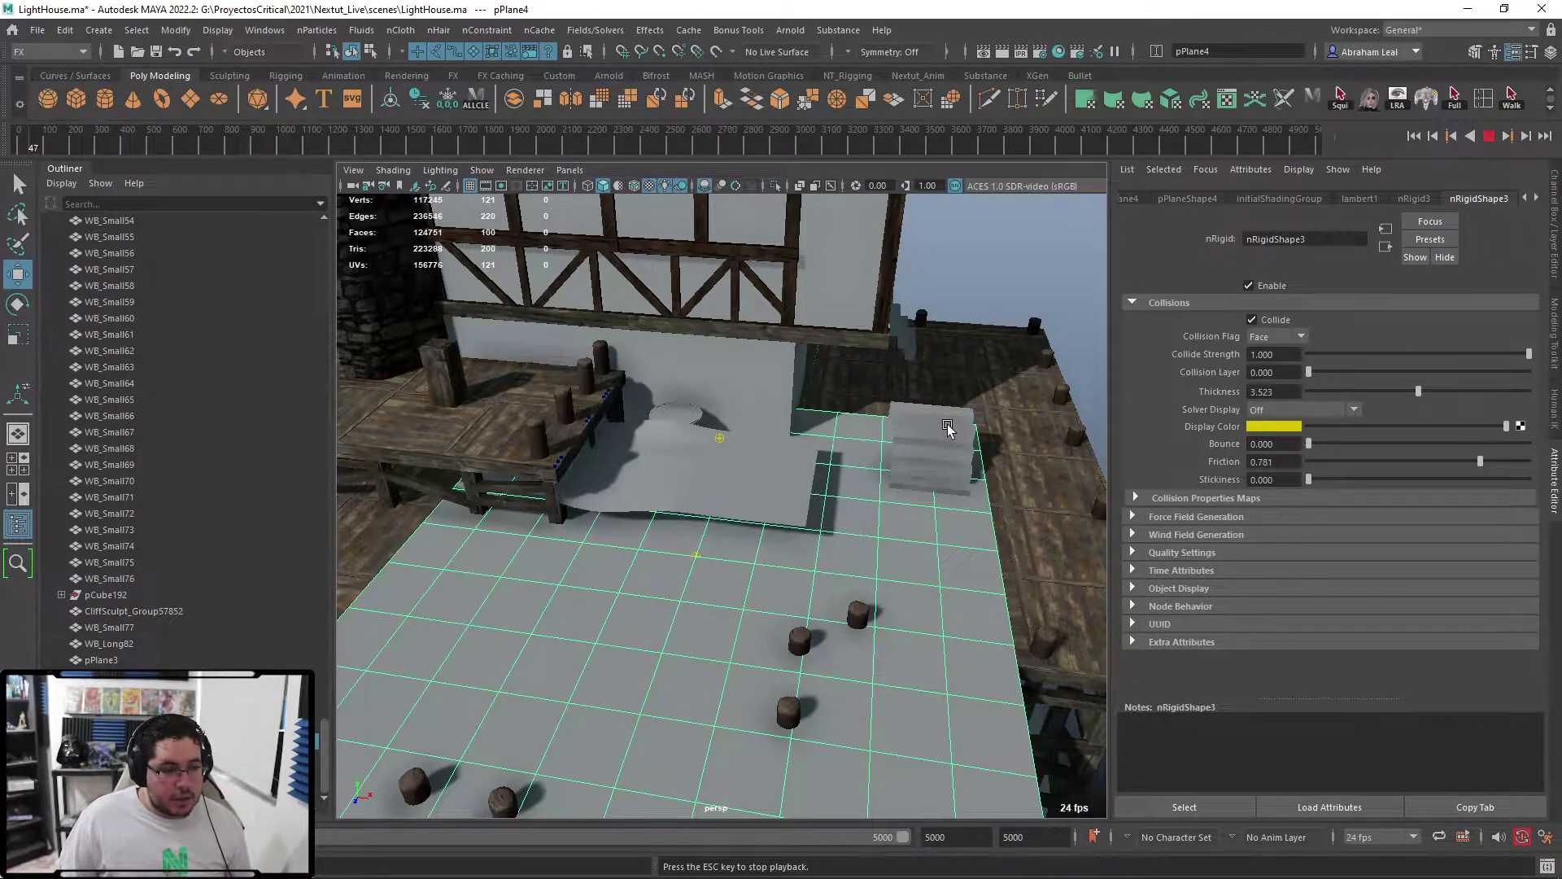
{"action": "left_click_drag", "start_coordinate": [729, 533], "coordinate": [759, 493], "text": "alt"}
{"action": "left_click", "coordinate": [1416, 139]}
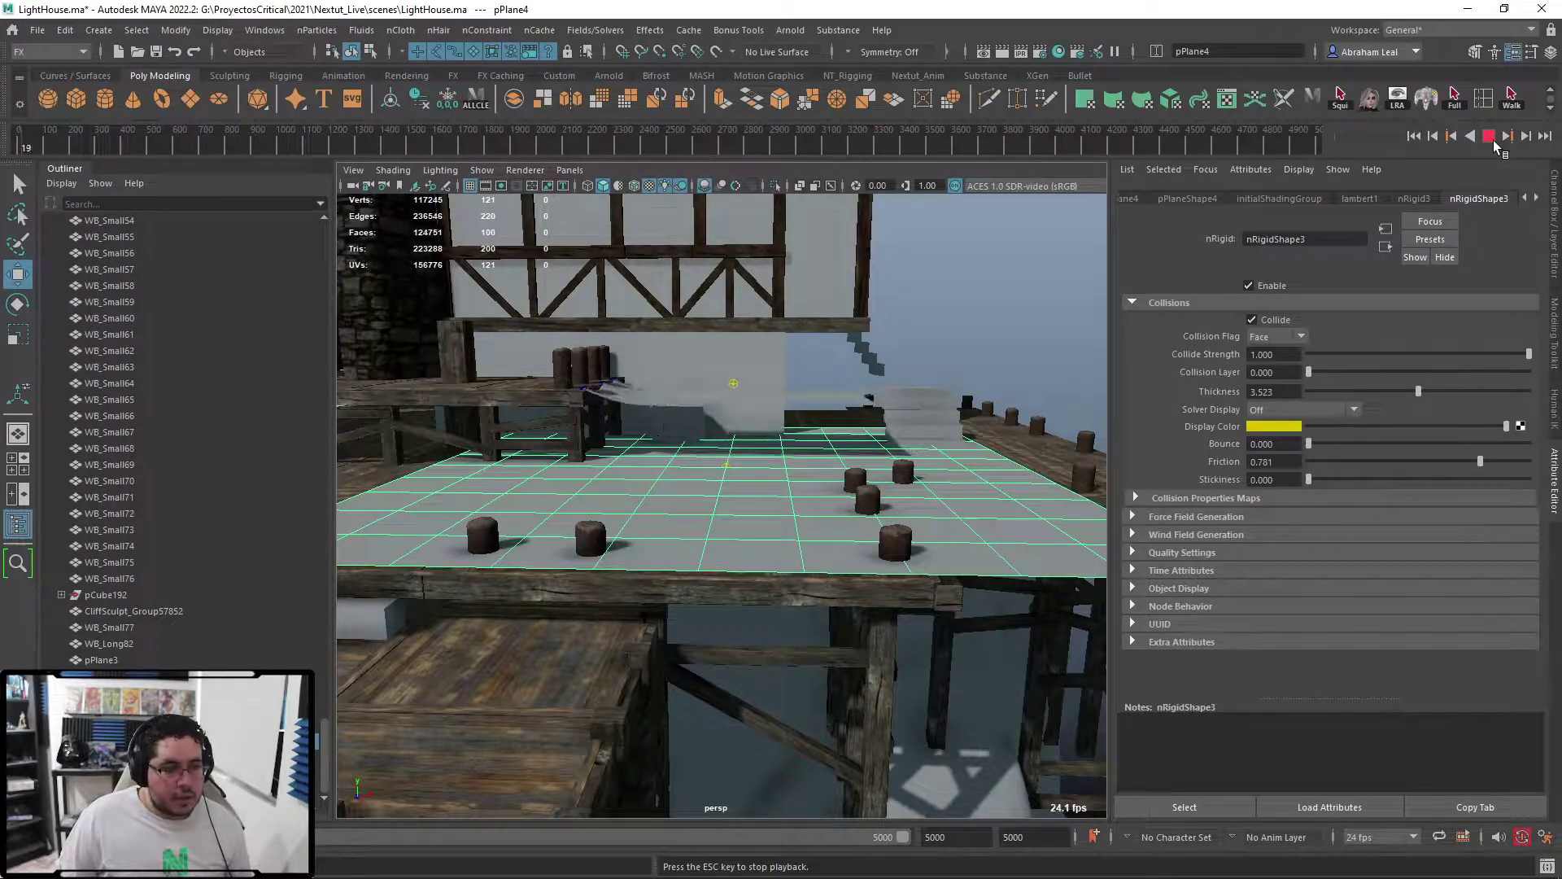
- Play the simulation again to about frame 40 and examine closely how the cloth meets the floor plane
{"action": "left_click", "coordinate": [1489, 136]}
{"action": "scroll", "coordinate": [1003, 340], "scroll_direction": "up", "scroll_amount": 3}
{"action": "key", "text": "ctrl+z"}
{"action": "key", "text": "ctrl+z"}
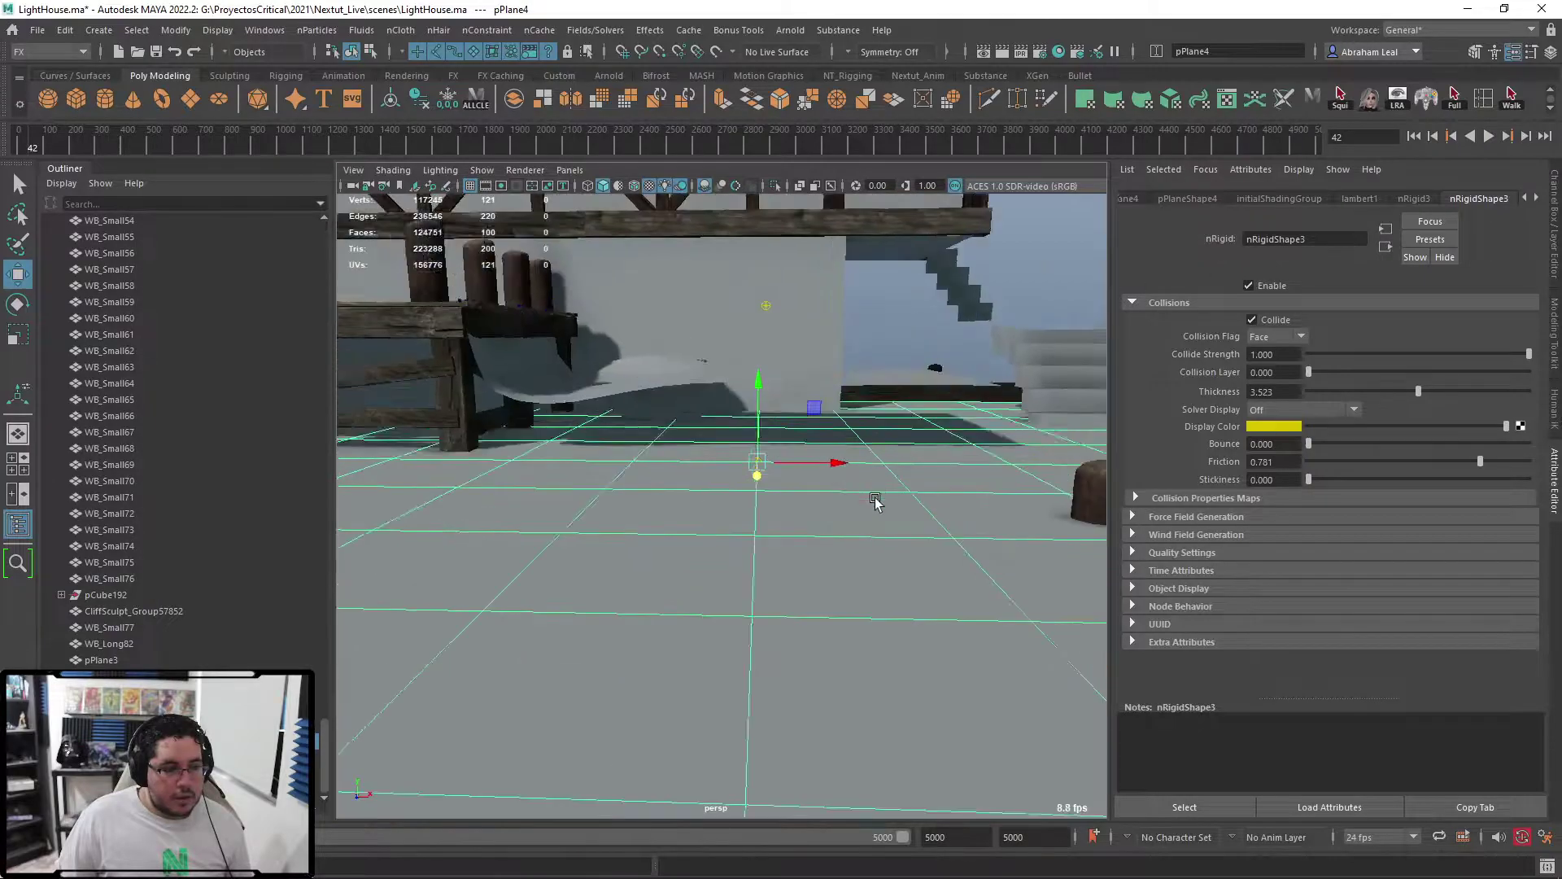
{"action": "left_click", "coordinate": [1492, 140]}
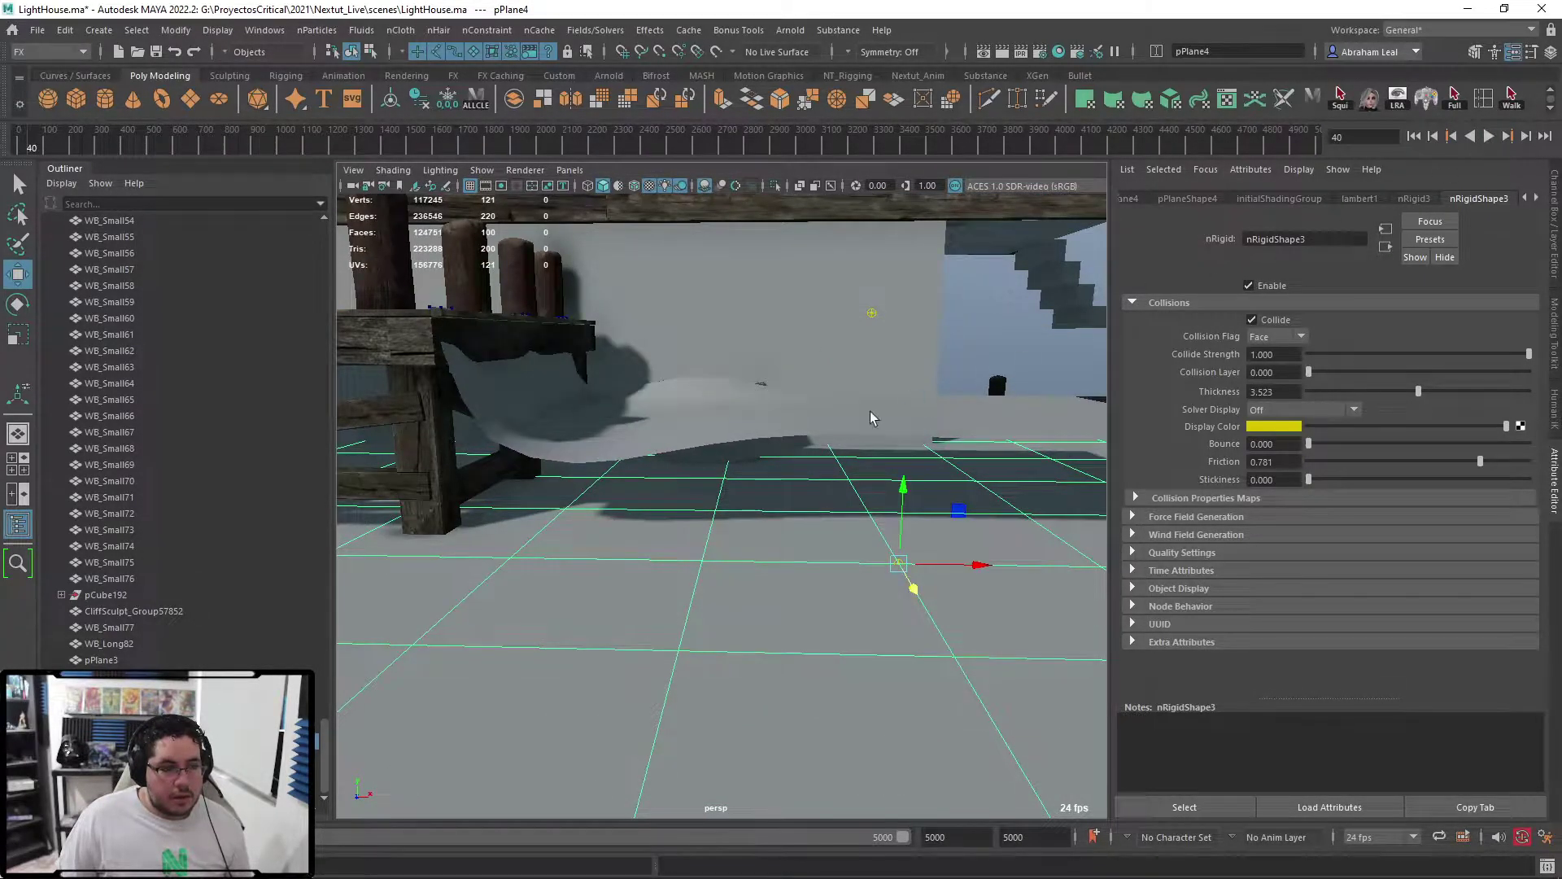
{"action": "scroll", "coordinate": [871, 412], "scroll_direction": "down", "scroll_amount": 3}
{"action": "middle_click_drag", "start_coordinate": [871, 412], "coordinate": [787, 485], "text": "alt"}
{"action": "left_click", "coordinate": [788, 481]}
{"action": "scroll", "coordinate": [822, 529], "scroll_direction": "down", "scroll_amount": 1}
{"action": "left_click", "coordinate": [831, 544]}
{"action": "left_click_drag", "start_coordinate": [862, 527], "coordinate": [863, 524], "text": "alt"}
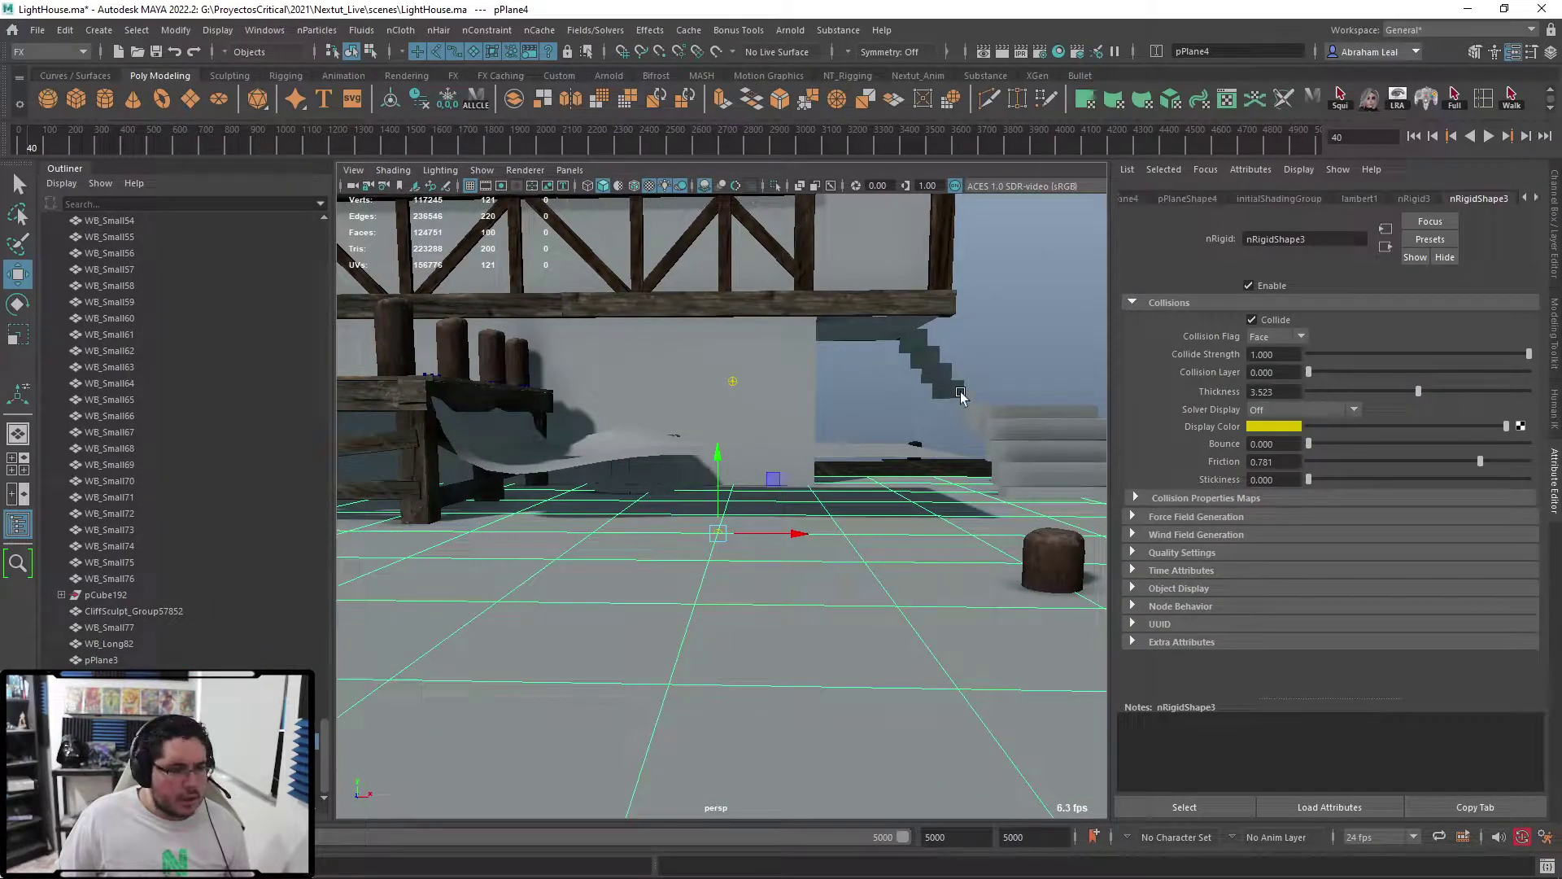
- Remove the existing nCloth setup from the floor plane and make the plane a passive collider again
{"action": "left_click", "coordinate": [400, 30]}
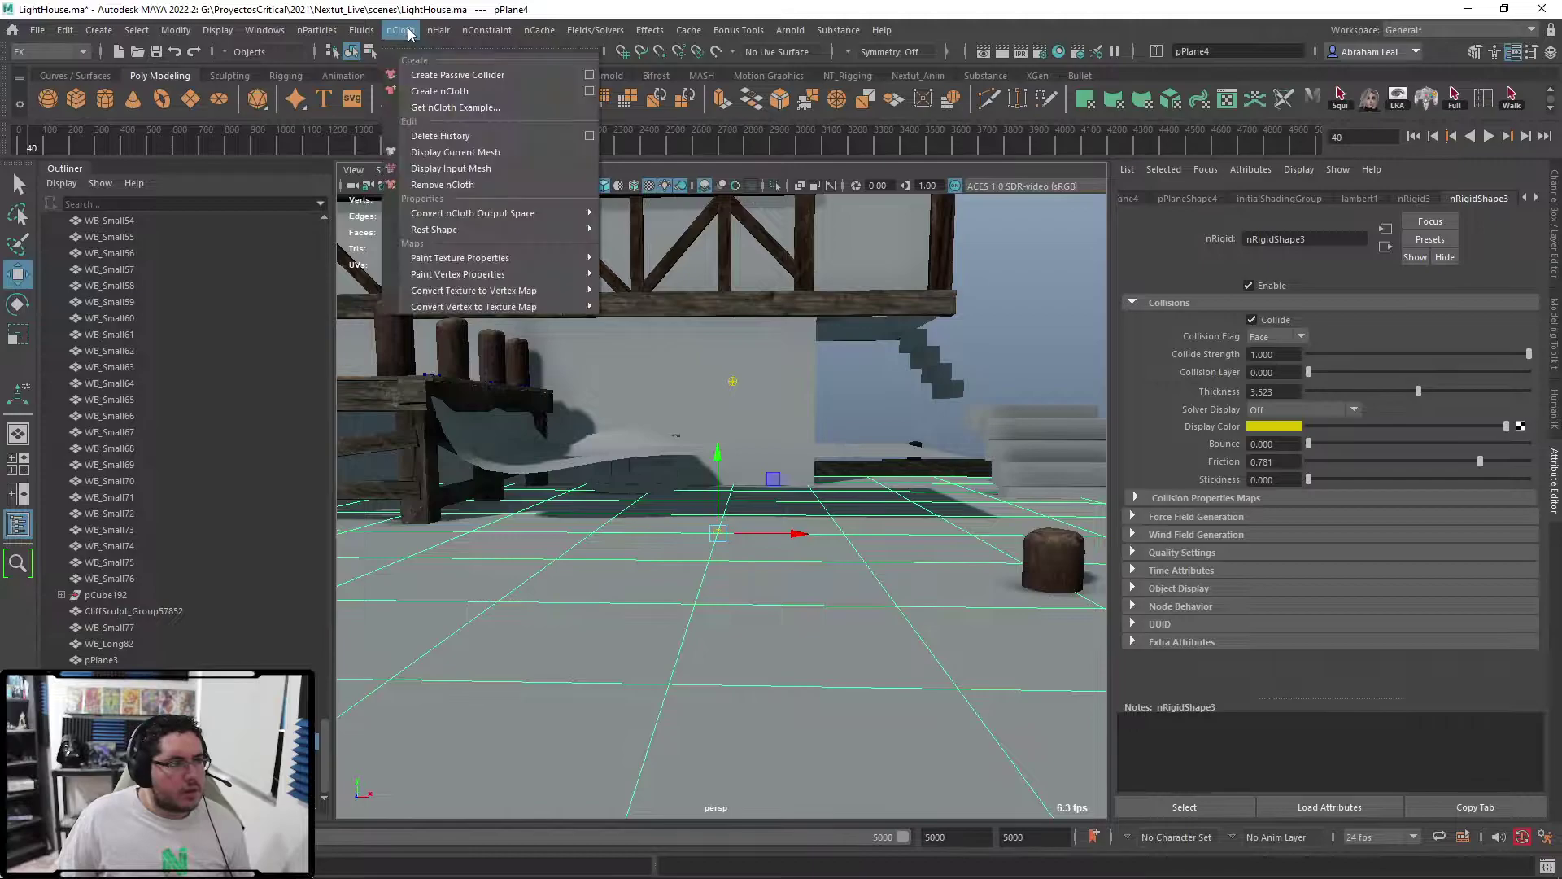
{"action": "left_click", "coordinate": [448, 185]}
{"action": "key", "text": "ctrl+a"}
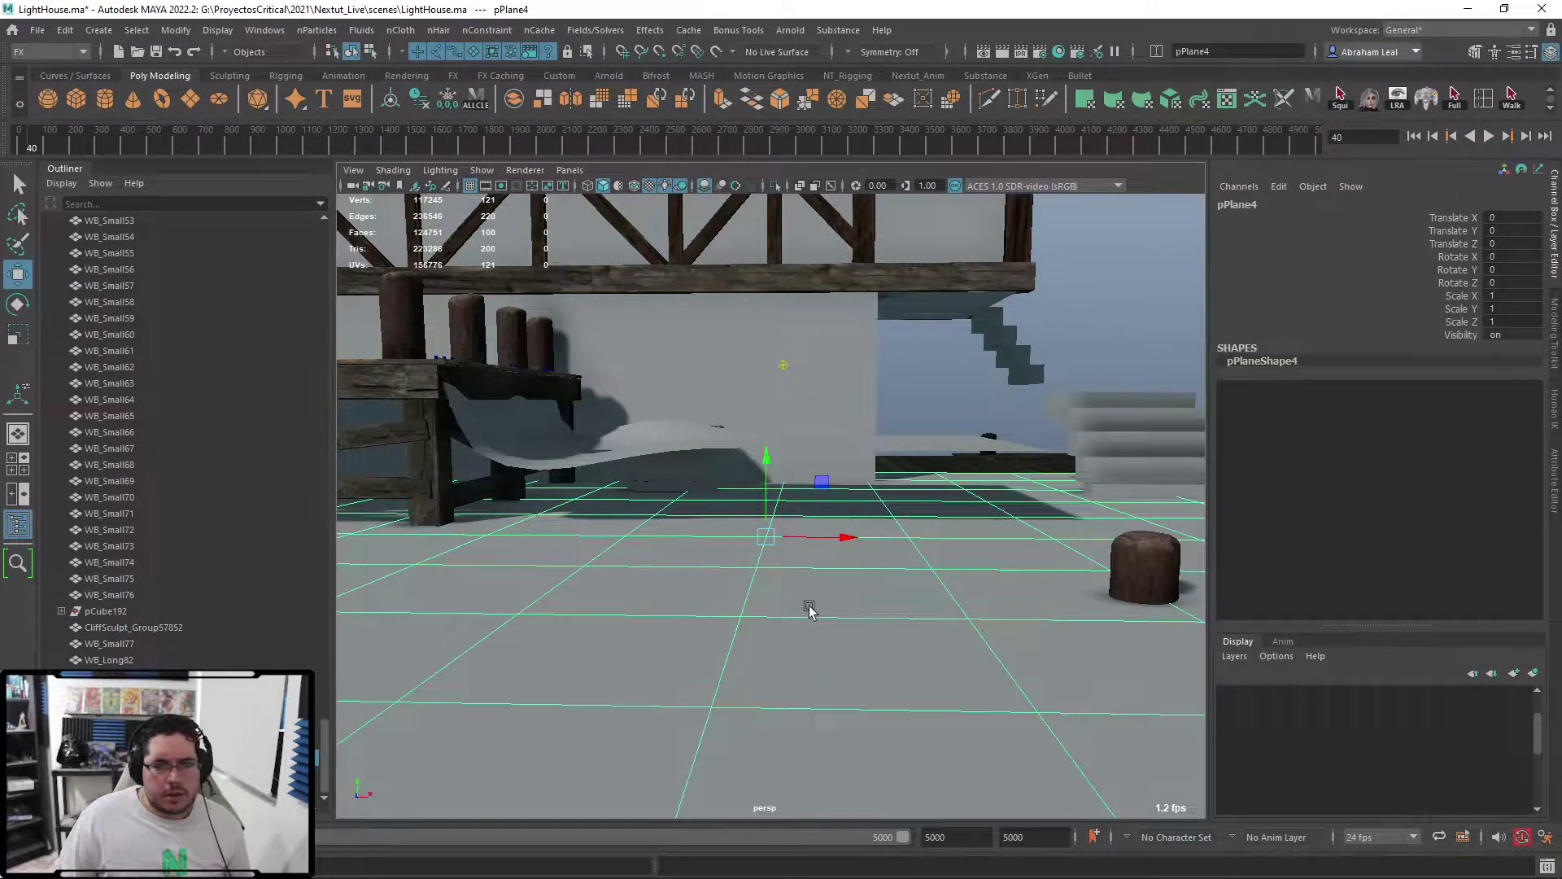
{"action": "left_click", "coordinate": [400, 30]}
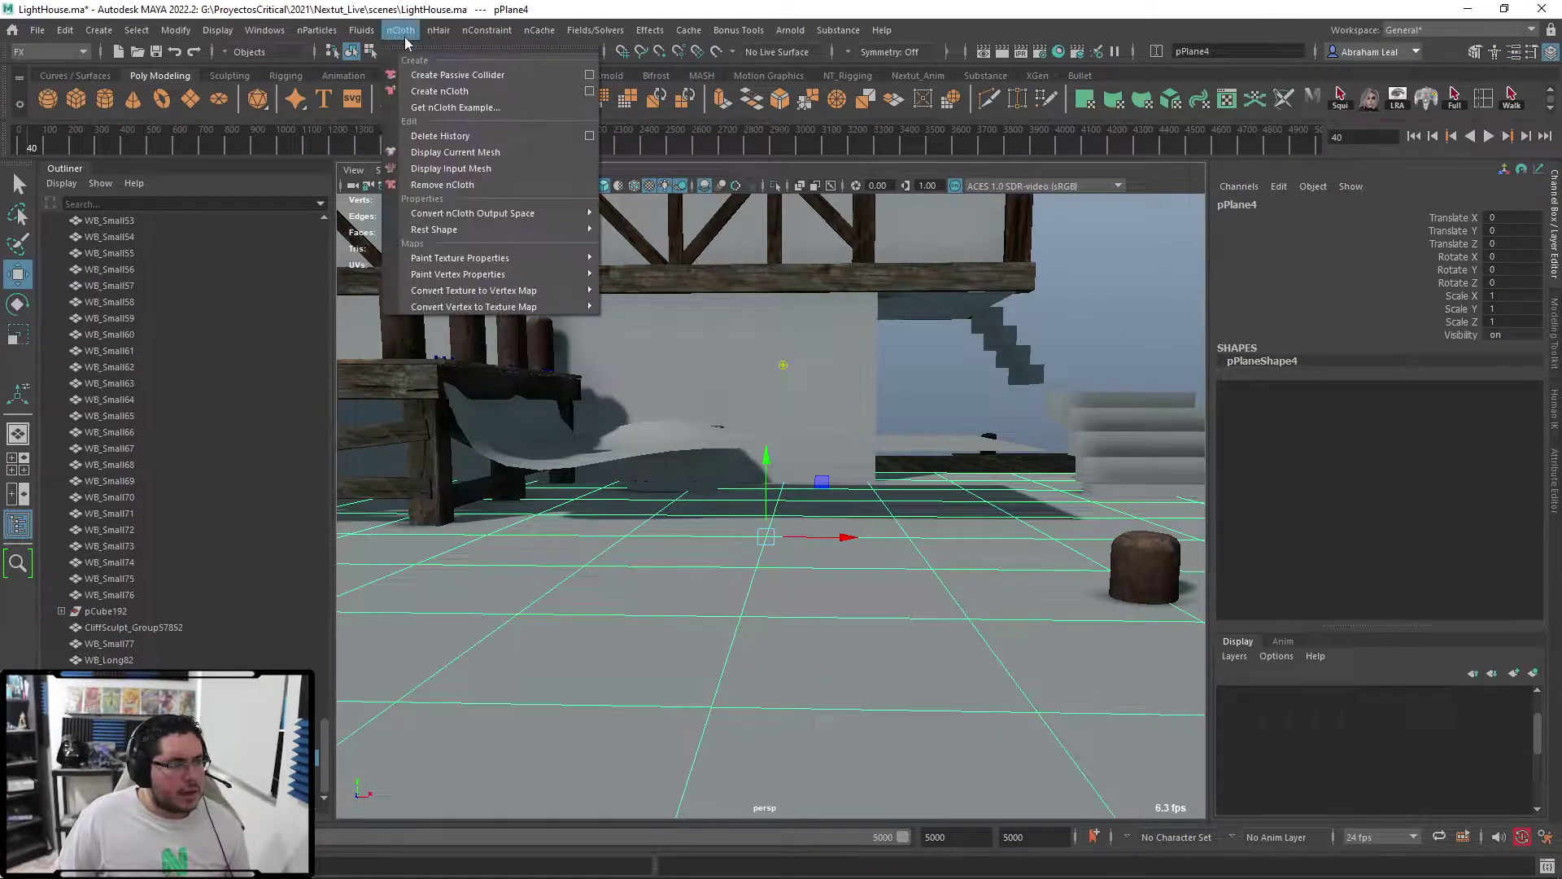
{"action": "left_click", "coordinate": [444, 75]}
- Play the simulation from frame 1 with the recreated floor collider and examine the cloth from a higher angle
{"action": "left_click", "coordinate": [1423, 136]}
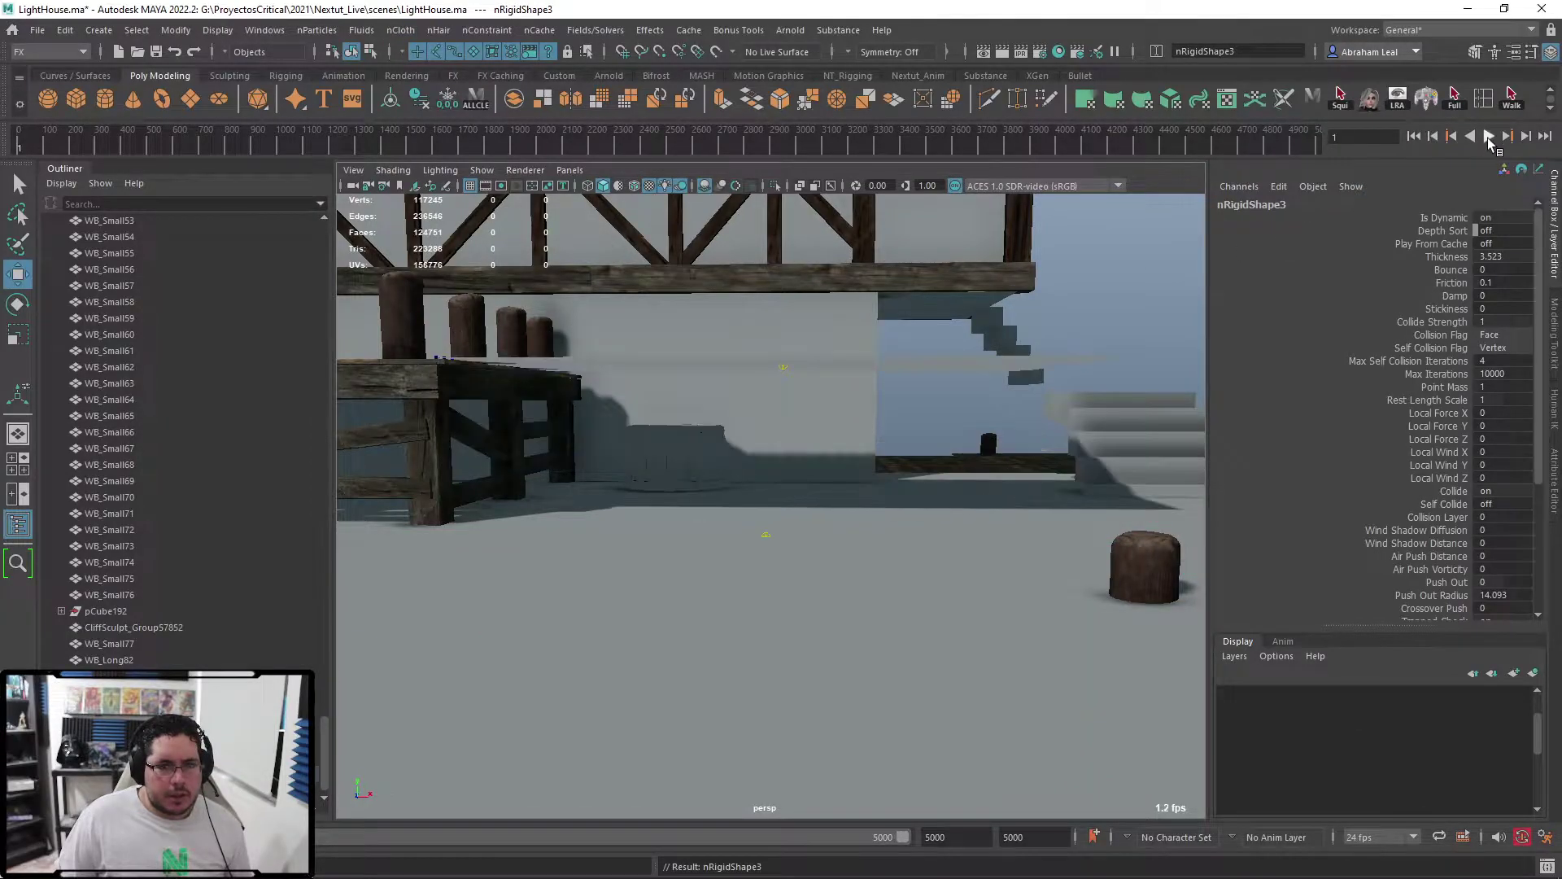
{"action": "left_click", "coordinate": [1490, 137]}
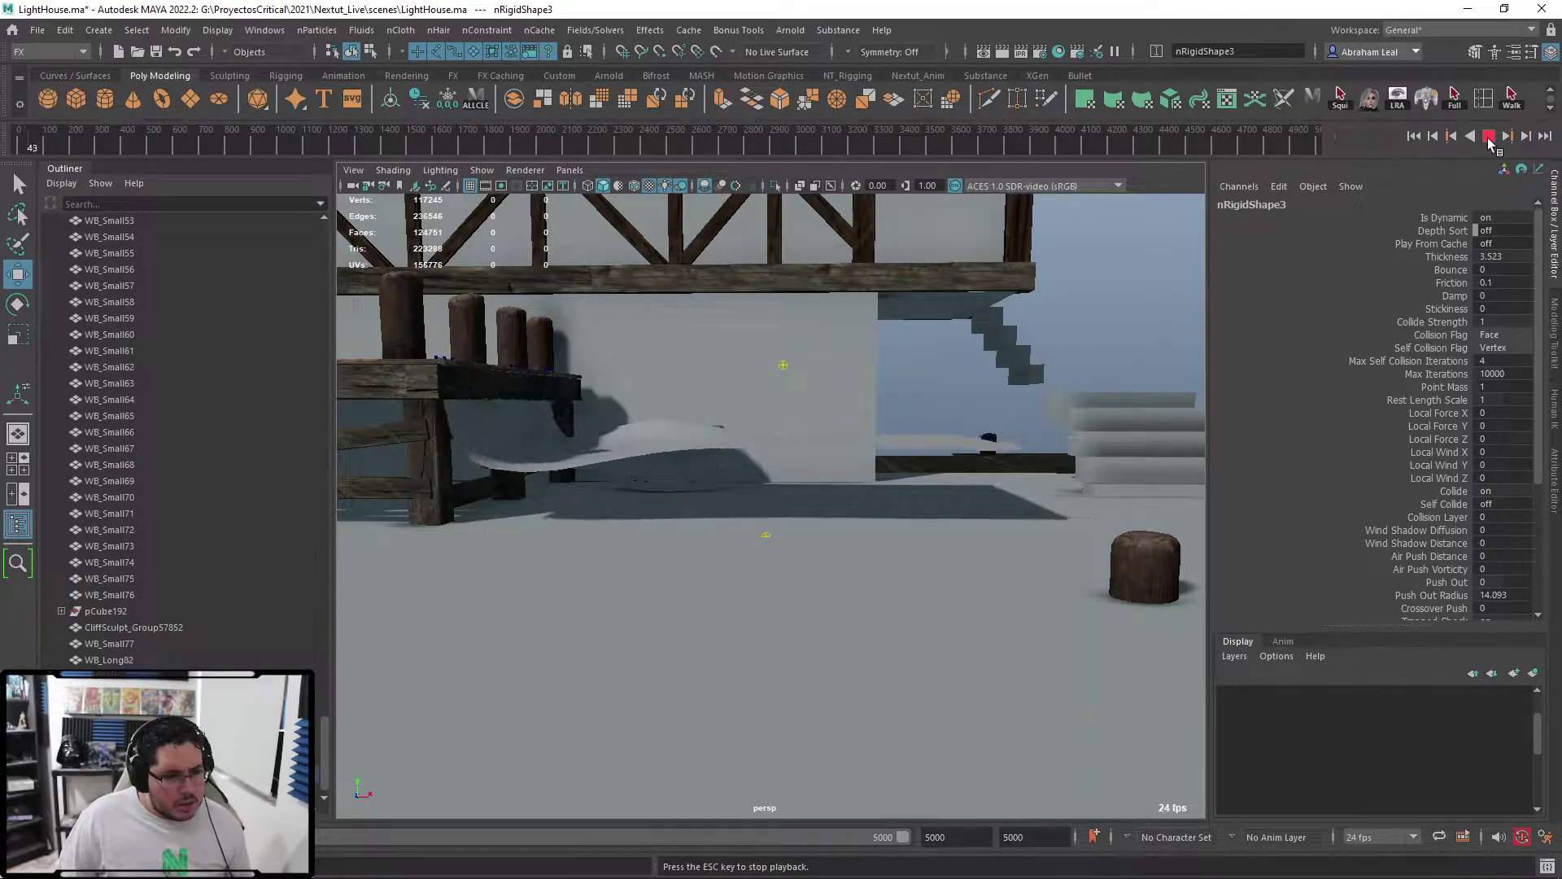
{"action": "left_click", "coordinate": [1490, 137]}
{"action": "left_click_drag", "start_coordinate": [984, 382], "coordinate": [974, 449], "text": "alt"}
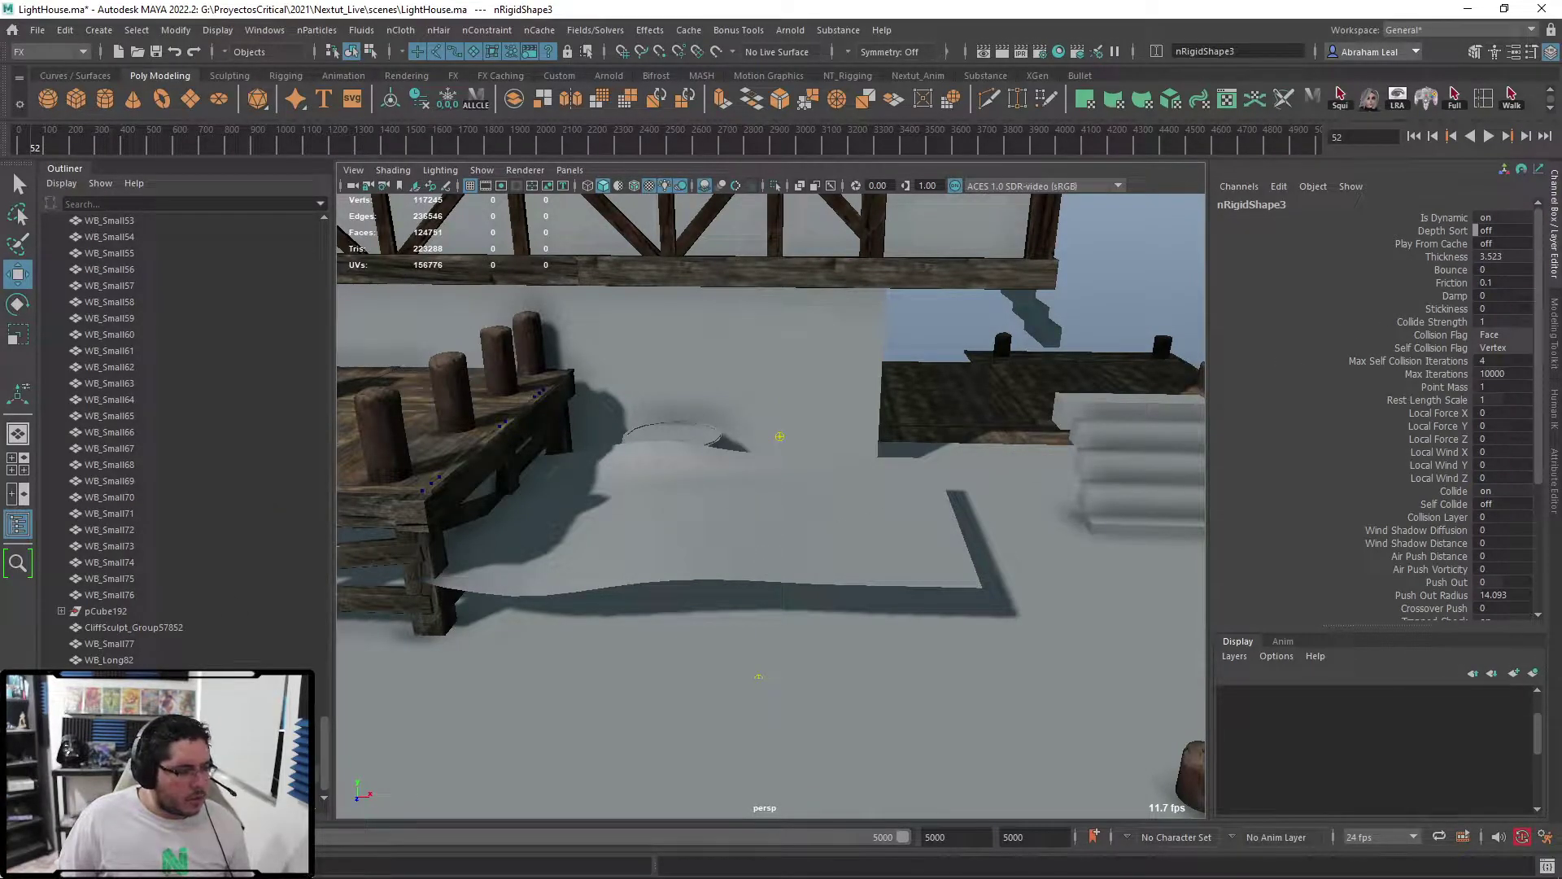
- Set the nucleus gravity to 9.8, run the simulation from frame 1 until the cloth drapes, and rewind it
{"action": "left_click", "coordinate": [162, 692]}
{"action": "key", "text": "ctrl+a"}
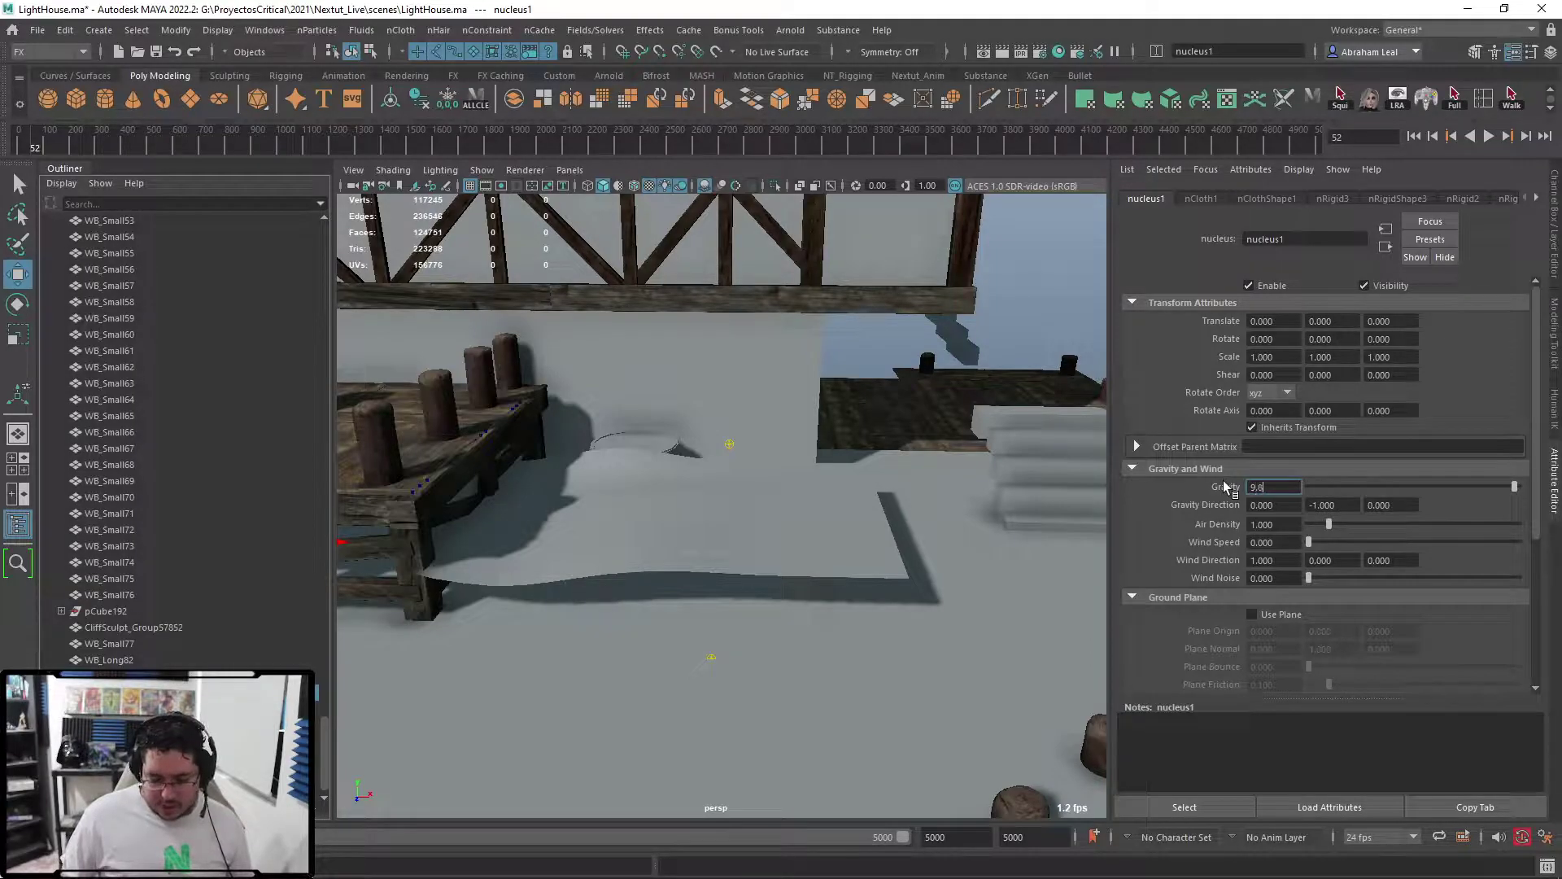
{"action": "left_click", "coordinate": [1414, 135]}
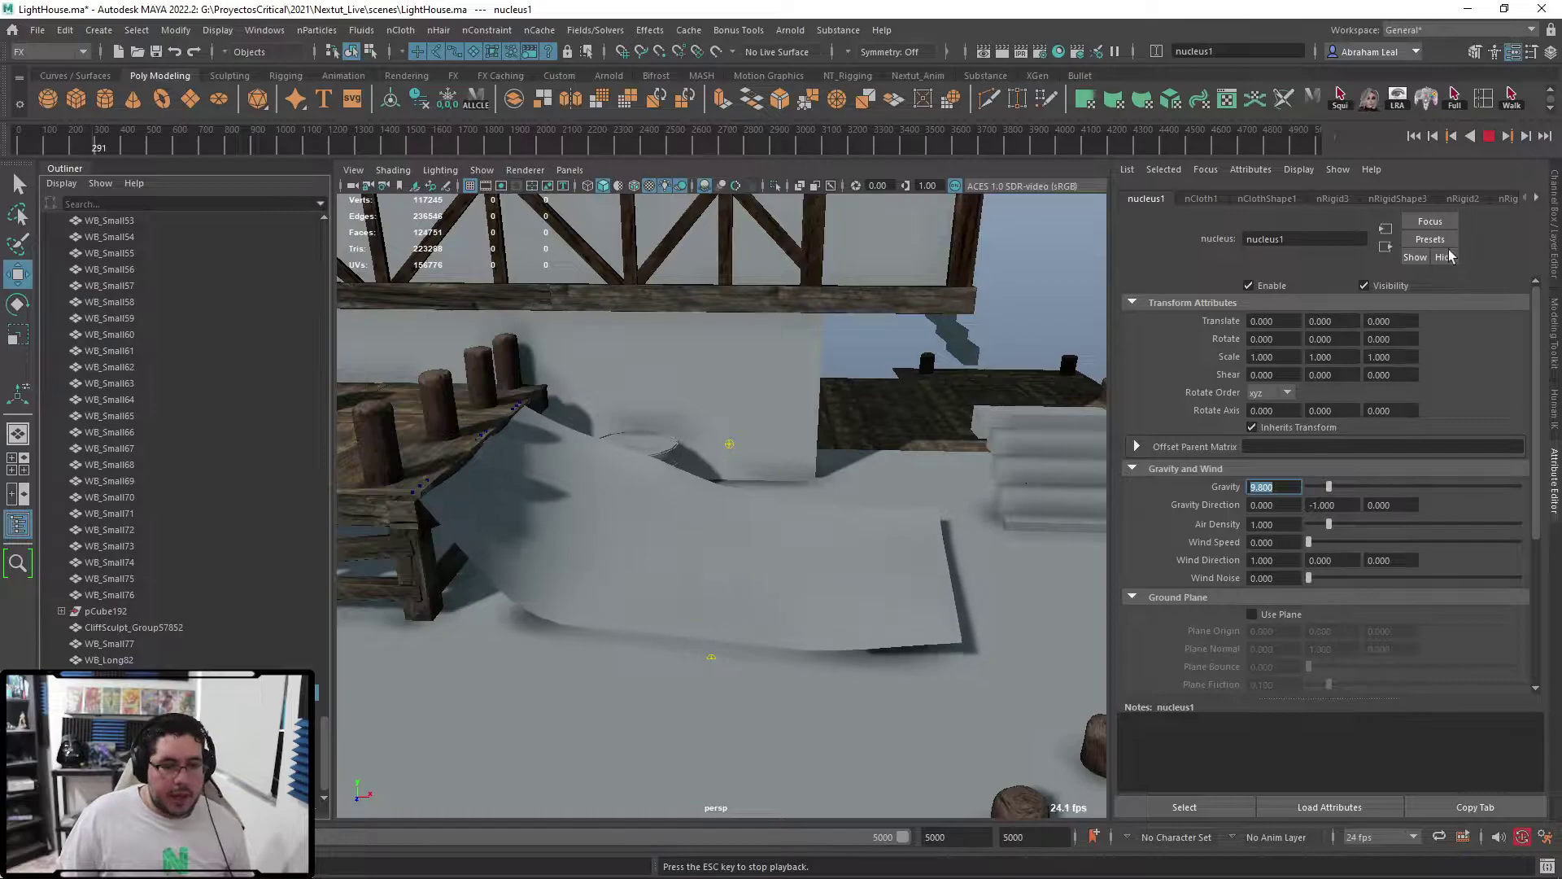
{"action": "key", "text": "Escape"}
{"action": "left_click_drag", "start_coordinate": [781, 547], "coordinate": [822, 525], "text": "alt"}
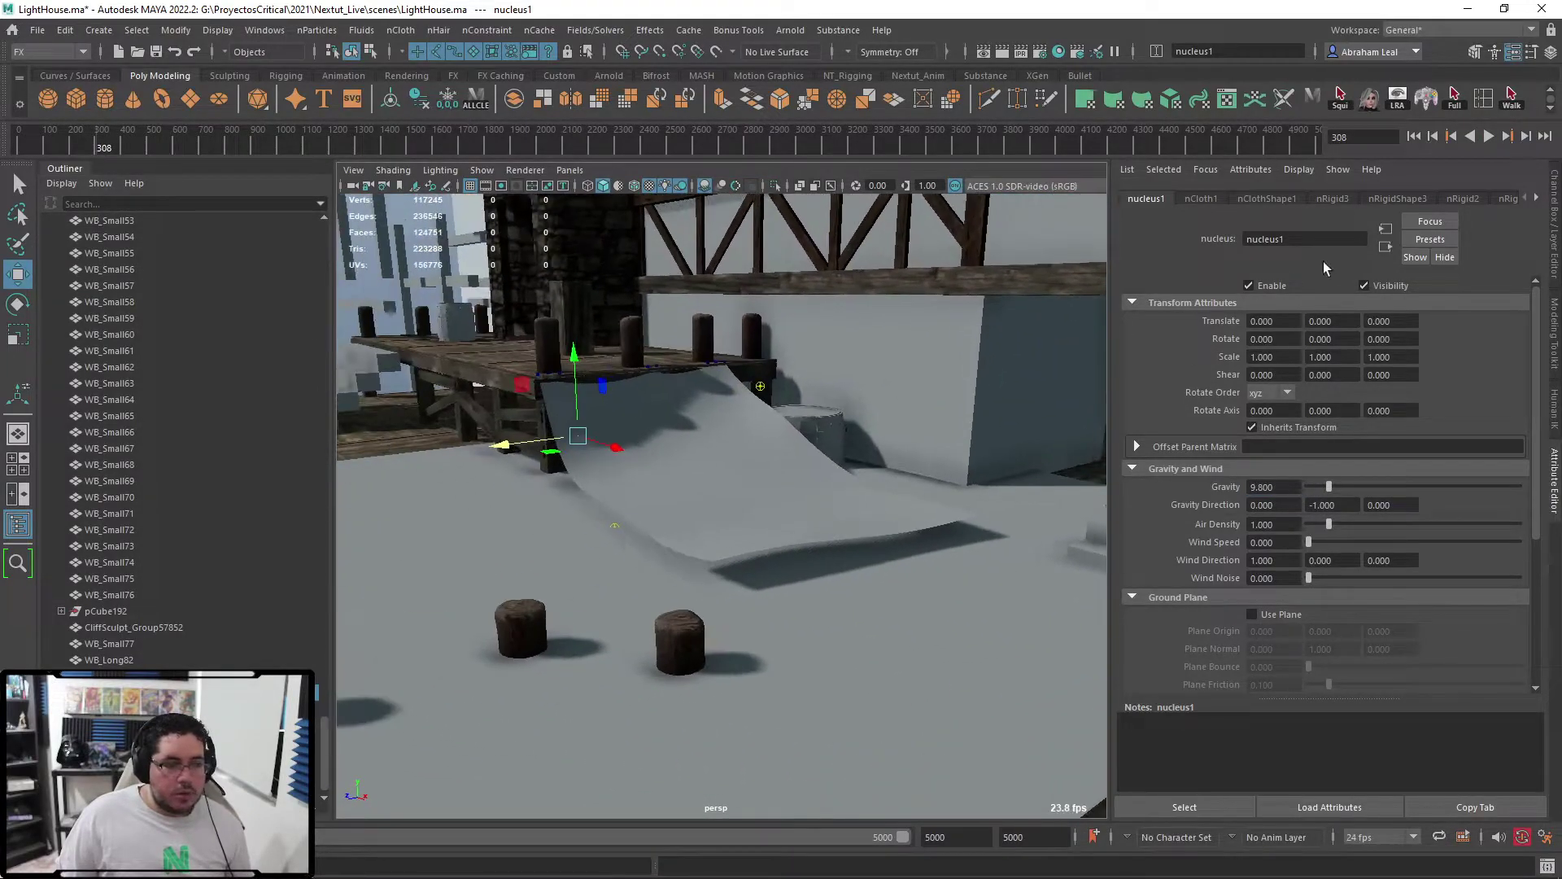
{"action": "left_click", "coordinate": [1413, 137]}
- Set the nucleus air density to 4.475, wind speed to 19.261 and wind direction X to -1
{"action": "left_click_drag", "start_coordinate": [793, 459], "coordinate": [687, 507], "text": "alt"}
{"action": "left_click_drag", "start_coordinate": [1042, 546], "coordinate": [1072, 558], "text": "alt"}
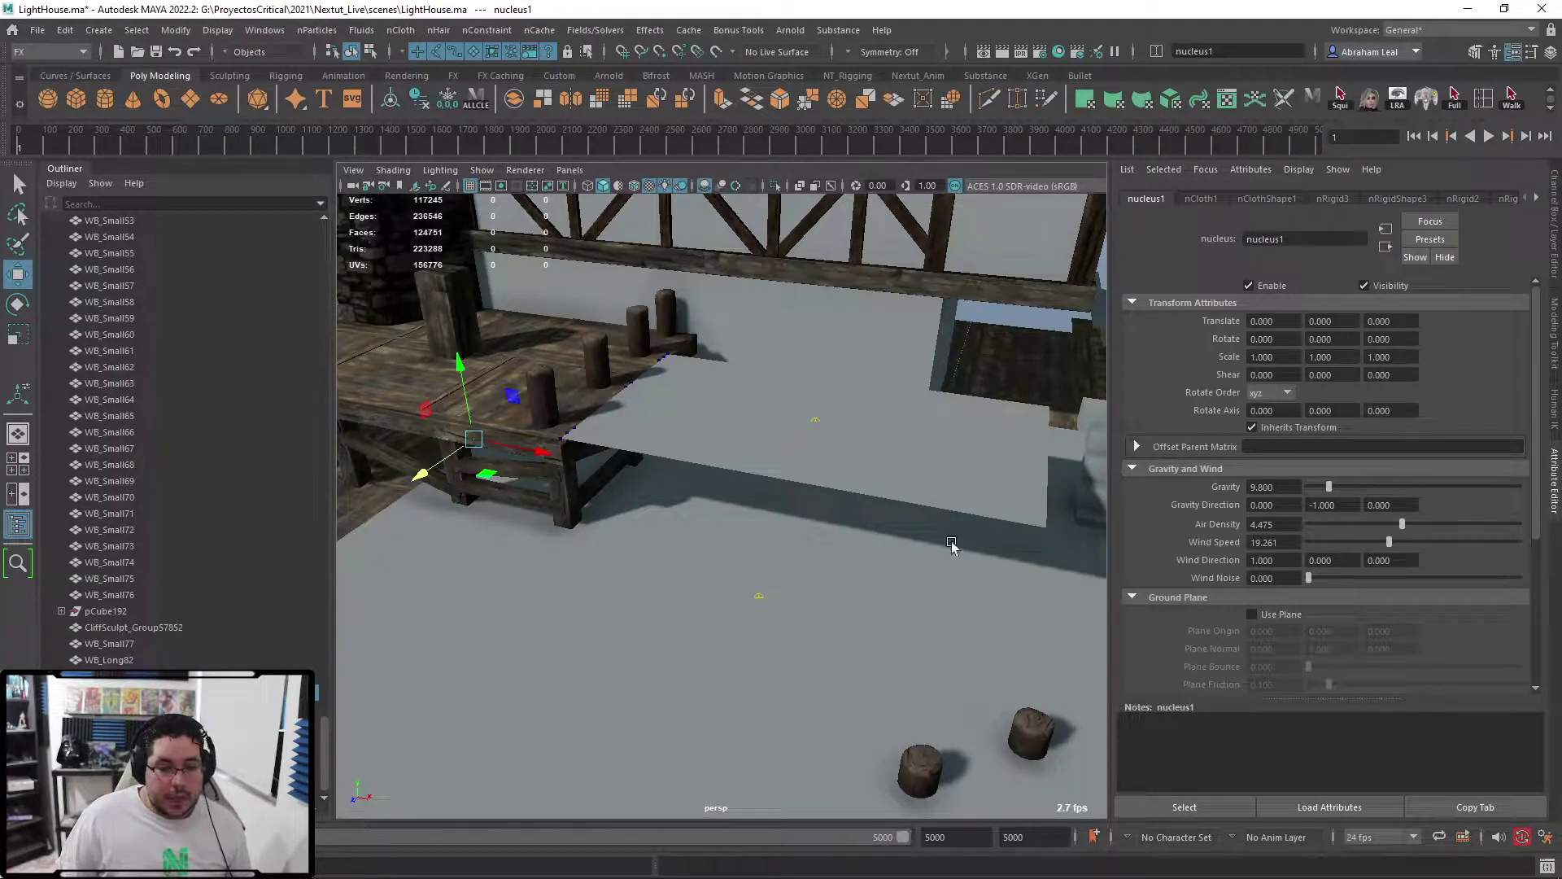
{"action": "left_click_drag", "start_coordinate": [952, 544], "coordinate": [876, 538], "text": "alt"}
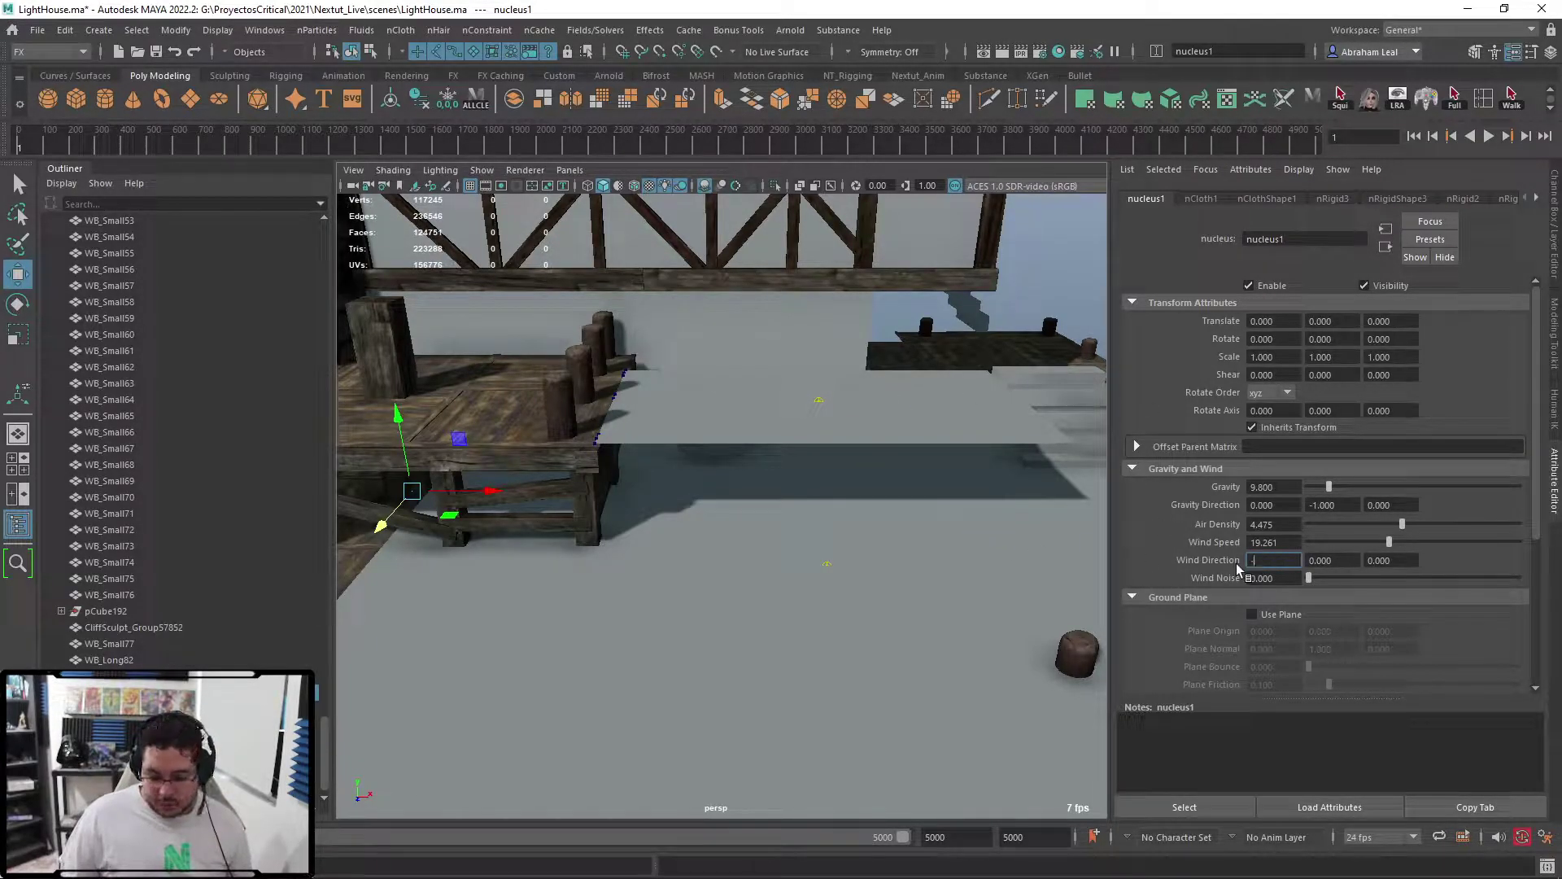
{"action": "type", "text": "-1"}
{"action": "key", "text": "Return"}
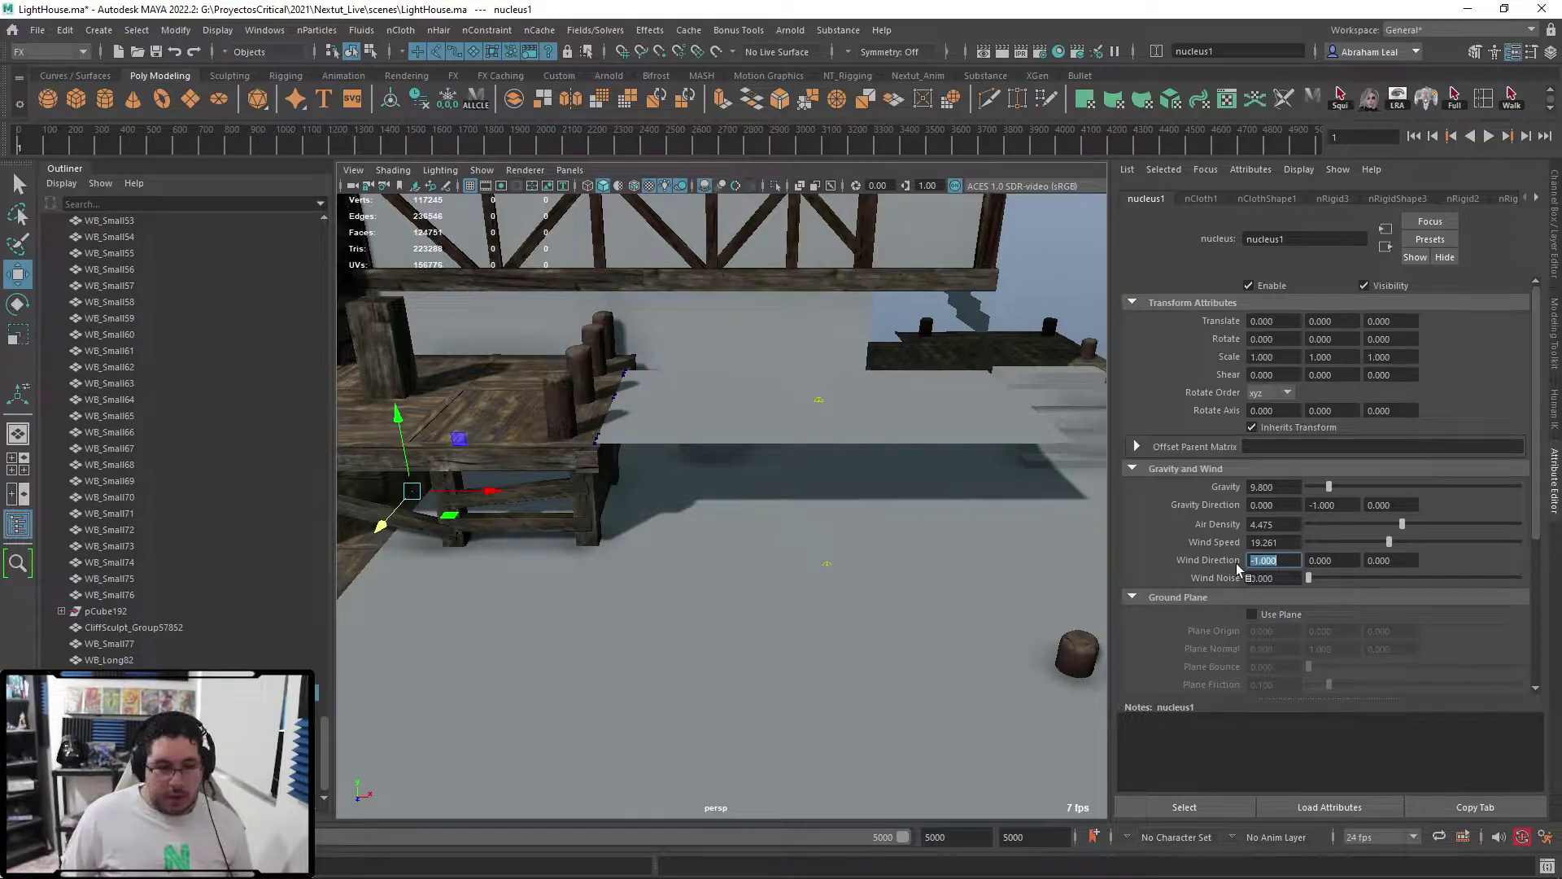
- Play the simulation with the new wind settings twice and examine how the cloth reacts
{"action": "left_click", "coordinate": [1488, 136]}
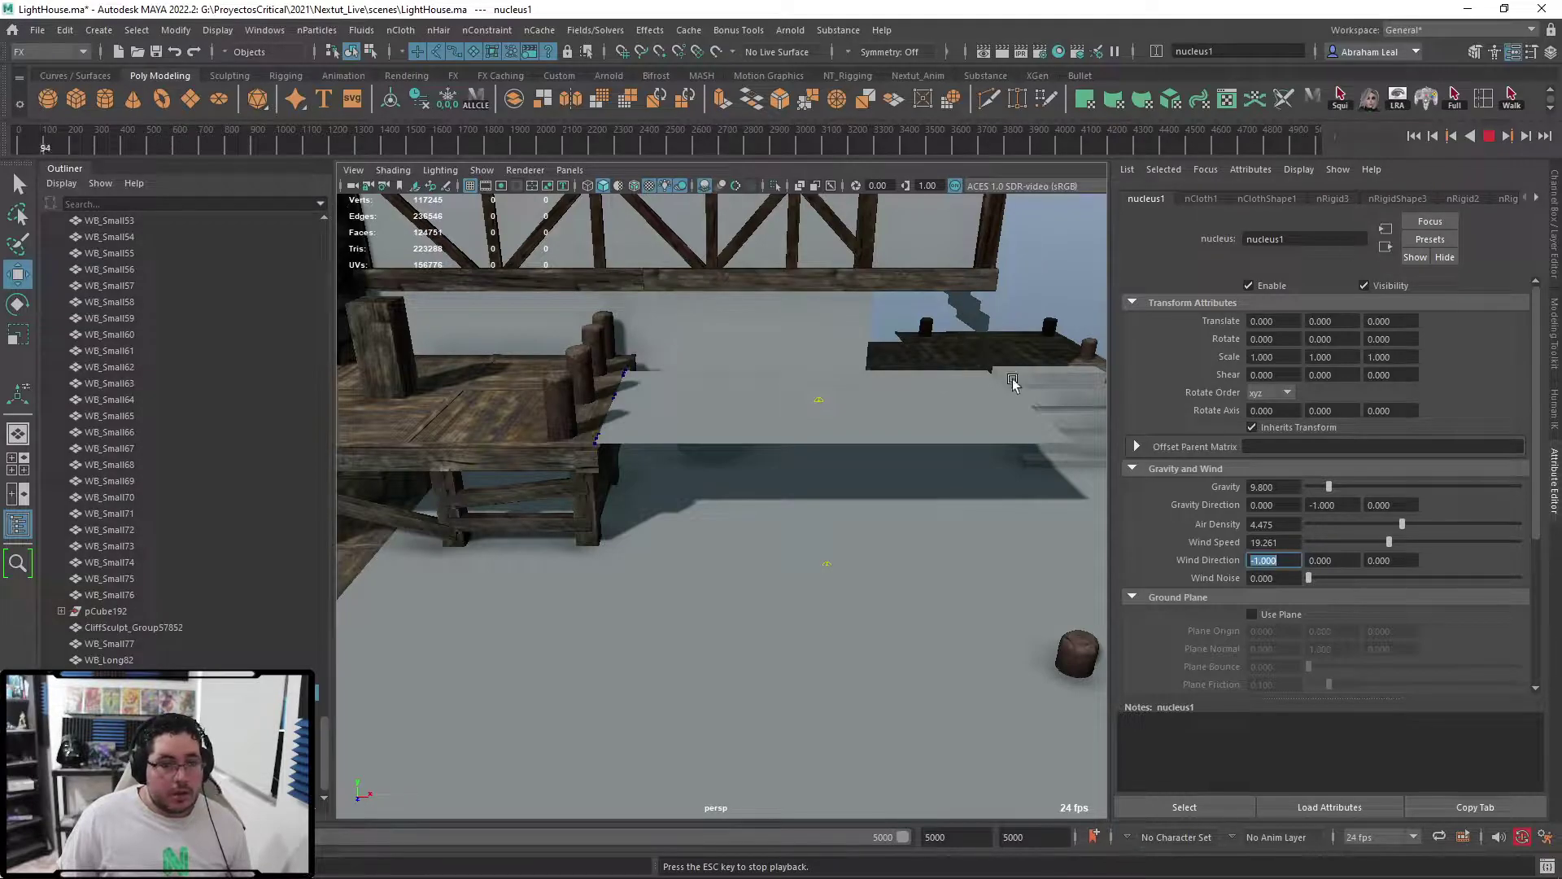
{"action": "left_click", "coordinate": [1486, 136]}
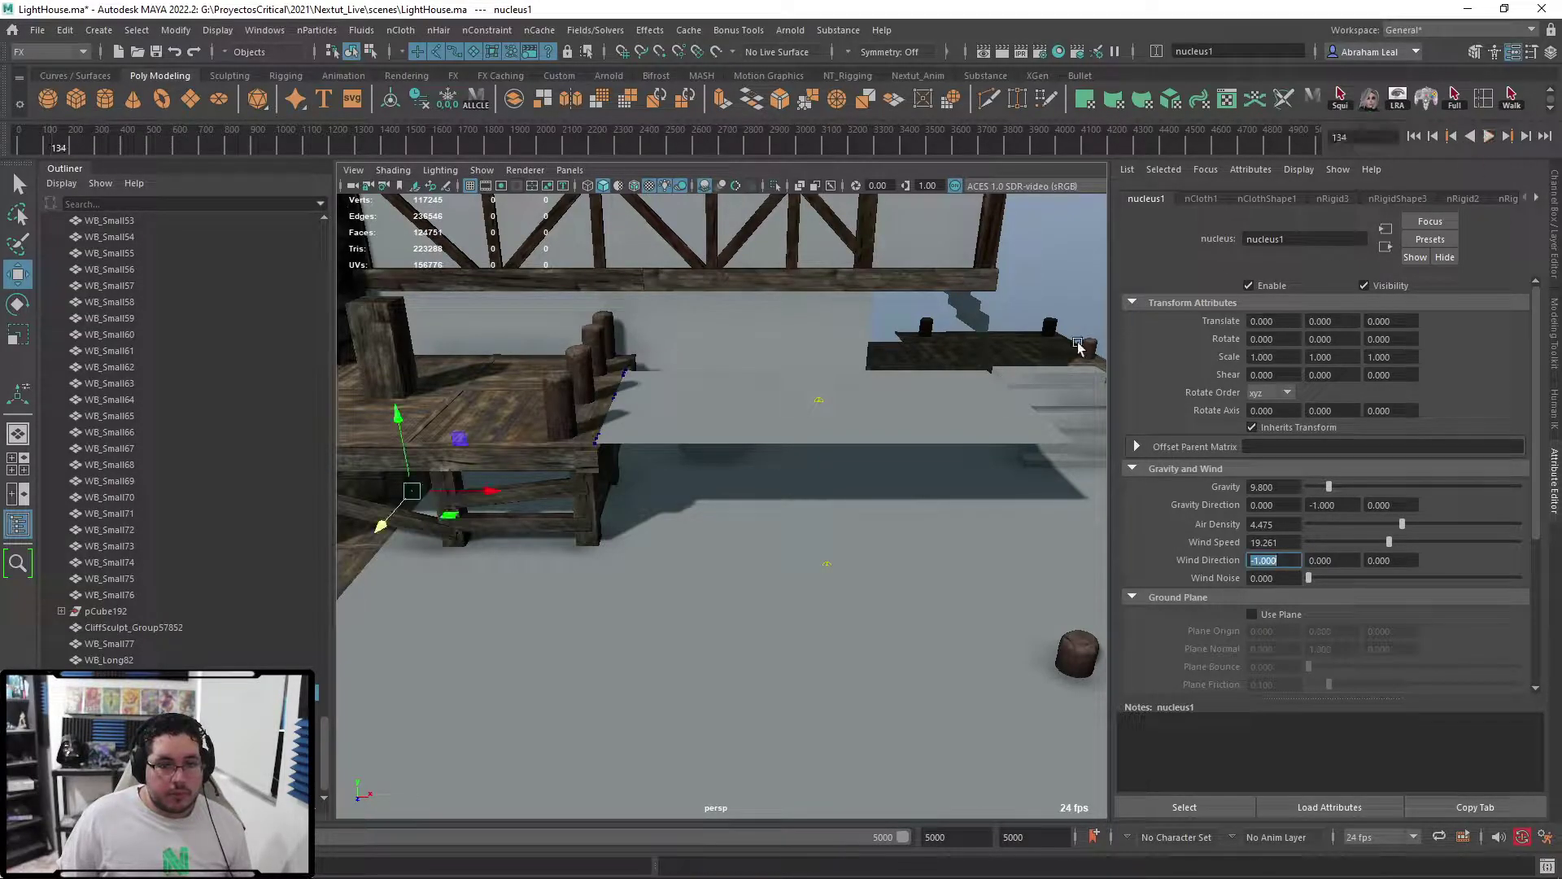
{"action": "left_click", "coordinate": [1066, 308]}
{"action": "left_click_drag", "start_coordinate": [1064, 296], "coordinate": [1032, 283], "text": "alt"}
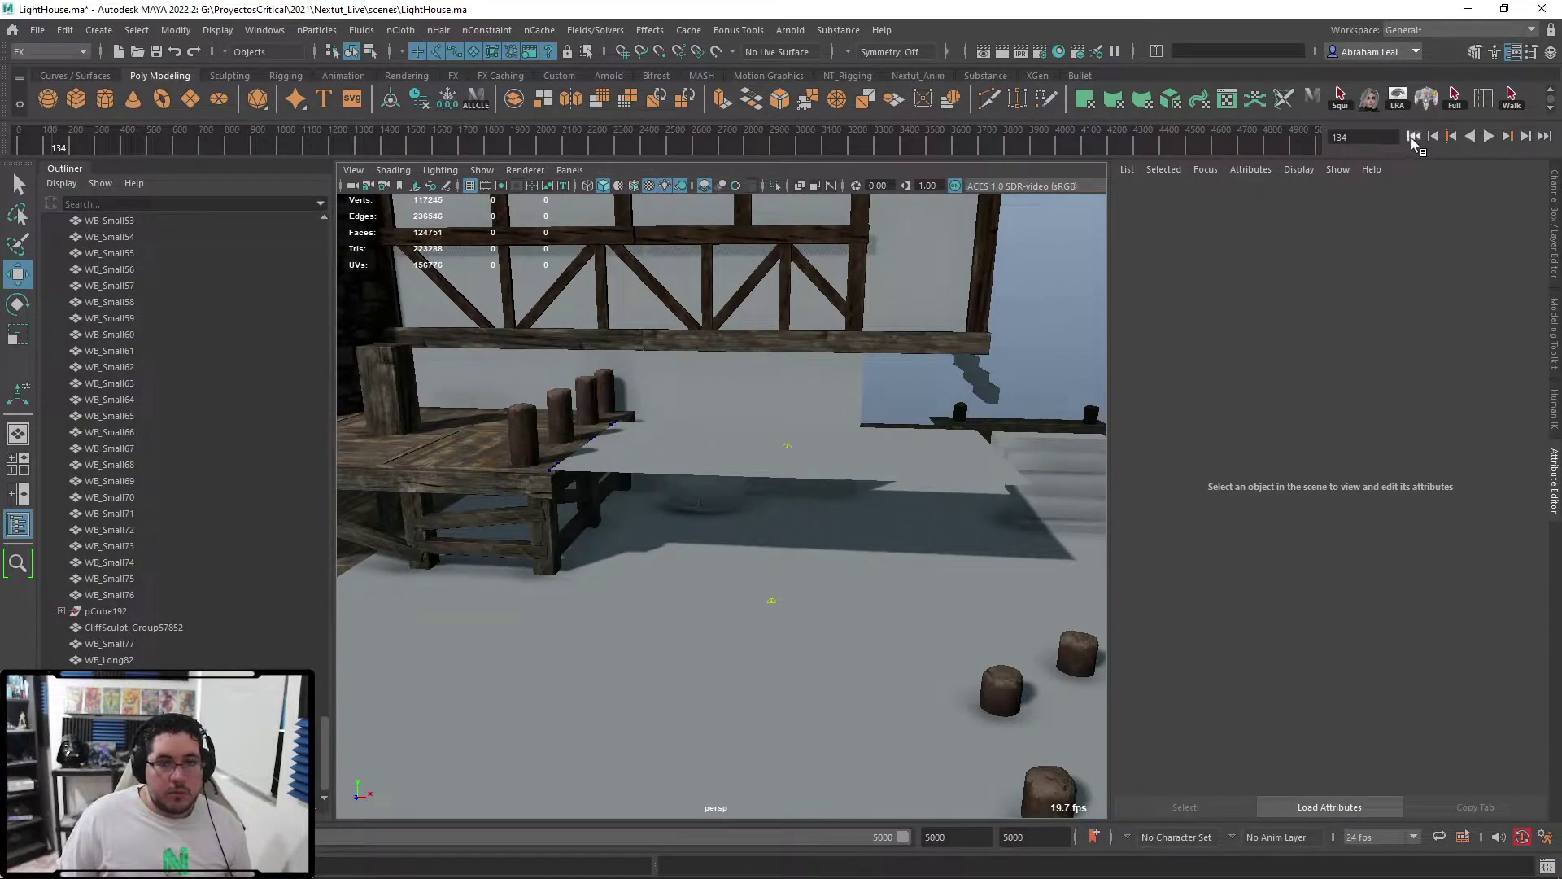
{"action": "left_click", "coordinate": [1491, 137]}
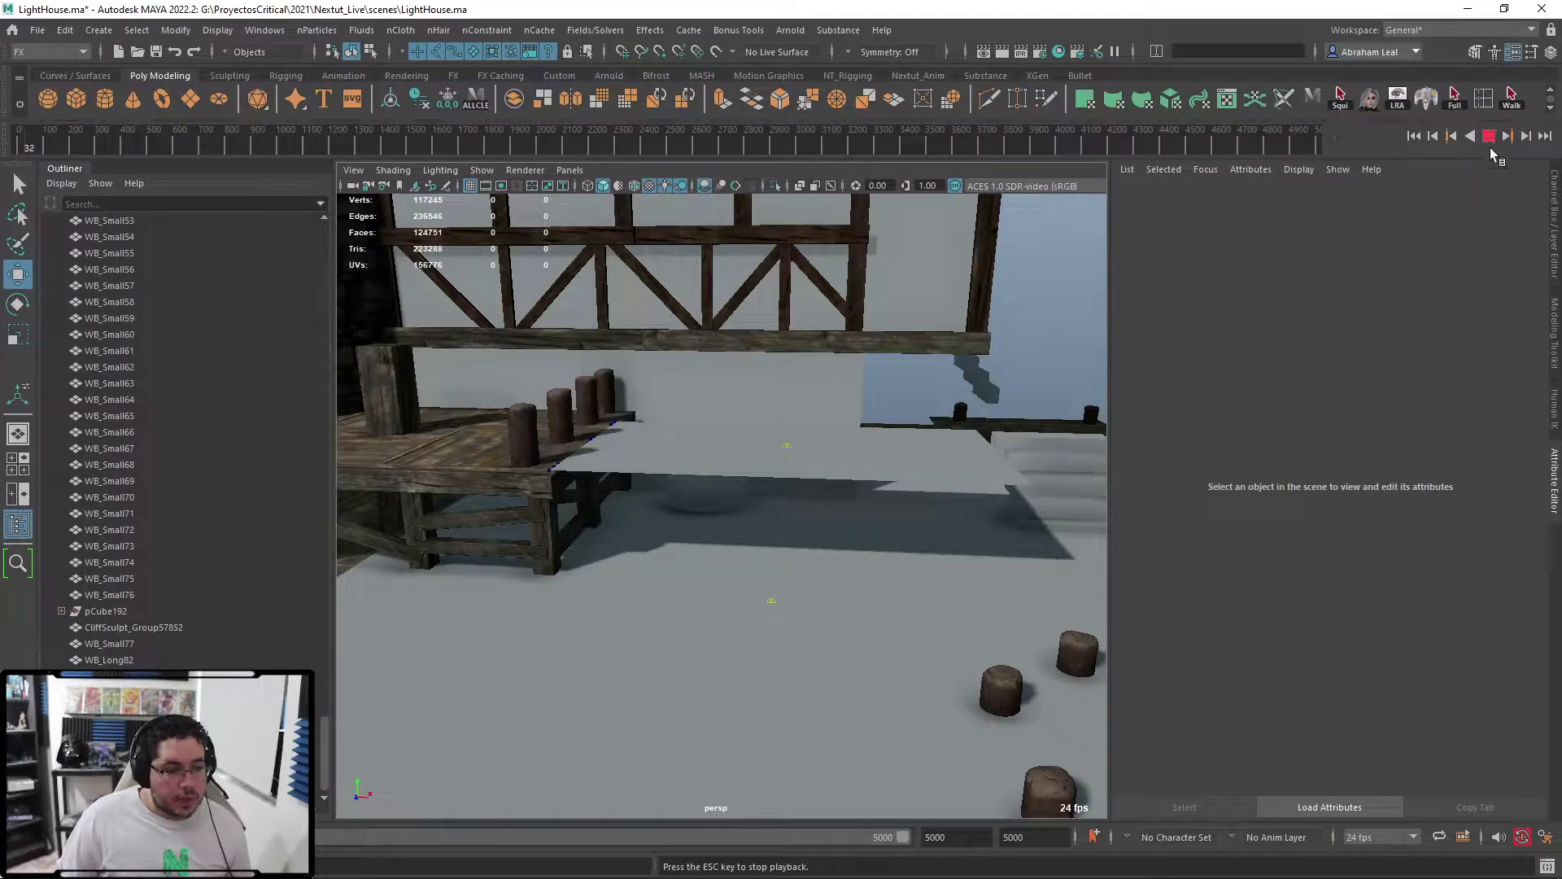
{"action": "left_click", "coordinate": [1492, 136]}
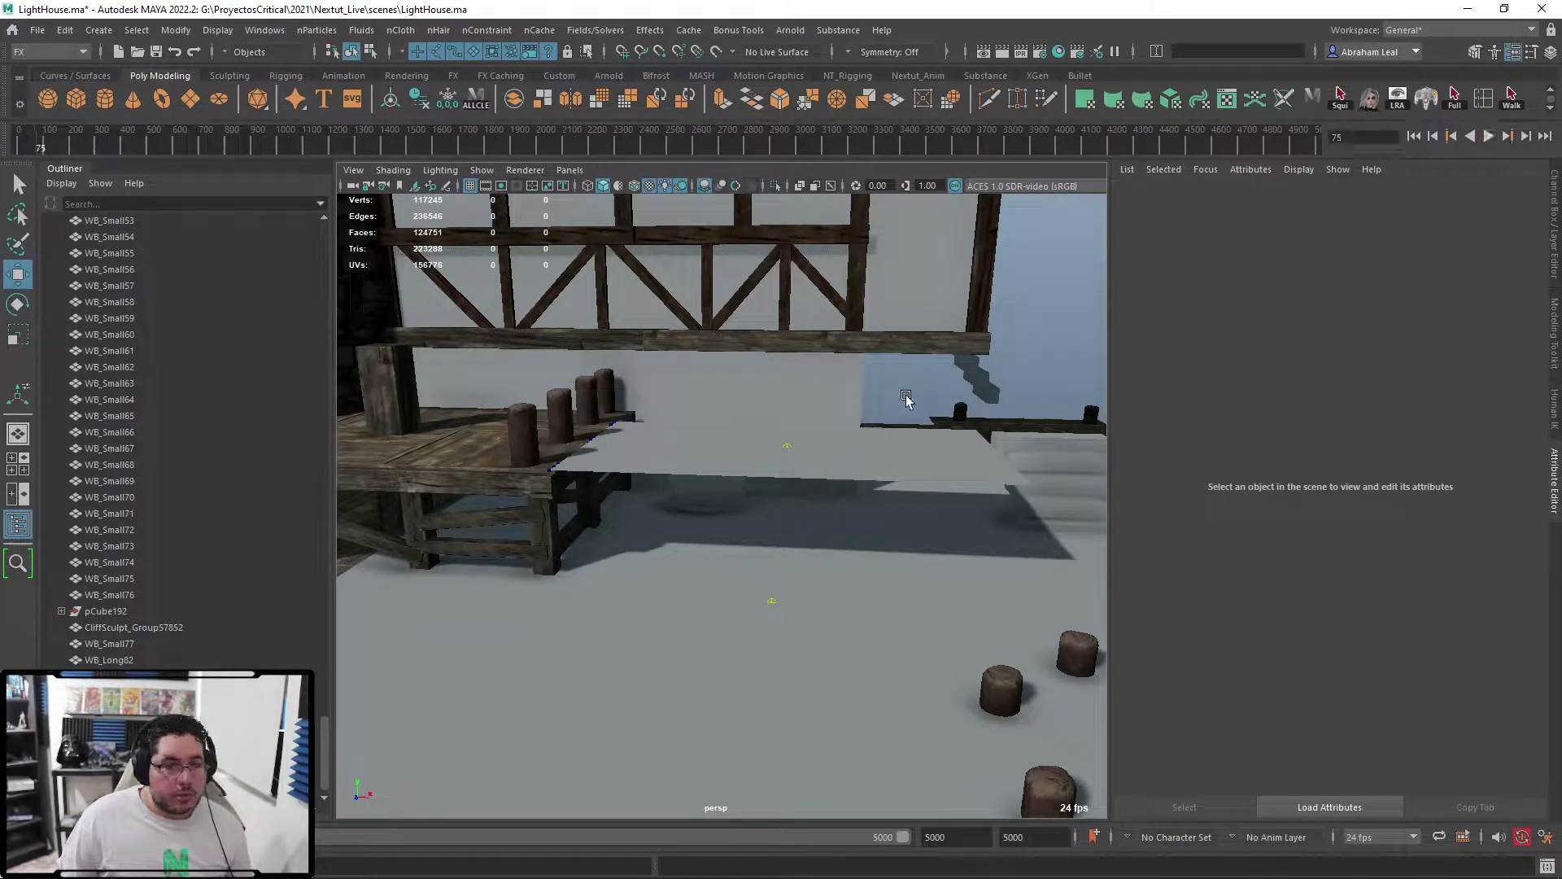
- Set the nucleus air density to 0, wind speed to 2.335 and wind direction Y to -1
{"action": "left_click", "coordinate": [317, 773]}
{"action": "left_click", "coordinate": [316, 757]}
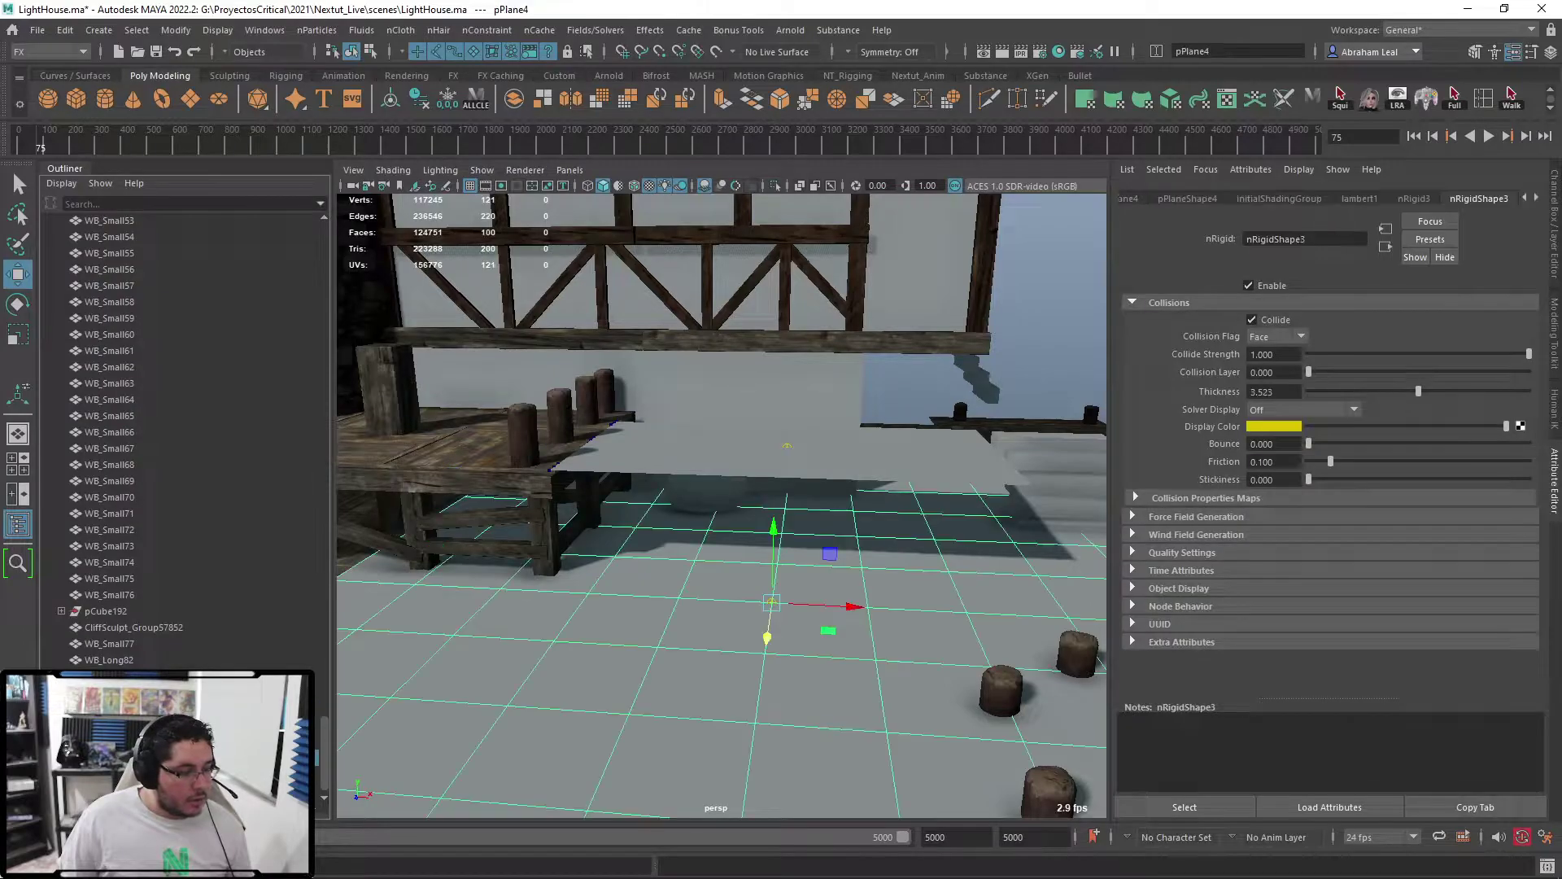
{"action": "left_click", "coordinate": [1033, 506]}
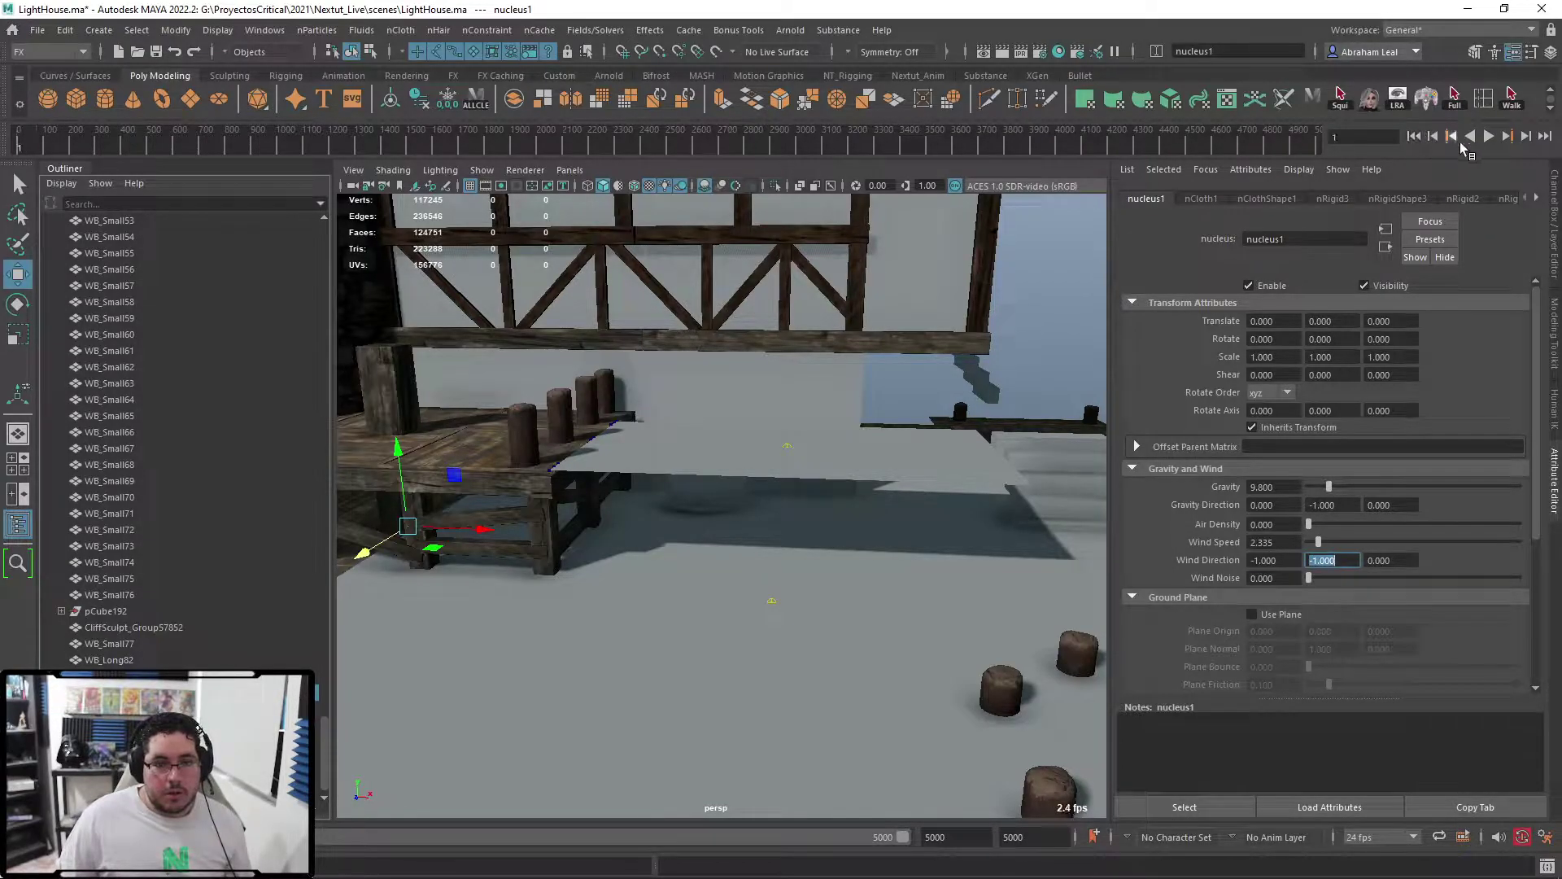
- Replay the simulation from frame 1 with the reduced wind and examine how the cloth falls onto the floor
{"action": "left_click", "coordinate": [1489, 137]}
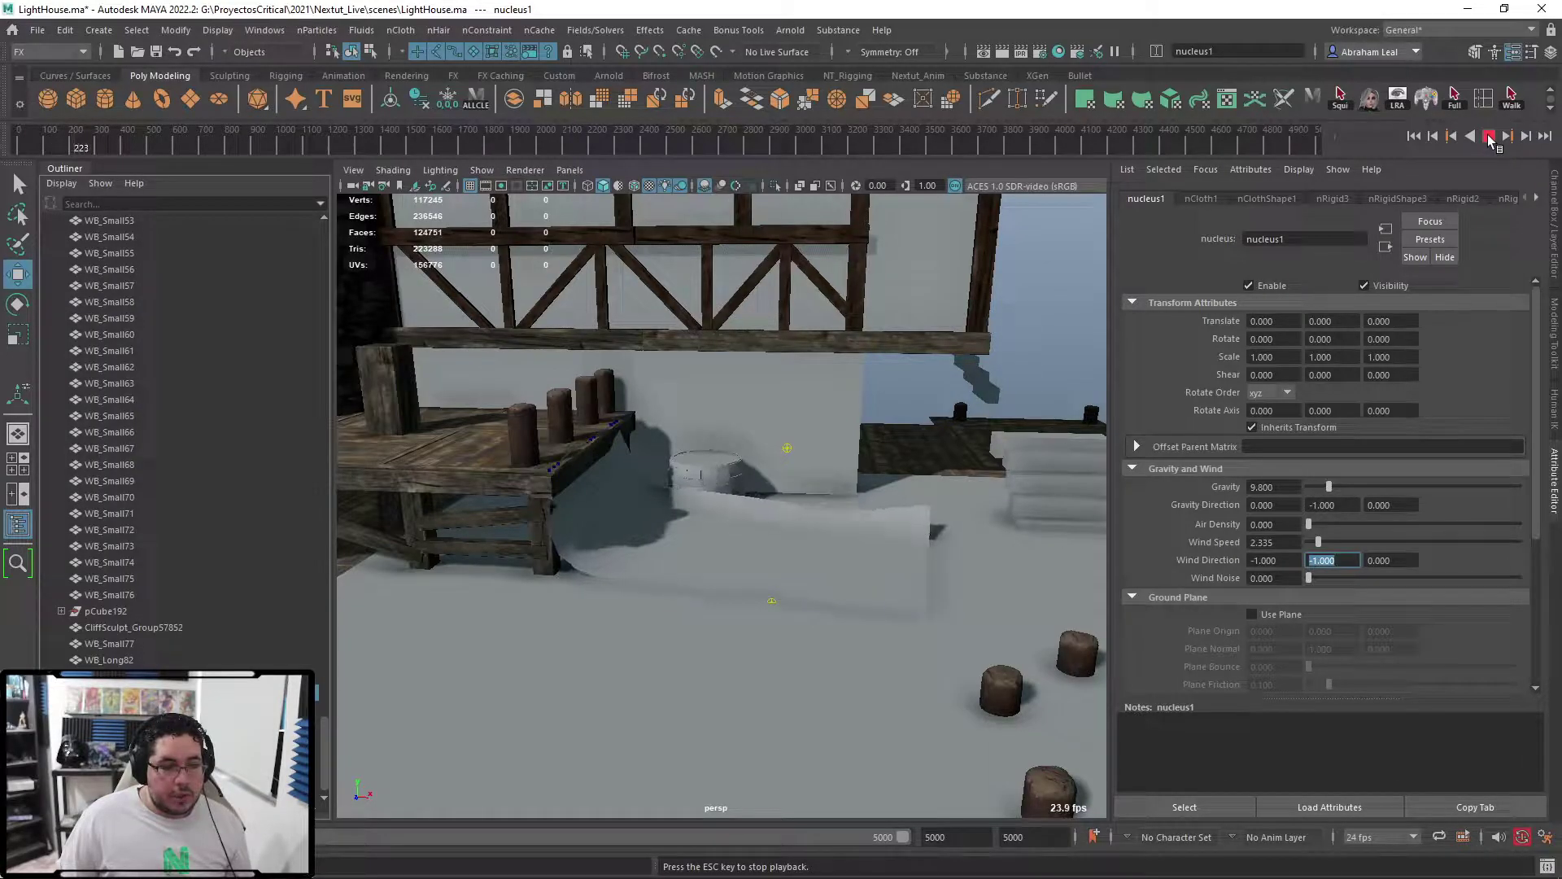
{"action": "left_click", "coordinate": [1489, 136]}
{"action": "left_click", "coordinate": [1415, 136]}
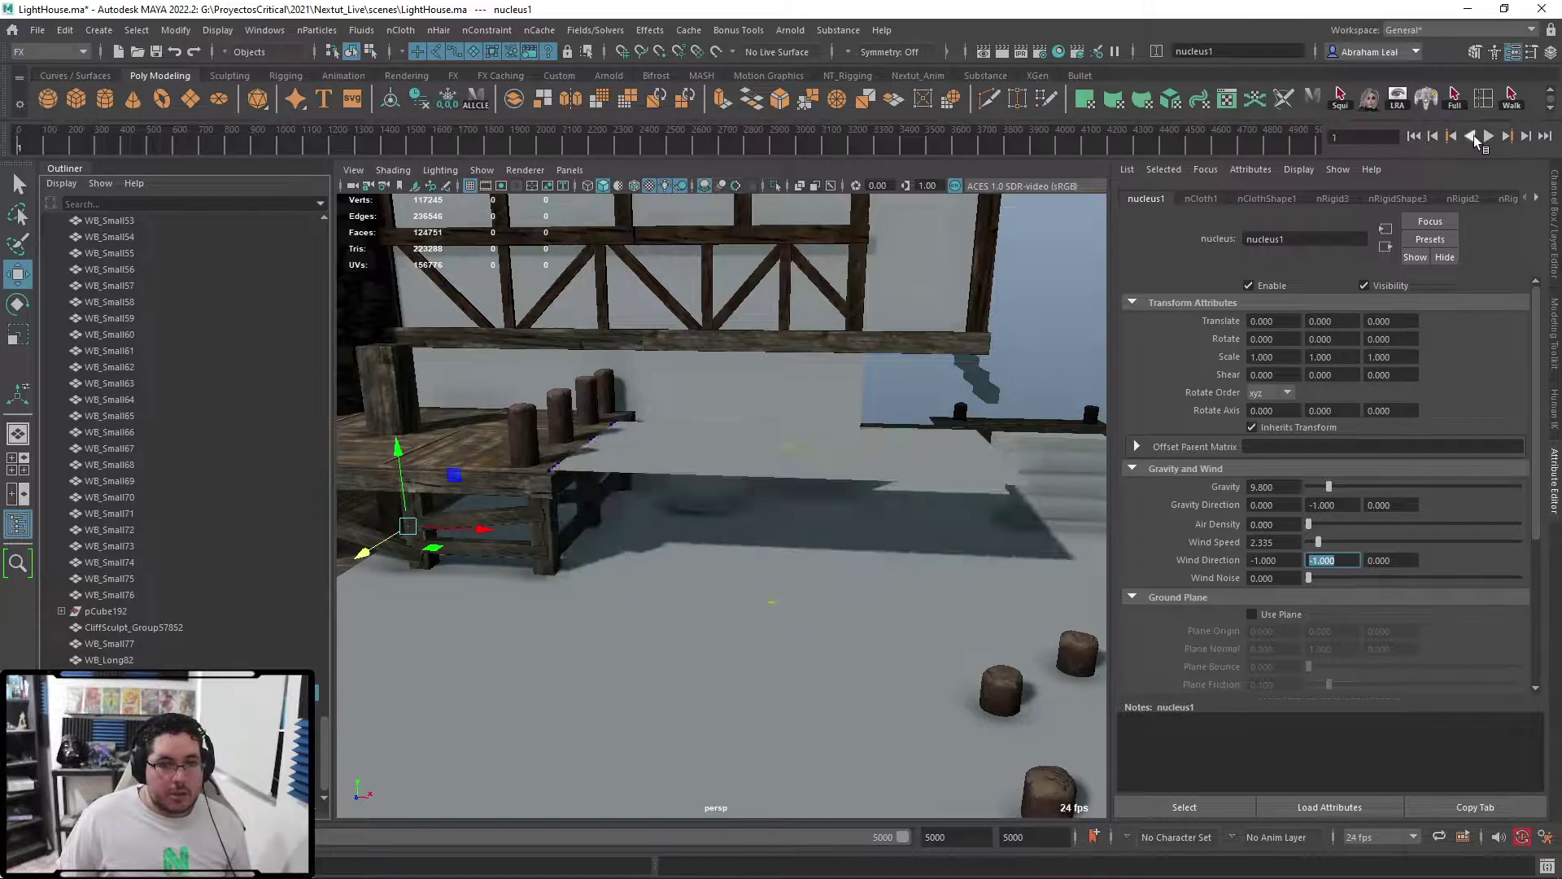
{"action": "left_click", "coordinate": [1488, 136]}
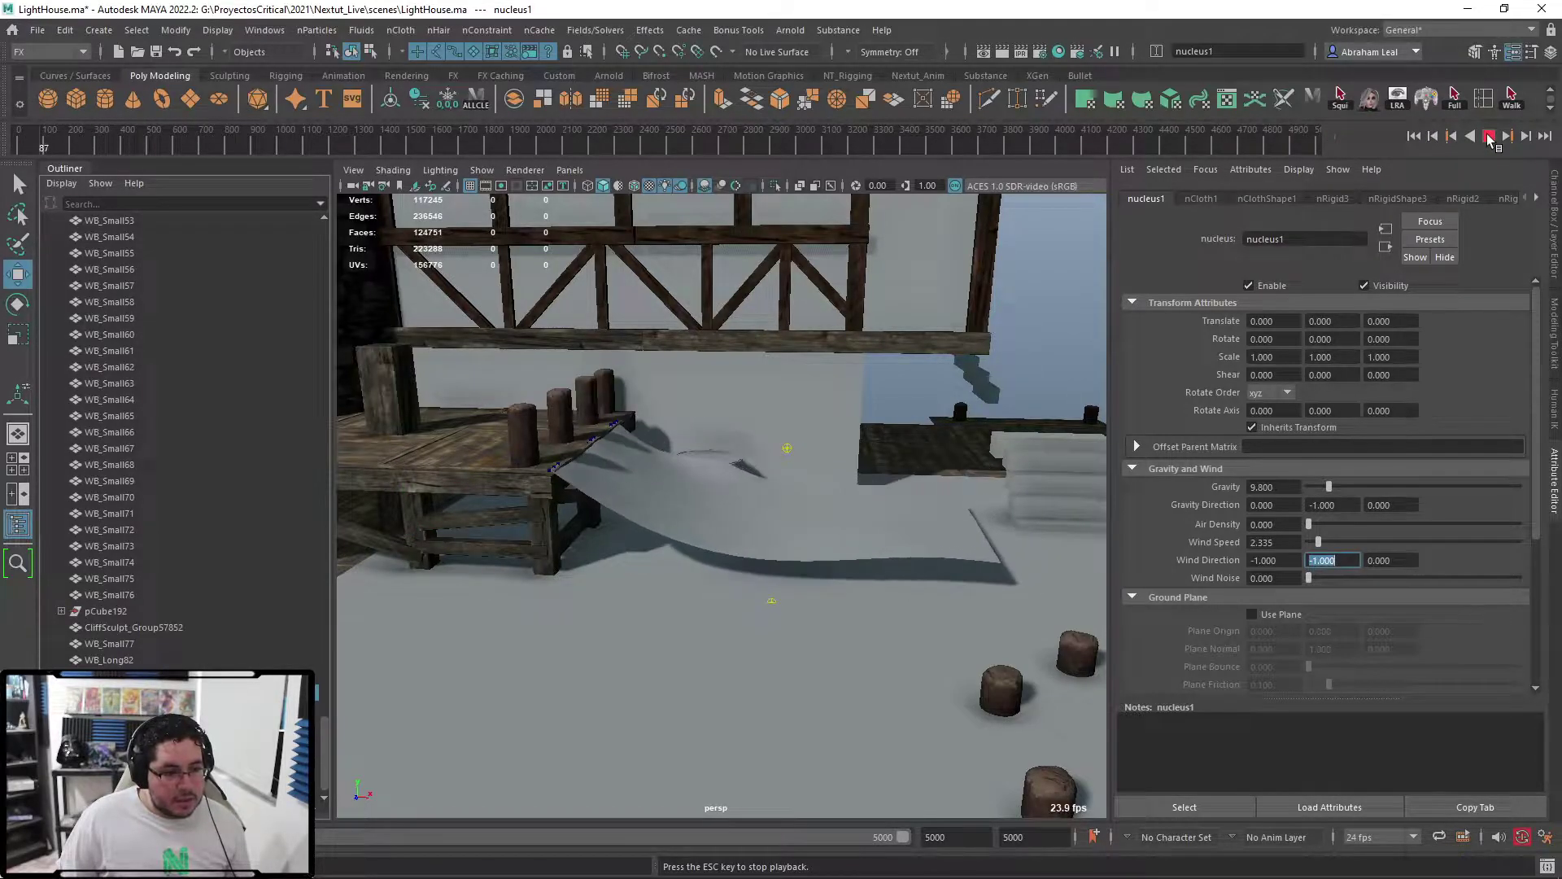
- Stop the simulation at frame 132 and examine how the cloth drapes from the dock onto the floor
{"action": "left_click", "coordinate": [1490, 136]}
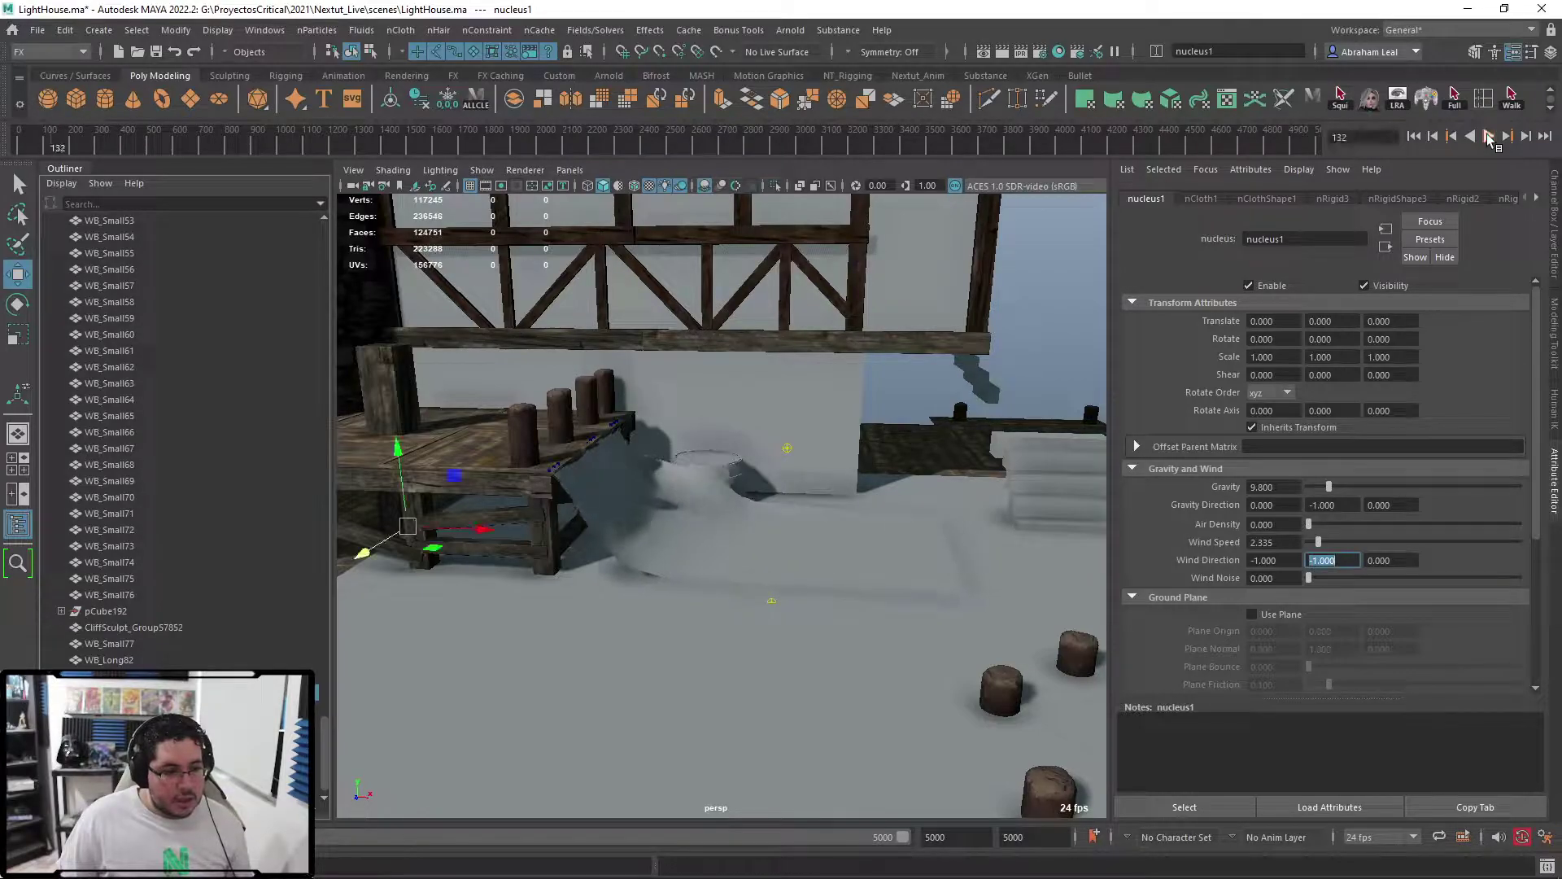
{"action": "left_click_drag", "start_coordinate": [1001, 386], "coordinate": [753, 479], "text": "alt"}
{"action": "scroll", "coordinate": [688, 460], "scroll_direction": "up", "scroll_amount": 3}
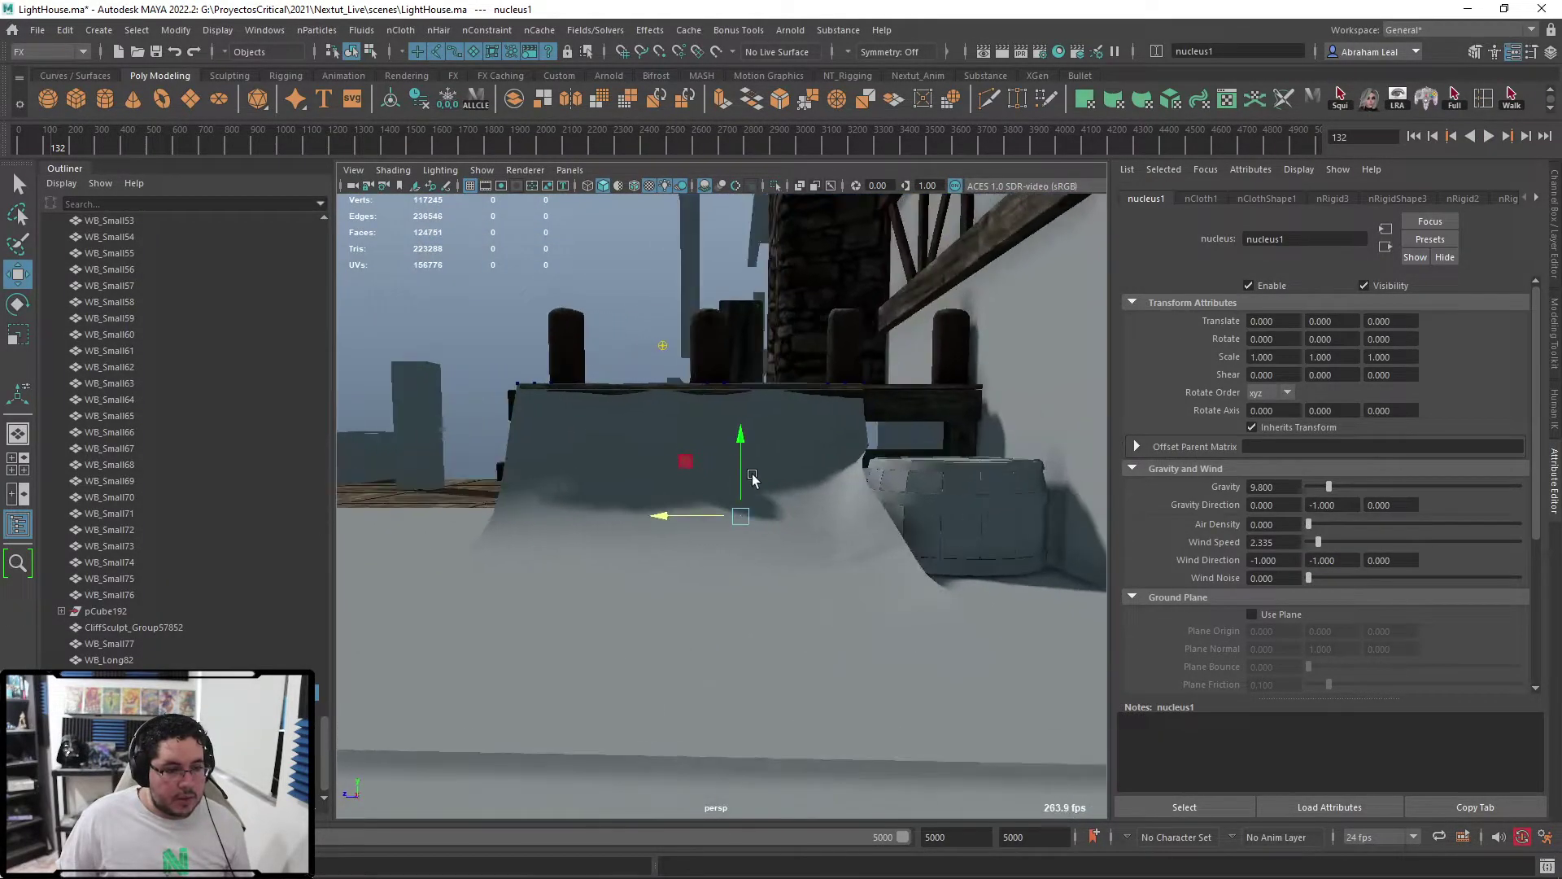
{"action": "left_click_drag", "start_coordinate": [861, 514], "coordinate": [660, 557], "text": "alt"}
- Duplicate the draped cloth to one side of the floor and delete the simulated original
{"action": "left_click", "coordinate": [661, 557]}
{"action": "scroll", "coordinate": [774, 541], "scroll_direction": "down", "scroll_amount": 4}
{"action": "left_click_drag", "start_coordinate": [773, 540], "coordinate": [611, 569], "text": "alt"}
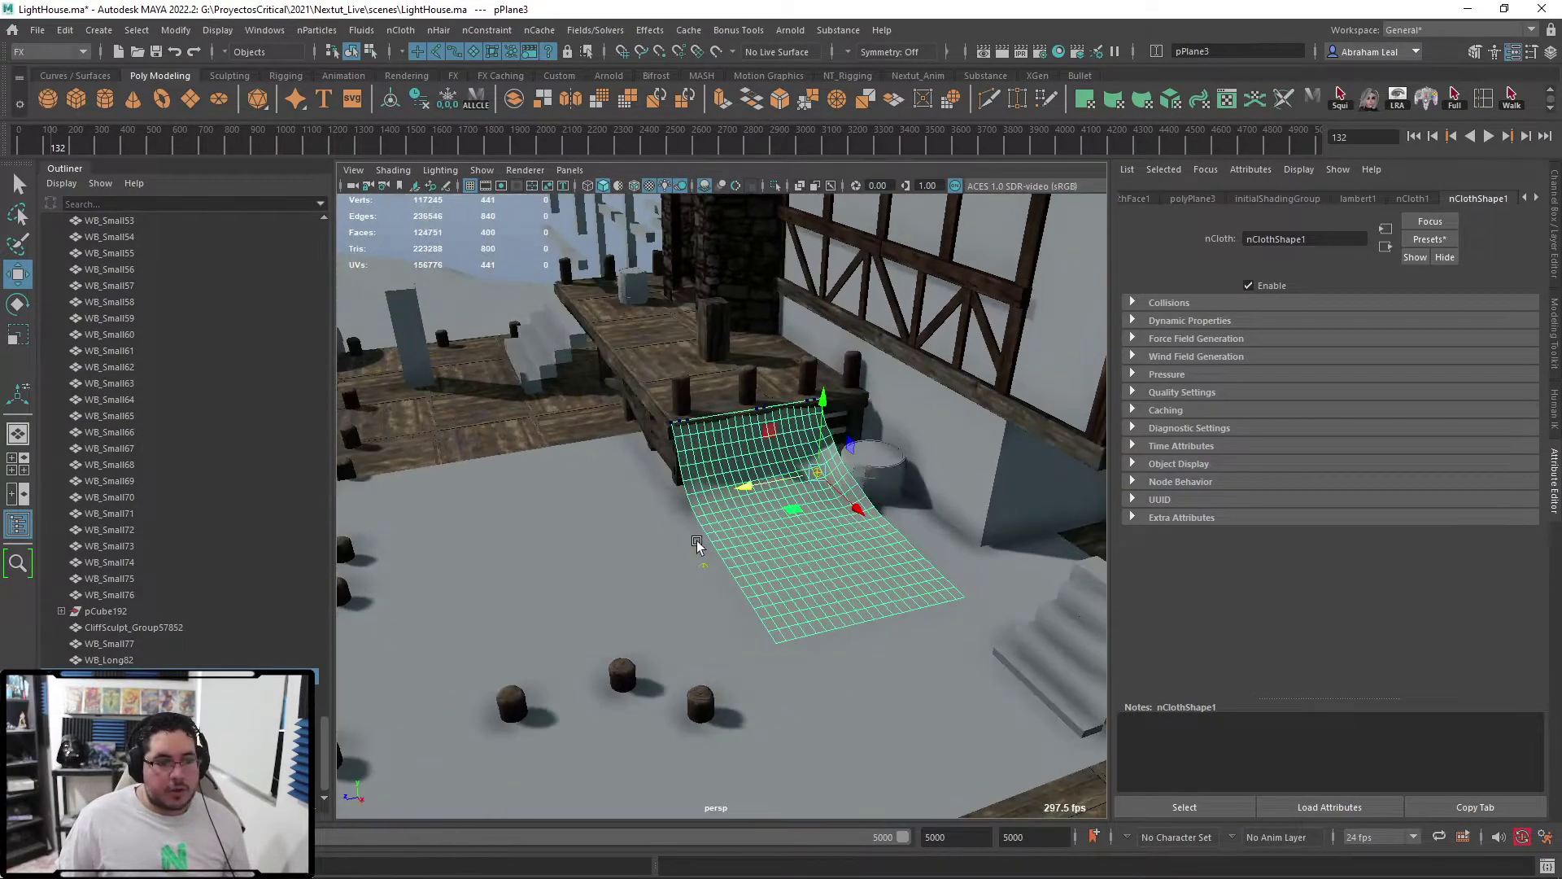
{"action": "left_click", "coordinate": [738, 523]}
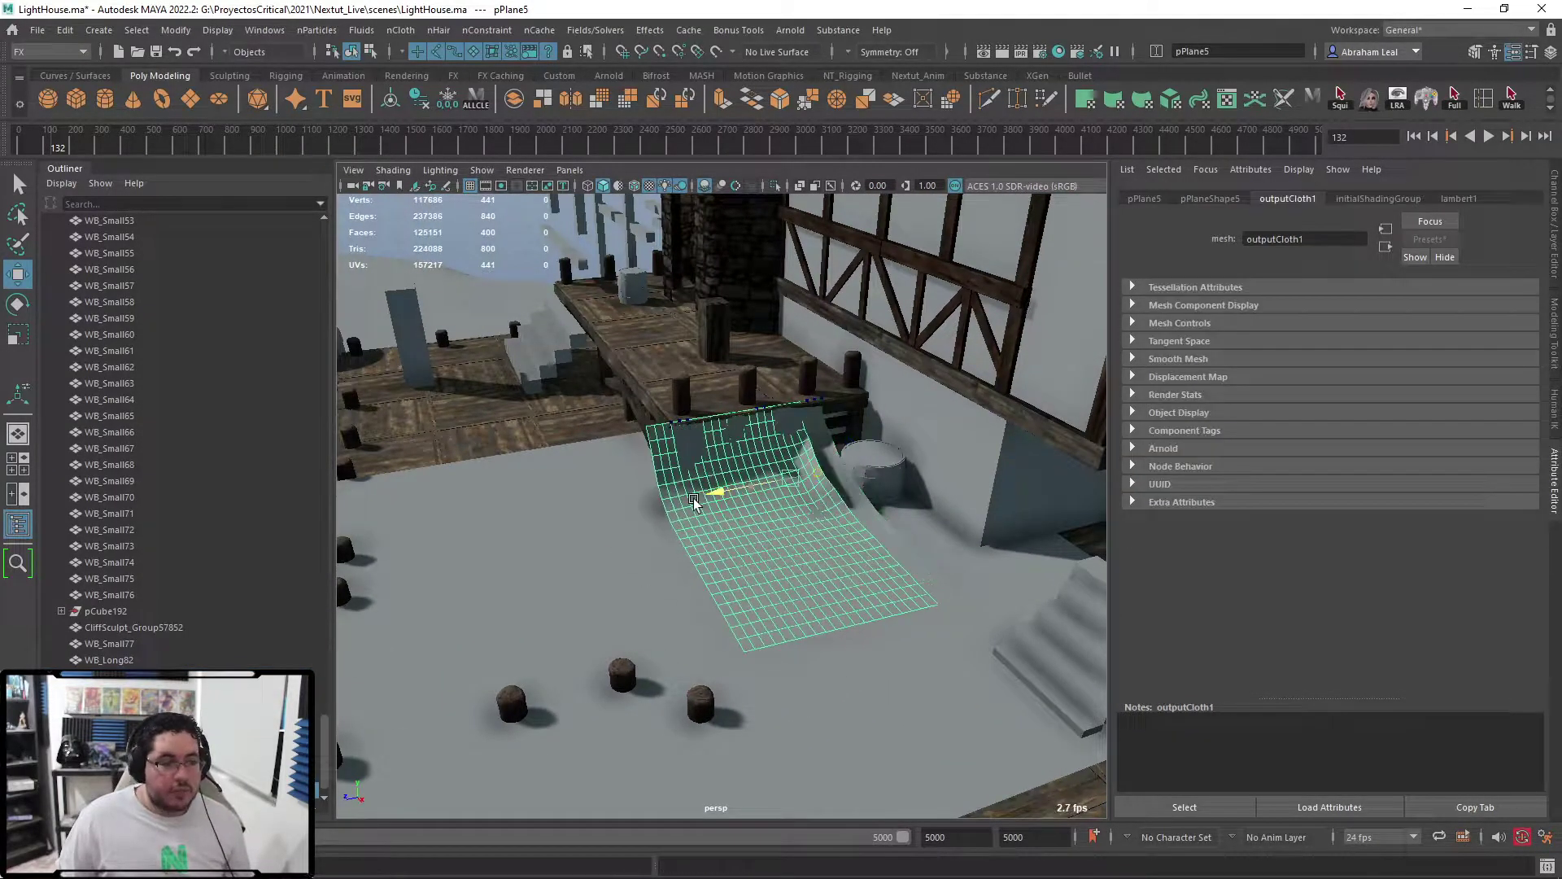
{"action": "left_click_drag", "start_coordinate": [738, 523], "coordinate": [439, 560]}
{"action": "left_click", "coordinate": [759, 521]}
{"action": "key", "text": "Delete"}
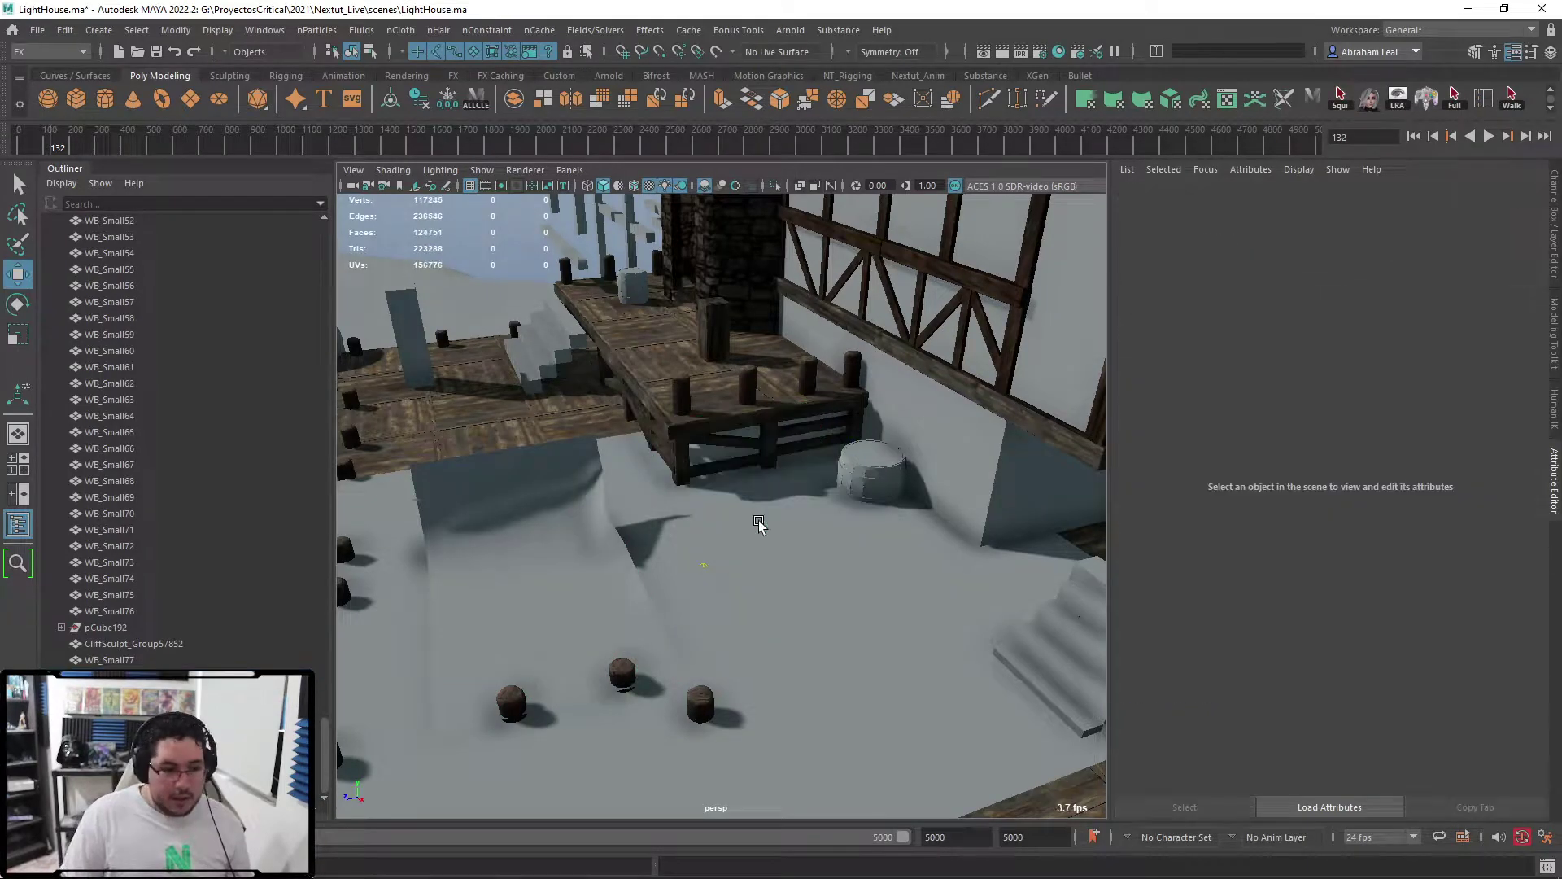
- Move the duplicated cloth back against the edge of the wooden dock
{"action": "scroll", "coordinate": [773, 513], "scroll_direction": "up", "scroll_amount": 3}
{"action": "left_click_drag", "start_coordinate": [774, 511], "coordinate": [872, 417], "text": "alt"}
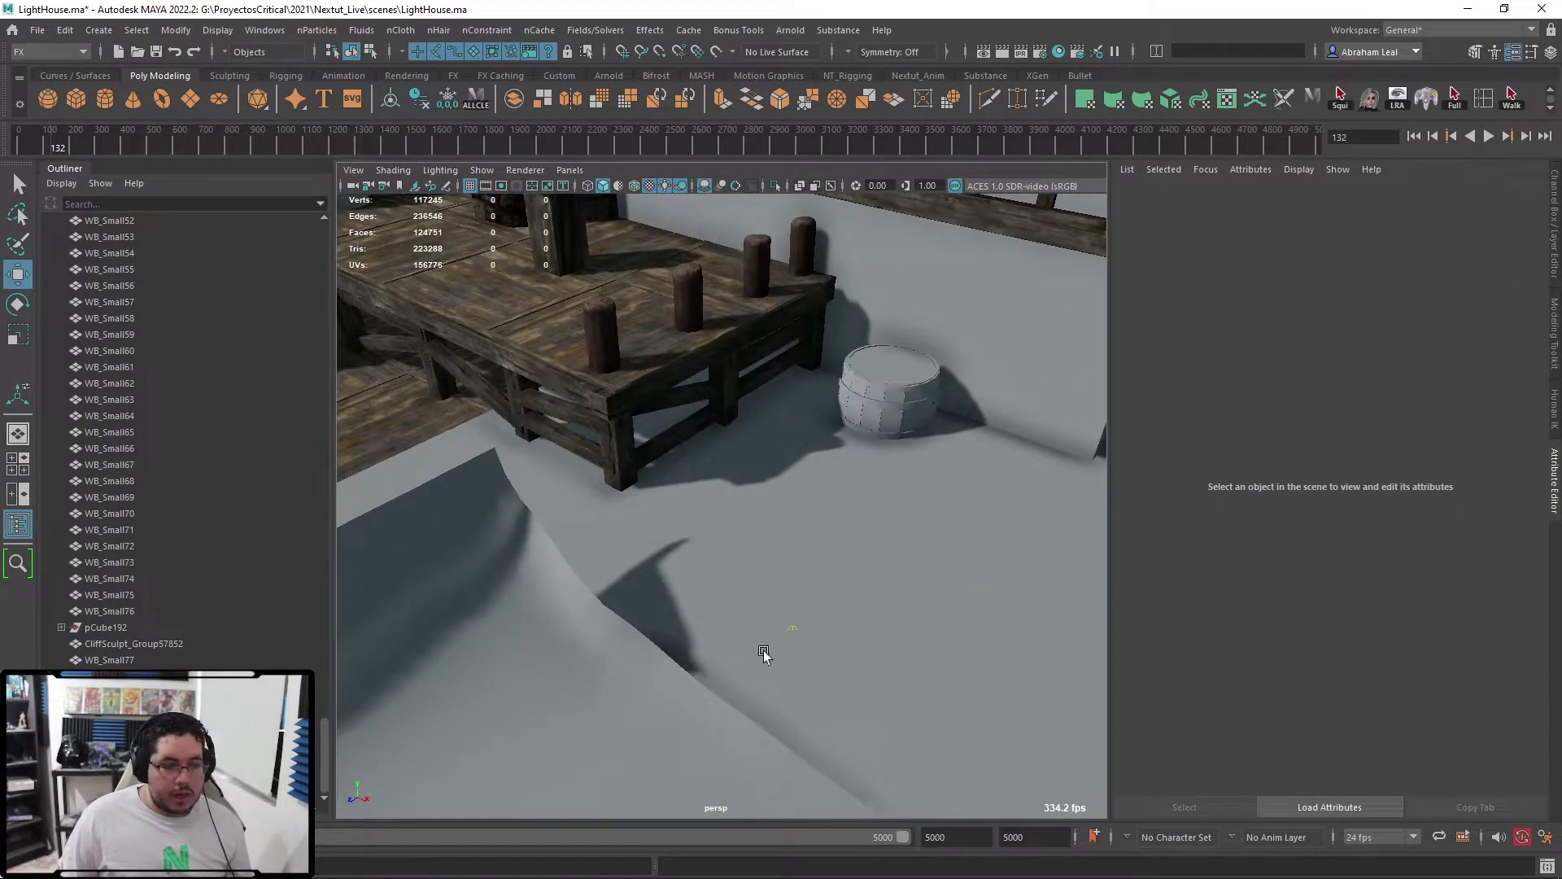
{"action": "key", "text": "ctrl+z"}
{"action": "key", "text": "ctrl+z"}
{"action": "key", "text": "ctrl+z"}
{"action": "key", "text": "ctrl+z"}
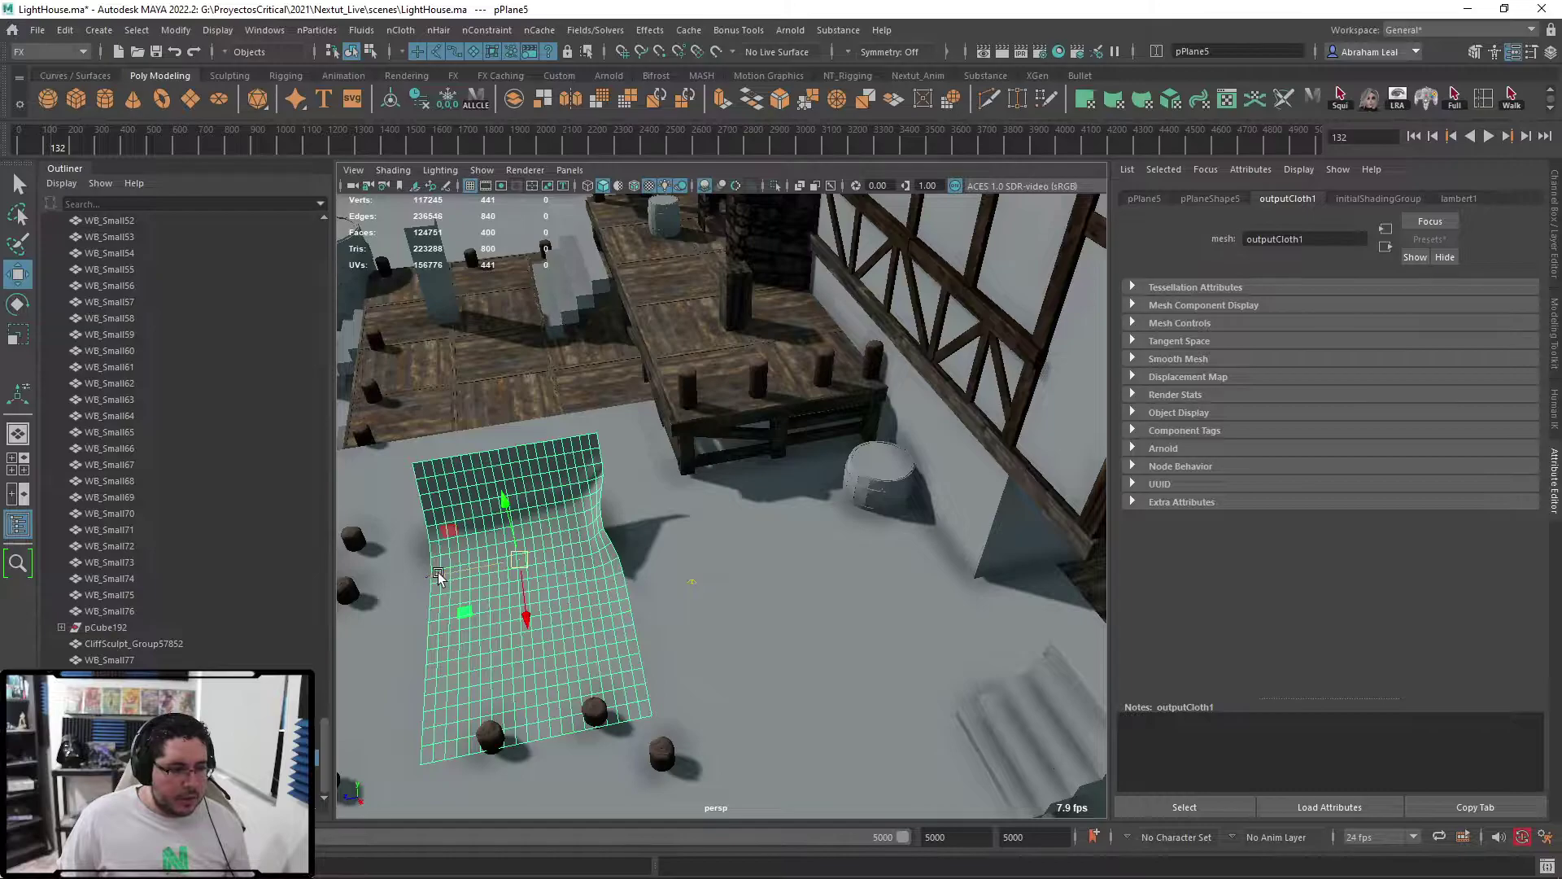
{"action": "left_click_drag", "start_coordinate": [438, 574], "coordinate": [847, 500]}
{"action": "scroll", "coordinate": [733, 508], "scroll_direction": "up", "scroll_amount": 5}
{"action": "left_click_drag", "start_coordinate": [992, 425], "coordinate": [916, 333]}
- Reshape the cloth's upper edge along the dock into a gentle wave by moving its vertices with soft selection
{"action": "left_click_drag", "start_coordinate": [747, 407], "coordinate": [621, 485], "text": "alt"}
{"action": "scroll", "coordinate": [694, 534], "scroll_direction": "up", "scroll_amount": 5}
{"action": "right_click_drag", "start_coordinate": [621, 485], "coordinate": [558, 439]}
{"action": "right_click_drag", "start_coordinate": [567, 375], "coordinate": [544, 363]}
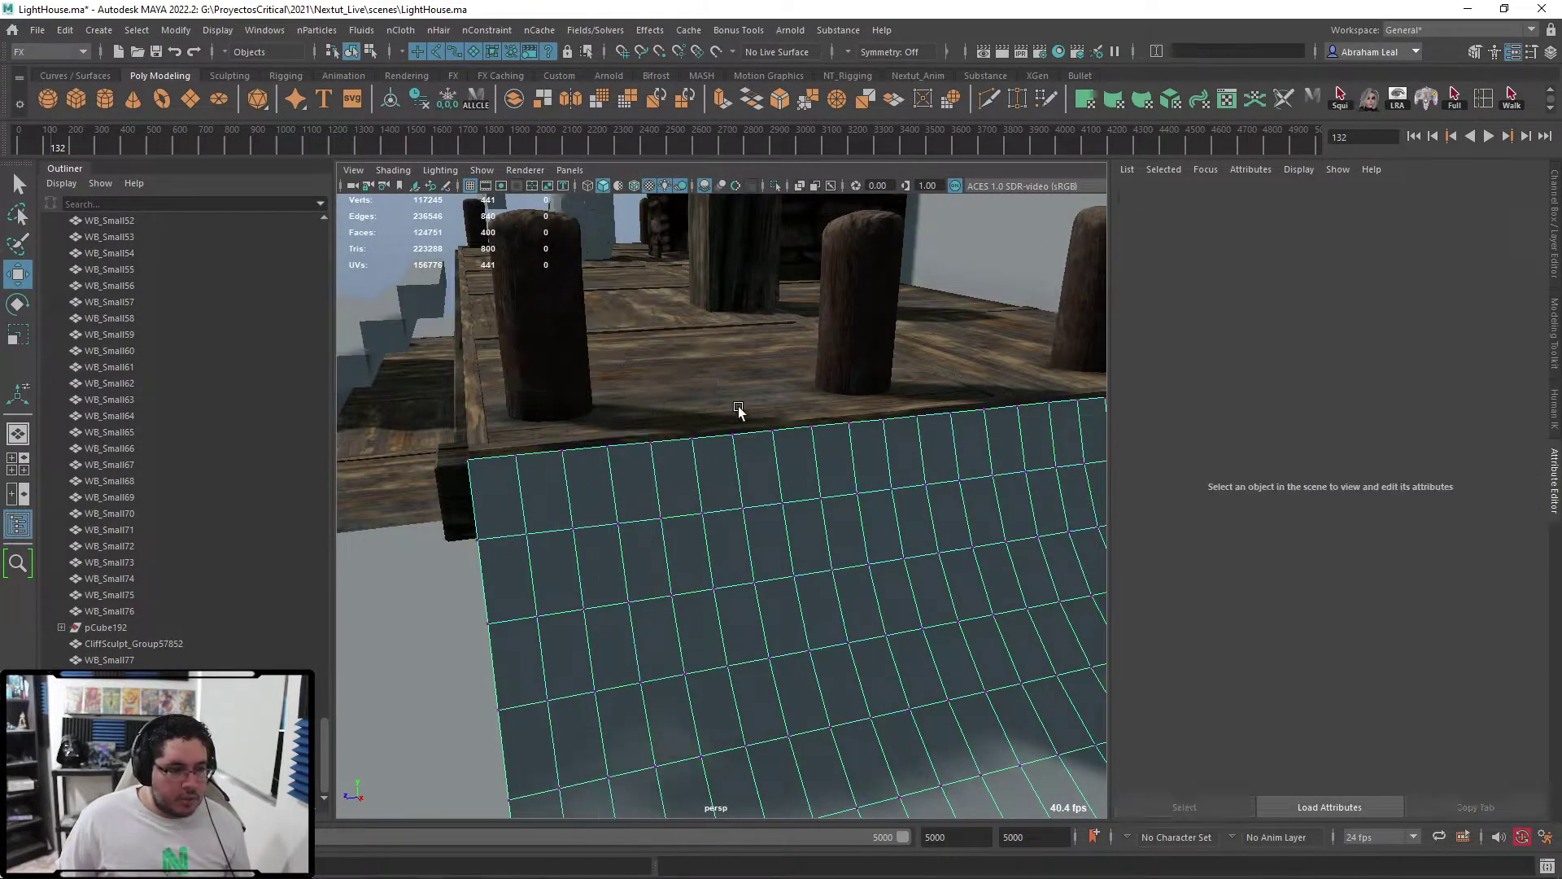
{"action": "left_click", "coordinate": [692, 439]}
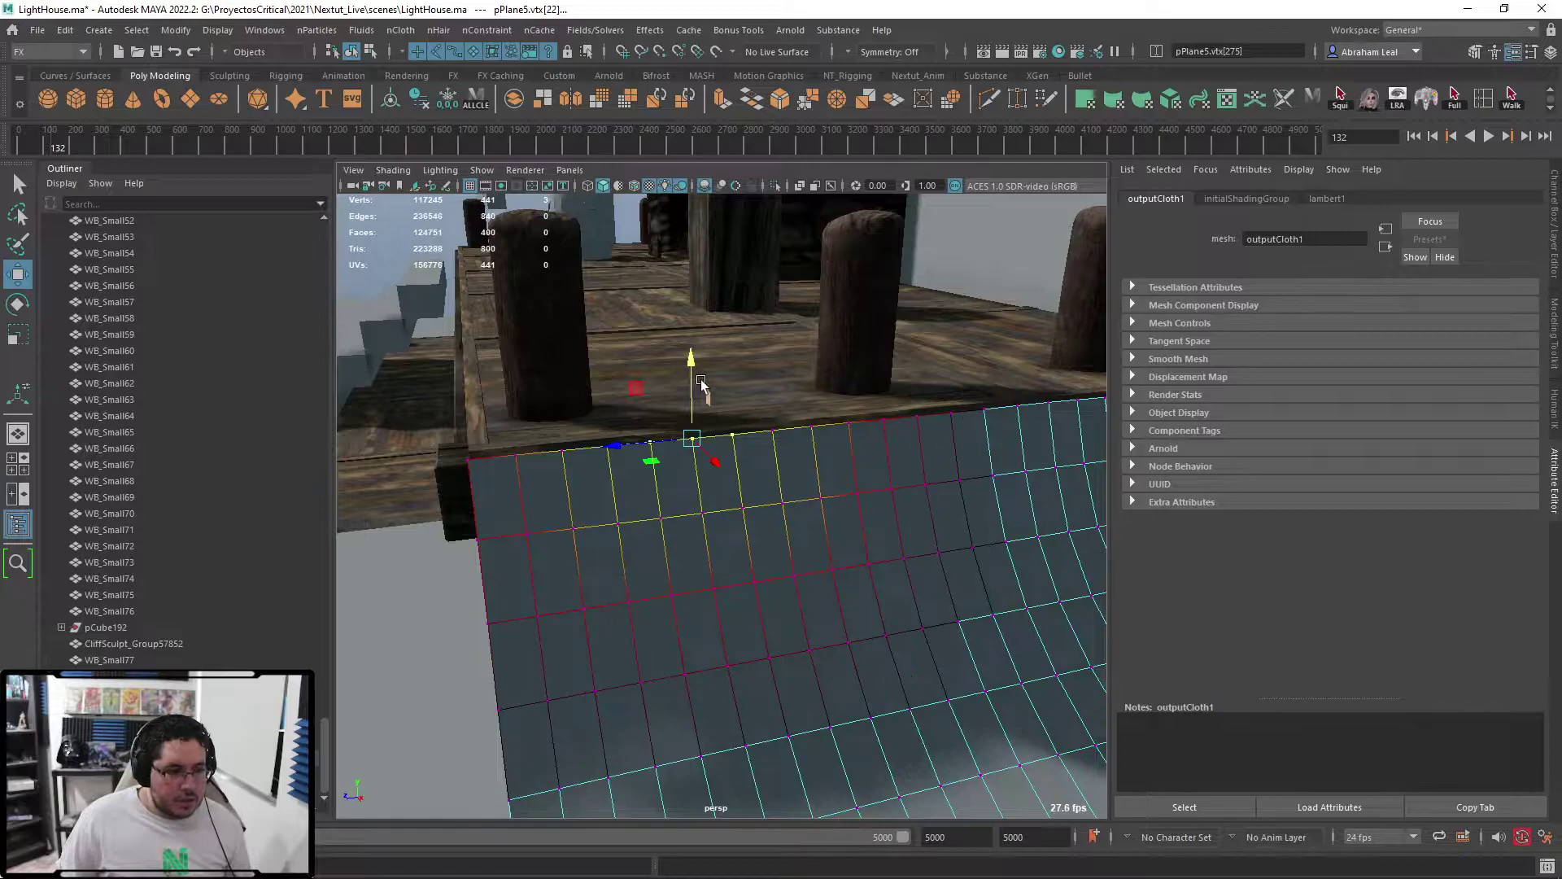
{"action": "key", "text": "b"}
{"action": "left_click_drag", "start_coordinate": [712, 419], "coordinate": [856, 411], "text": "alt"}
{"action": "left_click", "coordinate": [863, 412]}
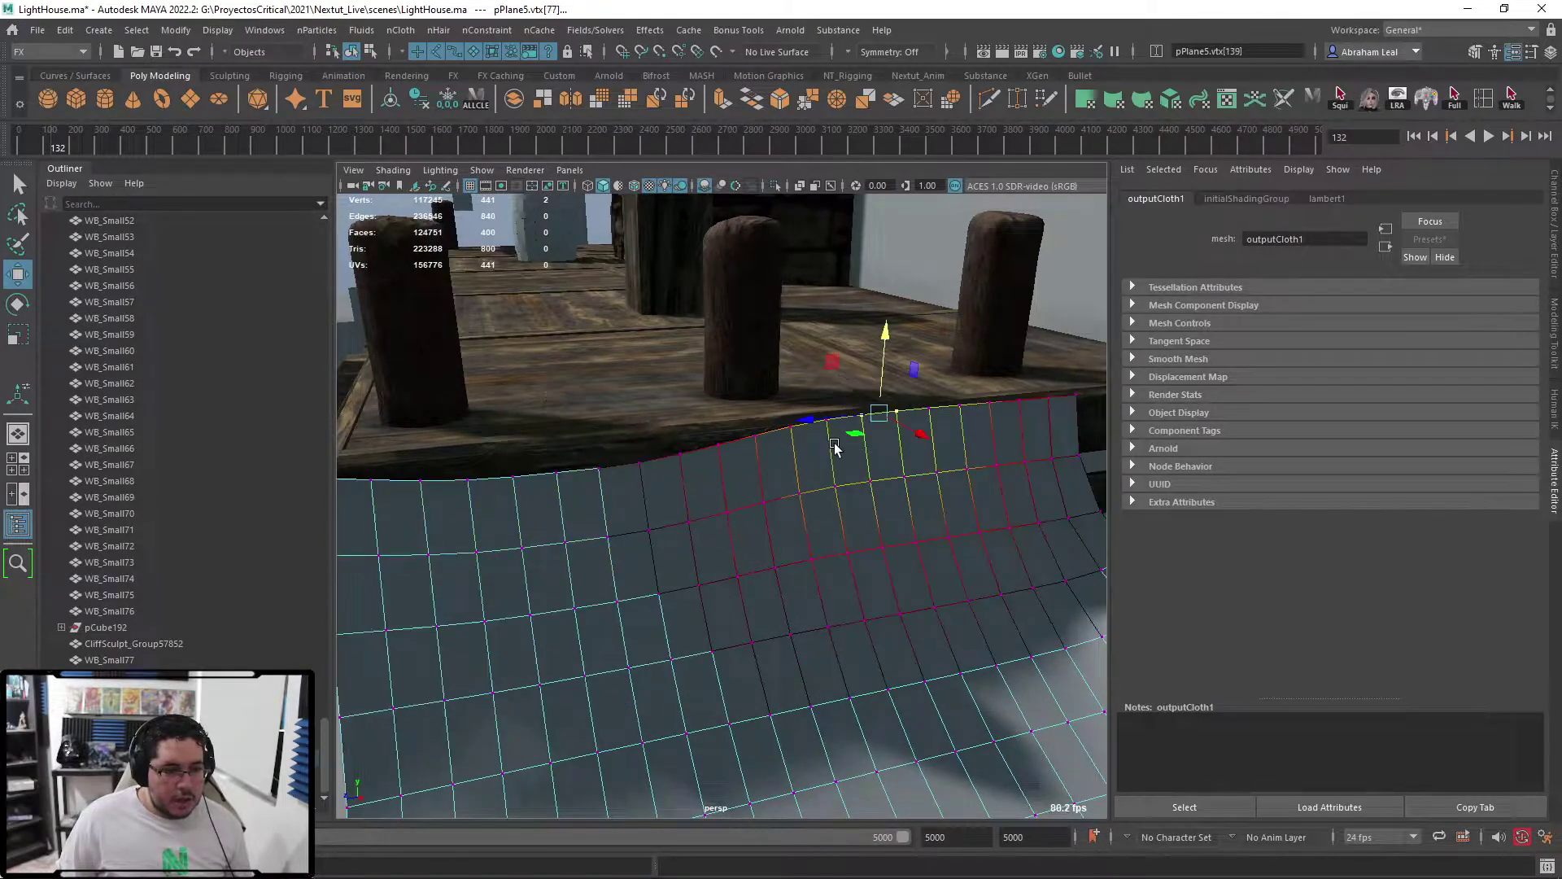
{"action": "left_click_drag", "start_coordinate": [886, 358], "coordinate": [843, 399]}
{"action": "left_click", "coordinate": [746, 461]}
{"action": "left_click_drag", "start_coordinate": [747, 439], "coordinate": [987, 511]}
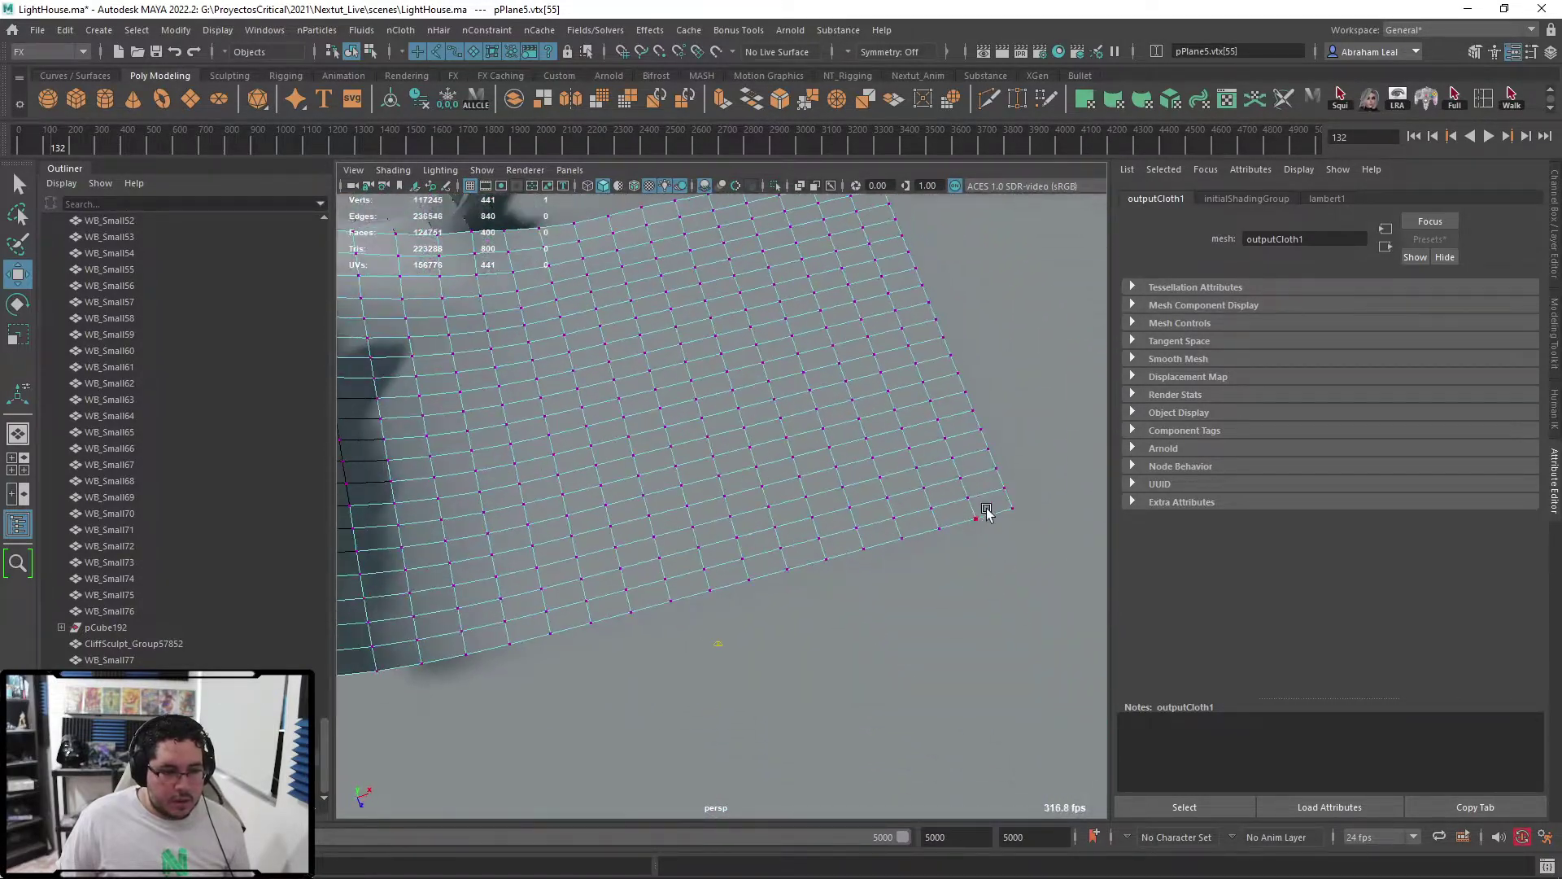
- Bend the cloth's outer corner on the floor by rotating and moving its vertex with a larger soft-selection radius
{"action": "left_click", "coordinate": [1006, 505]}
{"action": "scroll", "coordinate": [1004, 529], "scroll_direction": "down", "scroll_amount": 15}
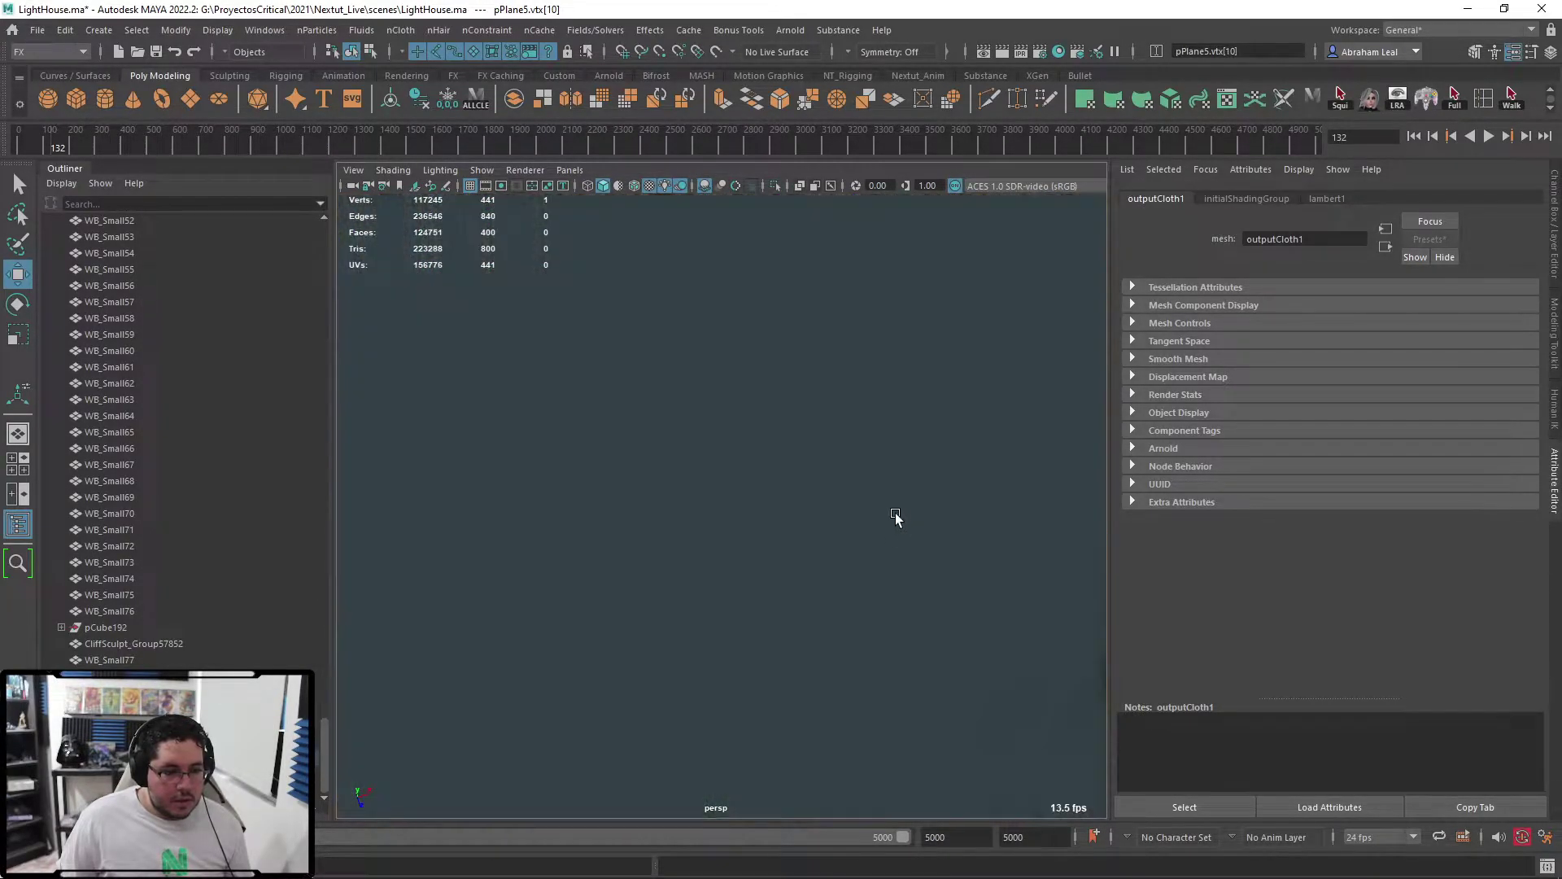
{"action": "scroll", "coordinate": [902, 511], "scroll_direction": "down", "scroll_amount": 12}
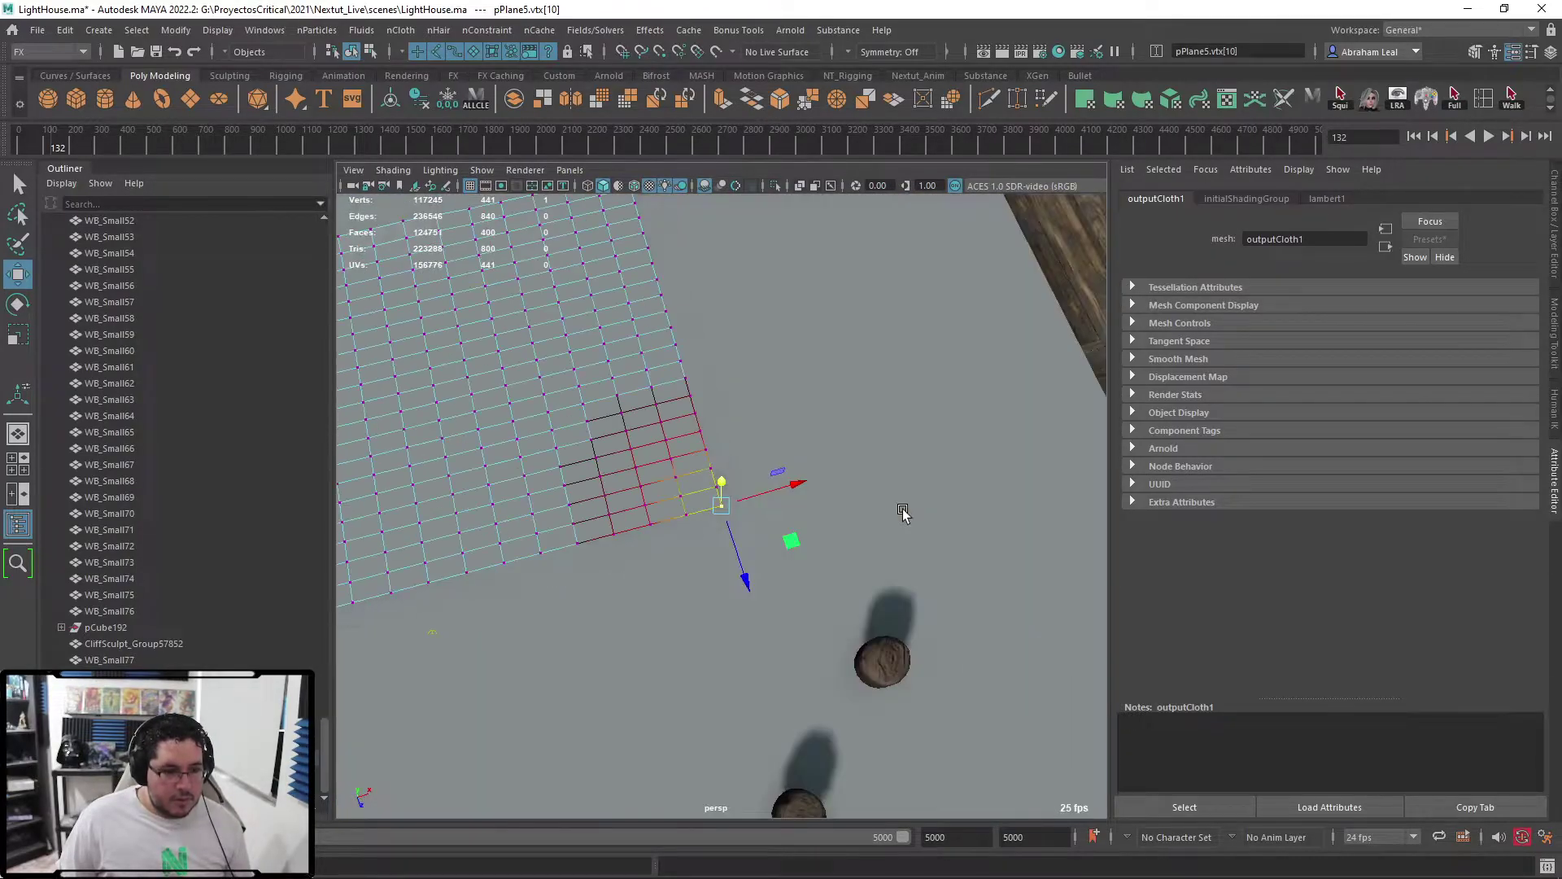
{"action": "middle_click_drag", "start_coordinate": [719, 541], "coordinate": [773, 563], "text": "alt"}
{"action": "scroll", "coordinate": [773, 562], "scroll_direction": "up", "scroll_amount": 4}
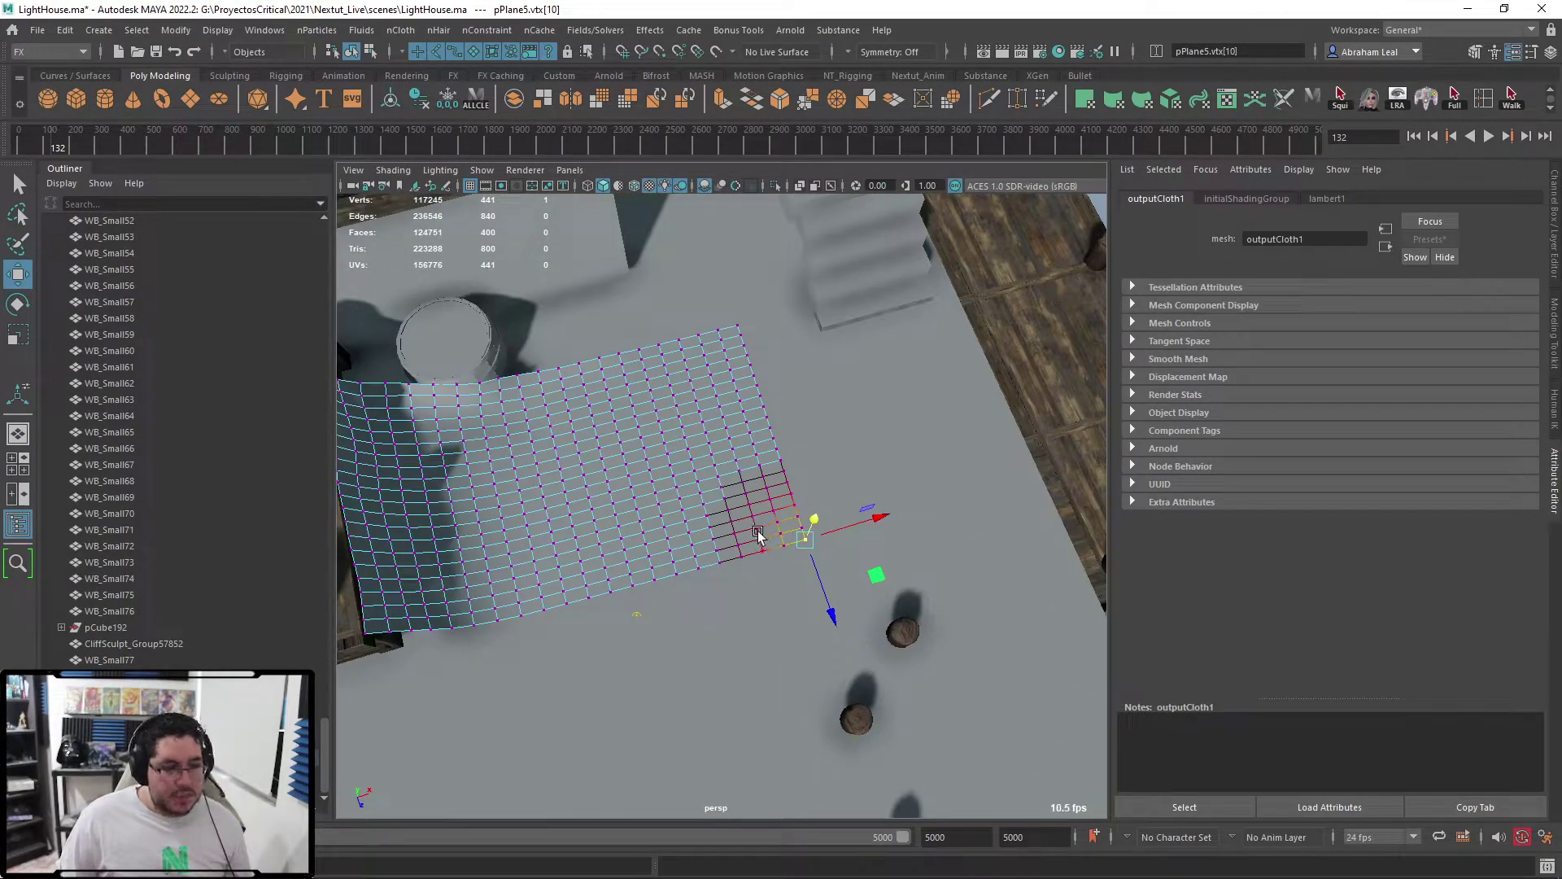
{"action": "key", "text": "b"}
{"action": "left_click_drag", "start_coordinate": [758, 533], "coordinate": [881, 514]}
{"action": "key", "text": "e"}
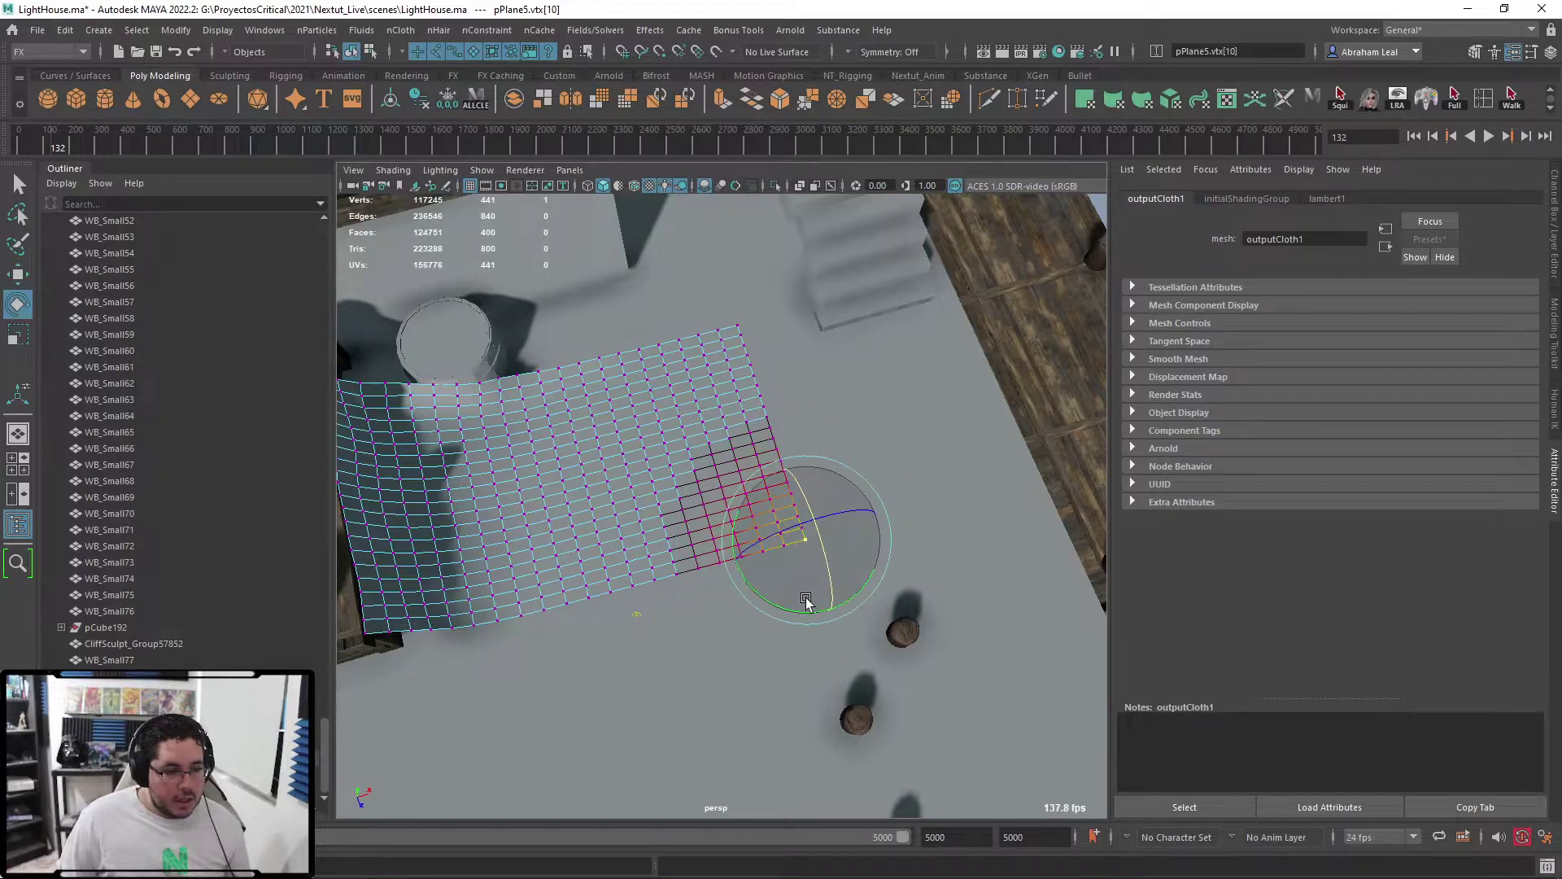
{"action": "key", "text": "w"}
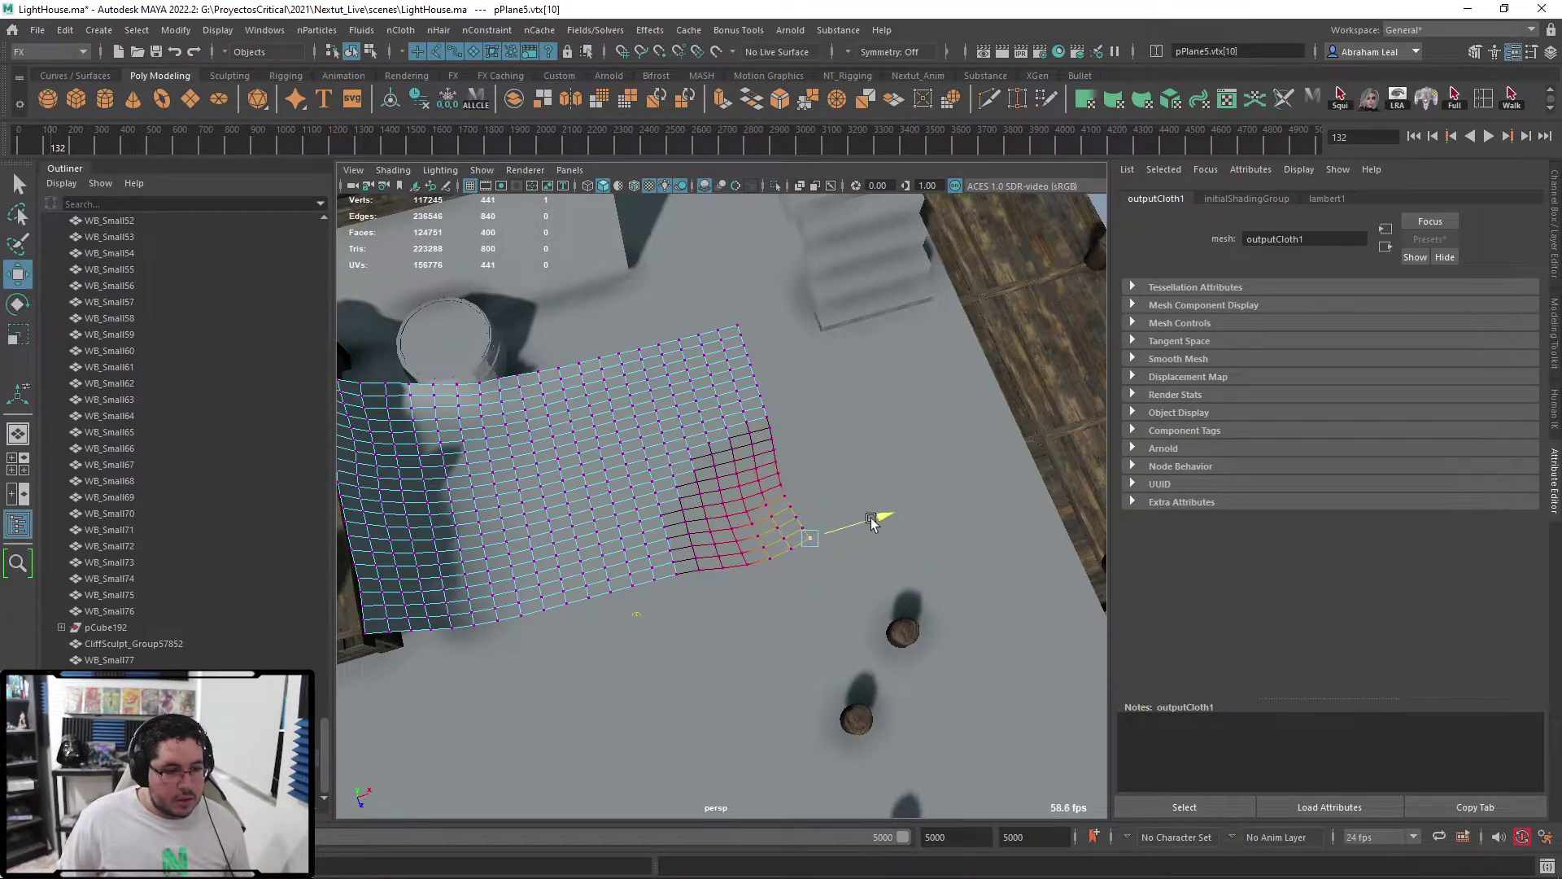
{"action": "left_click_drag", "start_coordinate": [865, 521], "coordinate": [673, 359], "text": "alt"}
- Return the cloth to object selection and examine its reshaped drape from several angles
{"action": "right_click_drag", "start_coordinate": [673, 360], "coordinate": [830, 391]}
{"action": "left_click", "coordinate": [872, 393]}
{"action": "left_click_drag", "start_coordinate": [903, 488], "coordinate": [753, 565], "text": "alt"}
{"action": "scroll", "coordinate": [795, 554], "scroll_direction": "up", "scroll_amount": 3}
{"action": "scroll", "coordinate": [717, 536], "scroll_direction": "down", "scroll_amount": 3}
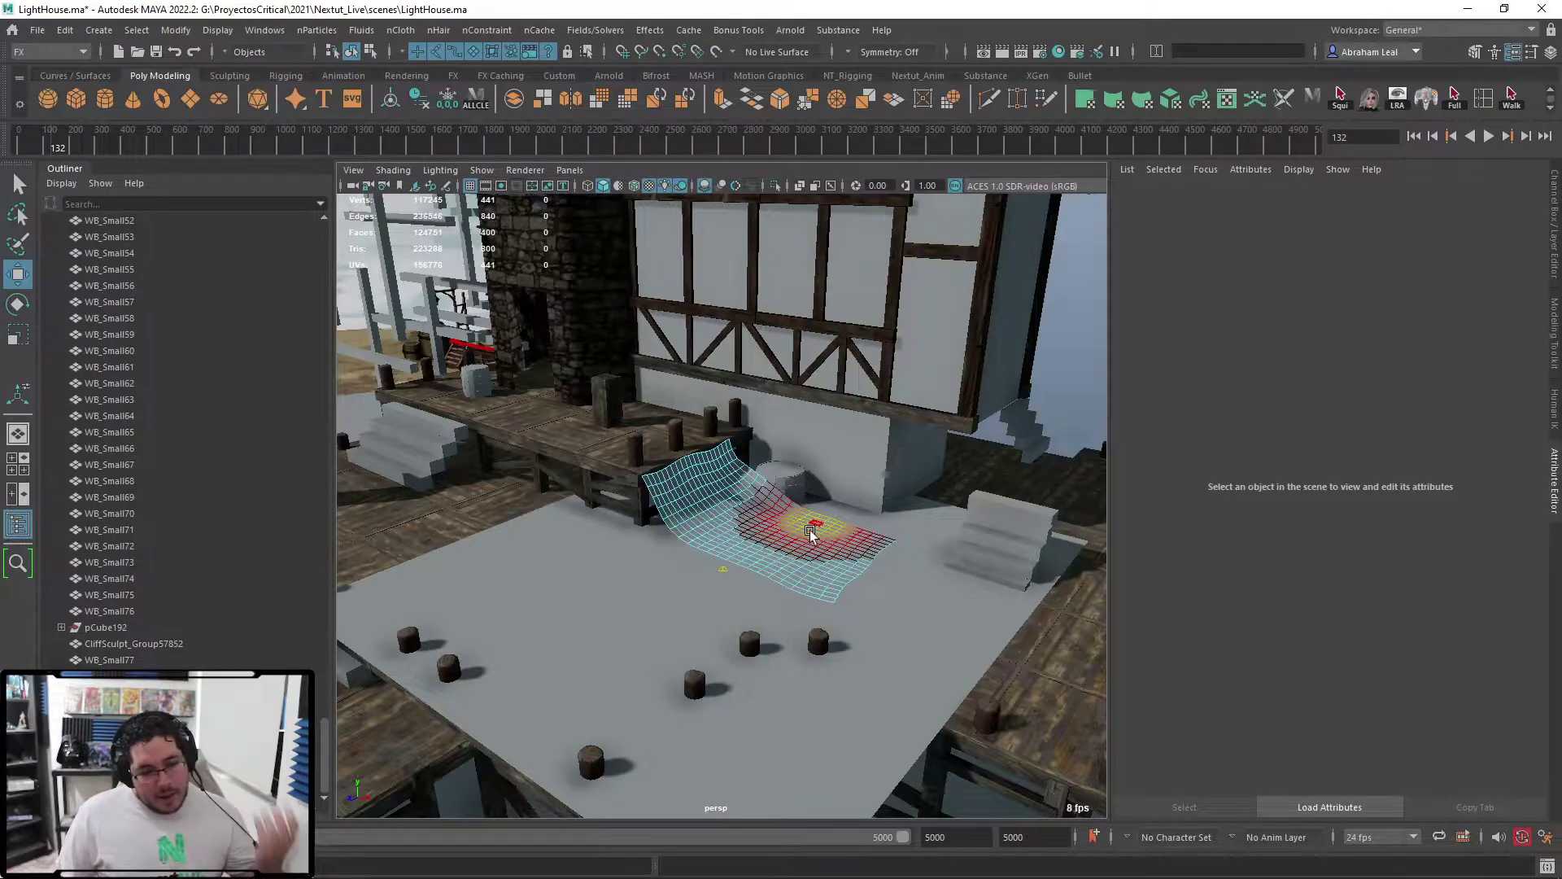
{"action": "left_click", "coordinate": [1001, 627]}
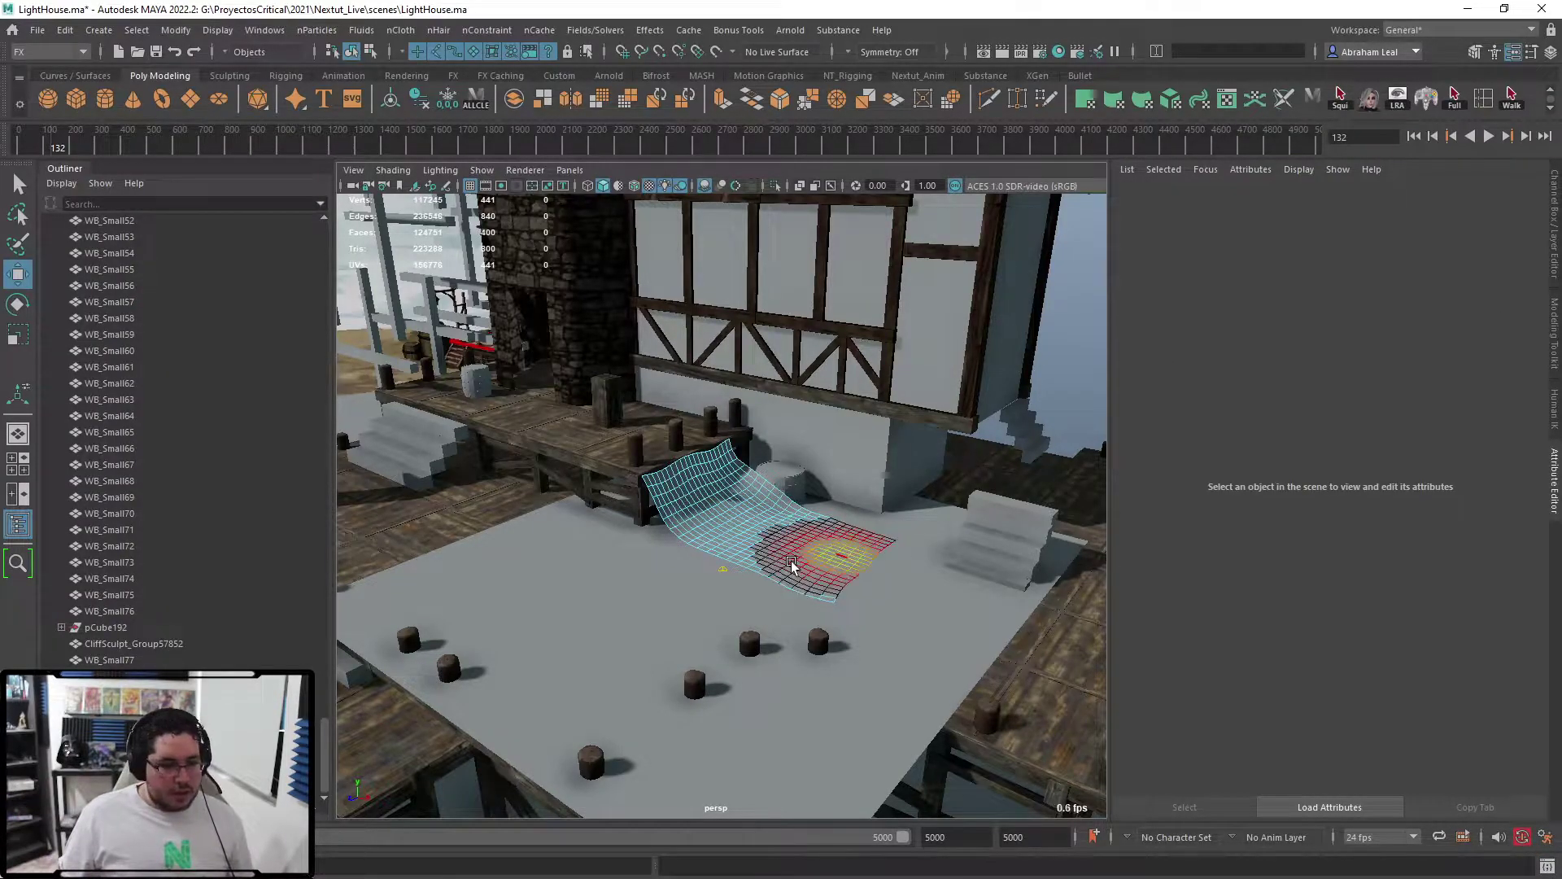
{"action": "scroll", "coordinate": [793, 565], "scroll_direction": "up", "scroll_amount": 5}
{"action": "right_click_drag", "start_coordinate": [760, 506], "coordinate": [837, 335]}
{"action": "left_click_drag", "start_coordinate": [837, 439], "coordinate": [816, 427], "text": "alt"}
{"action": "right_click_drag", "start_coordinate": [815, 427], "coordinate": [732, 455], "text": "alt"}
{"action": "left_click_drag", "start_coordinate": [814, 529], "coordinate": [936, 440], "text": "alt"}
{"action": "left_click", "coordinate": [969, 369]}
{"action": "scroll", "coordinate": [725, 531], "scroll_direction": "up", "scroll_amount": 5}
{"action": "left_click_drag", "start_coordinate": [725, 531], "coordinate": [676, 524], "text": "alt"}
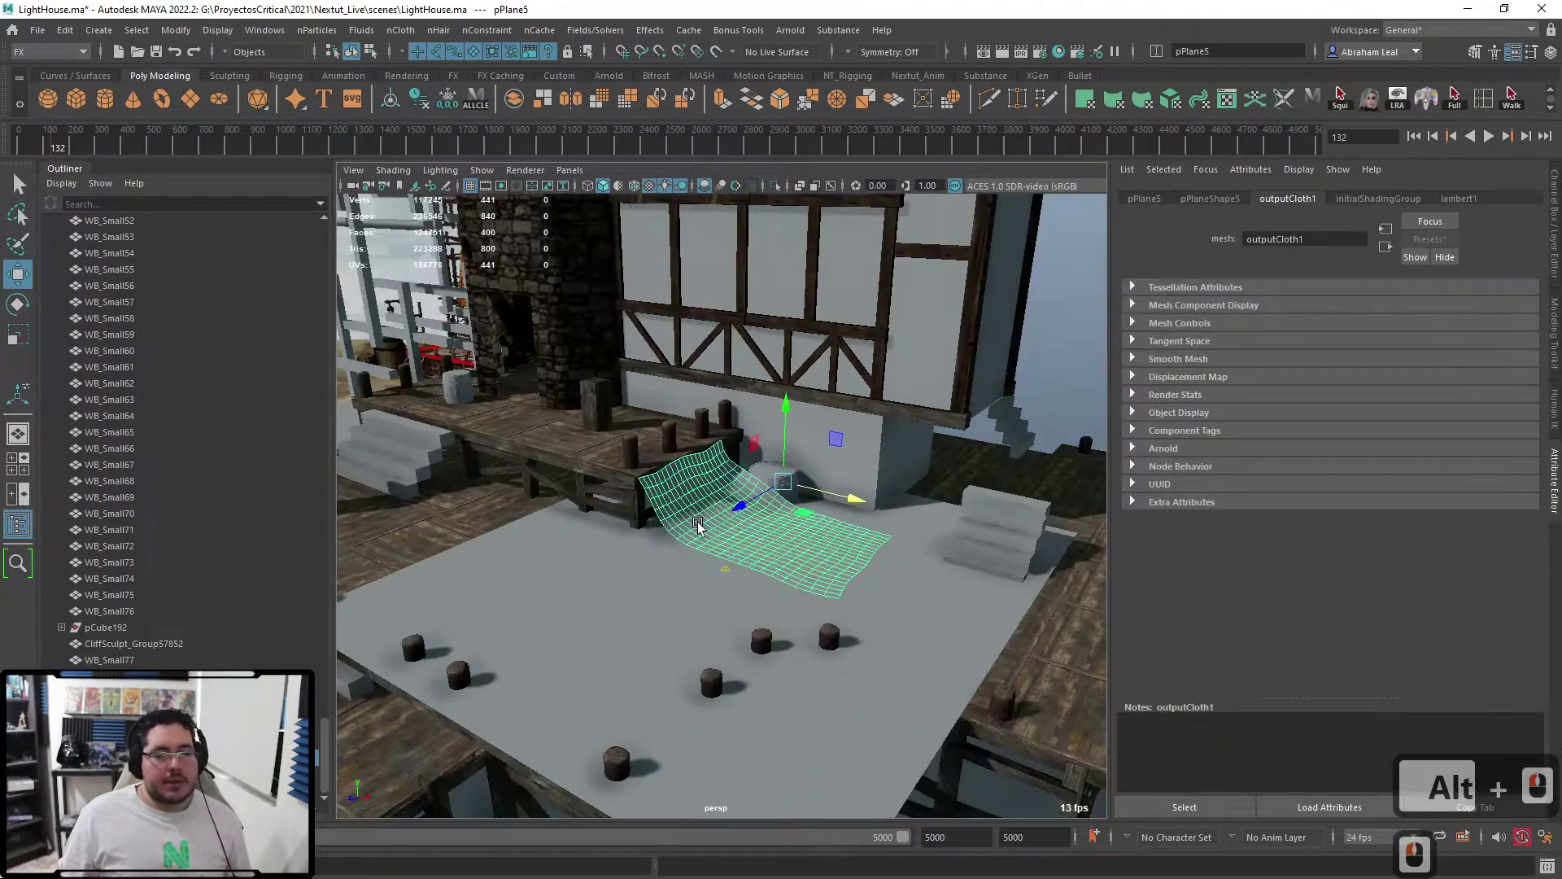
{"action": "left_click_drag", "start_coordinate": [775, 577], "coordinate": [744, 608], "text": "alt"}
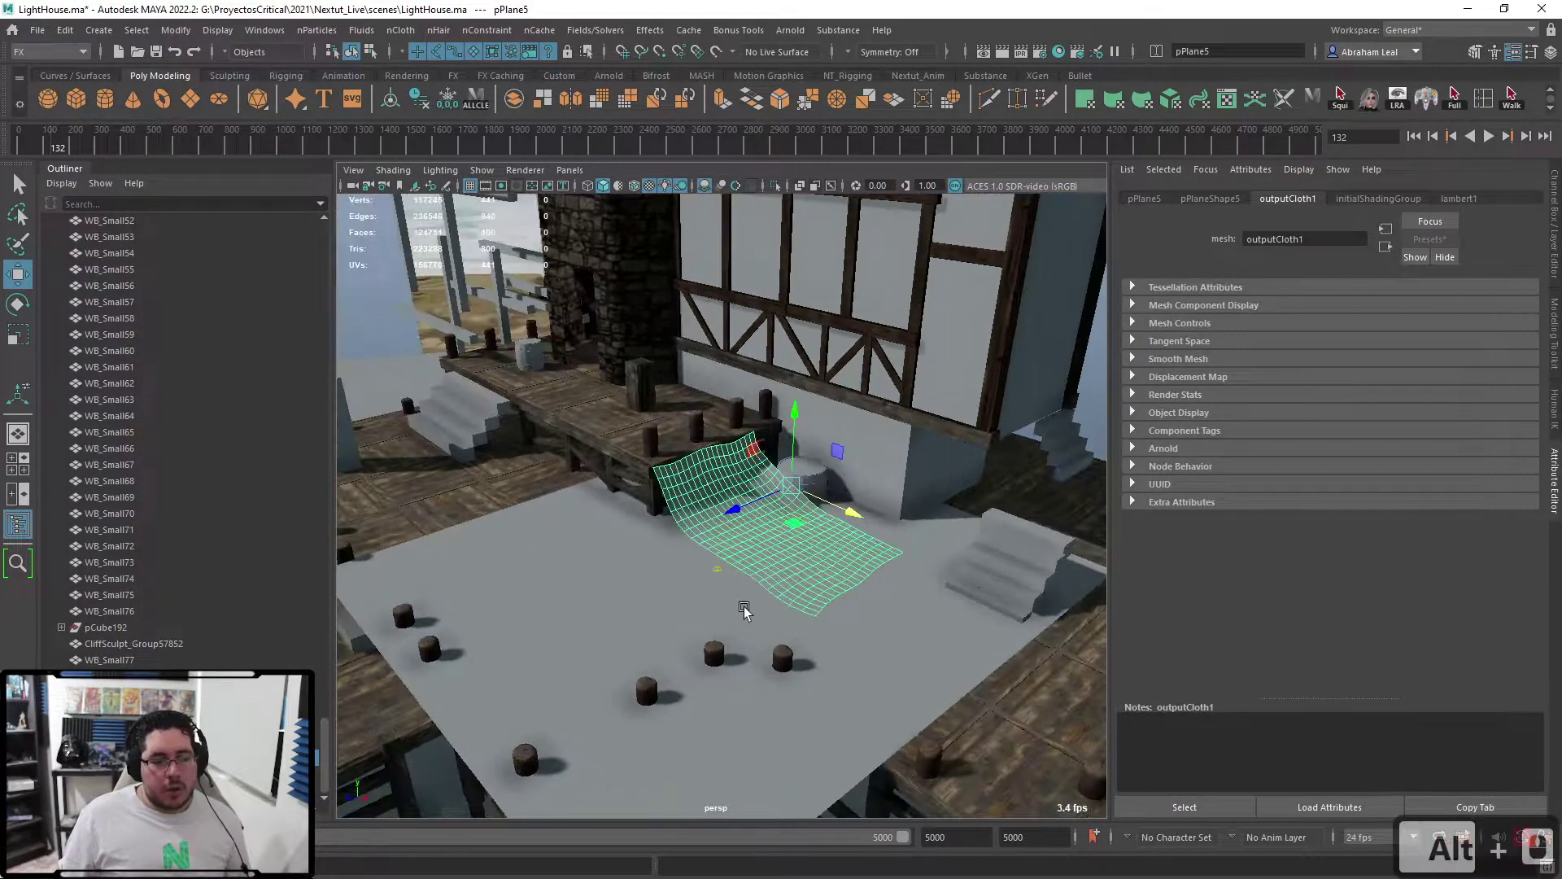
- Add the floor plane to a new display layer and try hiding layer1
{"action": "left_click", "coordinate": [762, 722]}
{"action": "key", "text": "ctrl+a"}
{"action": "left_click", "coordinate": [1532, 673]}
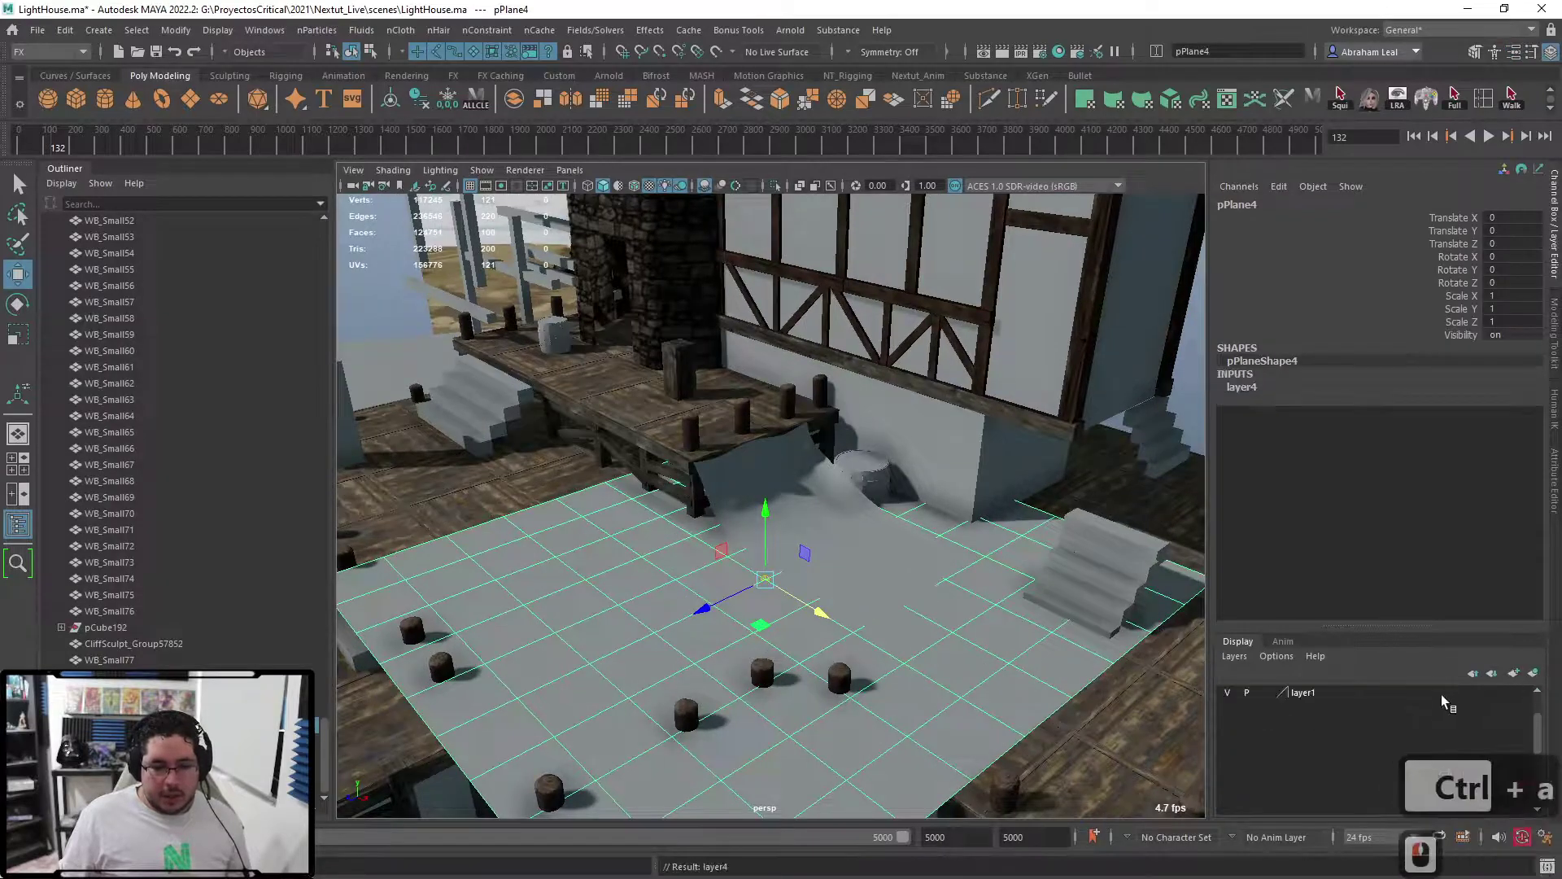
{"action": "left_click", "coordinate": [1236, 698]}
{"action": "left_click_drag", "start_coordinate": [1005, 598], "coordinate": [1081, 569], "text": "alt"}
{"action": "key", "text": "ctrl+z"}
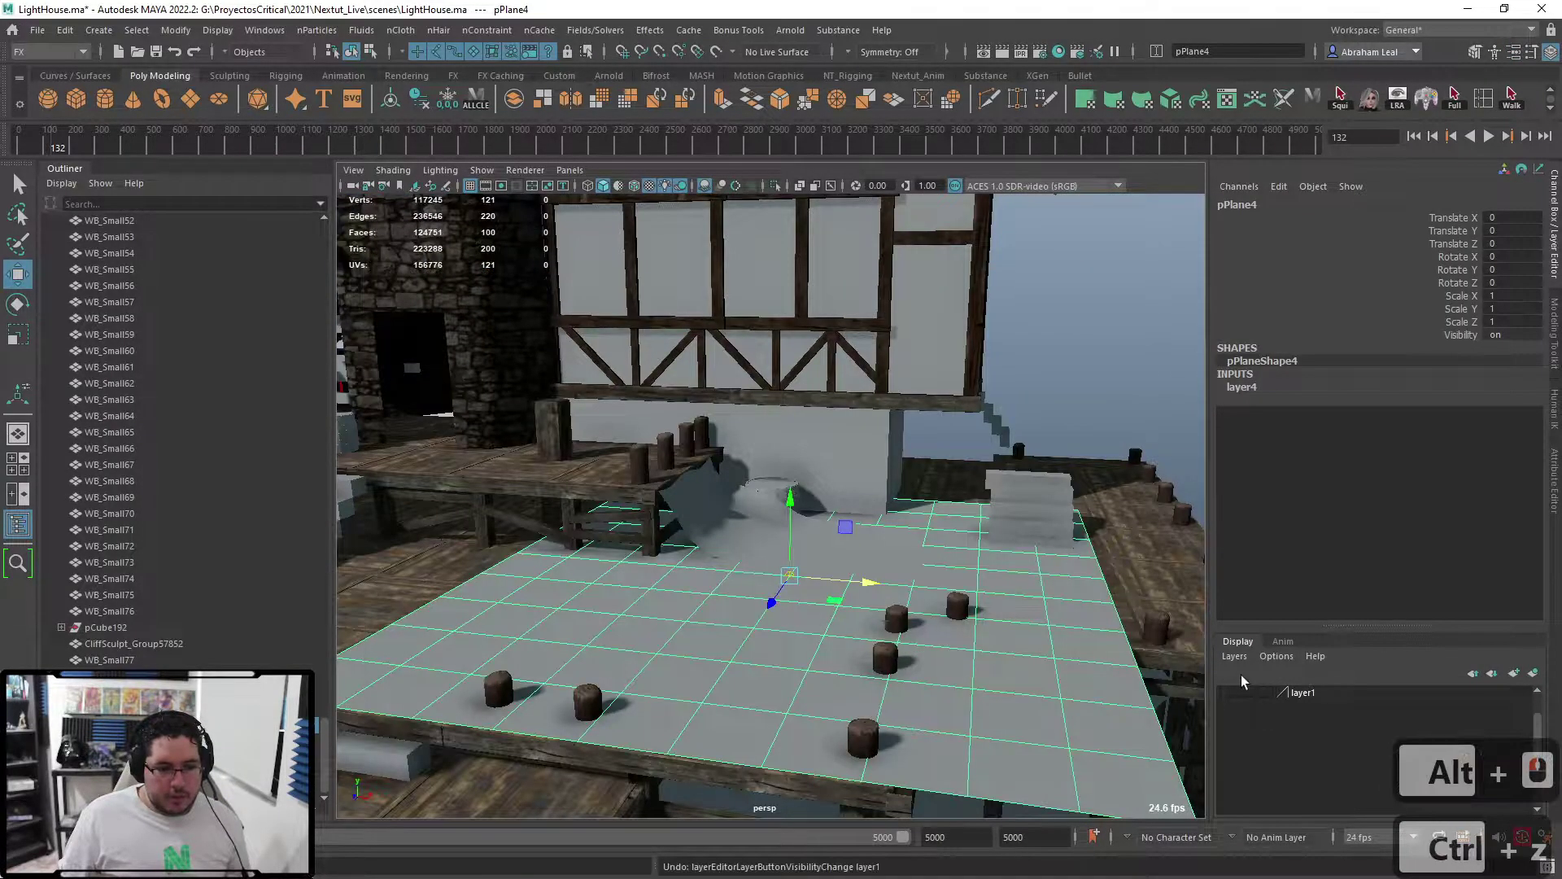
- Hide layer1 and remove the floor plane from under the cloth
{"action": "double_click", "coordinate": [1224, 700]}
{"action": "left_click", "coordinate": [1229, 696]}
{"action": "left_click", "coordinate": [1229, 696]}
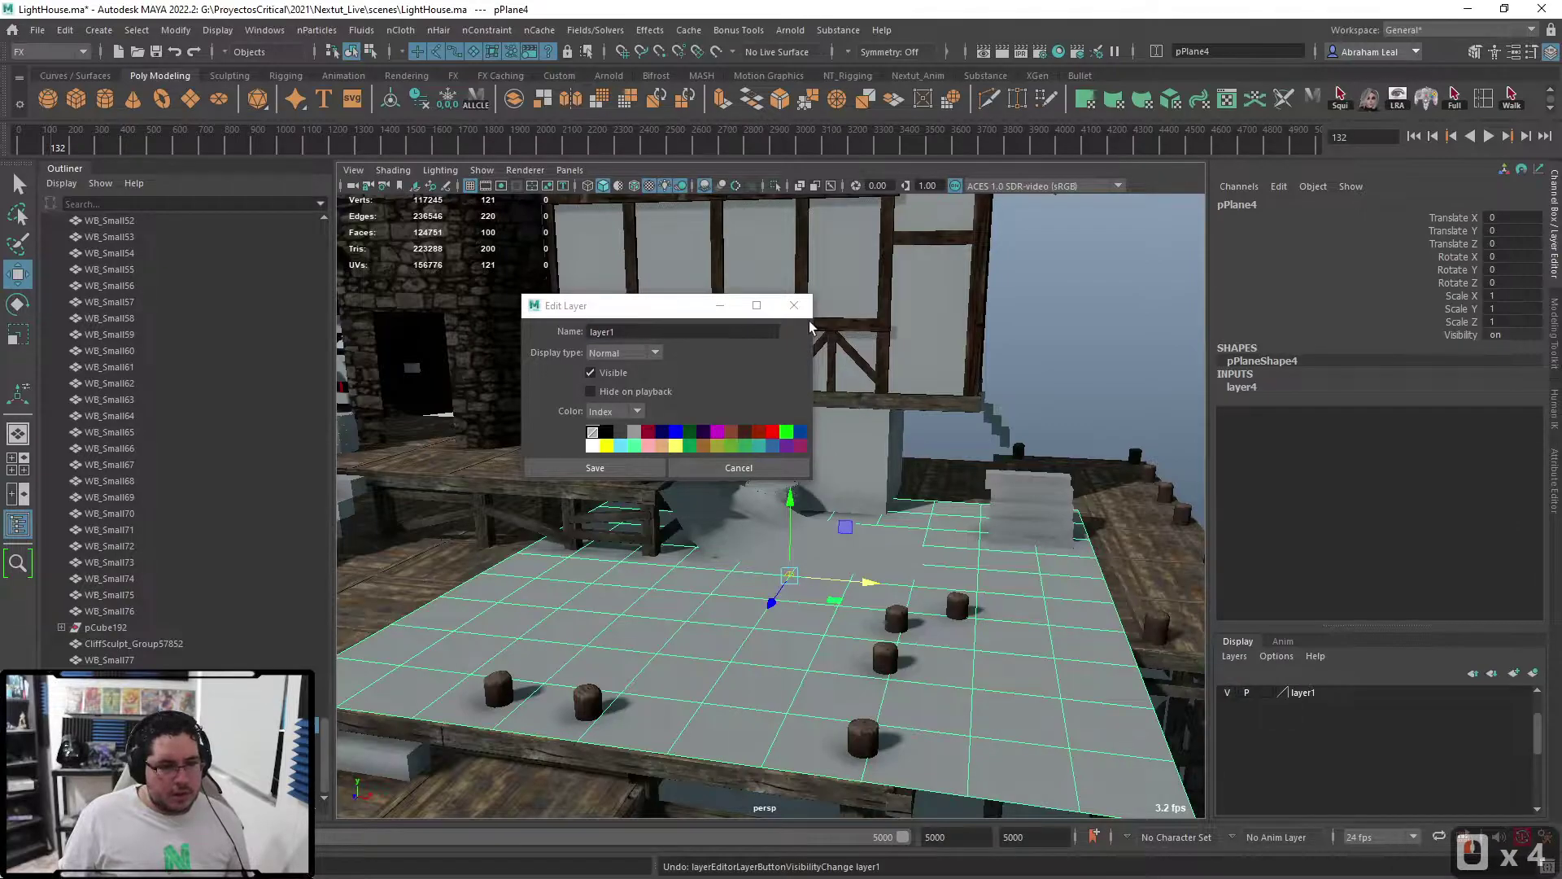
{"action": "left_click", "coordinate": [794, 305]}
{"action": "left_click", "coordinate": [1224, 692]}
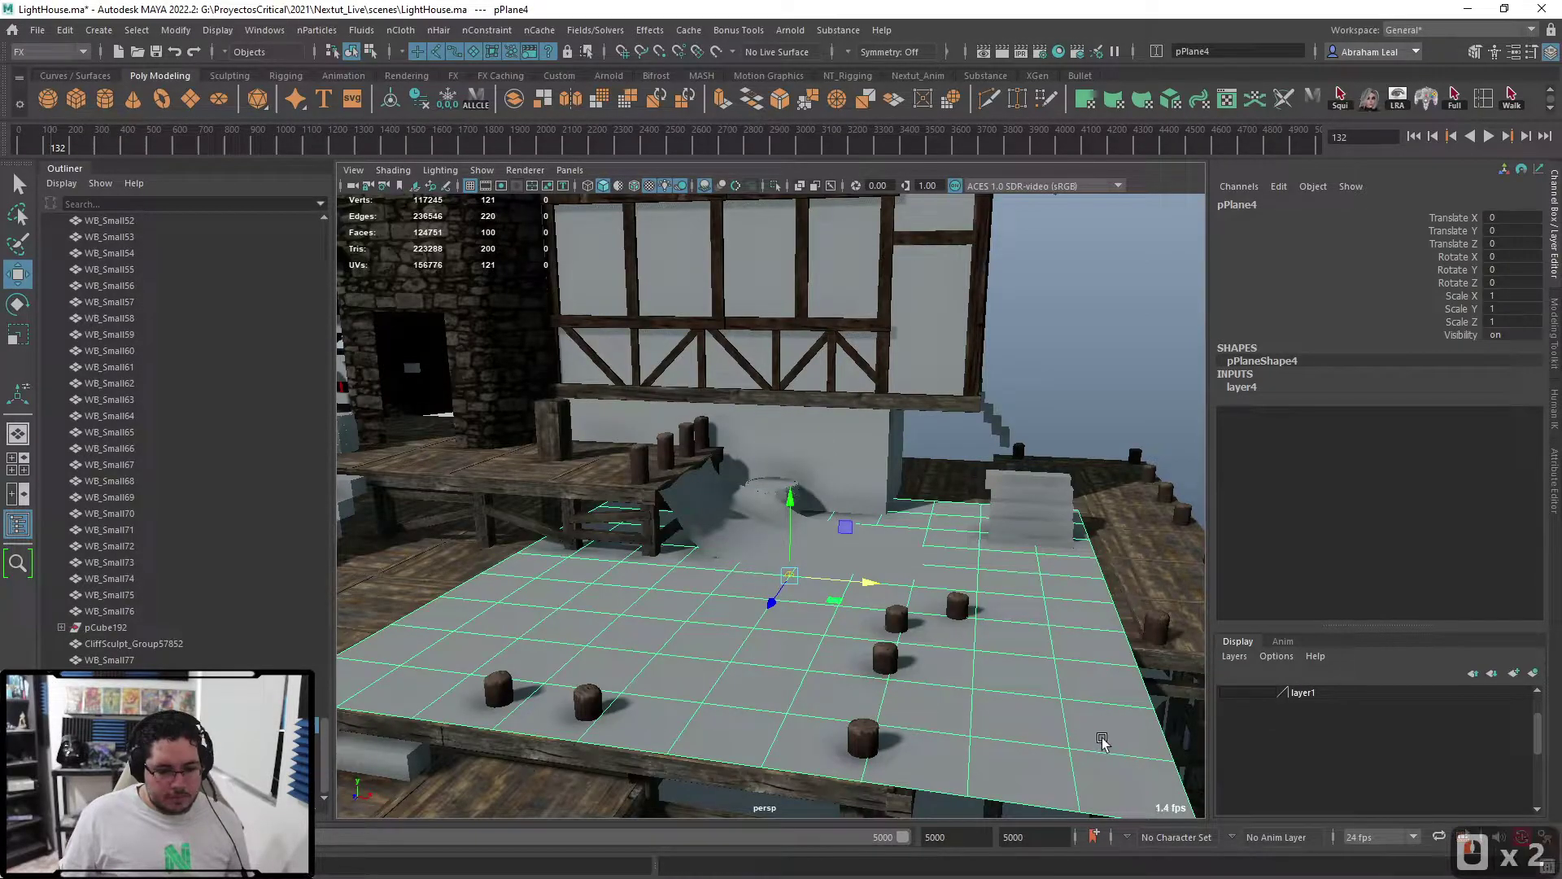
{"action": "left_click", "coordinate": [1103, 742]}
{"action": "right_click_drag", "start_coordinate": [1033, 657], "coordinate": [872, 545], "text": "alt"}
{"action": "left_click_drag", "start_coordinate": [872, 545], "coordinate": [812, 519], "text": "alt"}
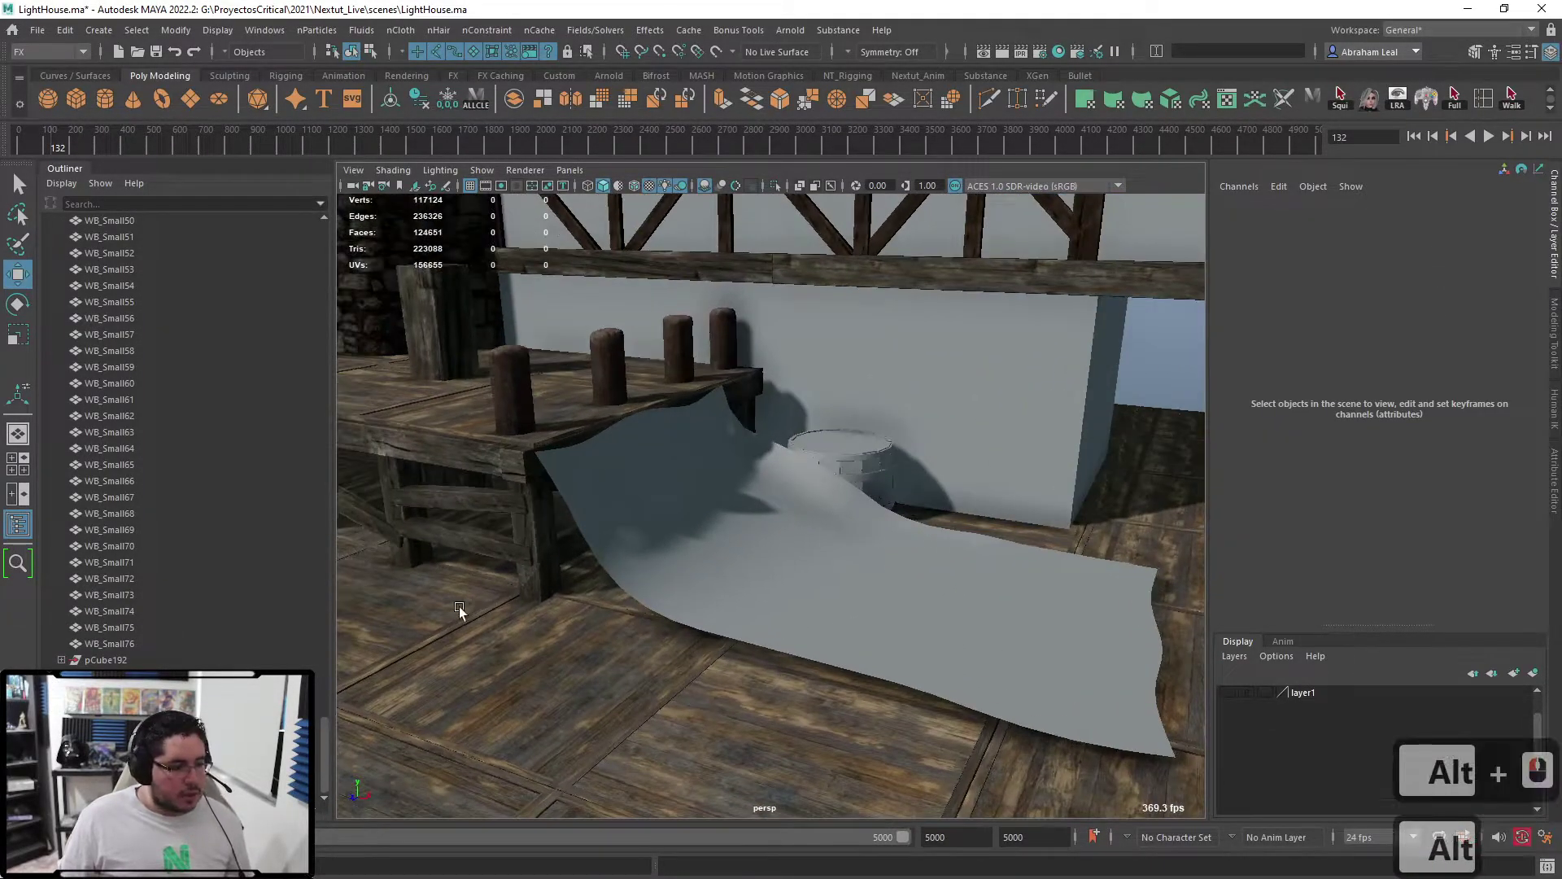
- Delete the leftover nodes near the end of the scene hierarchy
{"action": "left_click", "coordinate": [114, 724]}
{"action": "key", "text": "Delete"}
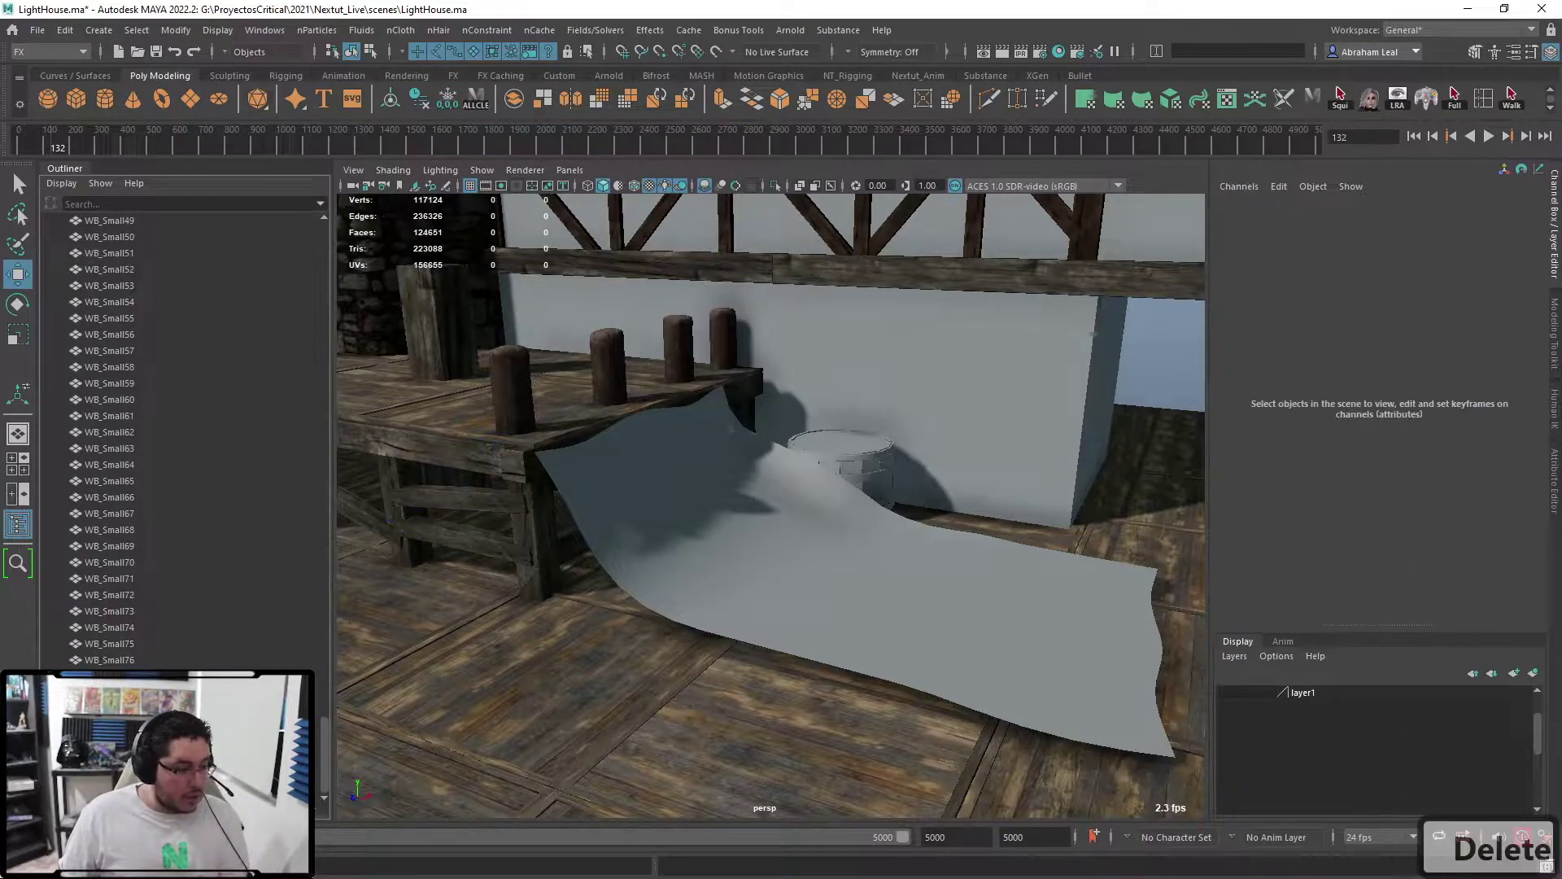
{"action": "scroll", "coordinate": [866, 504], "scroll_direction": "down", "scroll_amount": 4}
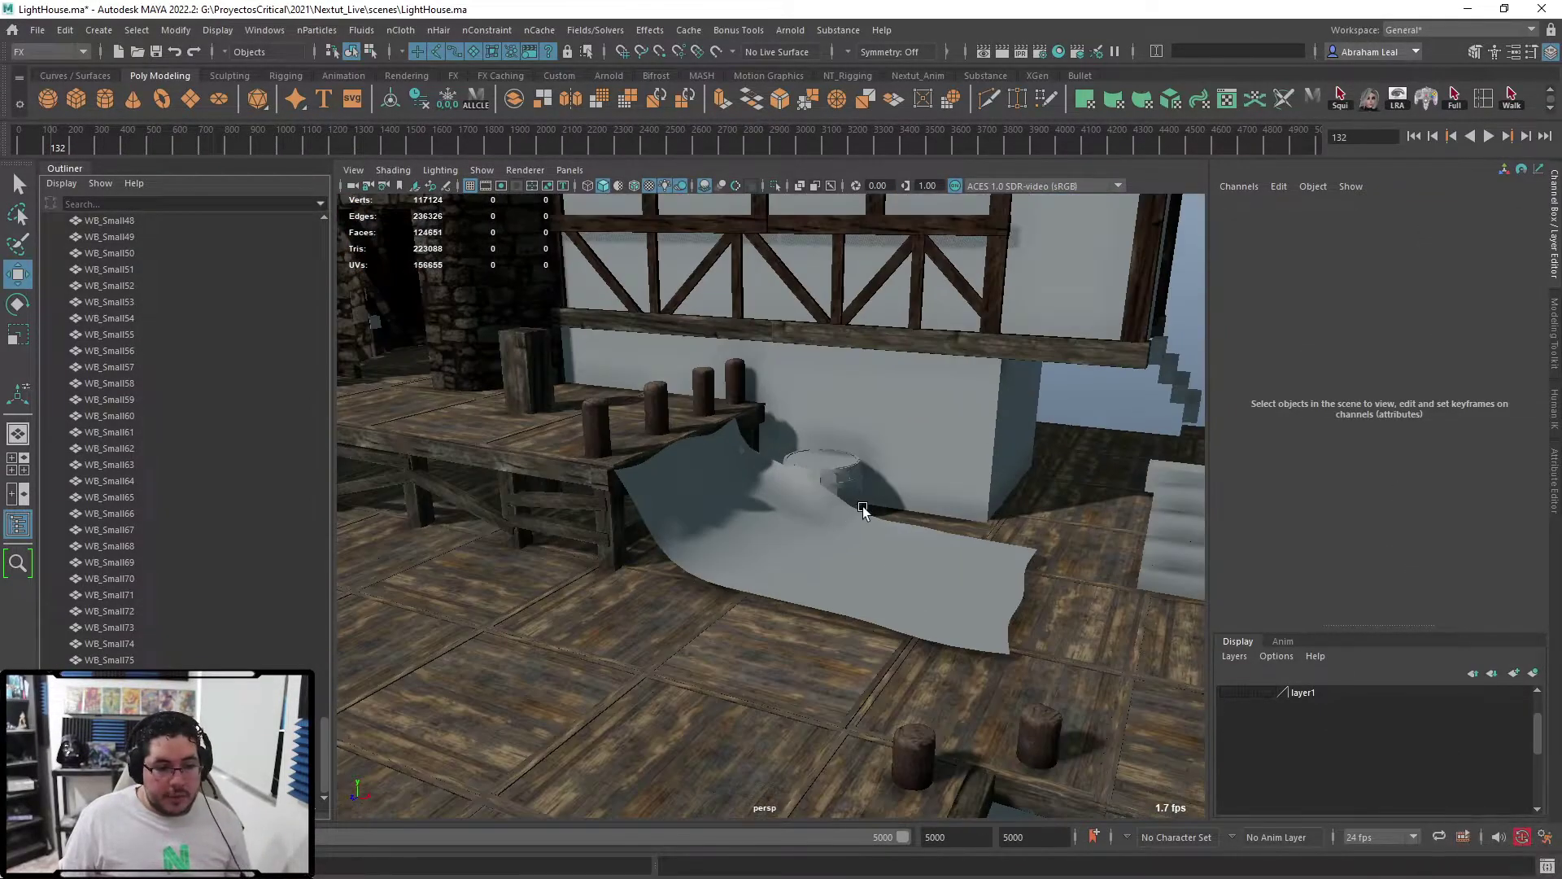
{"action": "left_click_drag", "start_coordinate": [865, 509], "coordinate": [792, 532], "text": "alt"}
{"action": "scroll", "coordinate": [855, 530], "scroll_direction": "up", "scroll_amount": 4}
- Assign a new Lambert material to the draped cloth
{"action": "left_click", "coordinate": [793, 534]}
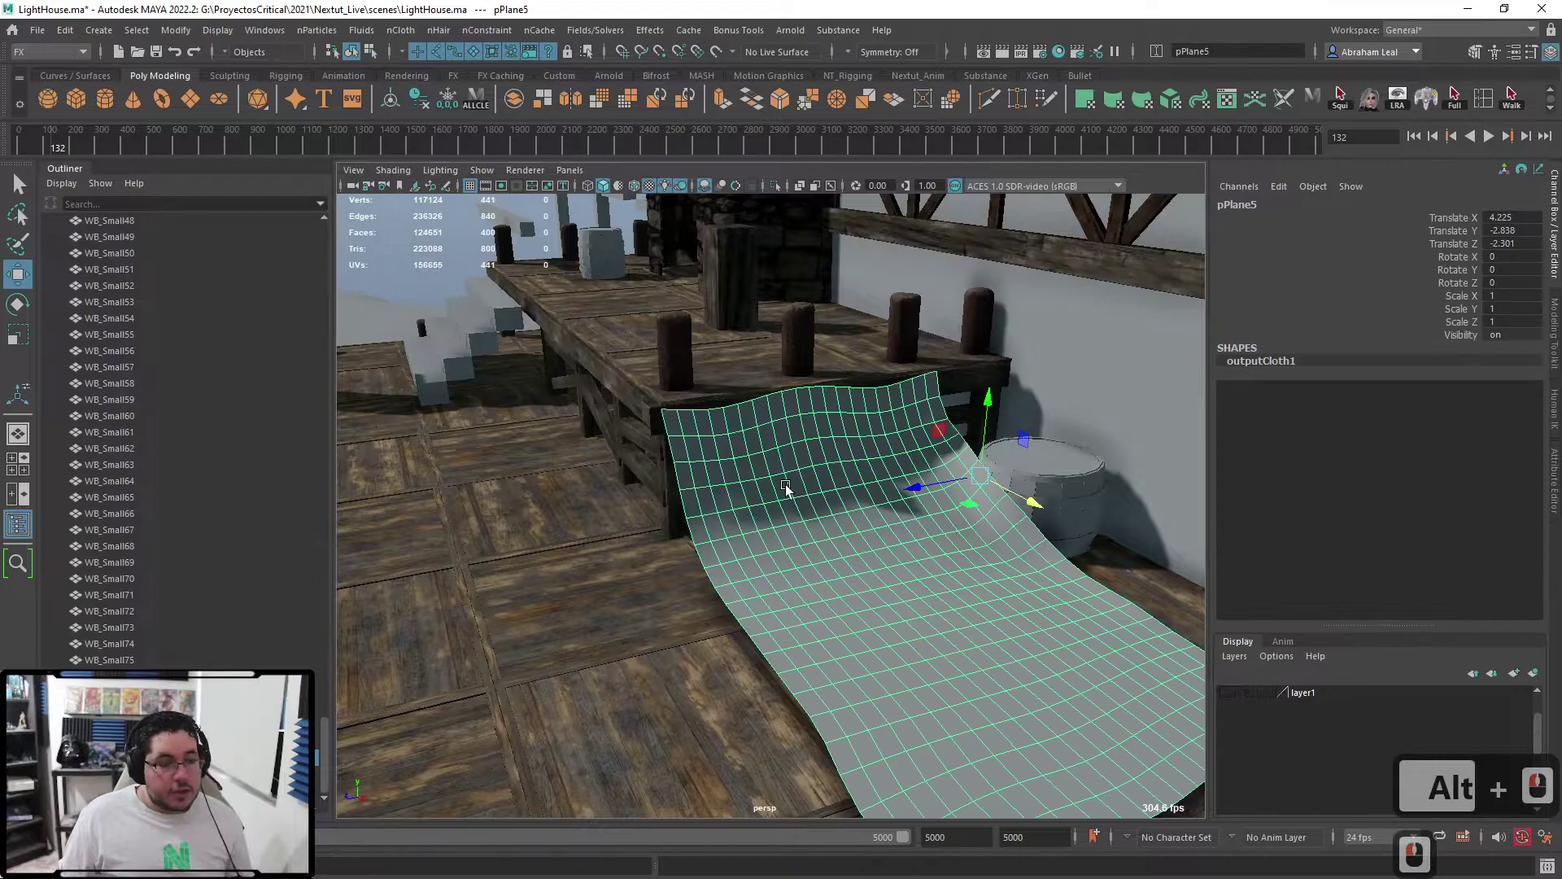
{"action": "right_click", "coordinate": [787, 492]}
{"action": "left_click", "coordinate": [786, 779]}
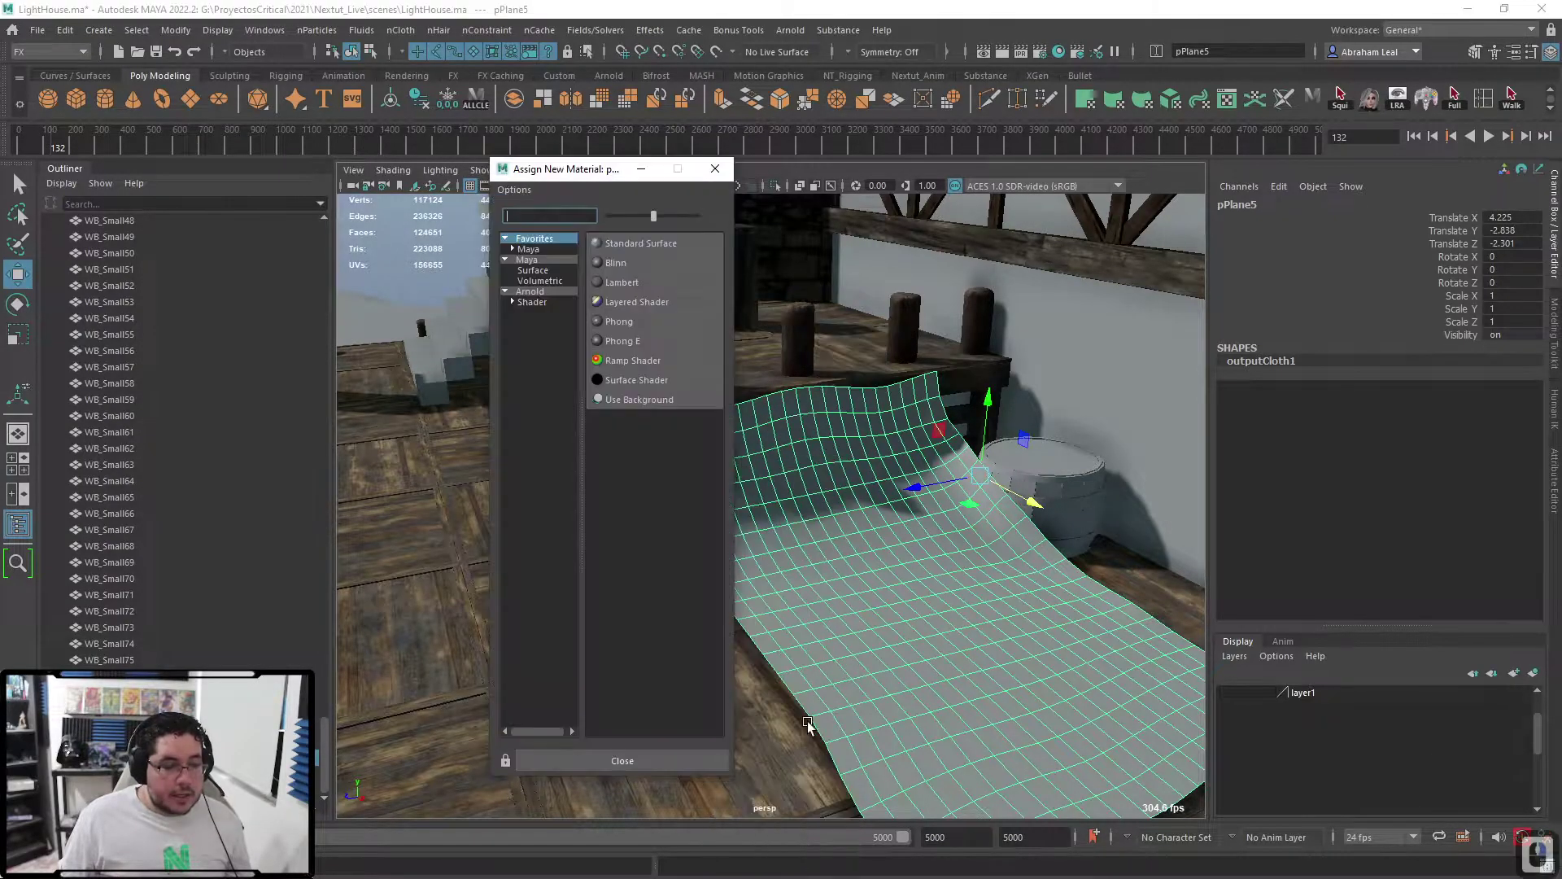
{"action": "left_click", "coordinate": [619, 282]}
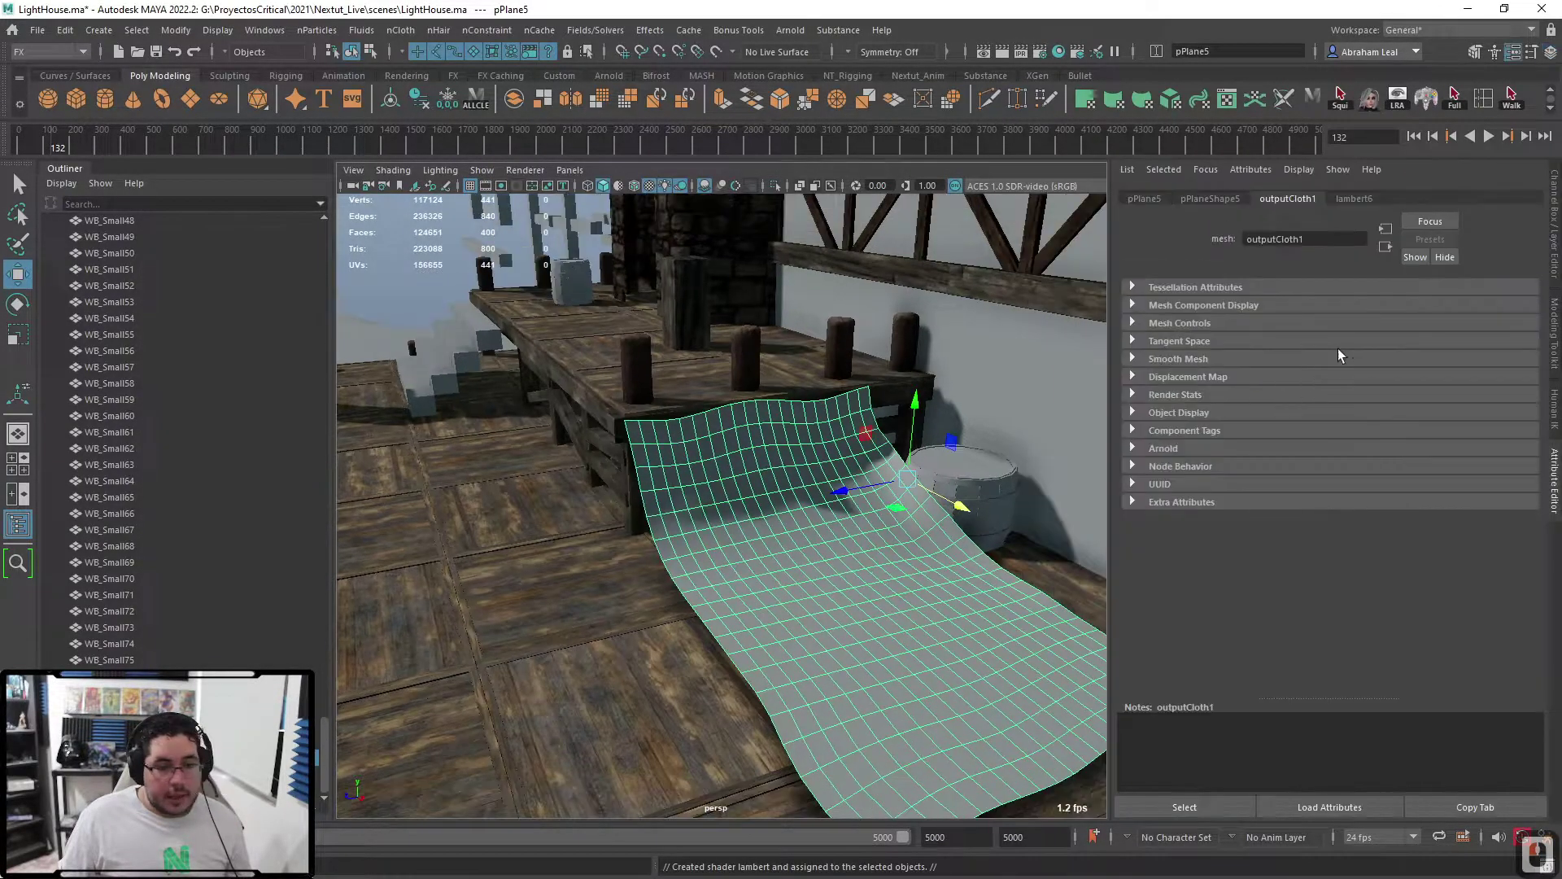
- Connect a File texture to the Color attribute of the cloth's Lambert material
{"action": "left_click", "coordinate": [1372, 203]}
{"action": "left_click", "coordinate": [1520, 381]}
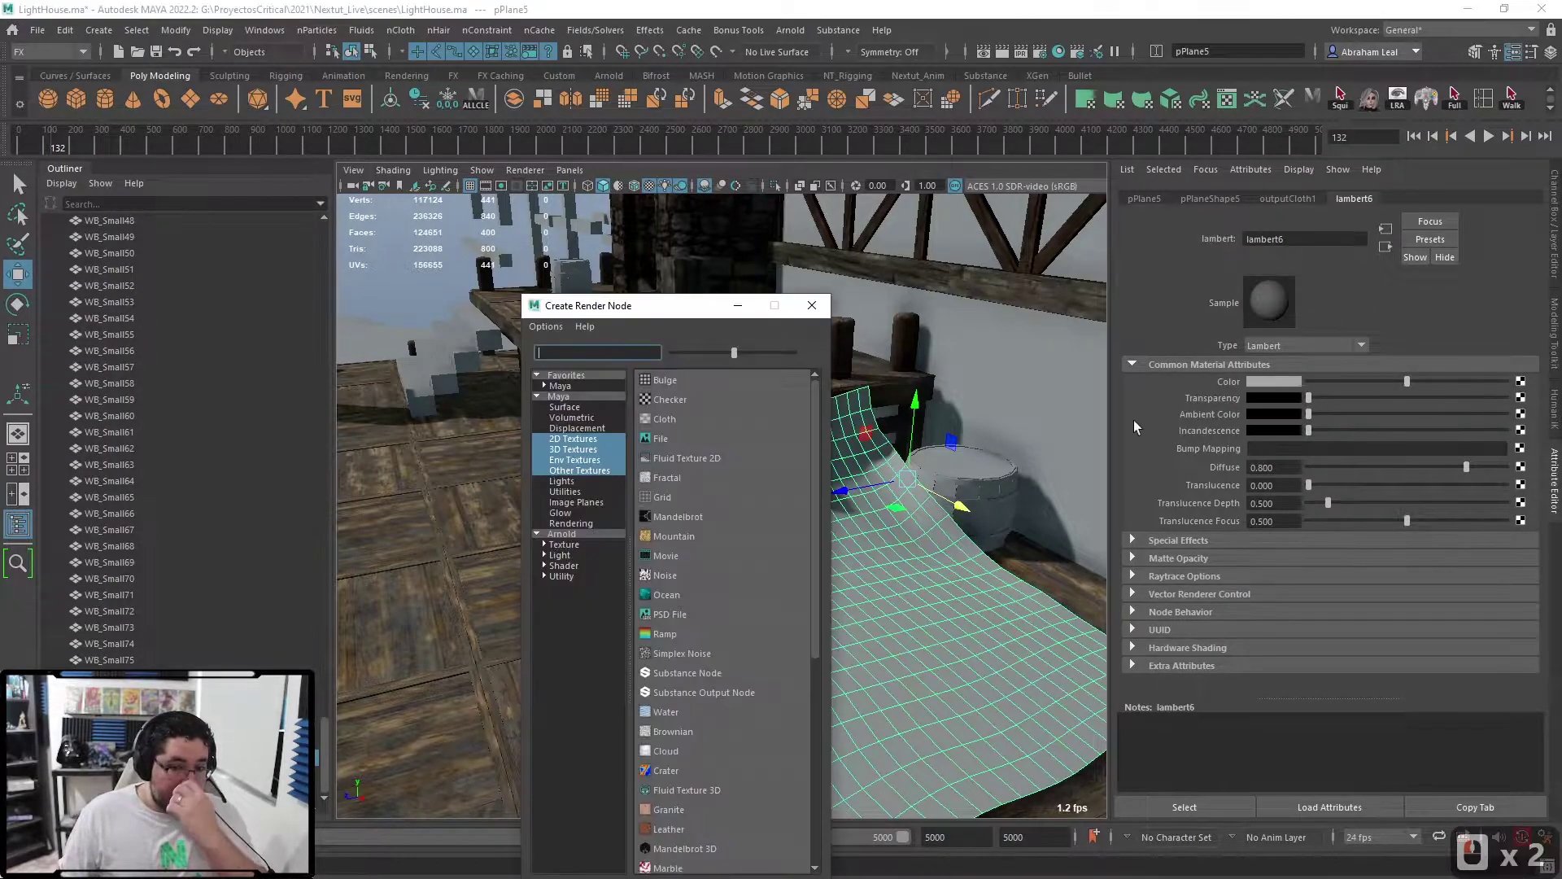
{"action": "left_click", "coordinate": [680, 436]}
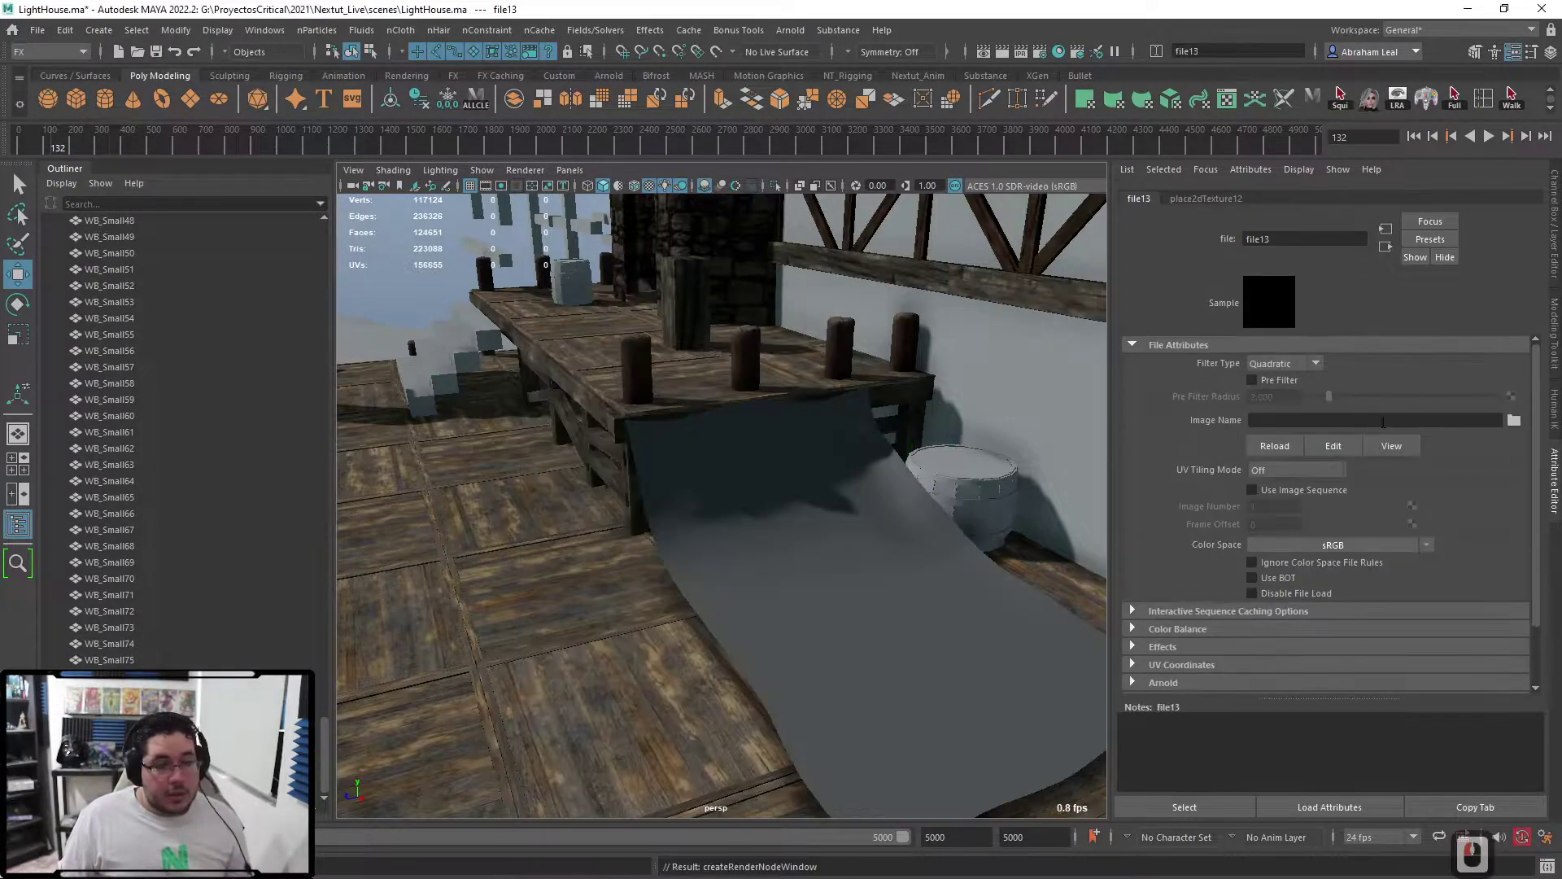
- Load plane_divided_DefaultMaterial_BaseColor.tga from the assets/Lighthouse/Net folder as the texture's image
{"action": "left_click", "coordinate": [1514, 420]}
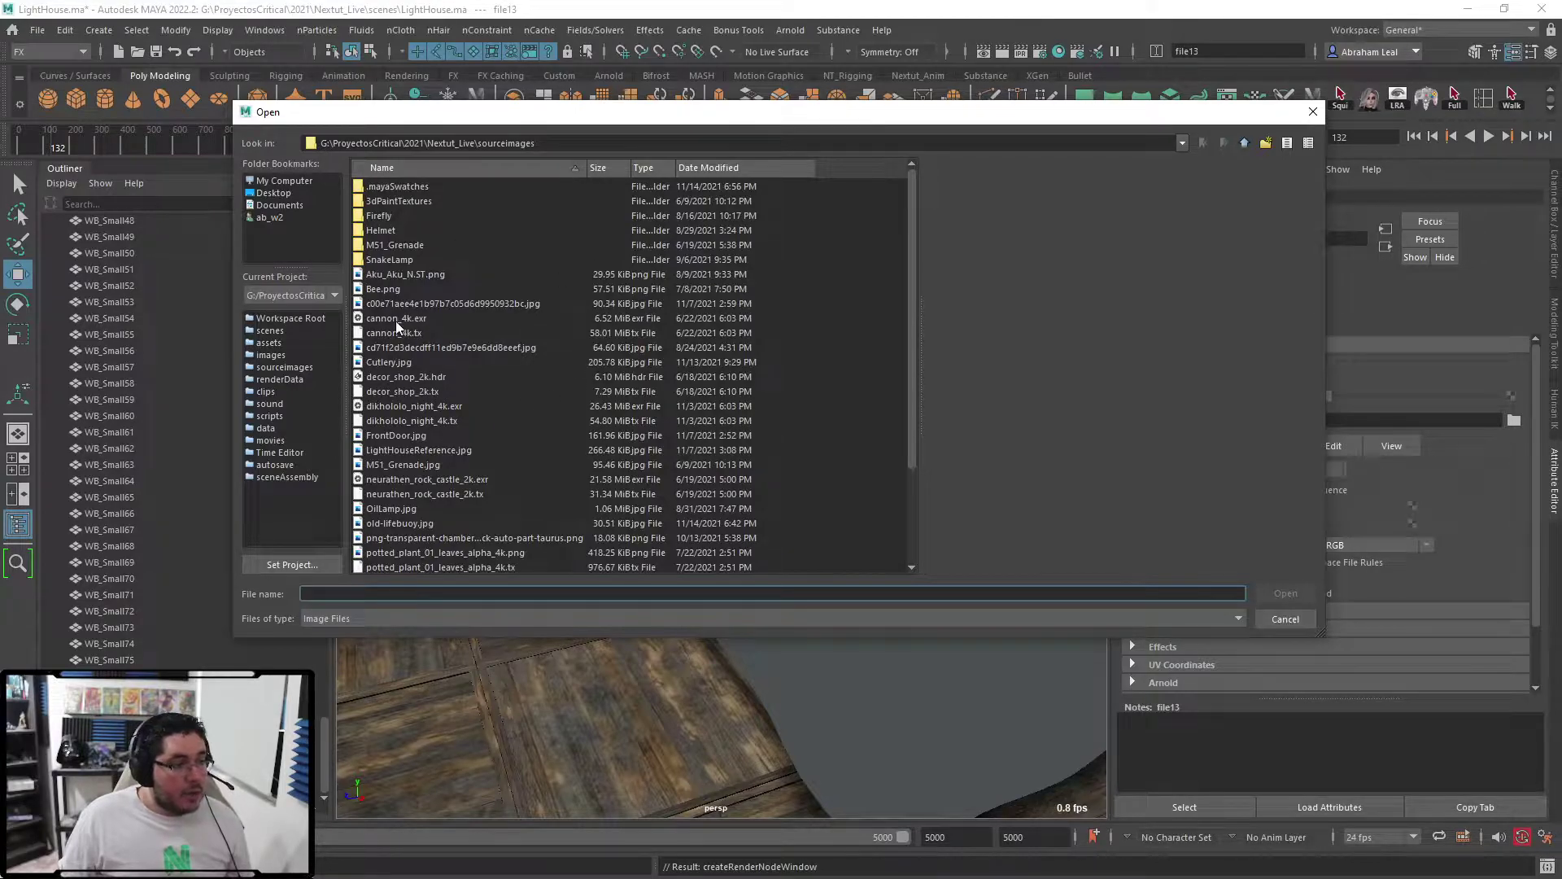
{"action": "left_click", "coordinate": [269, 342]}
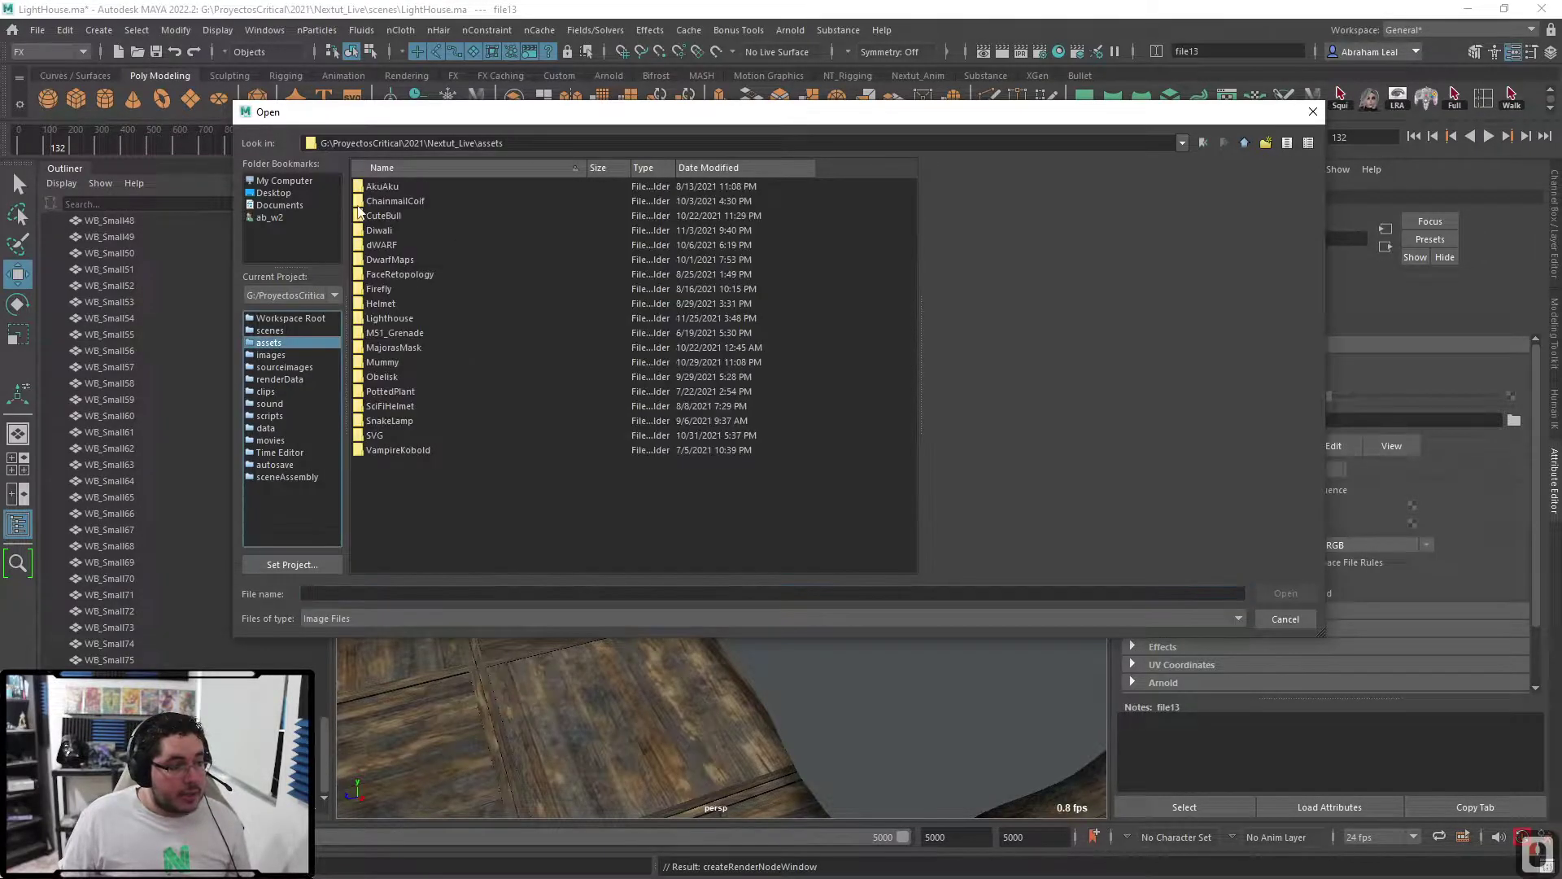
{"action": "double_click", "coordinate": [385, 318]}
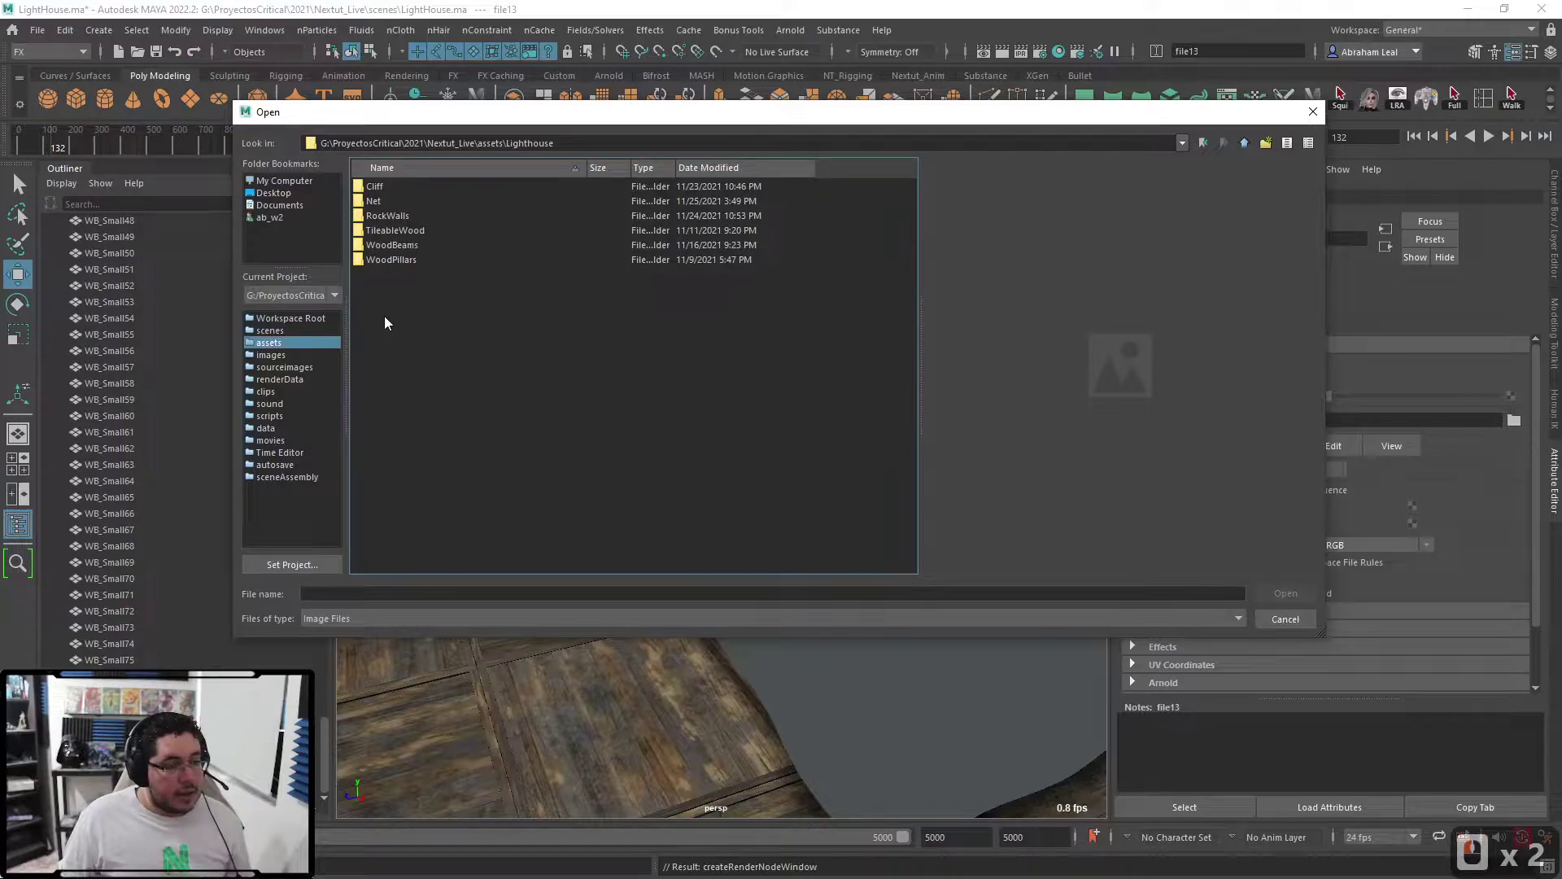
{"action": "double_click", "coordinate": [376, 201]}
{"action": "left_click", "coordinate": [438, 187]}
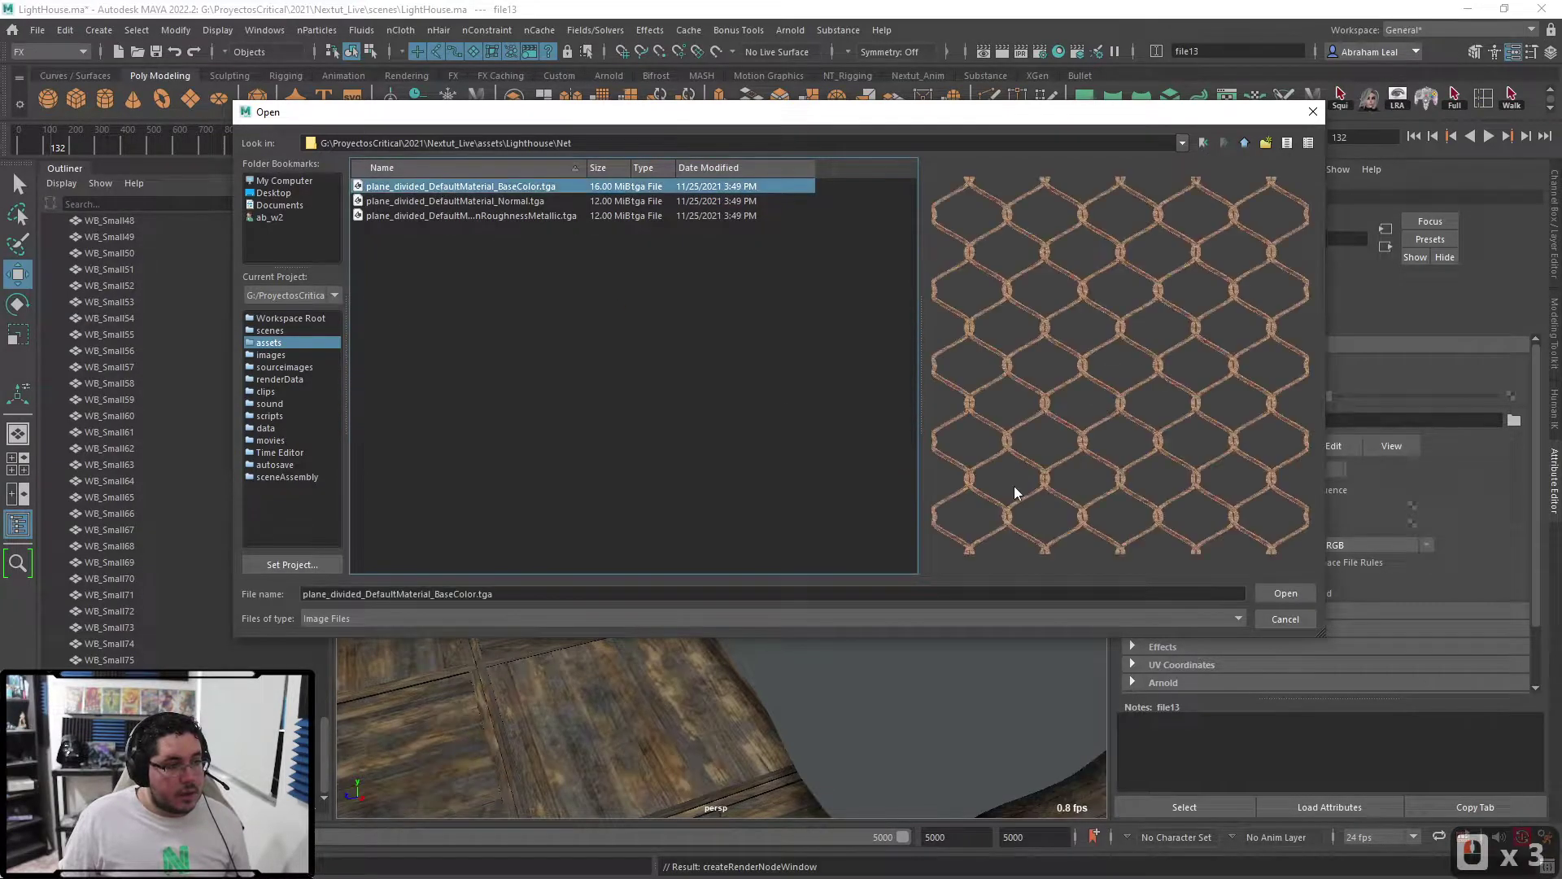
{"action": "left_click", "coordinate": [1273, 590]}
- Set the net texture's Repeat UV to 5 by 5 and check the tiling on the draped mesh
{"action": "left_click_drag", "start_coordinate": [850, 521], "coordinate": [732, 570], "text": "alt"}
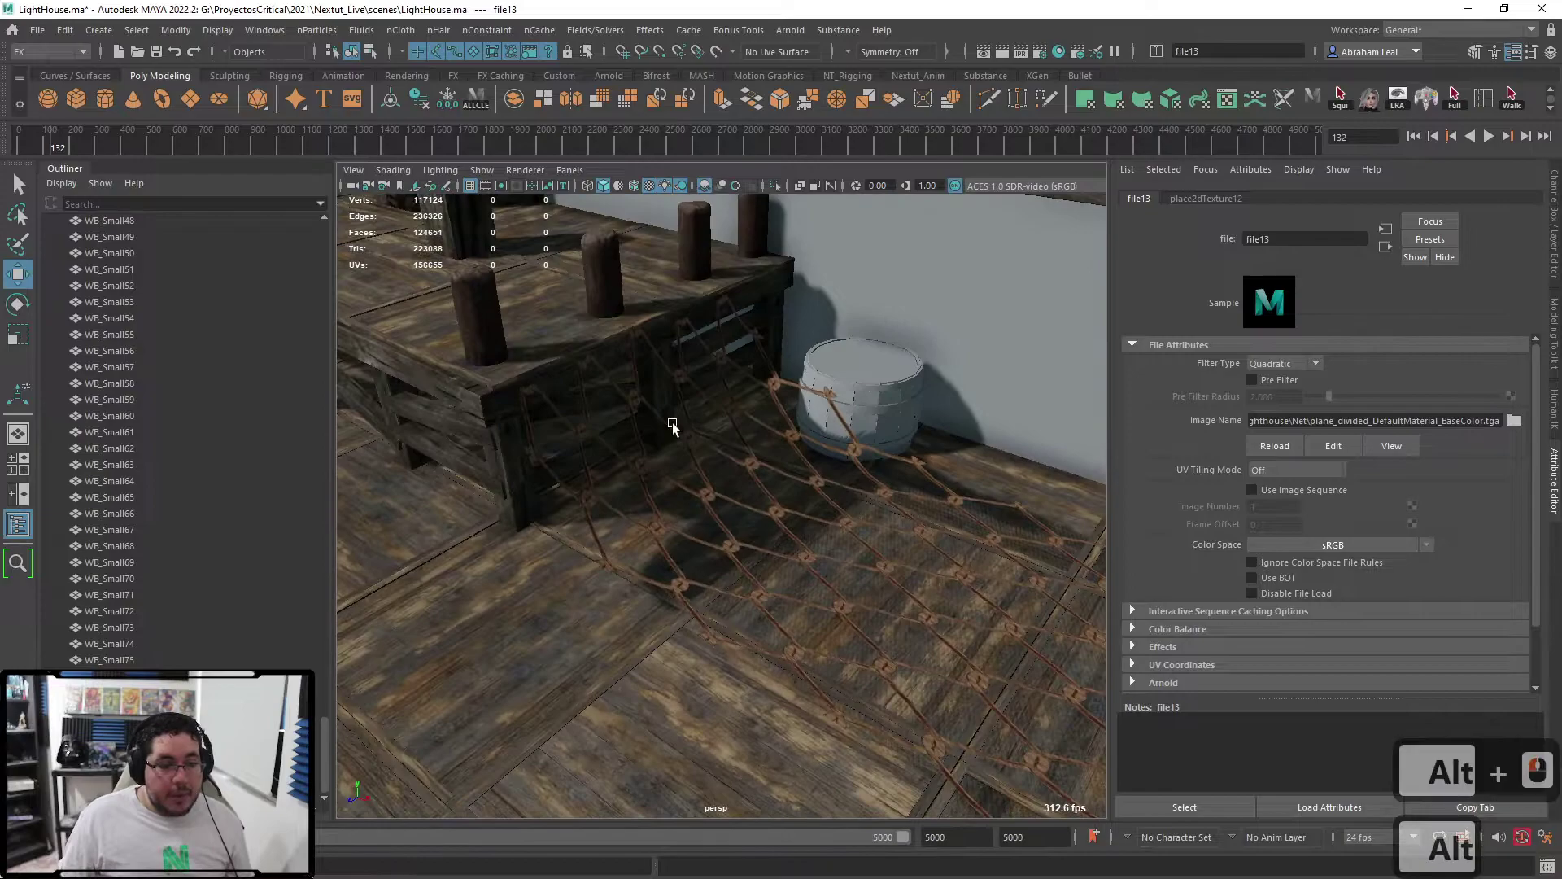
{"action": "right_click_drag", "start_coordinate": [673, 425], "coordinate": [726, 502], "text": "alt"}
{"action": "left_click_drag", "start_coordinate": [726, 501], "coordinate": [373, 436], "text": "alt"}
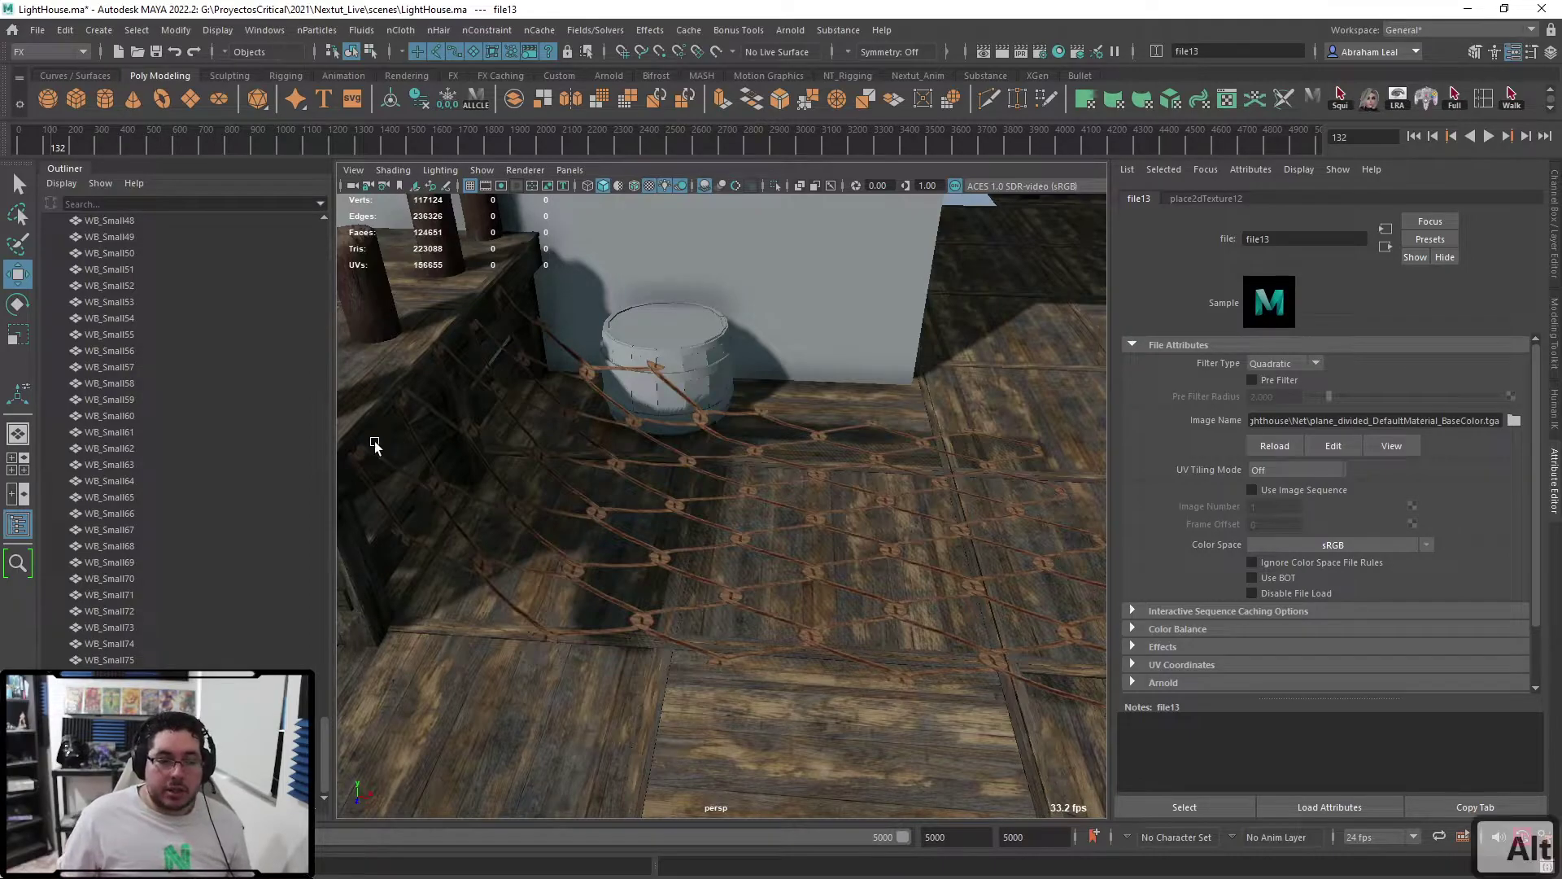
{"action": "left_click_drag", "start_coordinate": [689, 492], "coordinate": [887, 496], "text": "alt"}
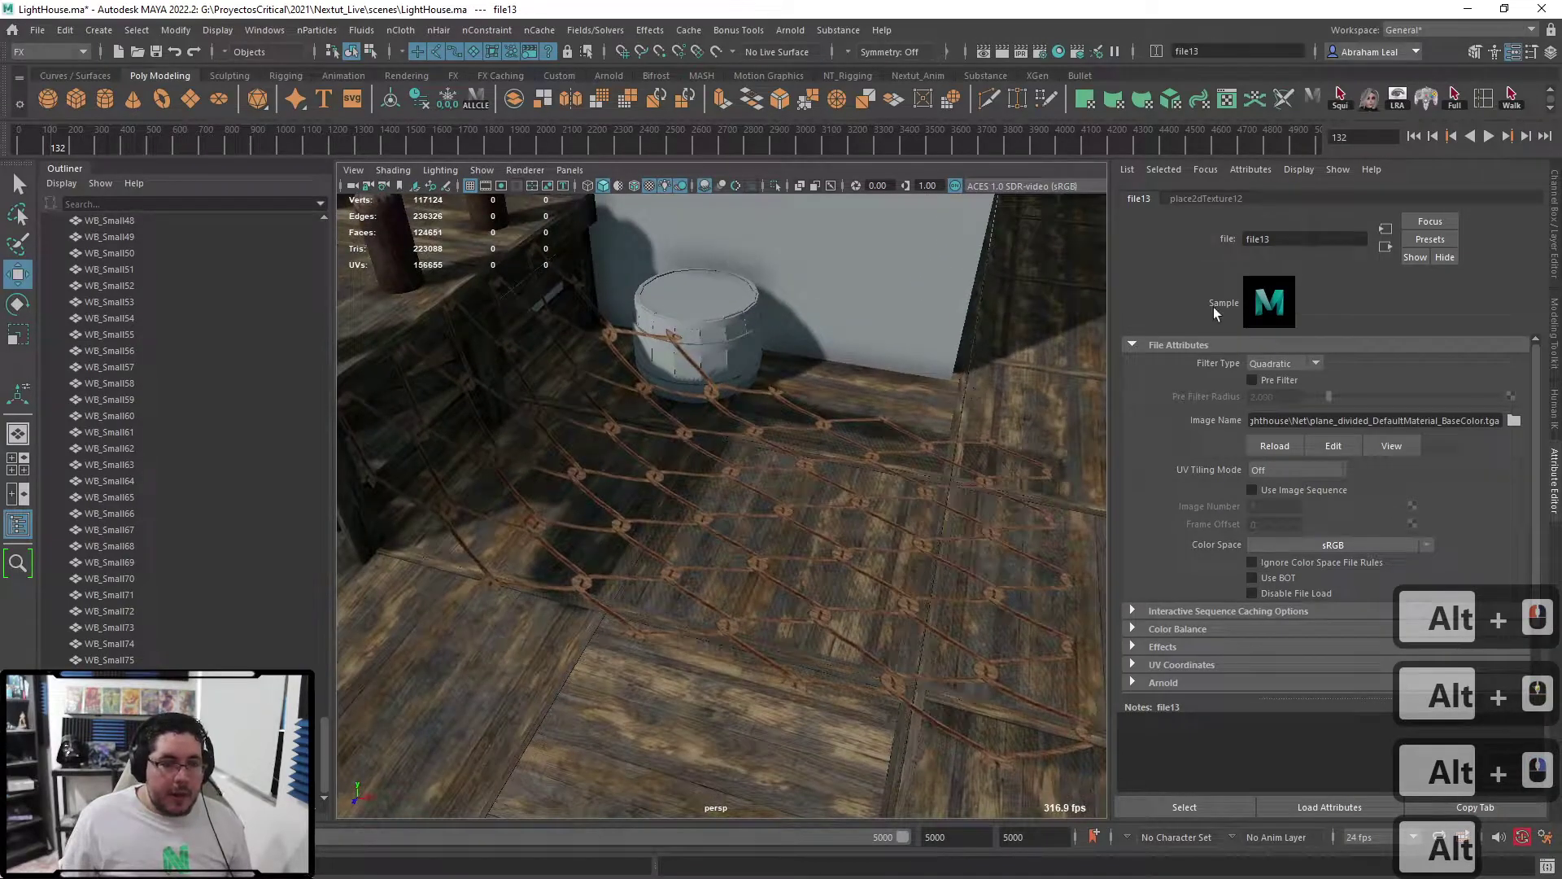
{"action": "left_click", "coordinate": [1229, 198]}
{"action": "left_click", "coordinate": [1263, 487]}
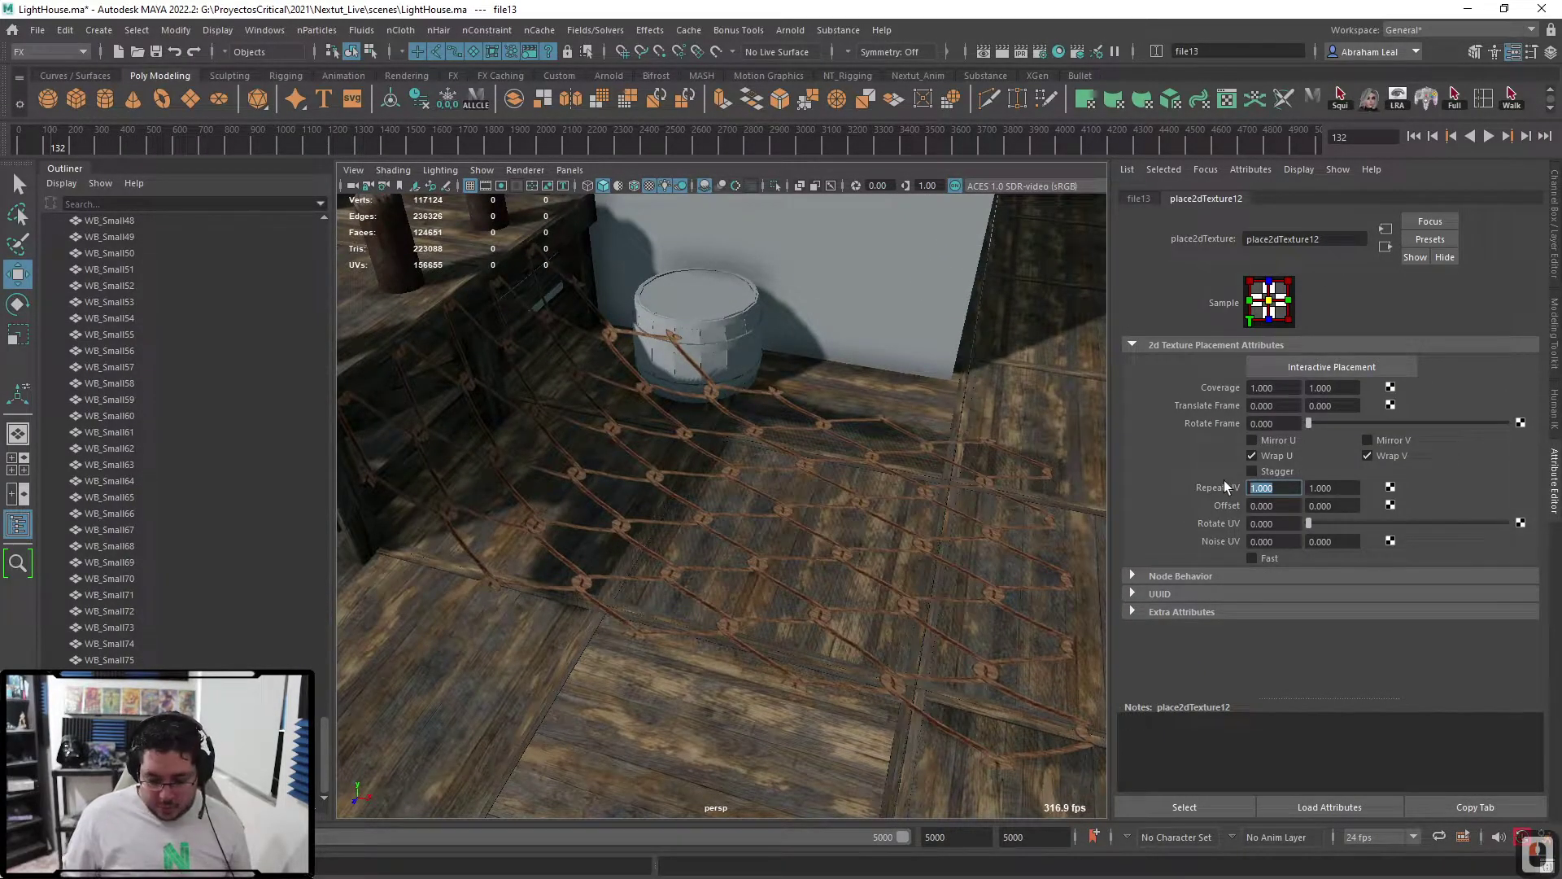
{"action": "type", "text": "5"}
{"action": "key", "text": "Tab"}
{"action": "type", "text": "5"}
{"action": "left_click_drag", "start_coordinate": [1071, 492], "coordinate": [694, 543], "text": "alt"}
{"action": "left_click", "coordinate": [876, 559]}
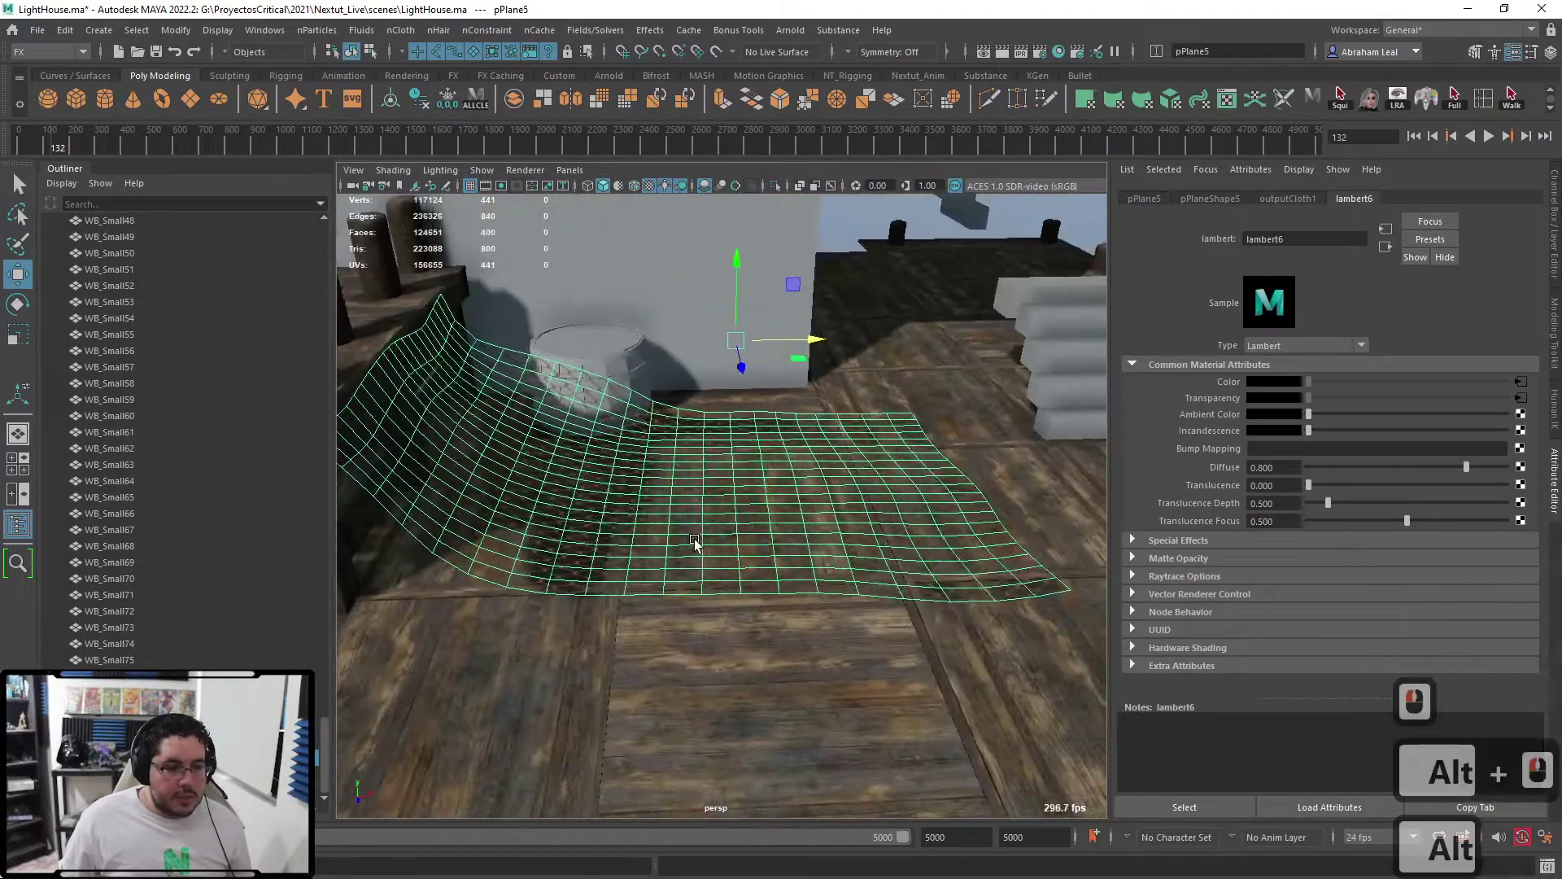
{"action": "right_click_drag", "start_coordinate": [695, 540], "coordinate": [889, 485], "text": "alt"}
{"action": "left_click", "coordinate": [1025, 362]}
- Select the loop of outer border edges around the draped net mesh
{"action": "left_click_drag", "start_coordinate": [1025, 361], "coordinate": [871, 545], "text": "alt"}
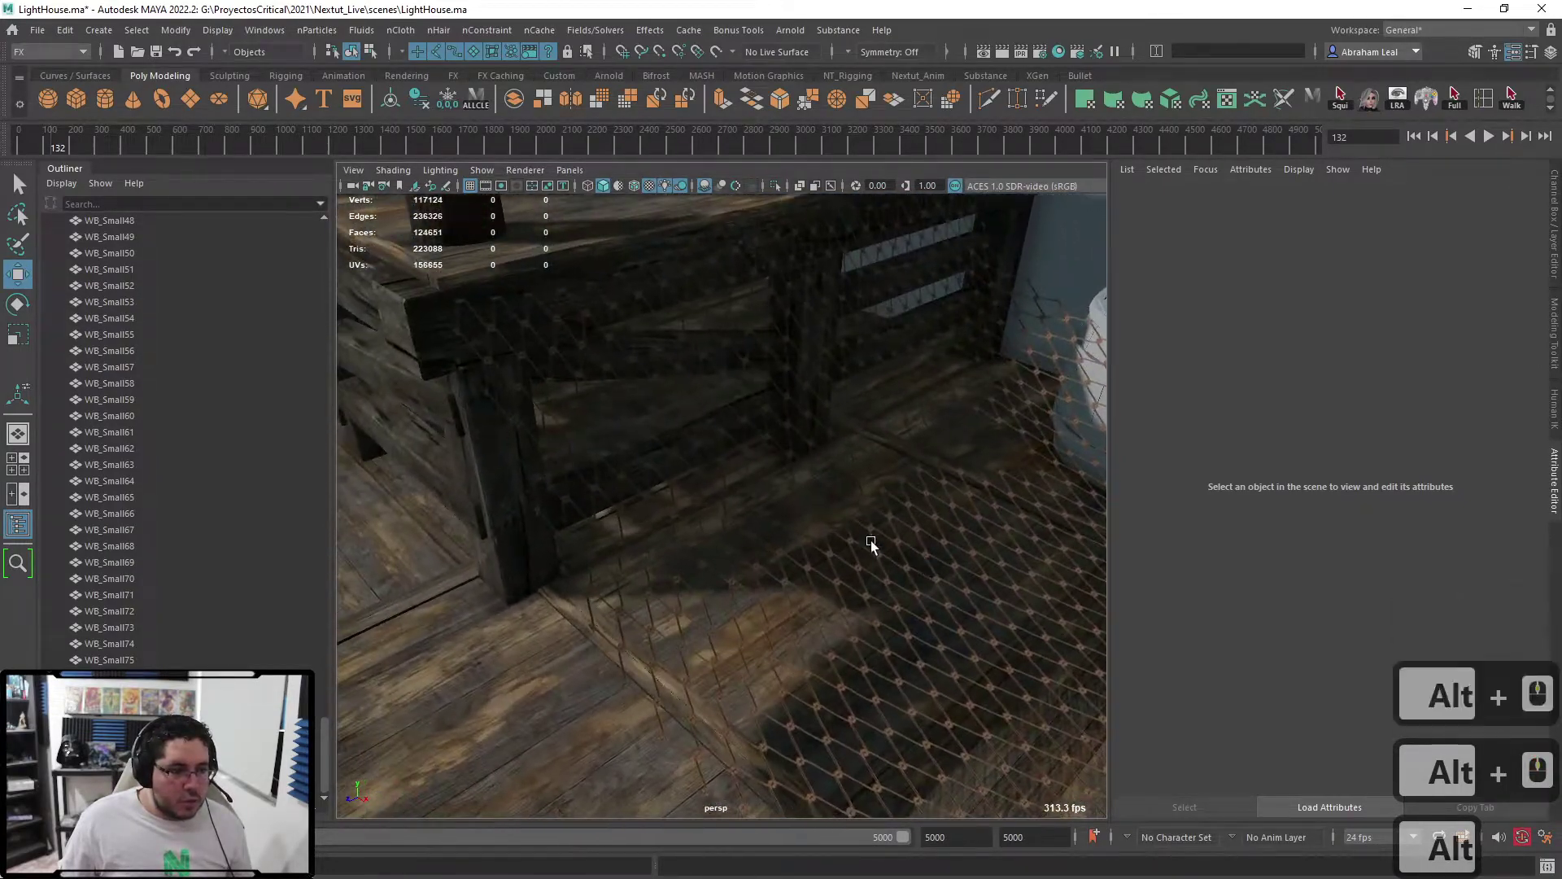
{"action": "left_click", "coordinate": [593, 464]}
{"action": "right_click_drag", "start_coordinate": [594, 463], "coordinate": [579, 307]}
{"action": "double_click", "coordinate": [583, 289]}
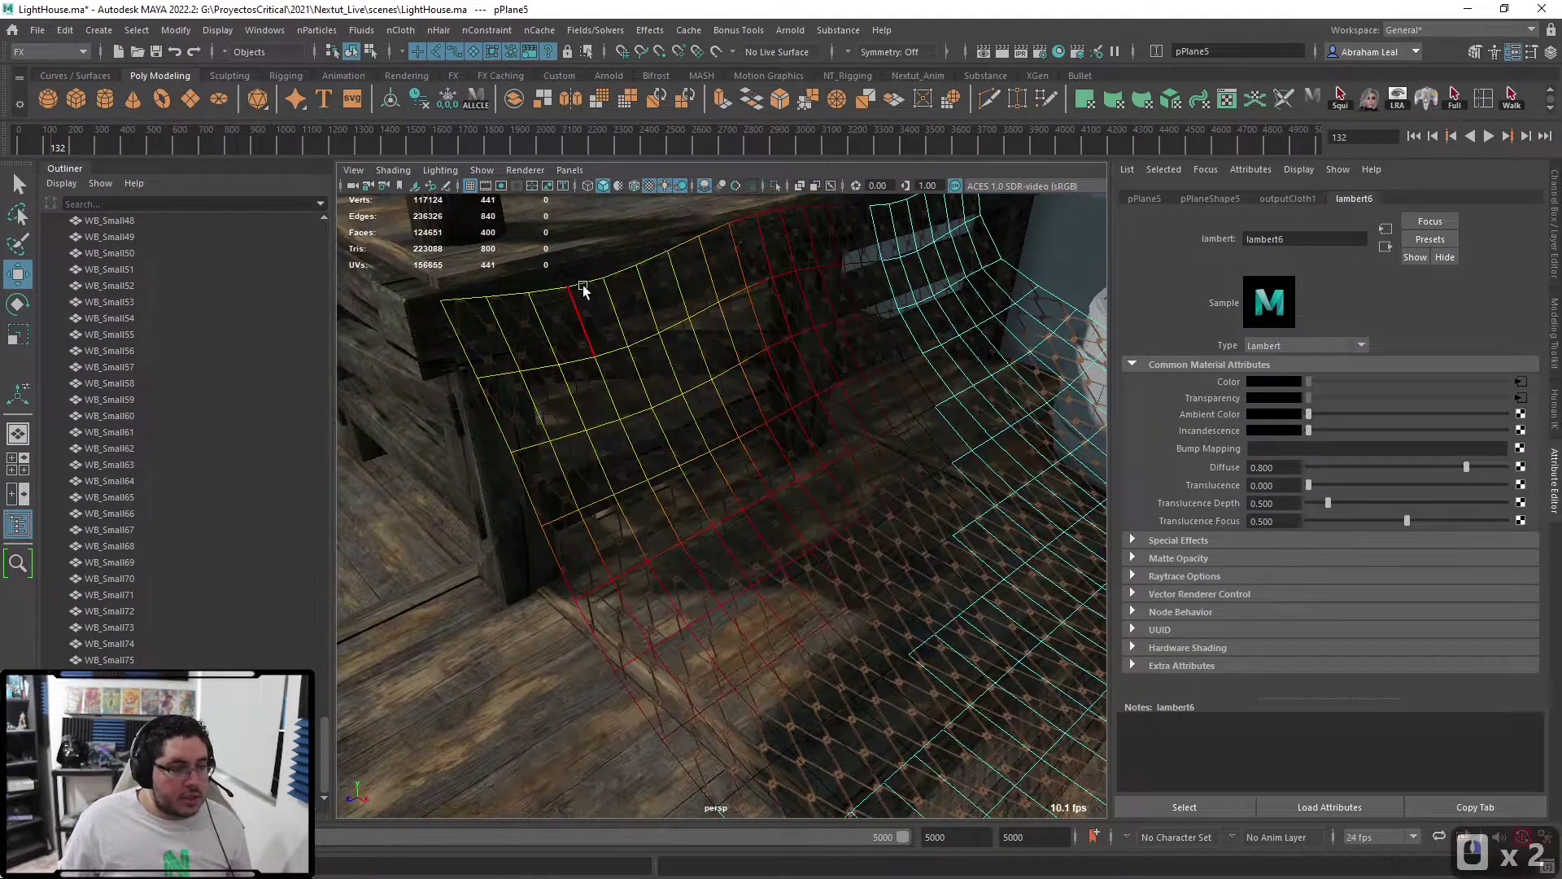
{"action": "double_click", "coordinate": [463, 335]}
{"action": "left_click", "coordinate": [548, 365]}
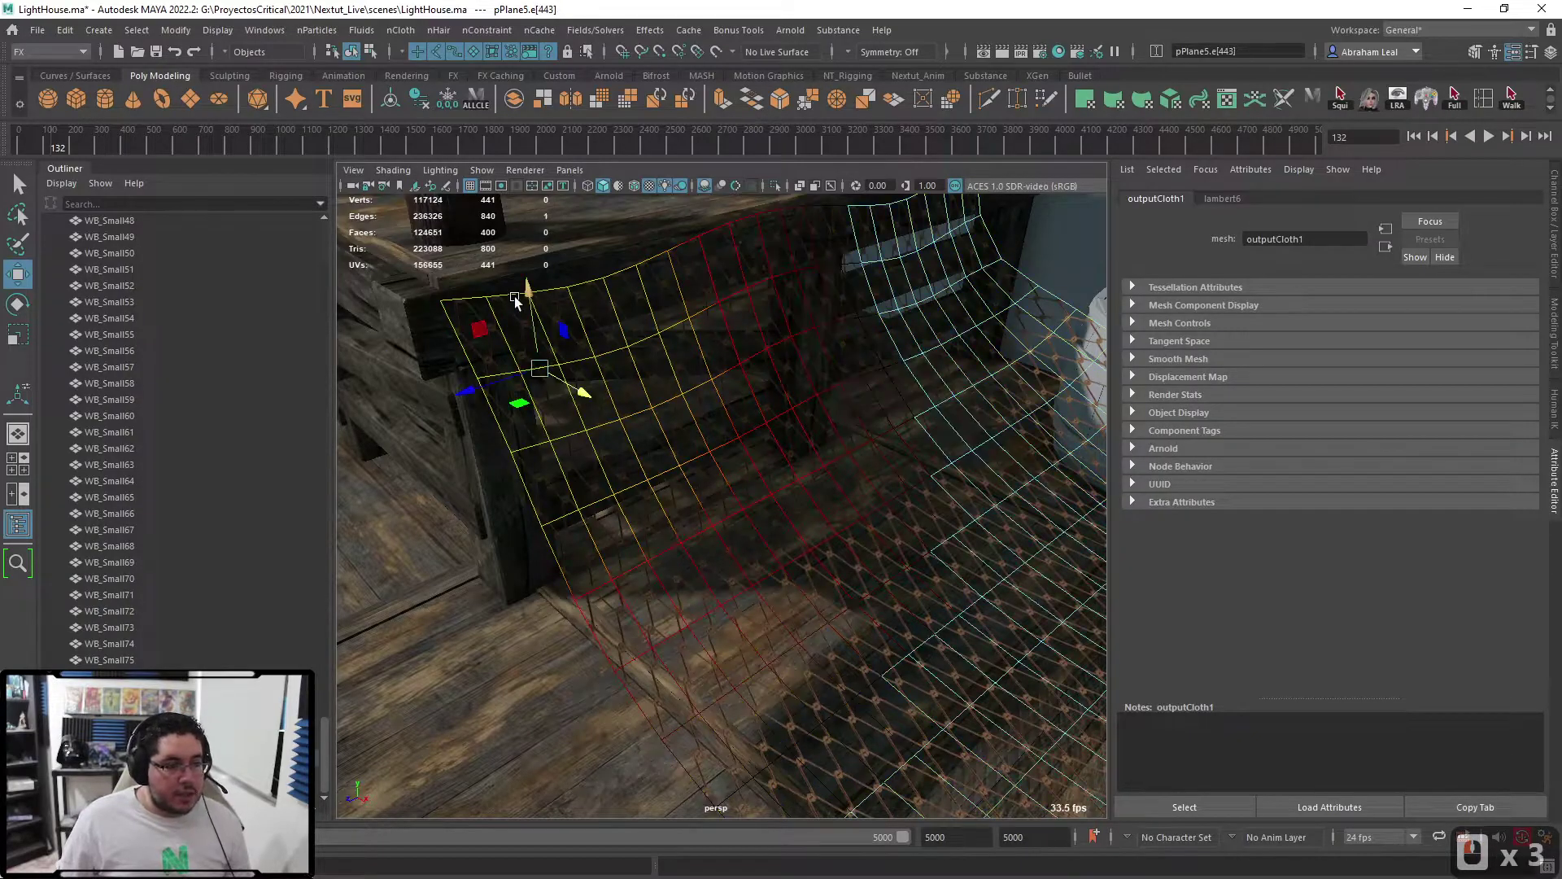
{"action": "key", "text": "q"}
{"action": "double_click", "coordinate": [486, 349]}
- Turn off soft selection, keeping the net's border edges selected in edge mode
{"action": "key", "text": "n"}
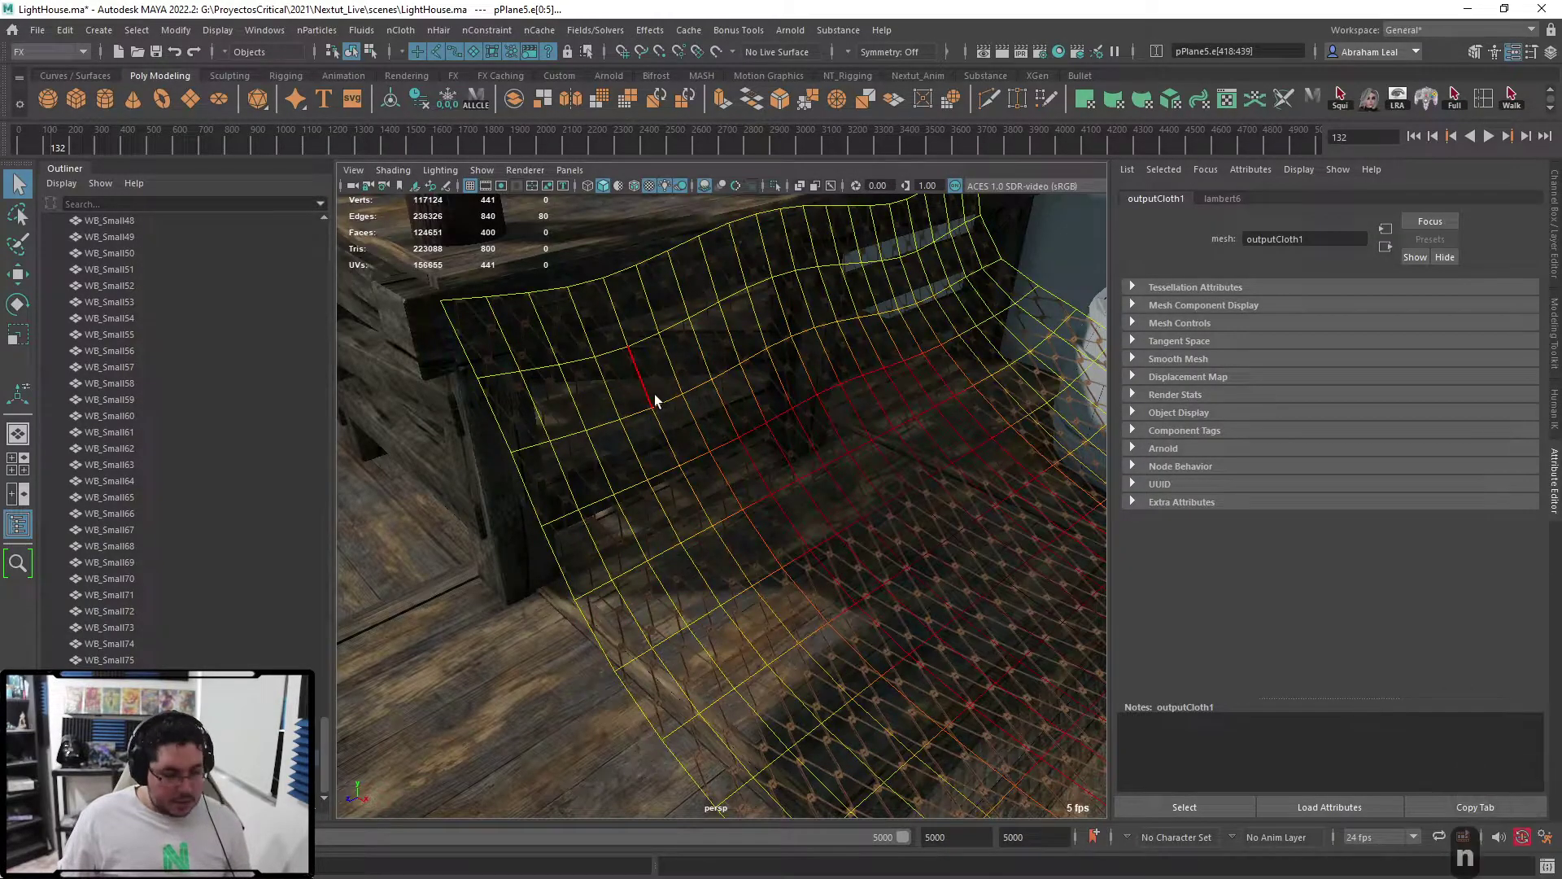
{"action": "key", "text": "b"}
{"action": "left_click", "coordinate": [344, 575]}
{"action": "left_click", "coordinate": [653, 399]}
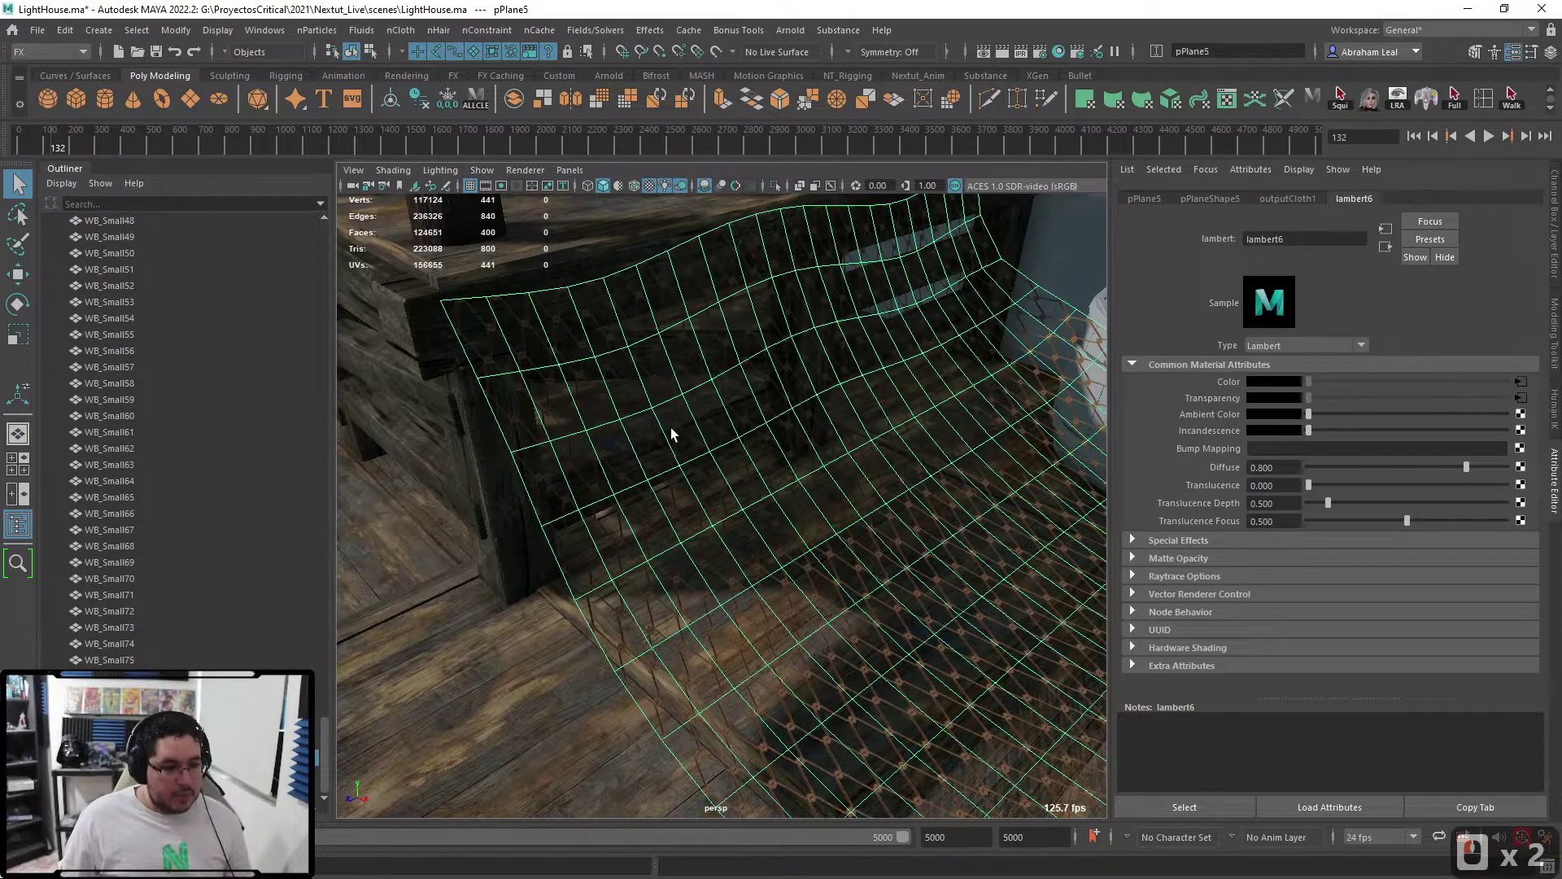
{"action": "right_click_drag", "start_coordinate": [671, 427], "coordinate": [623, 304]}
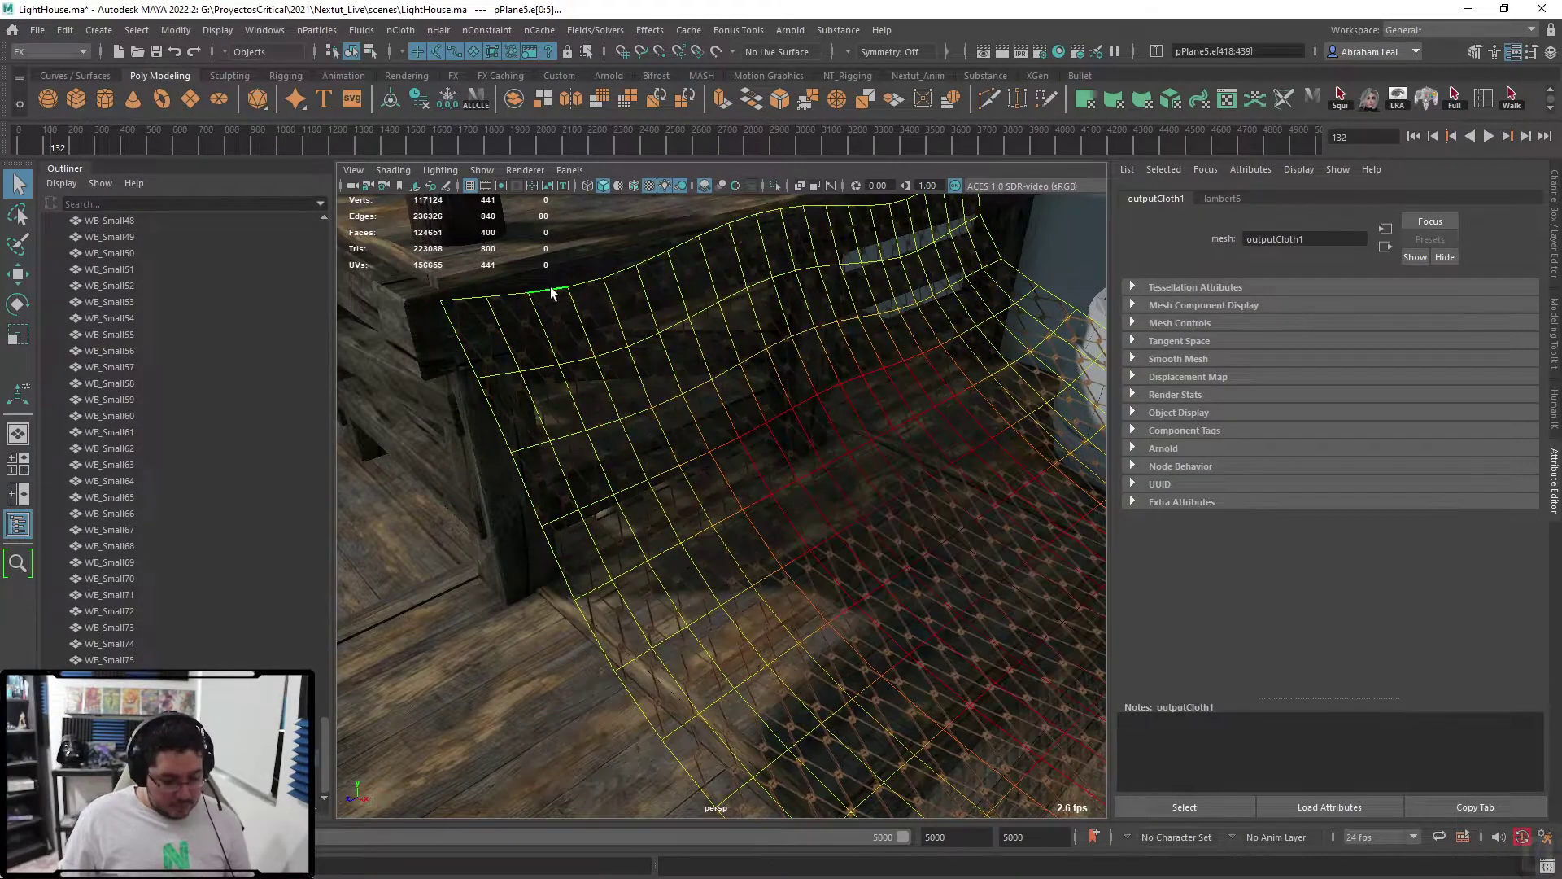
{"action": "key", "text": "b"}
- Switch the menu set from FX to Modeling with the whole net in view
{"action": "scroll", "coordinate": [856, 461], "scroll_direction": "down", "scroll_amount": 3}
{"action": "right_click_drag", "start_coordinate": [865, 478], "coordinate": [795, 467], "text": "alt"}
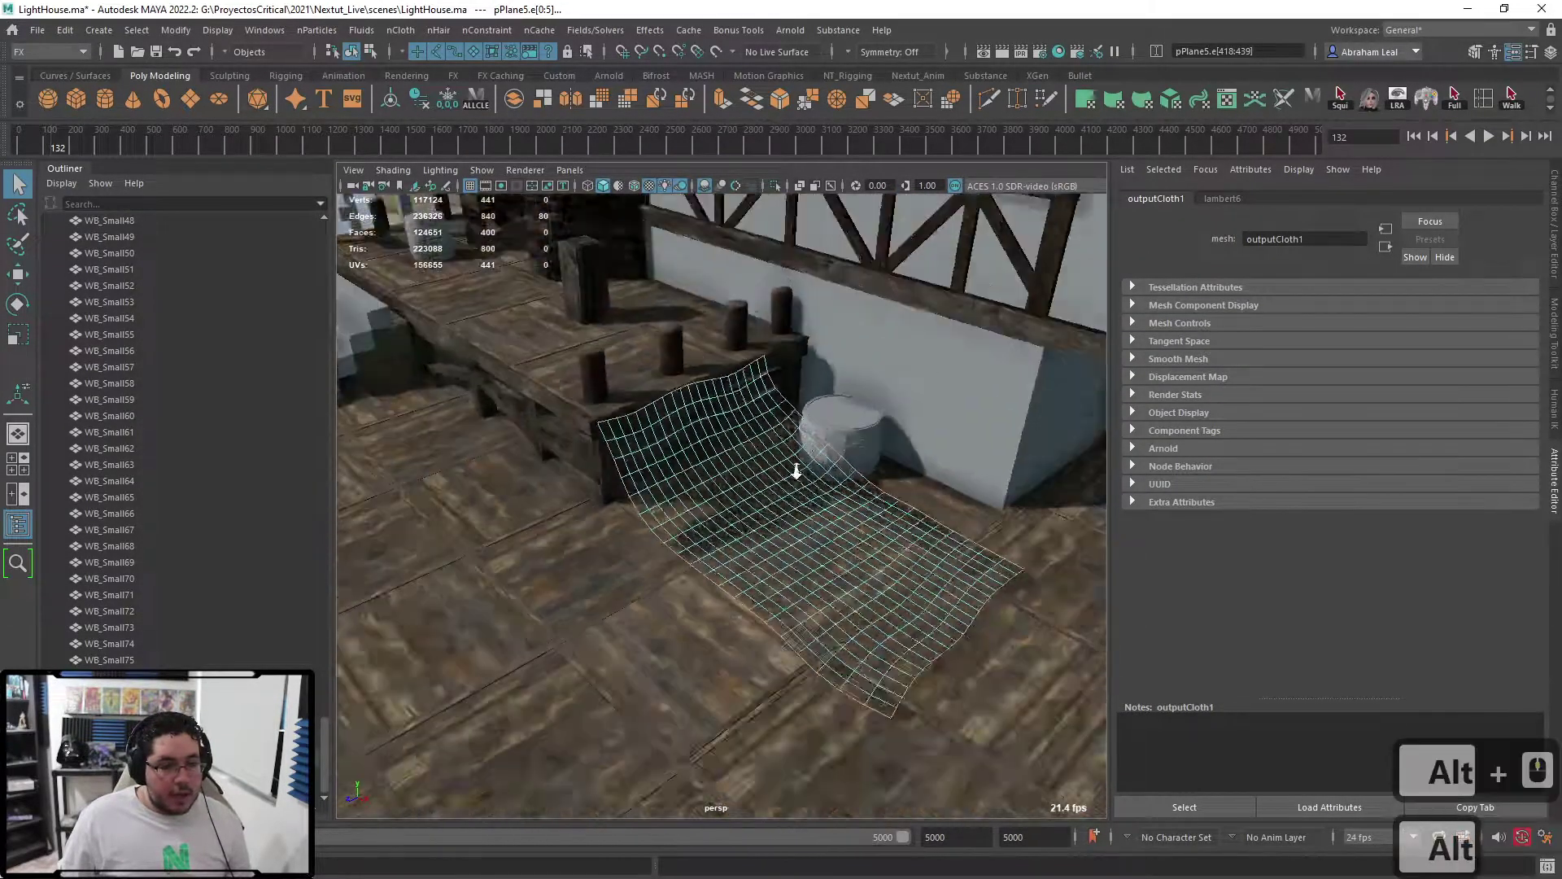
{"action": "left_click_drag", "start_coordinate": [795, 467], "coordinate": [813, 481], "text": "alt"}
{"action": "right_click_drag", "start_coordinate": [813, 481], "coordinate": [863, 489], "text": "alt"}
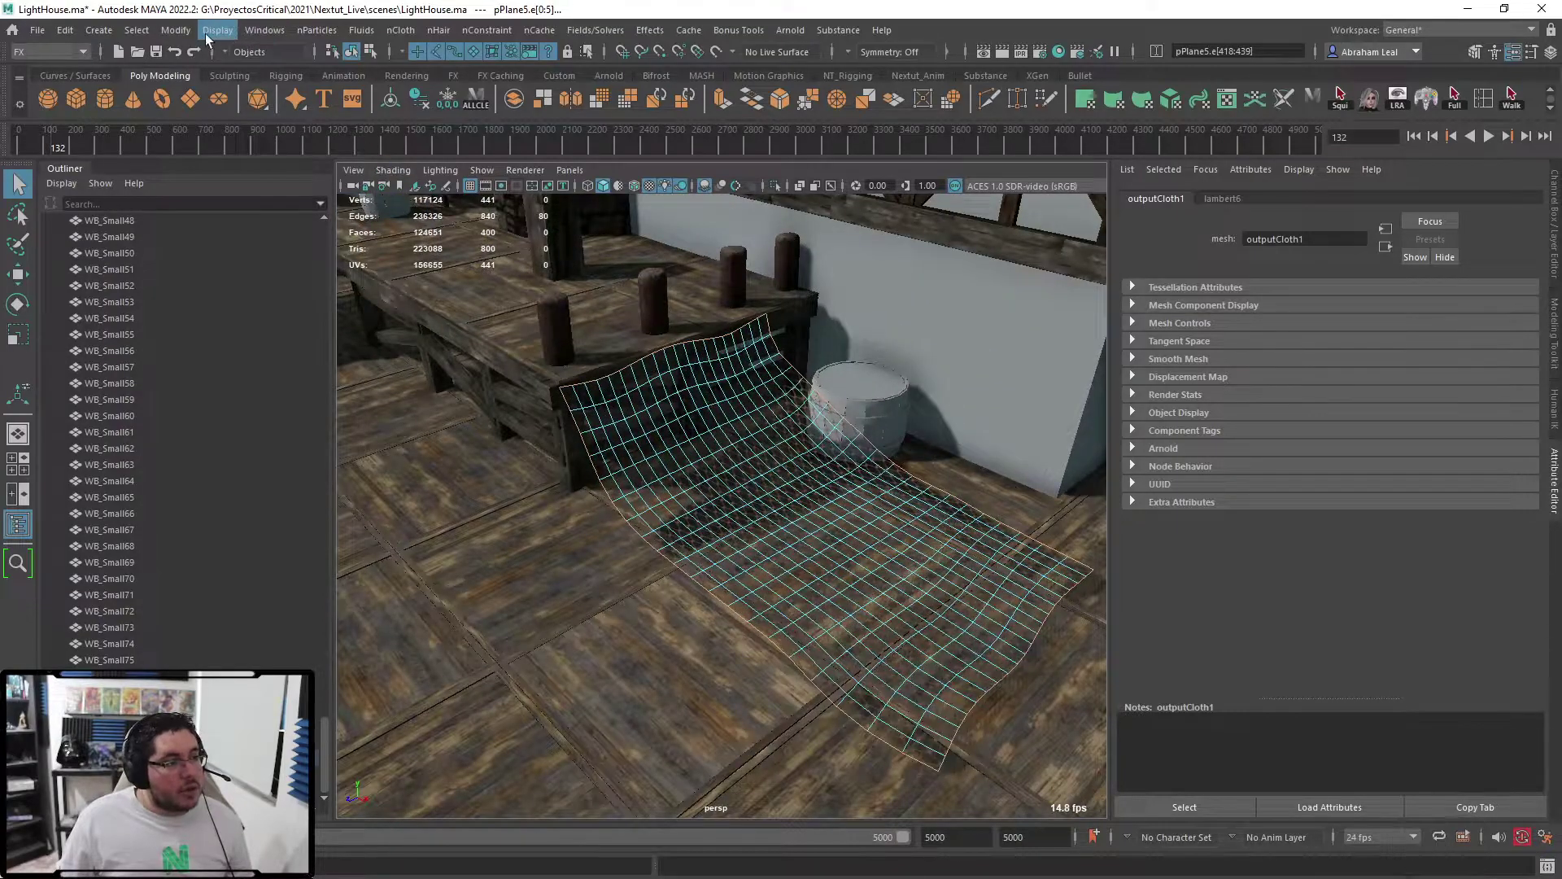
{"action": "left_click", "coordinate": [177, 31]}
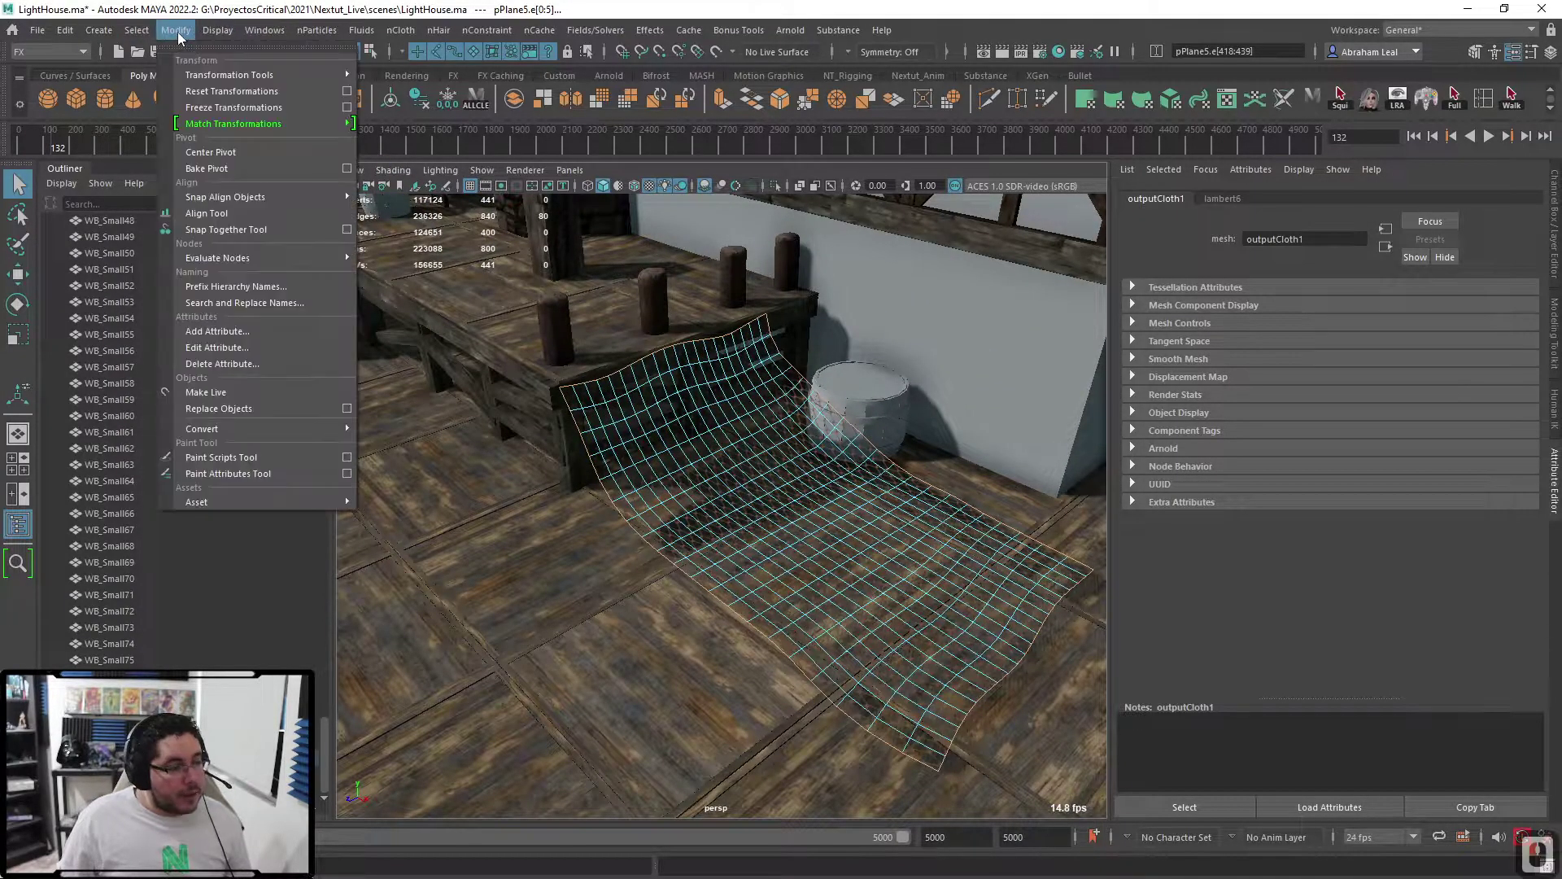
{"action": "mouse_move", "coordinate": [272, 431]}
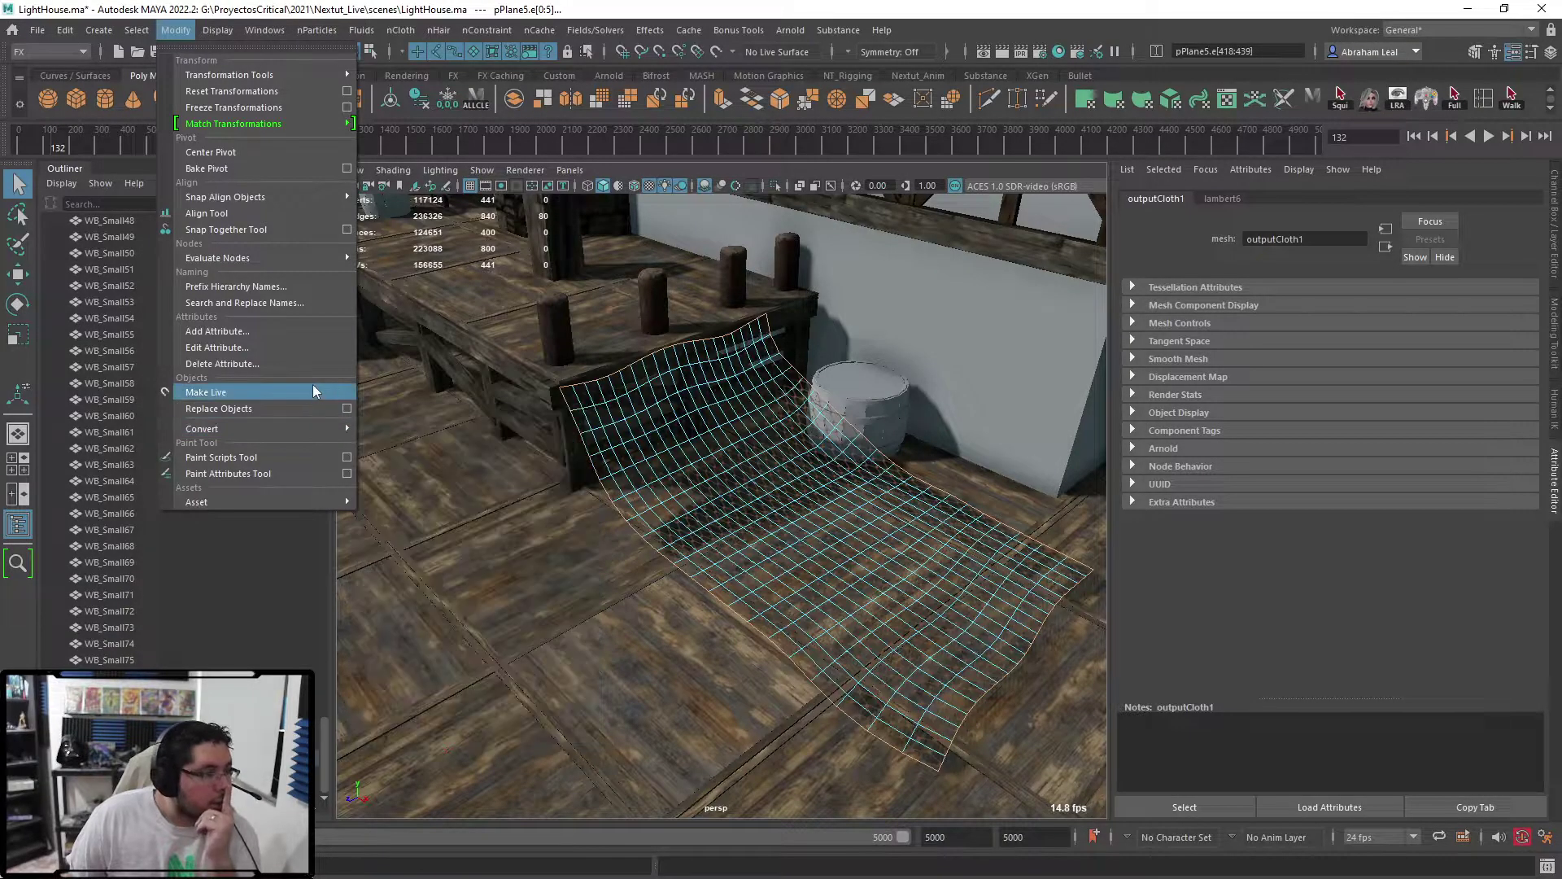
{"action": "mouse_move", "coordinate": [251, 28]}
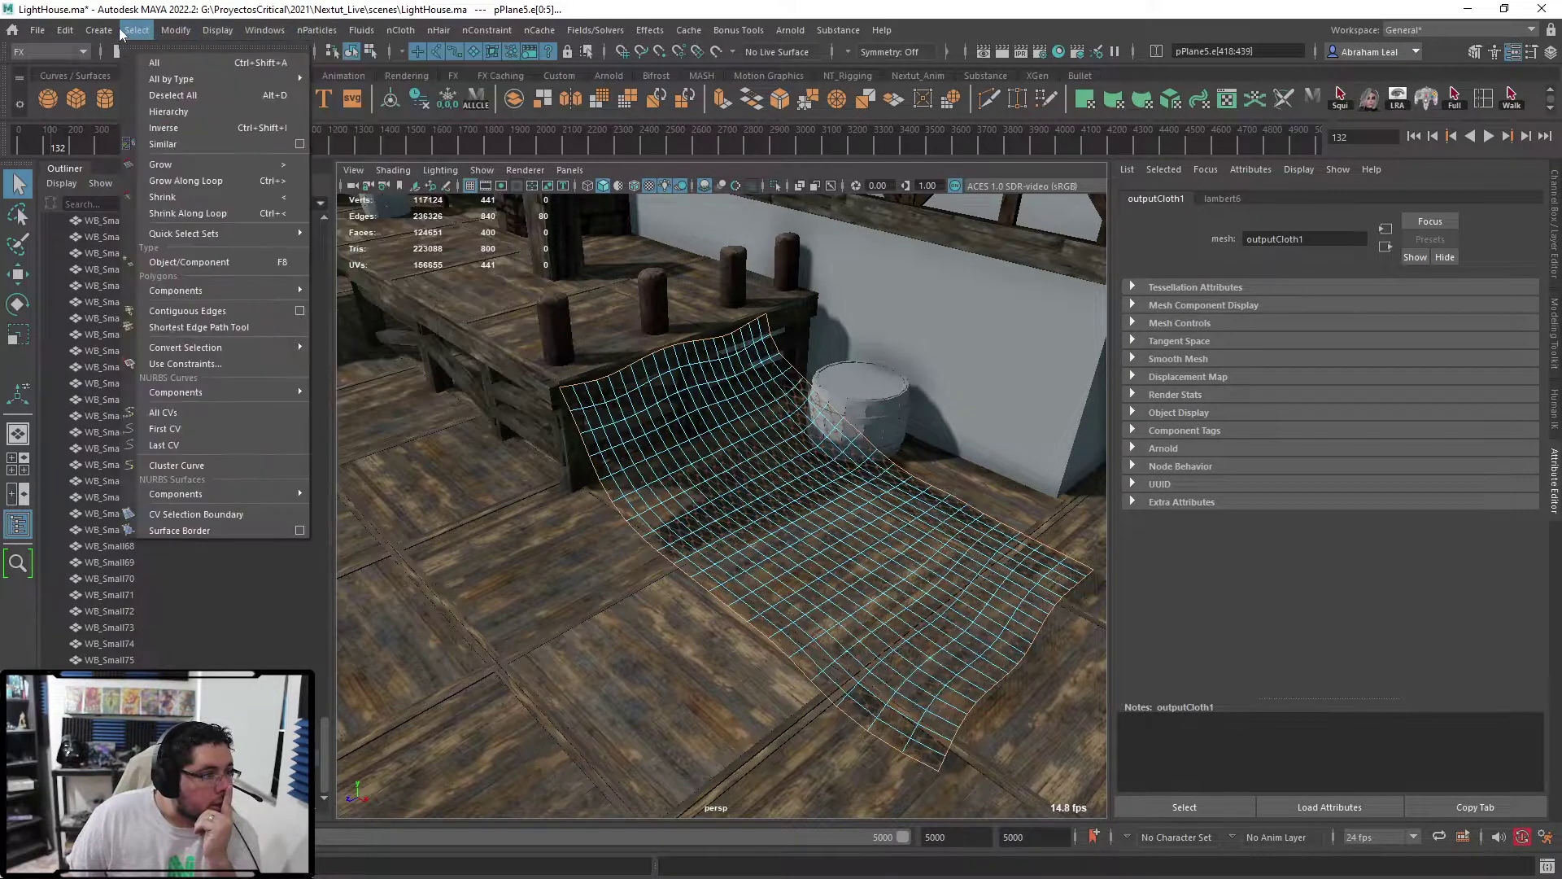
{"action": "left_click", "coordinate": [33, 51]}
{"action": "left_click", "coordinate": [32, 70]}
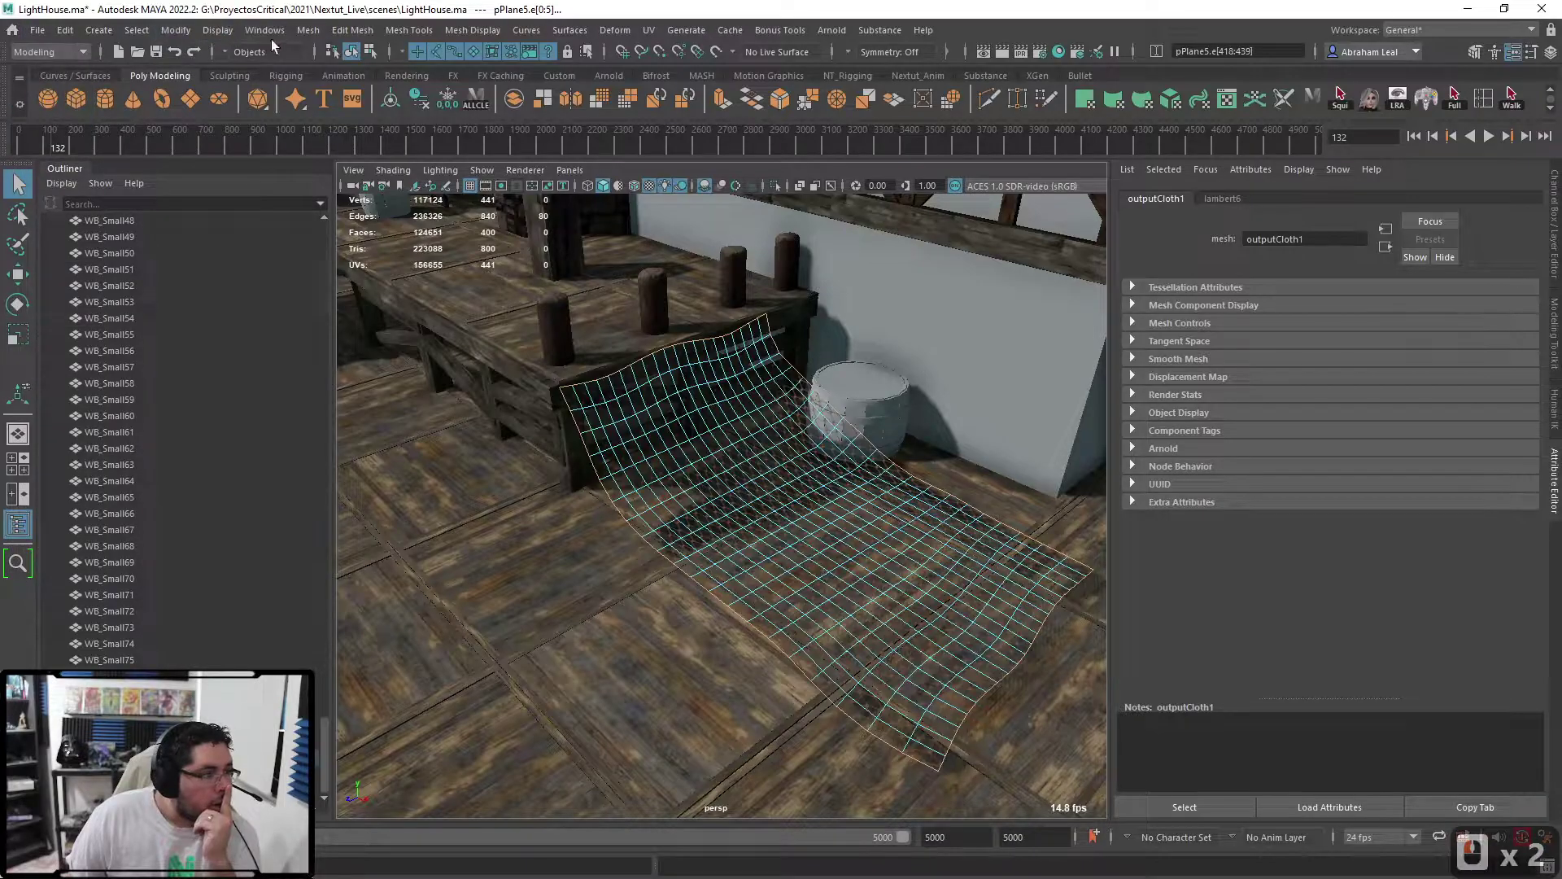
- Convert the net's selected border edges to a curve with Polygon Edges to Curve
{"action": "left_click", "coordinate": [307, 32]}
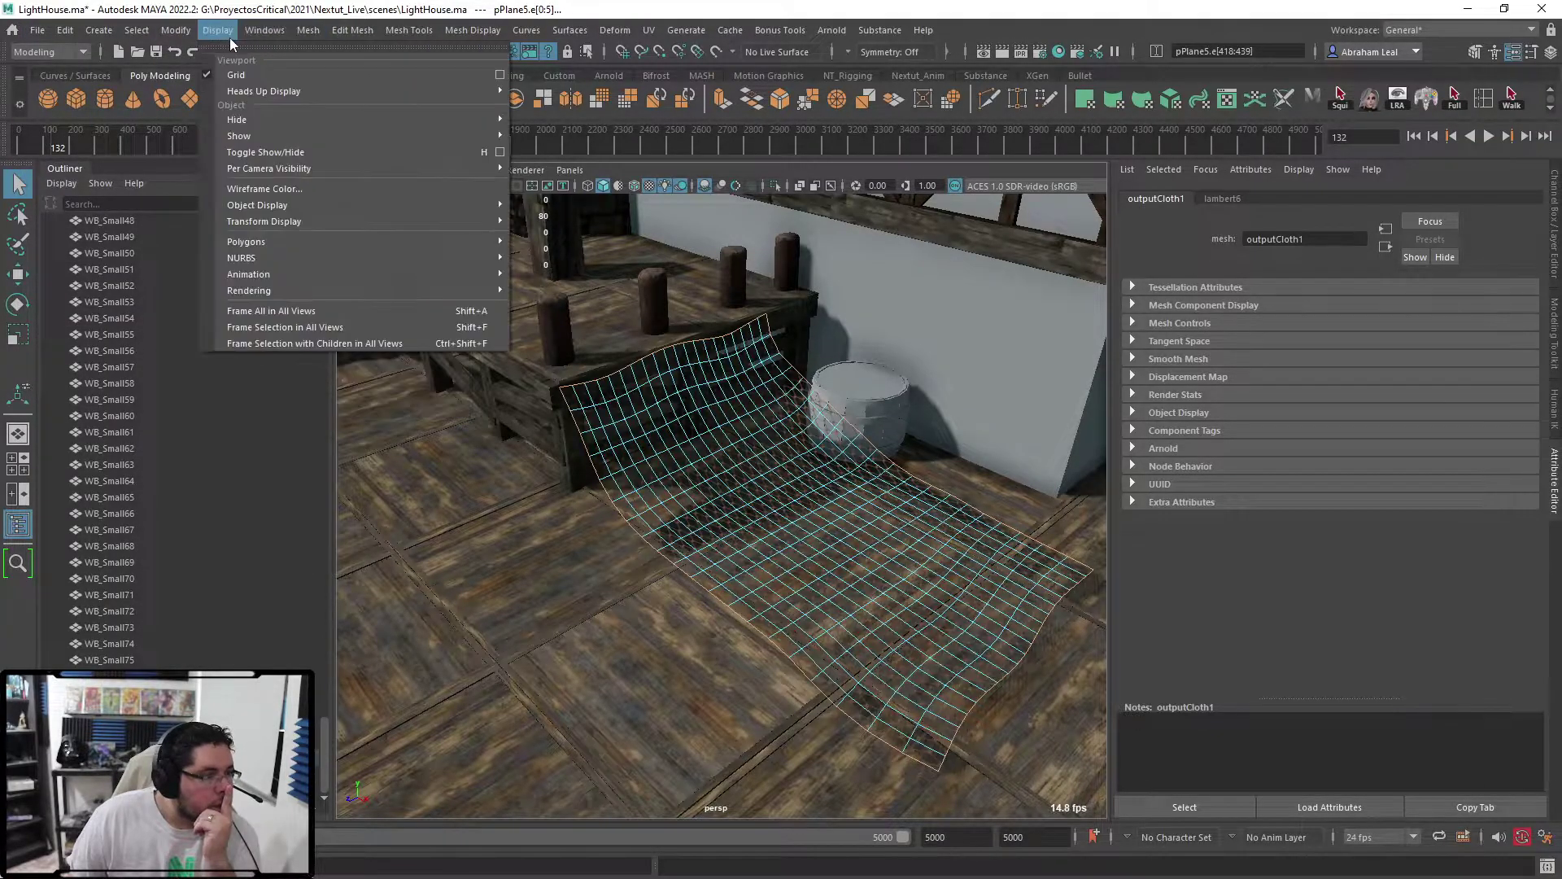
{"action": "mouse_move", "coordinate": [133, 38]}
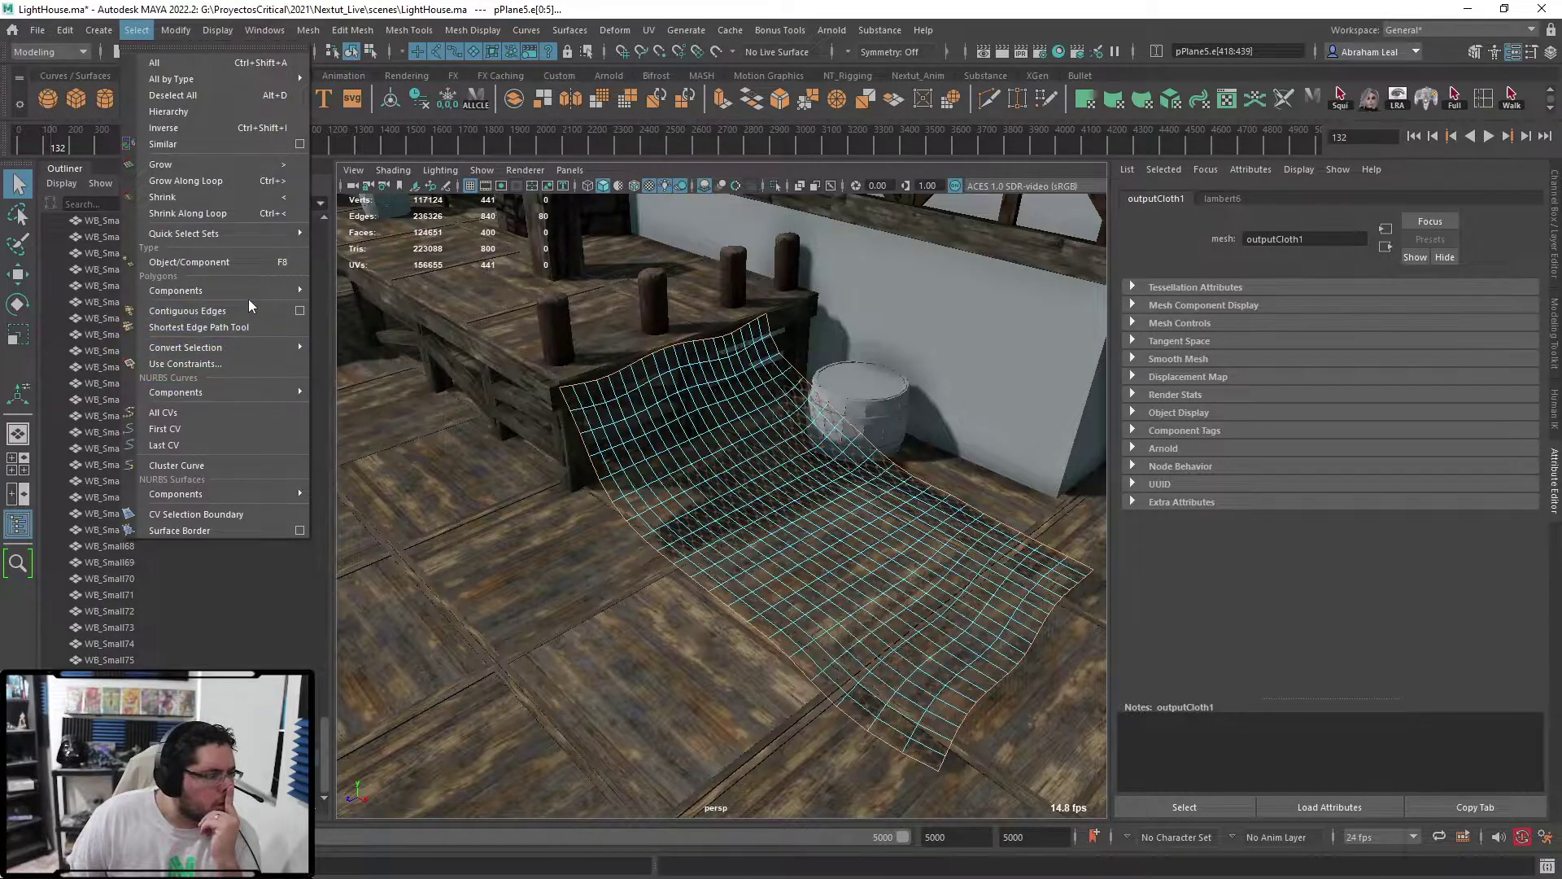
{"action": "mouse_move", "coordinate": [251, 295]}
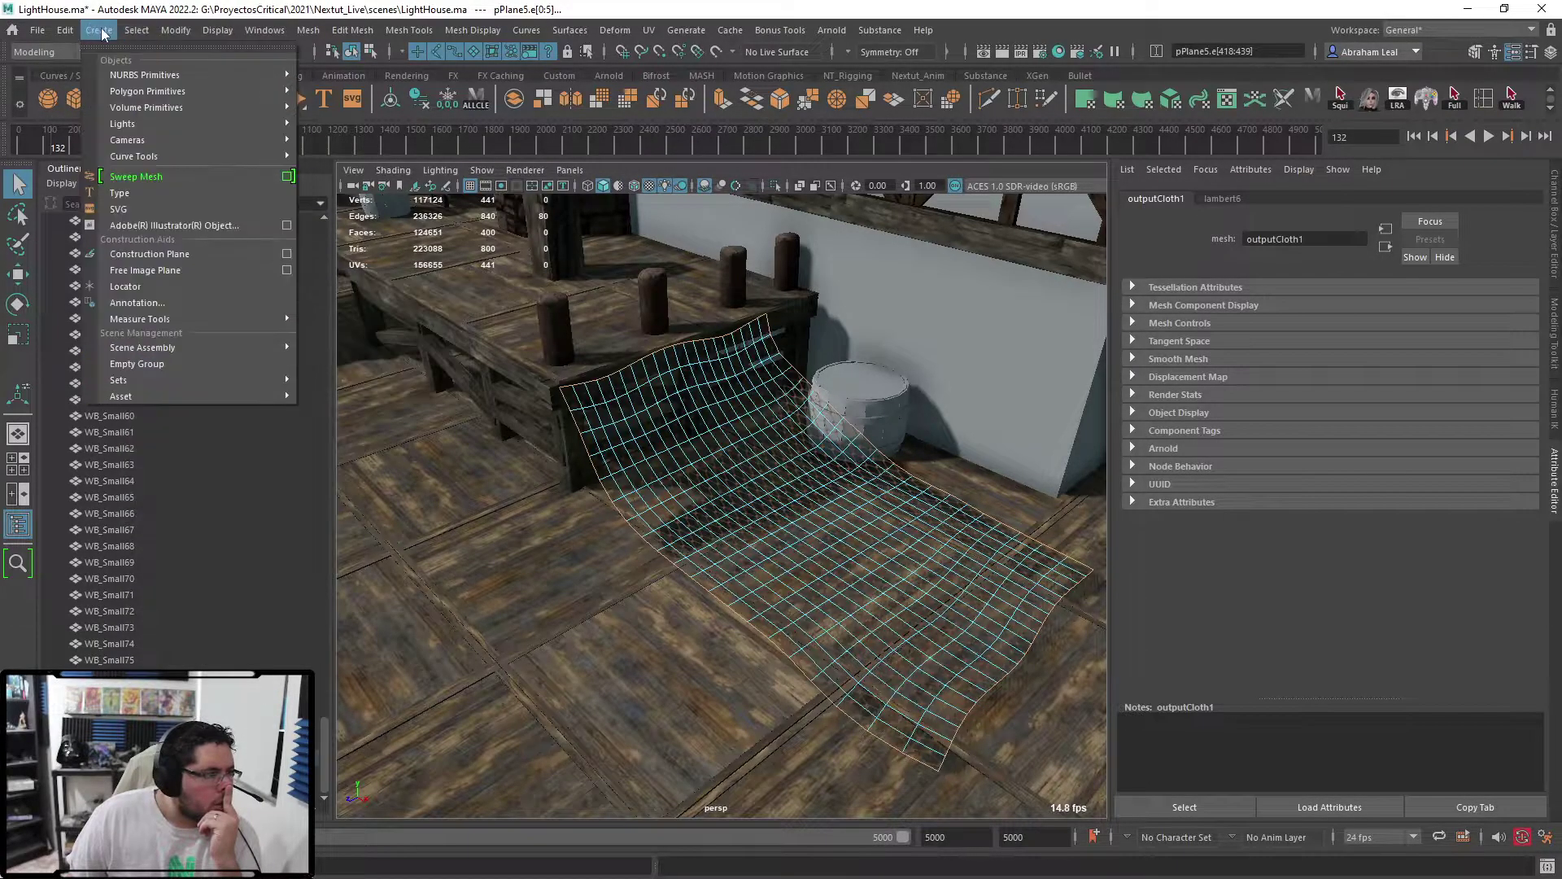
{"action": "mouse_move", "coordinate": [207, 315]}
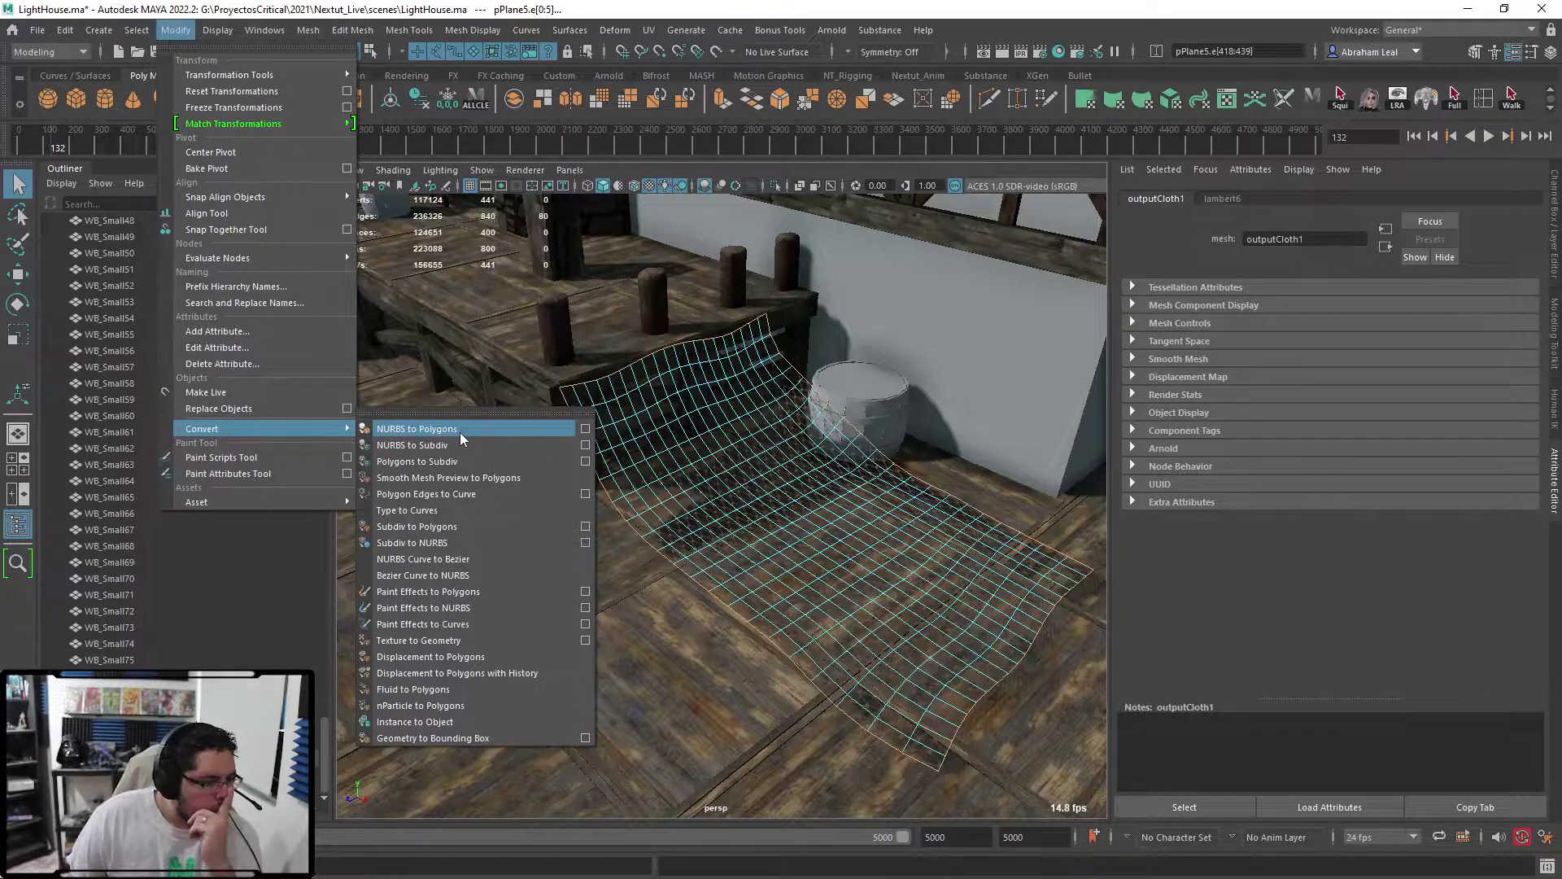
{"action": "left_click", "coordinate": [475, 495]}
- Create a Sweep Mesh along the net's border curve to form a rope edge
{"action": "left_click_drag", "start_coordinate": [715, 442], "coordinate": [769, 441], "text": "alt"}
{"action": "right_click_drag", "start_coordinate": [769, 441], "coordinate": [854, 456], "text": "alt"}
{"action": "middle_click_drag", "start_coordinate": [653, 408], "coordinate": [698, 443], "text": "alt"}
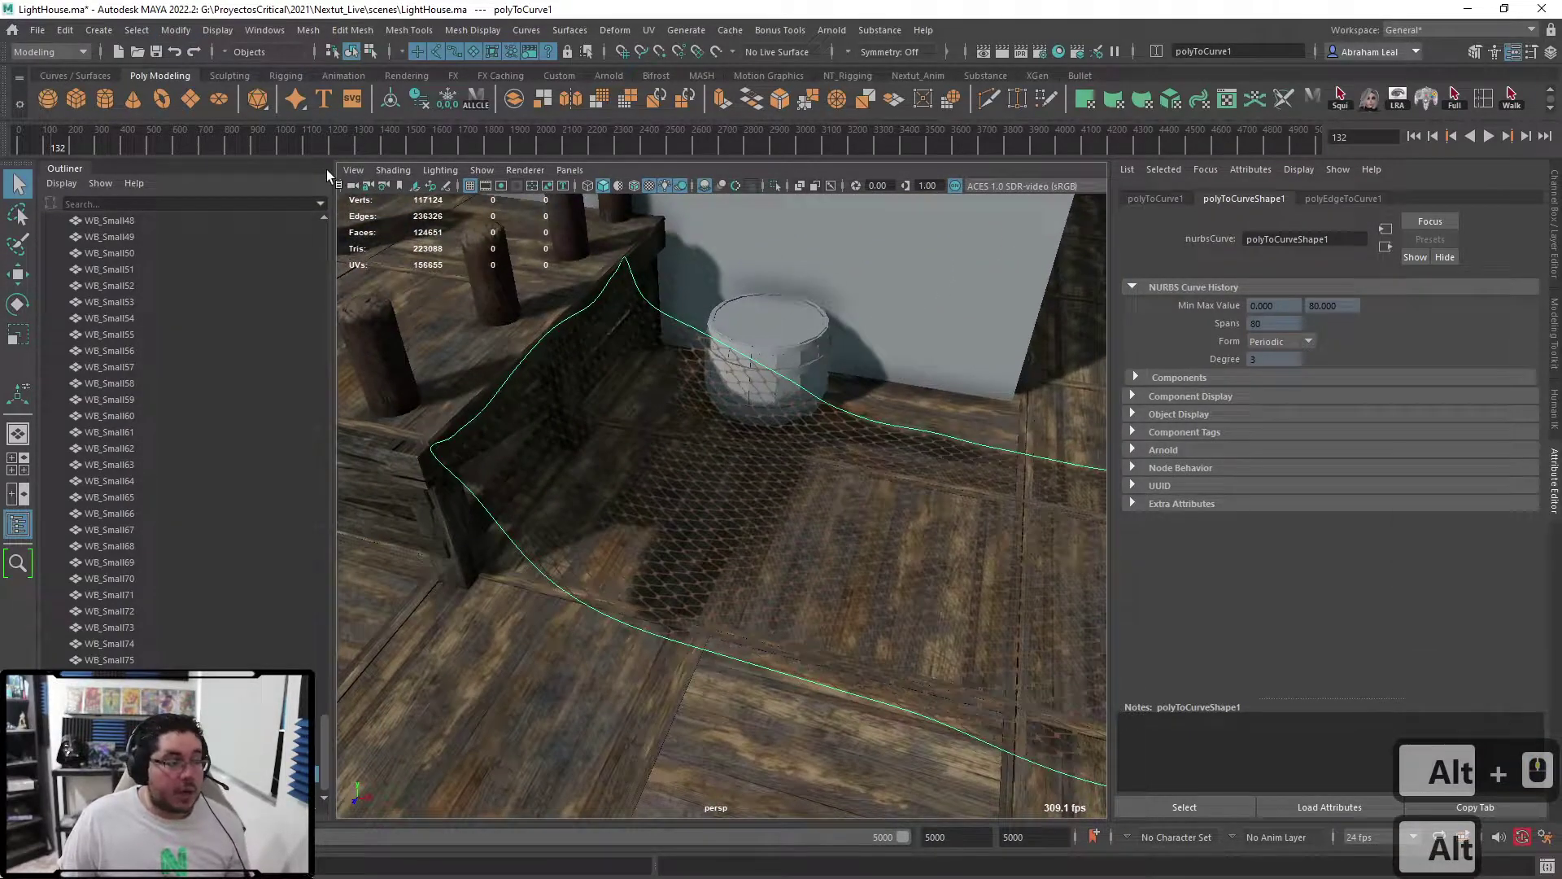
{"action": "left_click", "coordinate": [98, 30]}
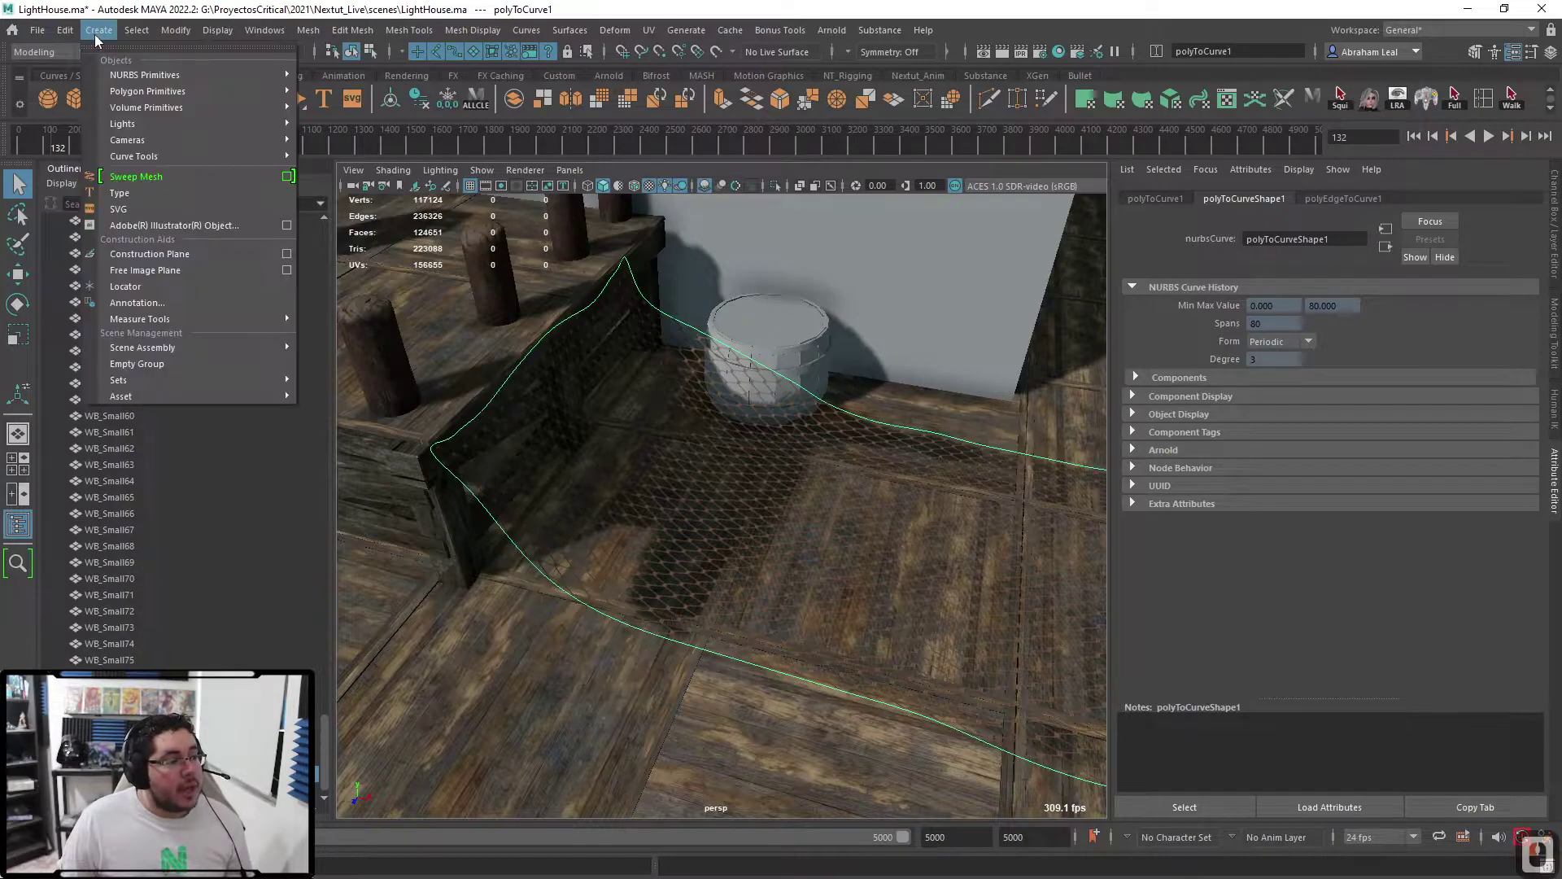
{"action": "left_click", "coordinate": [148, 179]}
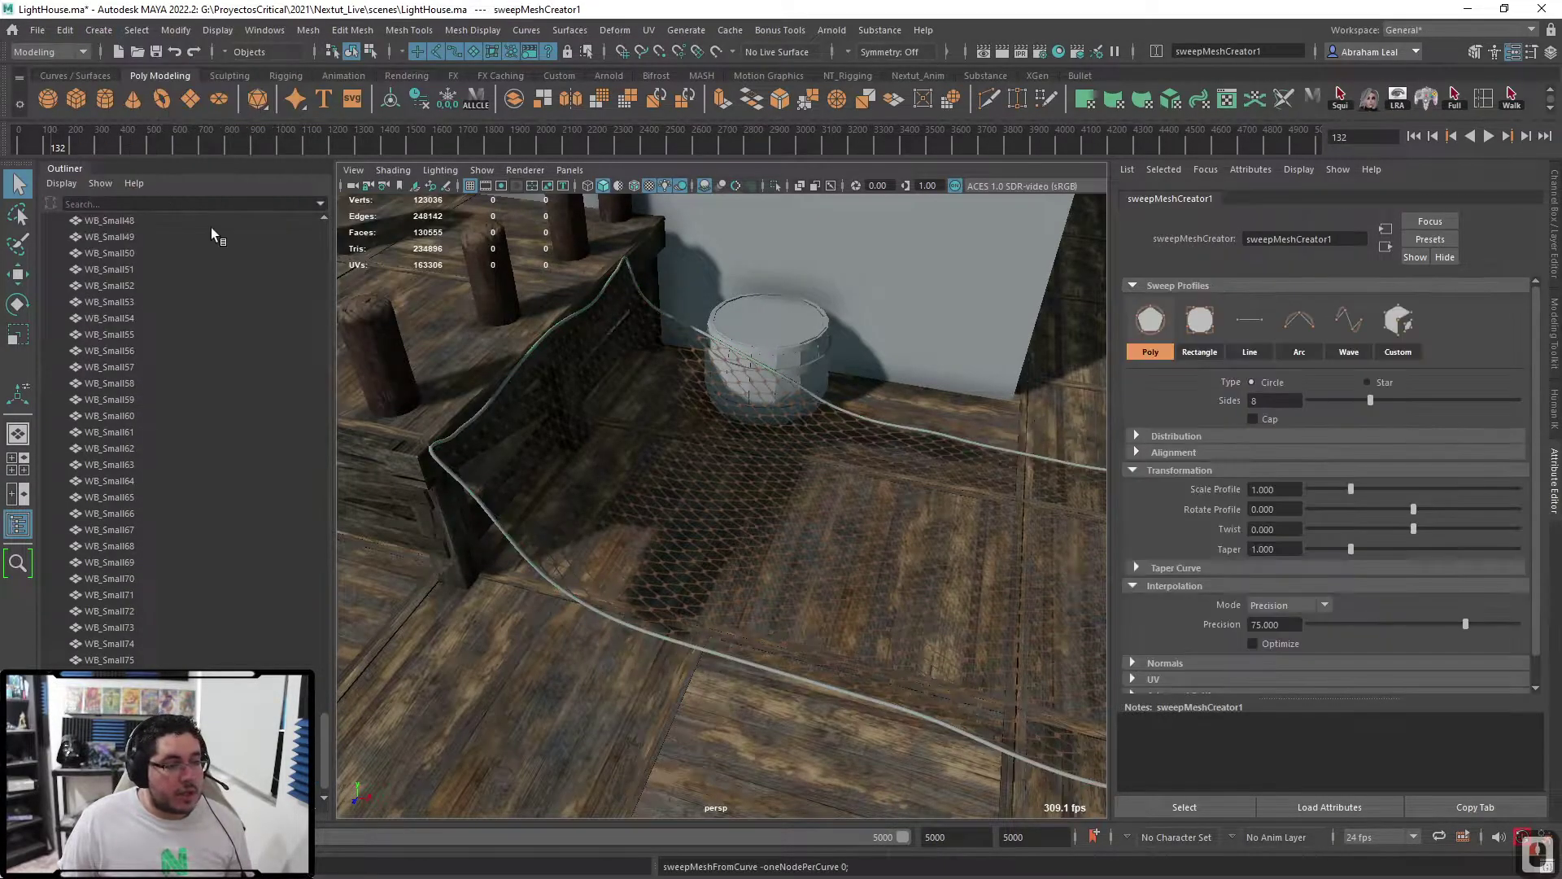
- Try assigning the existing lambert6 material to the swept rope mesh, and undo the assignment
{"action": "left_click_drag", "start_coordinate": [569, 448], "coordinate": [800, 537], "text": "alt"}
{"action": "middle_click_drag", "start_coordinate": [800, 537], "coordinate": [985, 582], "text": "alt"}
{"action": "scroll", "coordinate": [702, 461], "scroll_direction": "down", "scroll_amount": 6}
{"action": "scroll", "coordinate": [702, 460], "scroll_direction": "up", "scroll_amount": 5}
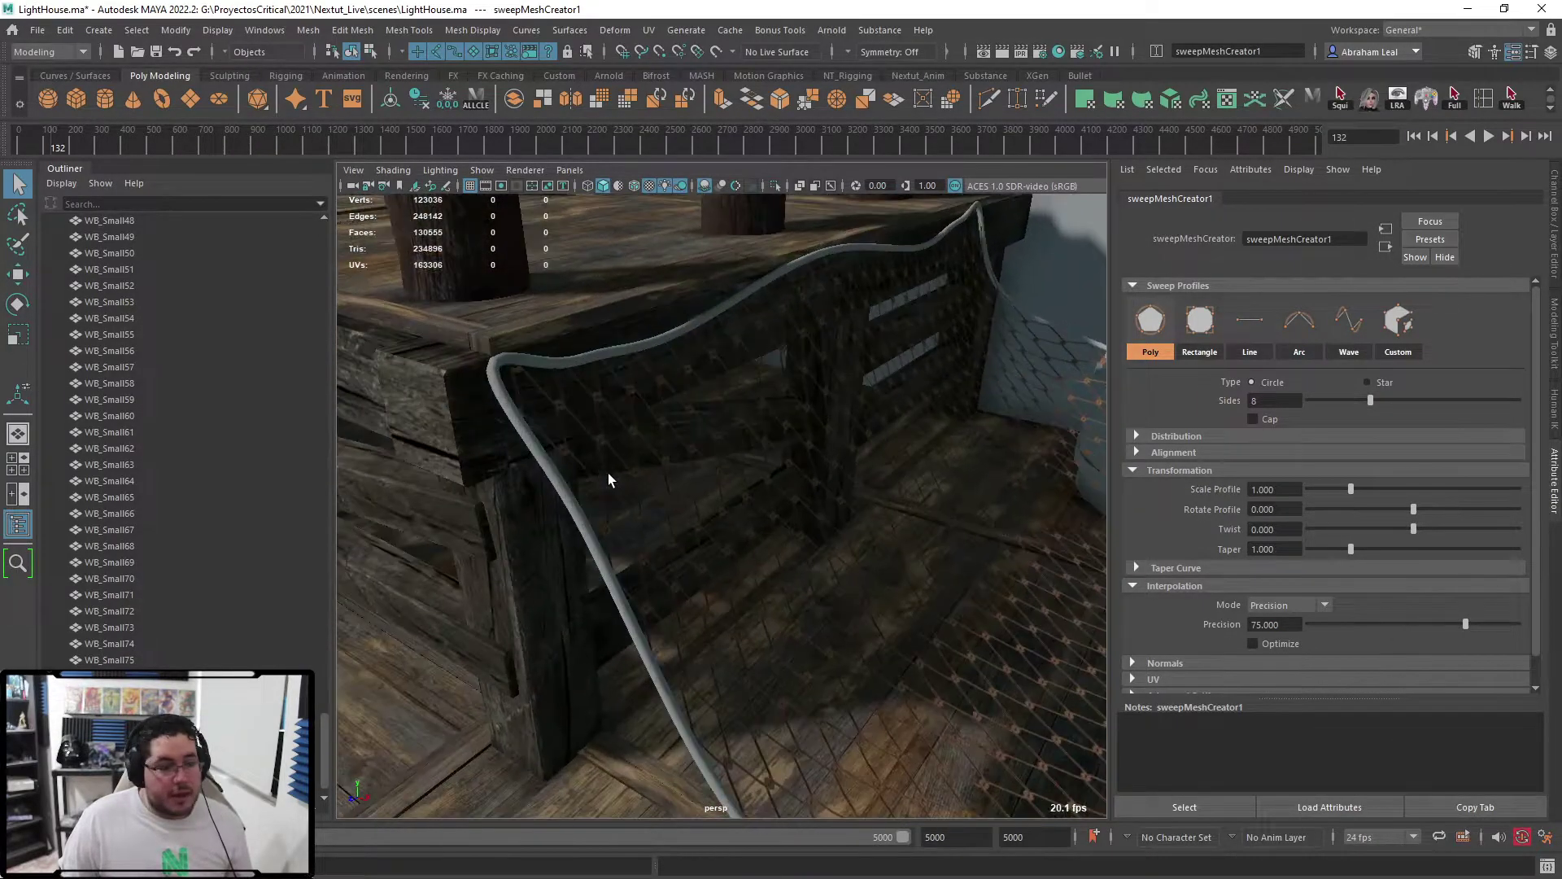
{"action": "left_click", "coordinate": [506, 395]}
{"action": "right_click", "coordinate": [505, 397]}
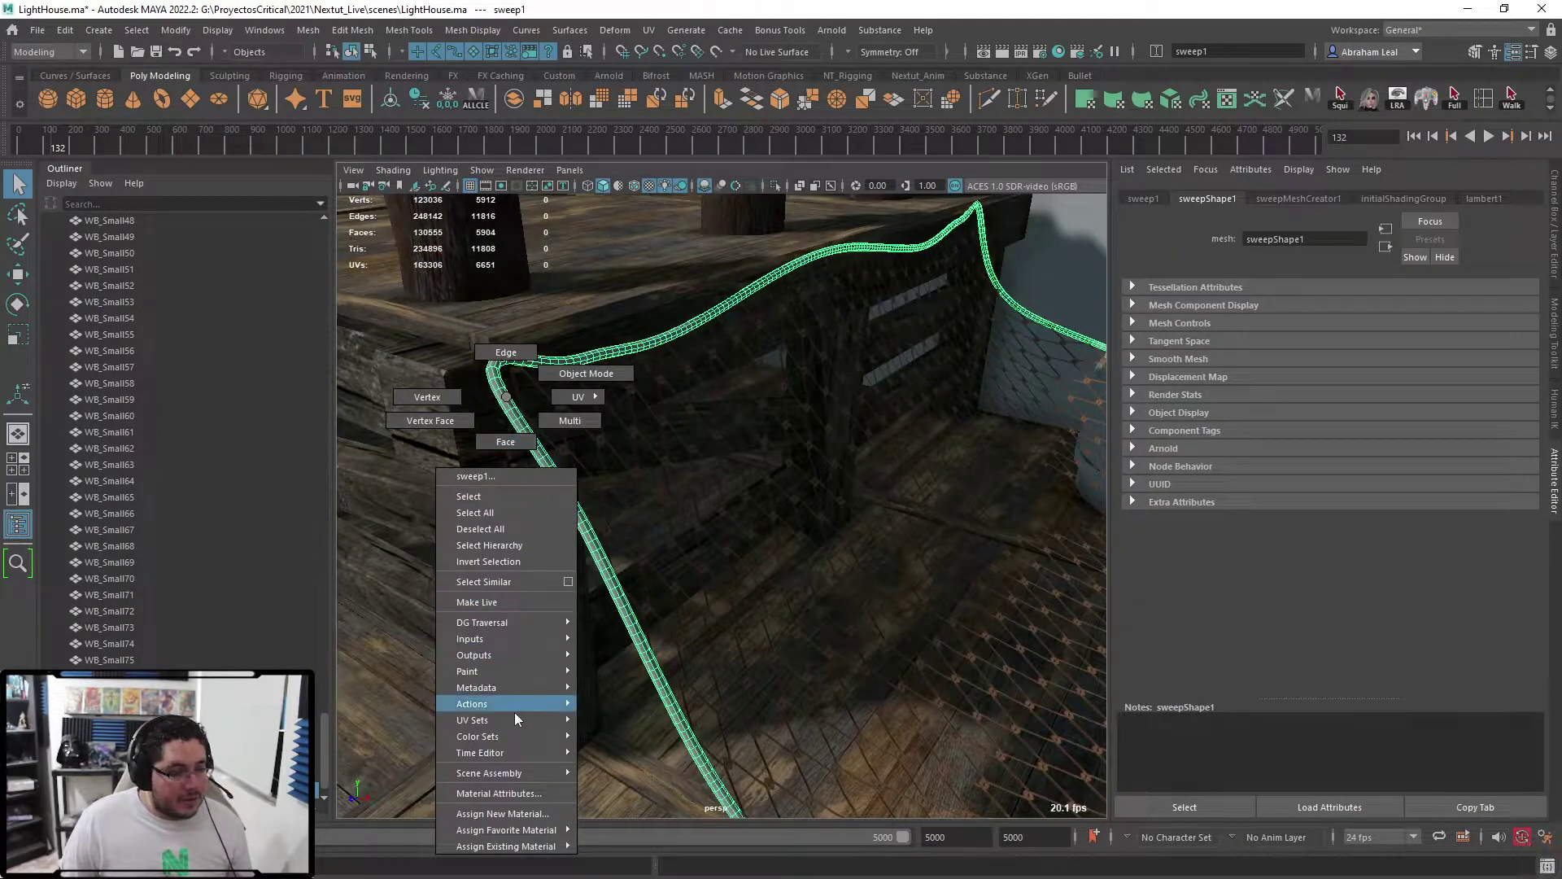
{"action": "mouse_move", "coordinate": [533, 846]}
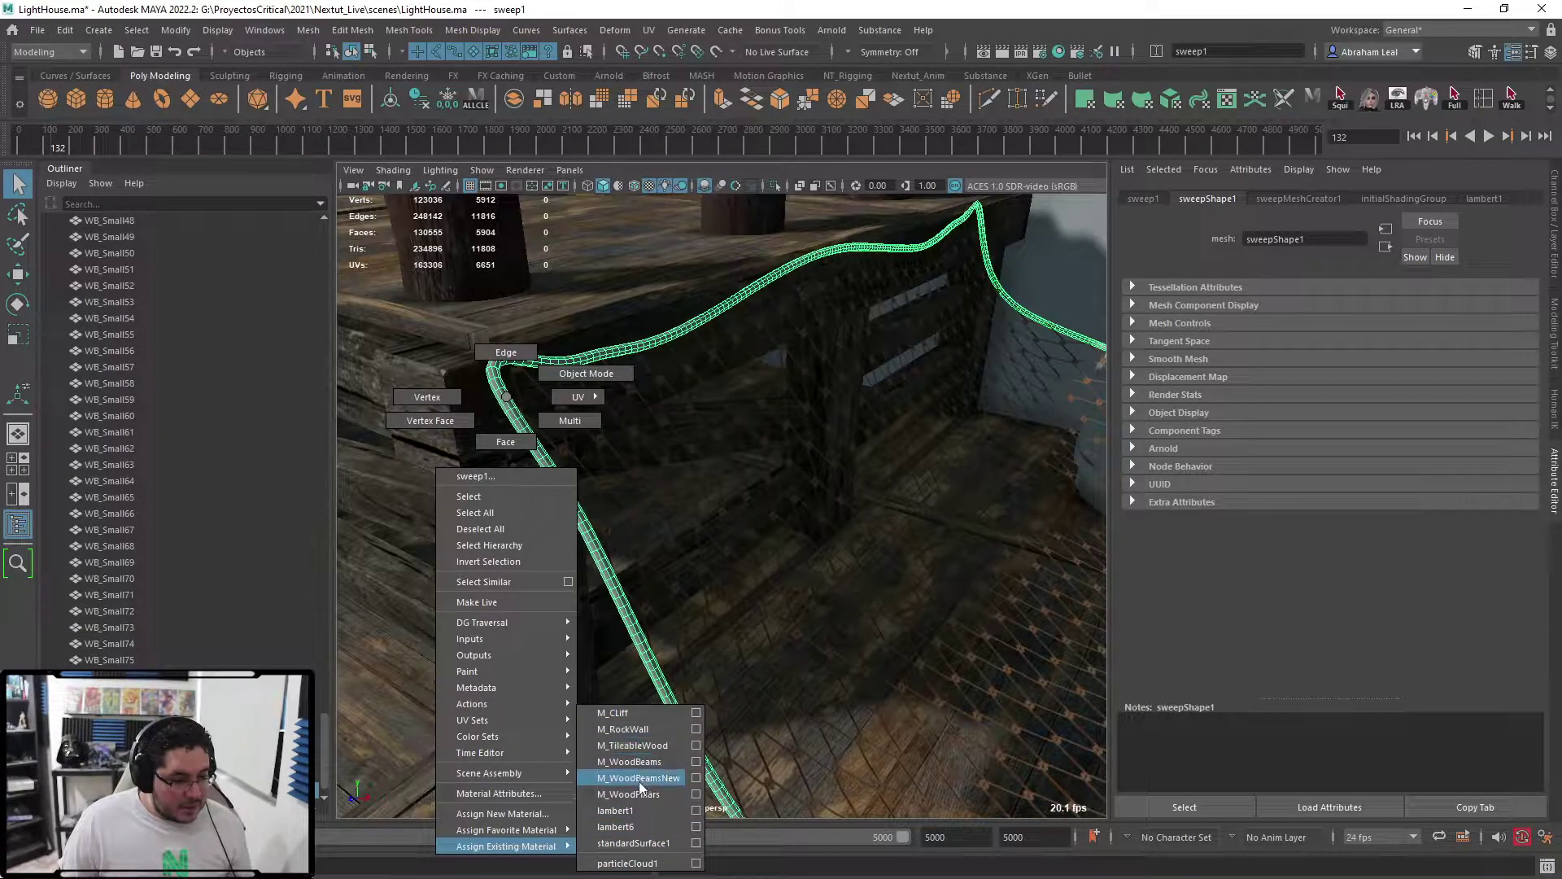
{"action": "left_click", "coordinate": [627, 822]}
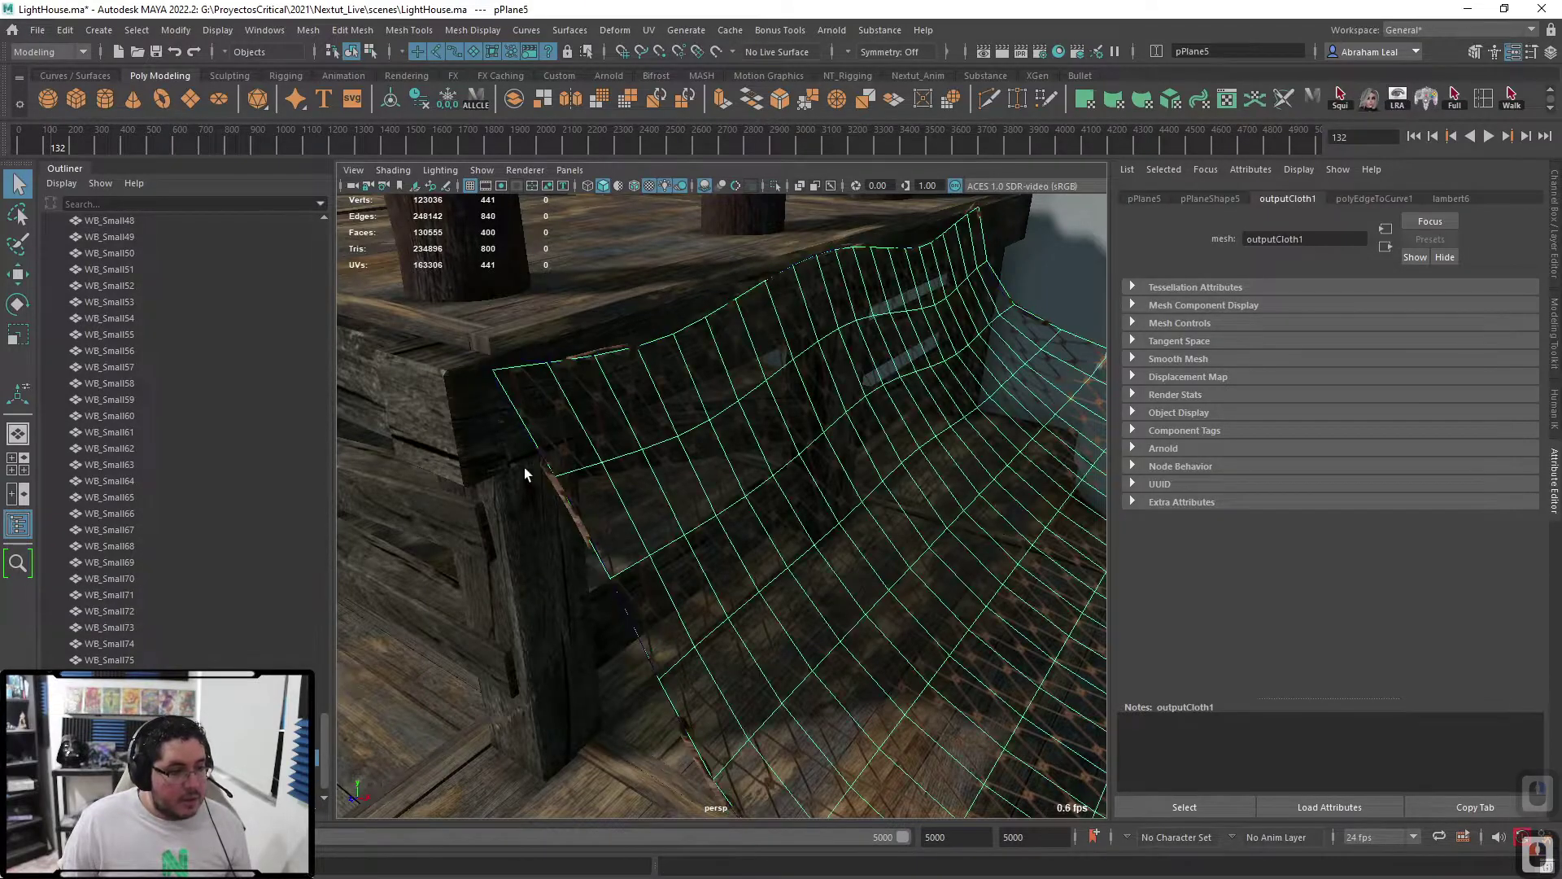
{"action": "key", "text": "ctrl+z"}
{"action": "key", "text": "ctrl+z"}
{"action": "scroll", "coordinate": [560, 536], "scroll_direction": "down", "scroll_amount": 8}
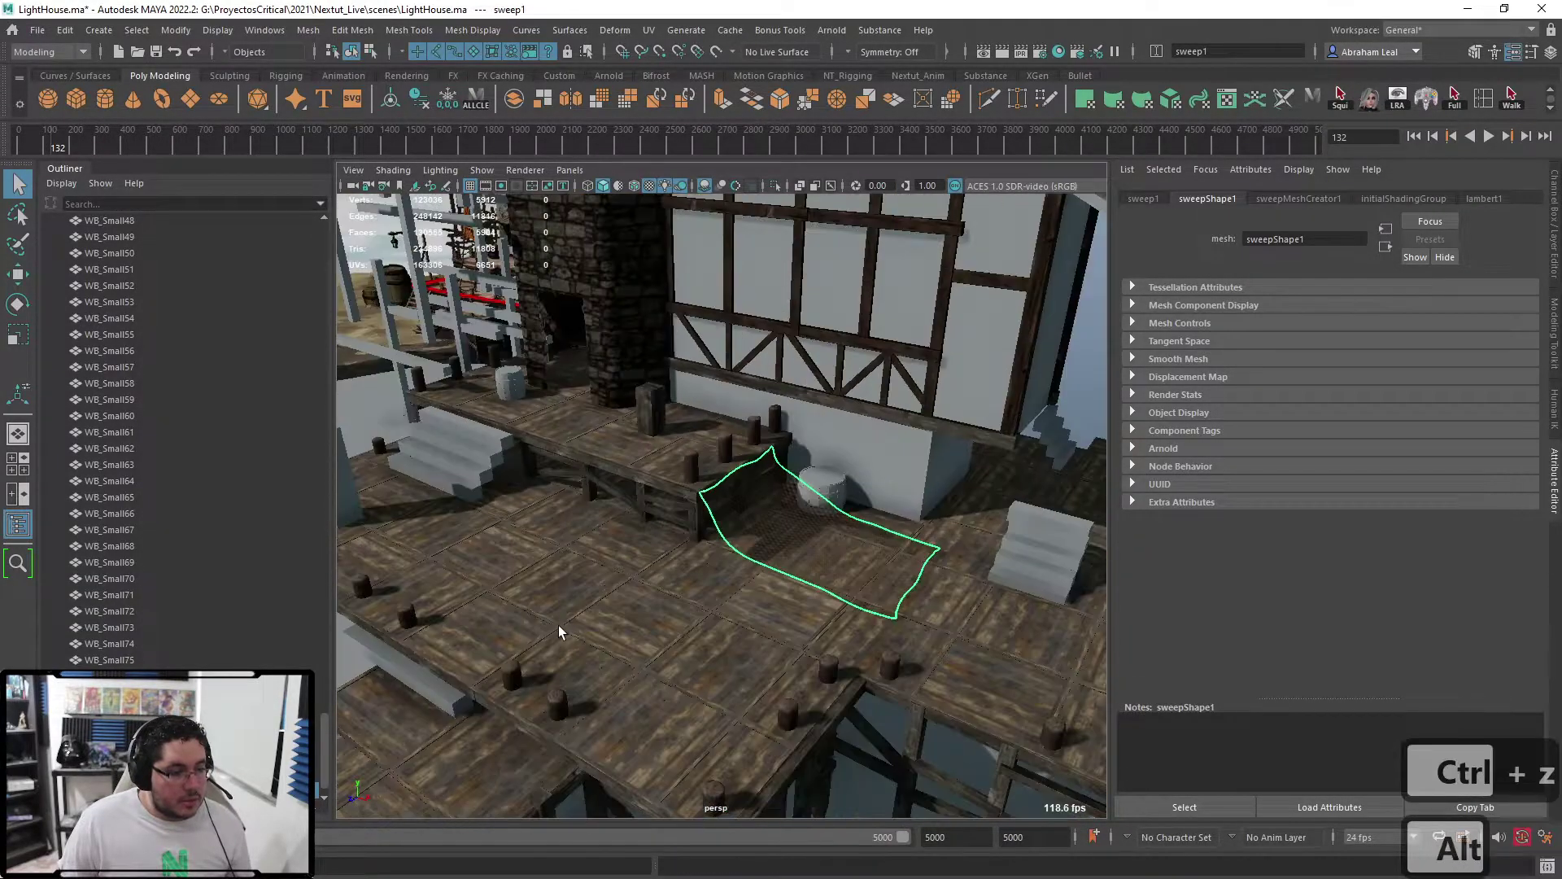
- Start a file import and browse to the project's scenes/LightHouse folder
{"action": "middle_click_drag", "start_coordinate": [634, 675], "coordinate": [509, 540], "text": "alt"}
{"action": "right_click_drag", "start_coordinate": [509, 540], "coordinate": [699, 612], "text": "alt"}
{"action": "left_click_drag", "start_coordinate": [698, 610], "coordinate": [537, 490], "text": "alt"}
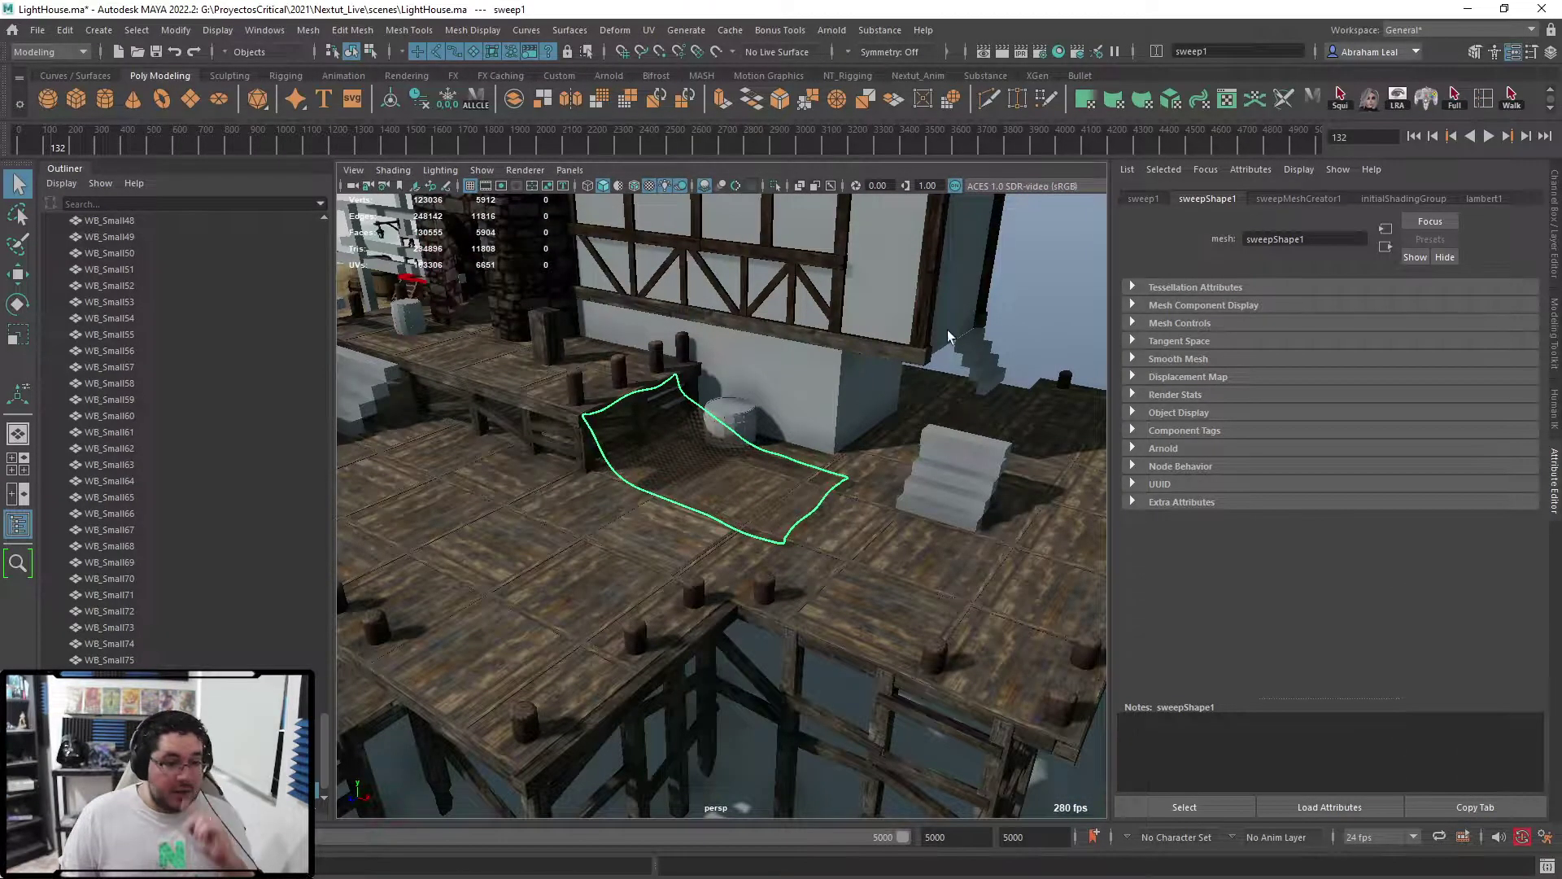
{"action": "left_click", "coordinate": [948, 330]}
{"action": "left_click", "coordinate": [38, 30]}
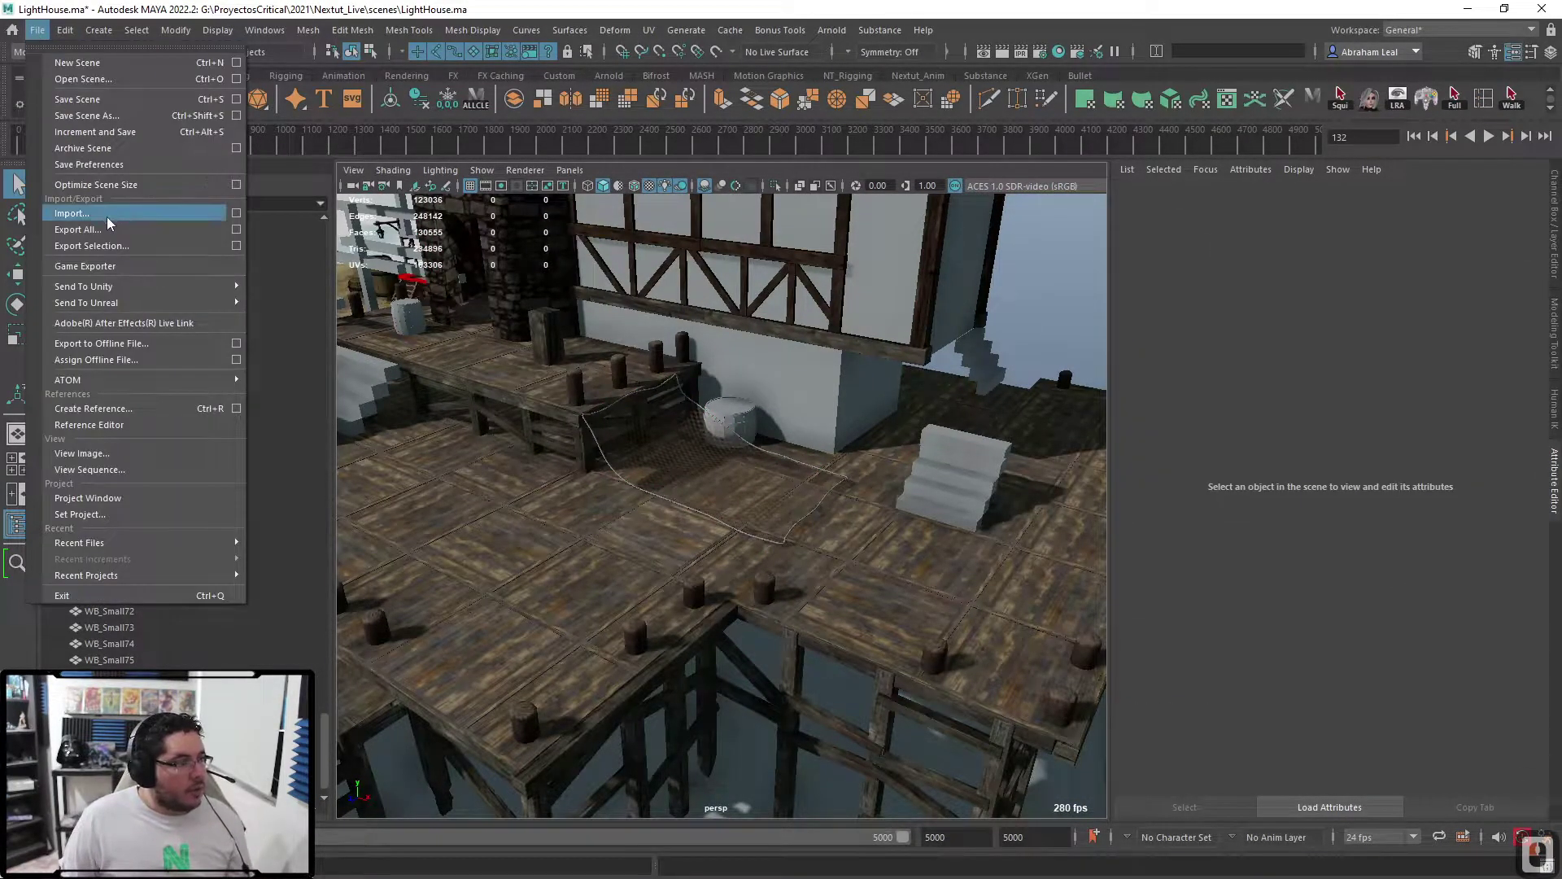
{"action": "left_click", "coordinate": [71, 213]}
{"action": "left_click", "coordinate": [1240, 143]}
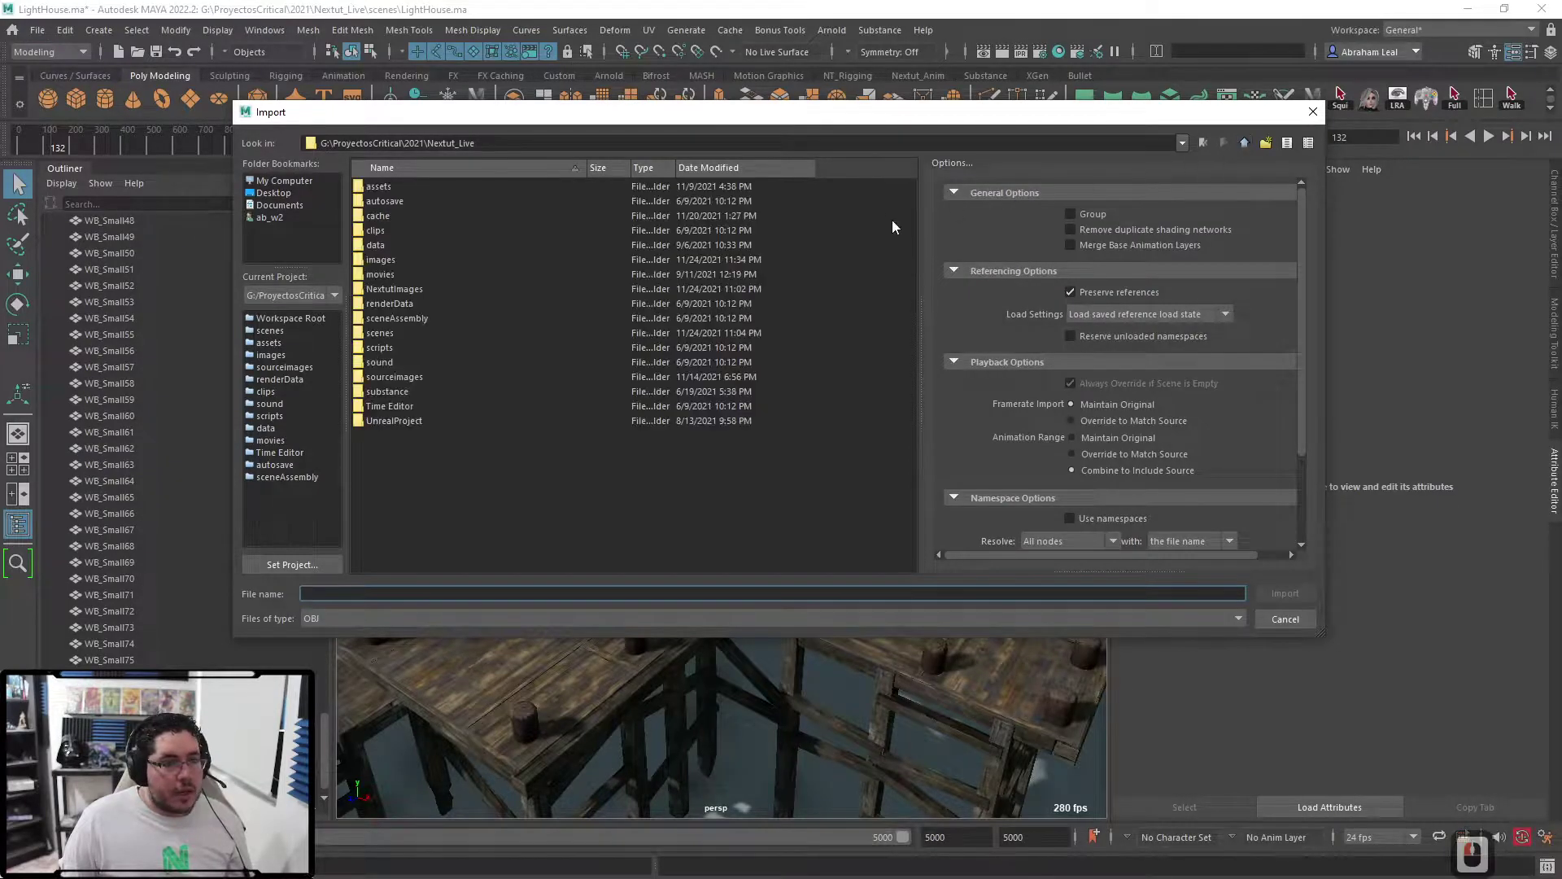
{"action": "left_click", "coordinate": [278, 332]}
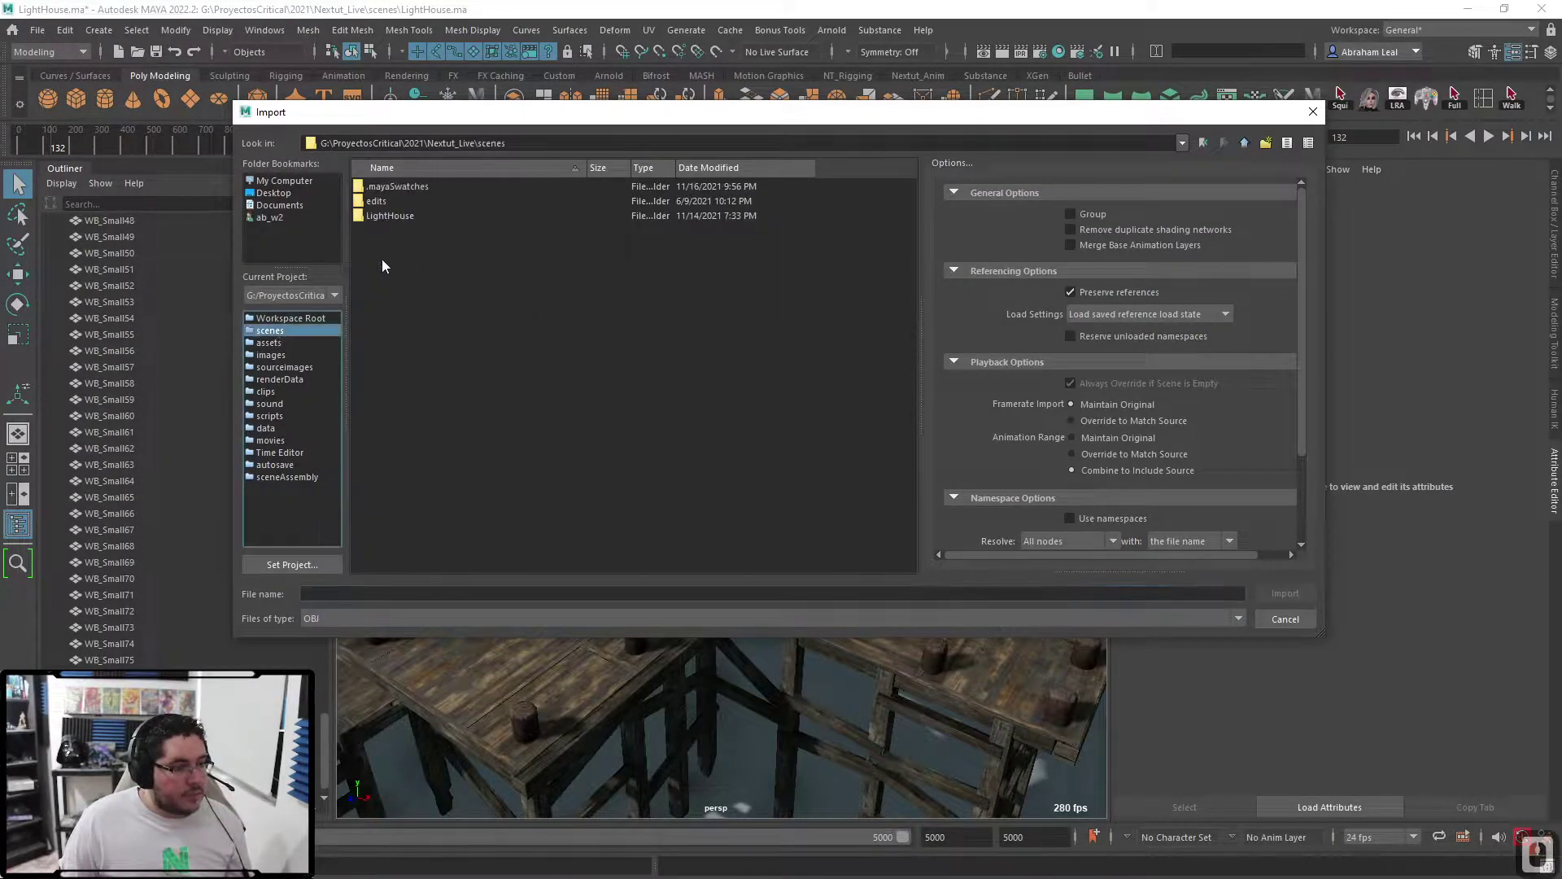
{"action": "double_click", "coordinate": [386, 216]}
- Set the import file type to Maya Scenes and import Lifesaver.ma
{"action": "left_click", "coordinate": [394, 618]}
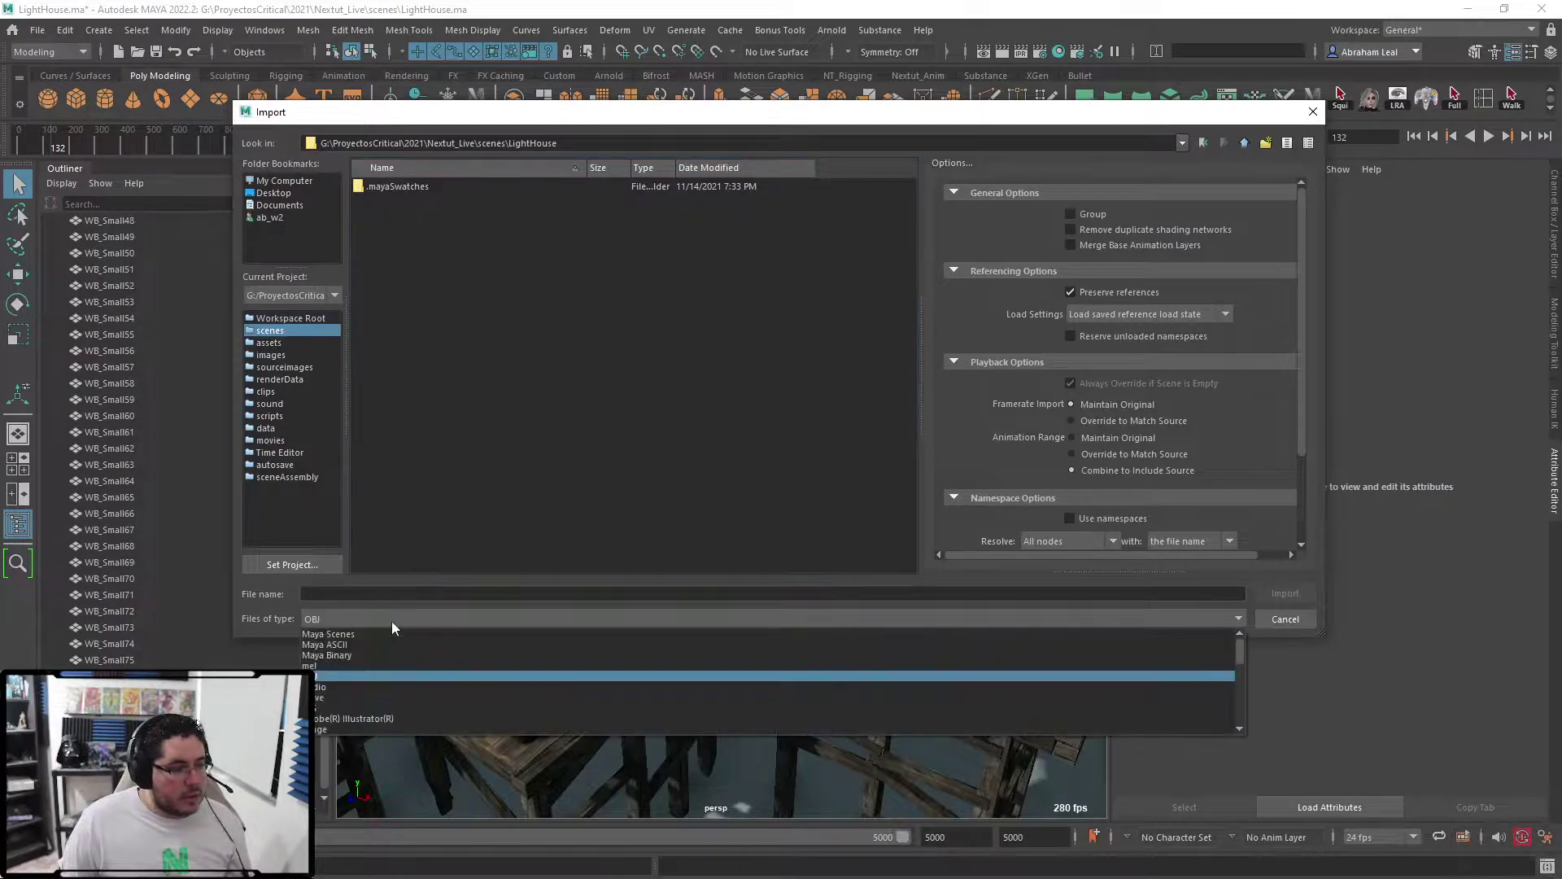
{"action": "left_click", "coordinate": [391, 637]}
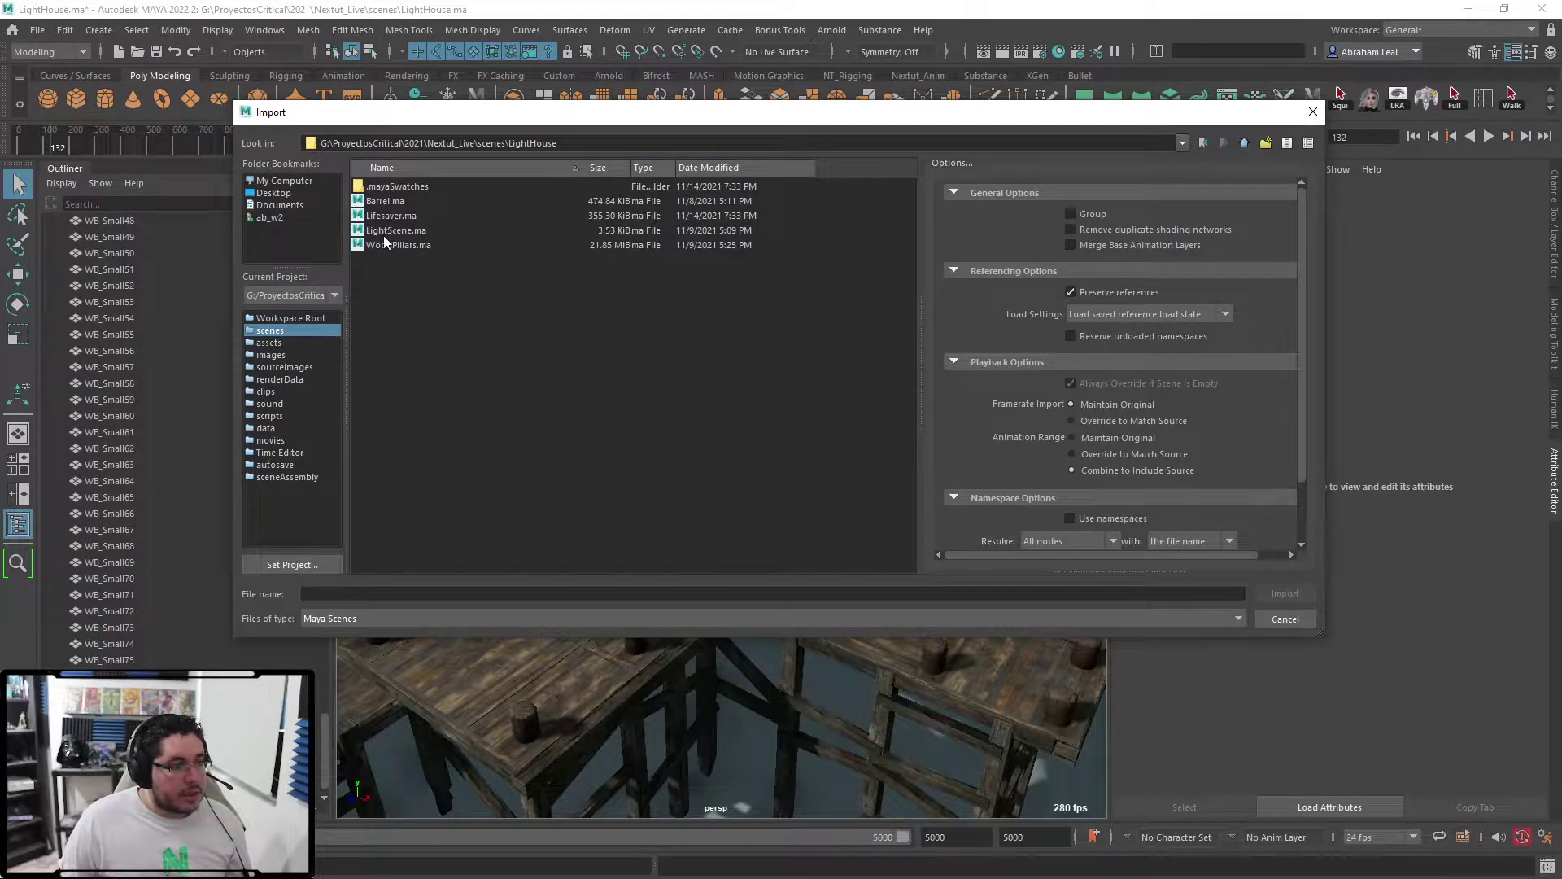
{"action": "left_click", "coordinate": [391, 216]}
{"action": "left_click", "coordinate": [1285, 593]}
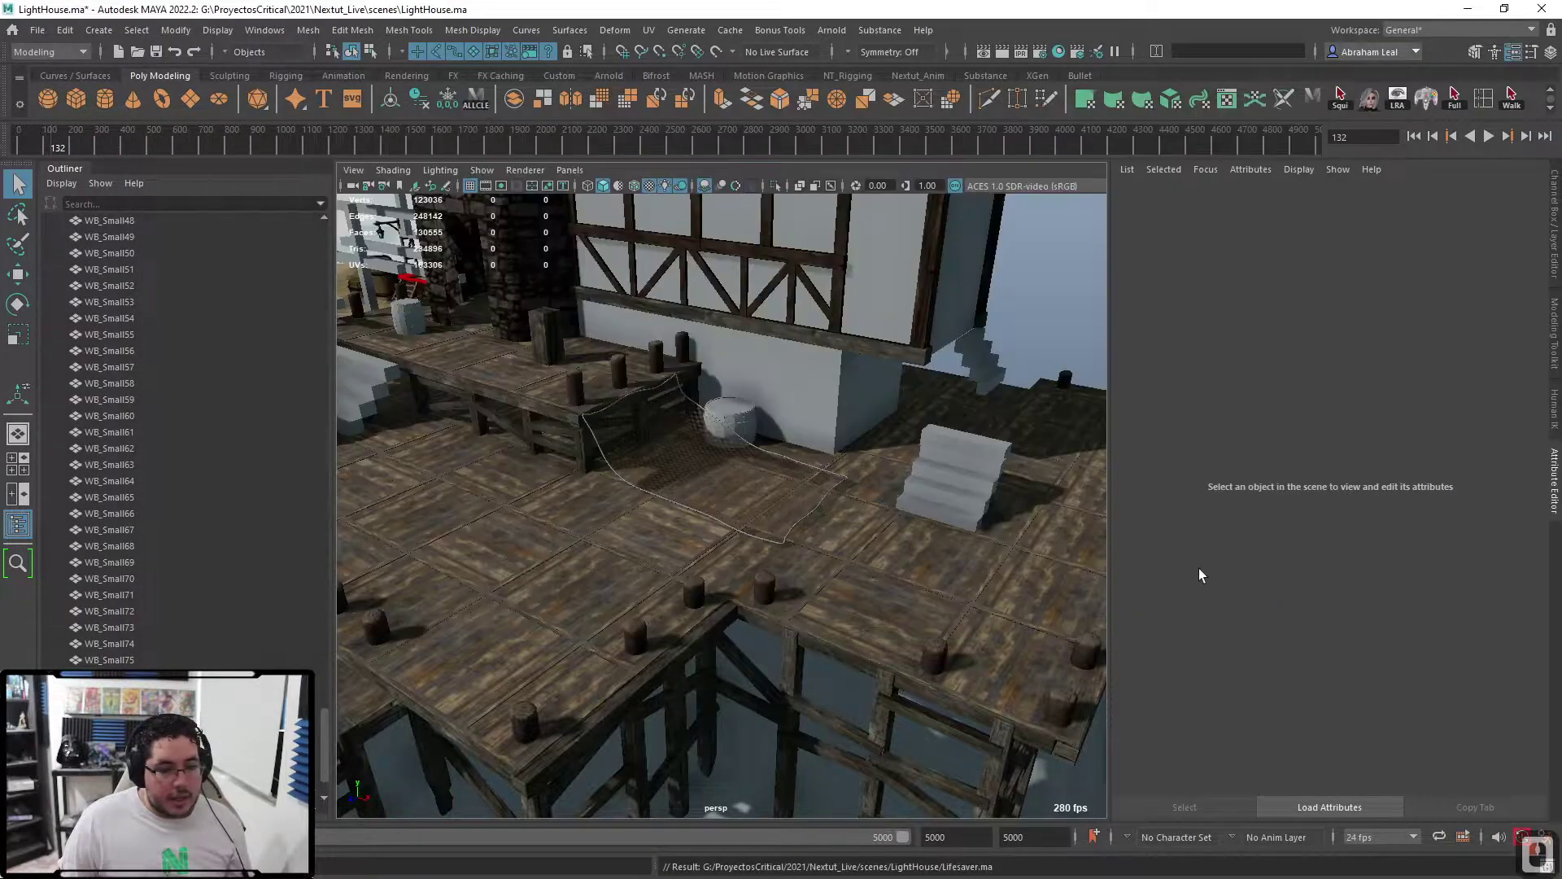
- Delete the Lifesaver_LightScene_LightSetup object that was imported along with the lifesaver
{"action": "scroll", "coordinate": [708, 489], "scroll_direction": "down", "scroll_amount": 10}
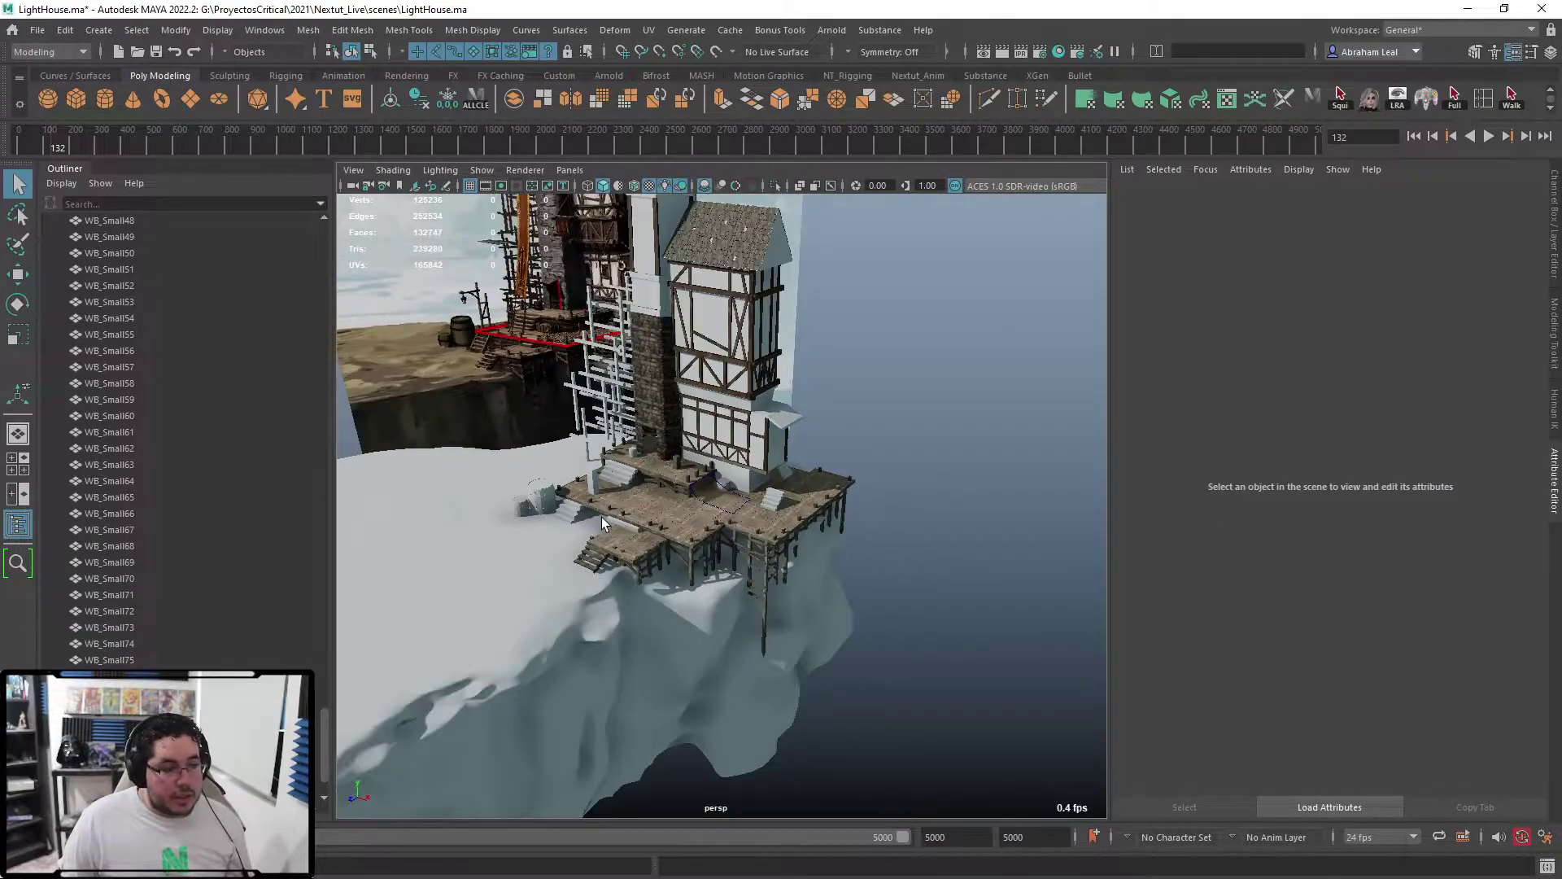
{"action": "left_click", "coordinate": [162, 741]}
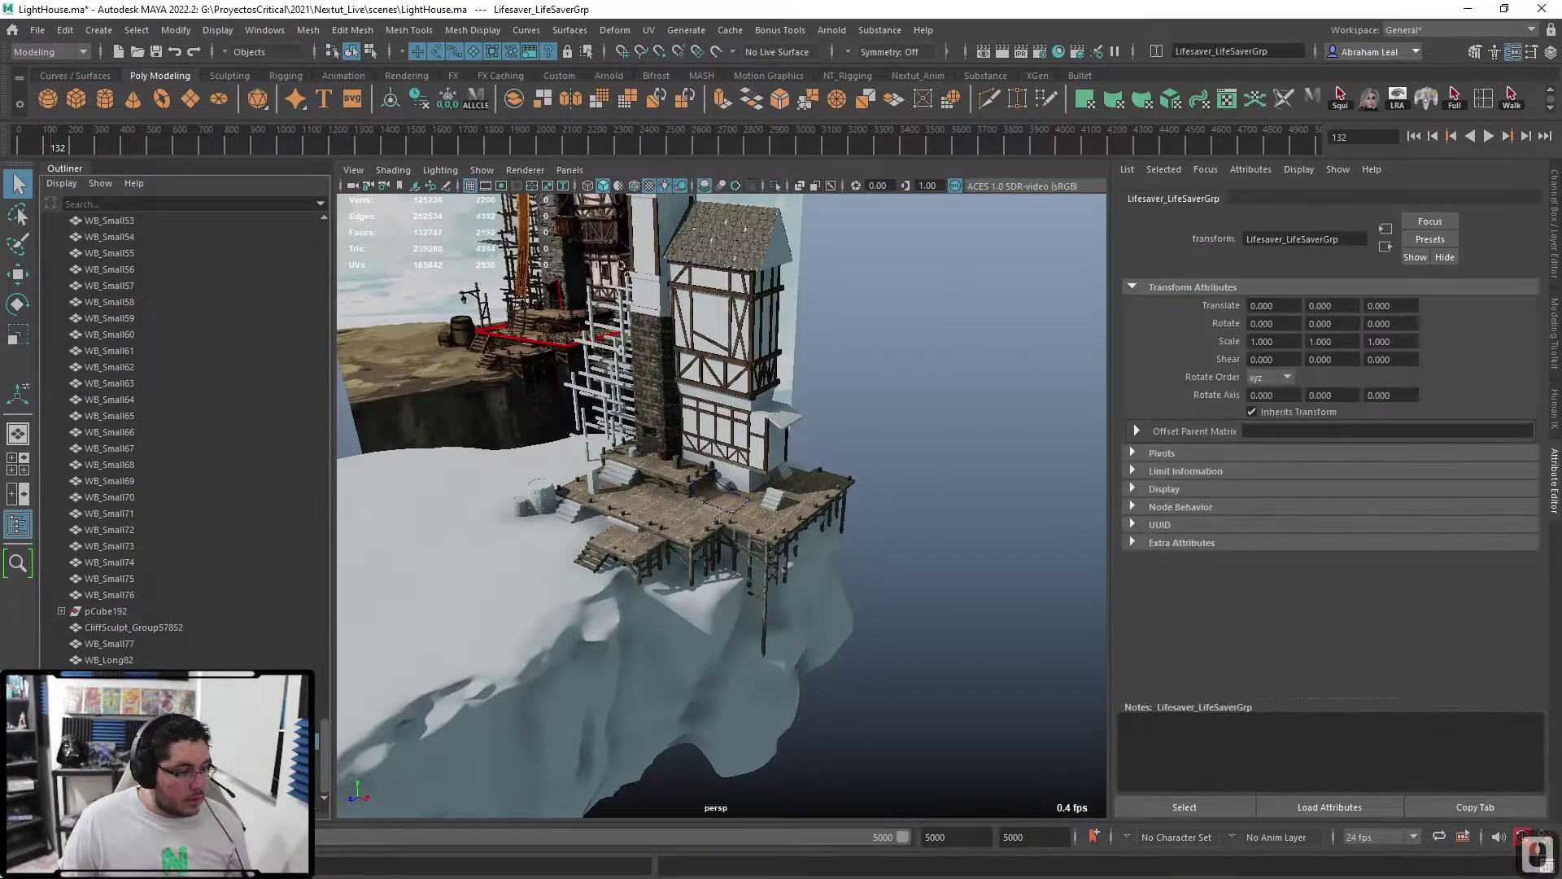
{"action": "scroll", "coordinate": [478, 738], "scroll_direction": "up", "scroll_amount": 5}
{"action": "key", "text": "Delete"}
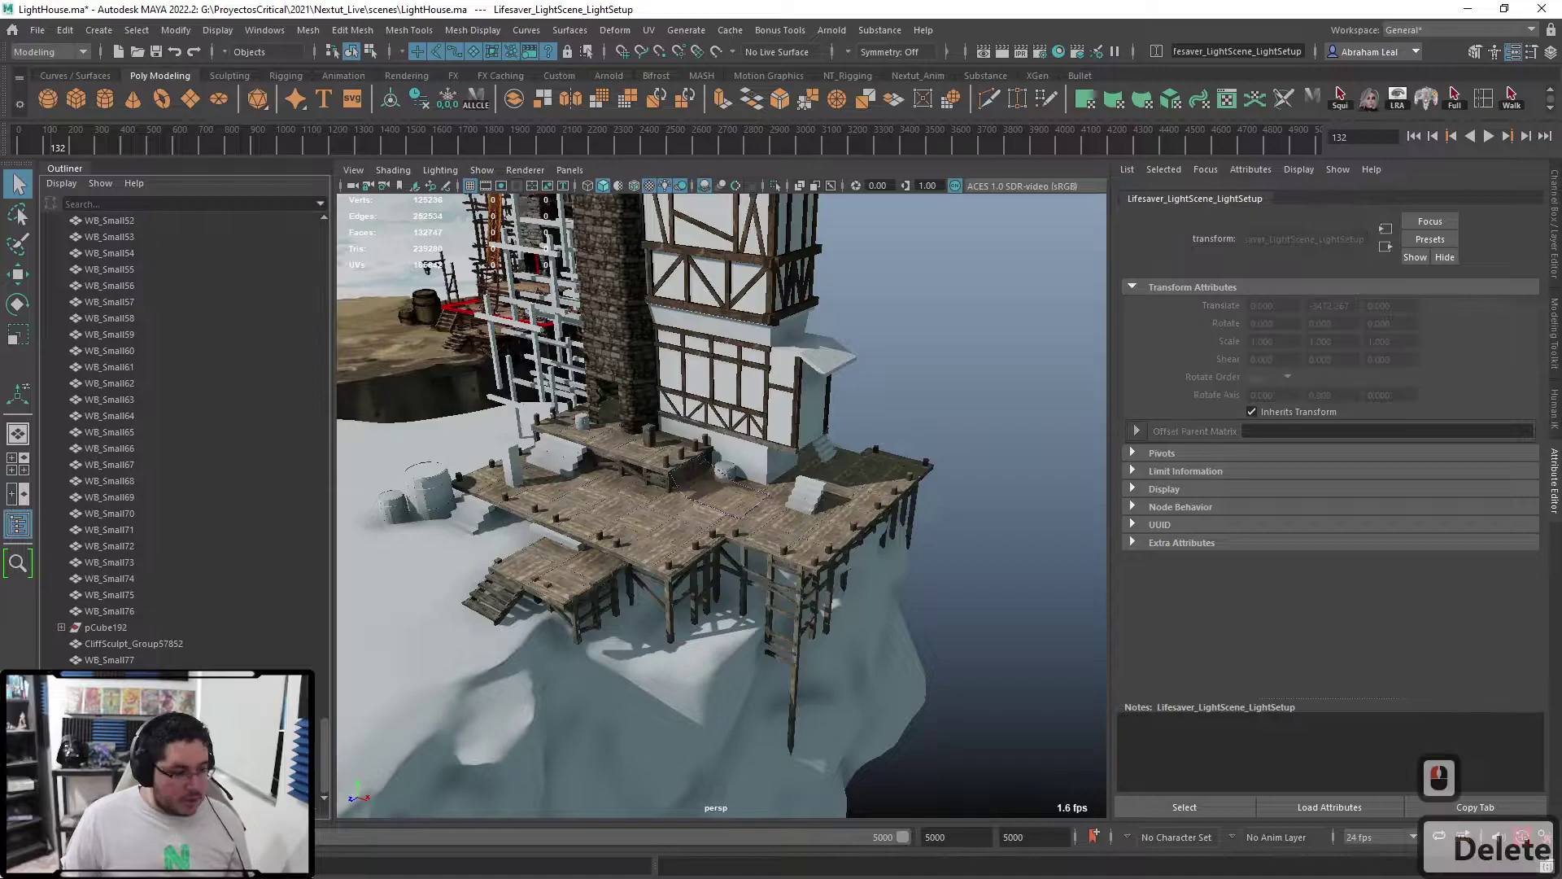
- Move the Lifesaver_LifeSaverGrp group beside the house corner at about X 521, Y 128, Z -144, and scale it uniformly to about 2.9
{"action": "key", "text": "w"}
{"action": "left_click_drag", "start_coordinate": [709, 489], "coordinate": [814, 514]}
{"action": "scroll", "coordinate": [788, 494], "scroll_direction": "up", "scroll_amount": 5}
{"action": "scroll", "coordinate": [799, 354], "scroll_direction": "up", "scroll_amount": 5}
{"action": "middle_click_drag", "start_coordinate": [799, 356], "coordinate": [798, 475], "text": "alt"}
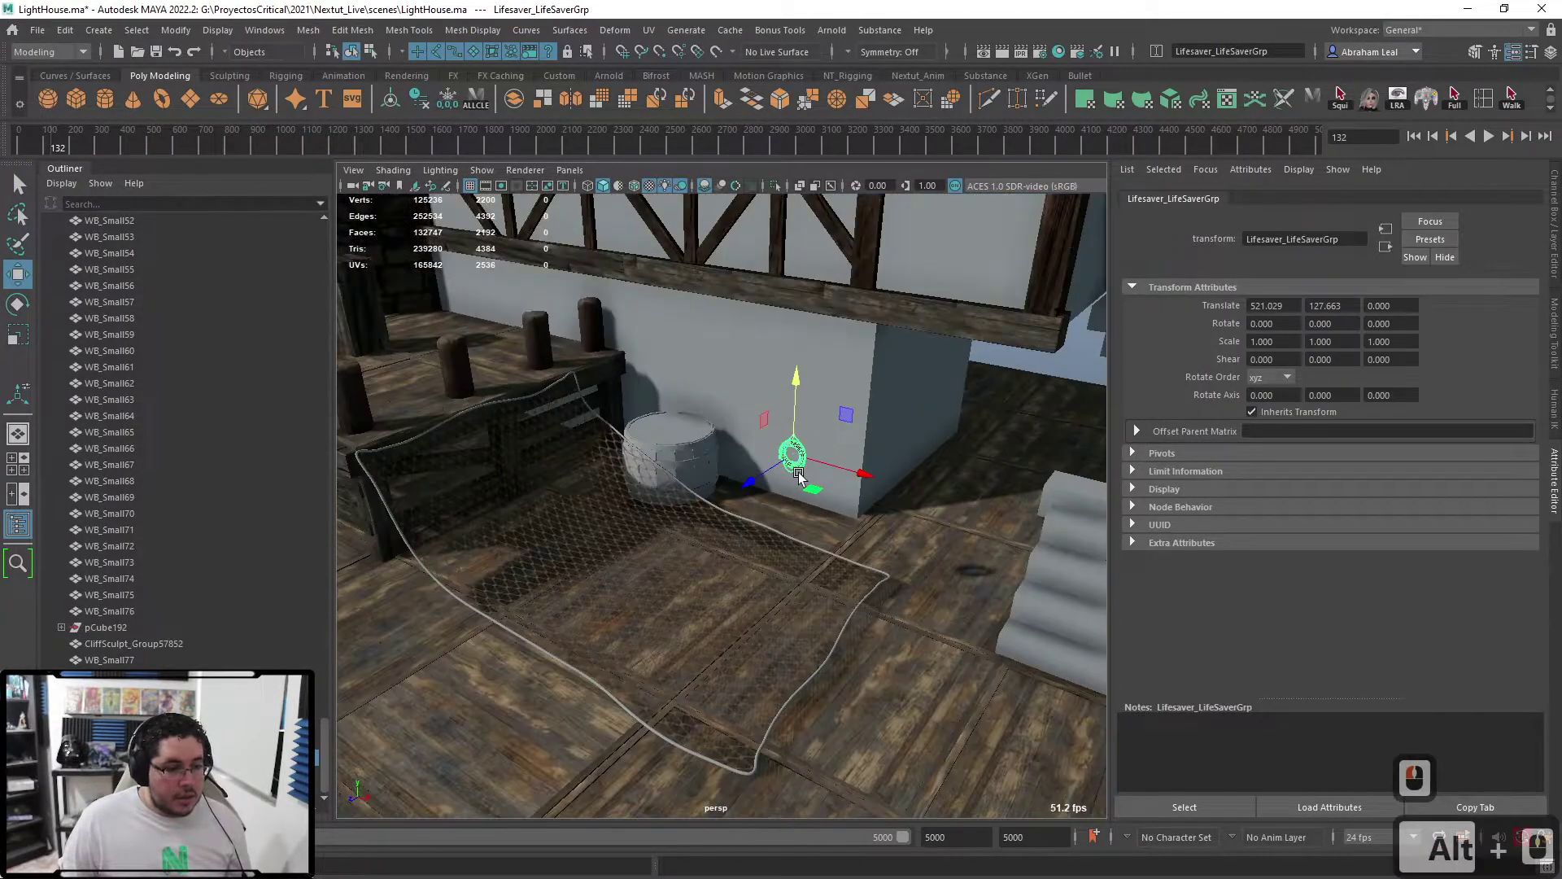
{"action": "key", "text": "r"}
{"action": "left_click_drag", "start_coordinate": [797, 452], "coordinate": [921, 438]}
{"action": "key", "text": "w"}
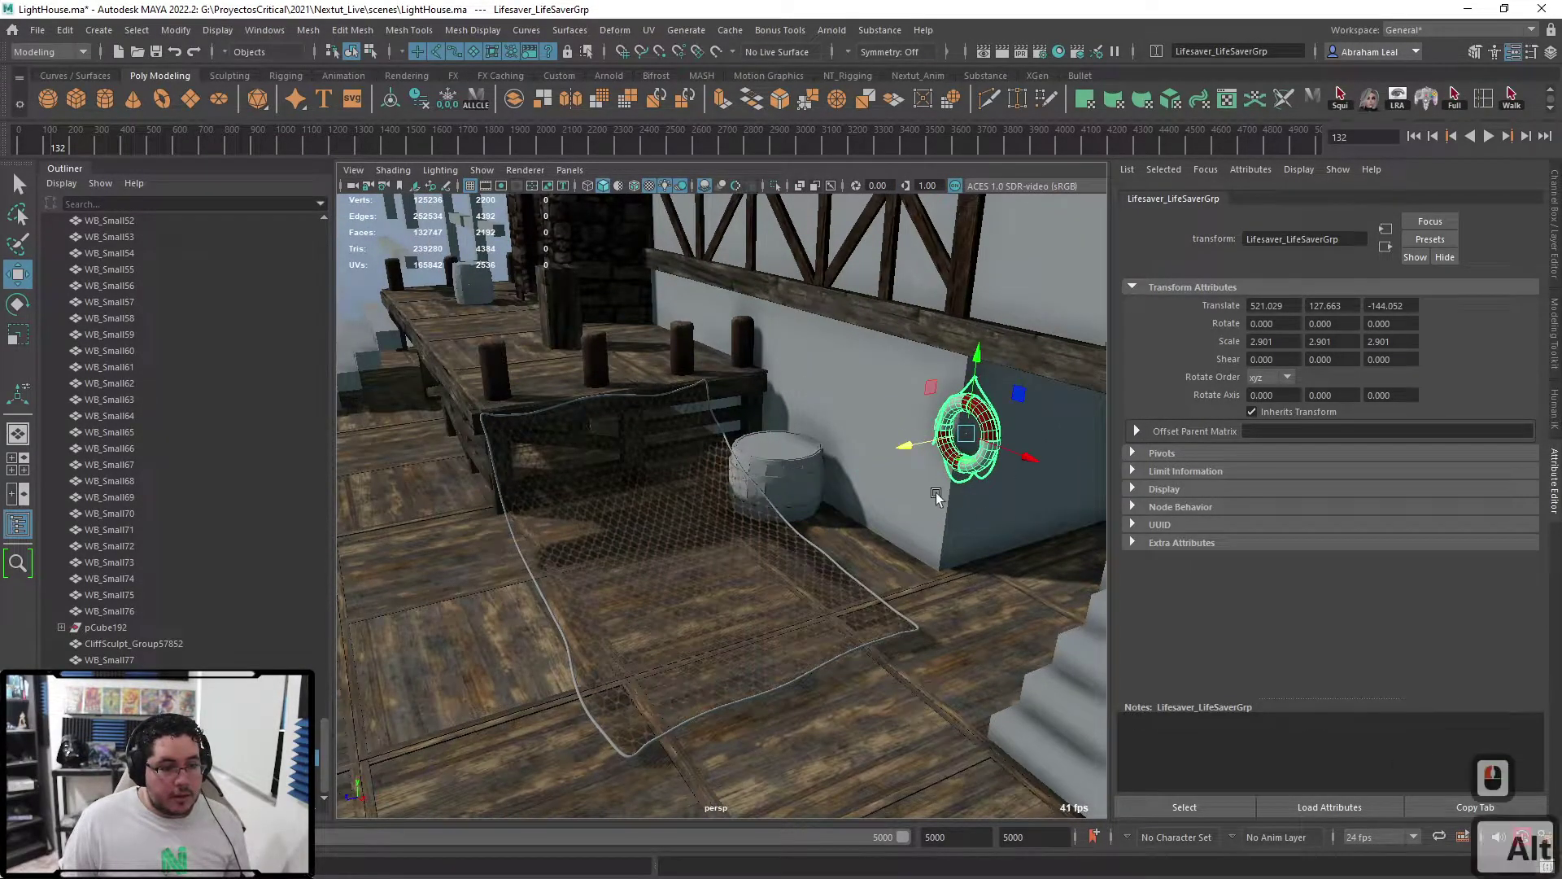
- Raise the lifesaver group to about Y 480 so it hangs on the house's timber-framed wall
{"action": "right_click_drag", "start_coordinate": [934, 493], "coordinate": [826, 517], "text": "alt"}
{"action": "middle_click_drag", "start_coordinate": [826, 516], "coordinate": [574, 541], "text": "alt"}
{"action": "right_click_drag", "start_coordinate": [655, 553], "coordinate": [910, 561], "text": "alt"}
{"action": "middle_click_drag", "start_coordinate": [910, 561], "coordinate": [839, 610], "text": "alt"}
{"action": "left_click_drag", "start_coordinate": [891, 661], "coordinate": [900, 418]}
- Duplicate the lifesaver group and place the copy lower on the adjacent wall panel, at about X 584, Y 427
{"action": "left_click_drag", "start_coordinate": [708, 469], "coordinate": [746, 495], "text": "alt"}
{"action": "right_click_drag", "start_coordinate": [747, 496], "coordinate": [798, 534], "text": "alt"}
{"action": "key", "text": "ctrl+d"}
{"action": "left_click_drag", "start_coordinate": [819, 502], "coordinate": [887, 502]}
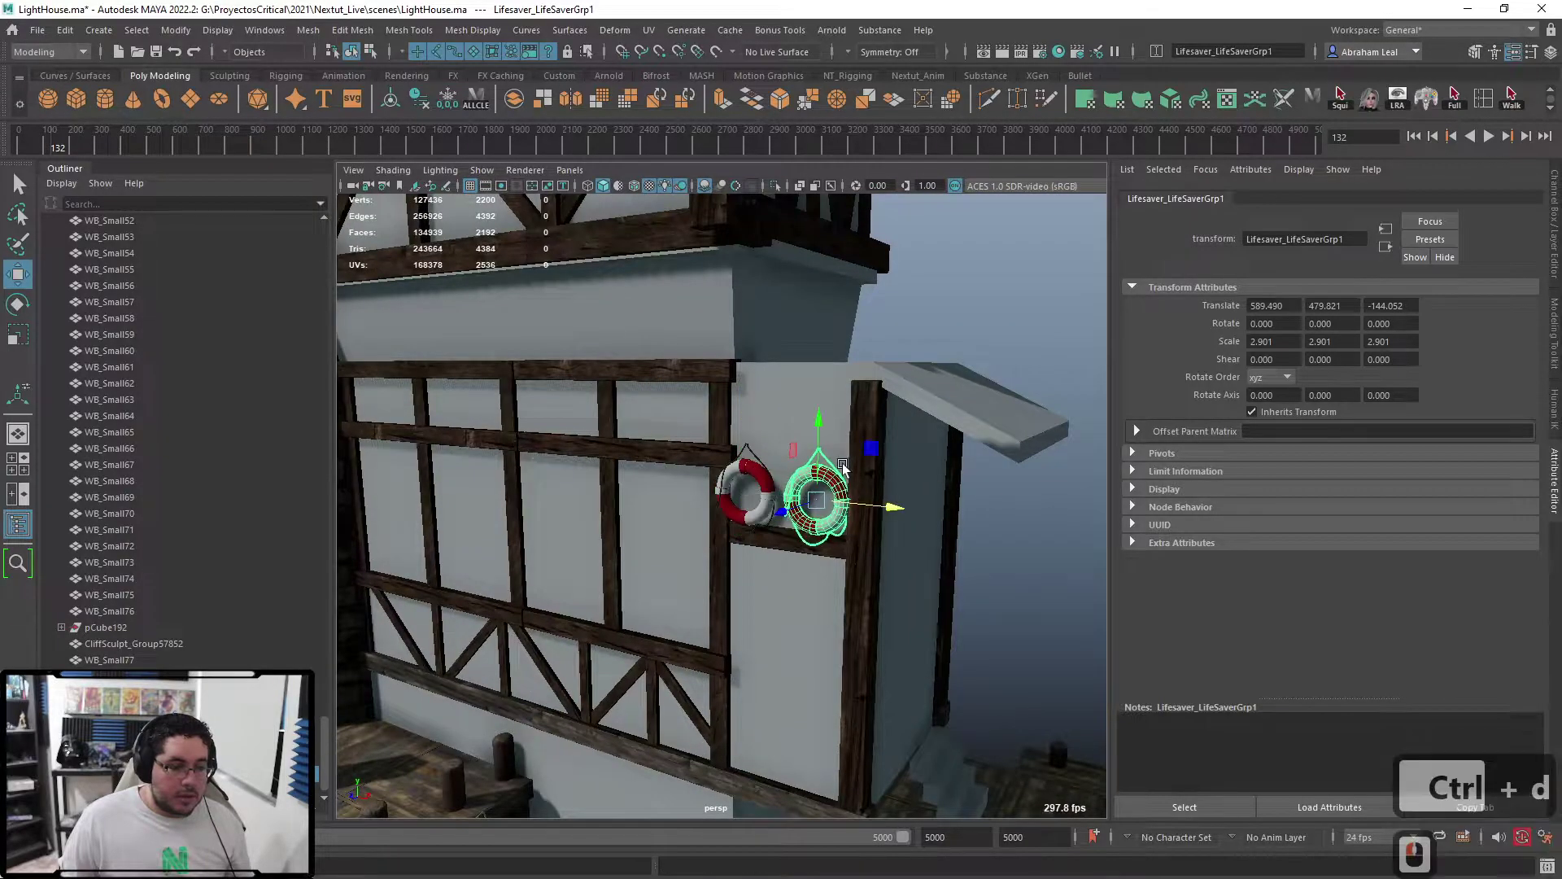
{"action": "left_click_drag", "start_coordinate": [813, 415], "coordinate": [811, 480]}
{"action": "left_click_drag", "start_coordinate": [867, 568], "coordinate": [862, 568]}
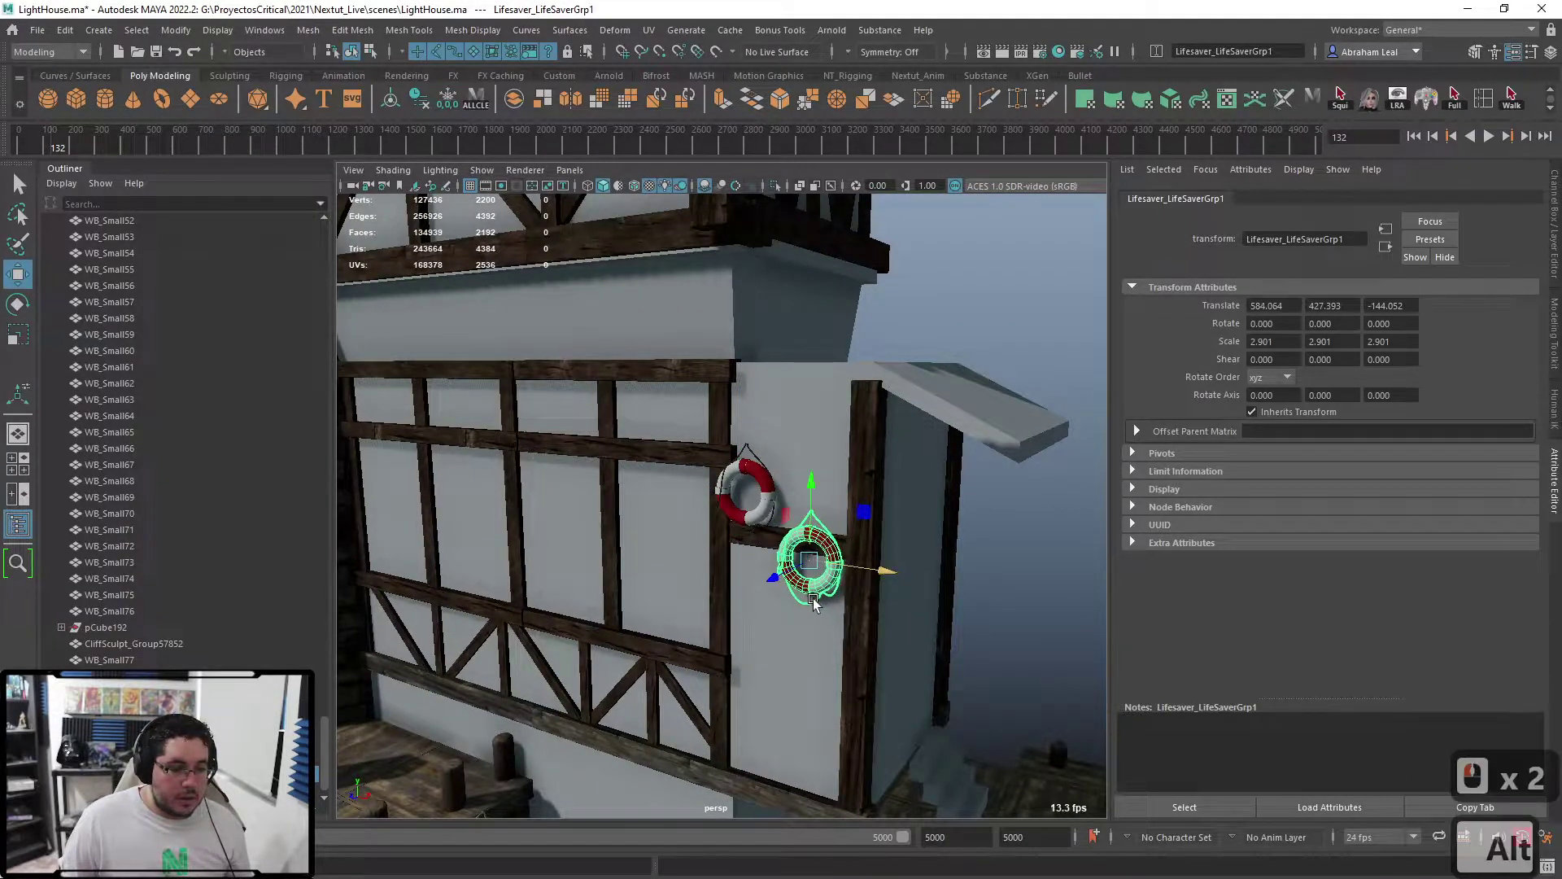
- Select the duplicated lifesaver's rope mesh and rename its Lambert material to M_Rope
{"action": "middle_click_drag", "start_coordinate": [765, 663], "coordinate": [820, 423], "text": "alt"}
{"action": "right_click_drag", "start_coordinate": [820, 424], "coordinate": [878, 356], "text": "alt"}
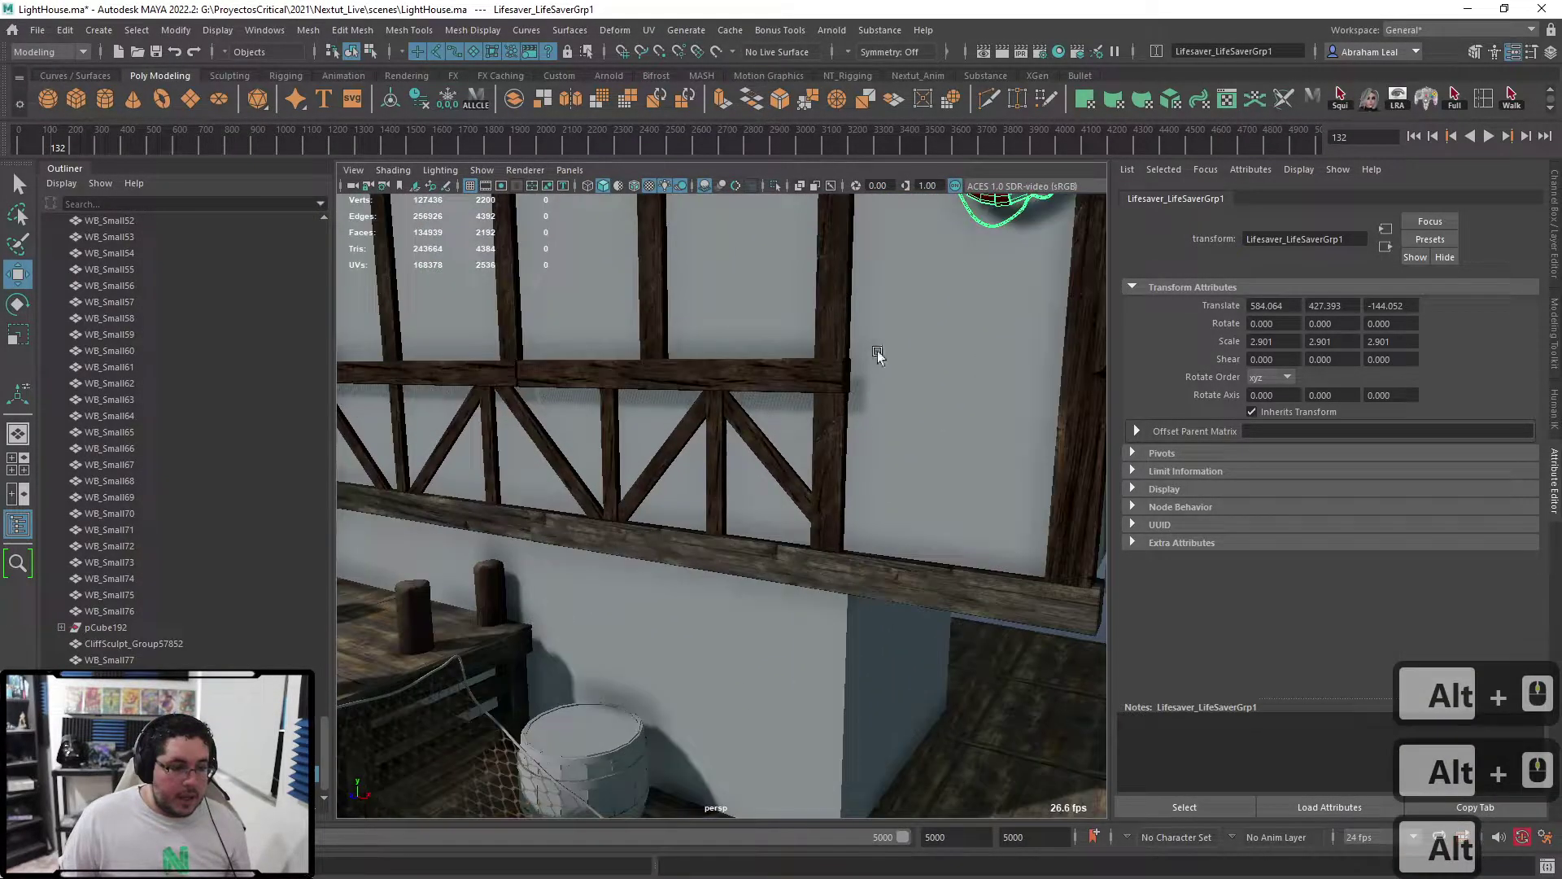
{"action": "left_click", "coordinate": [1004, 223]}
{"action": "left_click", "coordinate": [1012, 221]}
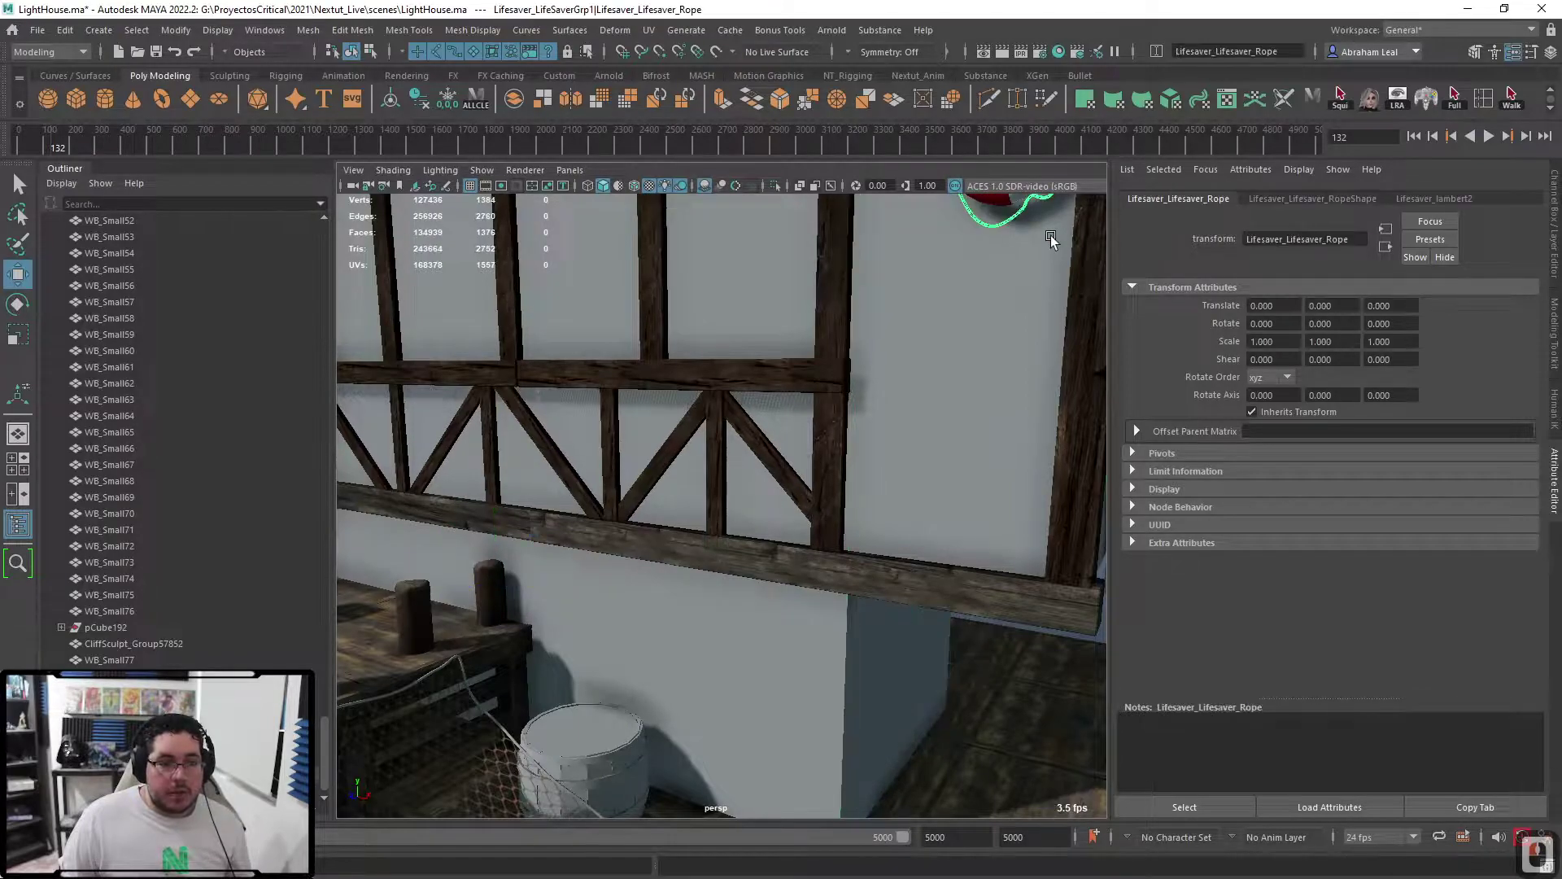
{"action": "left_click", "coordinate": [1452, 199]}
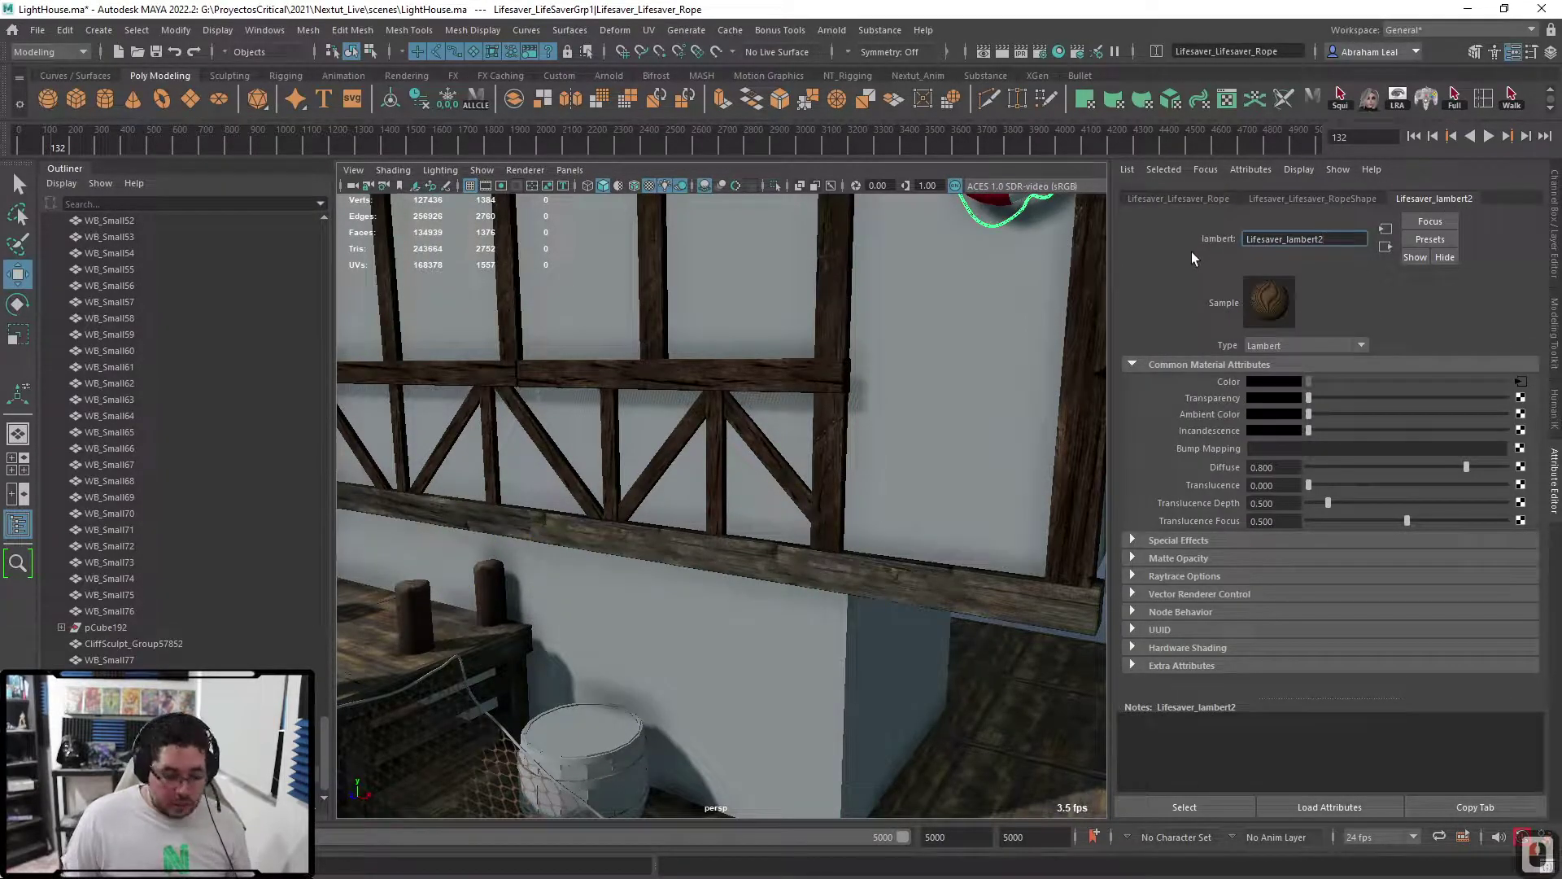
{"action": "type", "text": "M_Rope"}
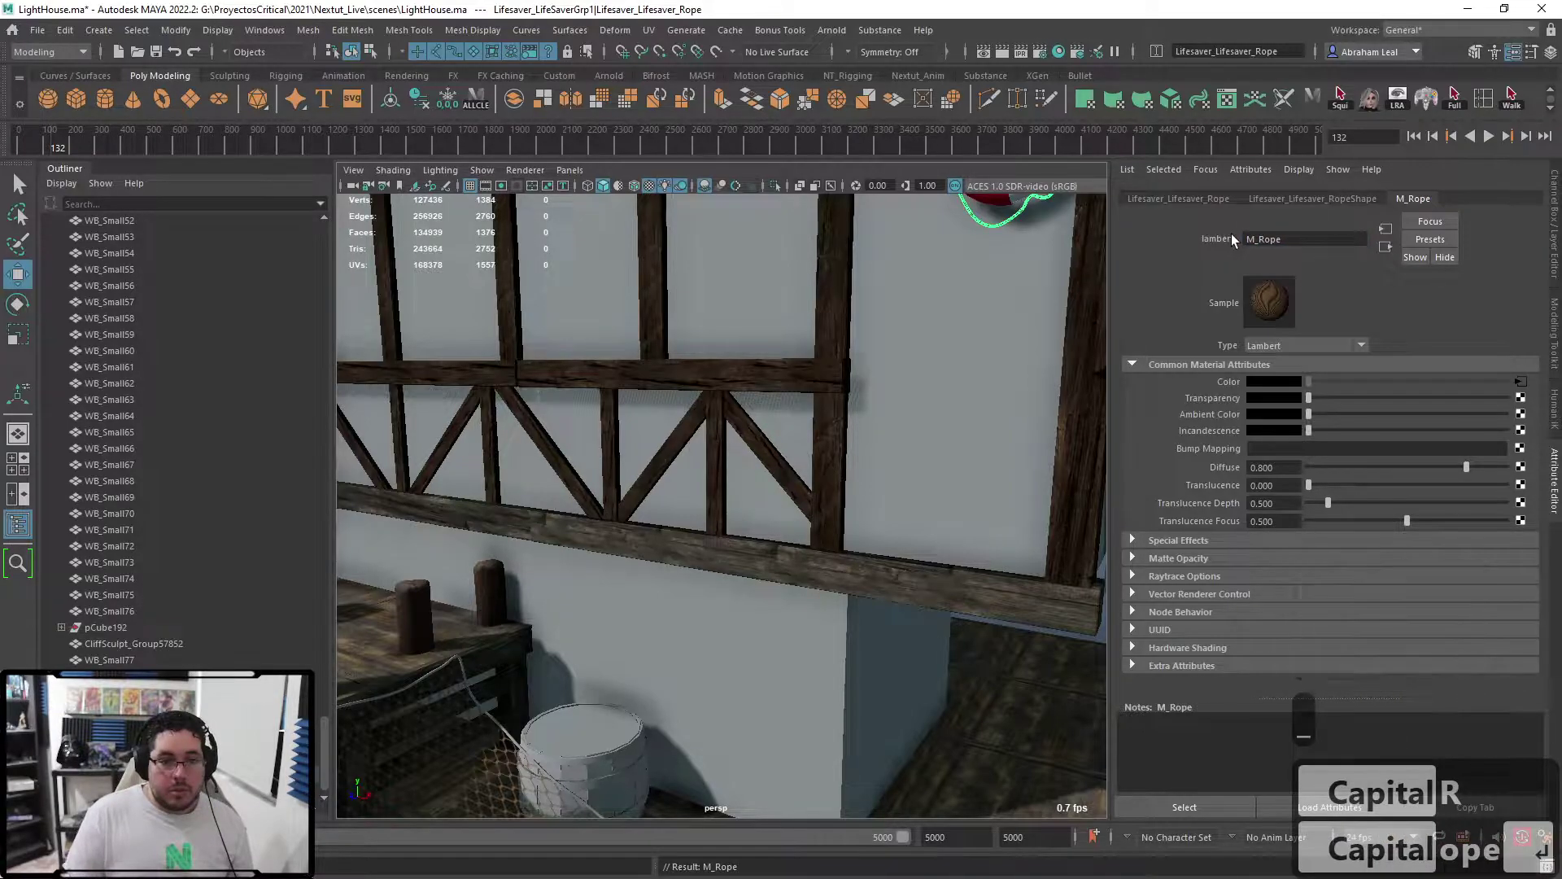
{"action": "key", "text": "Return"}
- Assign the existing M_Rope material to the swept rope around the net's border
{"action": "right_click_drag", "start_coordinate": [869, 464], "coordinate": [868, 373], "text": "alt"}
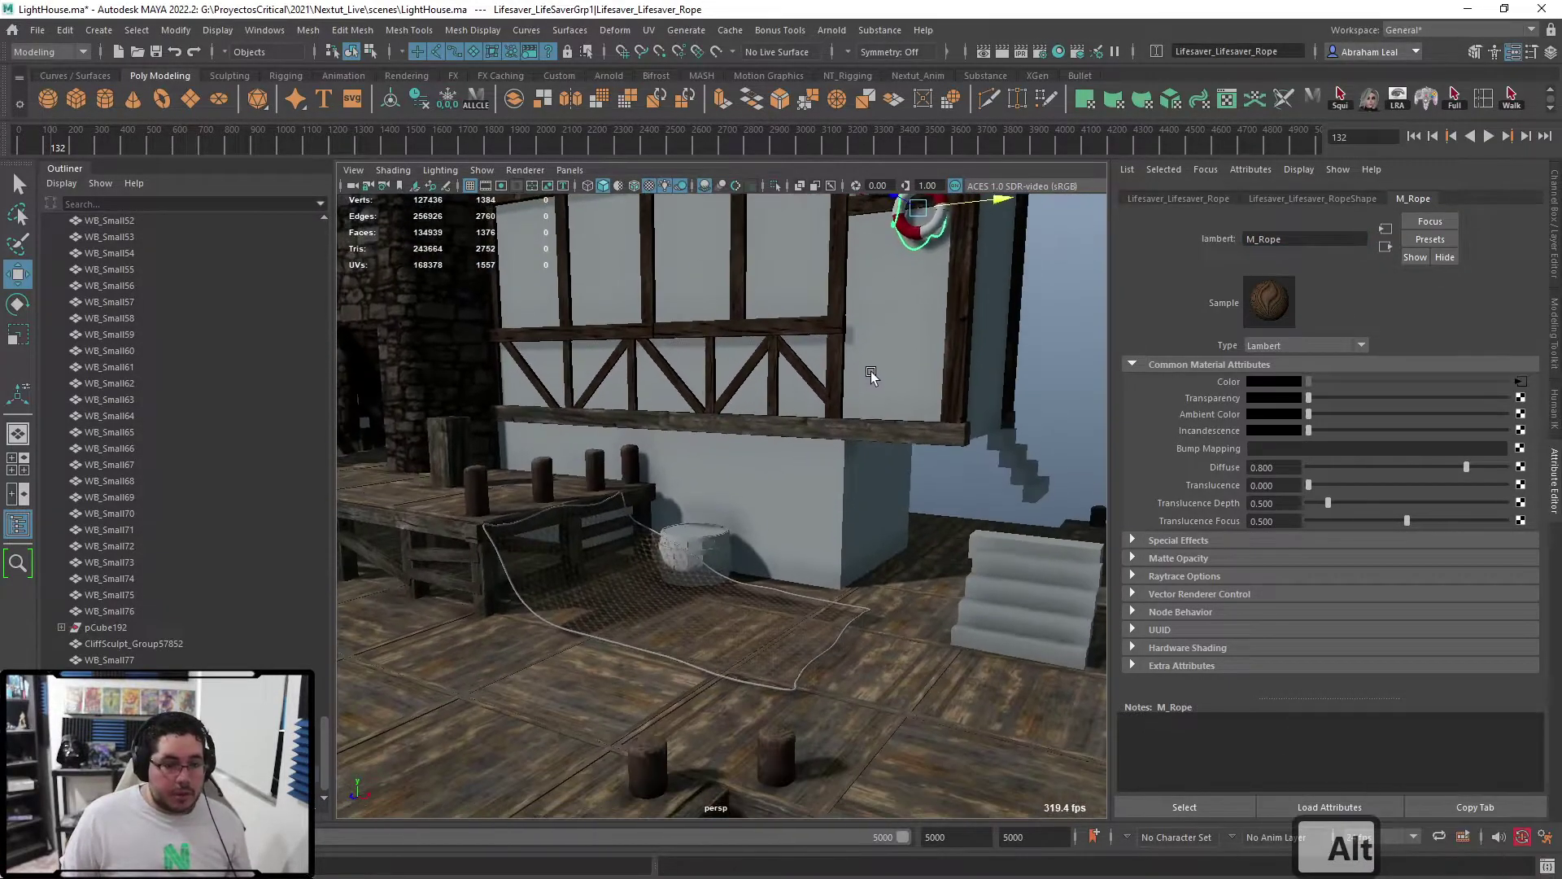
{"action": "middle_click_drag", "start_coordinate": [868, 374], "coordinate": [711, 540], "text": "alt"}
{"action": "left_click_drag", "start_coordinate": [711, 540], "coordinate": [503, 554], "text": "alt"}
{"action": "left_click", "coordinate": [466, 516]}
{"action": "right_click", "coordinate": [467, 519]}
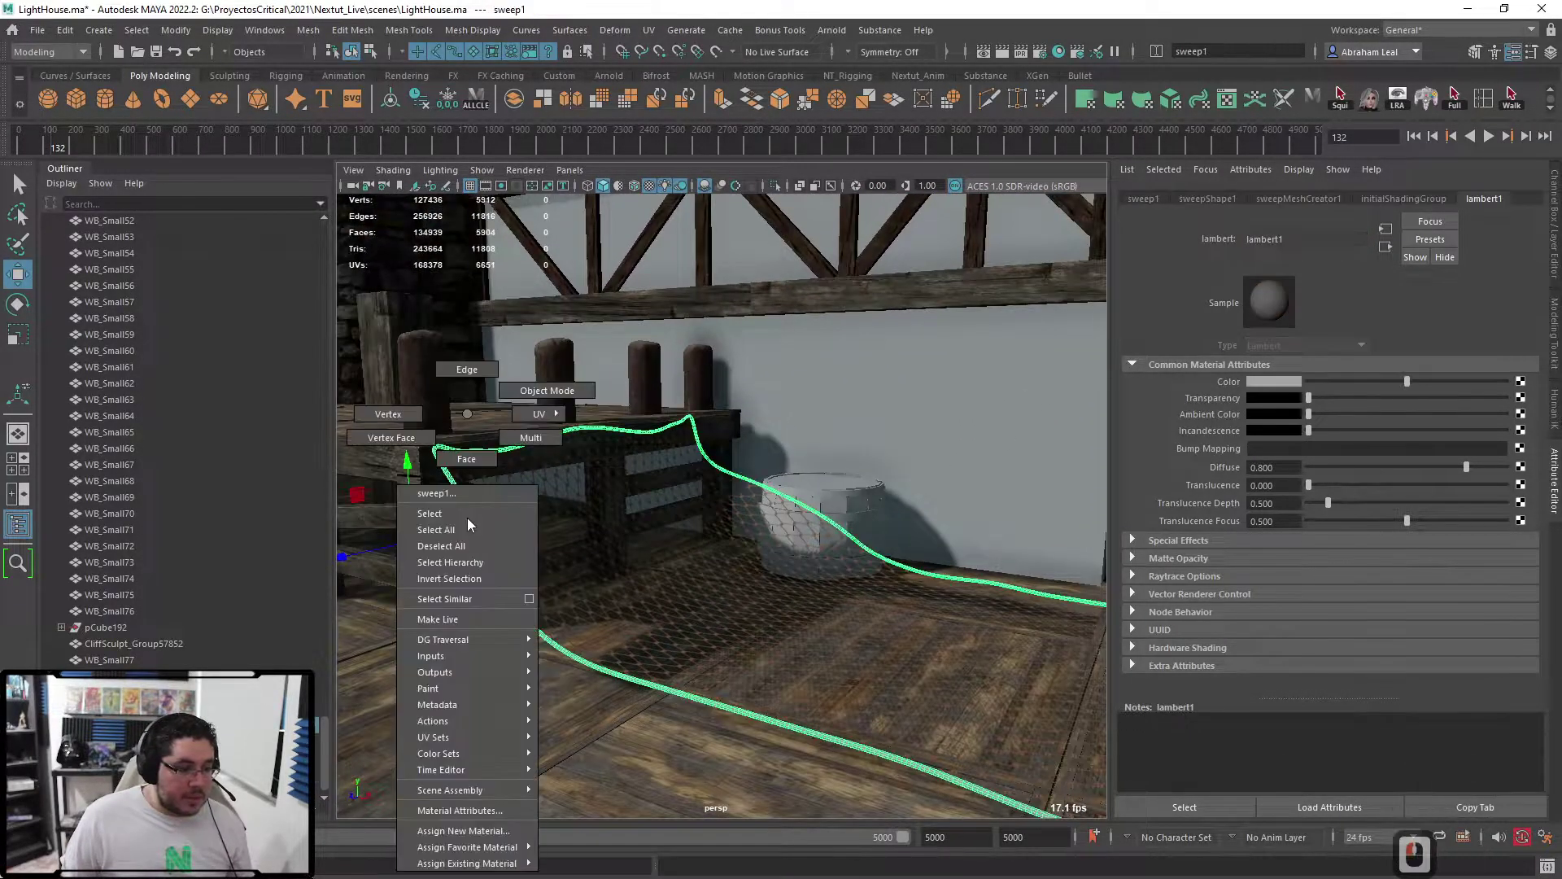
{"action": "mouse_move", "coordinate": [486, 864]}
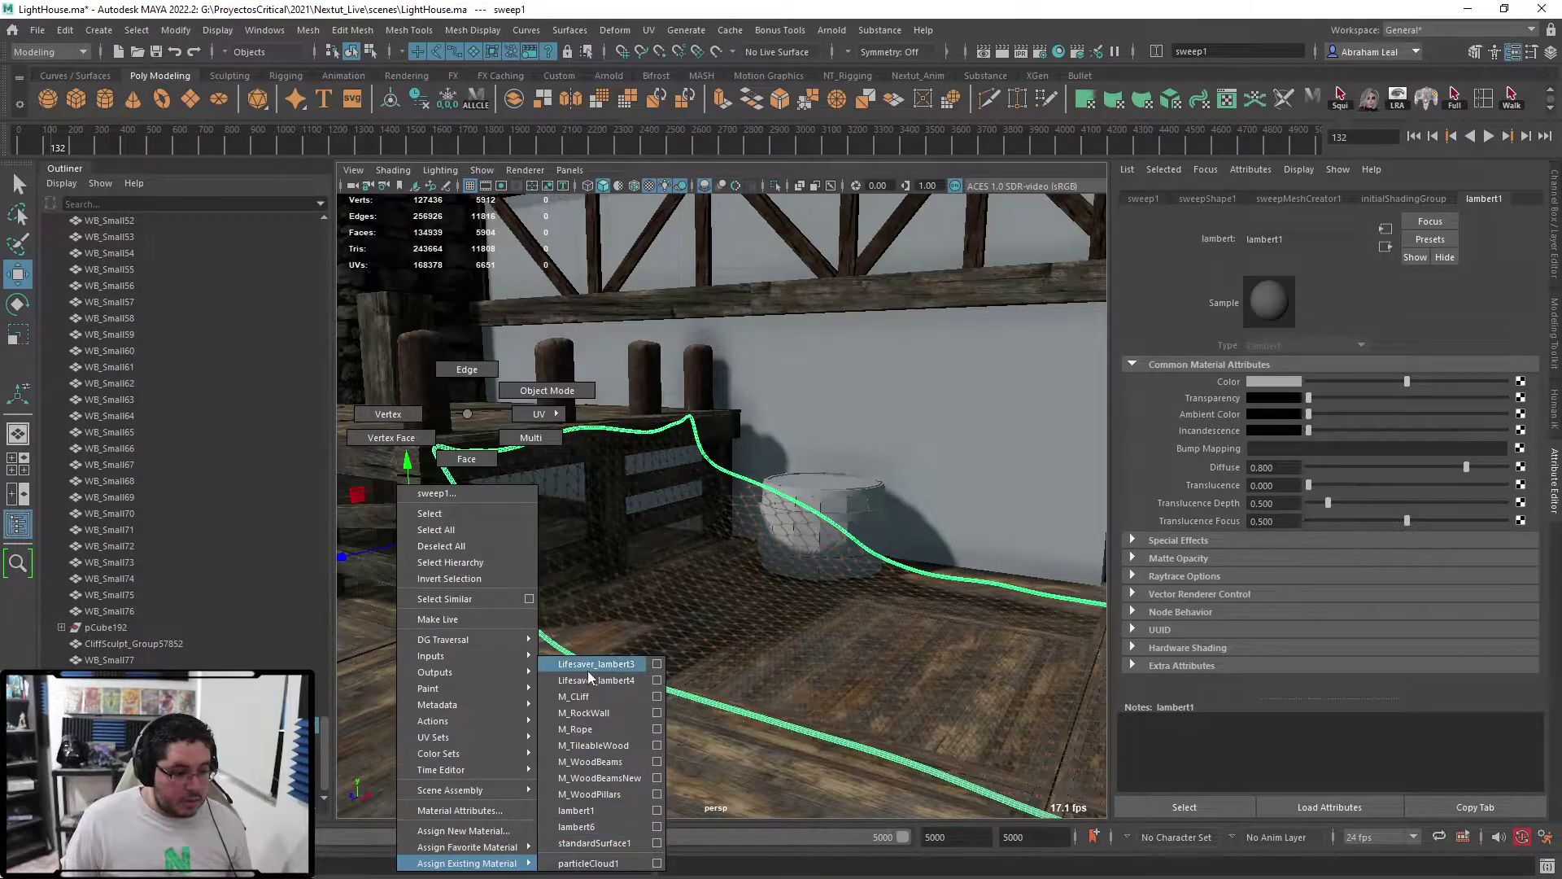
{"action": "left_click", "coordinate": [583, 730]}
- Select the net's border rope and open the UV Editor to view its UVs over the rope texture
{"action": "left_click", "coordinate": [498, 691]}
{"action": "middle_click_drag", "start_coordinate": [503, 572], "coordinate": [558, 565], "text": "alt"}
{"action": "right_click_drag", "start_coordinate": [558, 565], "coordinate": [422, 593], "text": "alt"}
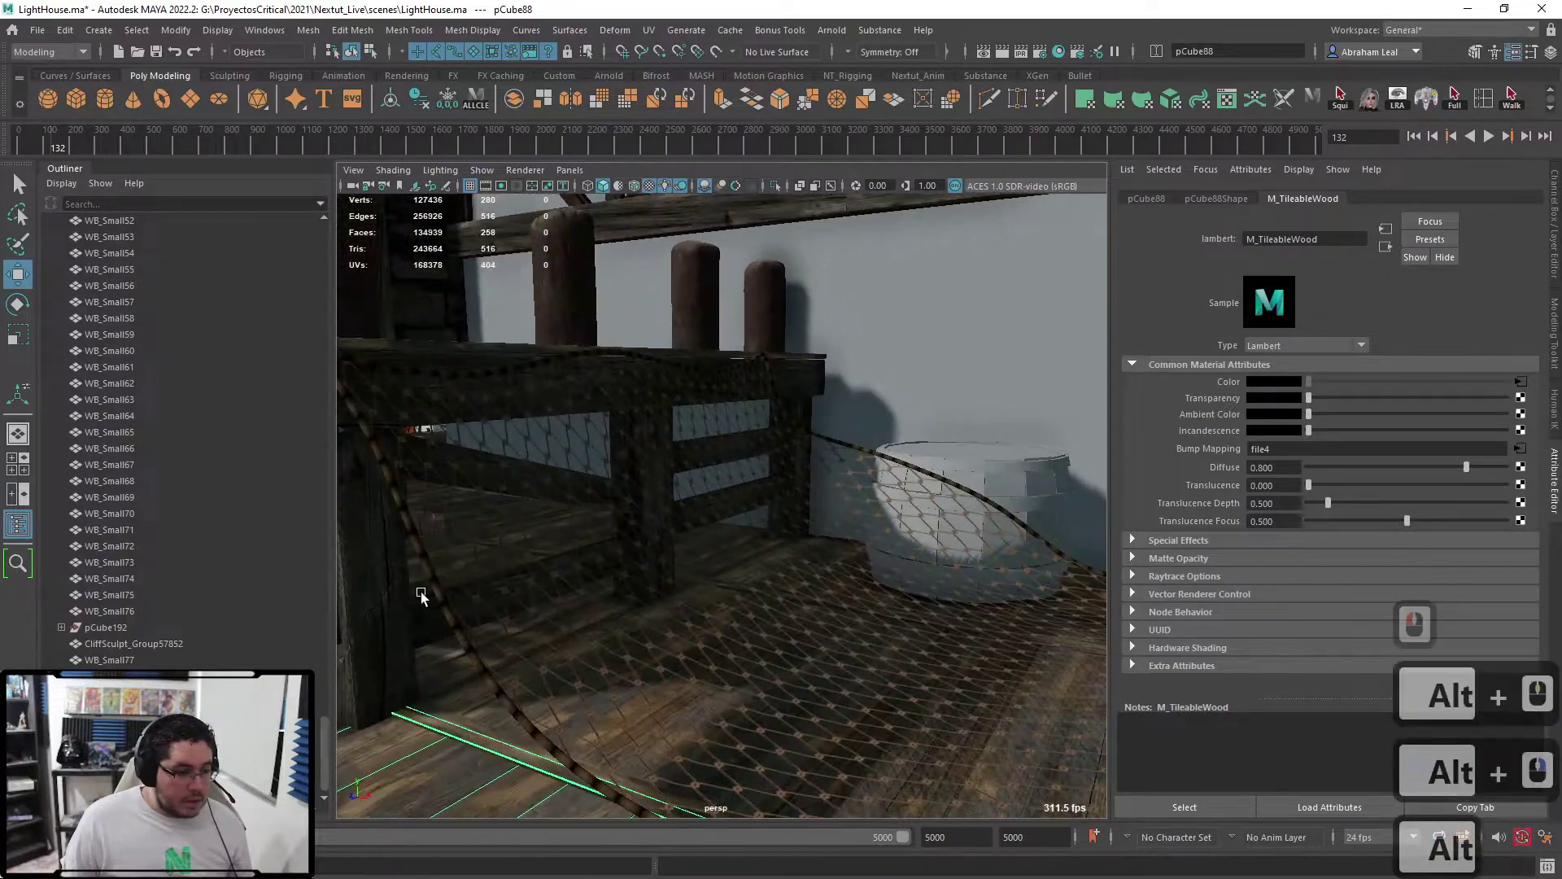
{"action": "left_click_drag", "start_coordinate": [421, 593], "coordinate": [736, 735], "text": "alt"}
{"action": "left_click", "coordinate": [735, 736]}
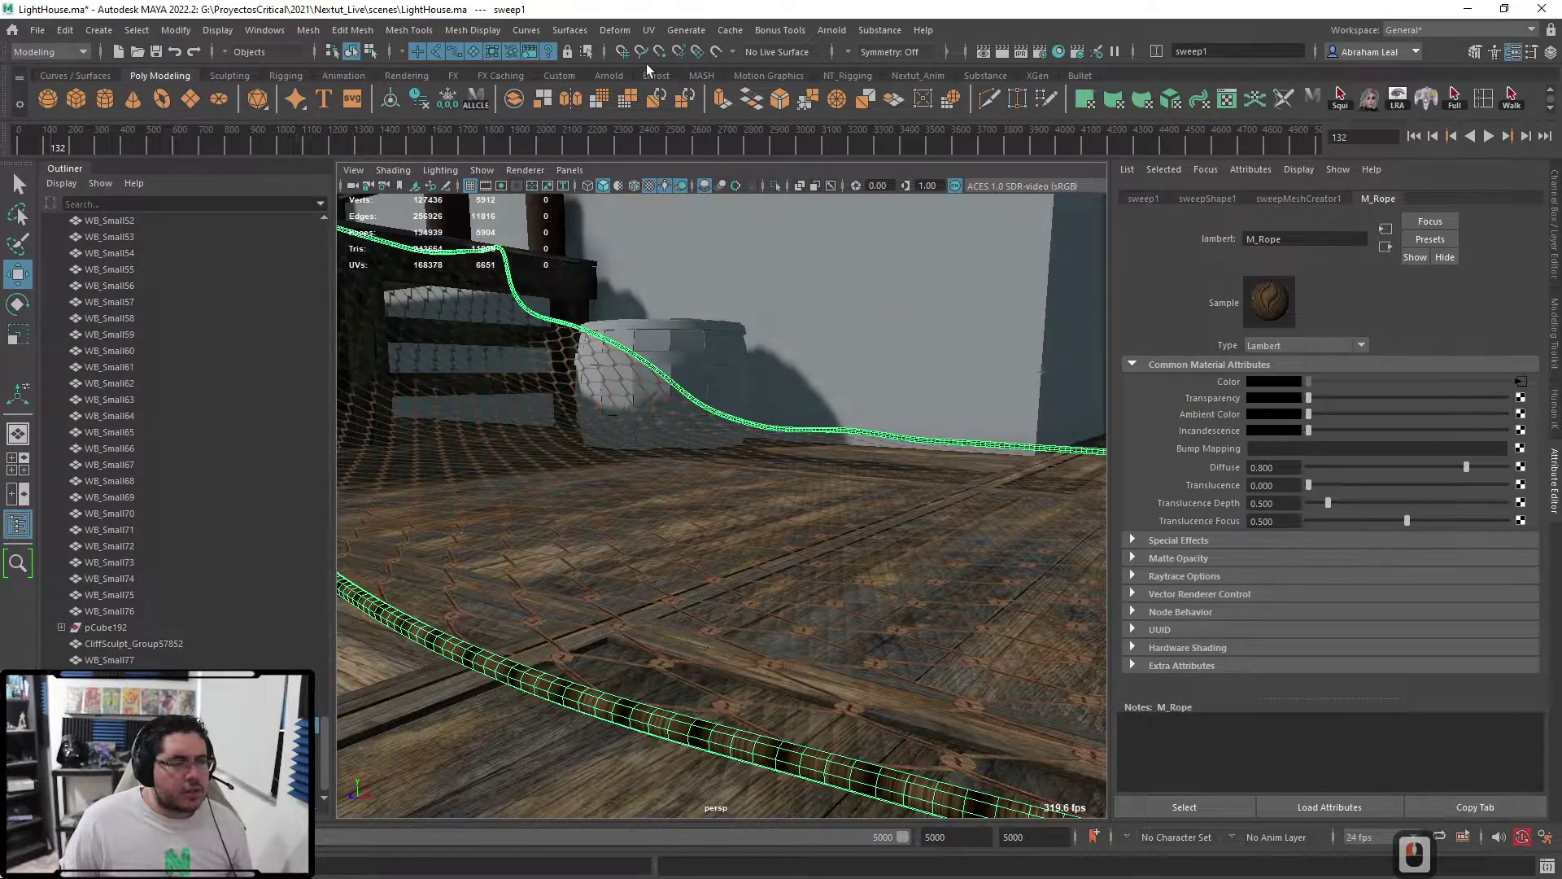
{"action": "left_click", "coordinate": [649, 29]}
{"action": "left_click", "coordinate": [676, 59]}
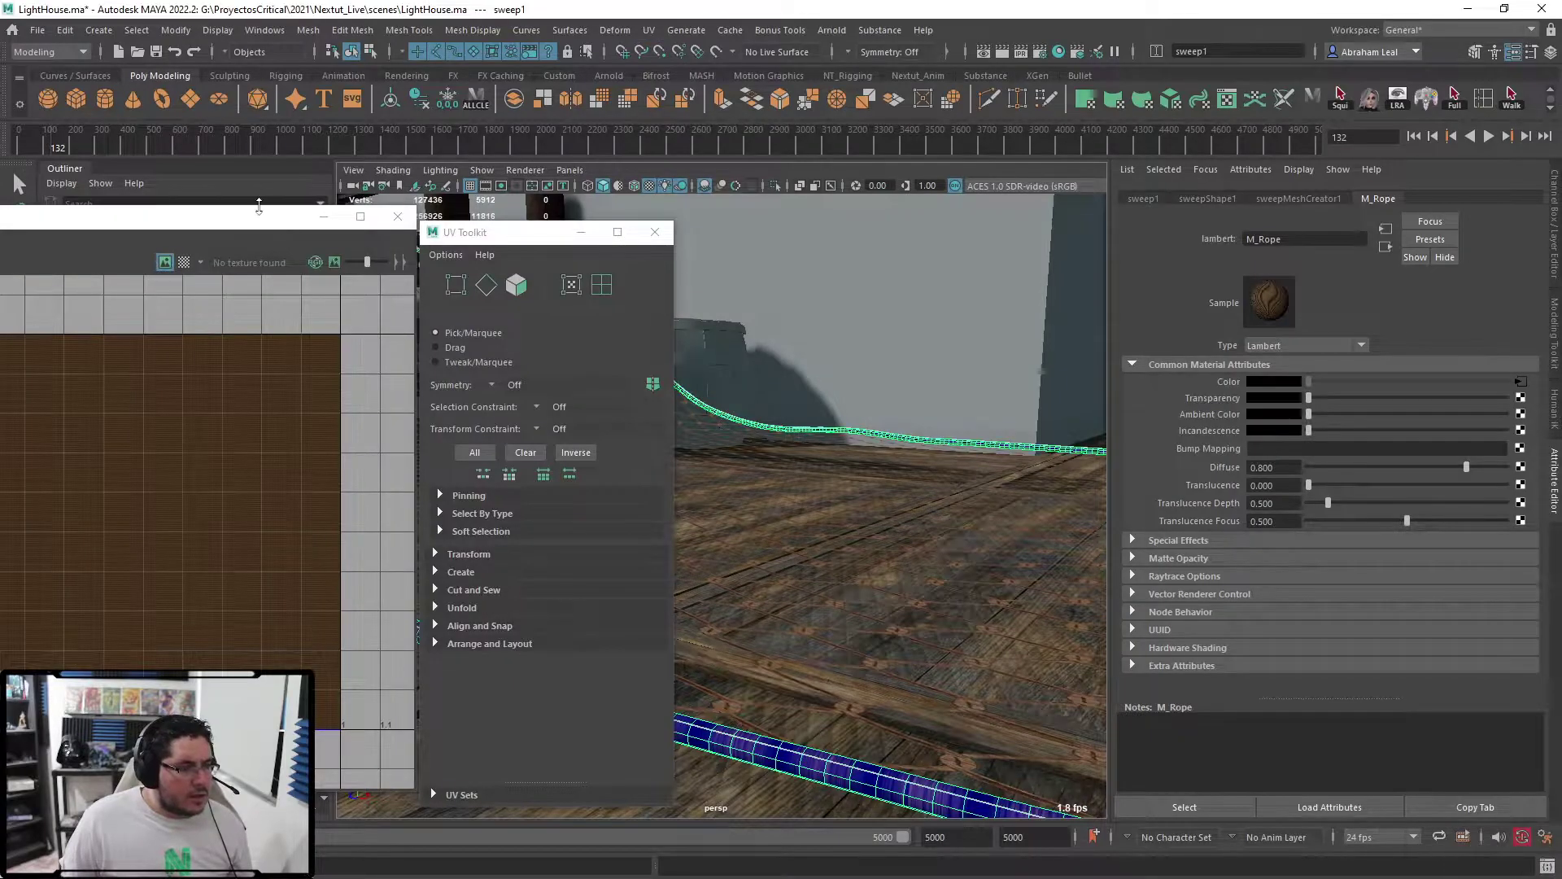
{"action": "left_click_drag", "start_coordinate": [260, 215], "coordinate": [716, 198]}
{"action": "scroll", "coordinate": [467, 339], "scroll_direction": "up", "scroll_amount": 5}
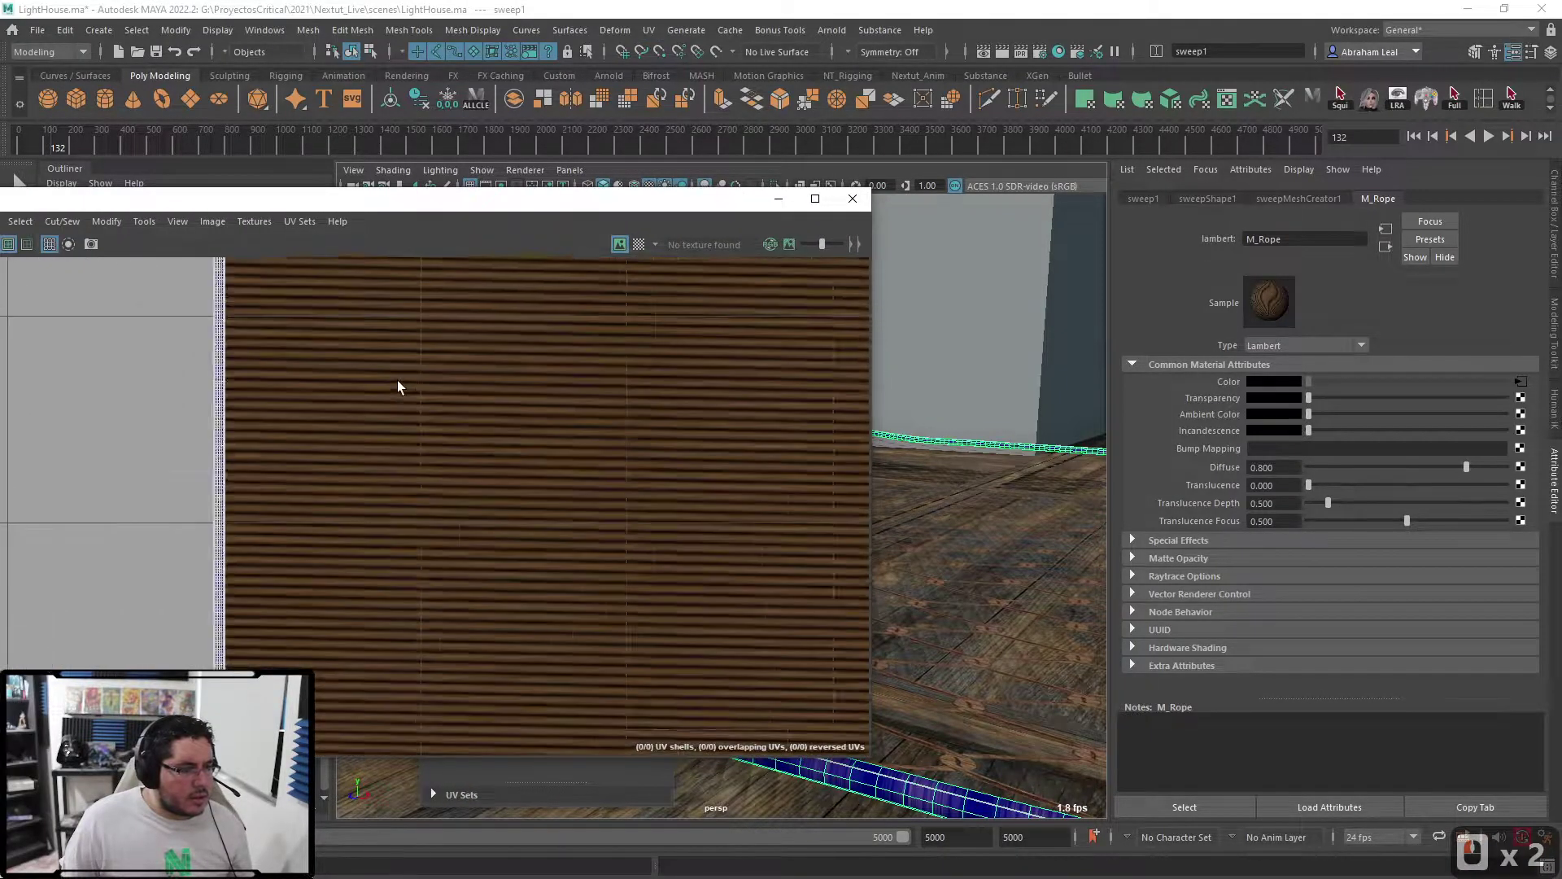
- Rotate the rope's whole UV shell to a diagonal and move it onto the rope texture
{"action": "middle_click_drag", "start_coordinate": [397, 379], "coordinate": [416, 447], "text": "alt"}
{"action": "scroll", "coordinate": [573, 543], "scroll_direction": "down", "scroll_amount": 6}
{"action": "right_click_drag", "start_coordinate": [420, 447], "coordinate": [366, 419]}
{"action": "left_click", "coordinate": [436, 572]}
{"action": "left_click_drag", "start_coordinate": [425, 562], "coordinate": [559, 642]}
{"action": "left_click_drag", "start_coordinate": [976, 661], "coordinate": [1018, 676], "text": "alt"}
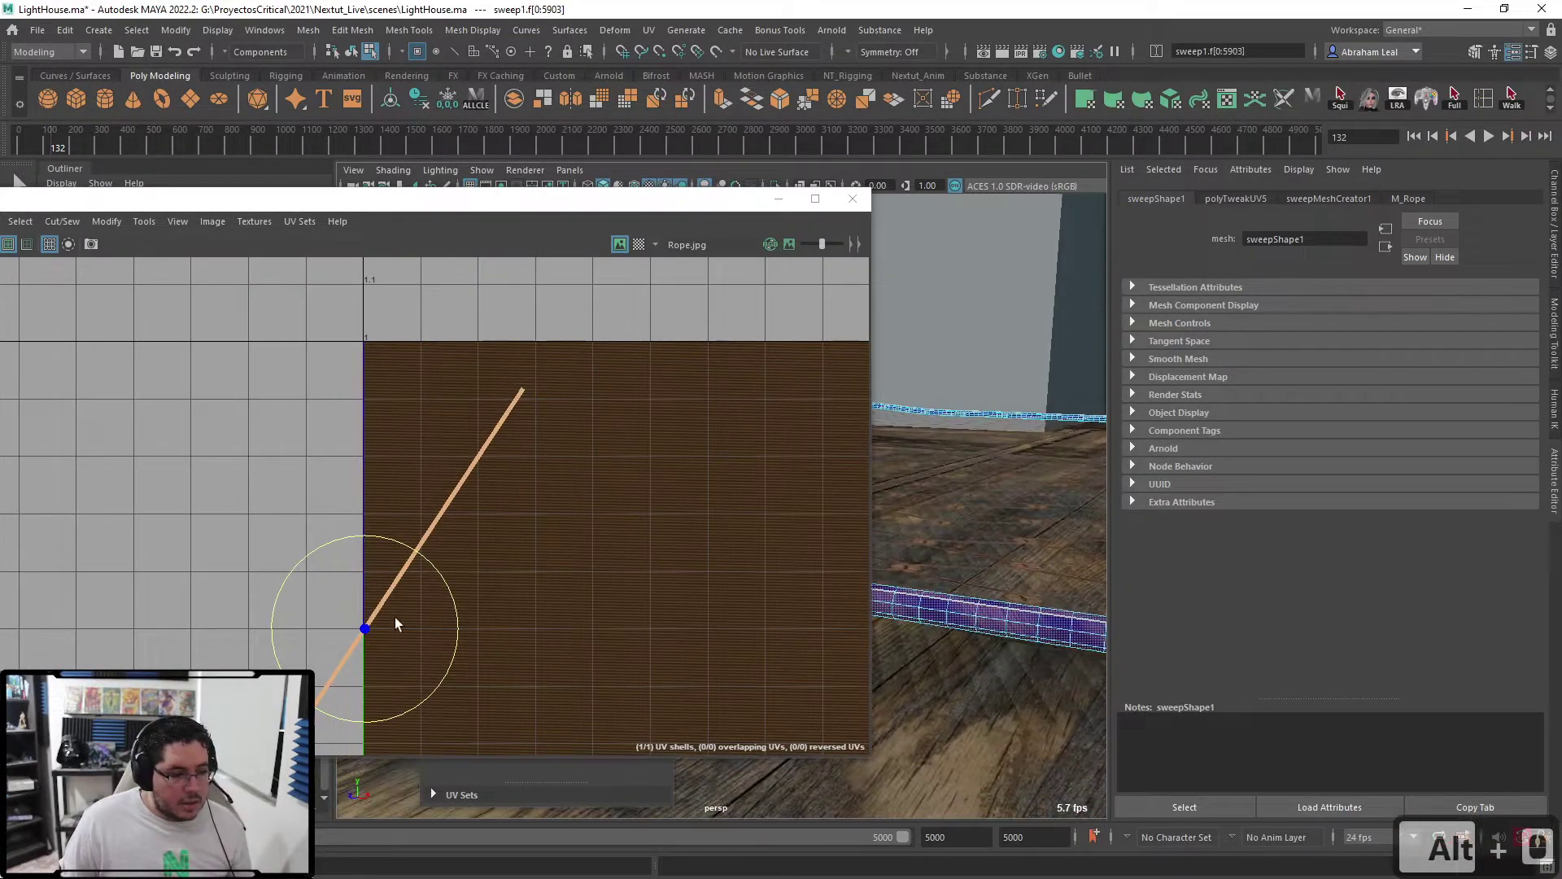
{"action": "left_click_drag", "start_coordinate": [394, 628], "coordinate": [669, 623]}
{"action": "key", "text": "w"}
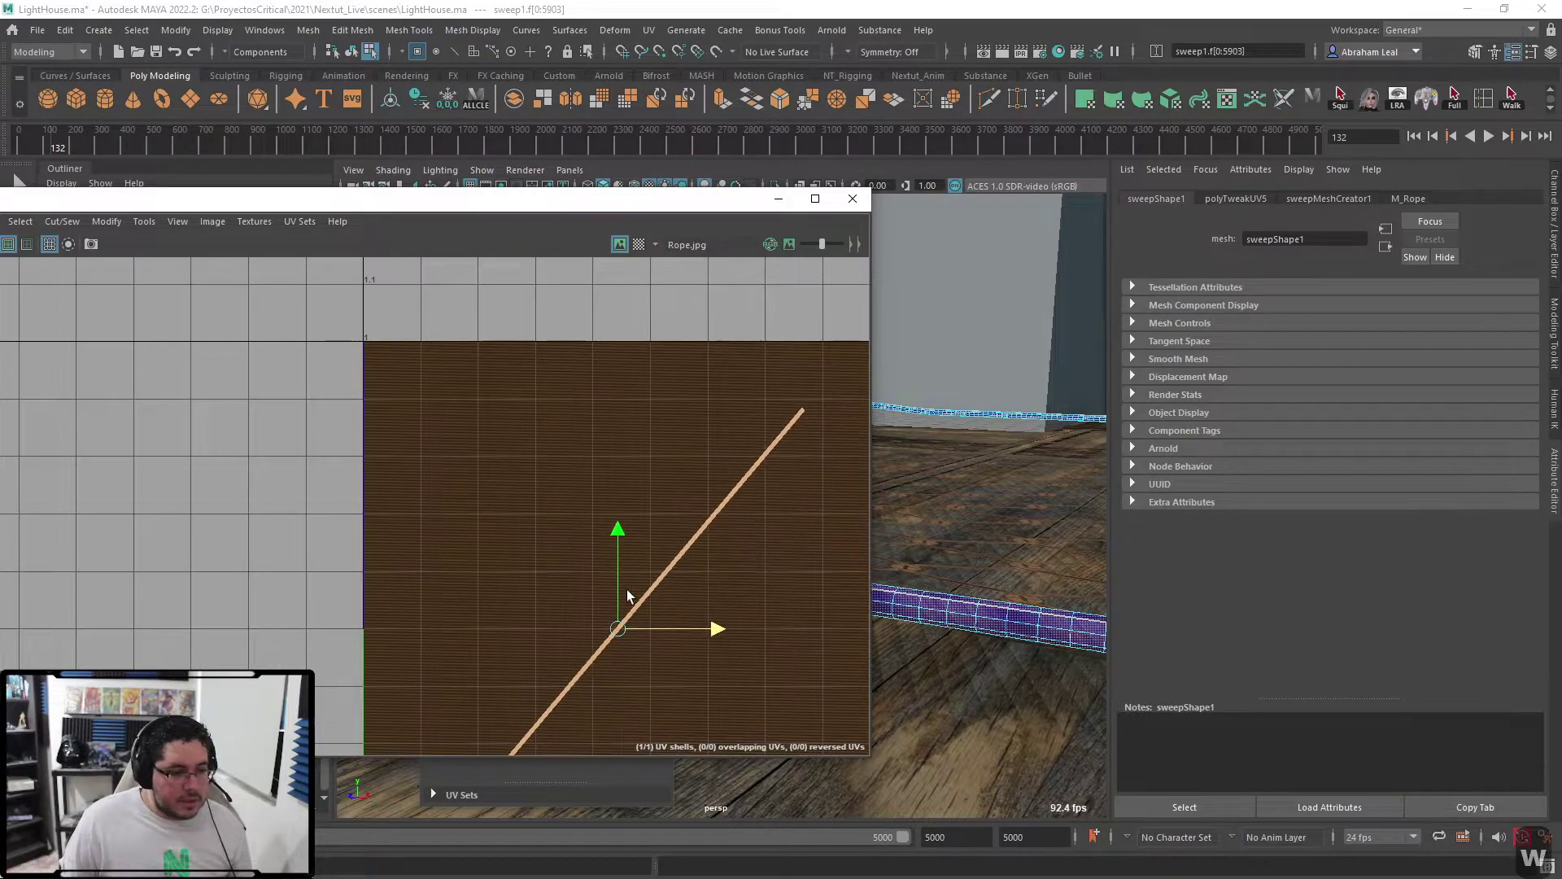
{"action": "middle_click_drag", "start_coordinate": [634, 587], "coordinate": [590, 462], "text": "alt"}
- Hide the UV Editor and UV Toolkit, and return the rope from UV editing to object mode
{"action": "left_click", "coordinate": [778, 200]}
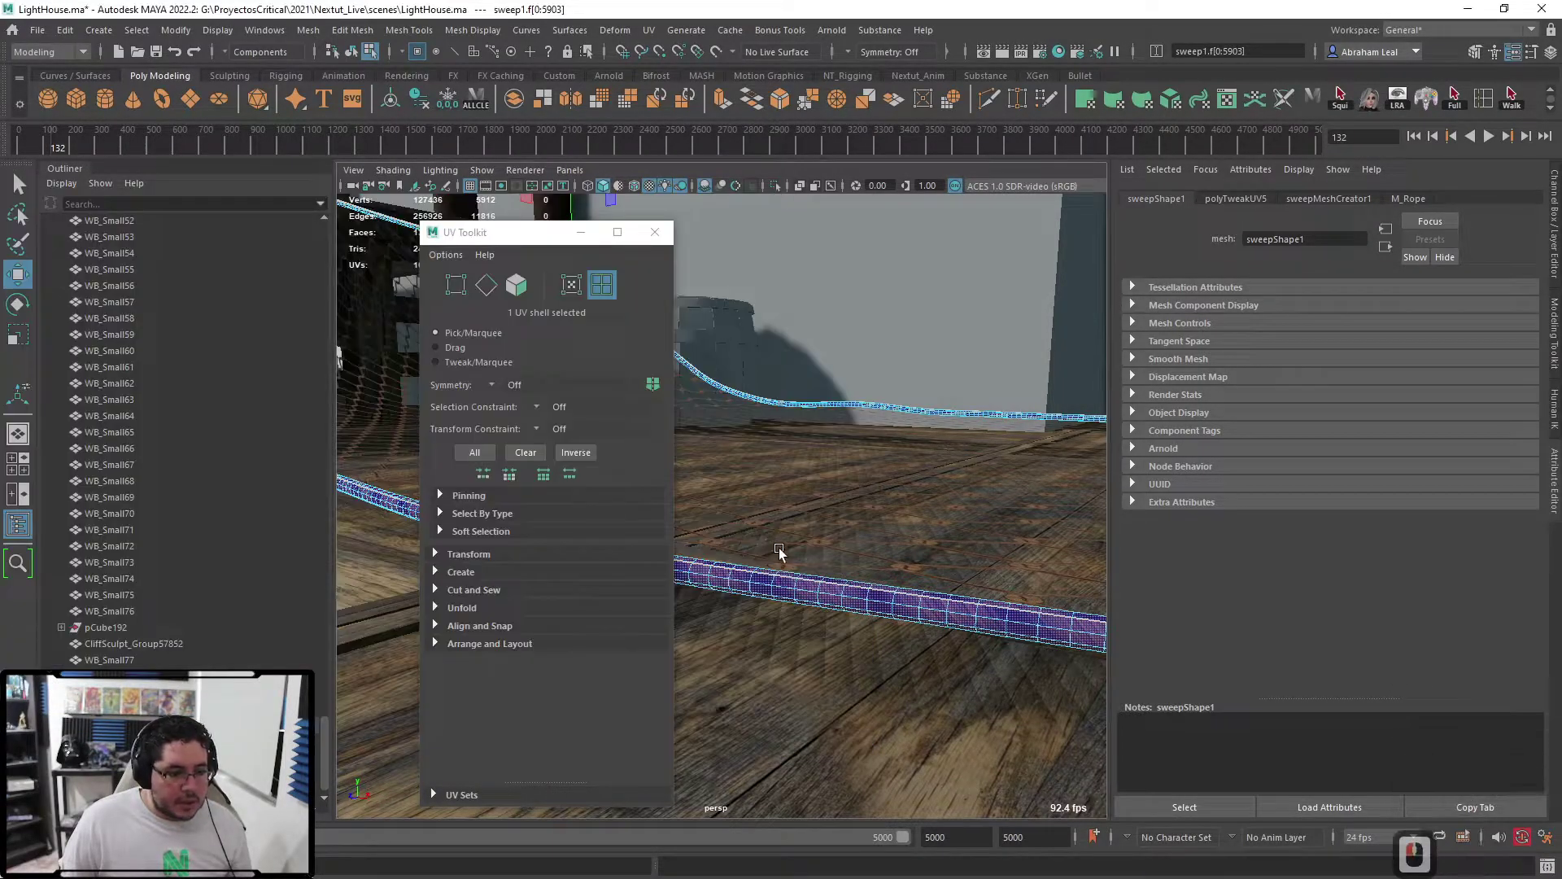
{"action": "right_click_drag", "start_coordinate": [784, 413], "coordinate": [865, 386]}
{"action": "left_click", "coordinate": [798, 635]}
{"action": "left_click_drag", "start_coordinate": [801, 659], "coordinate": [752, 490], "text": "alt"}
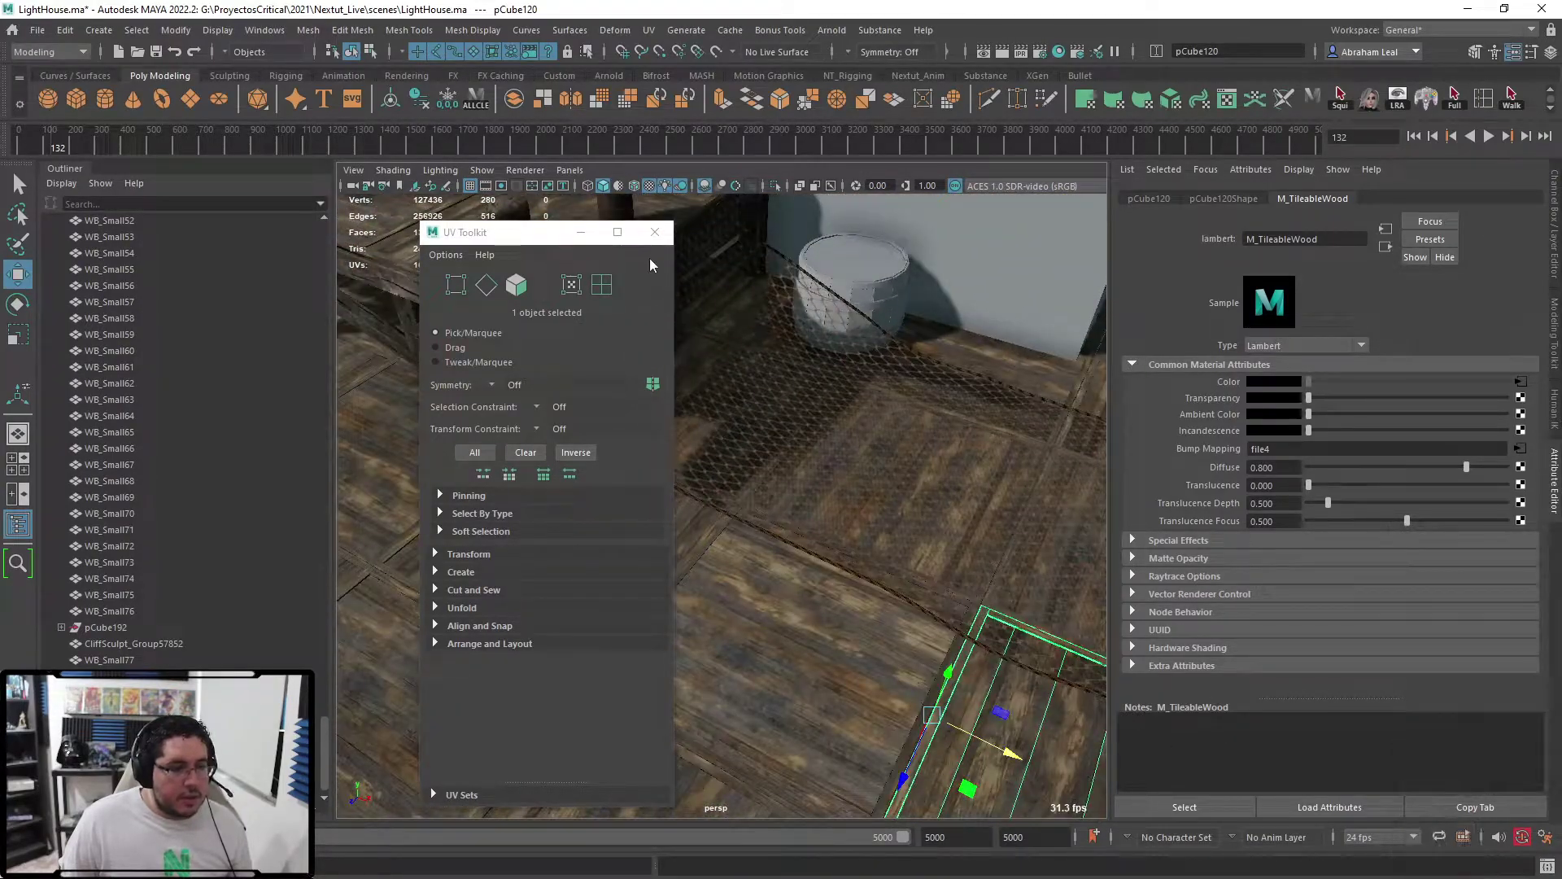
{"action": "key", "text": "alt+Tab"}
{"action": "key", "text": "alt+Tab"}
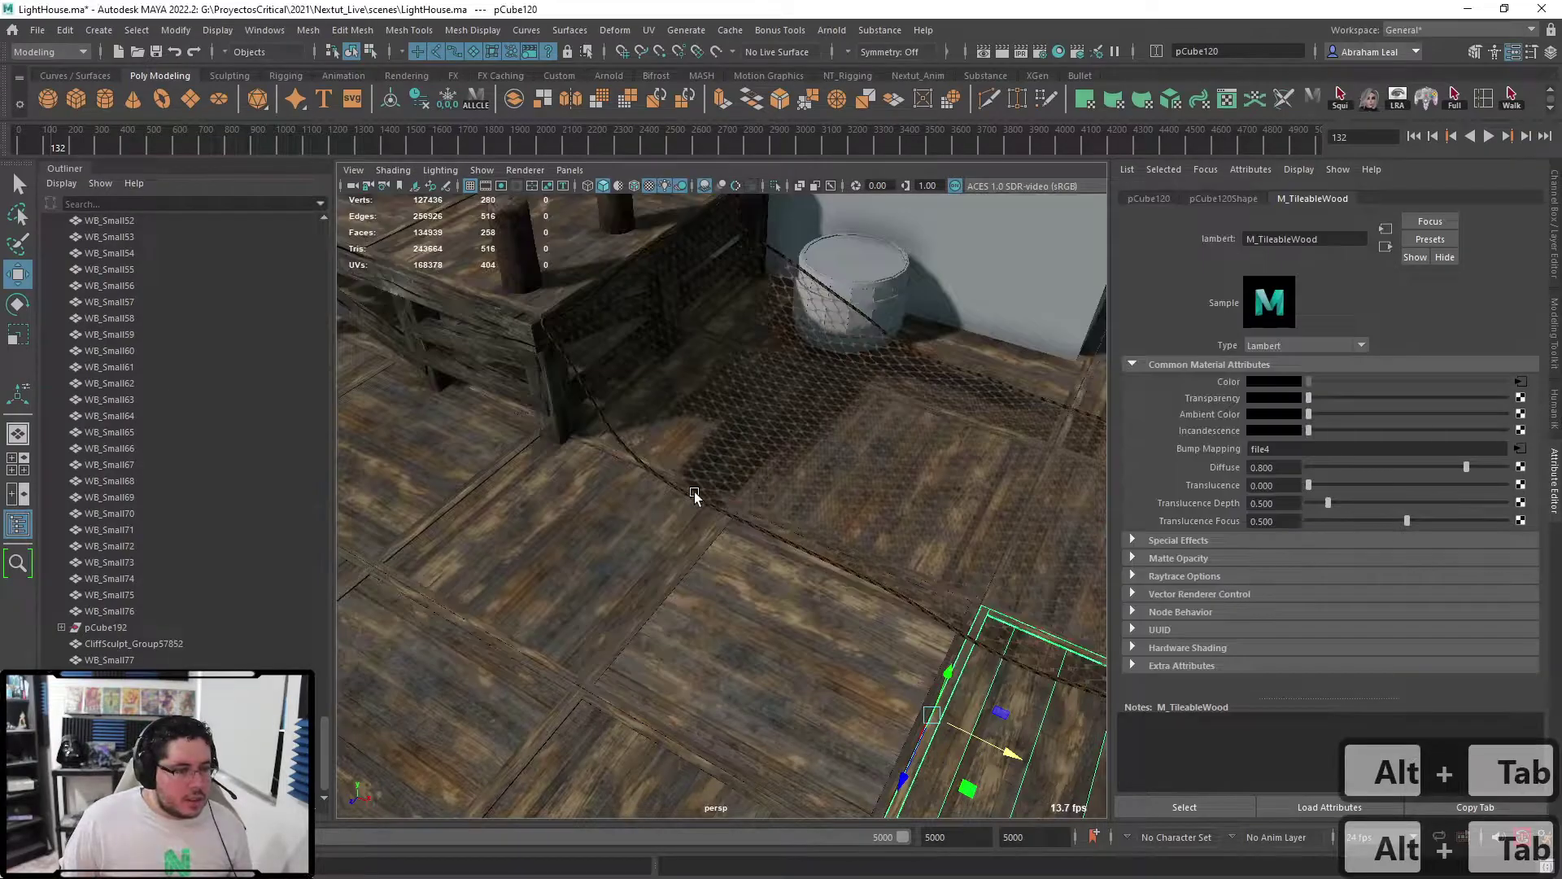
- Examine the roped net on the dock and compare the scene with the lighthouse reference image in the background
{"action": "right_click_drag", "start_coordinate": [695, 491], "coordinate": [383, 431], "text": "alt"}
{"action": "middle_click_drag", "start_coordinate": [455, 423], "coordinate": [736, 506], "text": "alt"}
{"action": "left_click_drag", "start_coordinate": [735, 506], "coordinate": [724, 438], "text": "alt"}
{"action": "right_click_drag", "start_coordinate": [691, 436], "coordinate": [879, 497], "text": "alt"}
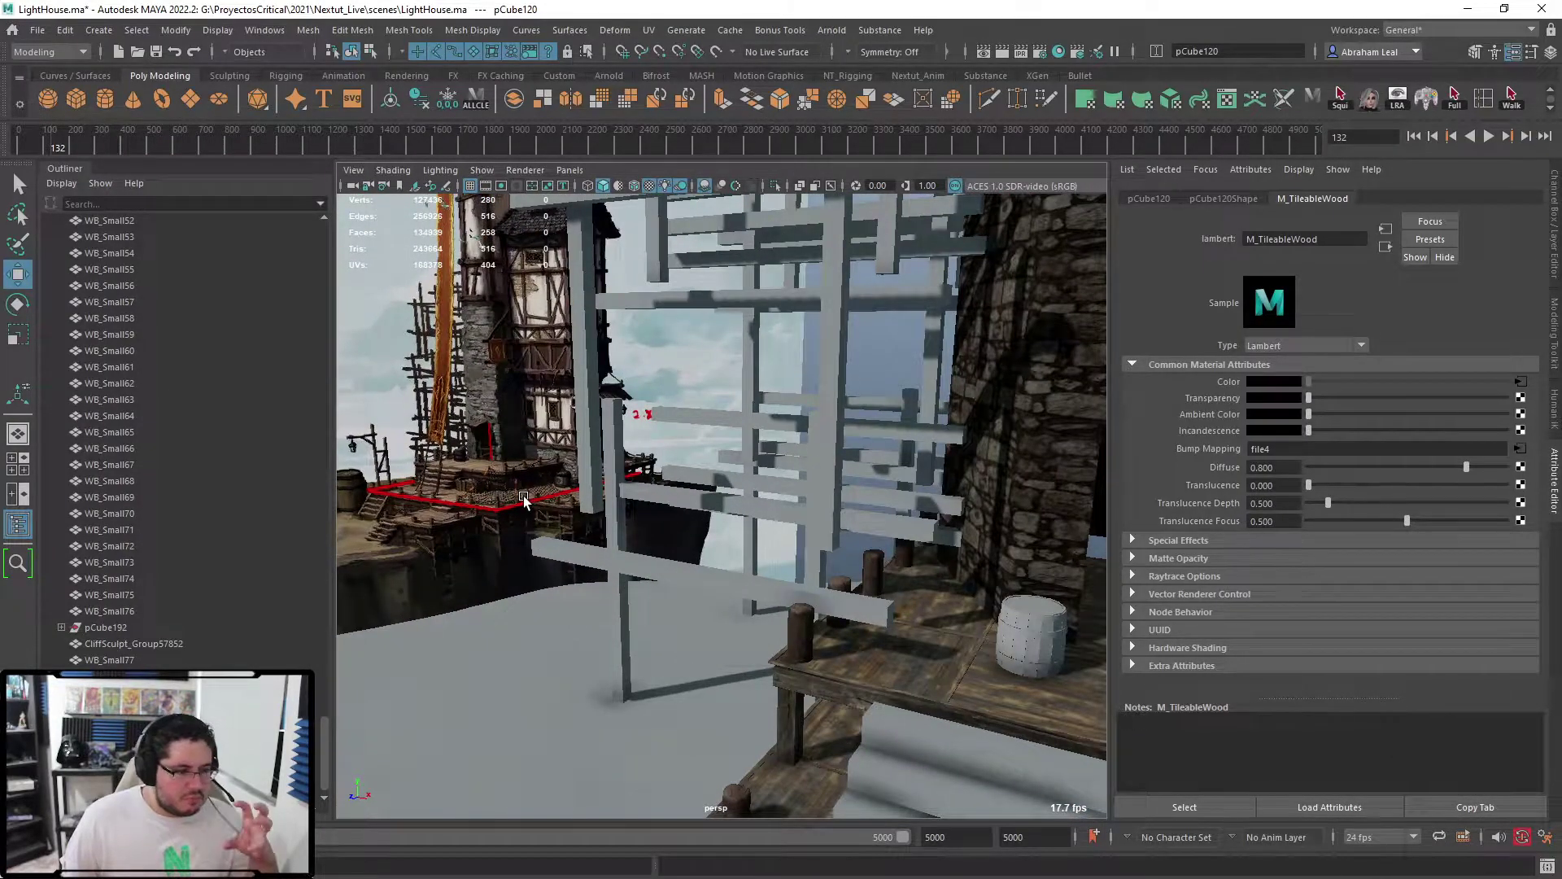
{"action": "scroll", "coordinate": [524, 499], "scroll_direction": "down", "scroll_amount": 3}
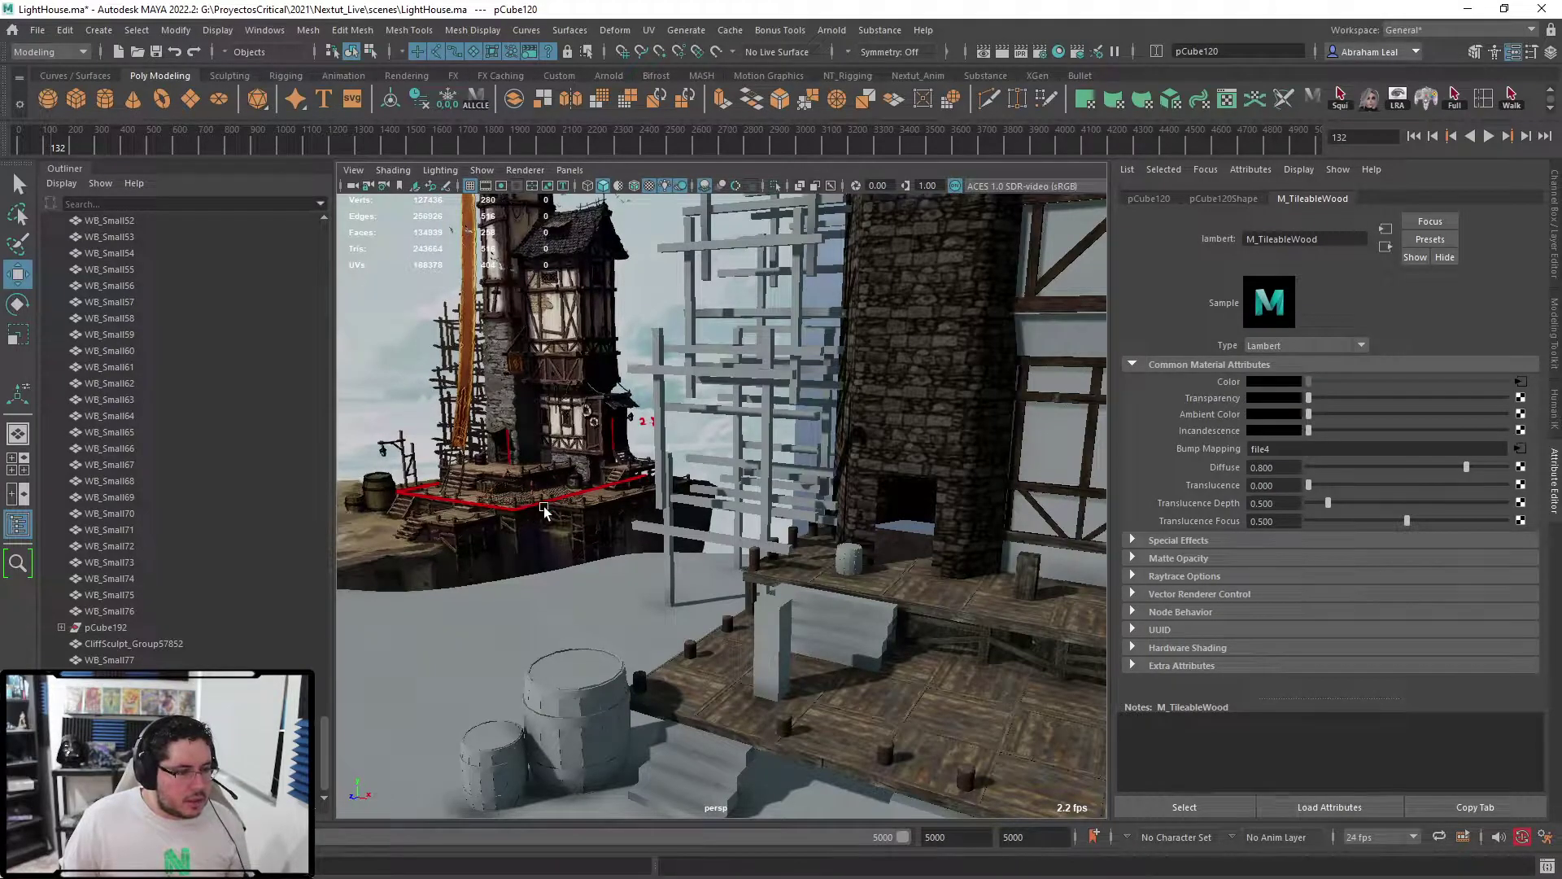
{"action": "middle_click_drag", "start_coordinate": [656, 623], "coordinate": [530, 530], "text": "alt"}
{"action": "left_click_drag", "start_coordinate": [530, 530], "coordinate": [578, 528], "text": "alt"}
{"action": "right_click_drag", "start_coordinate": [489, 514], "coordinate": [620, 627], "text": "alt"}
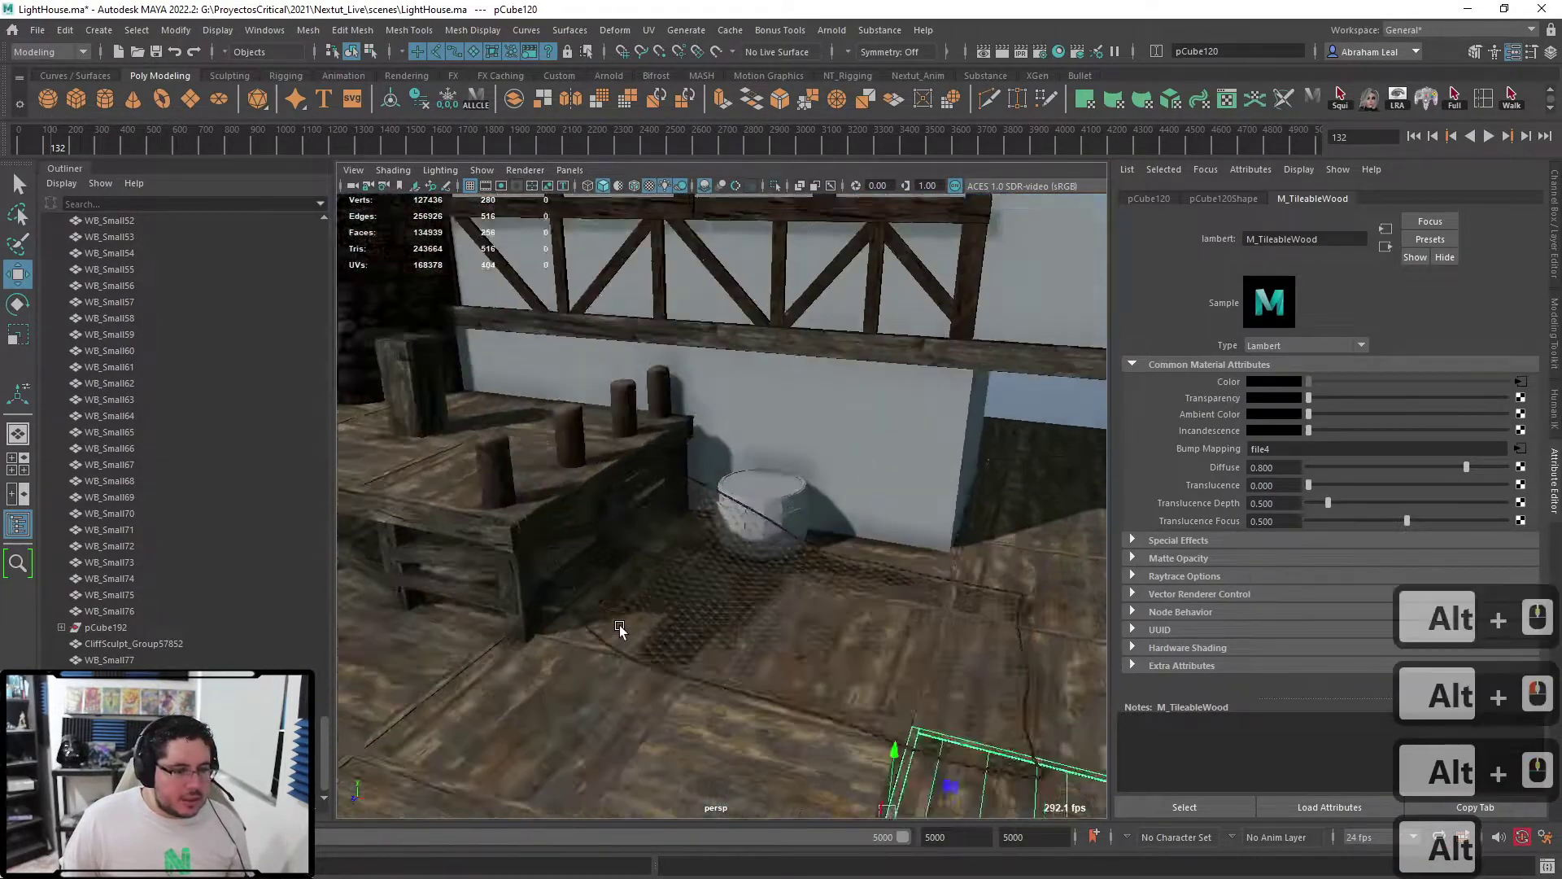
{"action": "left_click_drag", "start_coordinate": [620, 629], "coordinate": [663, 565], "text": "alt"}
{"action": "right_click_drag", "start_coordinate": [662, 565], "coordinate": [910, 363], "text": "alt"}
{"action": "left_click_drag", "start_coordinate": [911, 362], "coordinate": [583, 494], "text": "alt"}
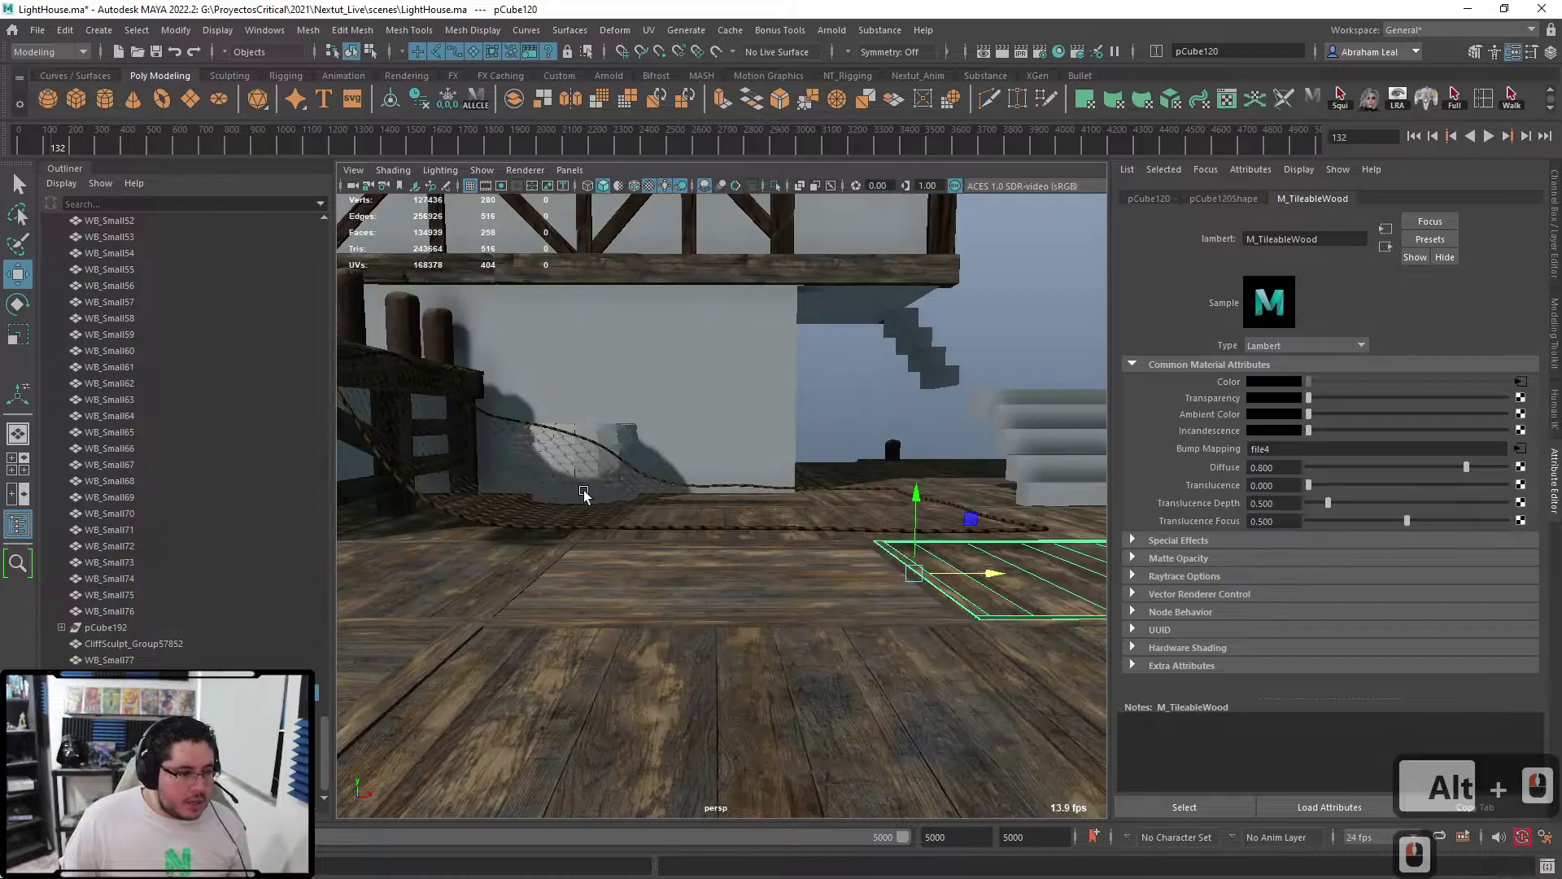
- Select the draped net together with its border rope on the dock
{"action": "left_click", "coordinate": [583, 494]}
{"action": "right_click_drag", "start_coordinate": [584, 494], "coordinate": [662, 511], "text": "alt"}
{"action": "left_click_drag", "start_coordinate": [662, 511], "coordinate": [649, 520], "text": "alt"}
{"action": "middle_click_drag", "start_coordinate": [648, 520], "coordinate": [683, 569], "text": "alt"}
{"action": "right_click_drag", "start_coordinate": [684, 570], "coordinate": [584, 537], "text": "alt"}
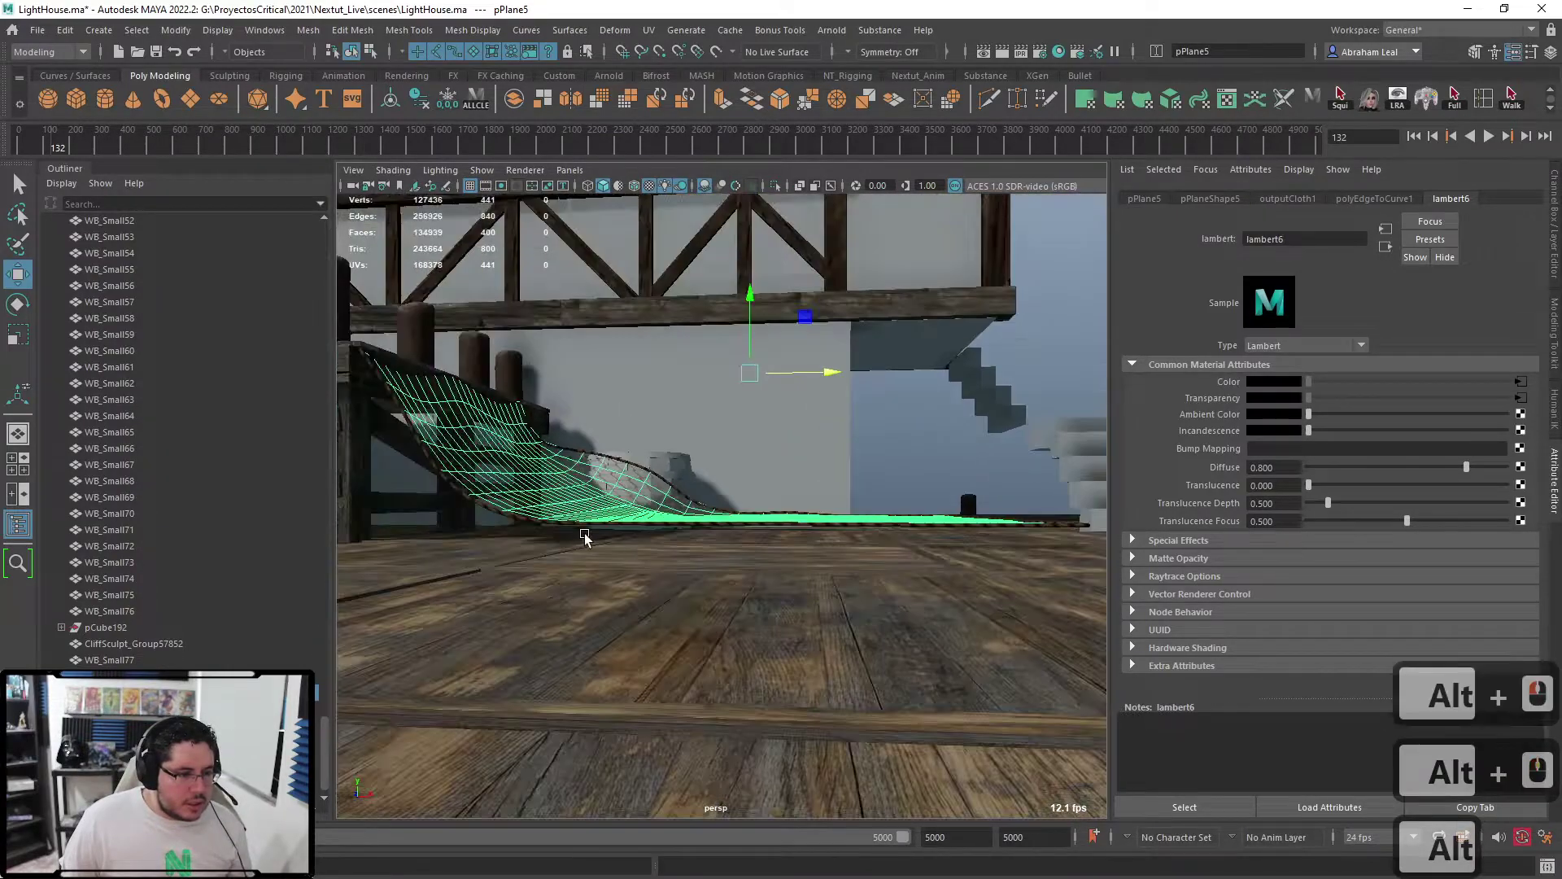
{"action": "left_click", "coordinate": [556, 525], "text": "shift"}
{"action": "left_click_drag", "start_coordinate": [618, 530], "coordinate": [579, 543], "text": "alt"}
{"action": "right_click_drag", "start_coordinate": [578, 543], "coordinate": [459, 272], "text": "alt"}
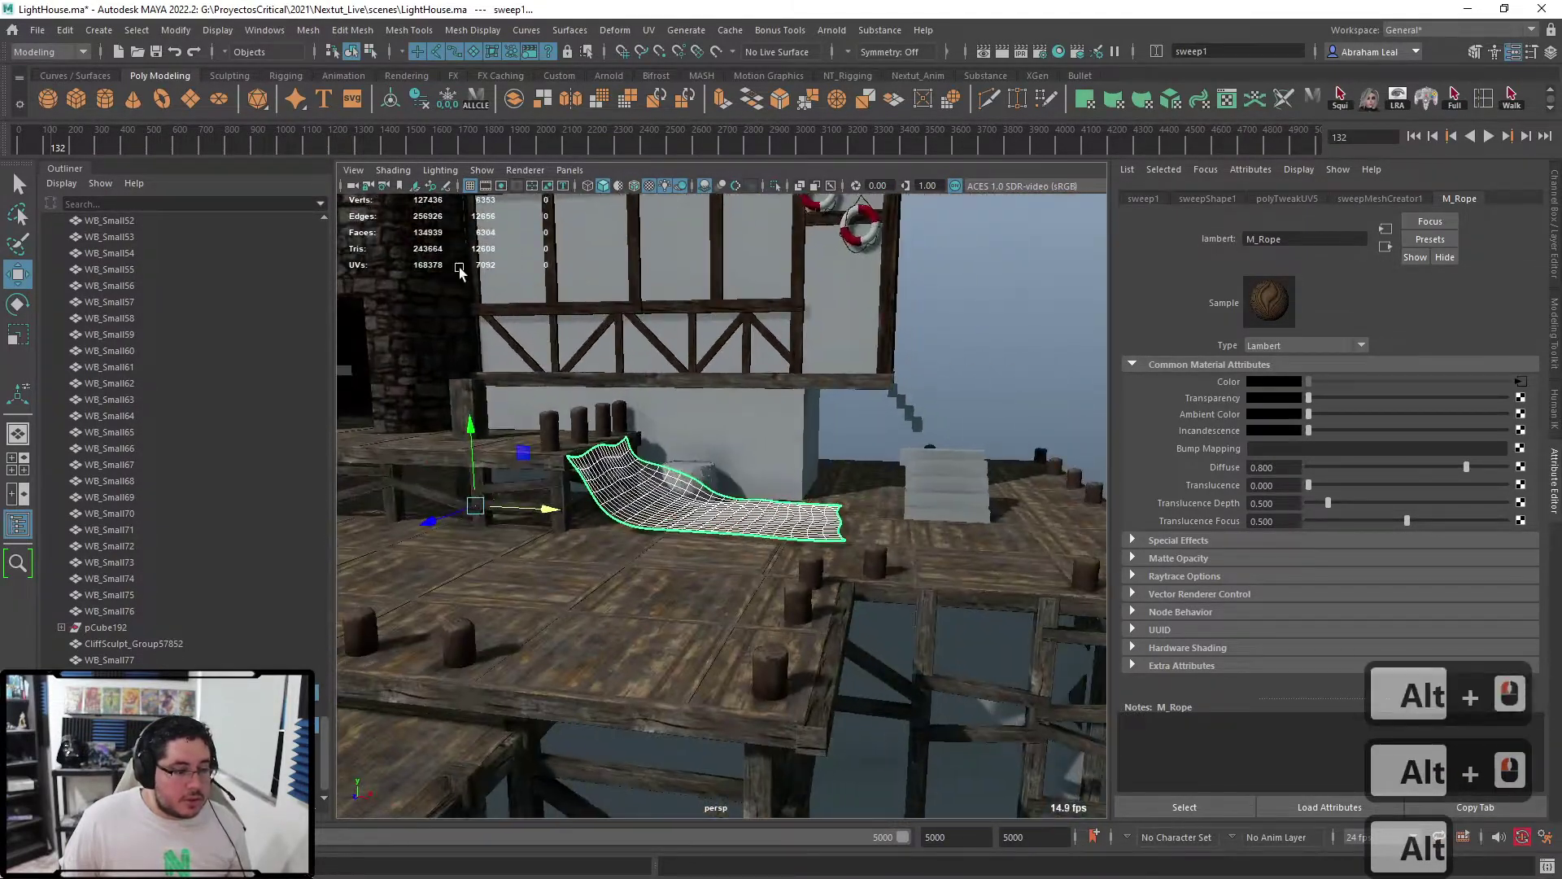
- Try grouping the net and rope, lowering the group and stretching its height, and undo the adjustments
{"action": "key", "text": "ctrl+g"}
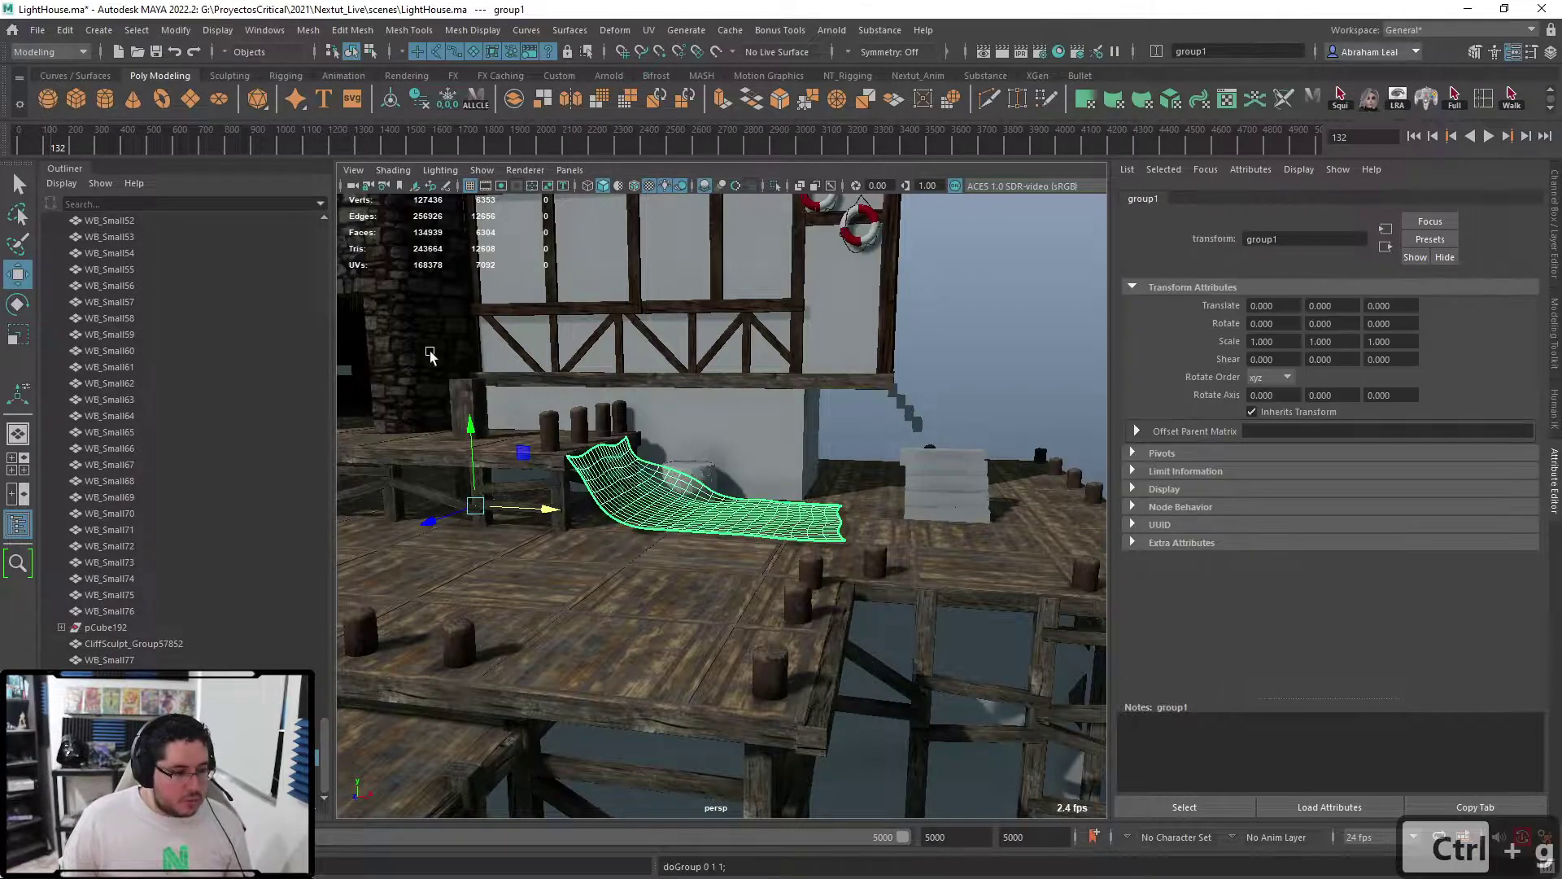
{"action": "left_click_drag", "start_coordinate": [569, 528], "coordinate": [495, 453], "text": "alt"}
{"action": "key", "text": "r"}
{"action": "key", "text": "w"}
{"action": "middle_click_drag", "start_coordinate": [495, 454], "coordinate": [572, 467], "text": "alt"}
{"action": "key", "text": "w"}
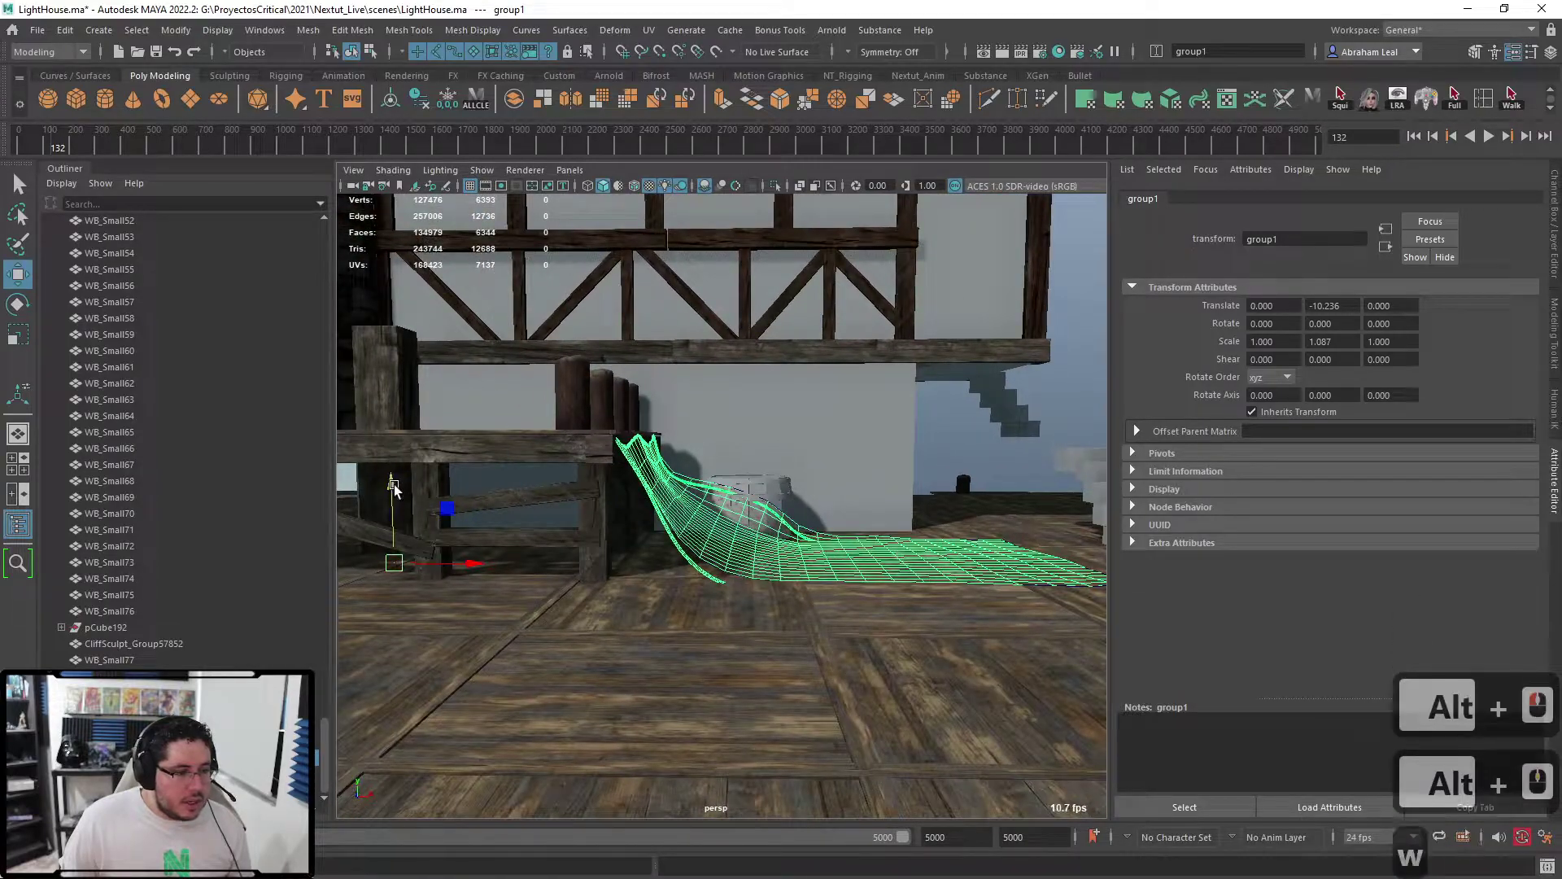
{"action": "key", "text": "ctrl+z"}
{"action": "key", "text": "ctrl+z"}
{"action": "key", "text": "ctrl+z"}
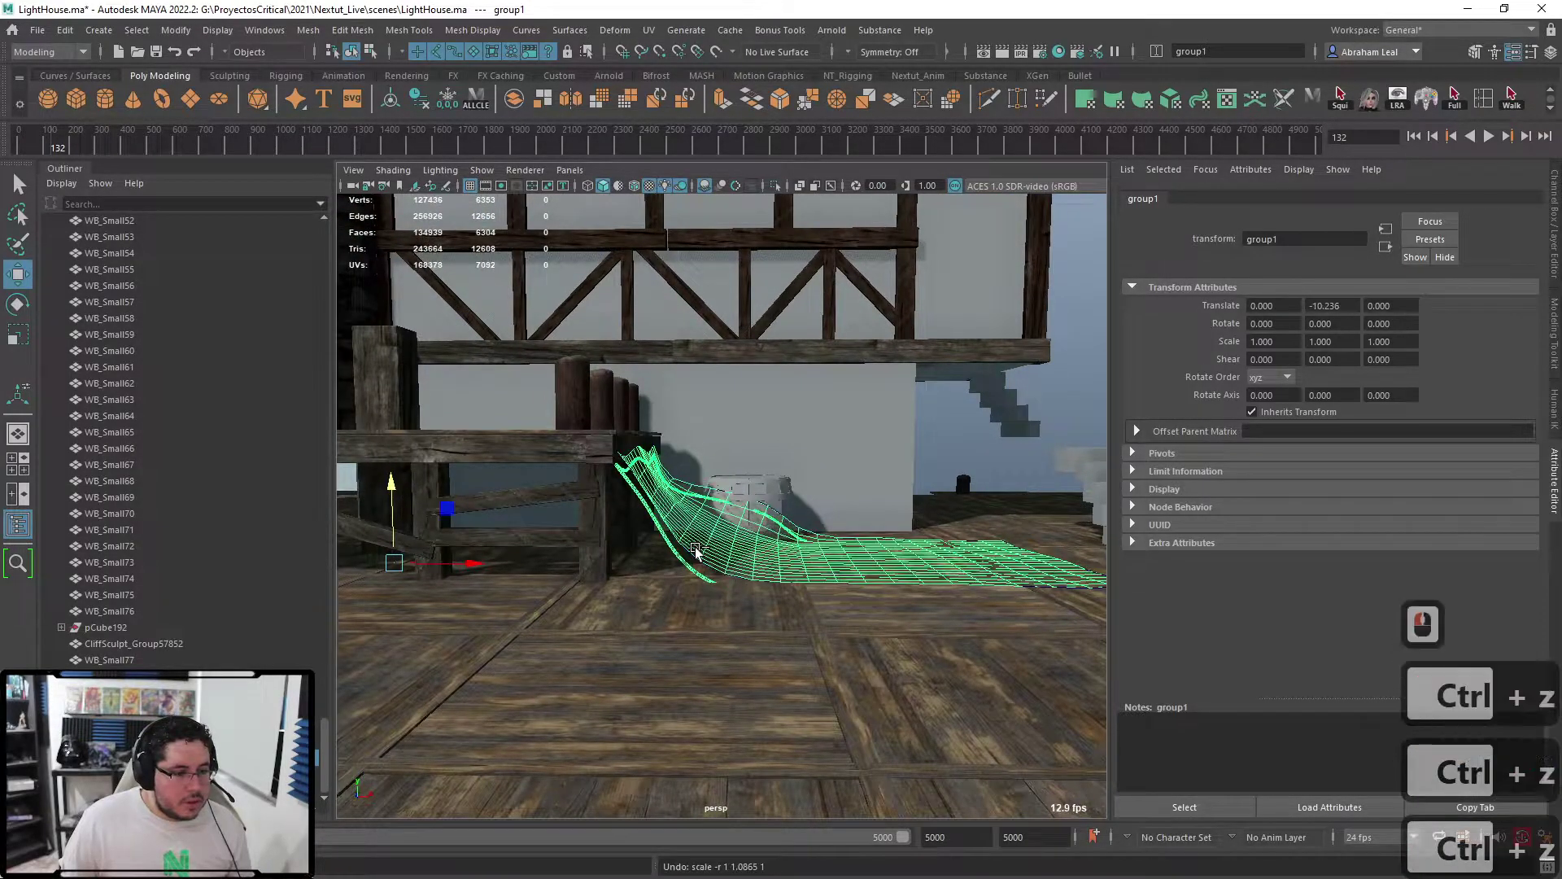
{"action": "key", "text": "ctrl+z"}
{"action": "left_click_drag", "start_coordinate": [695, 551], "coordinate": [590, 269], "text": "alt"}
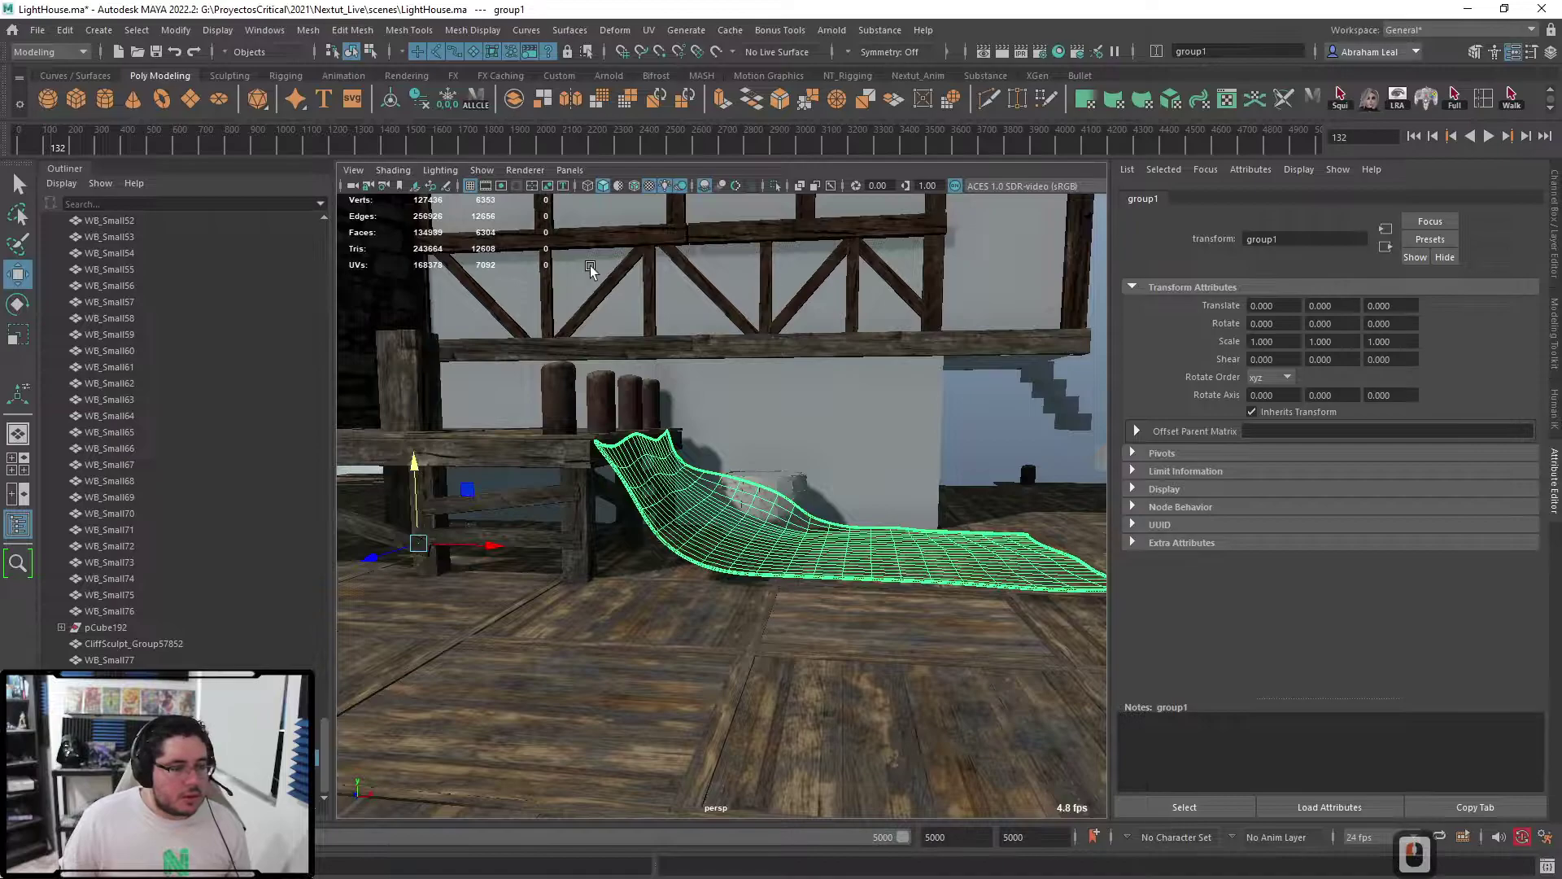
- Combine the net and border rope into one mesh, and set its vertical scale to 1.077 and Translate Y to -6.532
{"action": "key", "text": "ctrl+z"}
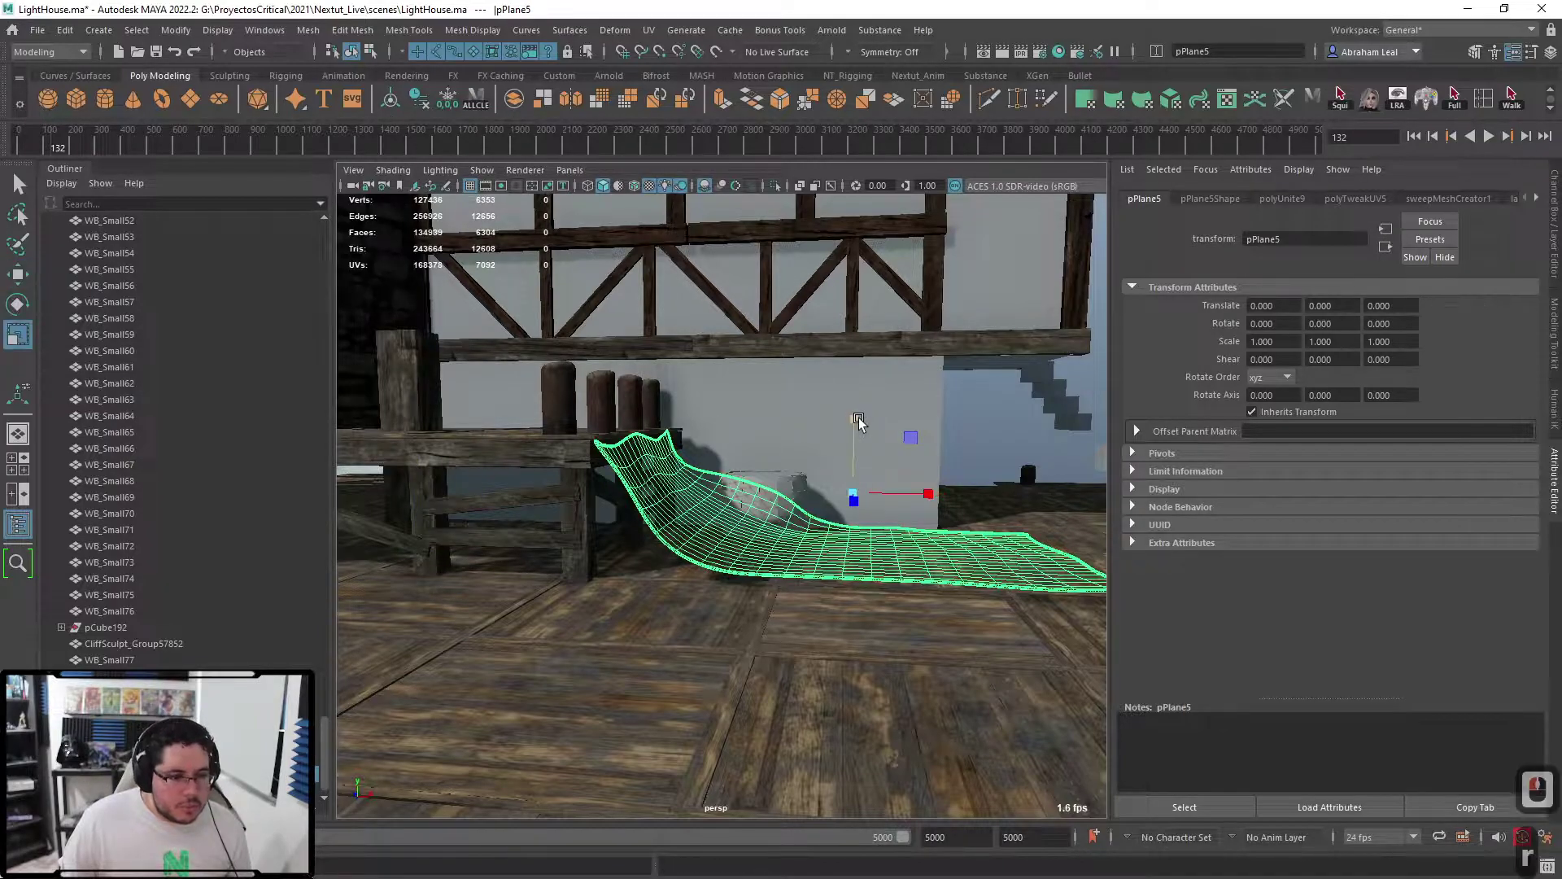
{"action": "left_click_drag", "start_coordinate": [854, 419], "coordinate": [852, 436]}
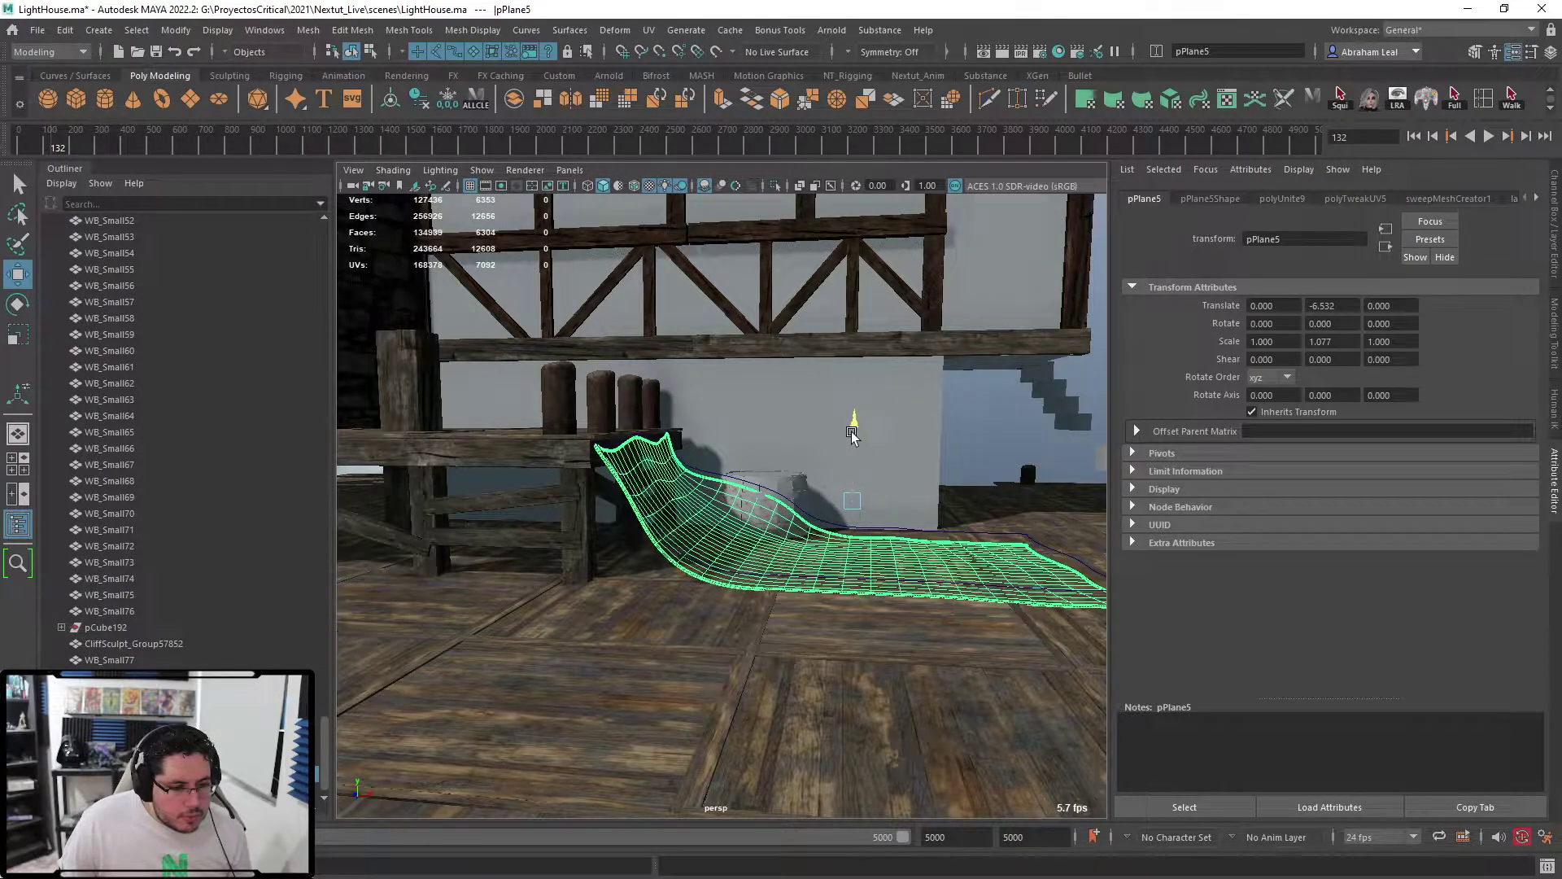
{"action": "left_click", "coordinate": [945, 439]}
- Examine from several angles how the combined net and rope rest on the dock planks and drape over the barrel
{"action": "left_click_drag", "start_coordinate": [945, 440], "coordinate": [946, 515], "text": "alt"}
{"action": "left_click_drag", "start_coordinate": [959, 657], "coordinate": [715, 607], "text": "alt"}
{"action": "right_click_drag", "start_coordinate": [715, 607], "coordinate": [674, 679], "text": "alt"}
{"action": "middle_click_drag", "start_coordinate": [674, 679], "coordinate": [765, 589], "text": "alt"}
{"action": "right_click_drag", "start_coordinate": [764, 590], "coordinate": [695, 433], "text": "alt"}
{"action": "left_click", "coordinate": [695, 433]}
{"action": "left_click_drag", "start_coordinate": [695, 433], "coordinate": [761, 518], "text": "alt"}
{"action": "right_click_drag", "start_coordinate": [761, 517], "coordinate": [809, 522], "text": "alt"}
{"action": "left_click_drag", "start_coordinate": [744, 468], "coordinate": [684, 584], "text": "alt"}
{"action": "right_click_drag", "start_coordinate": [683, 584], "coordinate": [637, 520], "text": "alt"}
{"action": "left_click_drag", "start_coordinate": [709, 552], "coordinate": [735, 526], "text": "alt"}
{"action": "right_click_drag", "start_coordinate": [735, 527], "coordinate": [799, 593], "text": "alt"}
{"action": "middle_click_drag", "start_coordinate": [798, 593], "coordinate": [690, 645], "text": "alt"}
{"action": "left_click_drag", "start_coordinate": [691, 645], "coordinate": [646, 638], "text": "alt"}
{"action": "right_click_drag", "start_coordinate": [645, 638], "coordinate": [732, 531], "text": "alt"}
{"action": "left_click_drag", "start_coordinate": [732, 530], "coordinate": [735, 402], "text": "alt"}
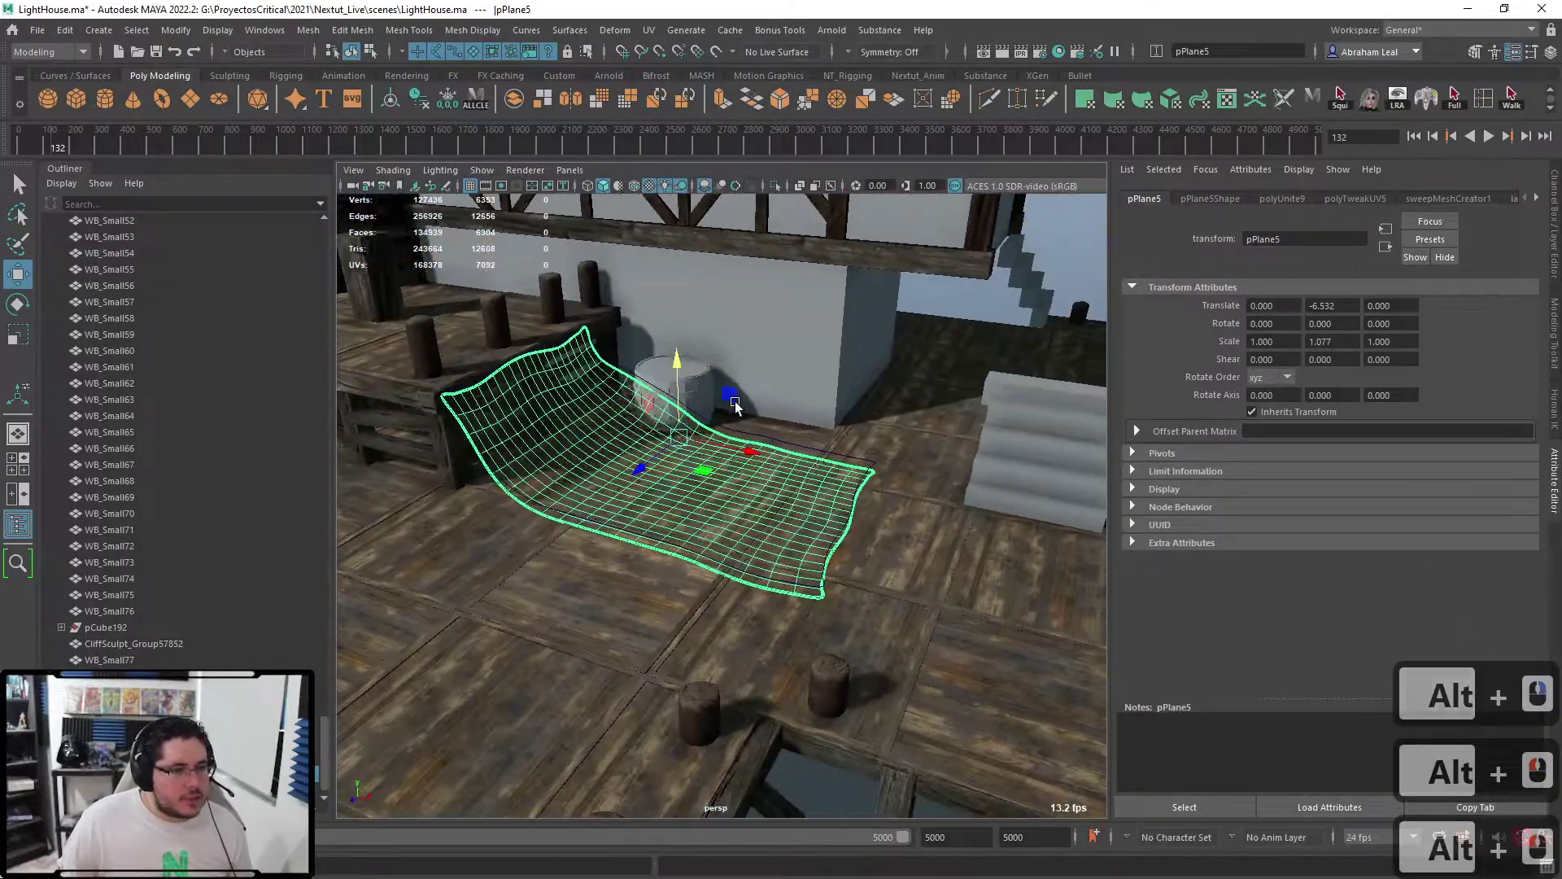
{"action": "right_click_drag", "start_coordinate": [735, 402], "coordinate": [660, 477], "text": "alt"}
{"action": "middle_click_drag", "start_coordinate": [659, 478], "coordinate": [716, 467], "text": "alt"}
{"action": "right_click_drag", "start_coordinate": [716, 467], "coordinate": [760, 499], "text": "alt"}
{"action": "left_click_drag", "start_coordinate": [760, 499], "coordinate": [722, 565], "text": "alt"}
{"action": "right_click_drag", "start_coordinate": [722, 565], "coordinate": [688, 593], "text": "alt"}
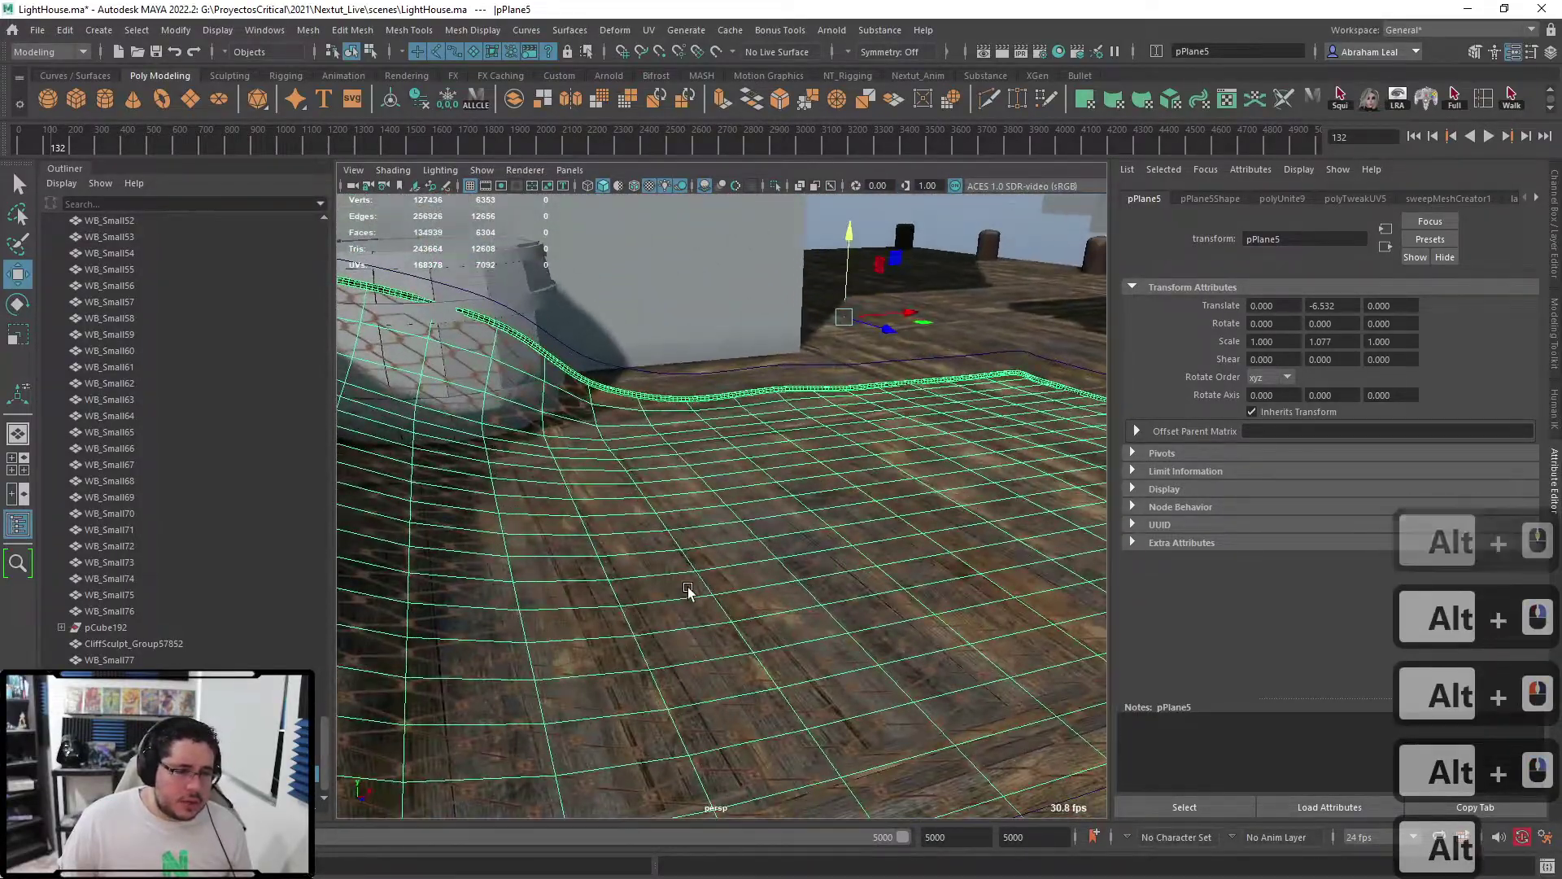
{"action": "left_click_drag", "start_coordinate": [688, 591], "coordinate": [765, 576], "text": "alt"}
{"action": "left_click_drag", "start_coordinate": [736, 671], "coordinate": [682, 655], "text": "alt"}
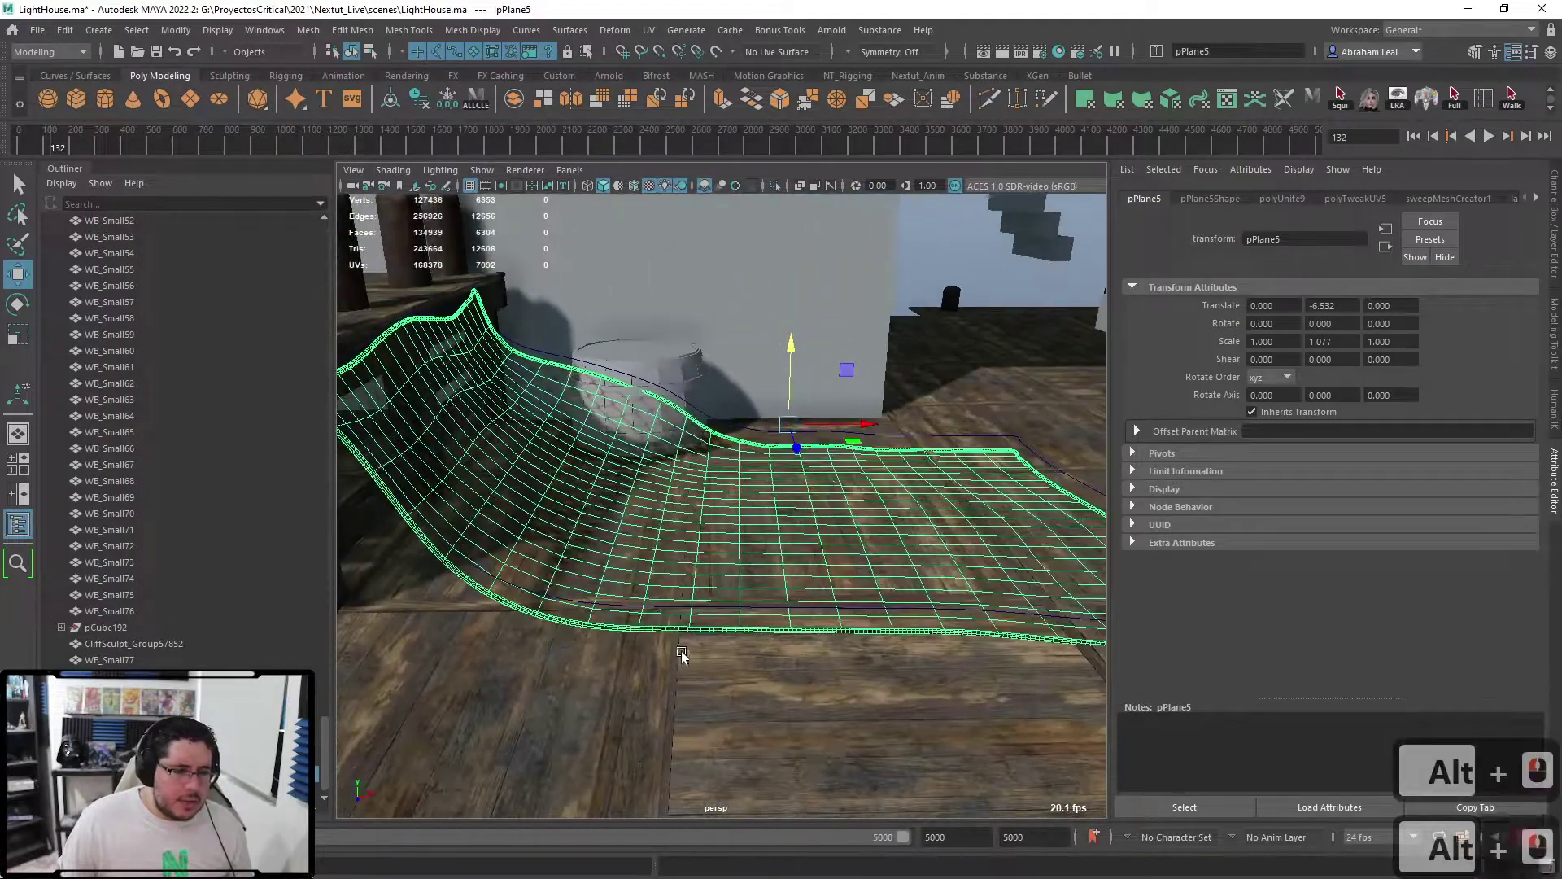
- Delete the leftover border curve floating above the net's rope edge
{"action": "left_click", "coordinate": [950, 282]}
{"action": "right_click_drag", "start_coordinate": [950, 283], "coordinate": [861, 496], "text": "alt"}
{"action": "left_click_drag", "start_coordinate": [861, 495], "coordinate": [725, 576], "text": "alt"}
{"action": "left_click", "coordinate": [877, 453]}
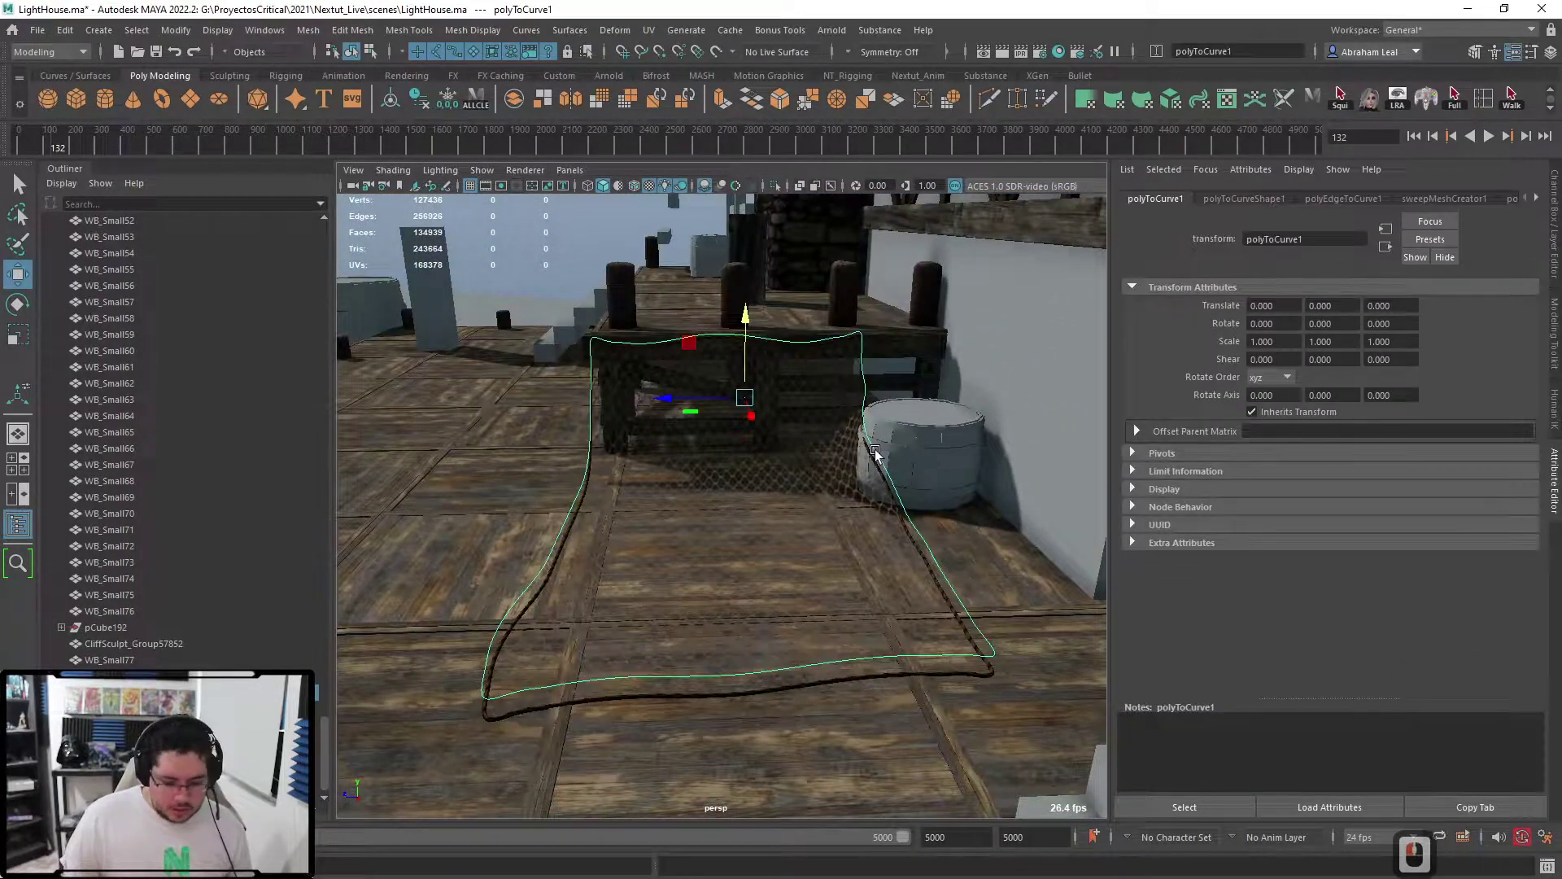
{"action": "key", "text": "BackSpace"}
{"action": "left_click_drag", "start_coordinate": [877, 452], "coordinate": [887, 579], "text": "alt"}
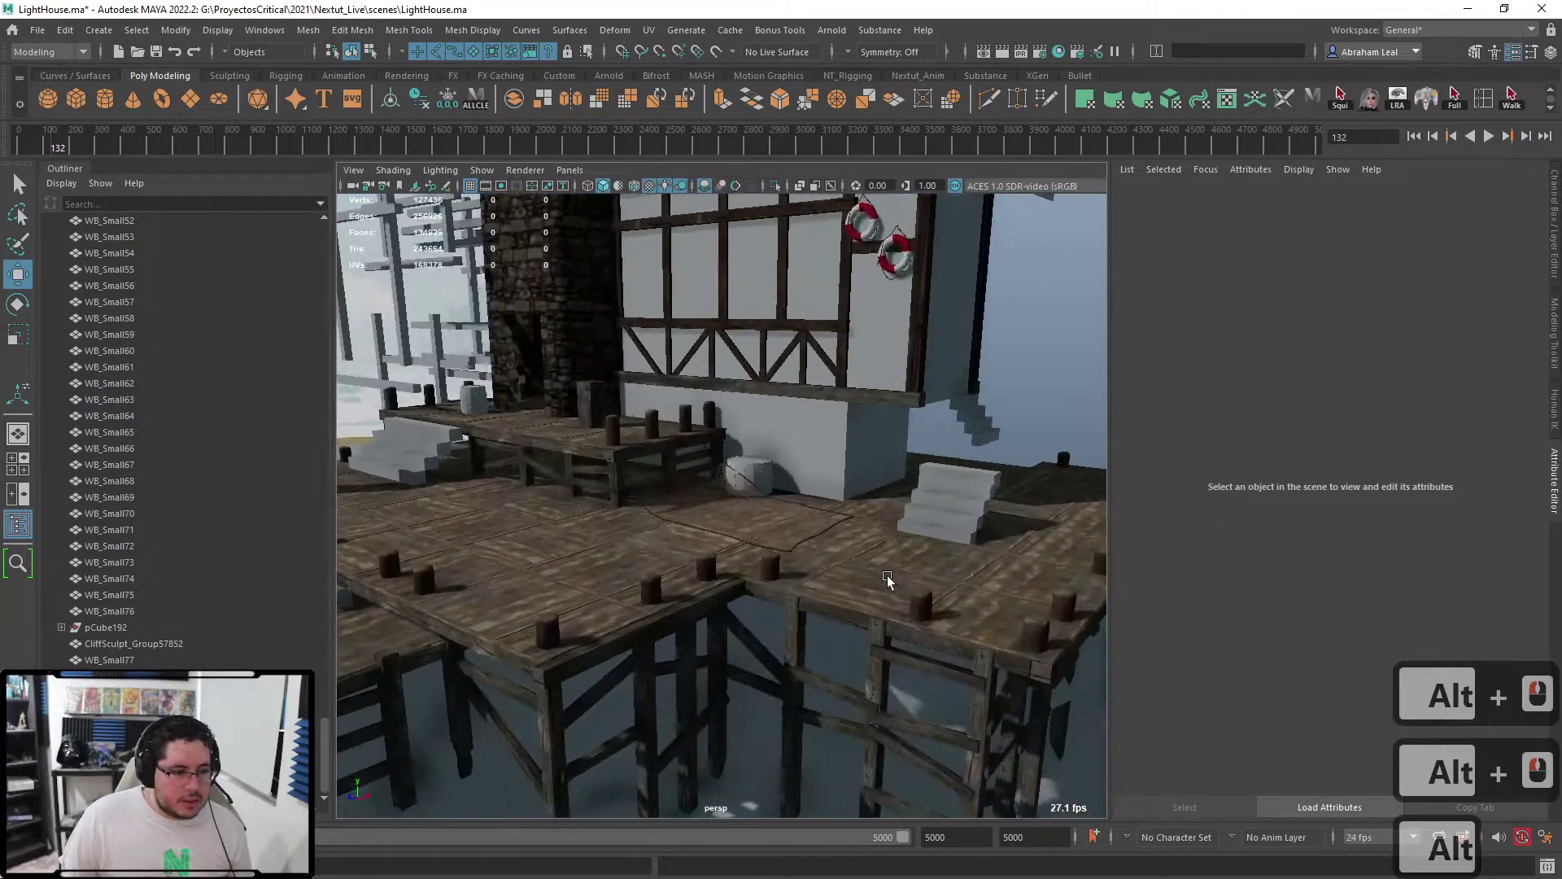
- Duplicate the roped net, turn the copy, and move it to the front part of the dock
{"action": "right_click_drag", "start_coordinate": [888, 578], "coordinate": [1059, 676], "text": "alt"}
{"action": "left_click_drag", "start_coordinate": [1059, 676], "coordinate": [920, 579], "text": "alt"}
{"action": "right_click_drag", "start_coordinate": [920, 579], "coordinate": [815, 568], "text": "alt"}
{"action": "middle_click_drag", "start_coordinate": [816, 568], "coordinate": [815, 621], "text": "alt"}
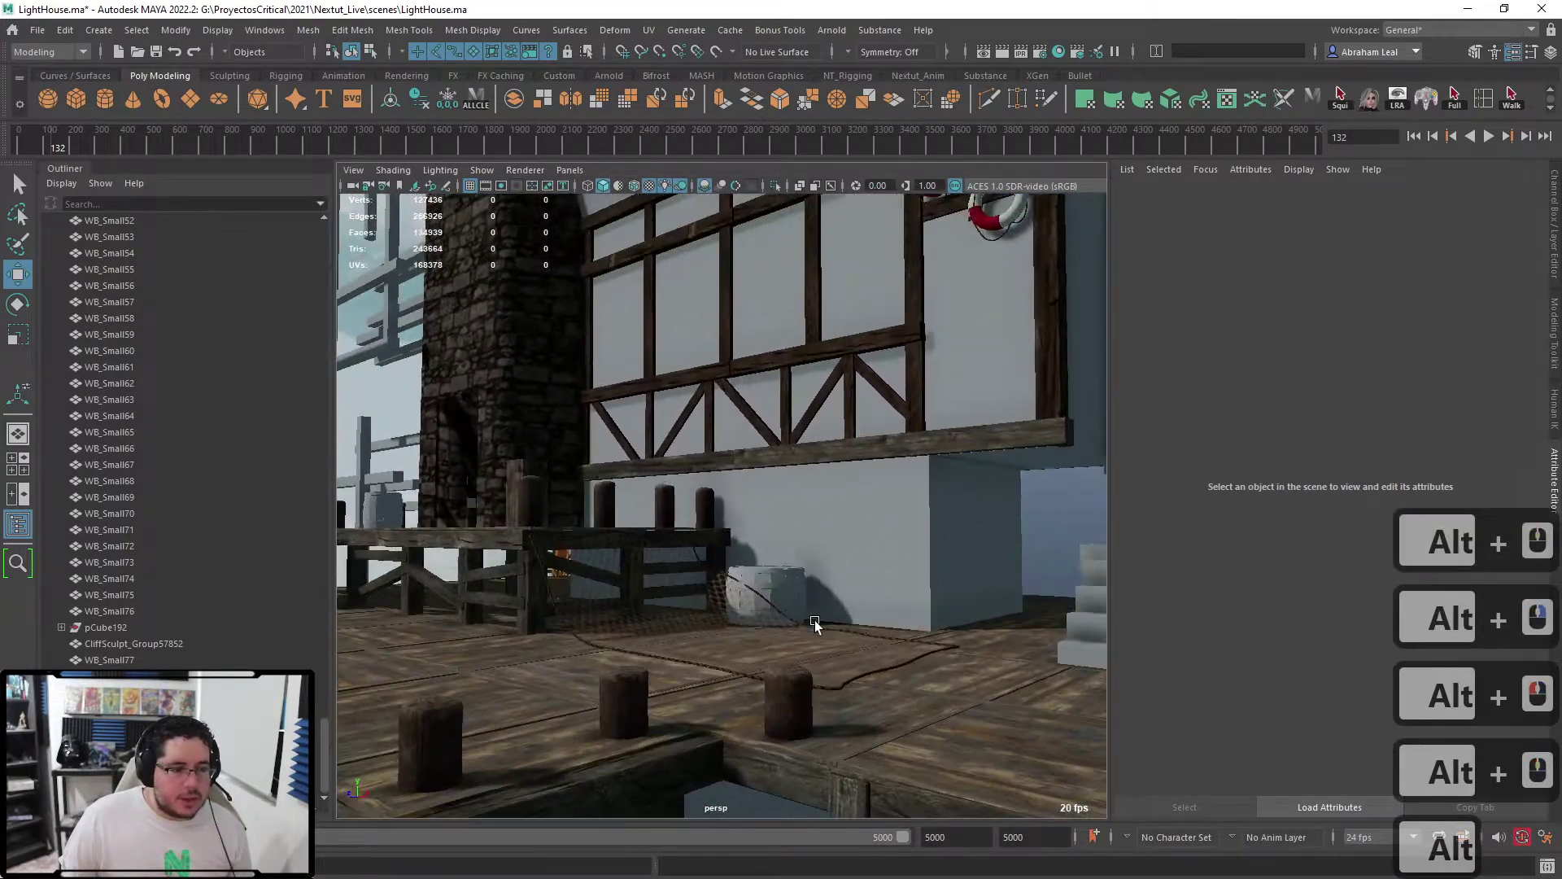
{"action": "mouse_move", "coordinate": [814, 620]}
{"action": "left_mouse_down", "text": "alt"}
{"action": "mouse_move", "coordinate": [753, 657]}
{"action": "mouse_move", "coordinate": [817, 599]}
{"action": "left_mouse_up", "text": "alt"}
{"action": "left_click", "coordinate": [808, 598]}
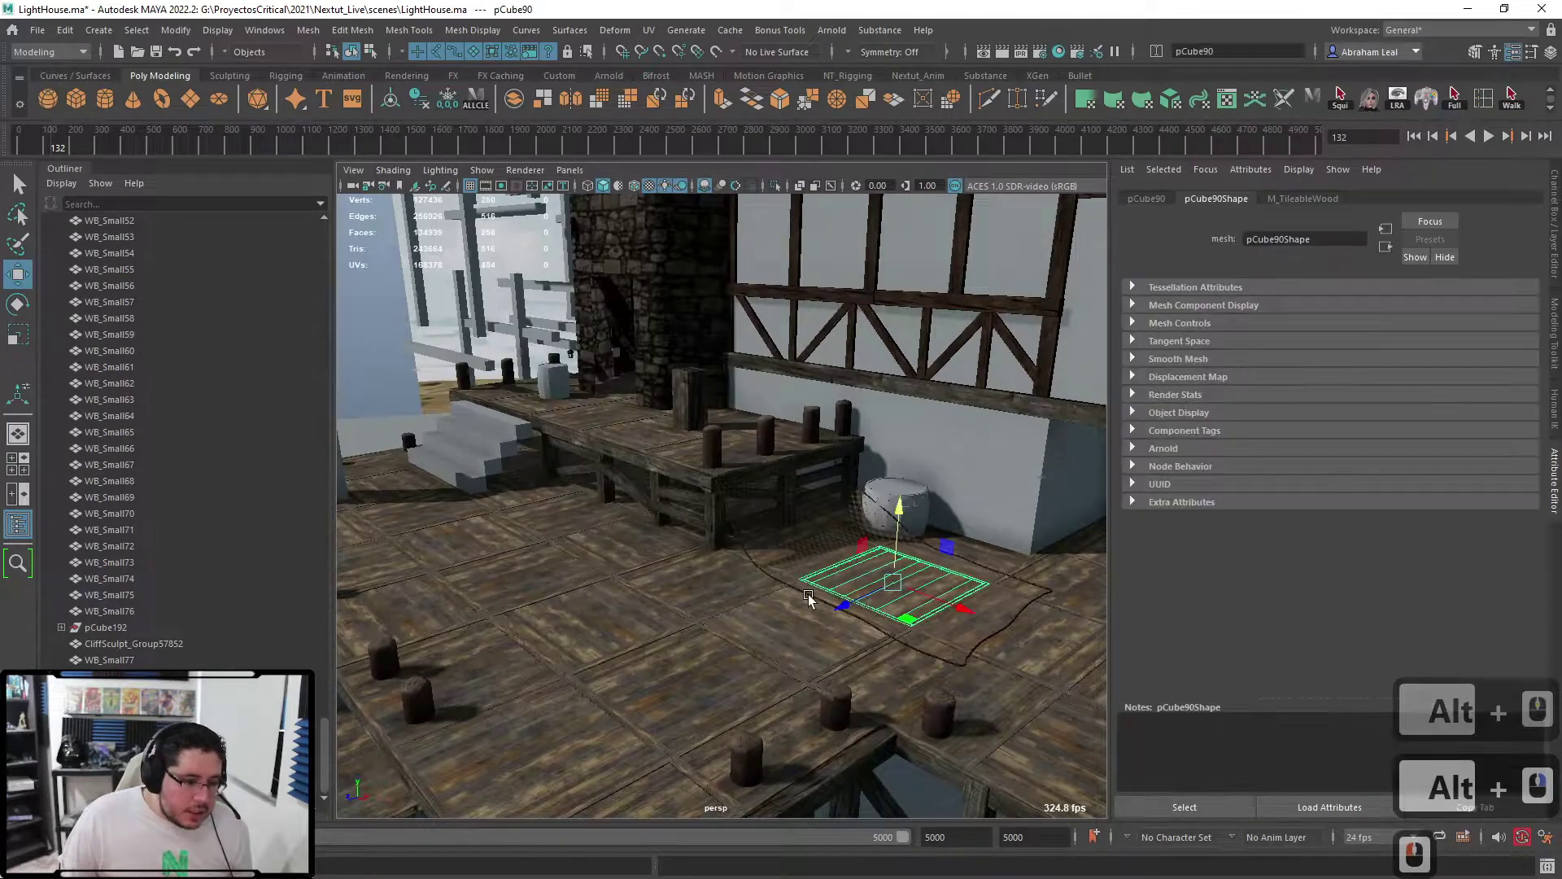
{"action": "key", "text": "q"}
{"action": "left_click", "coordinate": [745, 531]}
{"action": "left_click_drag", "start_coordinate": [734, 528], "coordinate": [704, 557], "text": "alt"}
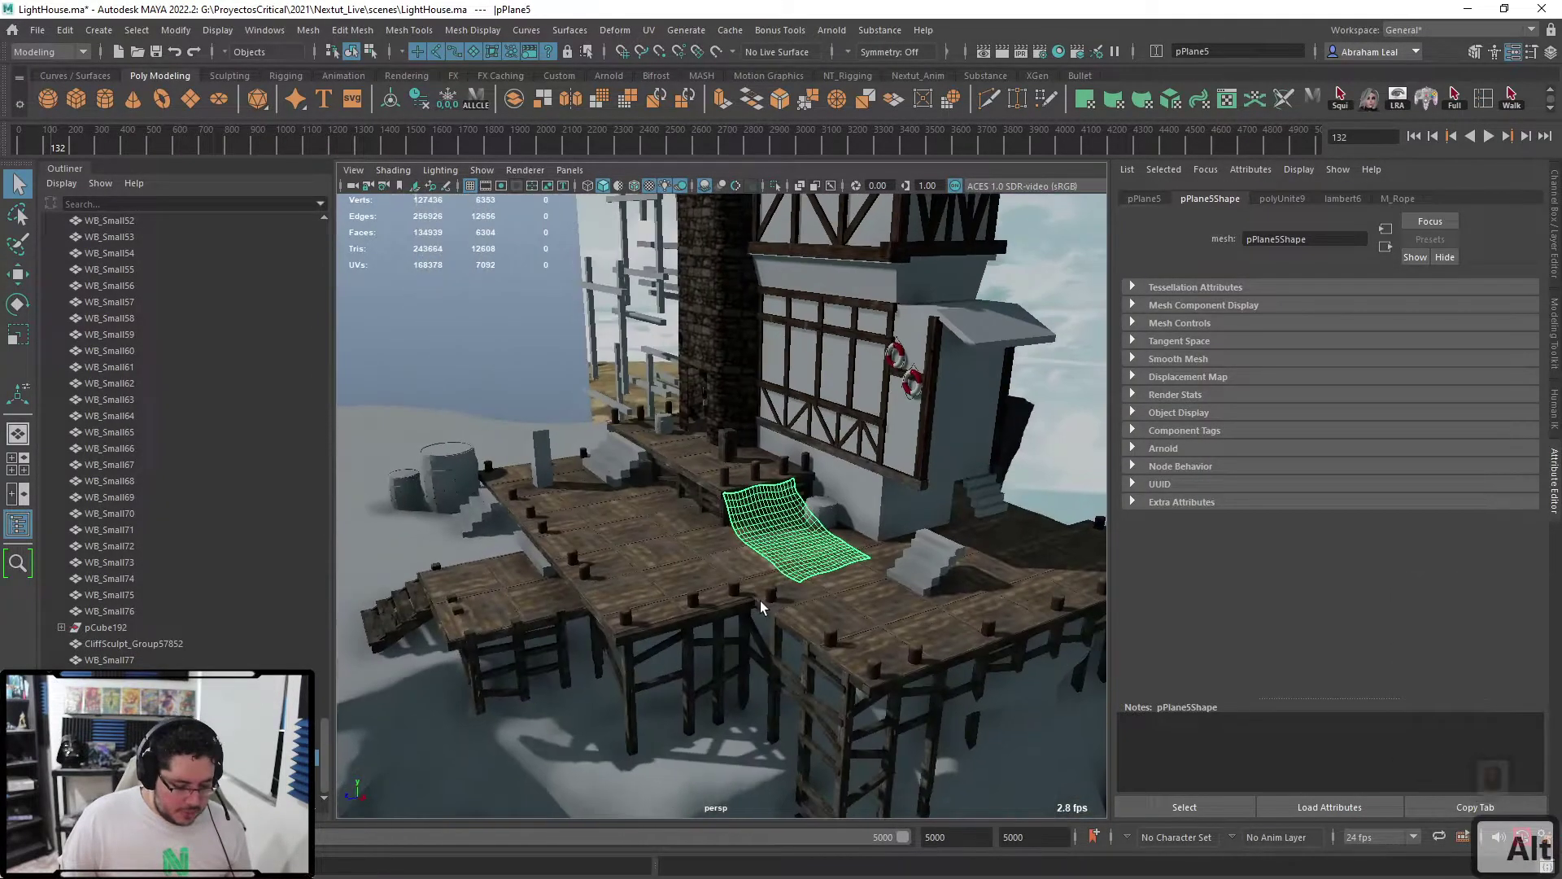
{"action": "key", "text": "ctrl+d"}
{"action": "key", "text": "w"}
{"action": "key", "text": "e"}
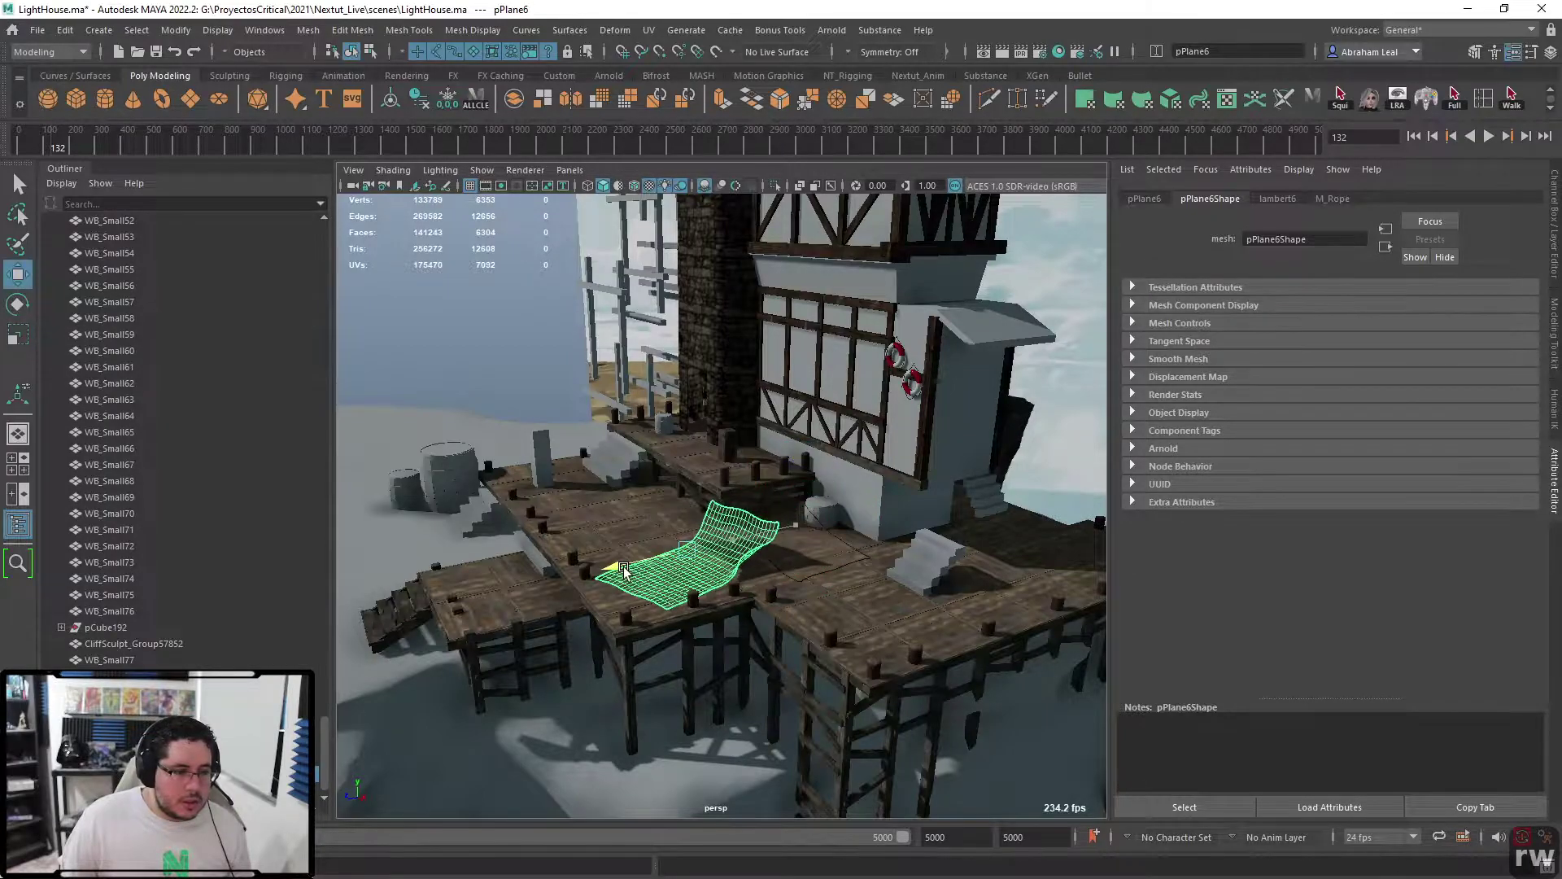
{"action": "left_click_drag", "start_coordinate": [625, 570], "coordinate": [615, 571]}
- Undo the copy's last adjustments and reposition it against the edge of the raised platform
{"action": "left_click_drag", "start_coordinate": [618, 571], "coordinate": [737, 622], "text": "alt"}
{"action": "right_click_drag", "start_coordinate": [737, 623], "coordinate": [801, 615], "text": "alt"}
{"action": "mouse_move", "coordinate": [863, 627]}
{"action": "left_mouse_down"}
{"action": "mouse_move", "coordinate": [730, 611]}
{"action": "mouse_move", "coordinate": [708, 638]}
{"action": "mouse_move", "coordinate": [722, 635]}
{"action": "mouse_move", "coordinate": [701, 633]}
{"action": "mouse_move", "coordinate": [739, 602]}
{"action": "mouse_move", "coordinate": [868, 600]}
{"action": "mouse_move", "coordinate": [866, 622]}
{"action": "left_mouse_up"}
{"action": "key", "text": "ctrl+z"}
{"action": "key", "text": "ctrl+z"}
{"action": "key", "text": "e"}
{"action": "key", "text": "w"}
{"action": "scroll", "coordinate": [734, 635], "scroll_direction": "up", "scroll_amount": 2}
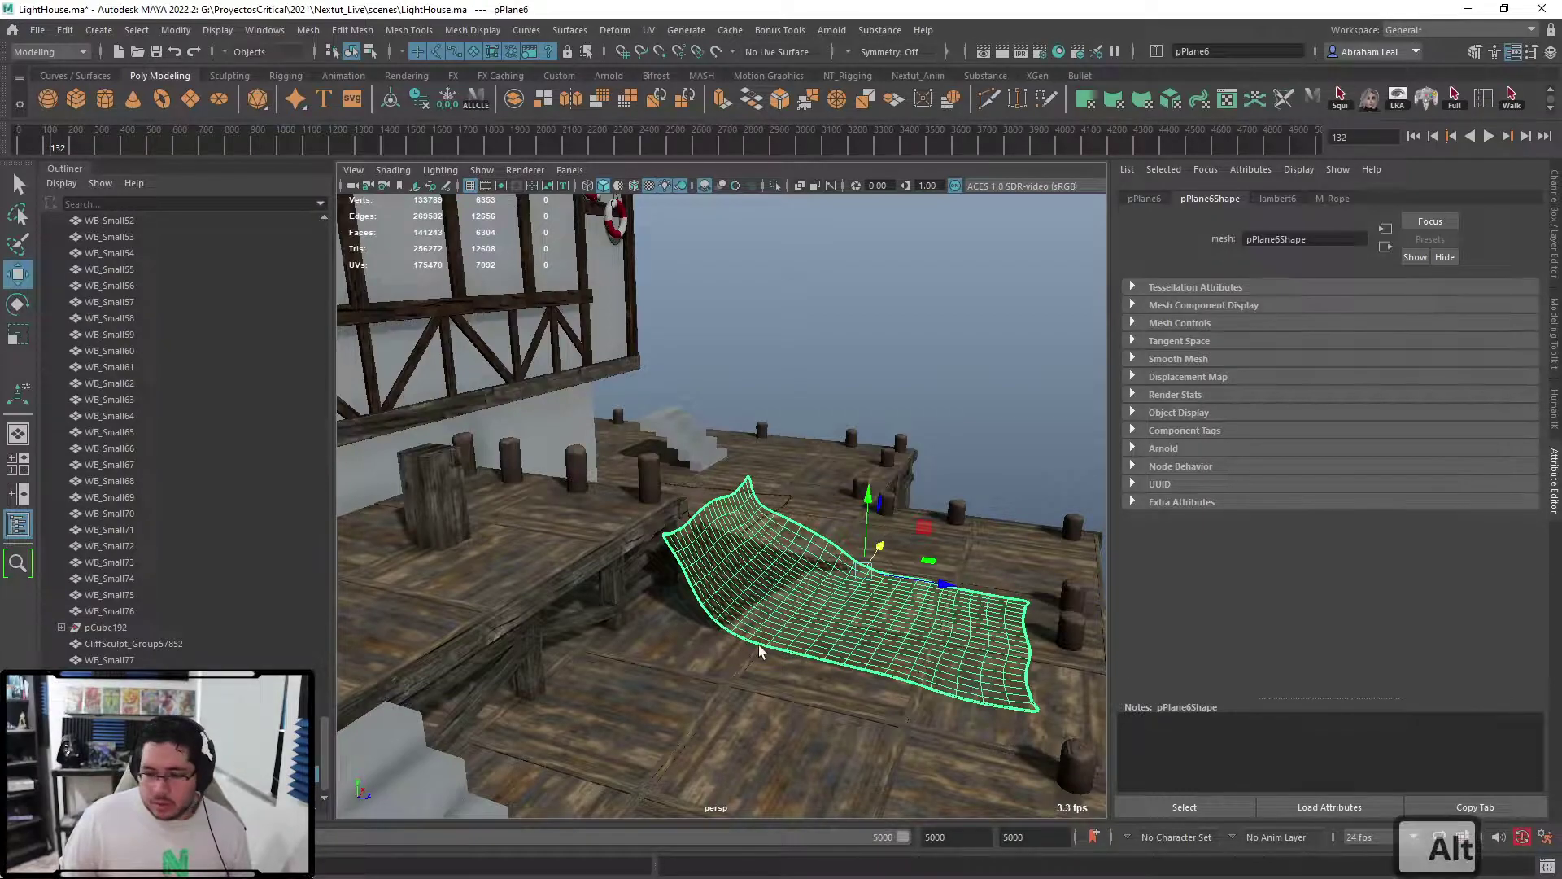
{"action": "left_click_drag", "start_coordinate": [759, 652], "coordinate": [710, 606], "text": "alt"}
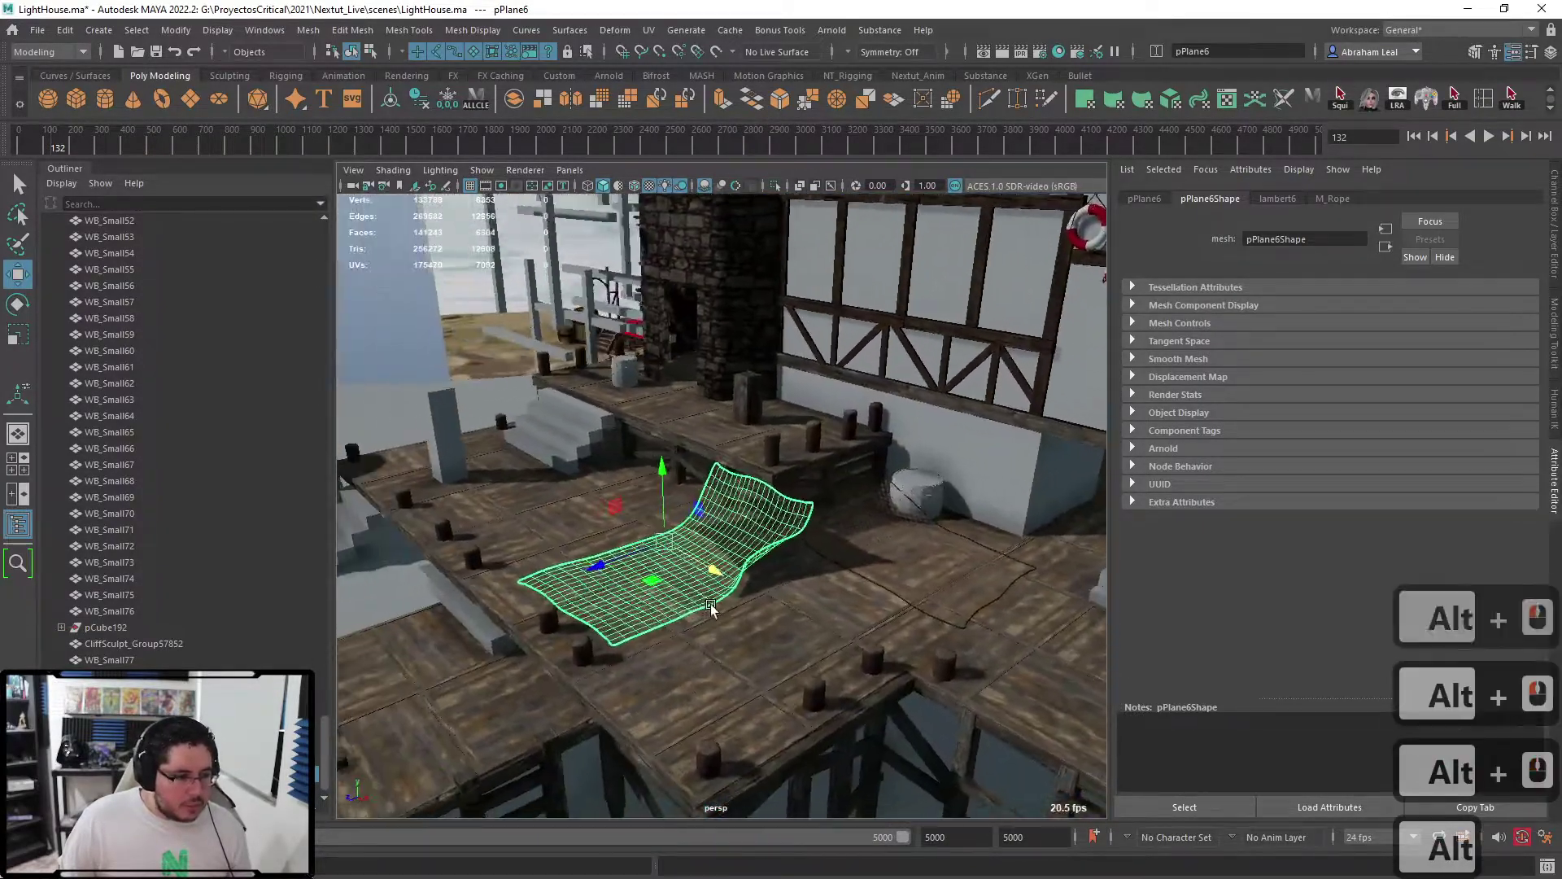
- Try scaling the duplicate net, undo the last change, and shift the copy along the dock
{"action": "right_click_drag", "start_coordinate": [711, 606], "coordinate": [753, 610], "text": "alt"}
{"action": "key", "text": "r"}
{"action": "left_click_drag", "start_coordinate": [584, 576], "coordinate": [970, 464]}
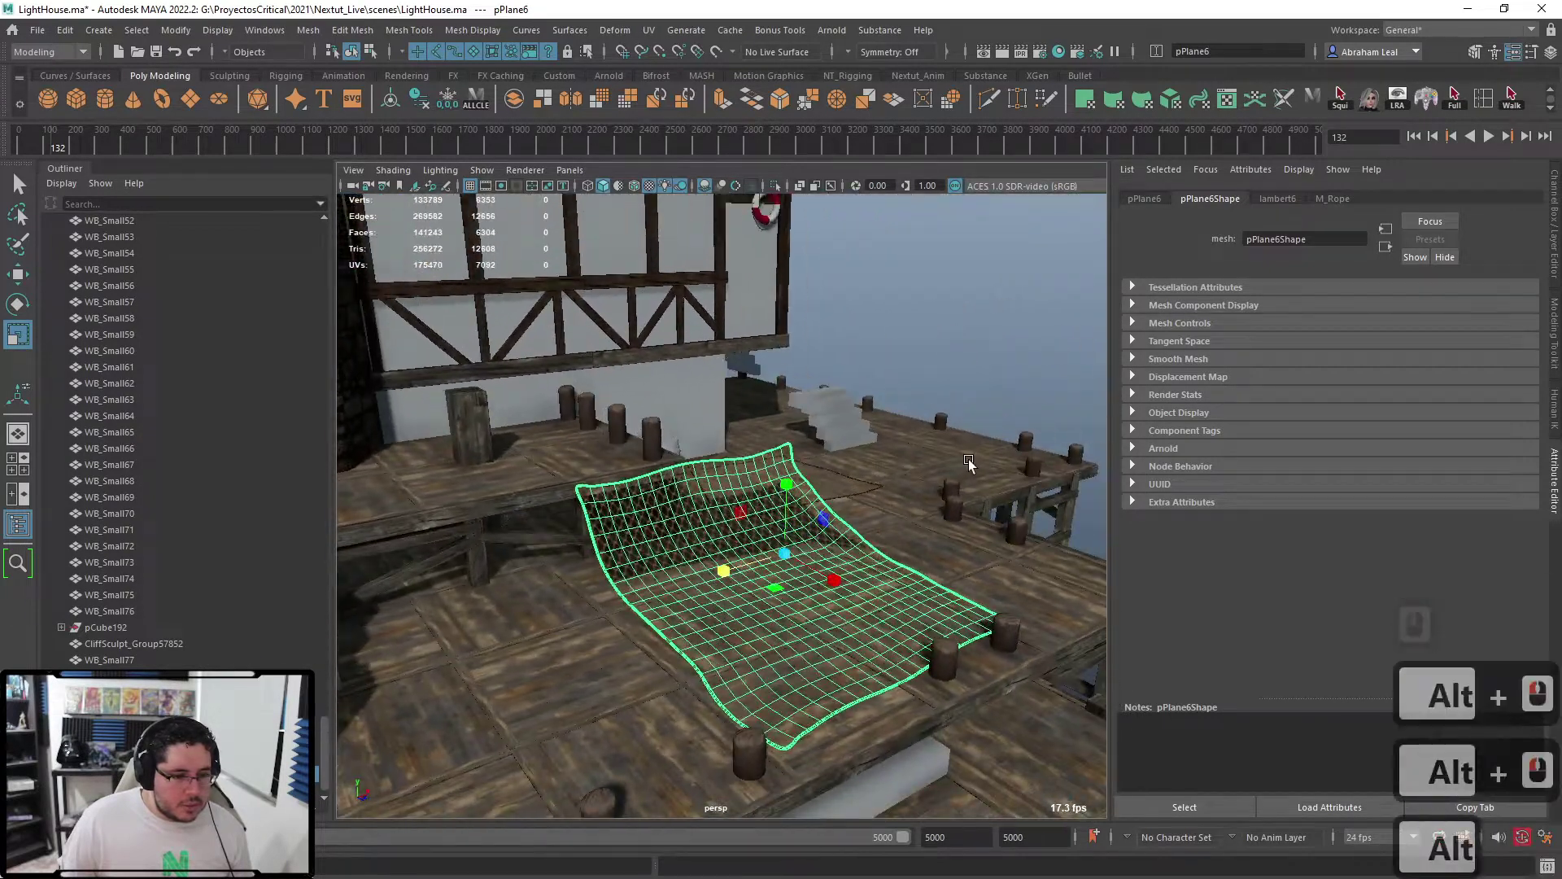
{"action": "left_click", "coordinate": [969, 463]}
{"action": "left_click_drag", "start_coordinate": [847, 548], "coordinate": [709, 590], "text": "alt"}
{"action": "key", "text": "ctrl+z"}
{"action": "right_click_drag", "start_coordinate": [709, 590], "coordinate": [743, 624], "text": "alt"}
{"action": "key", "text": "w"}
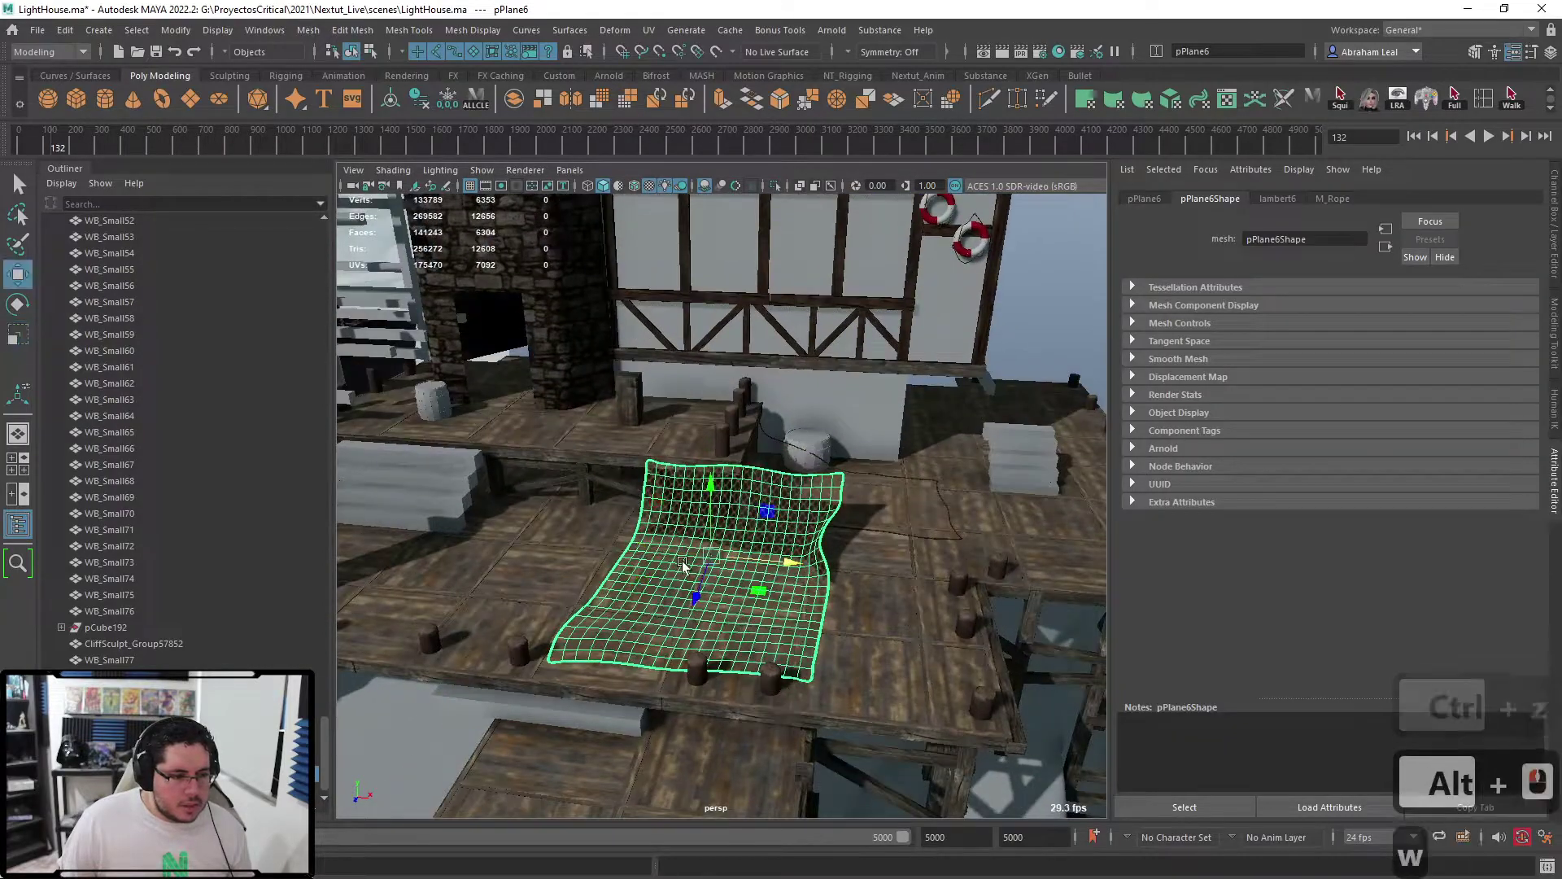
{"action": "left_click_drag", "start_coordinate": [780, 559], "coordinate": [726, 511]}
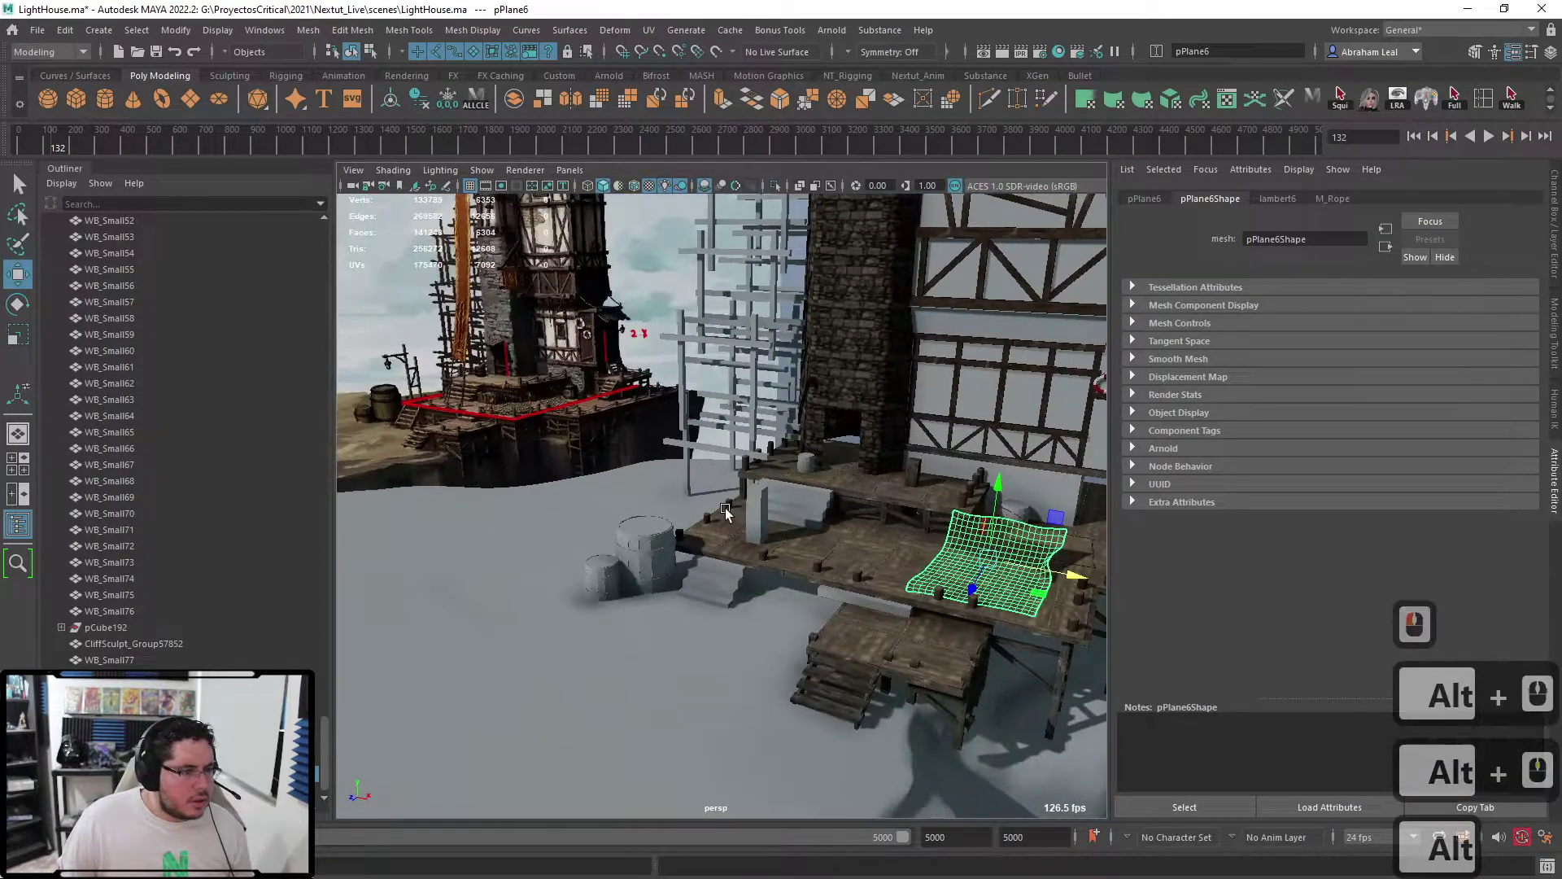
- Delete the duplicate net from the dock
{"action": "left_click_drag", "start_coordinate": [860, 551], "coordinate": [956, 546], "text": "alt"}
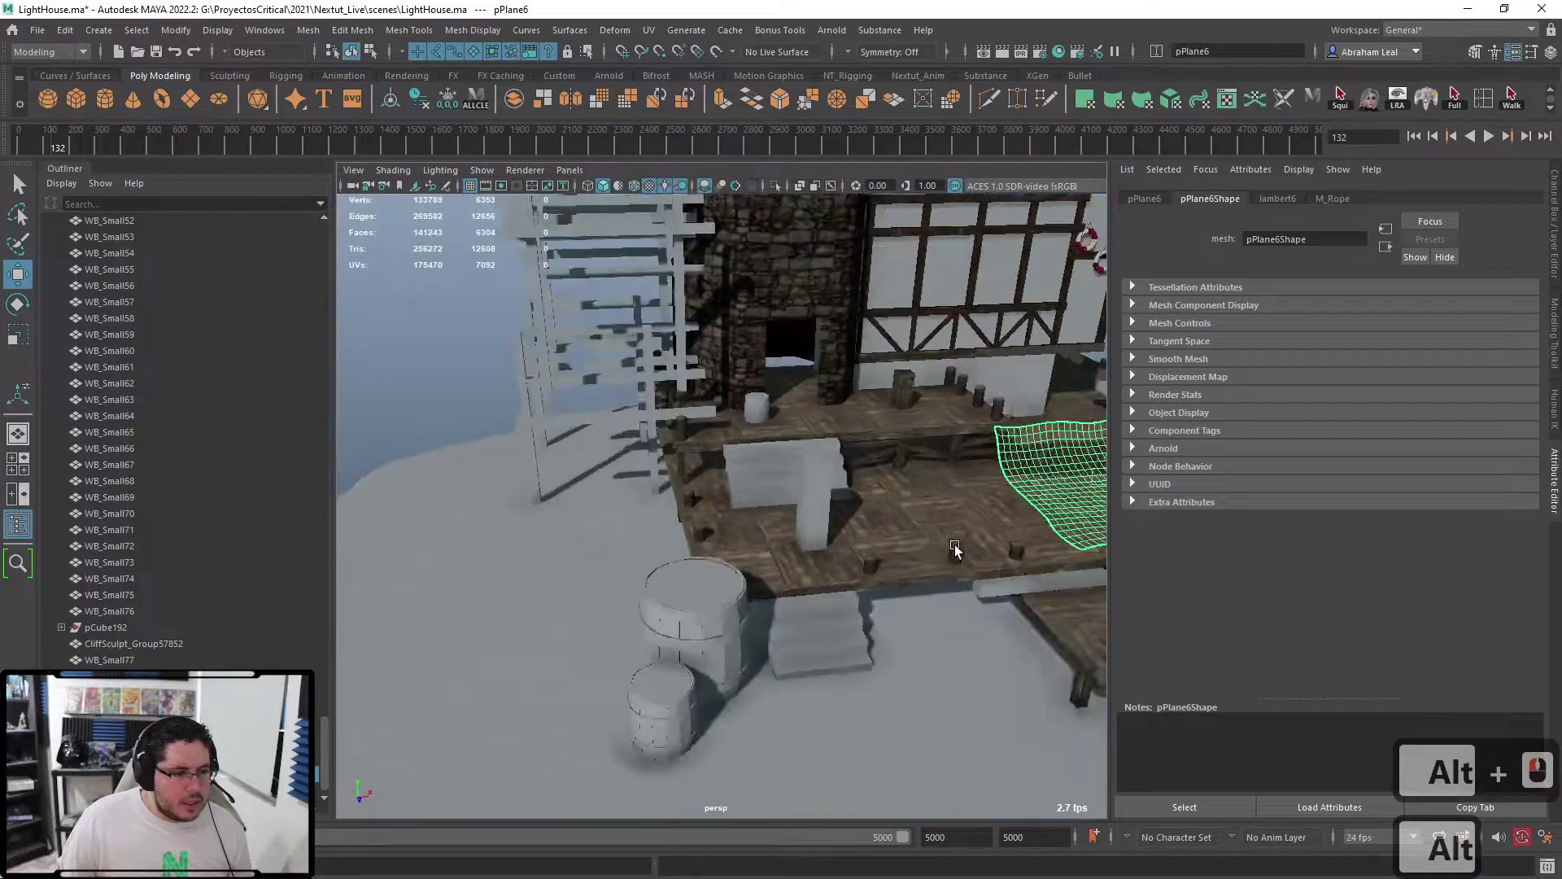
{"action": "middle_click_drag", "start_coordinate": [955, 546], "coordinate": [866, 573], "text": "alt"}
{"action": "right_click_drag", "start_coordinate": [866, 573], "coordinate": [1018, 586], "text": "alt"}
{"action": "middle_click_drag", "start_coordinate": [1017, 586], "coordinate": [632, 656], "text": "alt"}
{"action": "left_click", "coordinate": [651, 657]}
{"action": "key", "text": "BackSpace"}
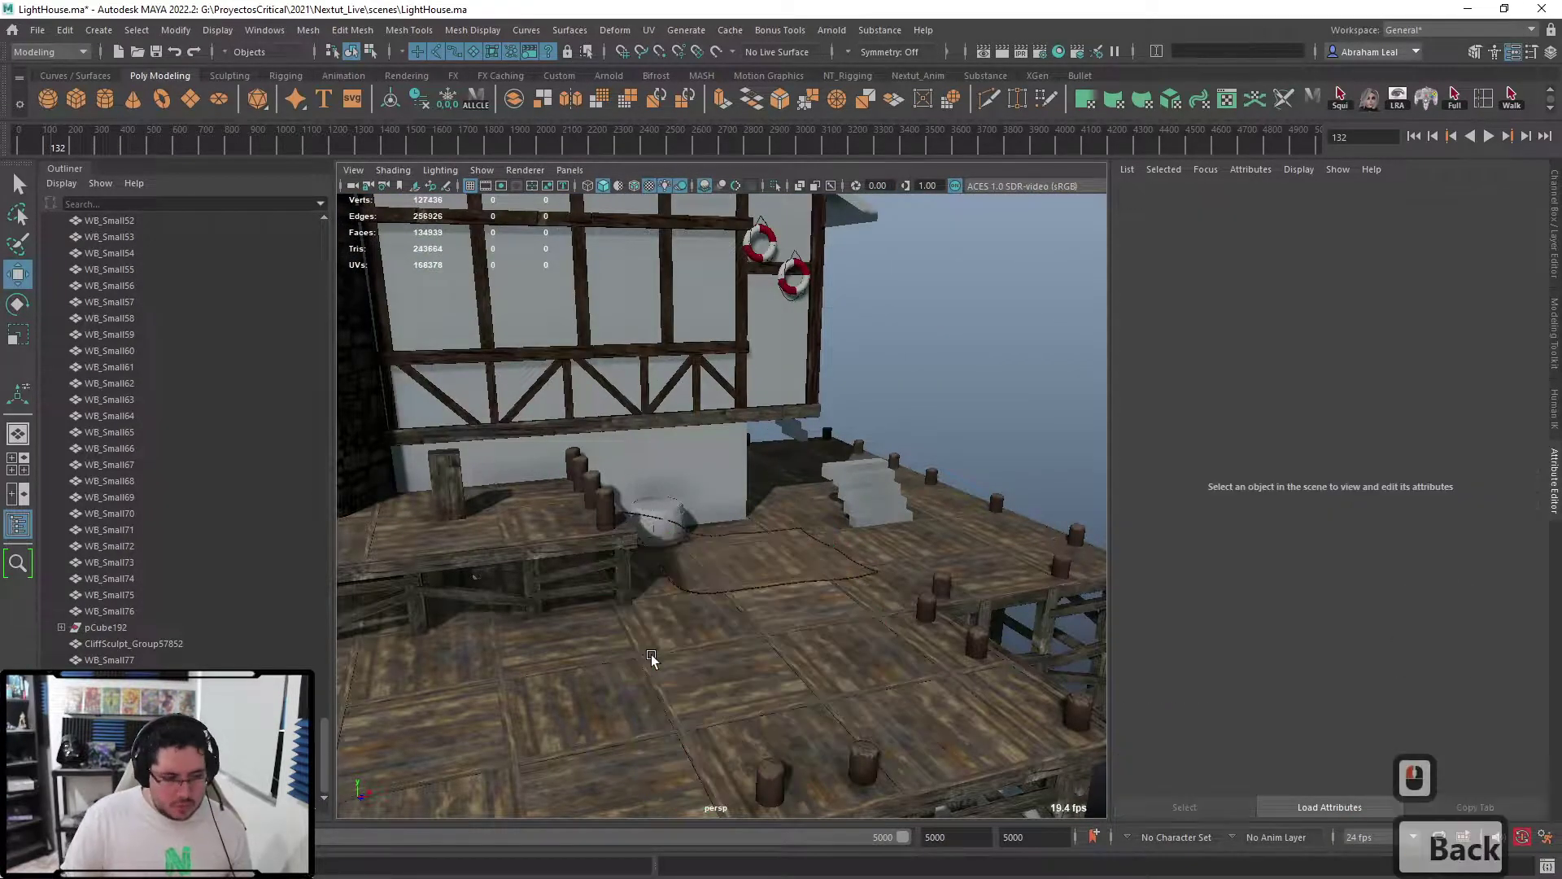
- Check the dock against the reference image, and create a polygon plane with width and height subdivisions of 1
{"action": "left_click_drag", "start_coordinate": [649, 652], "coordinate": [484, 506], "text": "alt"}
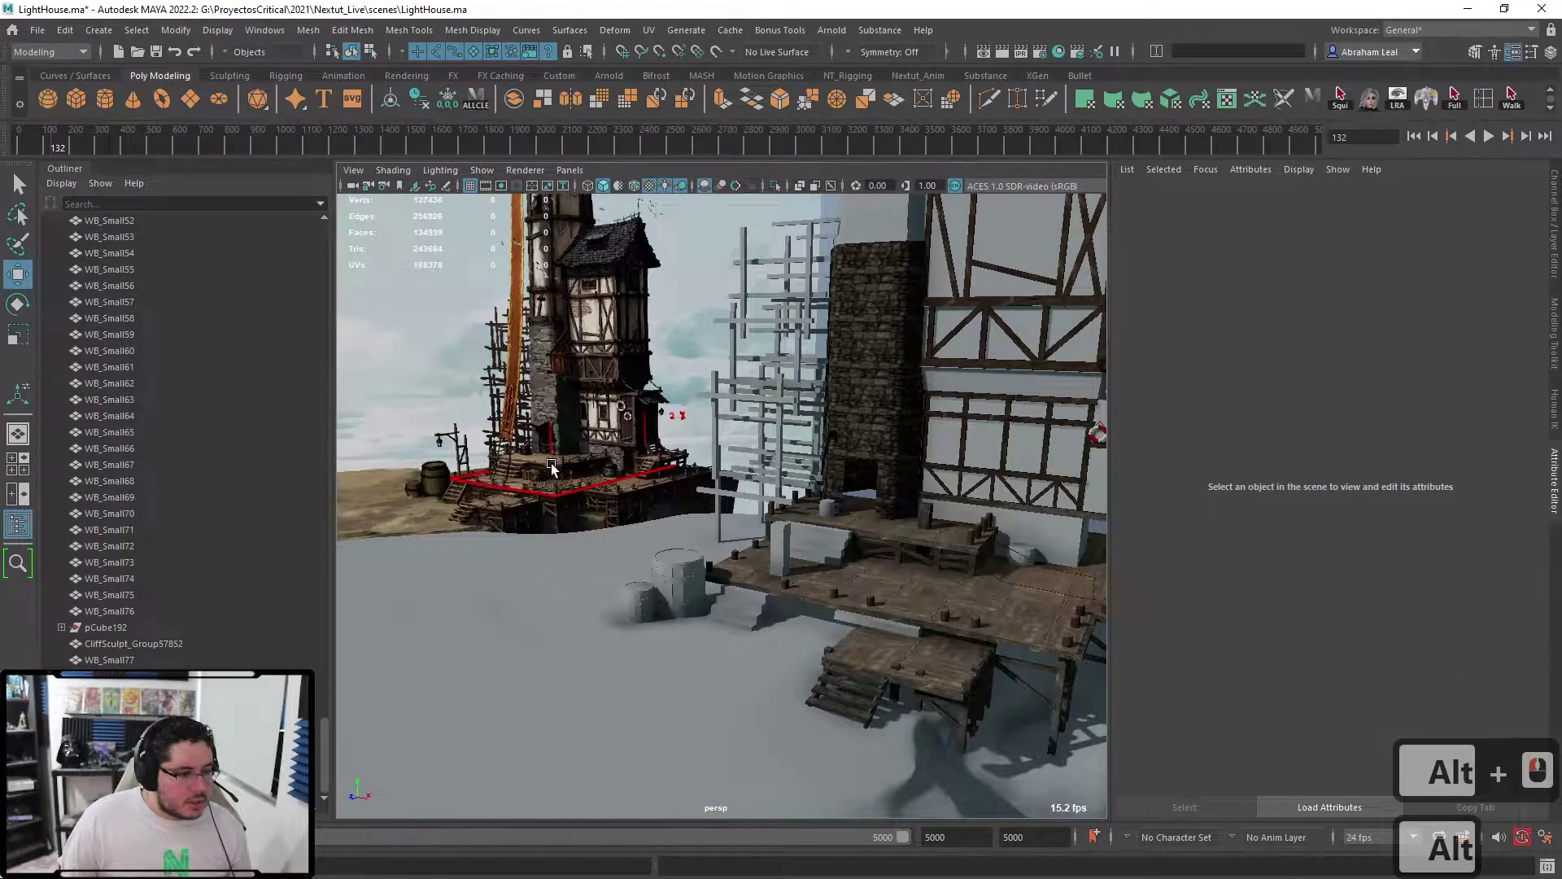
{"action": "mouse_move", "coordinate": [832, 628]}
{"action": "left_mouse_down", "text": "alt"}
{"action": "mouse_move", "coordinate": [798, 627]}
{"action": "mouse_move", "coordinate": [851, 638]}
{"action": "left_mouse_up", "text": "alt"}
{"action": "middle_click_drag", "start_coordinate": [851, 638], "coordinate": [761, 586], "text": "alt"}
{"action": "right_click_drag", "start_coordinate": [760, 585], "coordinate": [859, 649], "text": "alt"}
{"action": "mouse_move", "coordinate": [858, 651]}
{"action": "left_mouse_down", "text": "alt"}
{"action": "mouse_move", "coordinate": [811, 615]}
{"action": "mouse_move", "coordinate": [857, 664]}
{"action": "left_mouse_up", "text": "alt"}
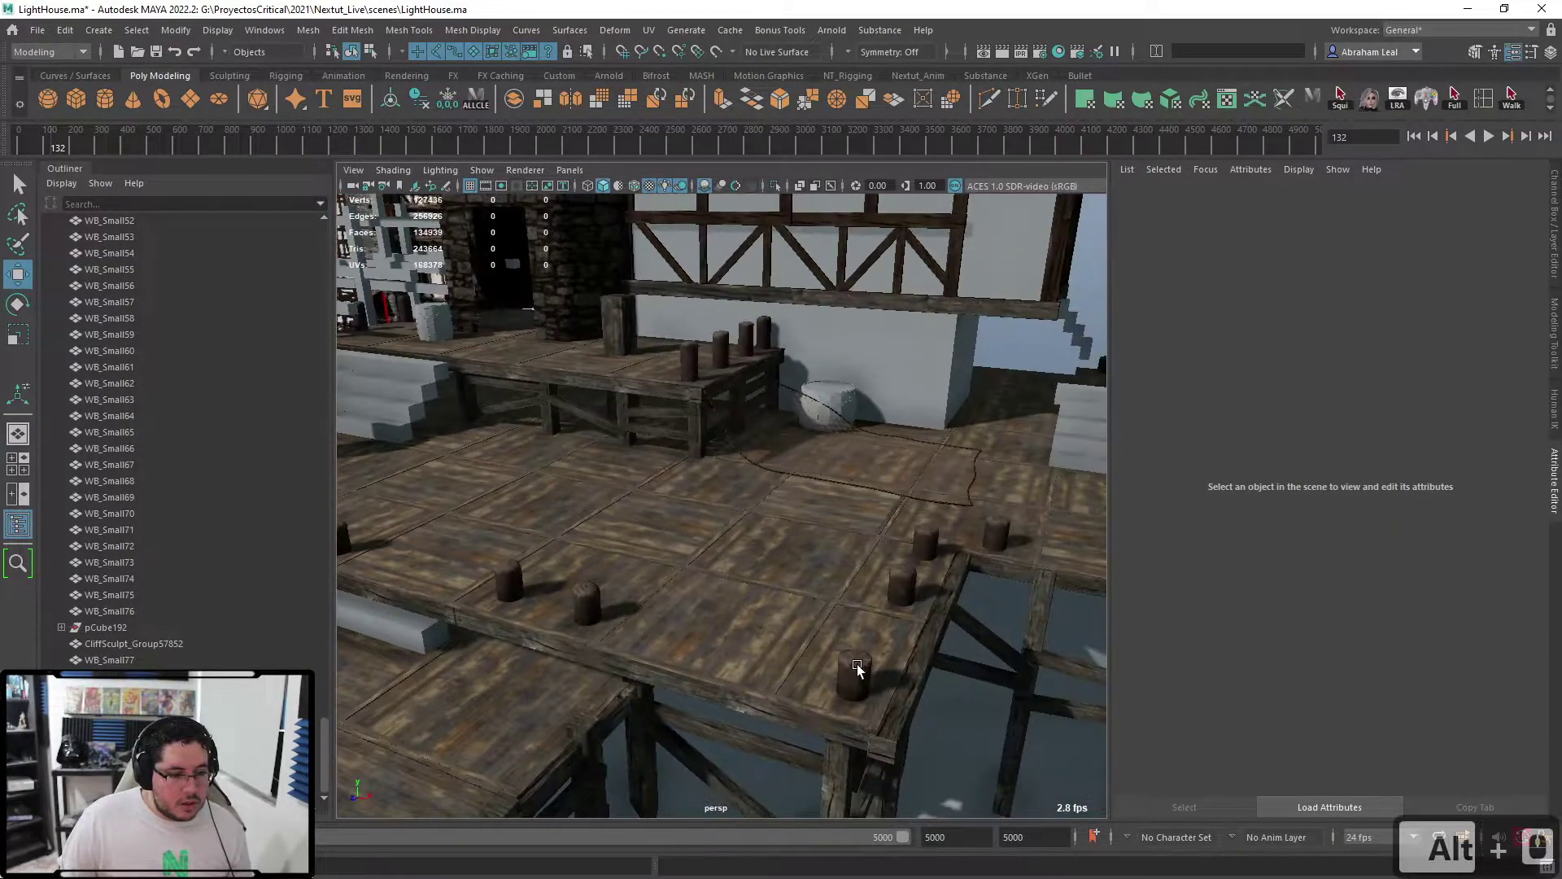
{"action": "left_click_drag", "start_coordinate": [926, 524], "coordinate": [679, 563], "text": "alt"}
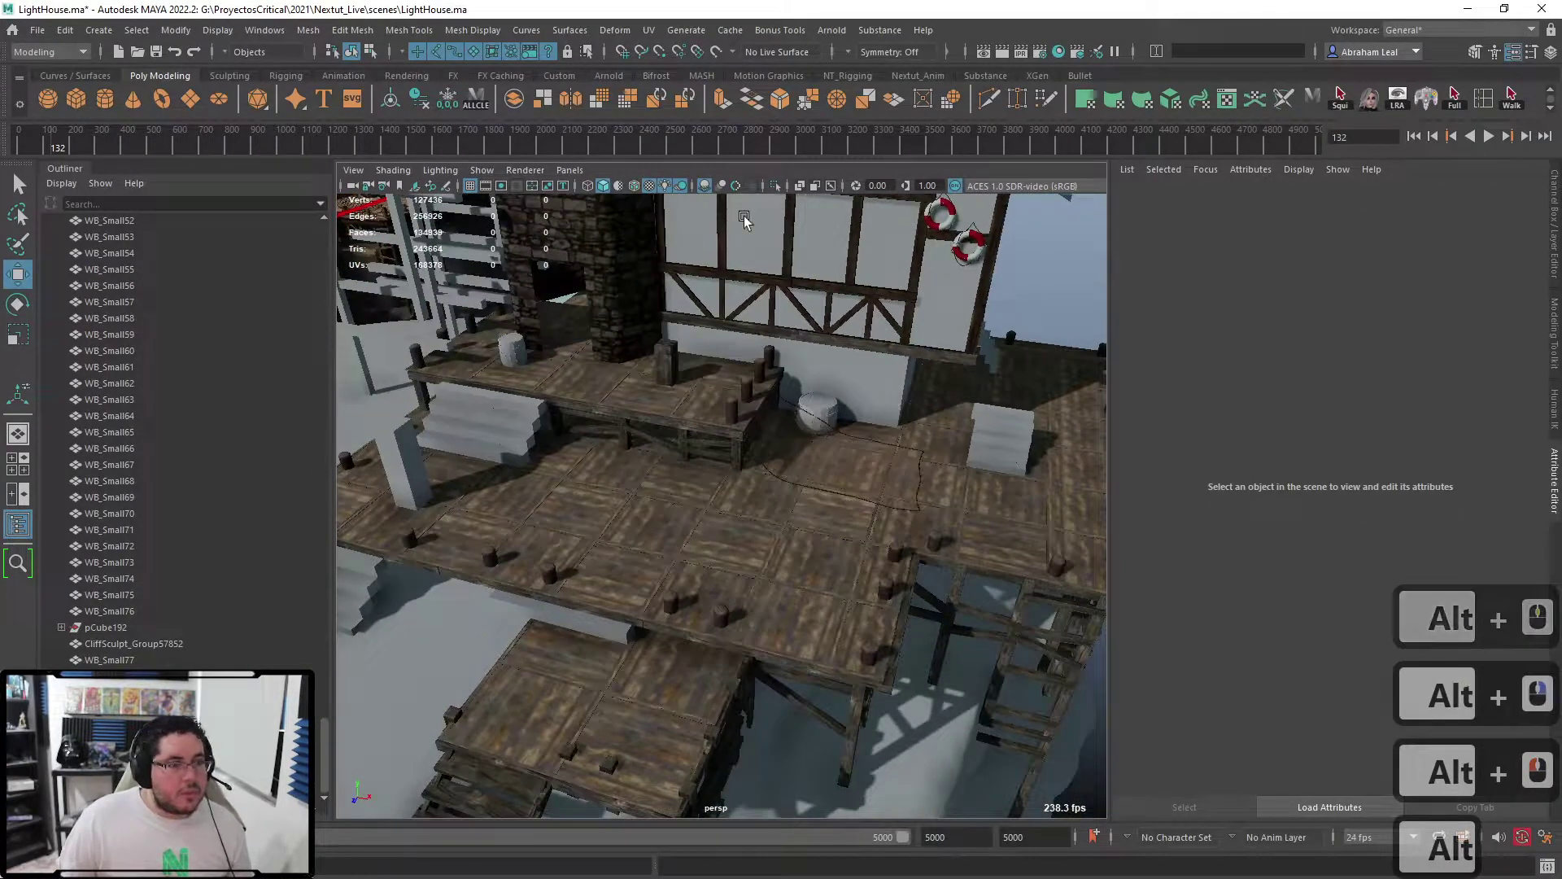
{"action": "left_click", "coordinate": [192, 106]}
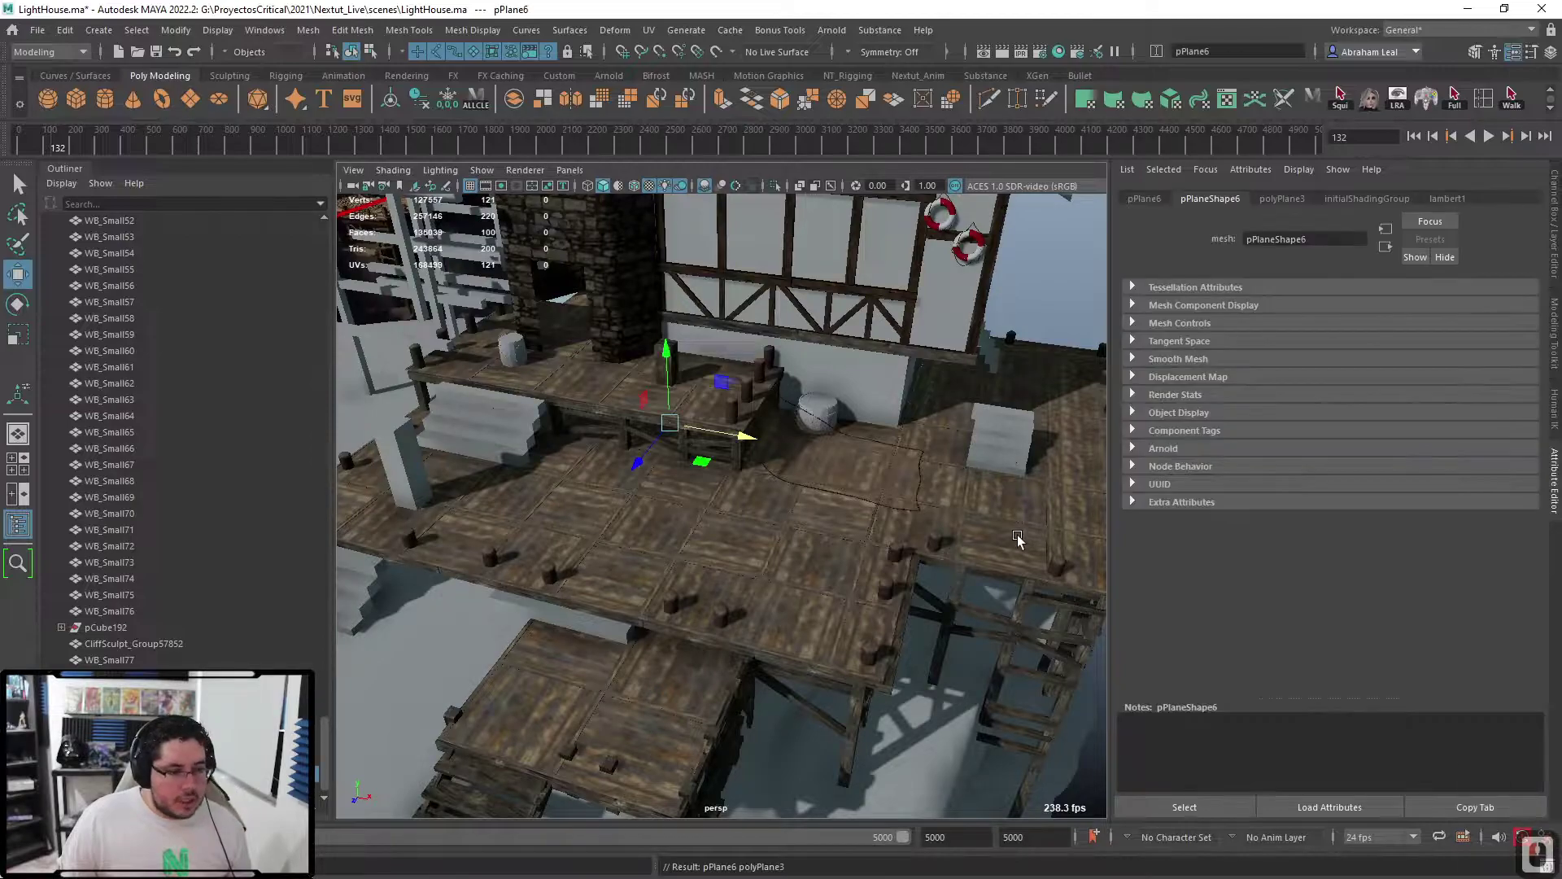
{"action": "key", "text": "ctrl+a"}
{"action": "left_click", "coordinate": [1276, 392]}
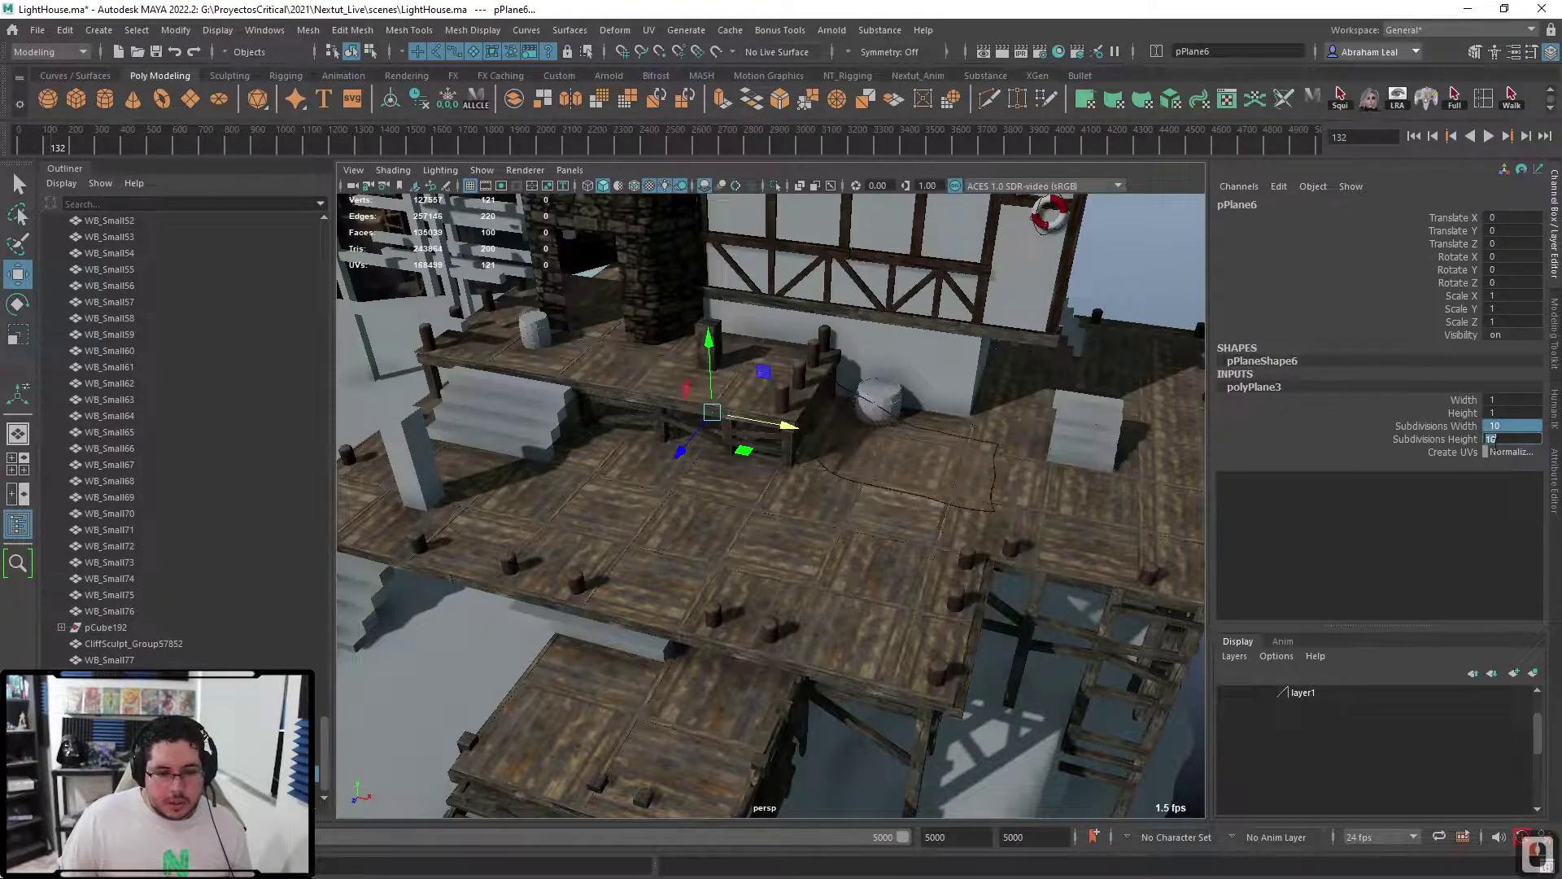
{"action": "type", "text": "1"}
{"action": "key", "text": "Return"}
- Enlarge the new plane to a uniform scale of 452.985 and place it over the front dock corner at X 349.824, Y 30.217, Z 364.019
{"action": "left_click_drag", "start_coordinate": [805, 468], "coordinate": [824, 488], "text": "alt"}
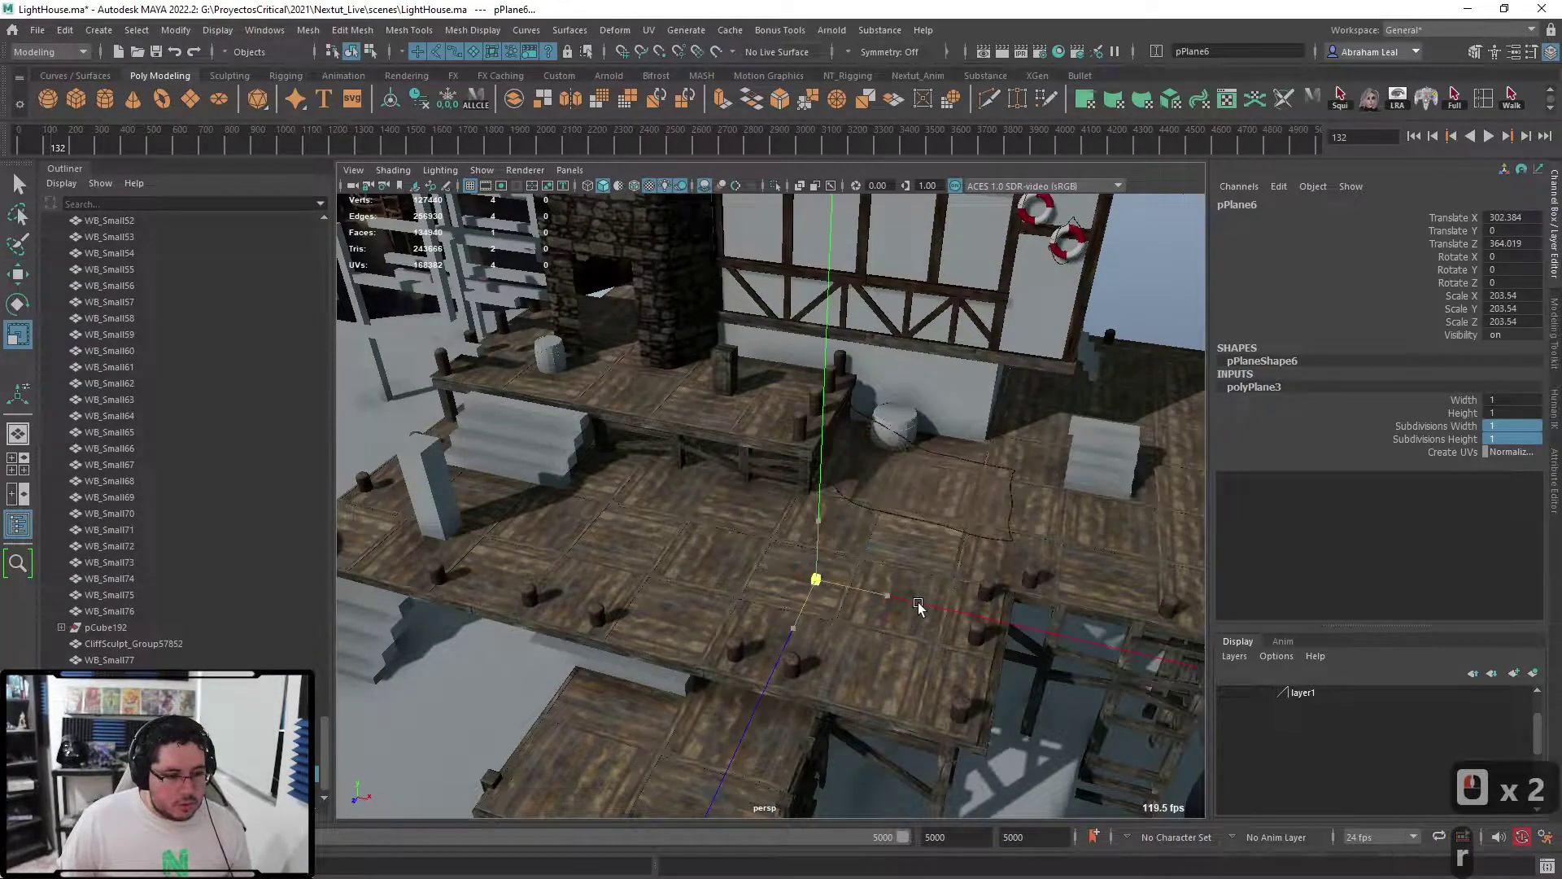
{"action": "middle_click_drag", "start_coordinate": [918, 606], "coordinate": [984, 617]}
{"action": "left_click_drag", "start_coordinate": [826, 539], "coordinate": [798, 513]}
{"action": "key", "text": "r"}
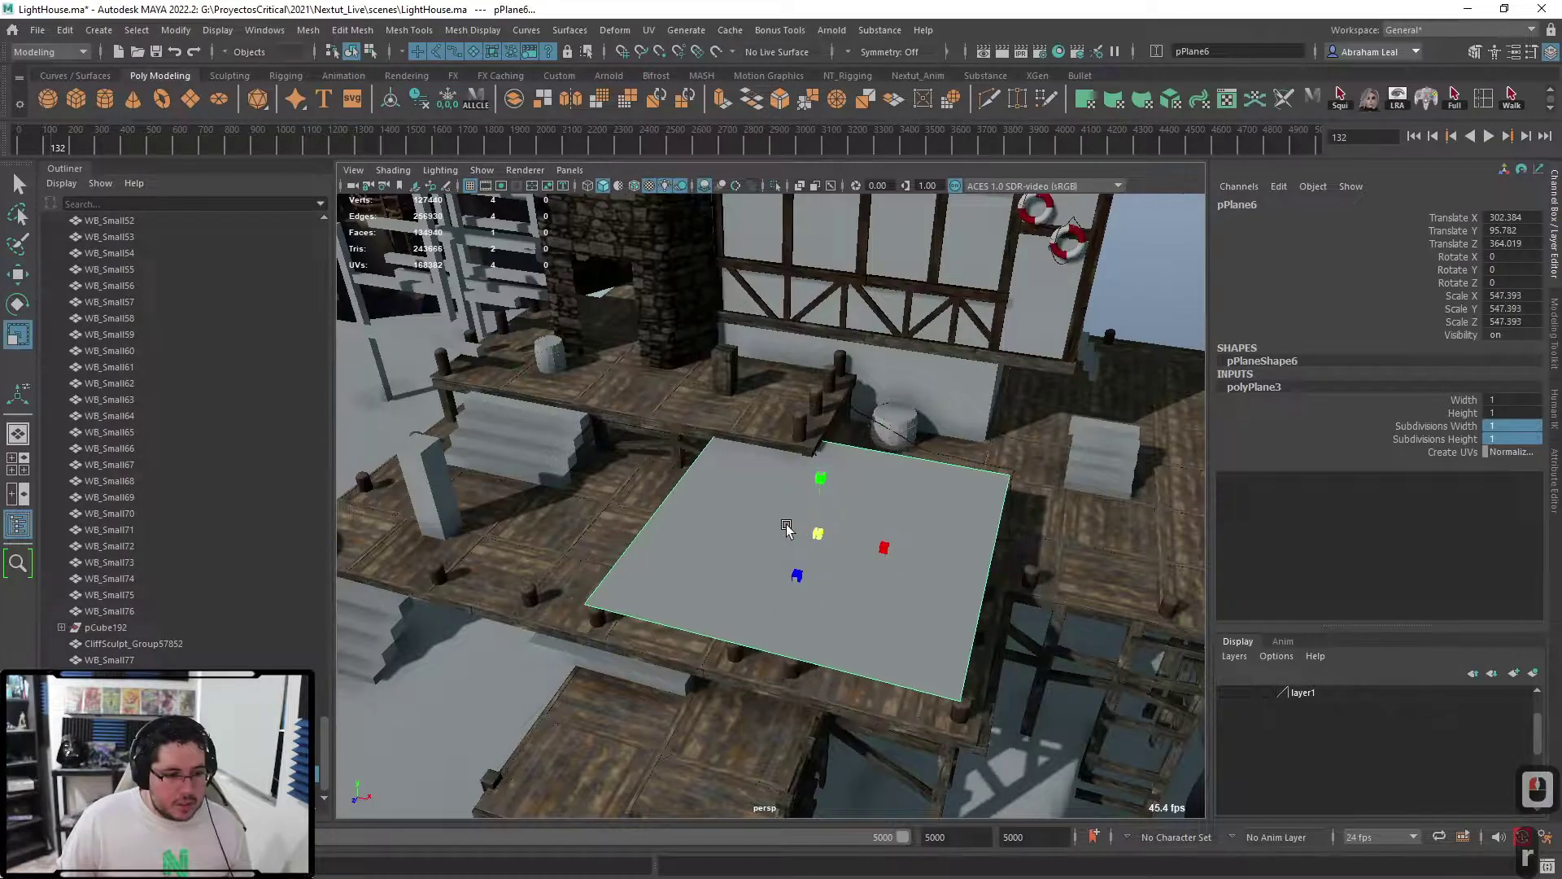
{"action": "middle_click_drag", "start_coordinate": [782, 530], "coordinate": [764, 527]}
{"action": "mouse_move", "coordinate": [892, 547]}
{"action": "left_mouse_down"}
{"action": "mouse_move", "coordinate": [914, 557]}
{"action": "mouse_move", "coordinate": [869, 530]}
{"action": "left_mouse_up"}
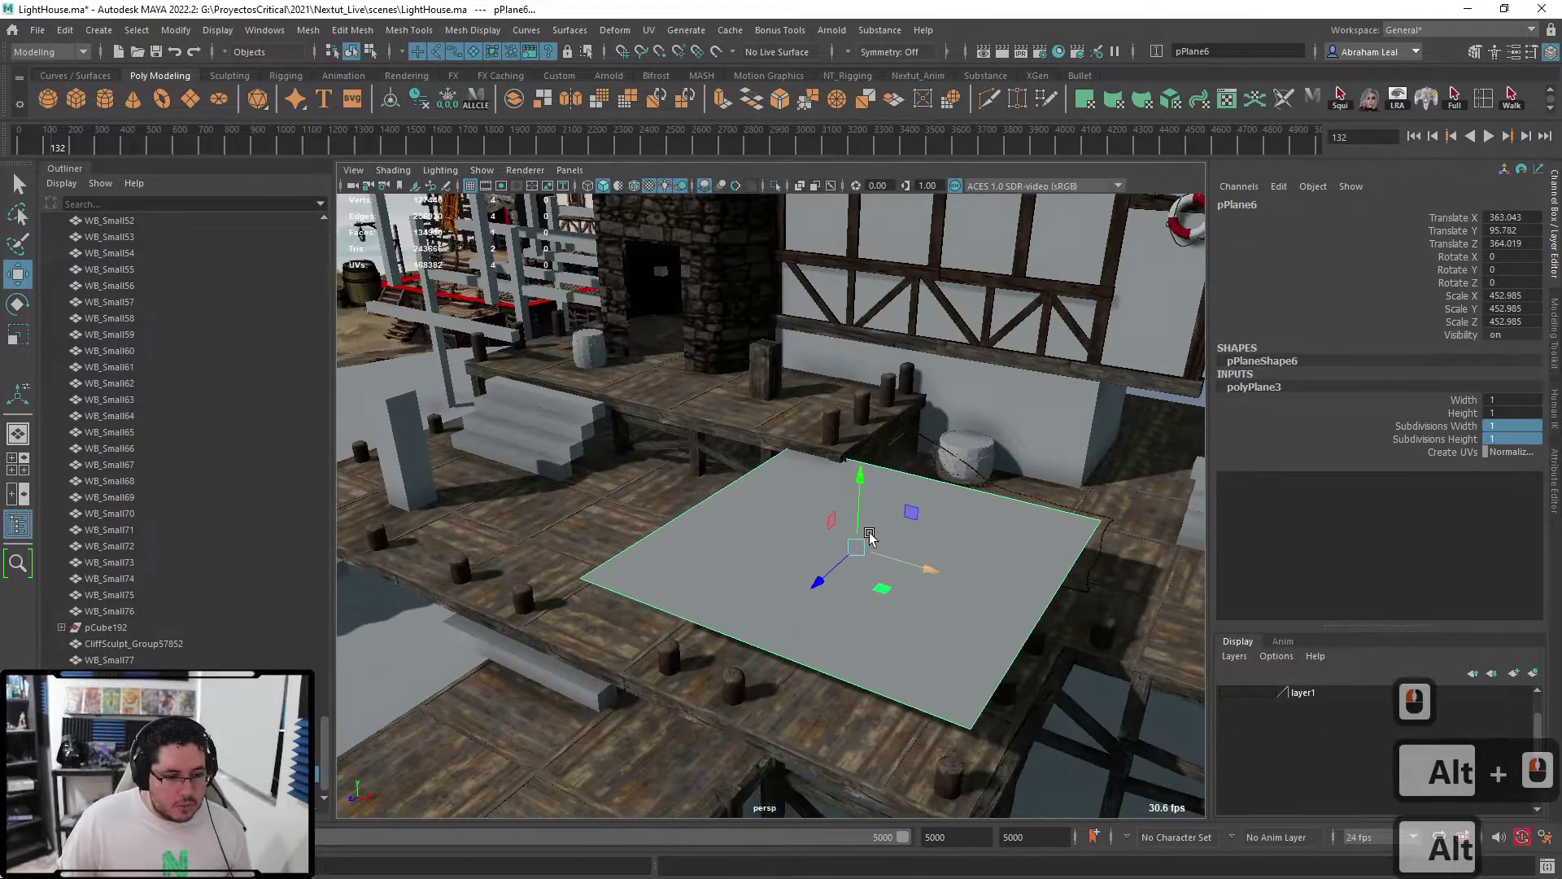
{"action": "middle_click_drag", "start_coordinate": [869, 530], "coordinate": [777, 473], "text": "alt"}
{"action": "left_click_drag", "start_coordinate": [769, 450], "coordinate": [775, 482]}
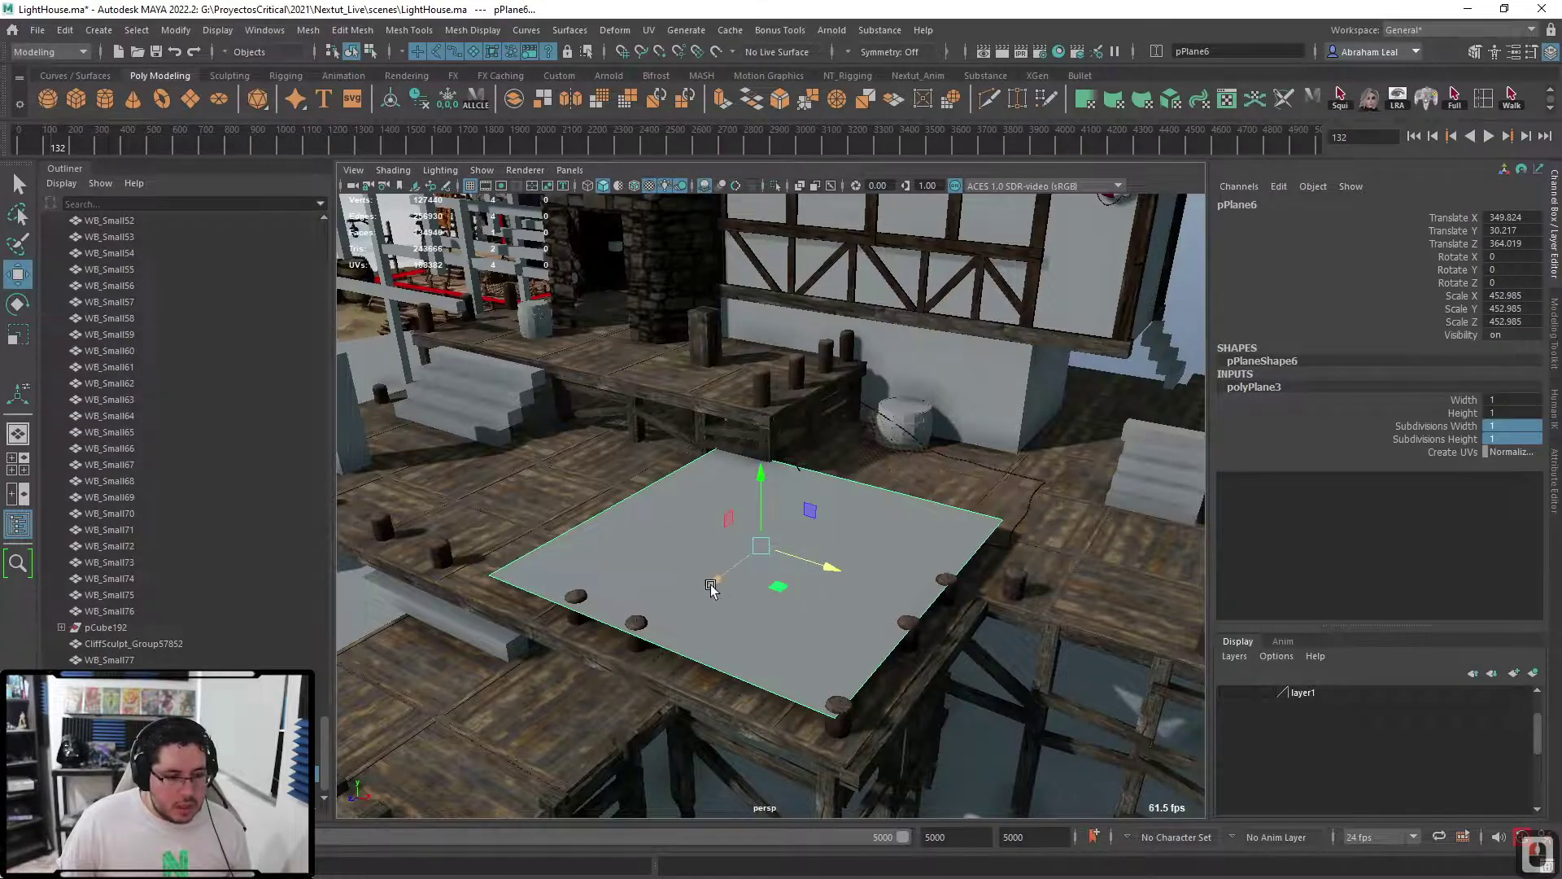
- Narrow the plane by moving one side edge inward, and raise its far edge to slope up beside the raised platform
{"action": "left_click_drag", "start_coordinate": [719, 587], "coordinate": [687, 516], "text": "alt"}
{"action": "right_click_drag", "start_coordinate": [688, 516], "coordinate": [687, 370]}
{"action": "left_click", "coordinate": [644, 525]}
{"action": "left_click_drag", "start_coordinate": [711, 541], "coordinate": [858, 480]}
{"action": "left_click", "coordinate": [854, 476]}
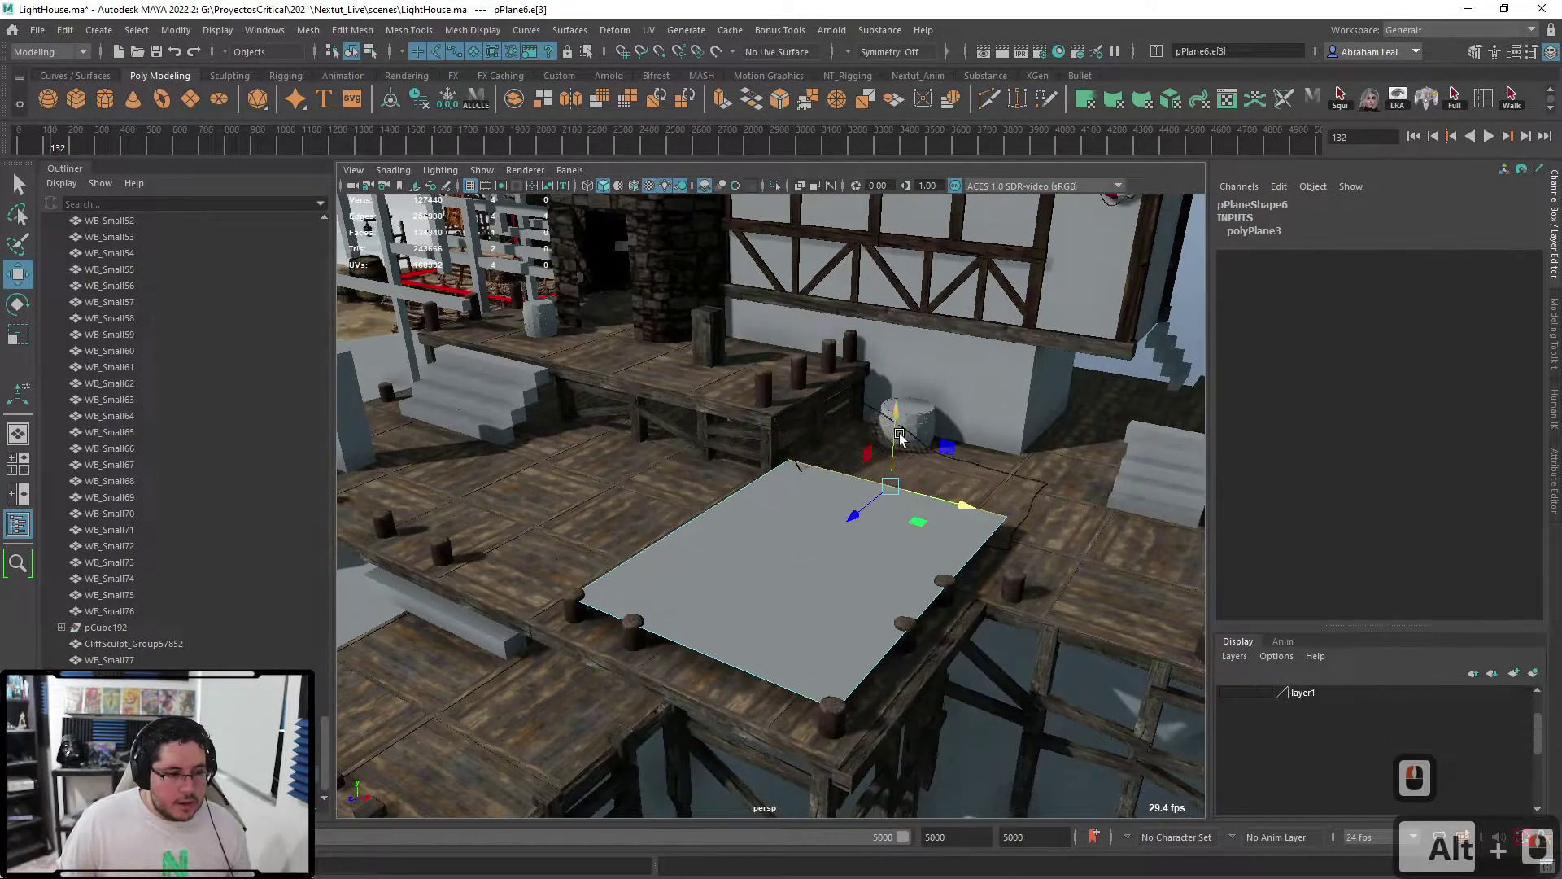
{"action": "left_click_drag", "start_coordinate": [882, 361], "coordinate": [876, 348]}
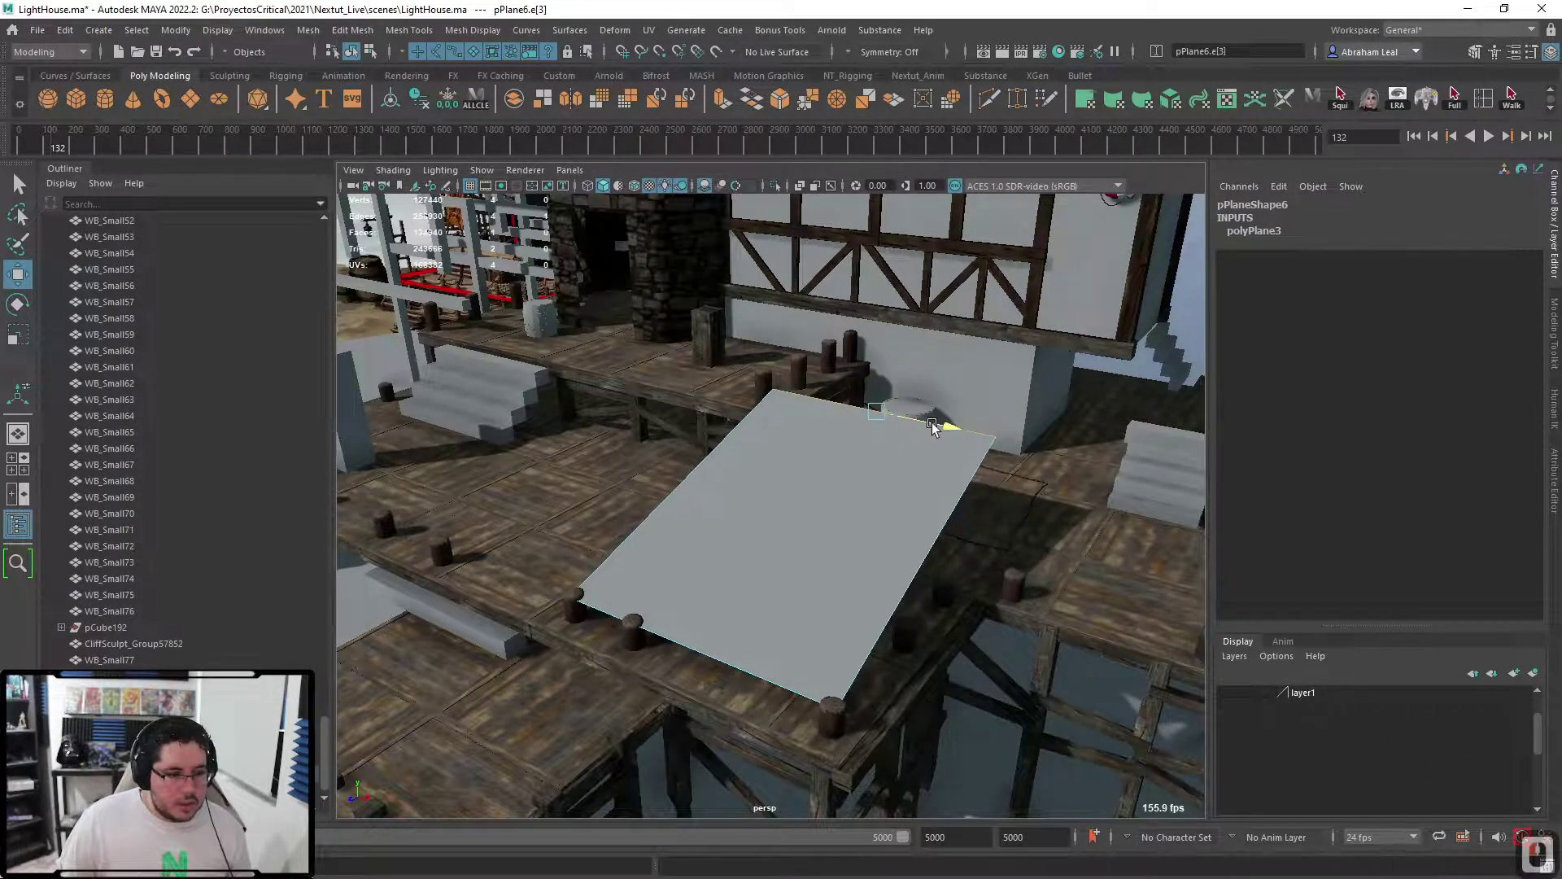
- Try lowering the plane's far outer corner toward the deck, compare it with the reference image, and undo the move
{"action": "right_click_drag", "start_coordinate": [968, 415], "coordinate": [898, 414]}
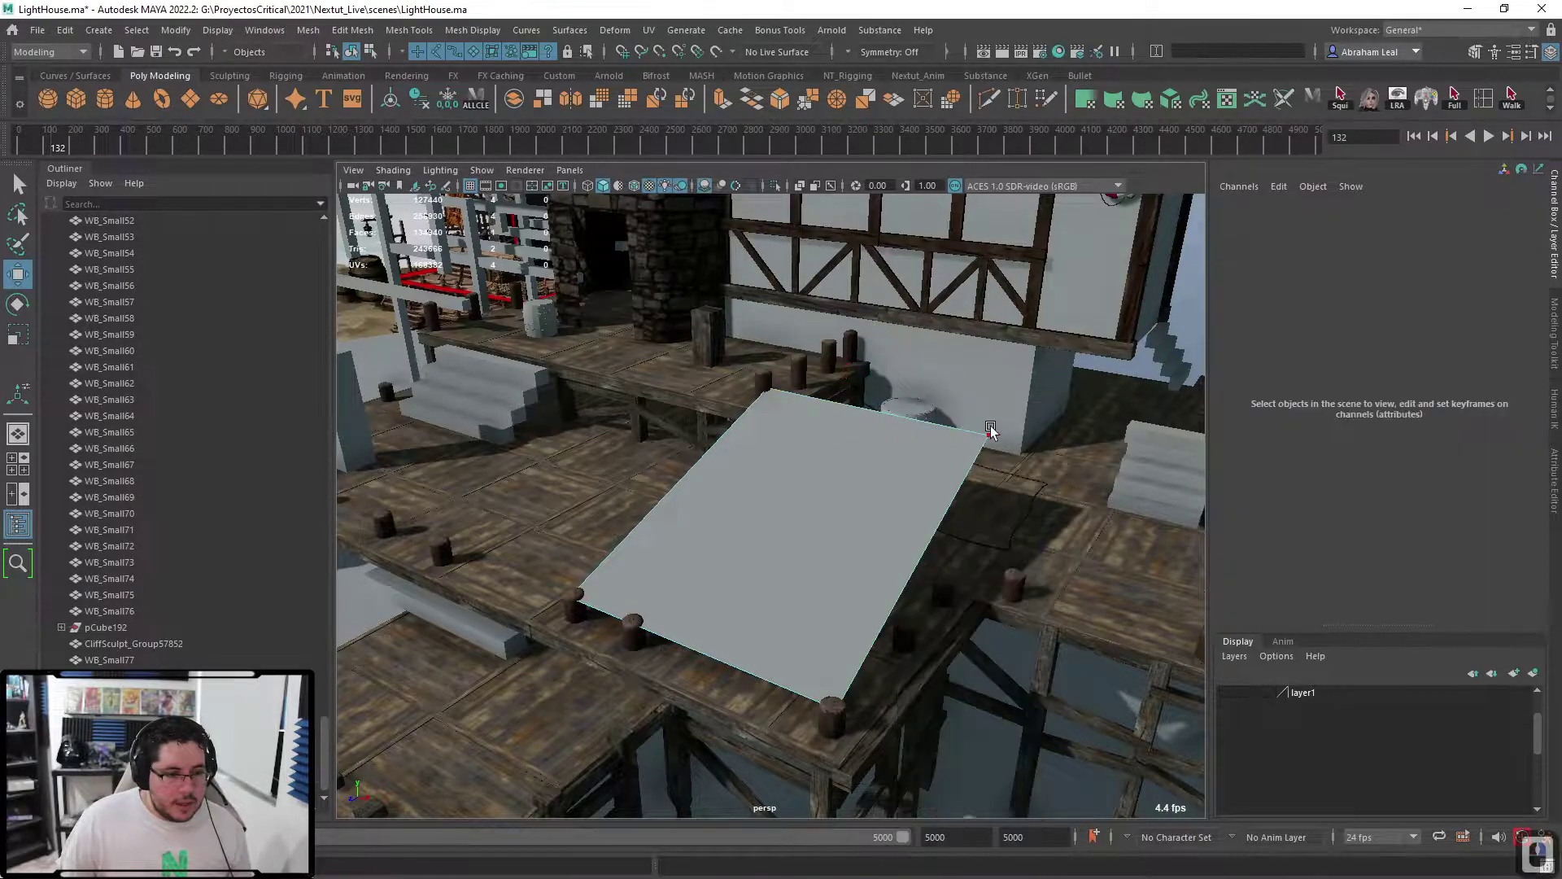
{"action": "left_click", "coordinate": [989, 435]}
{"action": "left_click_drag", "start_coordinate": [994, 450], "coordinate": [954, 527], "text": "alt"}
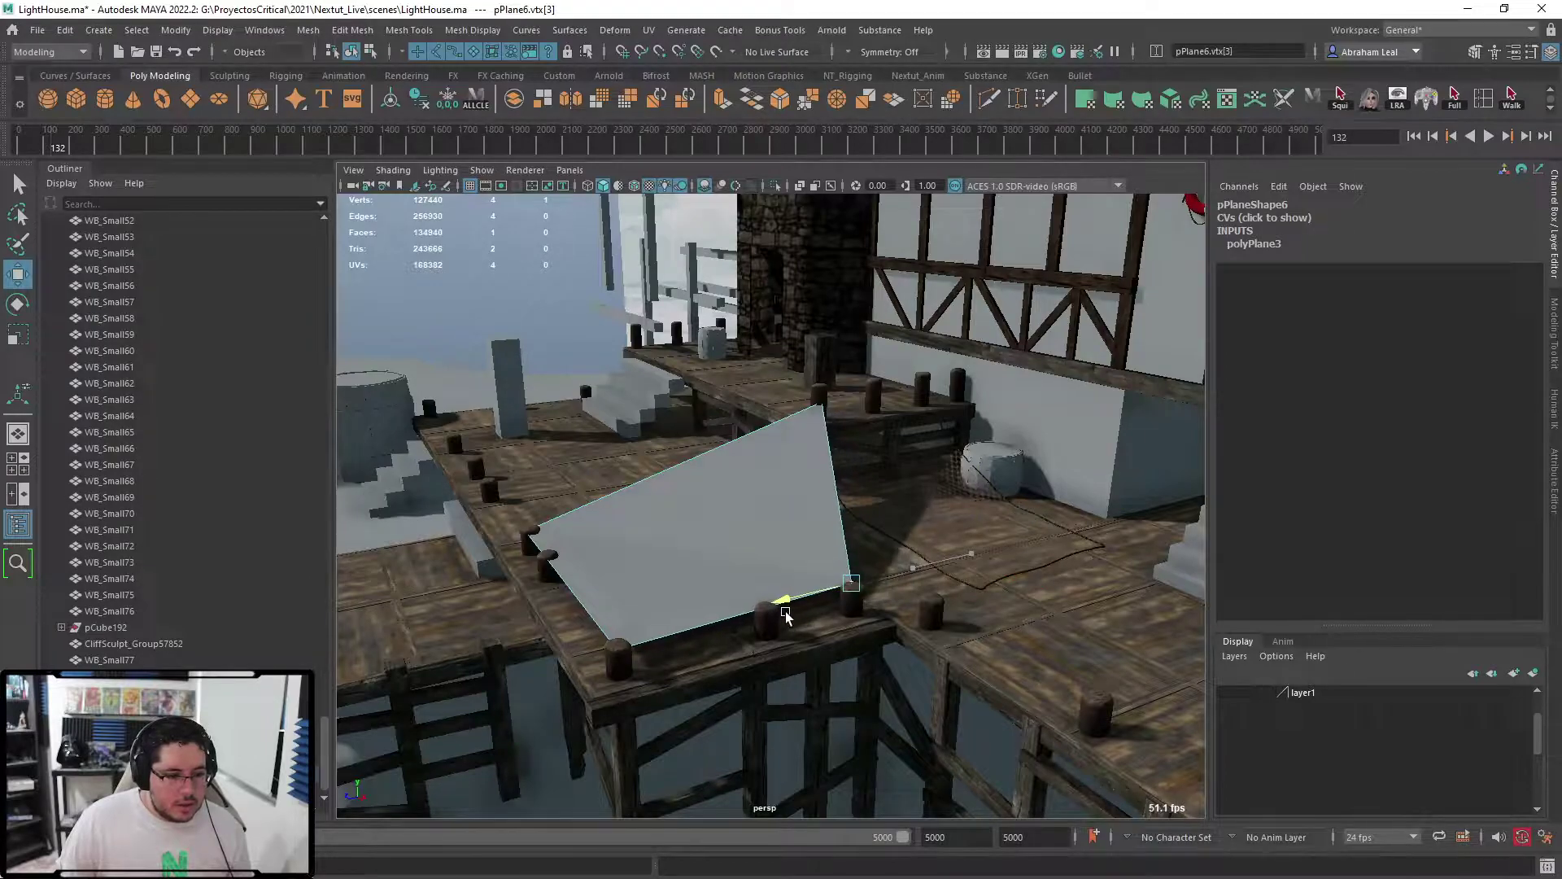
{"action": "left_click_drag", "start_coordinate": [786, 612], "coordinate": [877, 610], "text": "alt"}
{"action": "right_click_drag", "start_coordinate": [878, 611], "coordinate": [628, 485], "text": "alt"}
{"action": "middle_click_drag", "start_coordinate": [627, 485], "coordinate": [753, 530], "text": "alt"}
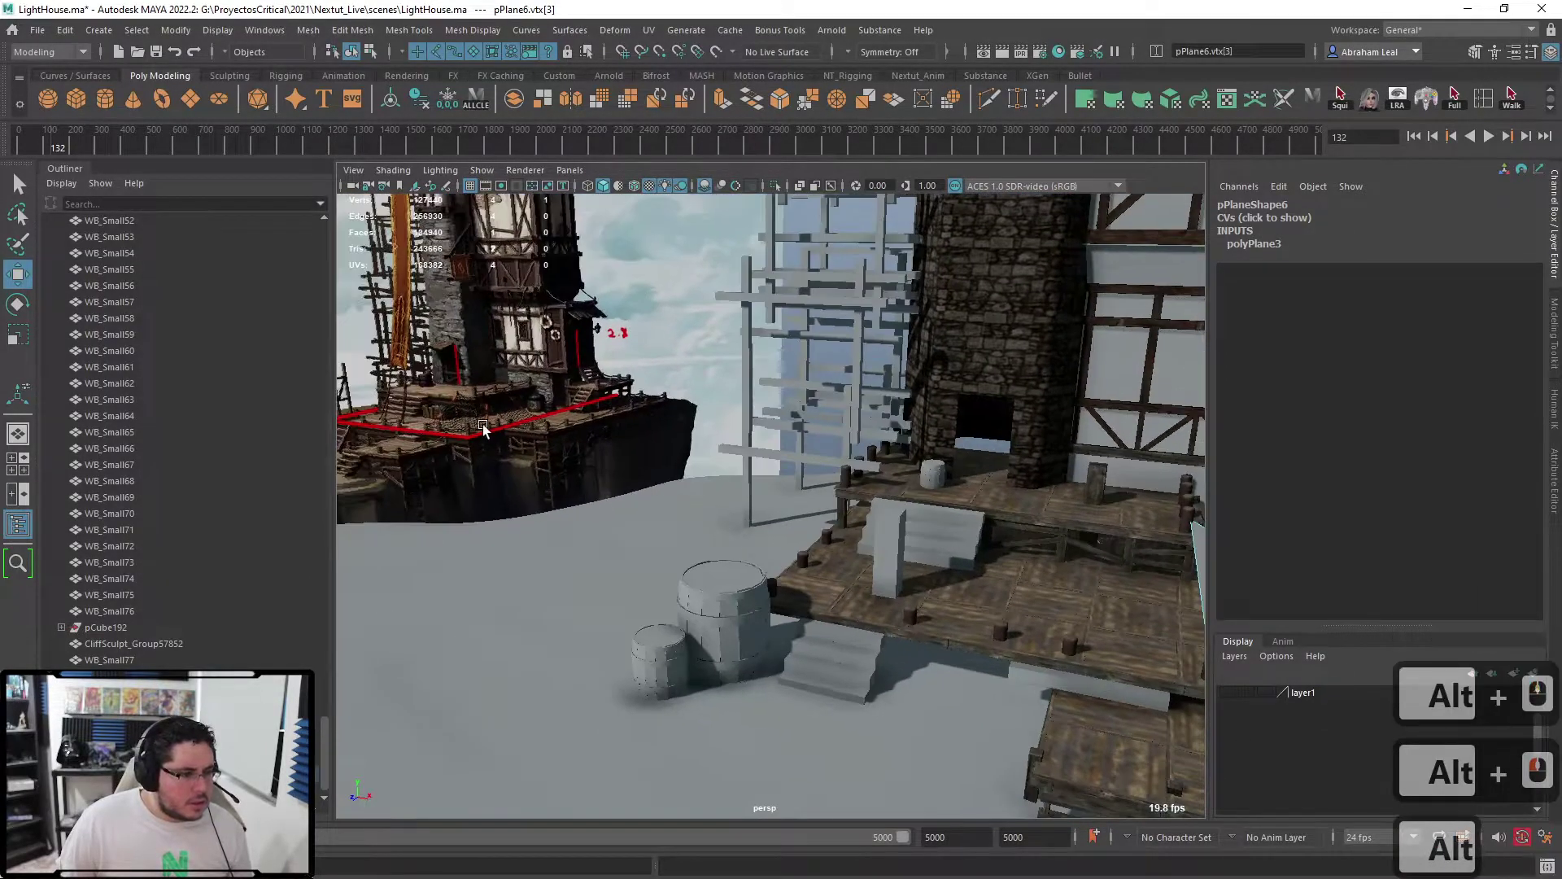
{"action": "left_click_drag", "start_coordinate": [730, 486], "coordinate": [687, 534], "text": "alt"}
{"action": "right_click_drag", "start_coordinate": [687, 533], "coordinate": [917, 583], "text": "alt"}
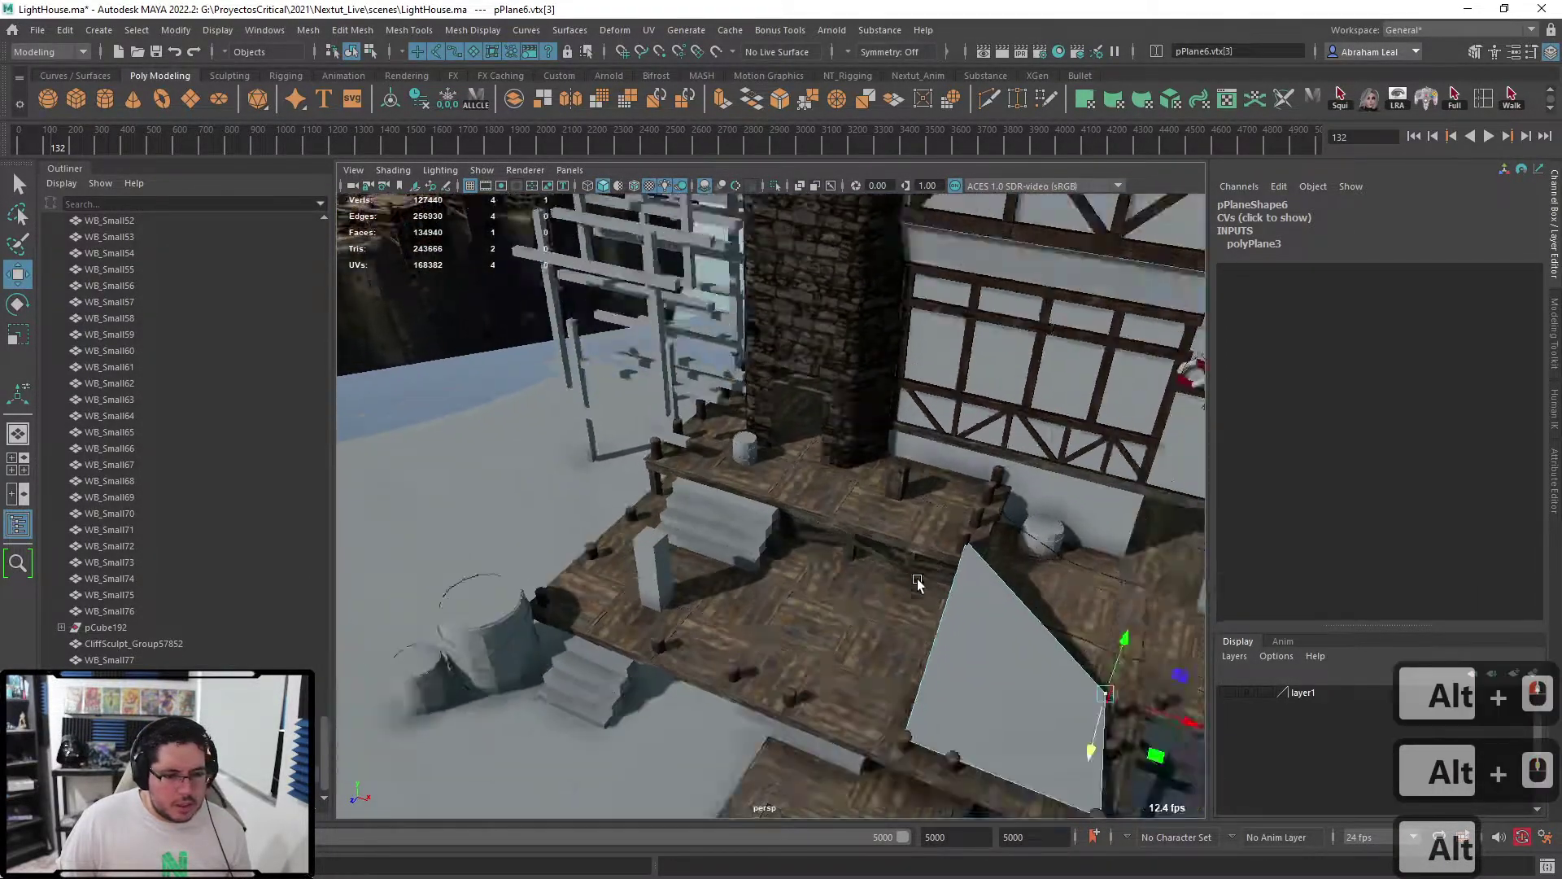
{"action": "middle_click_drag", "start_coordinate": [917, 583], "coordinate": [853, 636], "text": "alt"}
{"action": "key", "text": "ctrl+z"}
{"action": "left_click_drag", "start_coordinate": [853, 636], "coordinate": [1034, 638], "text": "alt"}
{"action": "key", "text": "ctrl+z"}
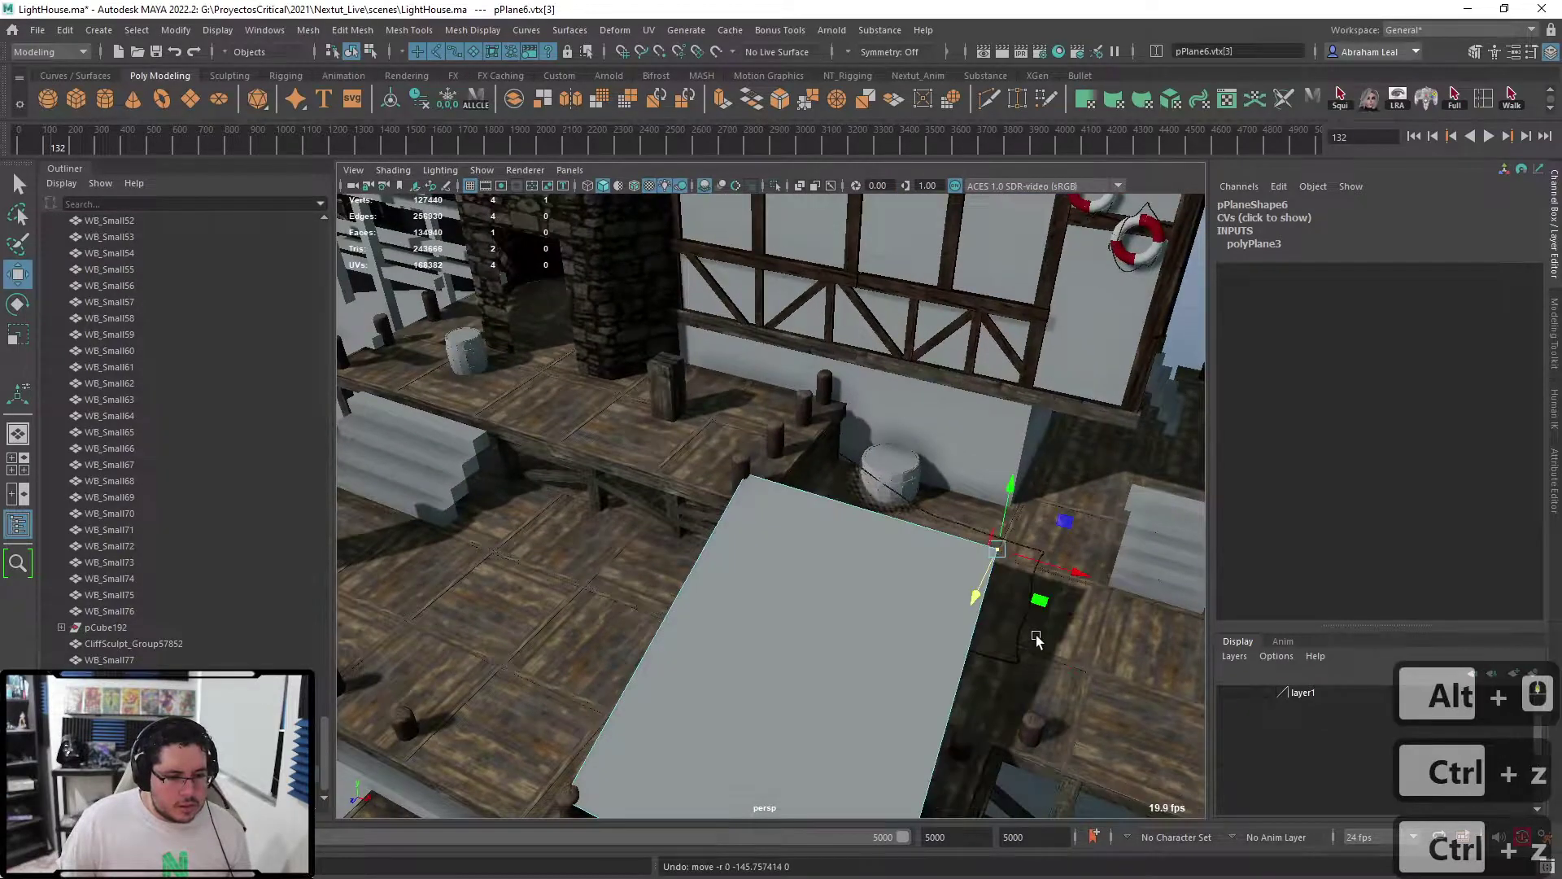
- Shift the plane's far corners along the raised platform to narrow that end, and insert a crosswise edge loop partway down the slope
{"action": "left_click_drag", "start_coordinate": [1076, 574], "coordinate": [861, 498]}
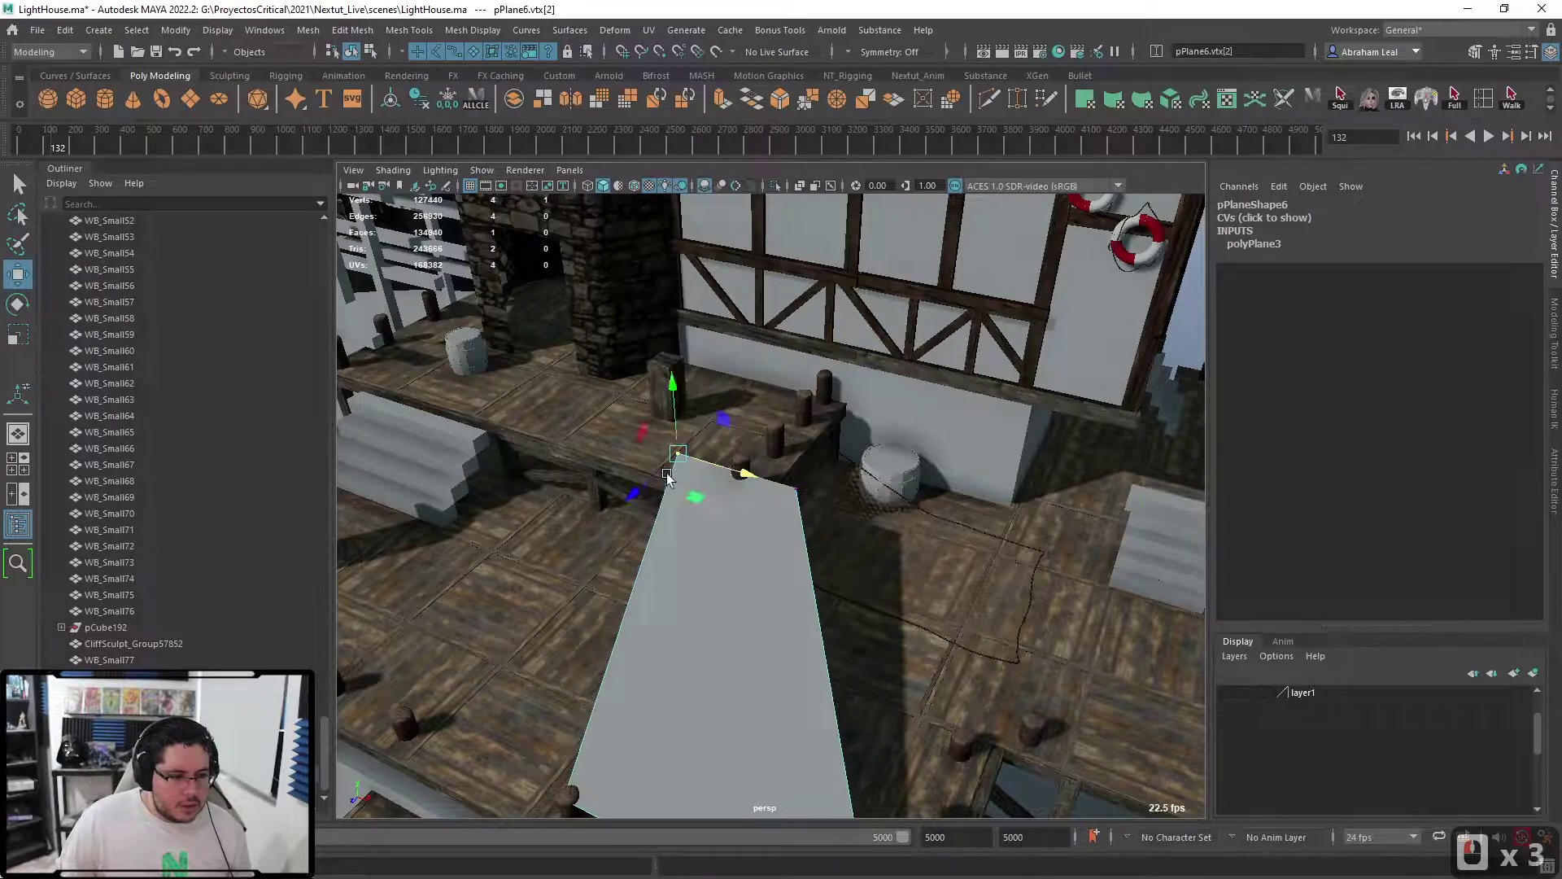
{"action": "left_click_drag", "start_coordinate": [657, 488], "coordinate": [656, 539], "text": "alt"}
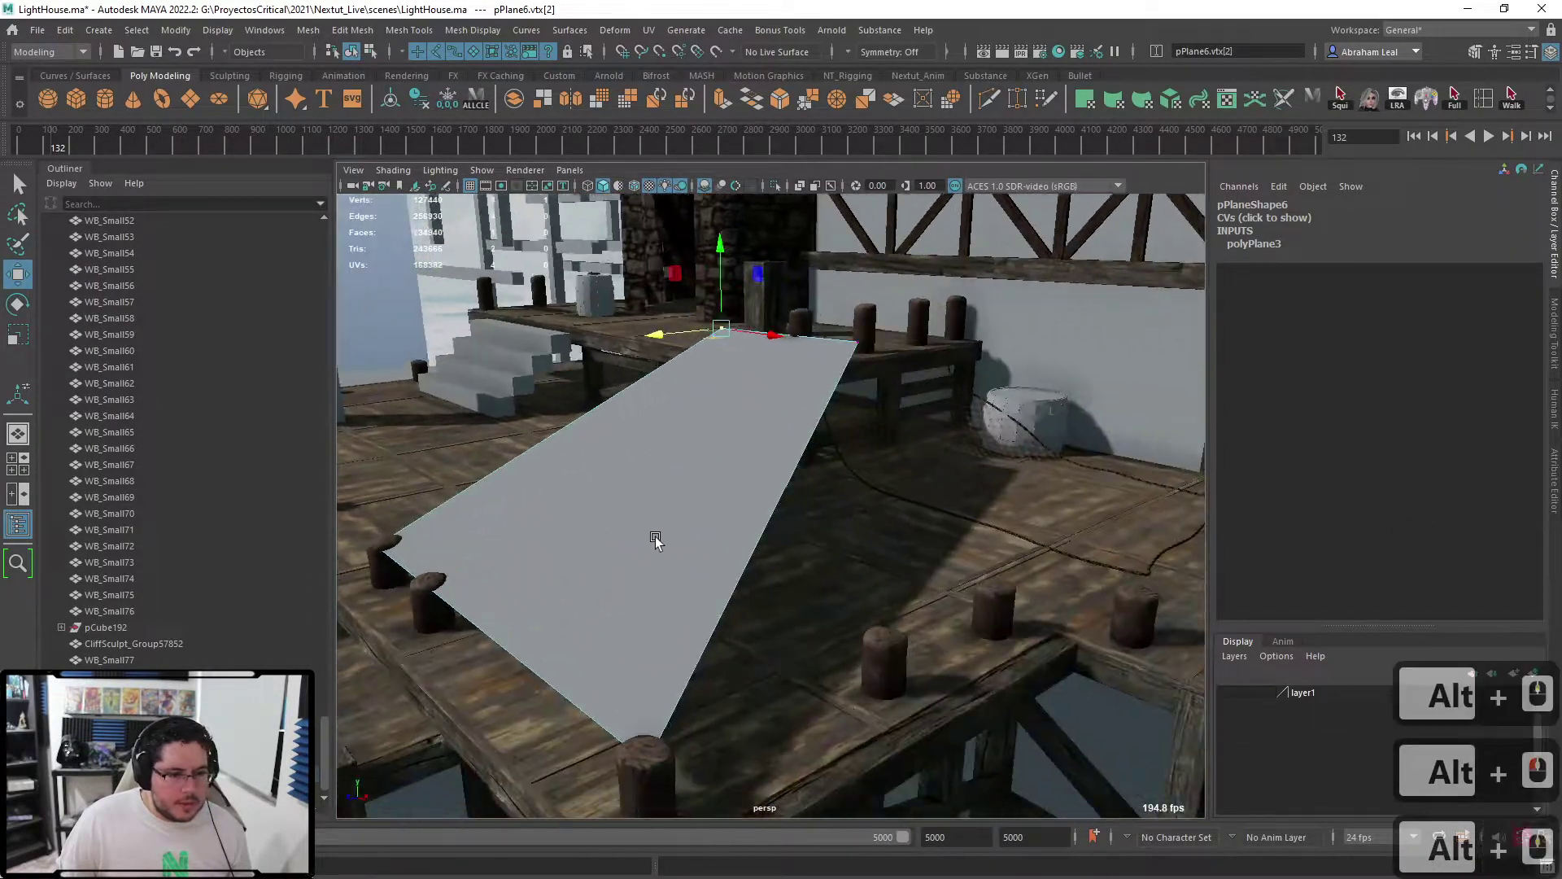
{"action": "left_click", "coordinate": [988, 101]}
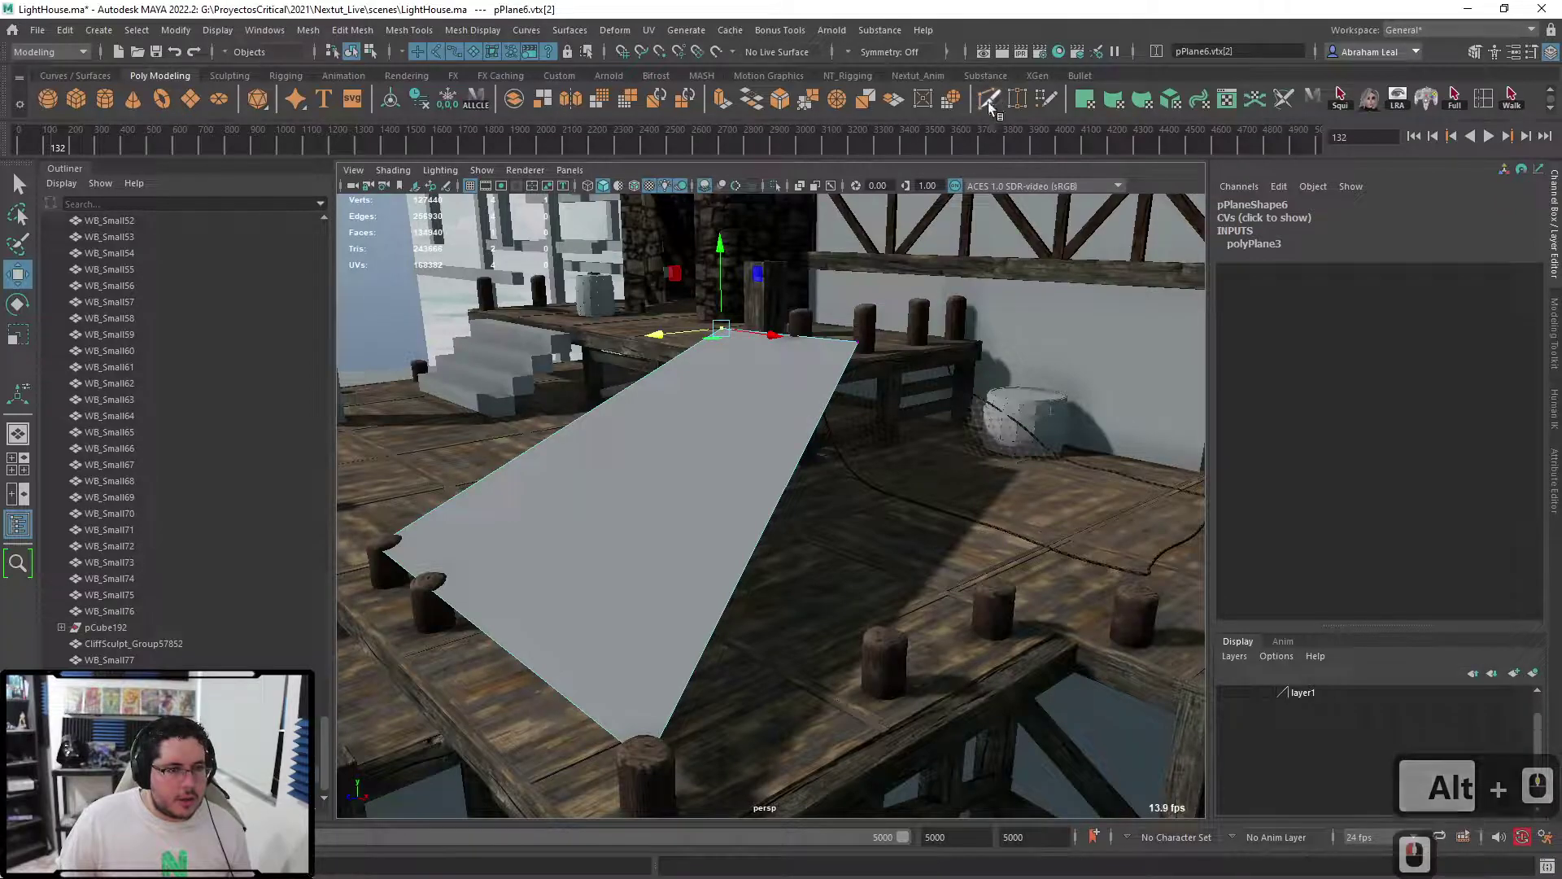
{"action": "left_click", "coordinate": [770, 507], "text": "ctrl"}
- Lower the outer end vertex of the new edge loop and pull it out to the dock-edge posts
{"action": "key", "text": "q"}
{"action": "left_click", "coordinate": [774, 508]}
{"action": "key", "text": "w"}
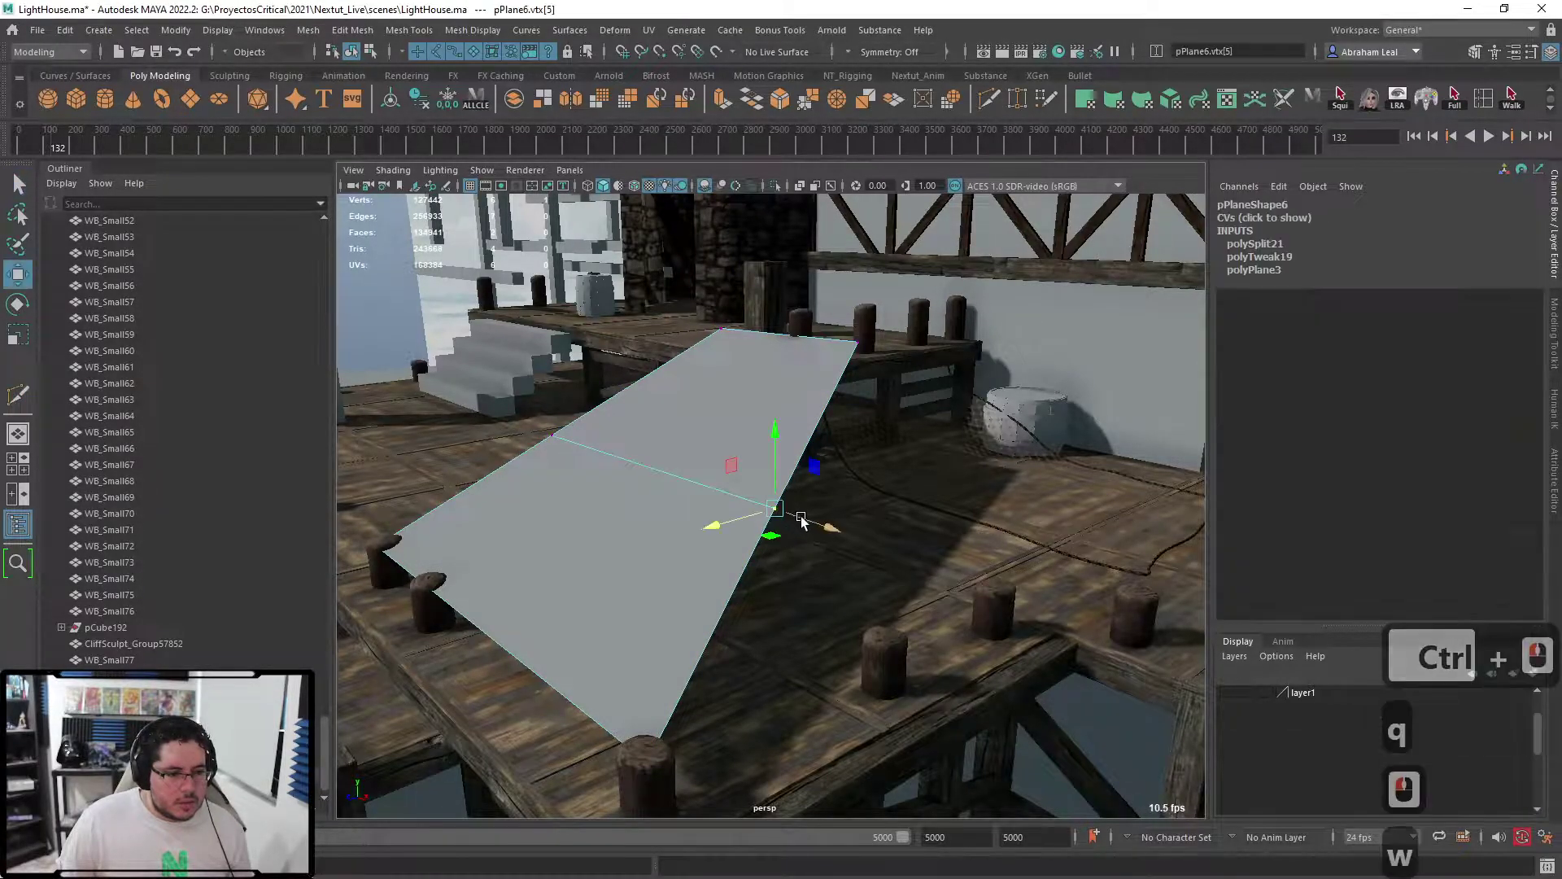
{"action": "left_click_drag", "start_coordinate": [780, 449], "coordinate": [790, 518]}
{"action": "left_click_drag", "start_coordinate": [824, 608], "coordinate": [854, 550]}
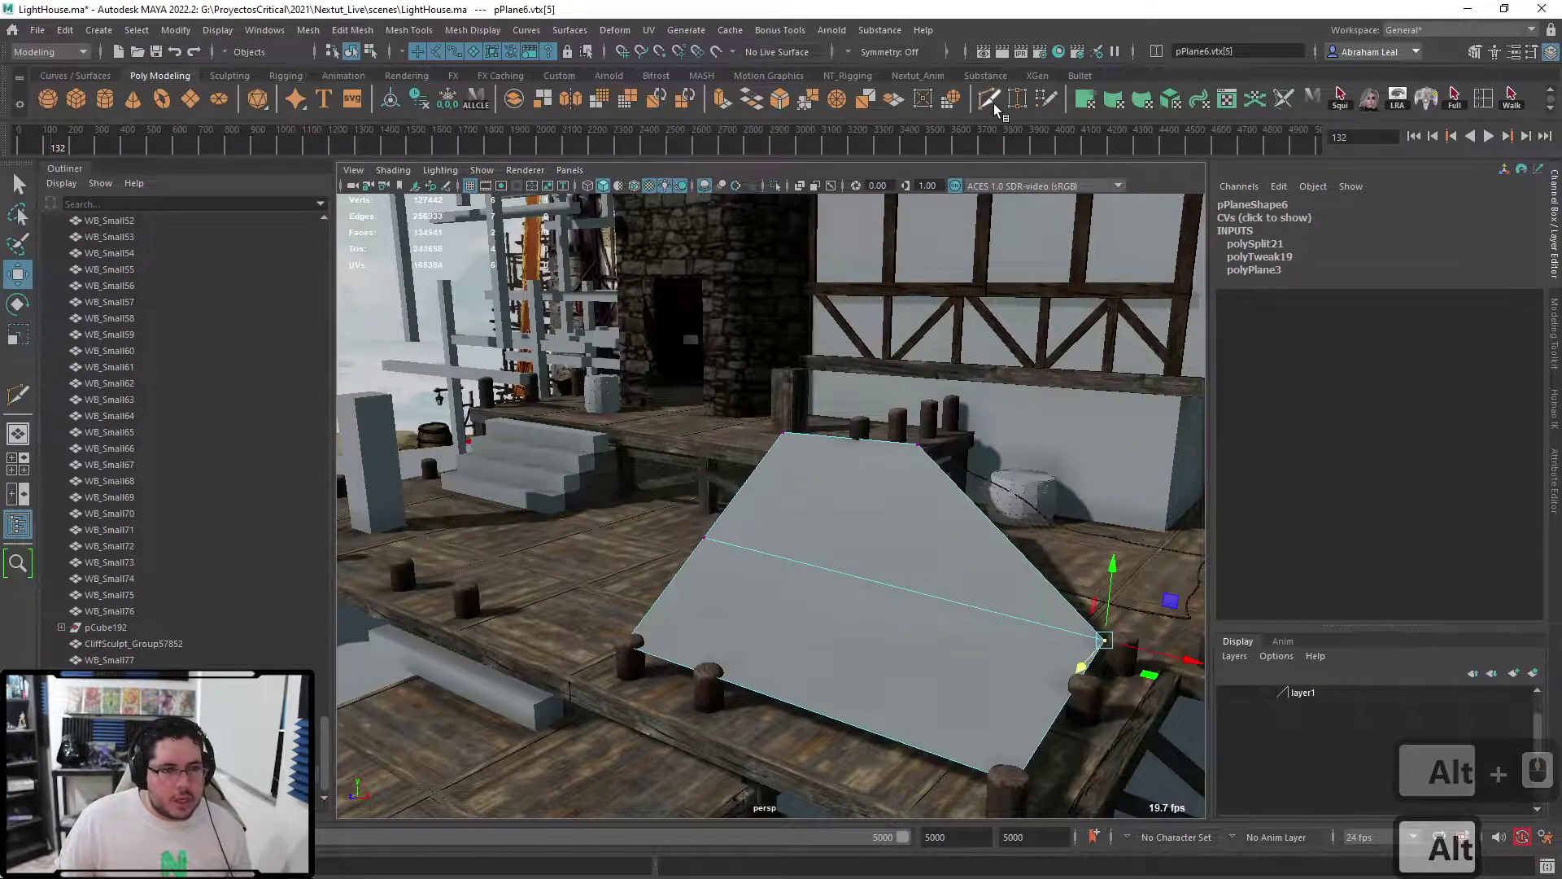
- Insert two lengthwise edge loops and one more crosswise loop to divide the plane into a three-by-three grid
{"action": "left_click", "coordinate": [820, 569], "text": "ctrl"}
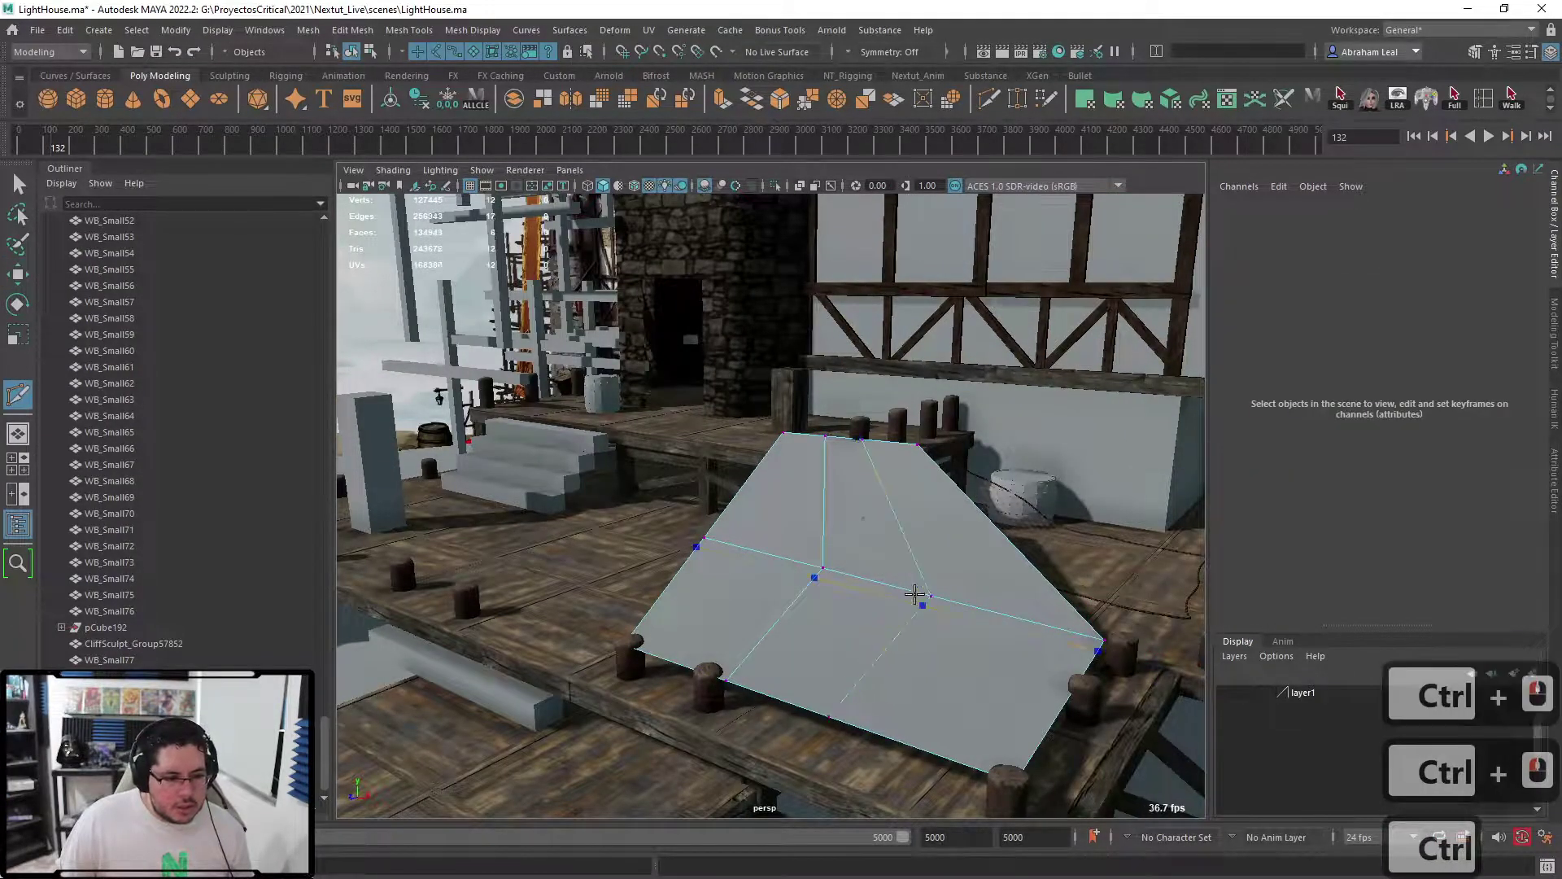
{"action": "left_click", "coordinate": [860, 510], "text": "ctrl"}
{"action": "left_click_drag", "start_coordinate": [860, 510], "coordinate": [822, 472], "text": "alt"}
{"action": "key", "text": "q"}
- Lower the plane's inner edges so its middle sags between the platform and the front posts
{"action": "right_click_drag", "start_coordinate": [783, 415], "coordinate": [777, 379]}
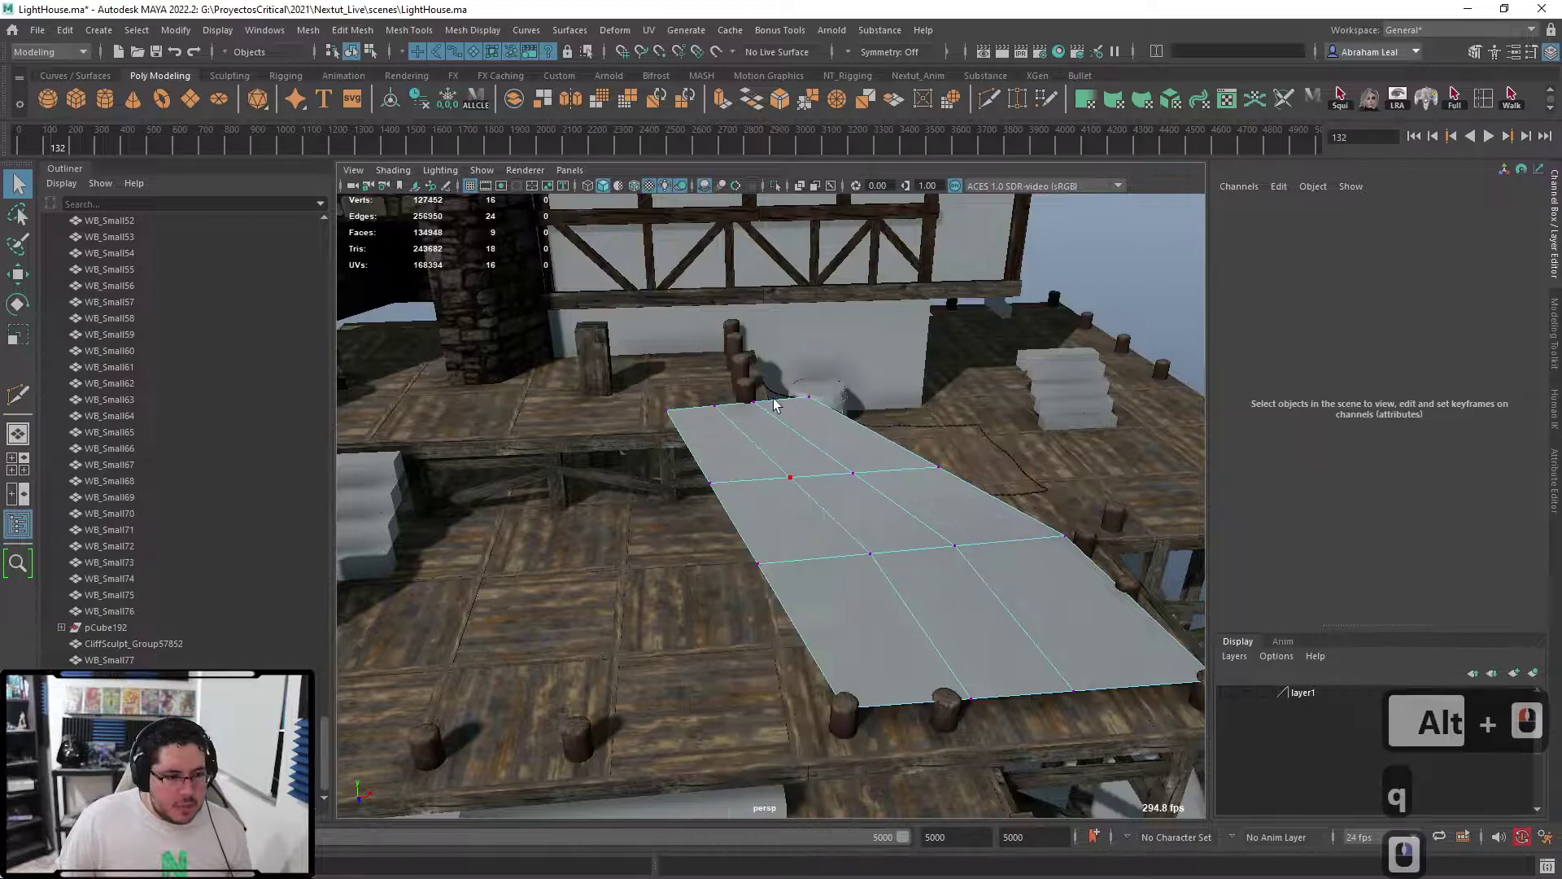
{"action": "left_click", "coordinate": [739, 523]}
{"action": "left_click_drag", "start_coordinate": [753, 530], "coordinate": [741, 454], "text": "alt"}
{"action": "key", "text": "w"}
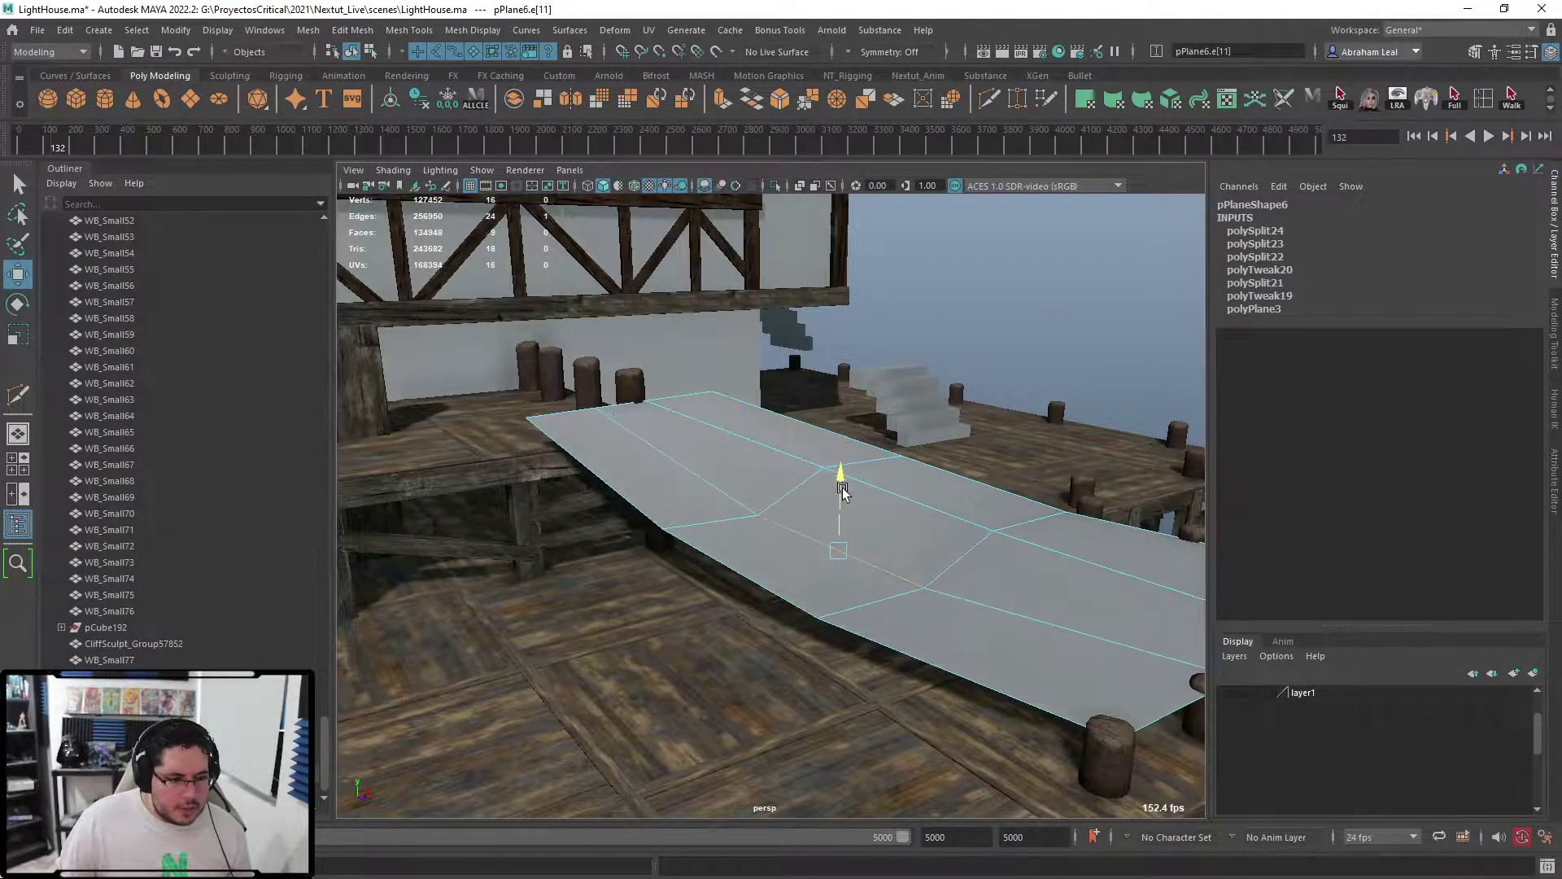
{"action": "key", "text": "ctrl+z"}
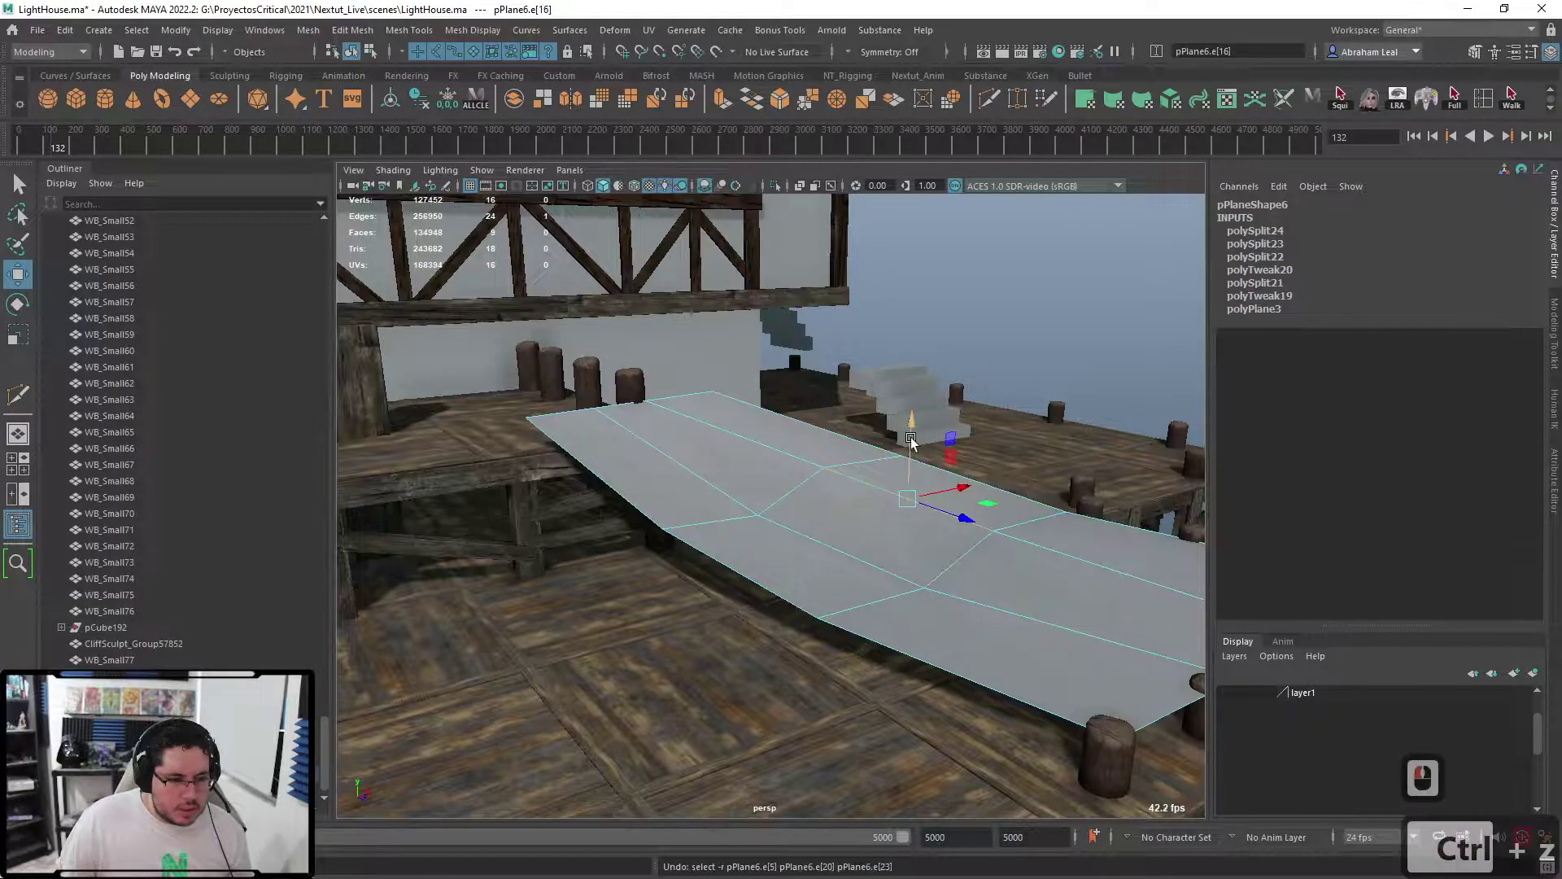
{"action": "left_click", "coordinate": [911, 452]}
{"action": "left_click_drag", "start_coordinate": [912, 453], "coordinate": [900, 567], "text": "alt"}
- Adjust individual side vertices to curve the plane's outline, and check the form in smooth preview
{"action": "right_click_drag", "start_coordinate": [901, 568], "coordinate": [822, 412]}
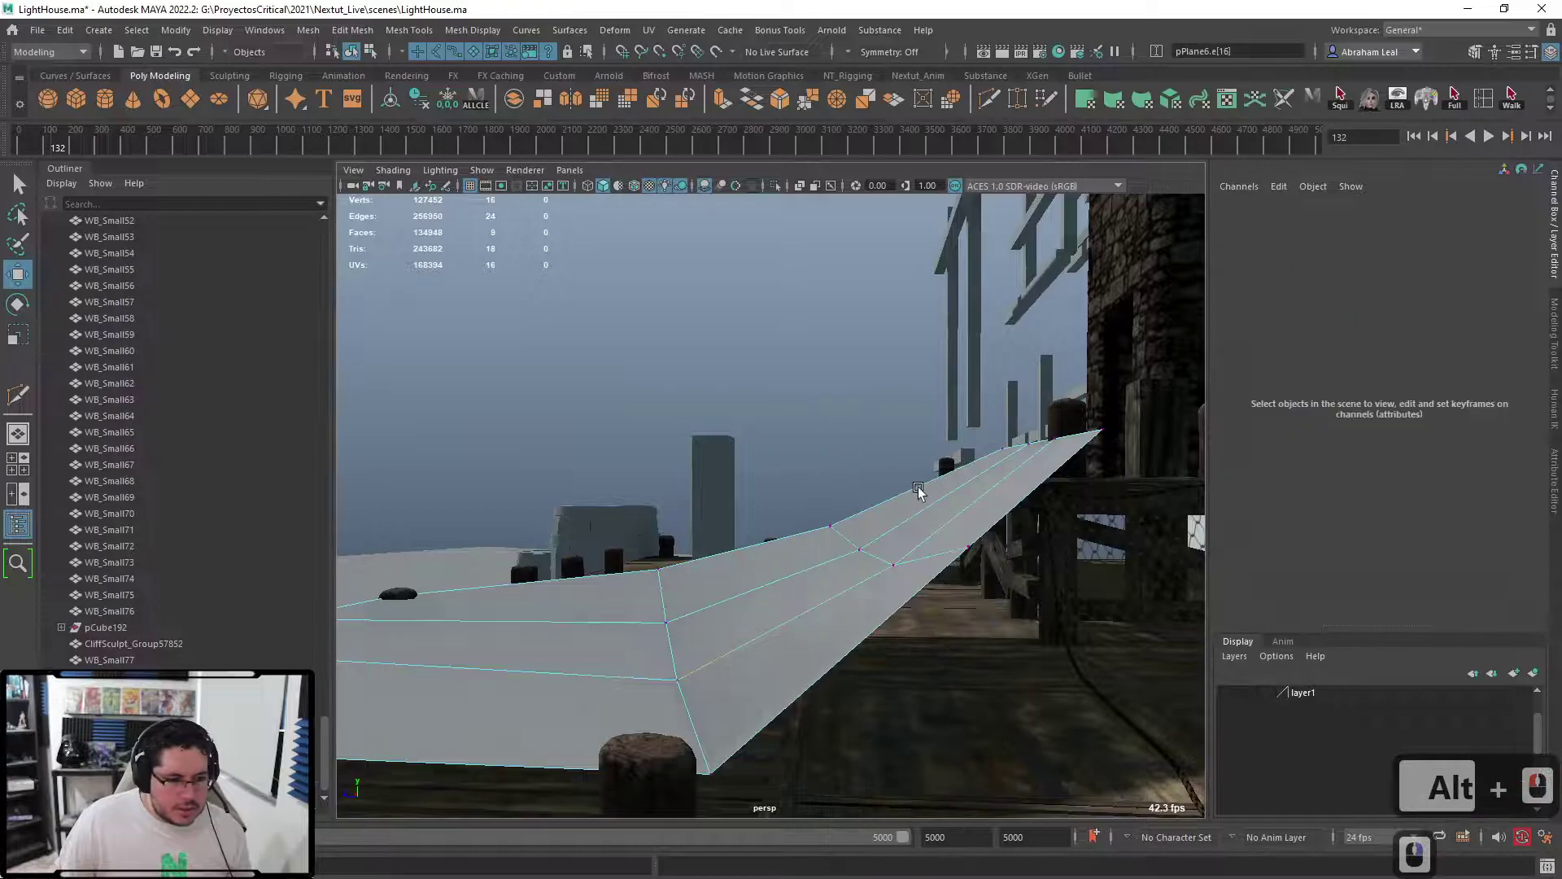
{"action": "left_click", "coordinate": [966, 538]}
{"action": "left_click_drag", "start_coordinate": [973, 514], "coordinate": [743, 540], "text": "alt"}
{"action": "key", "text": "3"}
{"action": "key", "text": "1"}
{"action": "left_click", "coordinate": [902, 647]}
- Try smoothing the mesh while only a vertex is selected, and undo it
{"action": "left_click", "coordinate": [308, 30]}
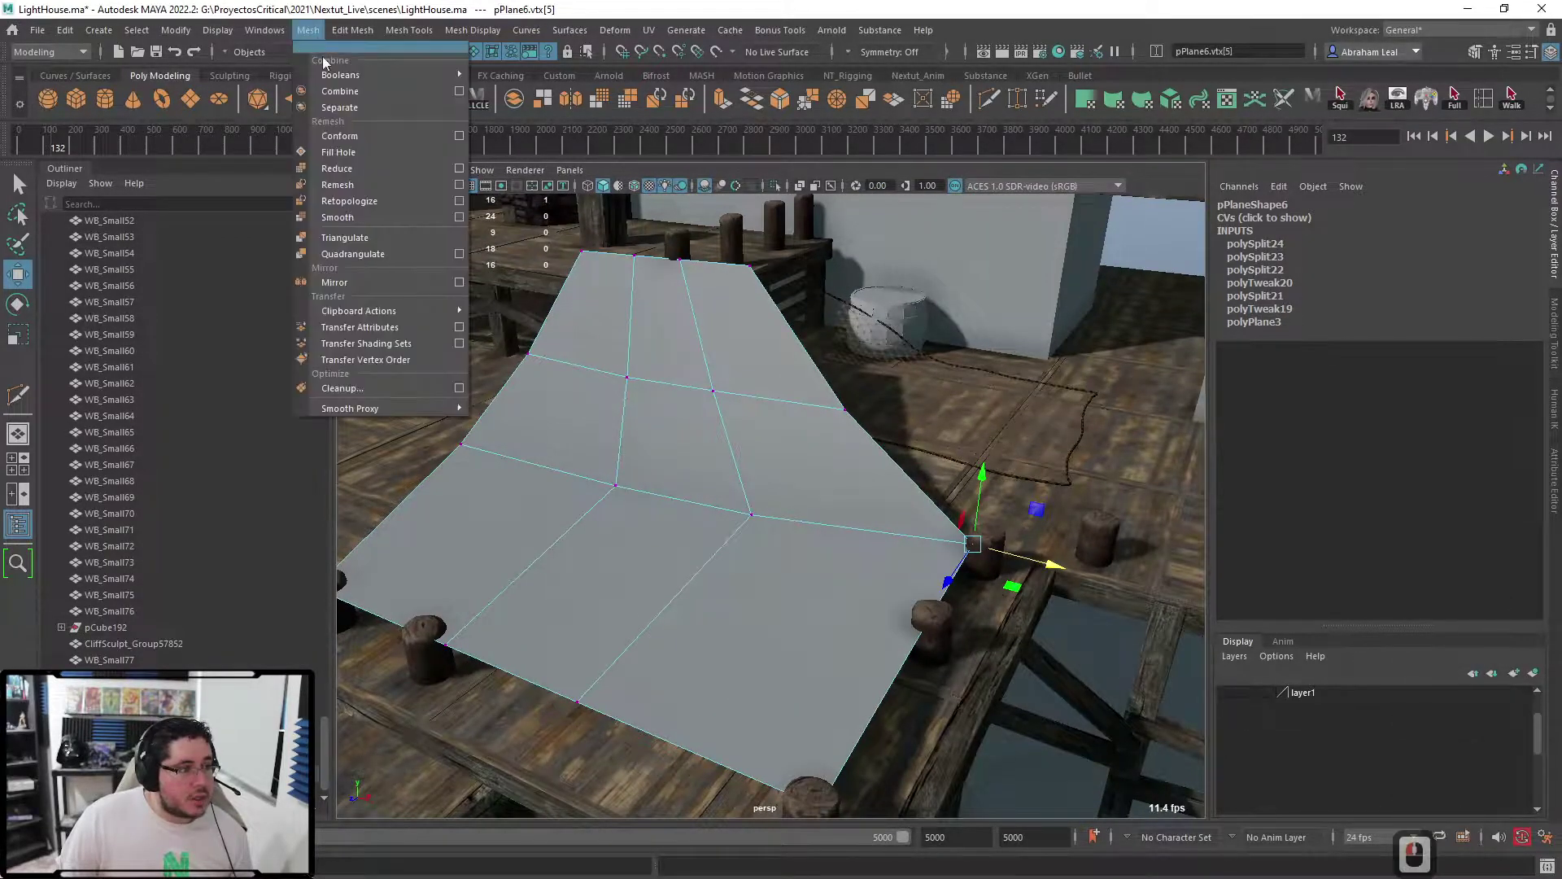
{"action": "left_click", "coordinate": [342, 219]}
{"action": "right_click_drag", "start_coordinate": [805, 431], "coordinate": [773, 382], "text": "alt"}
{"action": "key", "text": "ctrl+z"}
- Select the whole plane as an object and apply Smooth to its mesh
{"action": "left_click", "coordinate": [729, 406]}
{"action": "left_click", "coordinate": [309, 30]}
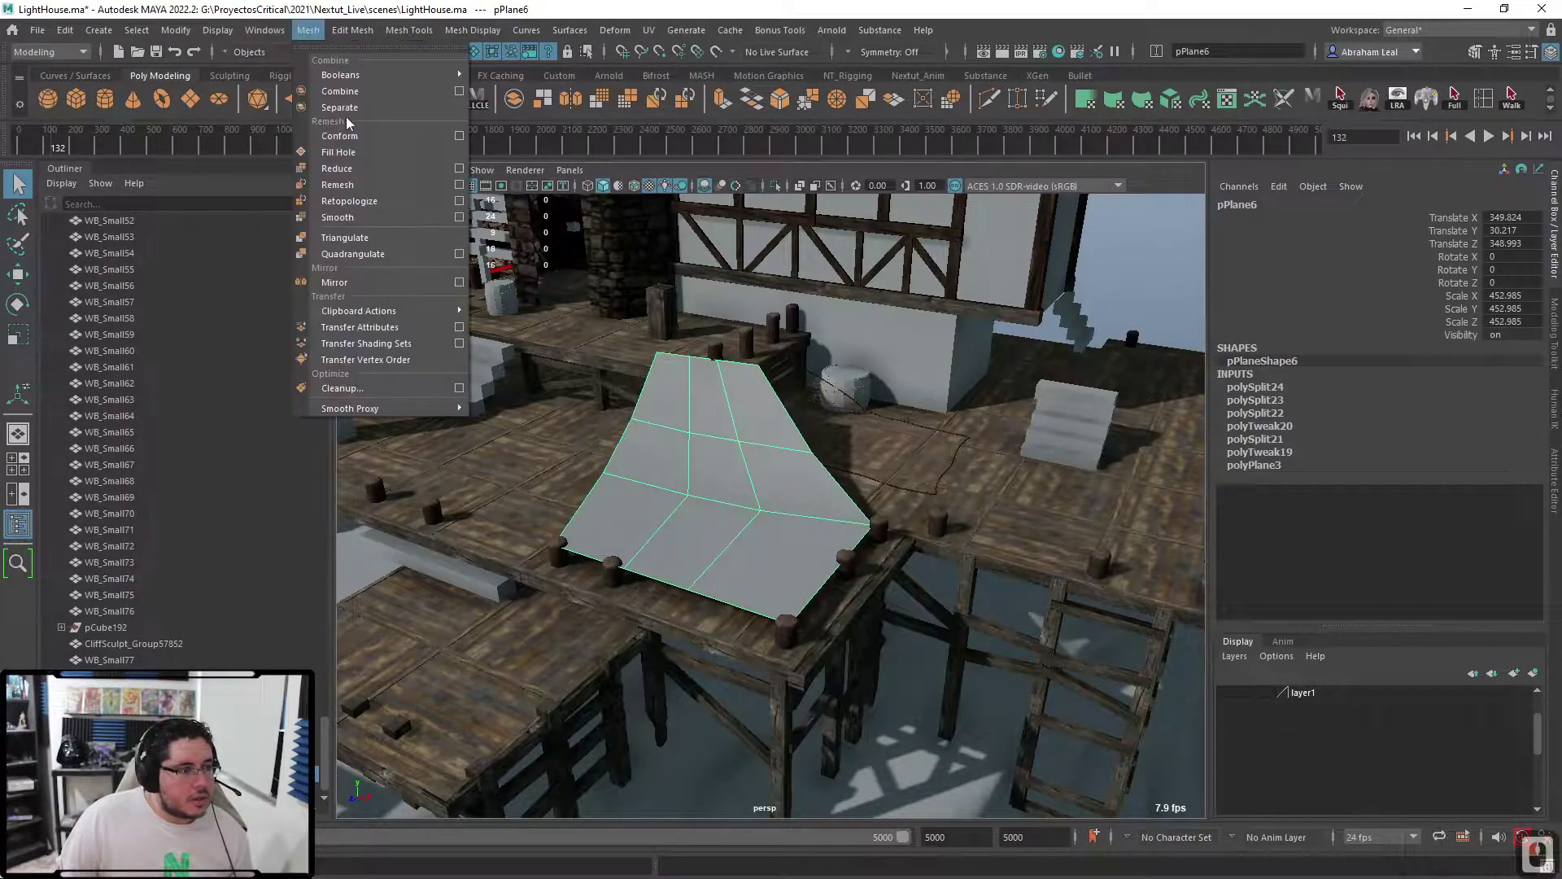
{"action": "left_click", "coordinate": [348, 220]}
{"action": "left_click_drag", "start_coordinate": [638, 334], "coordinate": [702, 541], "text": "alt"}
{"action": "left_click", "coordinate": [895, 299]}
- Lower the four central faces of the smoothed plane with a wide soft-selection falloff to deepen the sag
{"action": "left_click", "coordinate": [702, 541]}
{"action": "right_click_drag", "start_coordinate": [701, 542], "coordinate": [714, 457]}
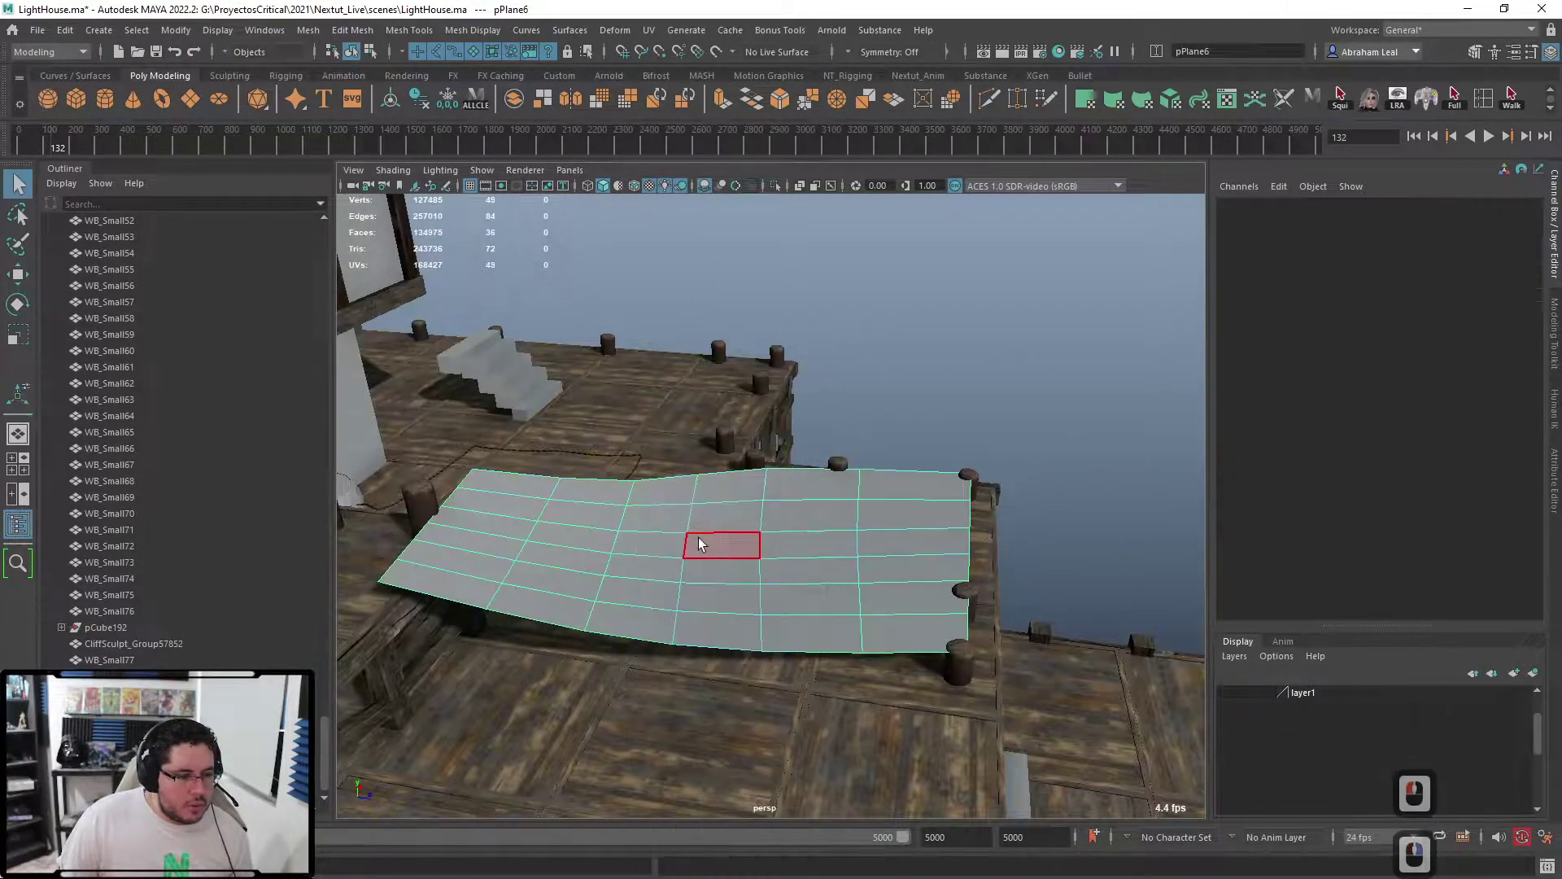
{"action": "left_click", "coordinate": [655, 544]}
{"action": "left_click", "coordinate": [698, 563], "text": "shift"}
{"action": "left_click", "coordinate": [672, 553], "text": "shift"}
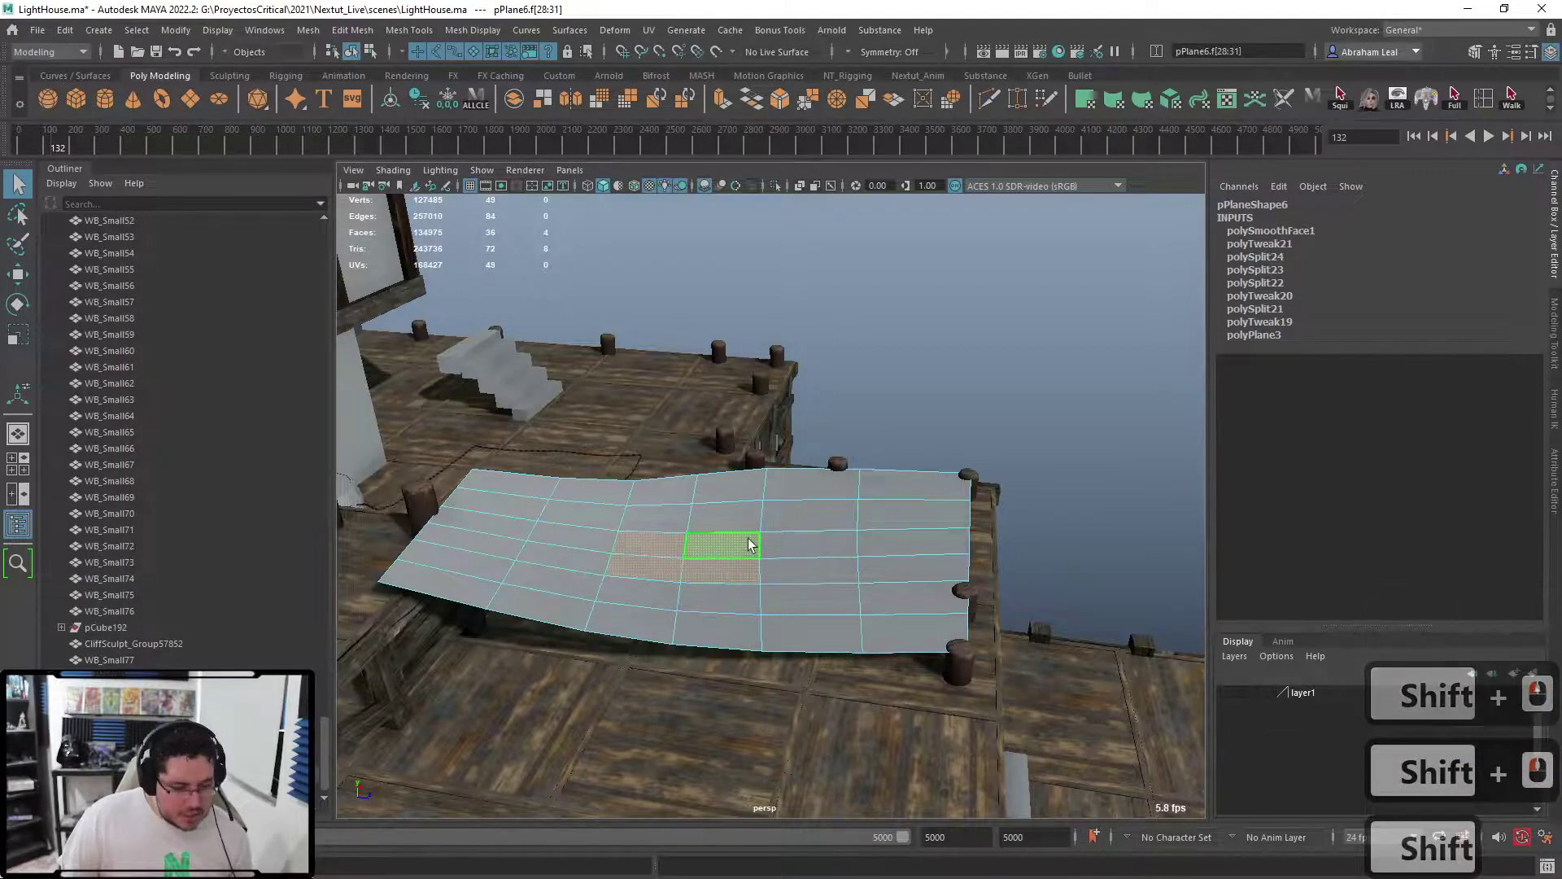
{"action": "key", "text": "b"}
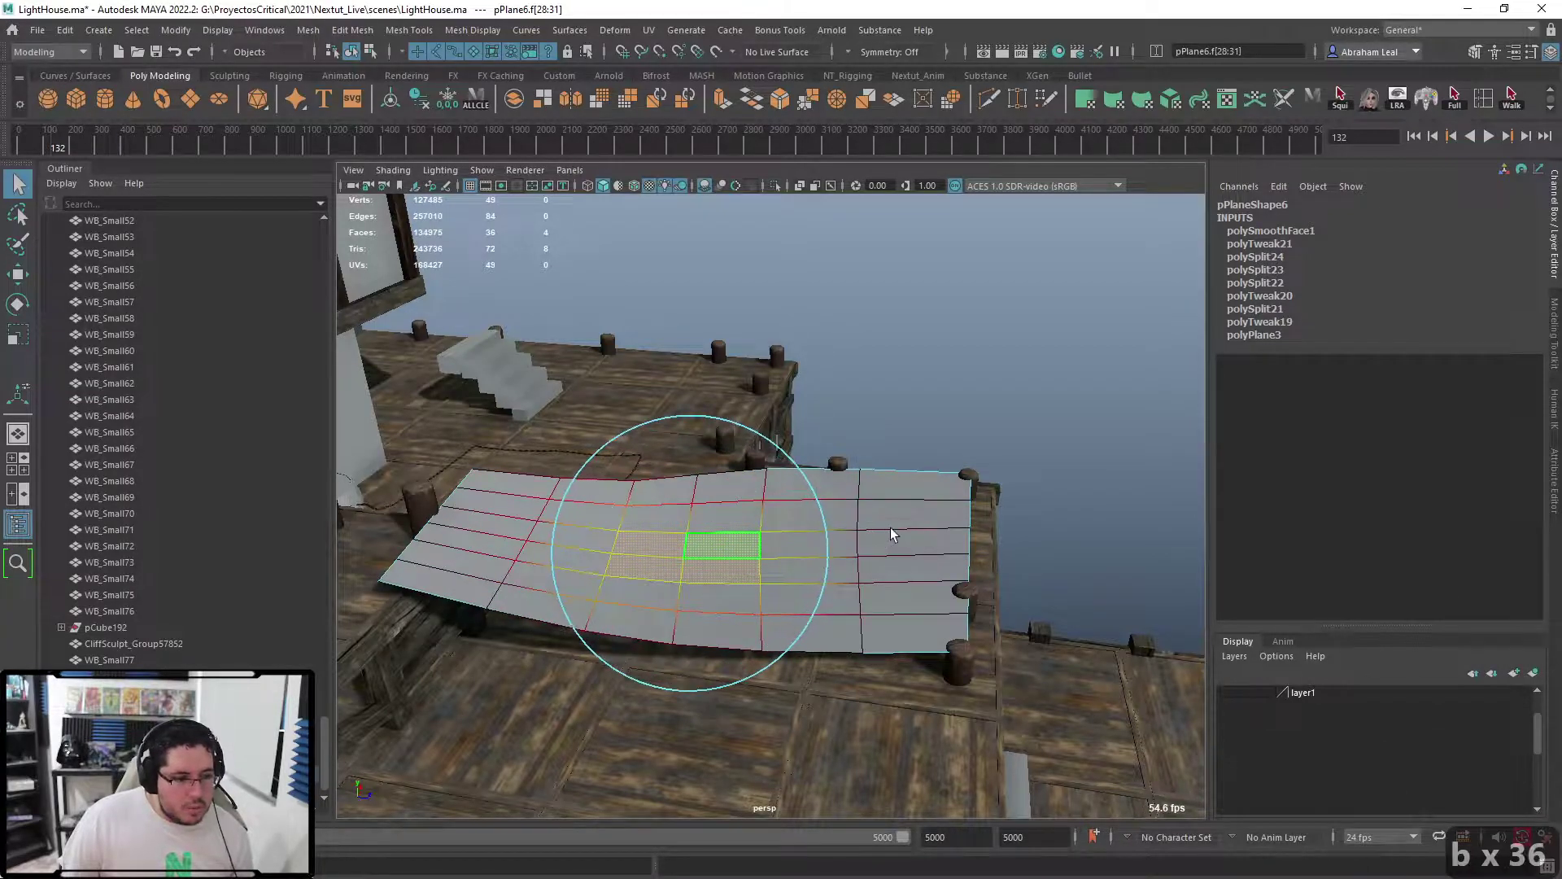
{"action": "left_click_drag", "start_coordinate": [891, 534], "coordinate": [769, 501], "text": "alt"}
{"action": "key", "text": "w"}
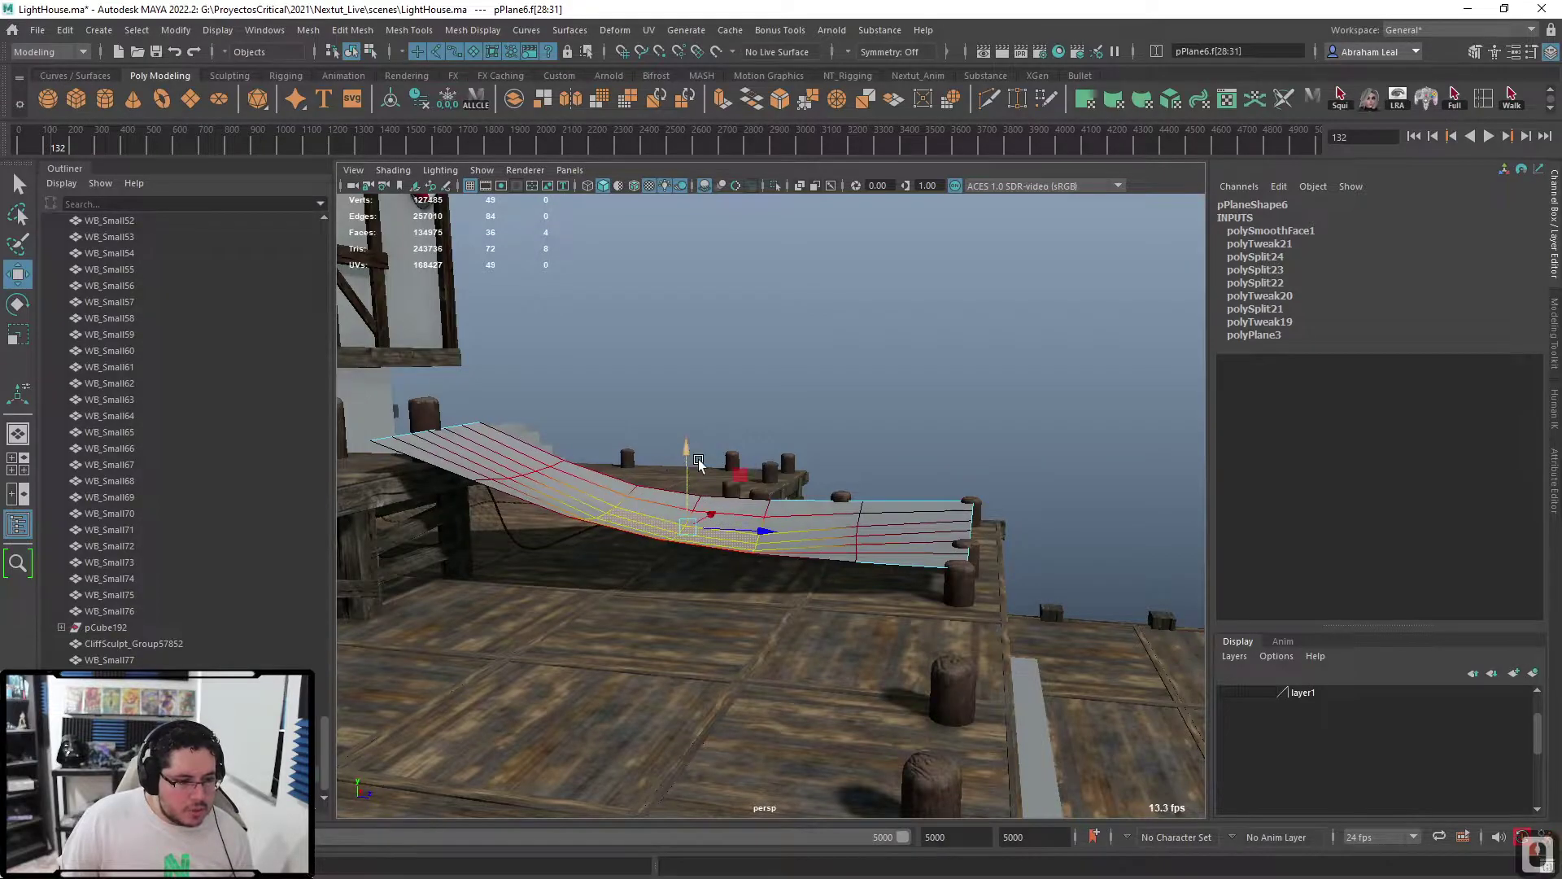
- Select a few faces nearer the front posts and lower them with soft selection to extend the sag
{"action": "left_click_drag", "start_coordinate": [699, 462], "coordinate": [801, 550], "text": "alt"}
{"action": "left_click", "coordinate": [800, 554]}
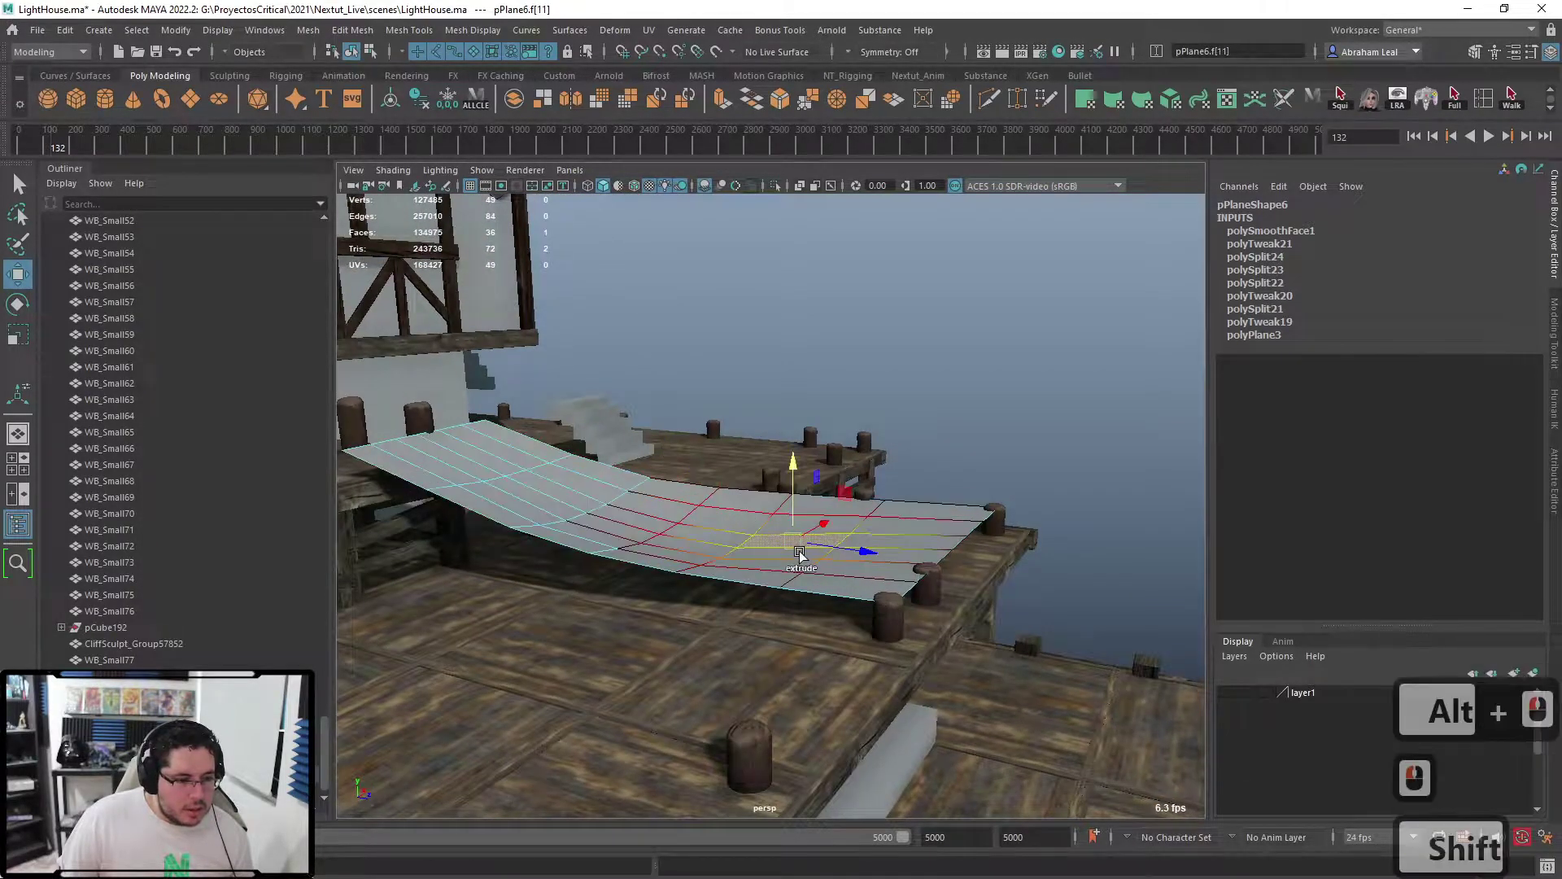
{"action": "left_click", "coordinate": [794, 541], "text": "shift"}
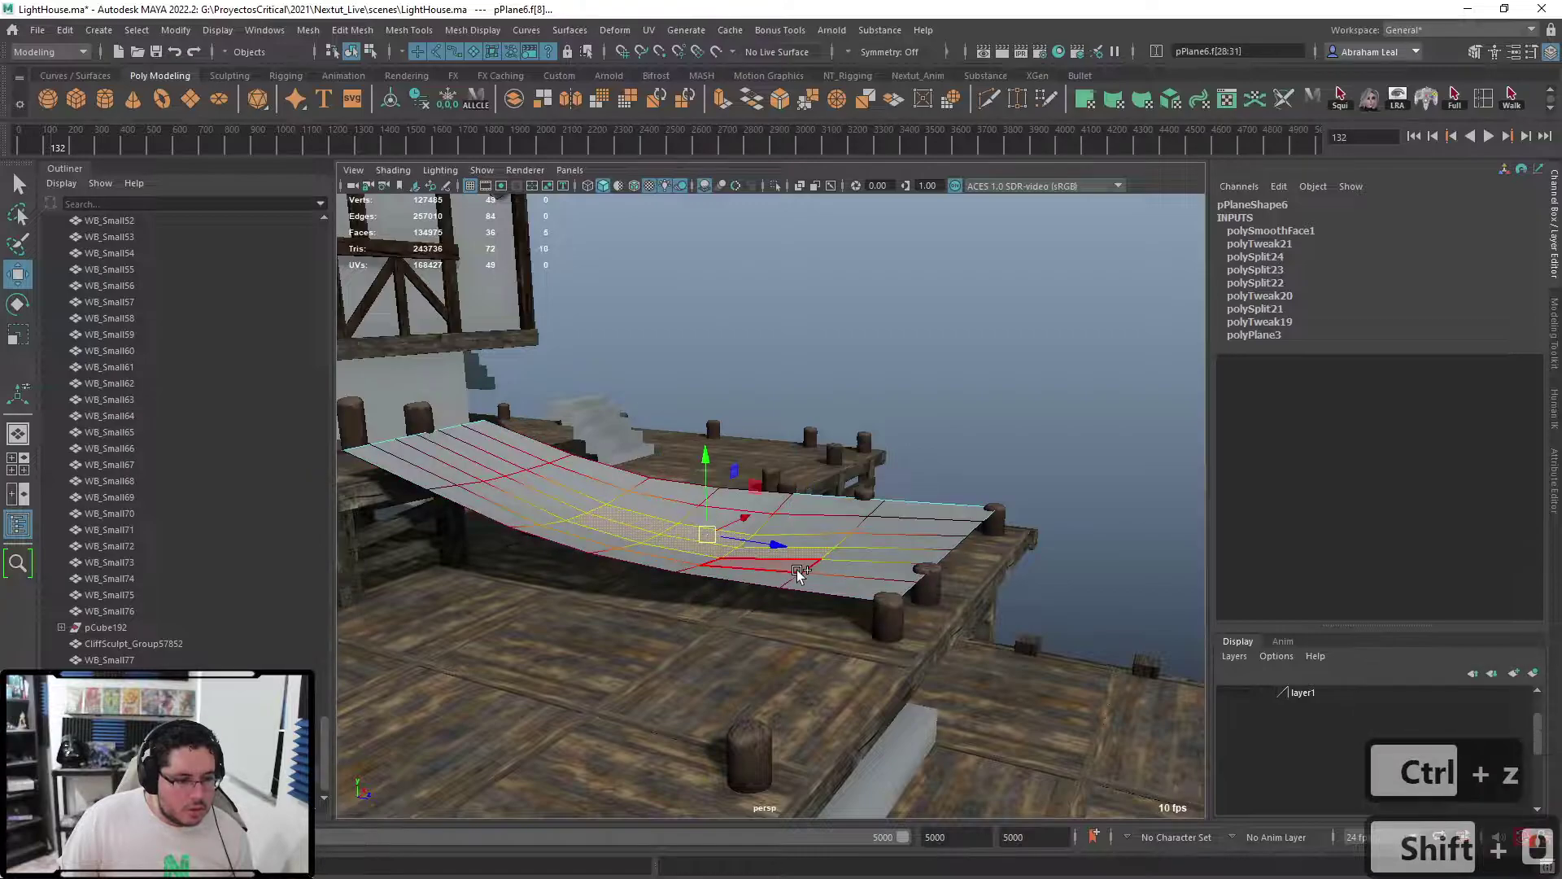
{"action": "left_click", "coordinate": [809, 557], "text": "shift"}
{"action": "left_click", "coordinate": [820, 551], "text": "shift"}
{"action": "left_click", "coordinate": [785, 574]}
{"action": "key", "text": "q"}
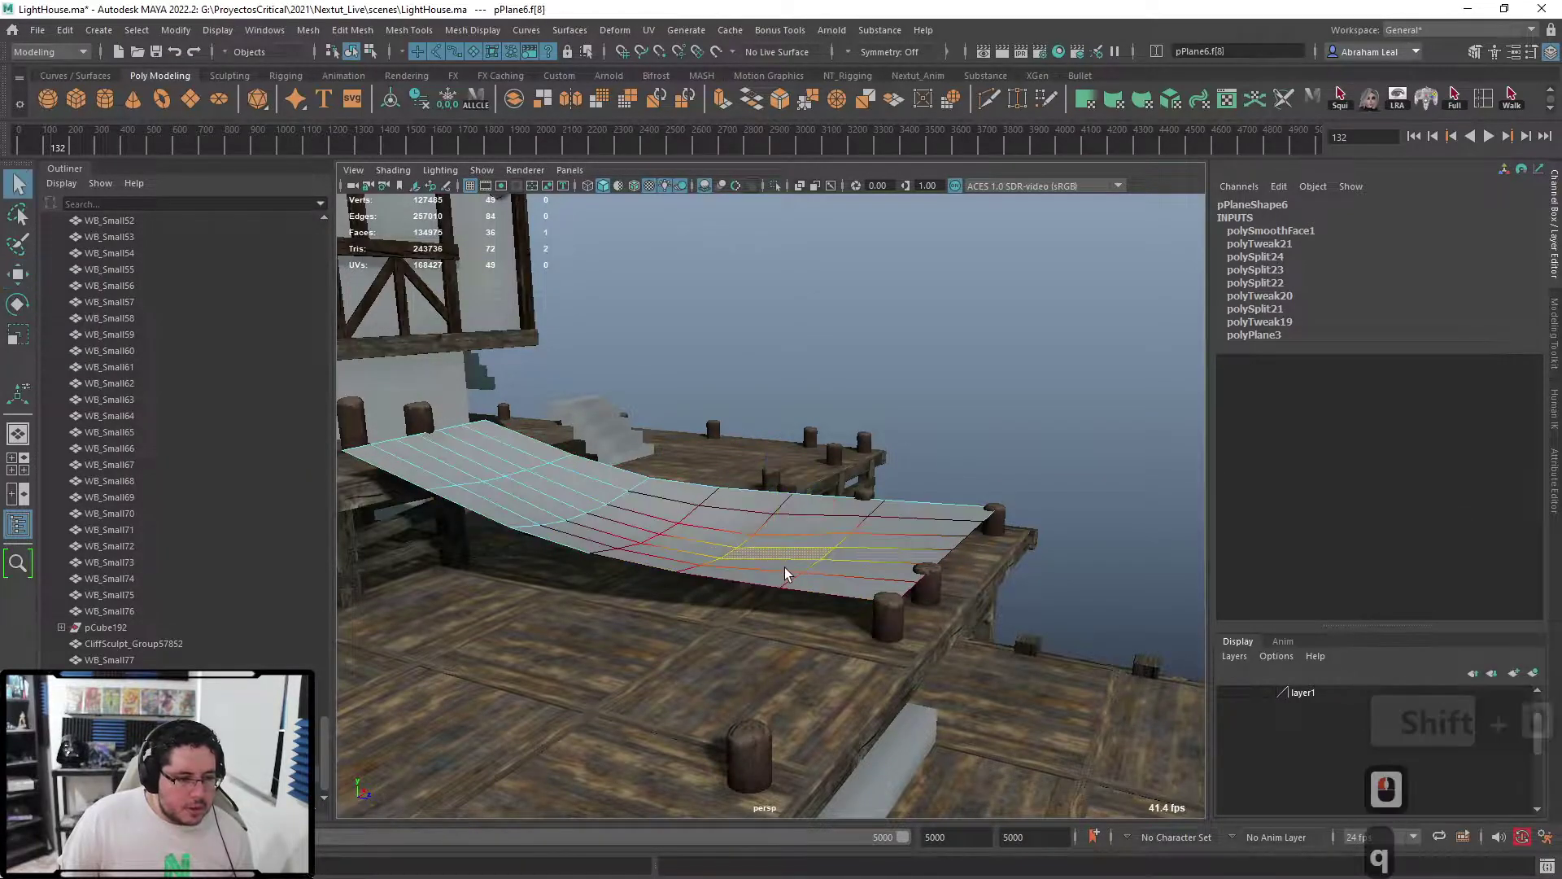
{"action": "left_click", "coordinate": [808, 551], "text": "shift"}
{"action": "key", "text": "w"}
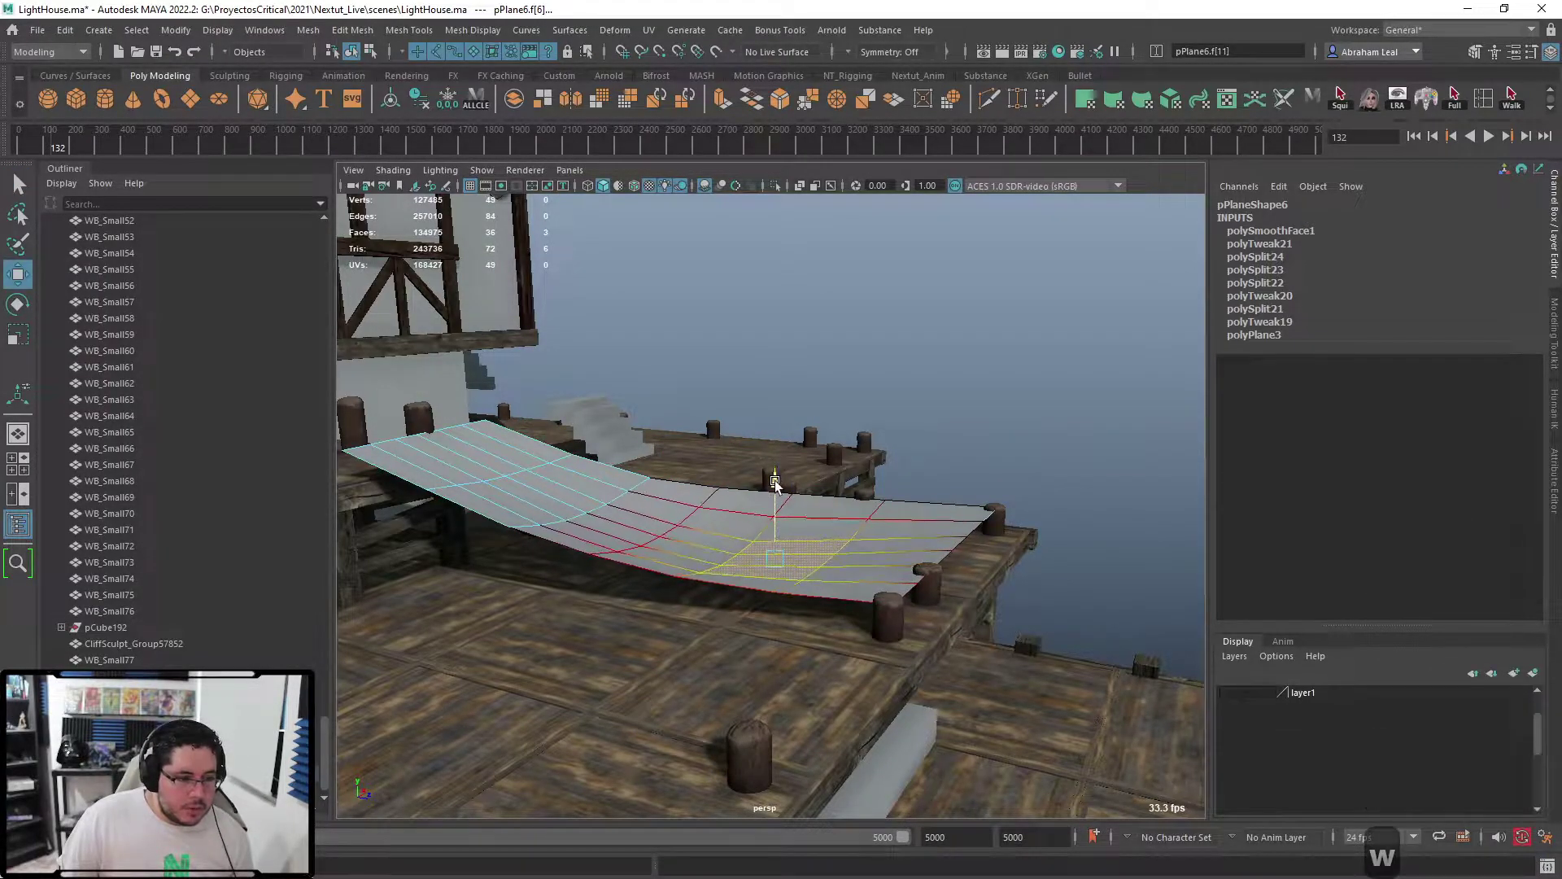
{"action": "right_click_drag", "start_coordinate": [850, 521], "coordinate": [920, 460]}
{"action": "left_click", "coordinate": [924, 460]}
- Inspect the plane's UV layout in the UV Editor, and close the editor windows
{"action": "left_click_drag", "start_coordinate": [923, 460], "coordinate": [817, 541], "text": "alt"}
{"action": "right_click_drag", "start_coordinate": [818, 541], "coordinate": [839, 512]}
{"action": "right_click_drag", "start_coordinate": [818, 529], "coordinate": [850, 480]}
{"action": "left_click", "coordinate": [851, 460]}
{"action": "left_click", "coordinate": [805, 517]}
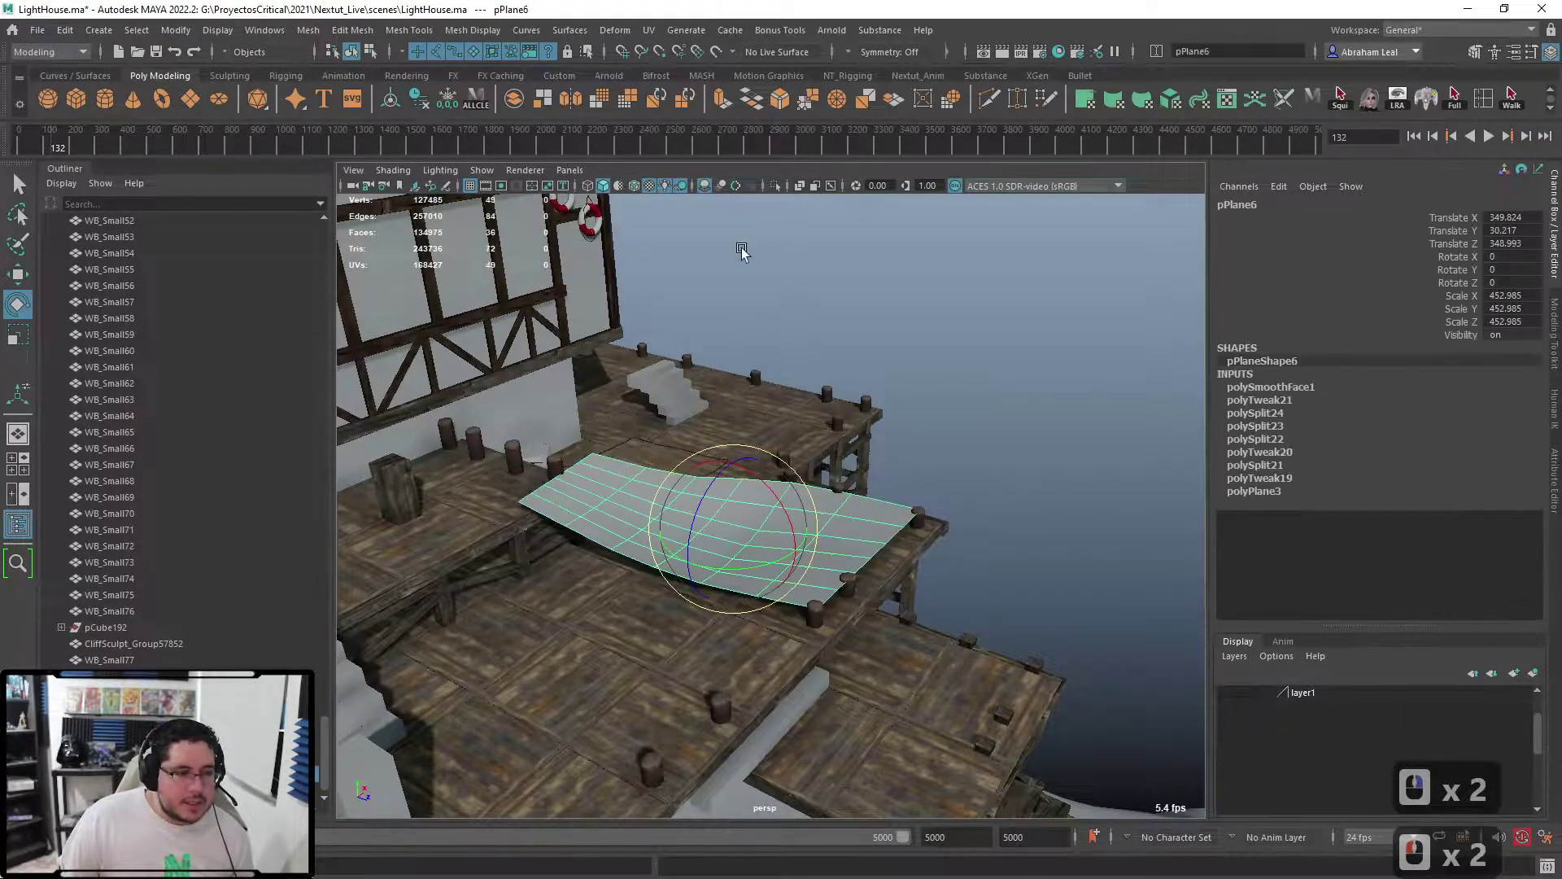
{"action": "left_click", "coordinate": [649, 30]}
{"action": "left_click", "coordinate": [679, 59]}
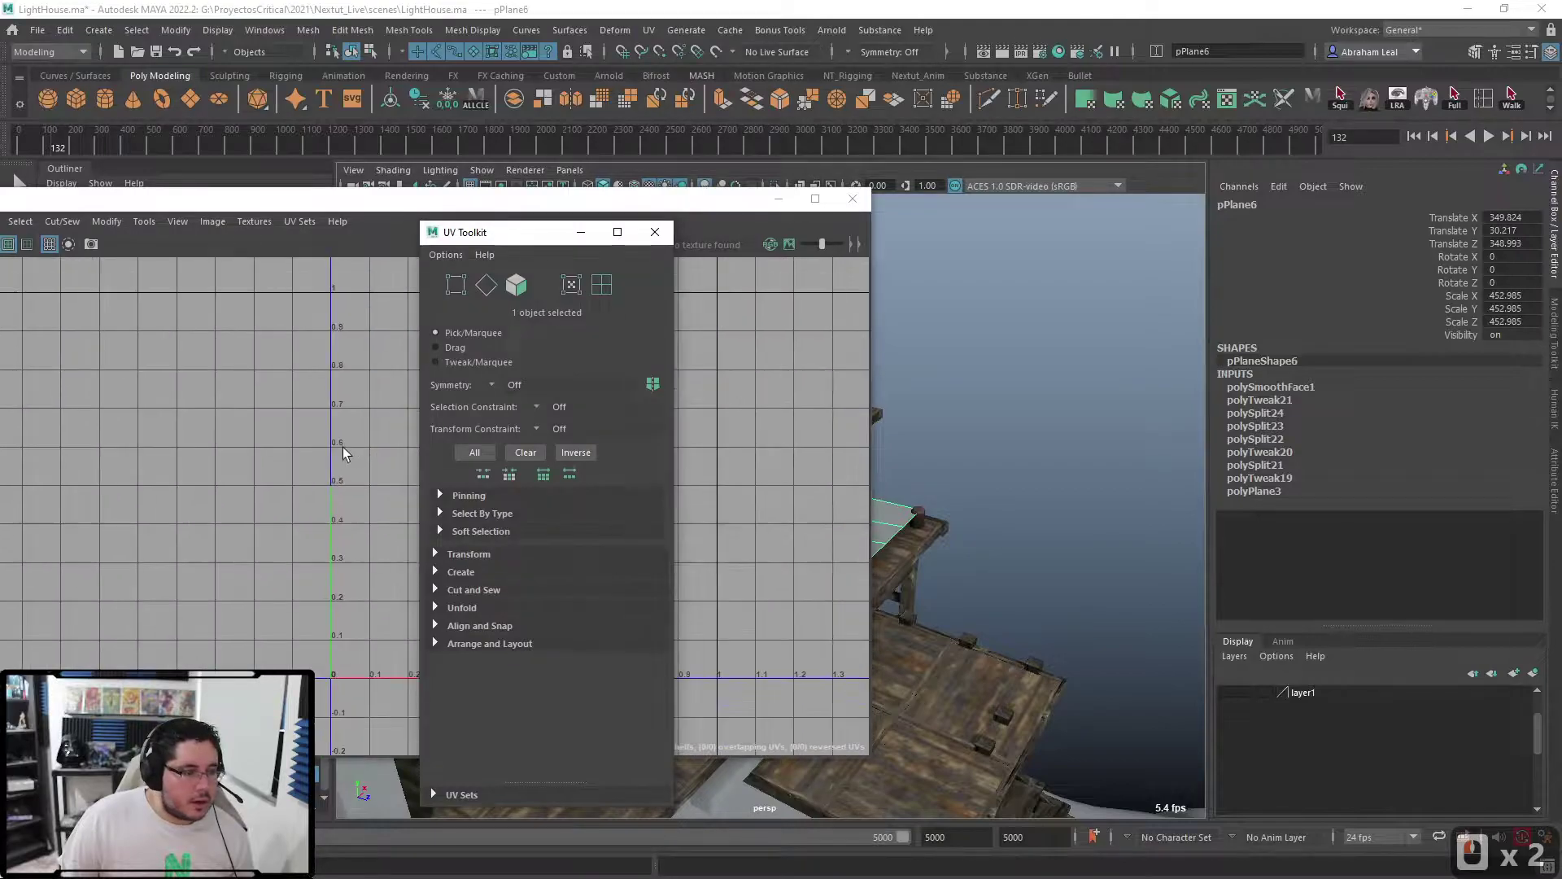
{"action": "right_click_drag", "start_coordinate": [229, 421], "coordinate": [275, 405]}
{"action": "scroll", "coordinate": [276, 407], "scroll_direction": "down", "scroll_amount": 4}
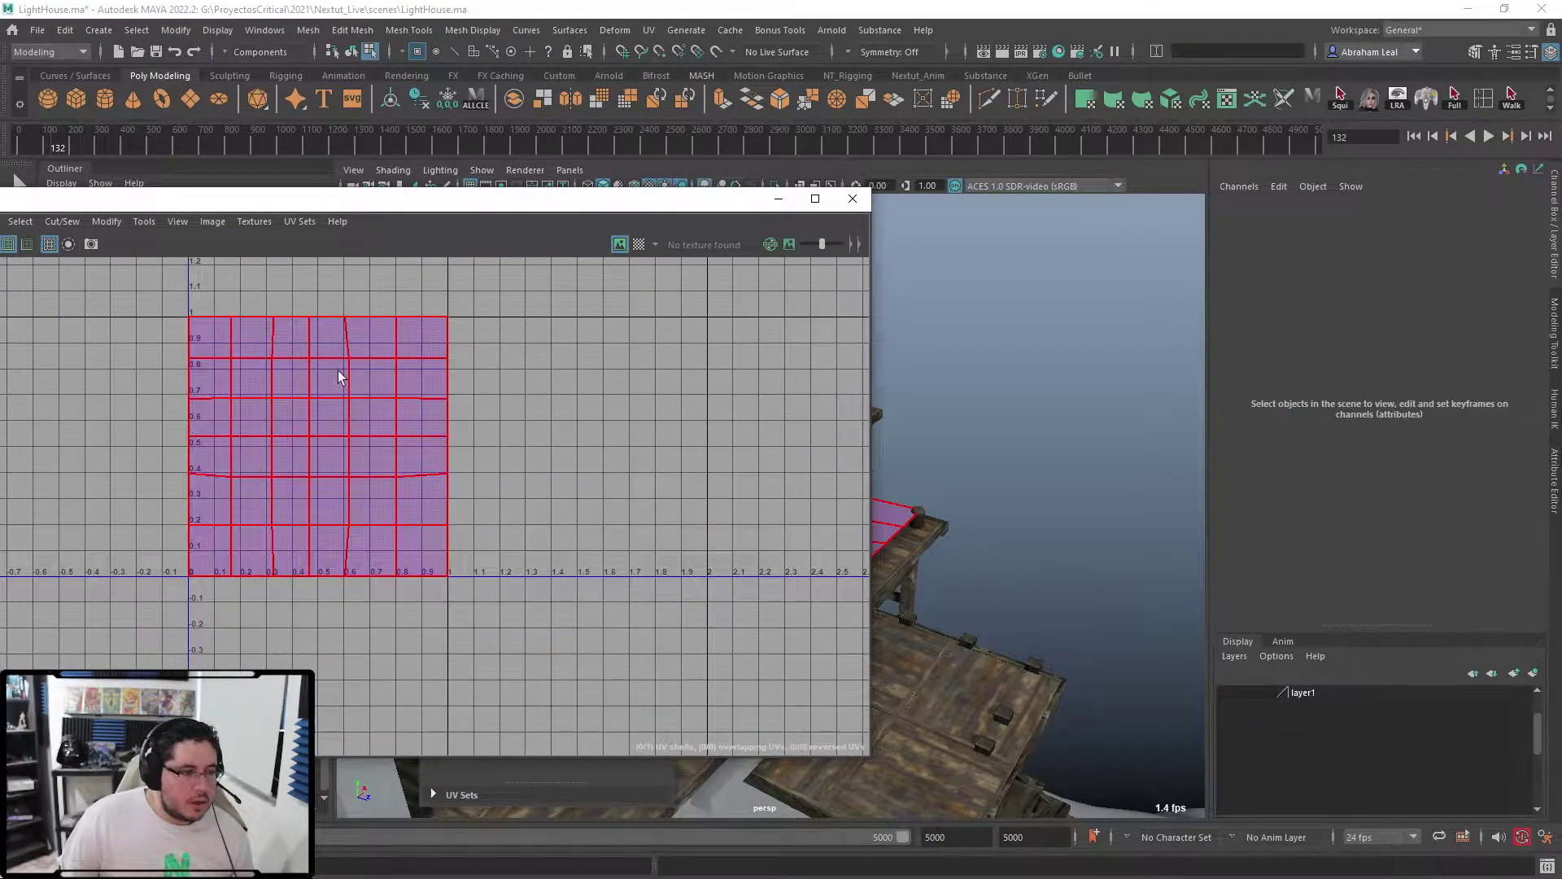
{"action": "left_click", "coordinate": [778, 204]}
{"action": "left_click_drag", "start_coordinate": [806, 489], "coordinate": [700, 508], "text": "alt"}
{"action": "right_click_drag", "start_coordinate": [700, 509], "coordinate": [731, 511], "text": "alt"}
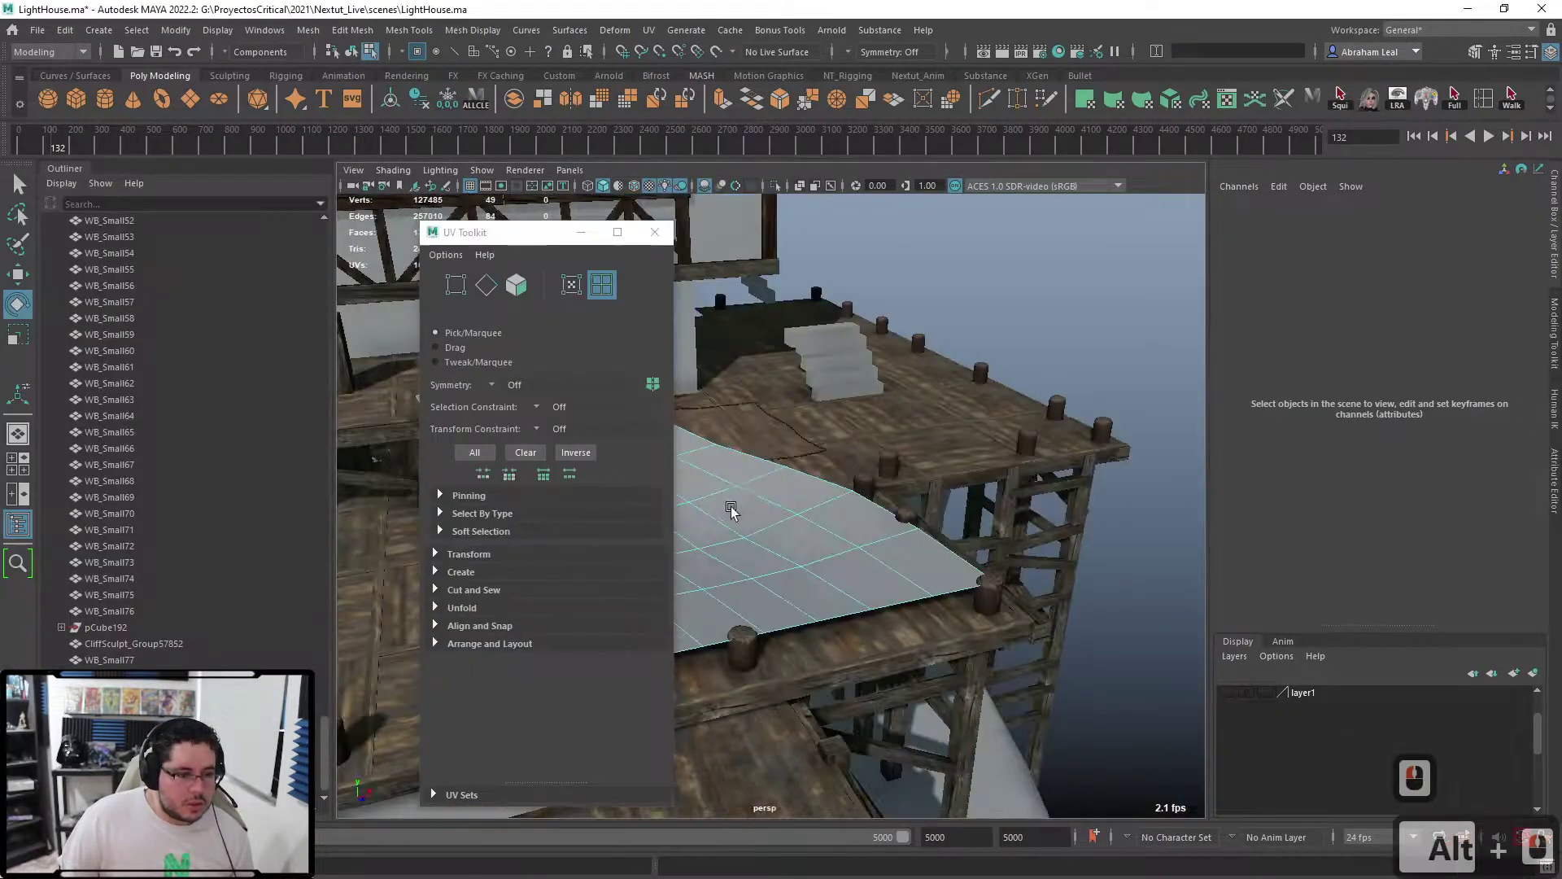
{"action": "left_click", "coordinate": [652, 241]}
- Assign the existing lambert6 material to the sagging plane
{"action": "middle_click_drag", "start_coordinate": [570, 431], "coordinate": [656, 412], "text": "alt"}
{"action": "right_click_drag", "start_coordinate": [656, 412], "coordinate": [767, 869]}
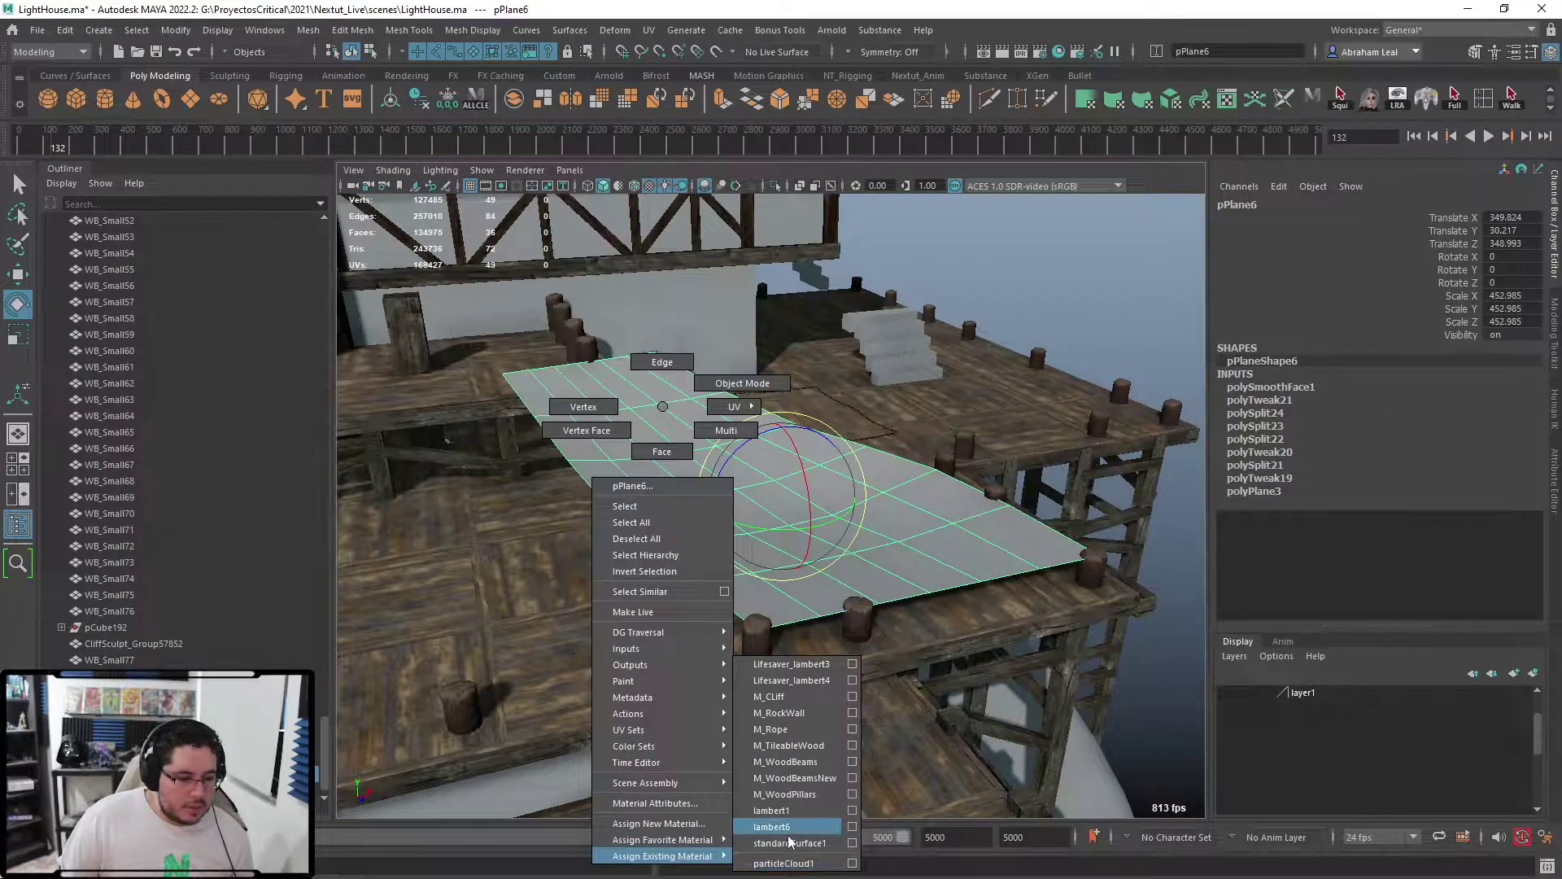
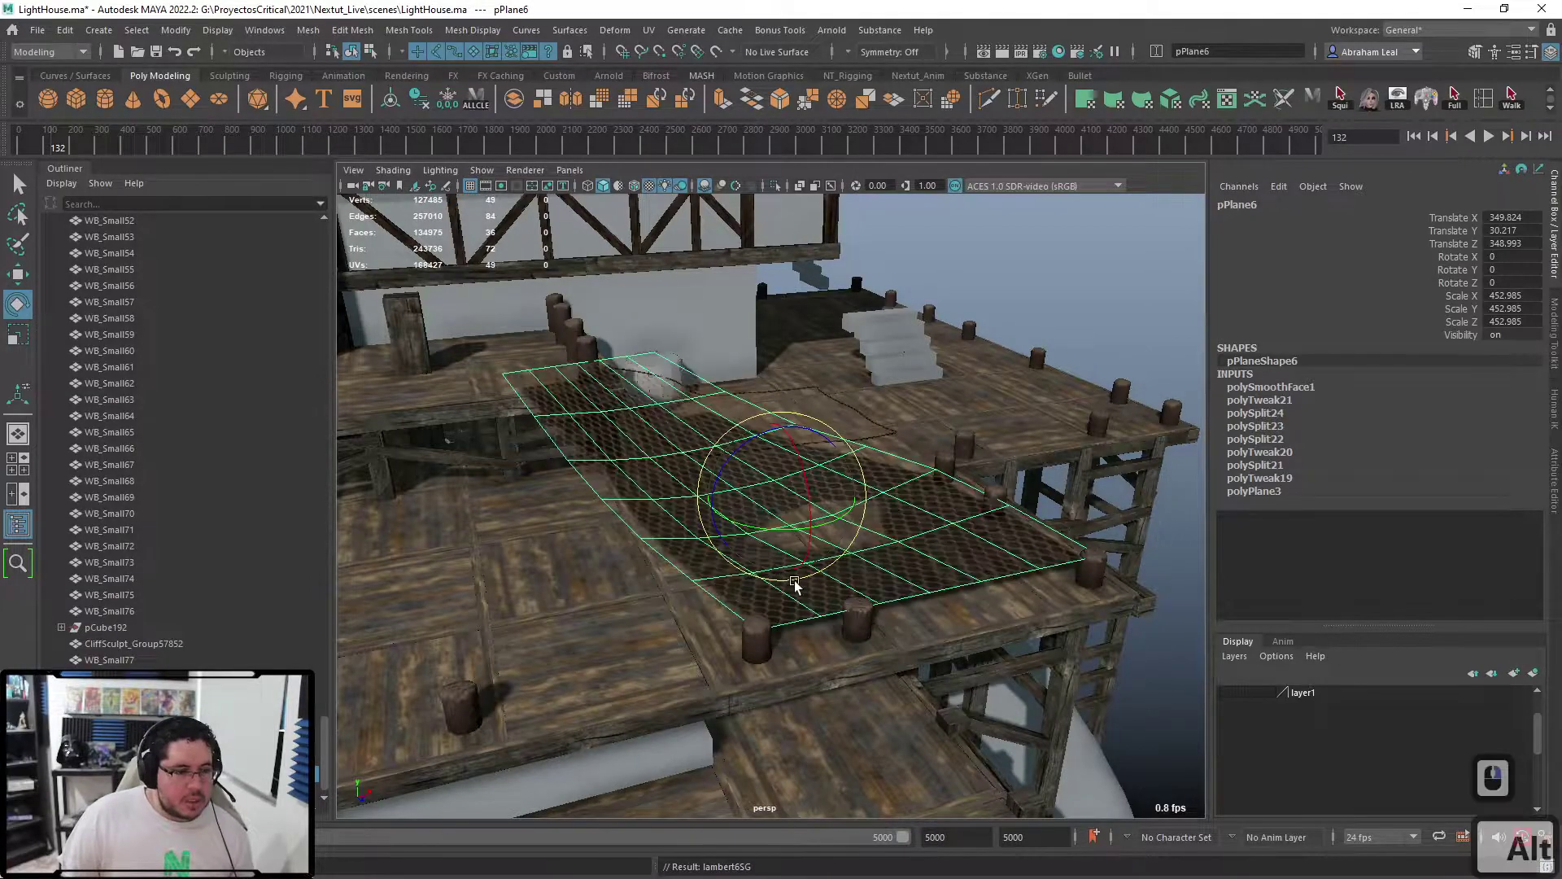
{"action": "left_click_drag", "start_coordinate": [956, 386], "coordinate": [979, 446], "text": "alt"}
{"action": "left_click", "coordinate": [1091, 494]}
- Examine the textured net from several angles, checking its mesh pattern and where it meets the dock boards
{"action": "left_click_drag", "start_coordinate": [1092, 494], "coordinate": [977, 574], "text": "alt"}
{"action": "right_click_drag", "start_coordinate": [976, 574], "coordinate": [1053, 612], "text": "alt"}
{"action": "left_click_drag", "start_coordinate": [1054, 612], "coordinate": [910, 527], "text": "alt"}
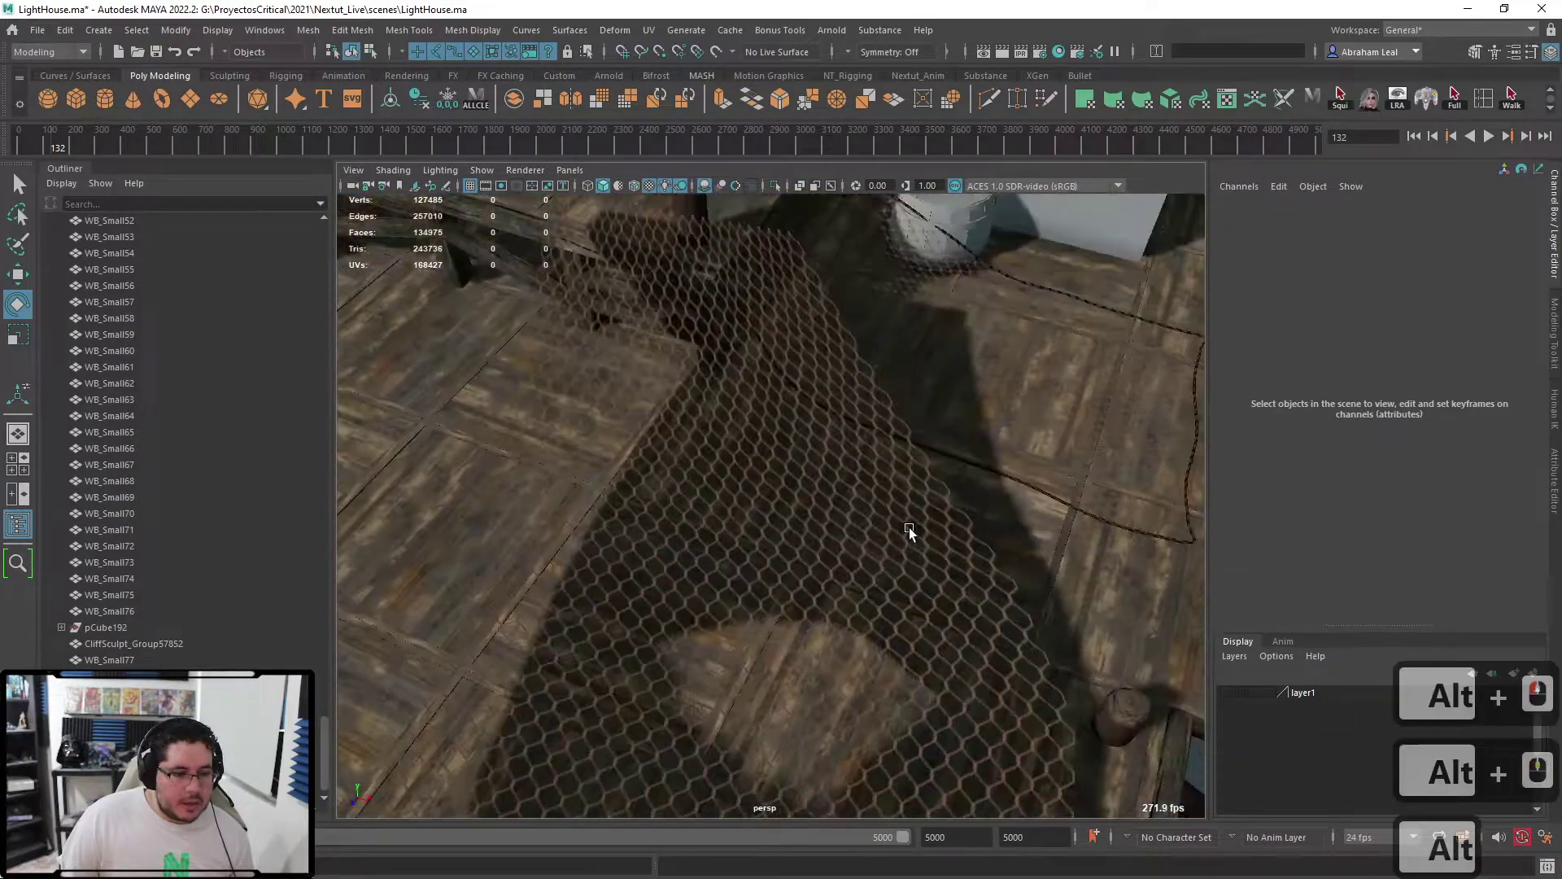
{"action": "right_click_drag", "start_coordinate": [909, 527], "coordinate": [831, 615], "text": "alt"}
{"action": "left_click_drag", "start_coordinate": [831, 615], "coordinate": [896, 443], "text": "alt"}
{"action": "left_click", "coordinate": [896, 442]}
{"action": "right_click_drag", "start_coordinate": [896, 442], "coordinate": [912, 464], "text": "alt"}
{"action": "left_click_drag", "start_coordinate": [912, 464], "coordinate": [791, 498], "text": "alt"}
- Adjust the heights of individual vertices along the net plane's front edge and nearby side edge
{"action": "right_click_drag", "start_coordinate": [847, 414], "coordinate": [767, 415]}
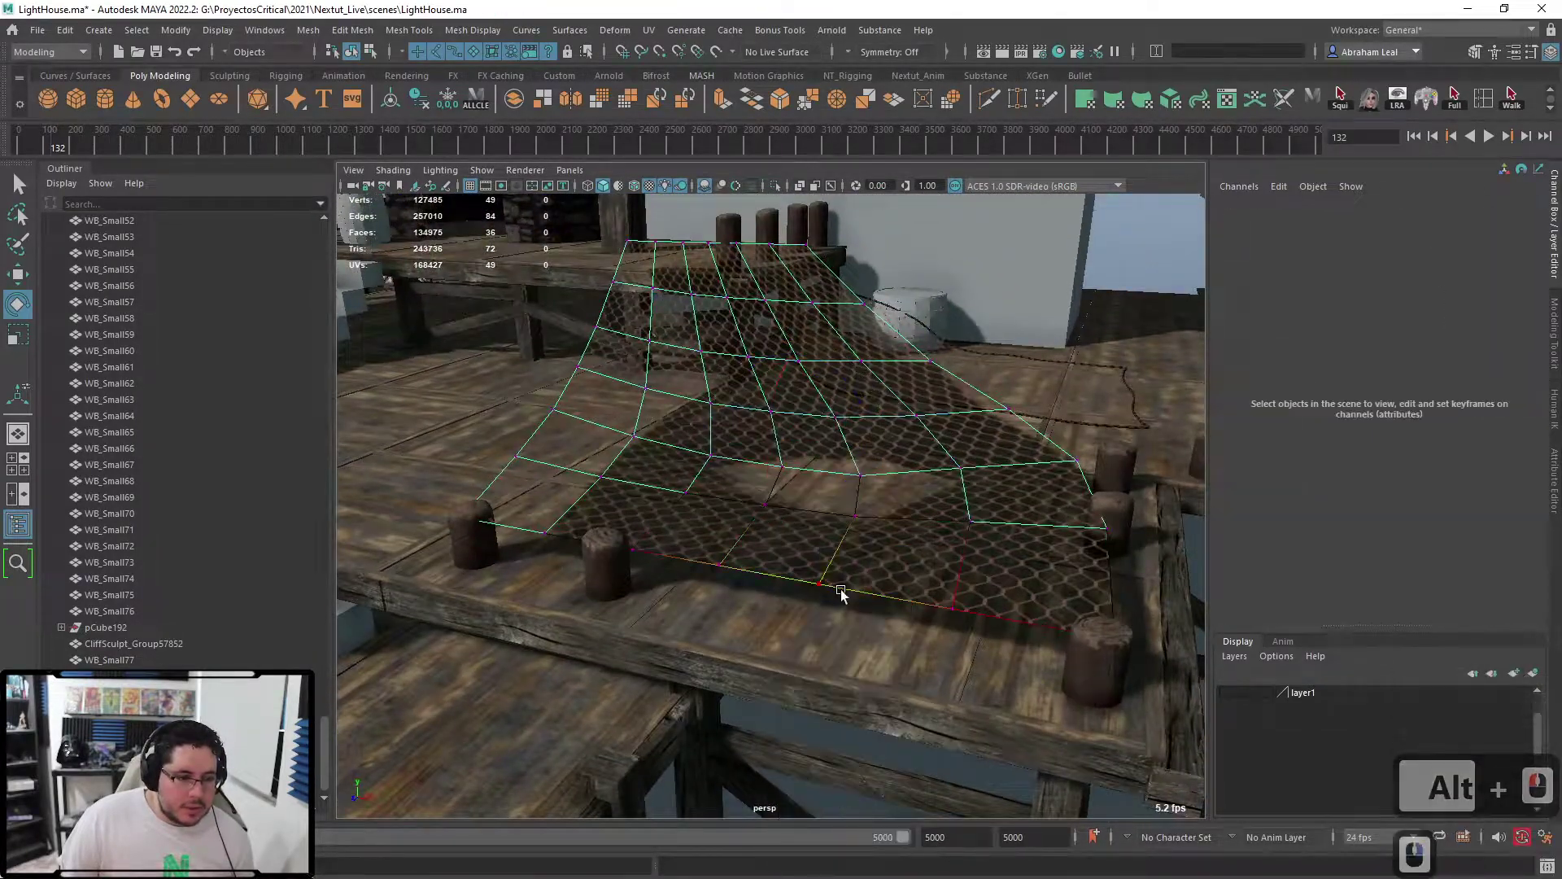
{"action": "left_click", "coordinate": [823, 606]}
{"action": "key", "text": "w"}
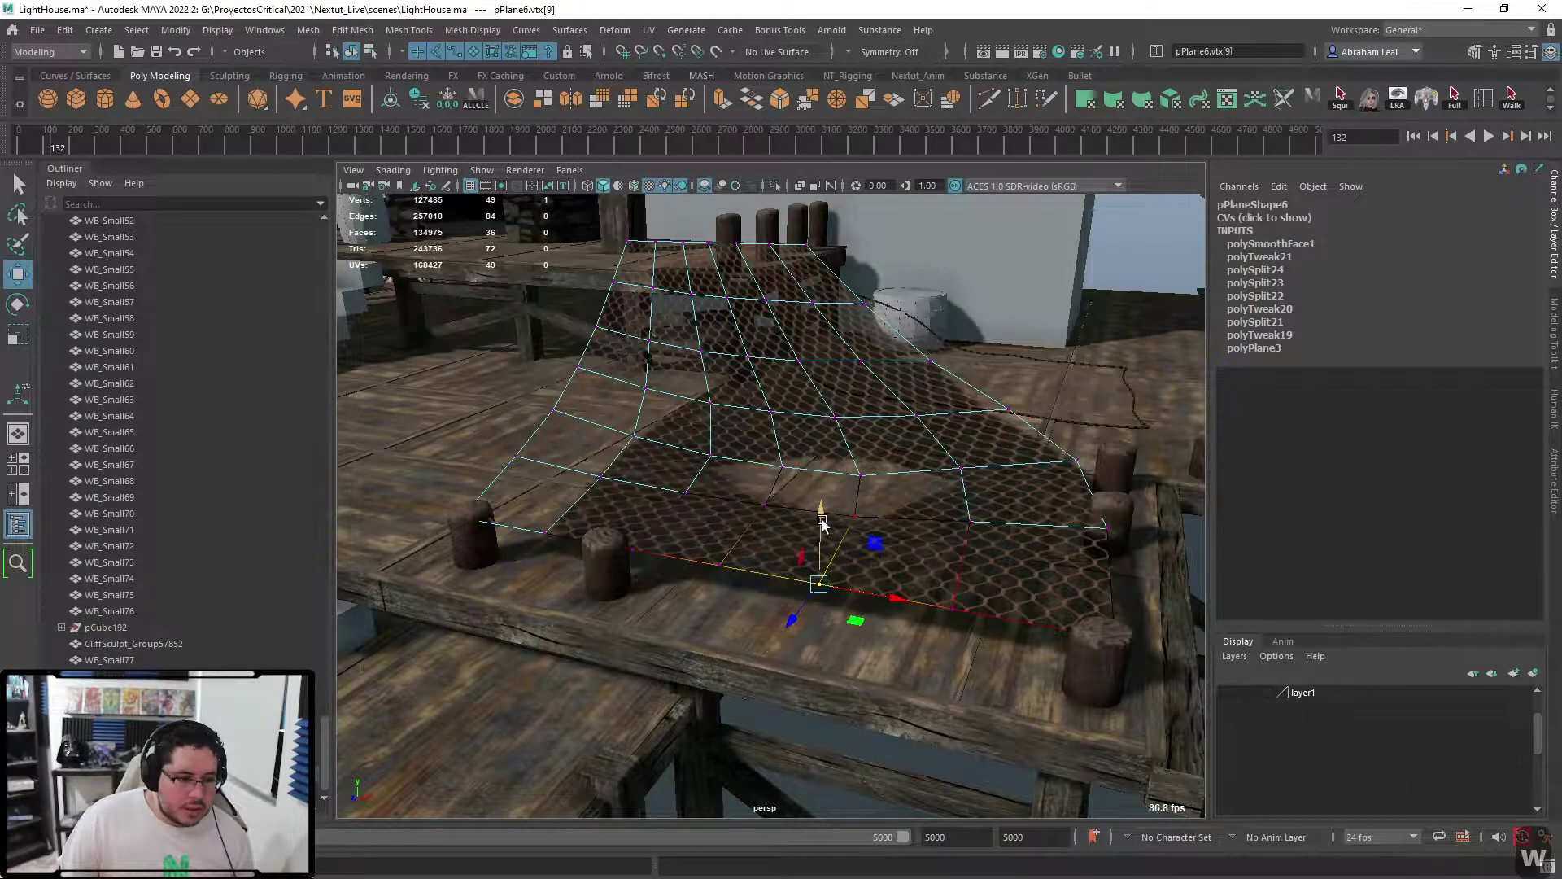
{"action": "left_click_drag", "start_coordinate": [819, 562], "coordinate": [724, 454]}
{"action": "left_click", "coordinate": [598, 400]}
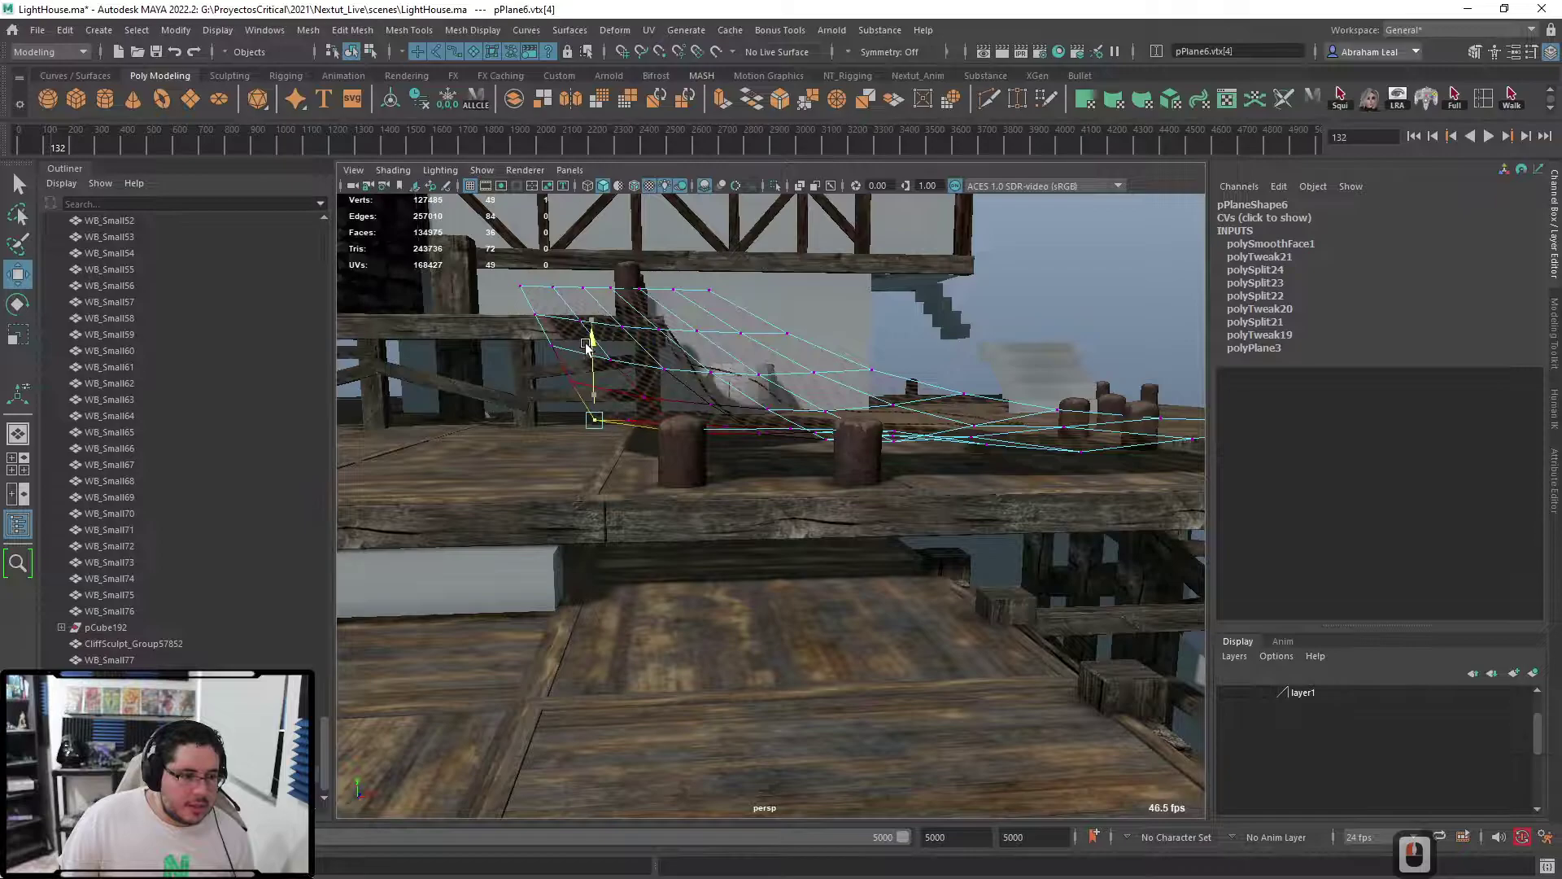
{"action": "left_click", "coordinate": [568, 375]}
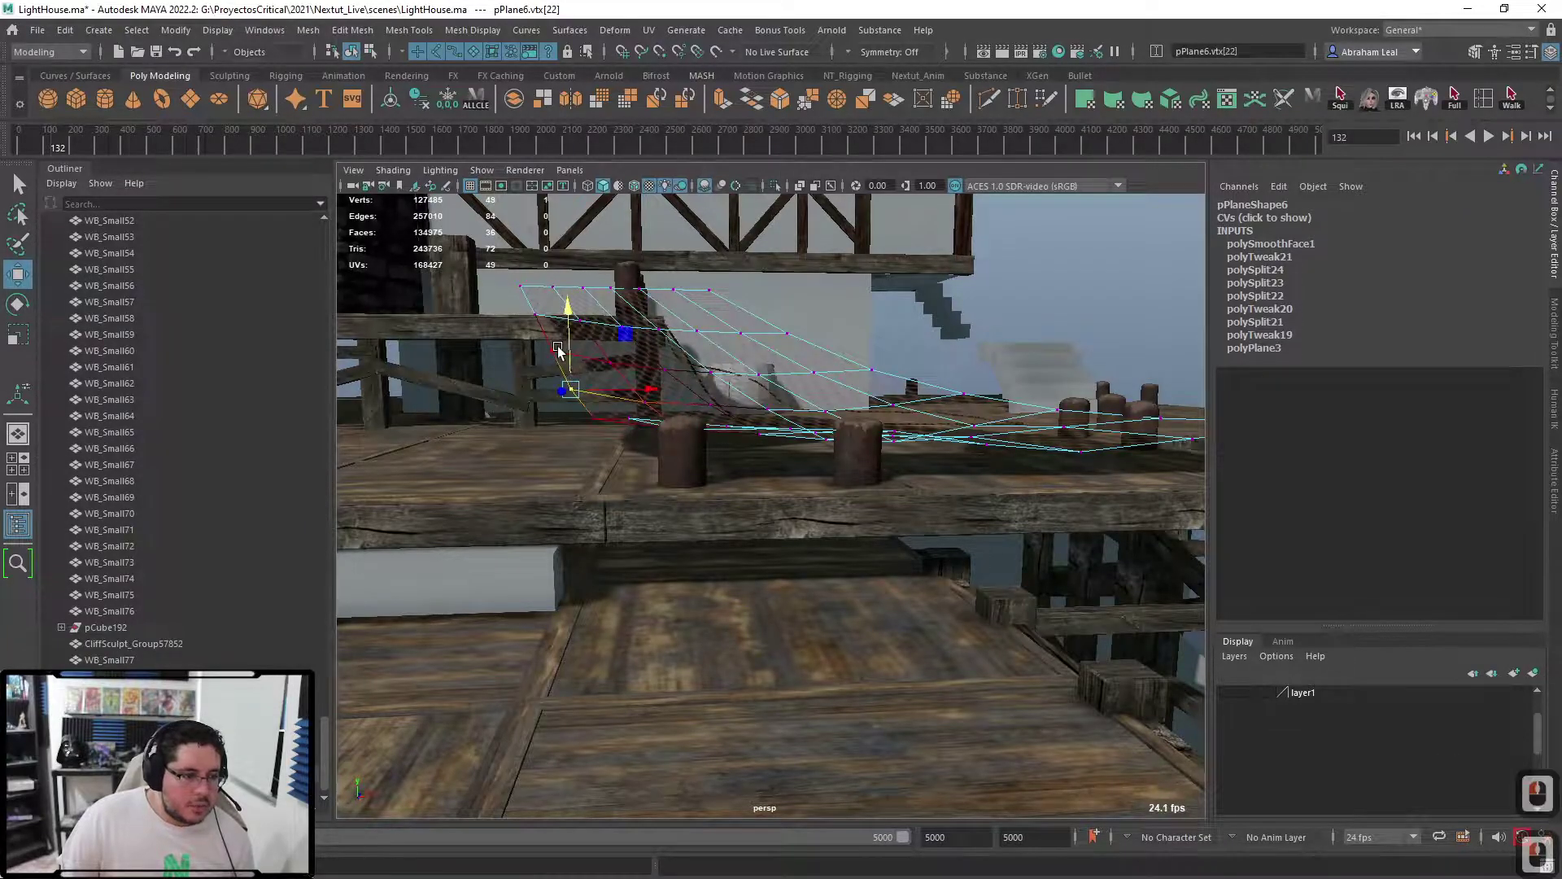
{"action": "right_click_drag", "start_coordinate": [592, 345], "coordinate": [682, 324]}
{"action": "scroll", "coordinate": [710, 330], "scroll_direction": "down", "scroll_amount": 4}
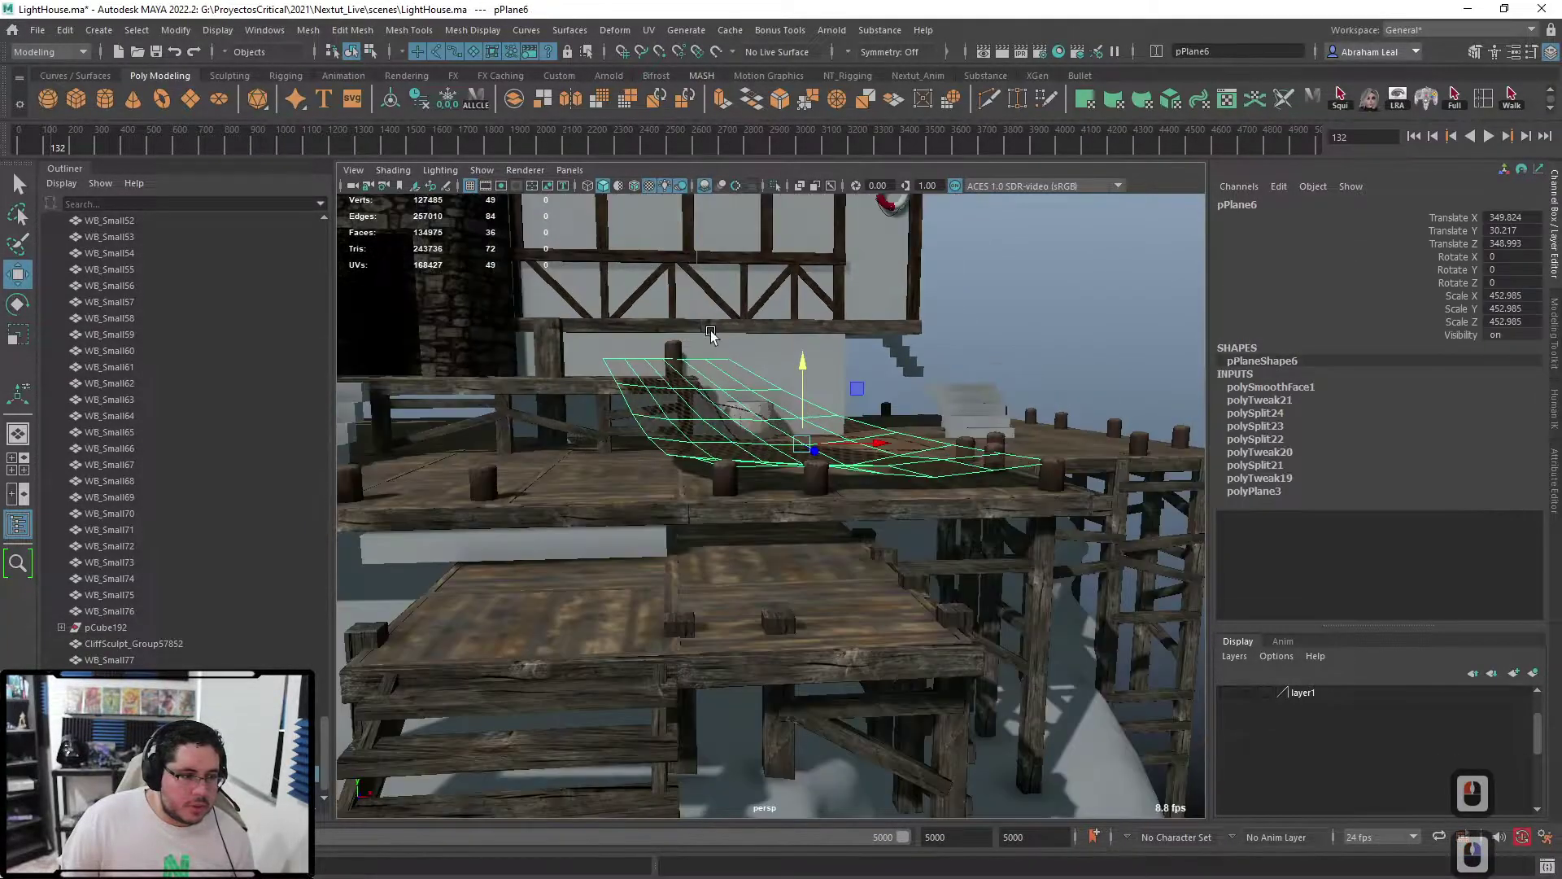
- Lower the vertices between the corners of the net's upper edge so it dips at the raised platform
{"action": "left_click_drag", "start_coordinate": [711, 330], "coordinate": [917, 300], "text": "alt"}
{"action": "left_click", "coordinate": [917, 300]}
{"action": "scroll", "coordinate": [729, 407], "scroll_direction": "up", "scroll_amount": 3}
{"action": "middle_click_drag", "start_coordinate": [651, 374], "coordinate": [729, 500], "text": "alt"}
{"action": "left_click_drag", "start_coordinate": [730, 500], "coordinate": [858, 481], "text": "alt"}
{"action": "left_click", "coordinate": [666, 397]}
{"action": "scroll", "coordinate": [676, 443], "scroll_direction": "down", "scroll_amount": 4}
{"action": "scroll", "coordinate": [858, 481], "scroll_direction": "up", "scroll_amount": 4}
{"action": "middle_click_drag", "start_coordinate": [857, 481], "coordinate": [767, 432], "text": "alt"}
{"action": "right_click_drag", "start_coordinate": [769, 413], "coordinate": [727, 405]}
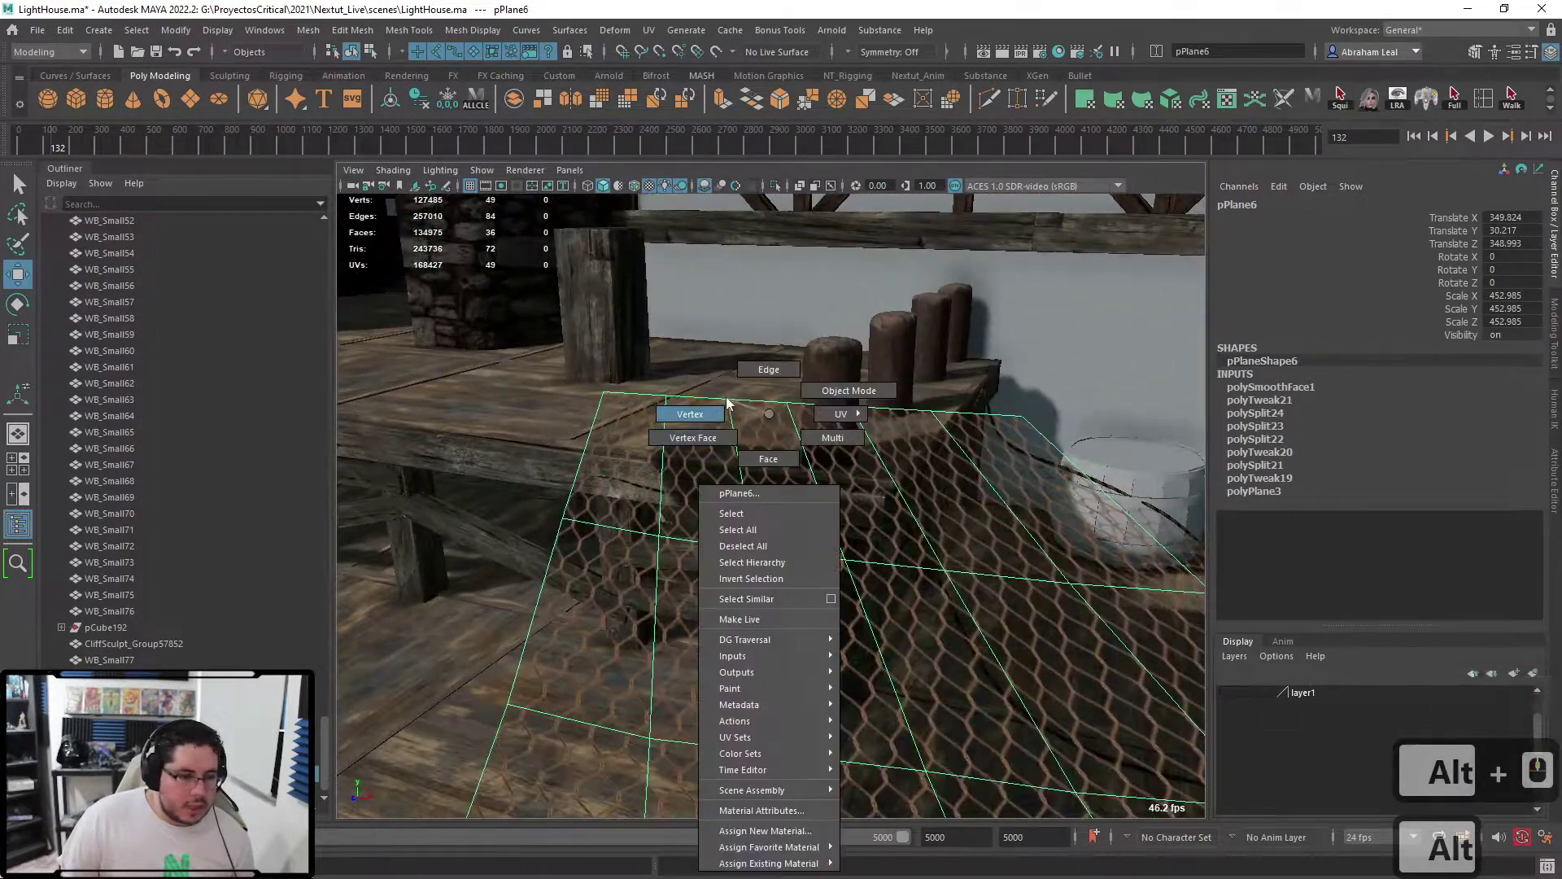
{"action": "left_click", "coordinate": [664, 379]}
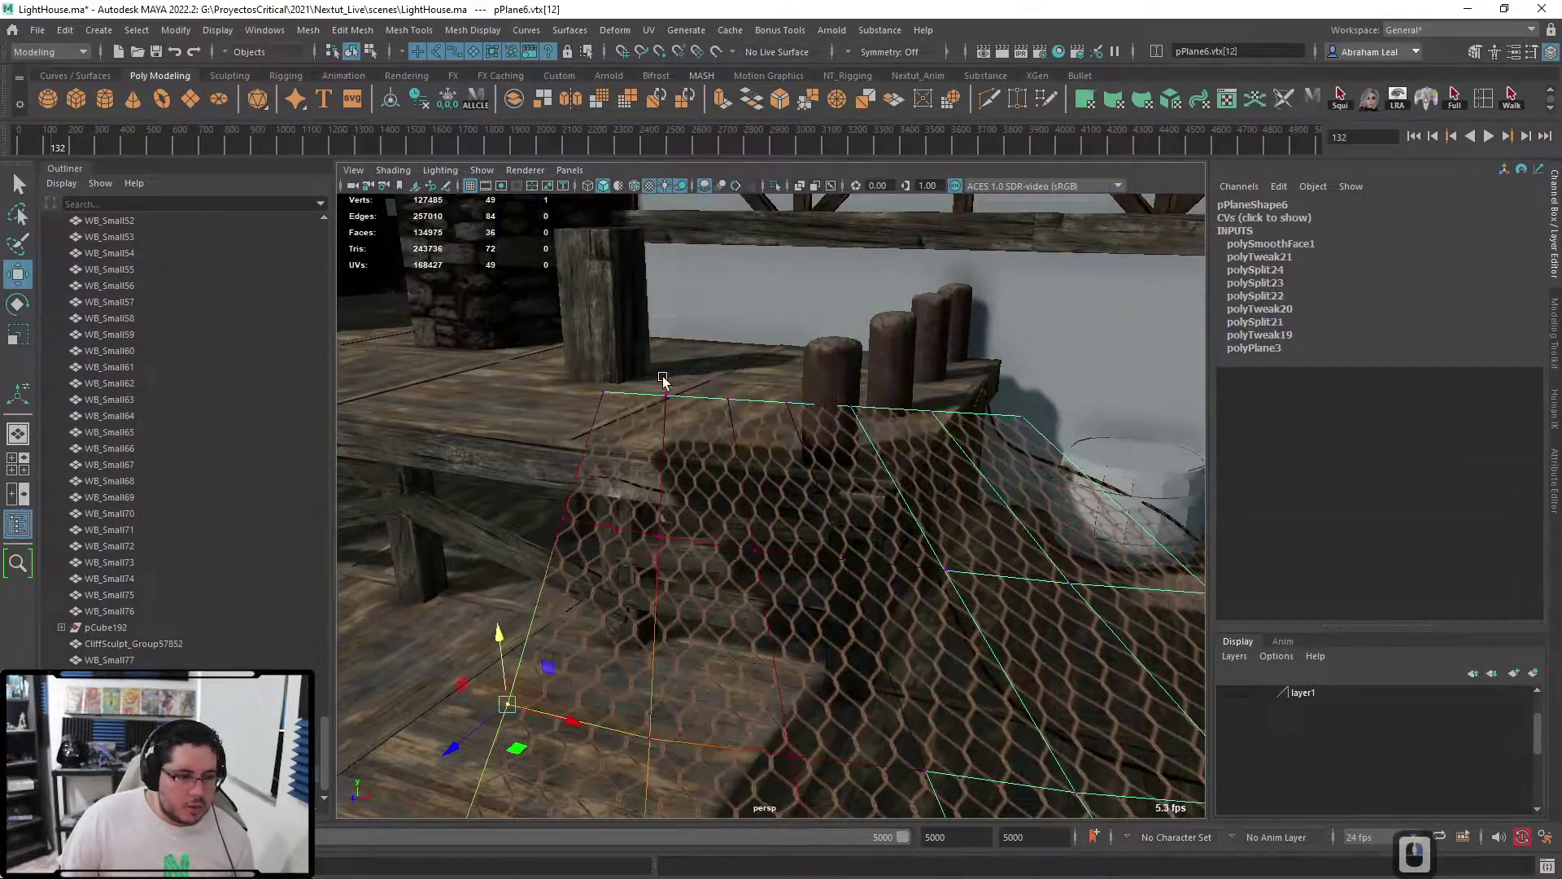
{"action": "left_click_drag", "start_coordinate": [939, 441], "coordinate": [937, 439]}
{"action": "left_click_drag", "start_coordinate": [805, 342], "coordinate": [836, 414]}
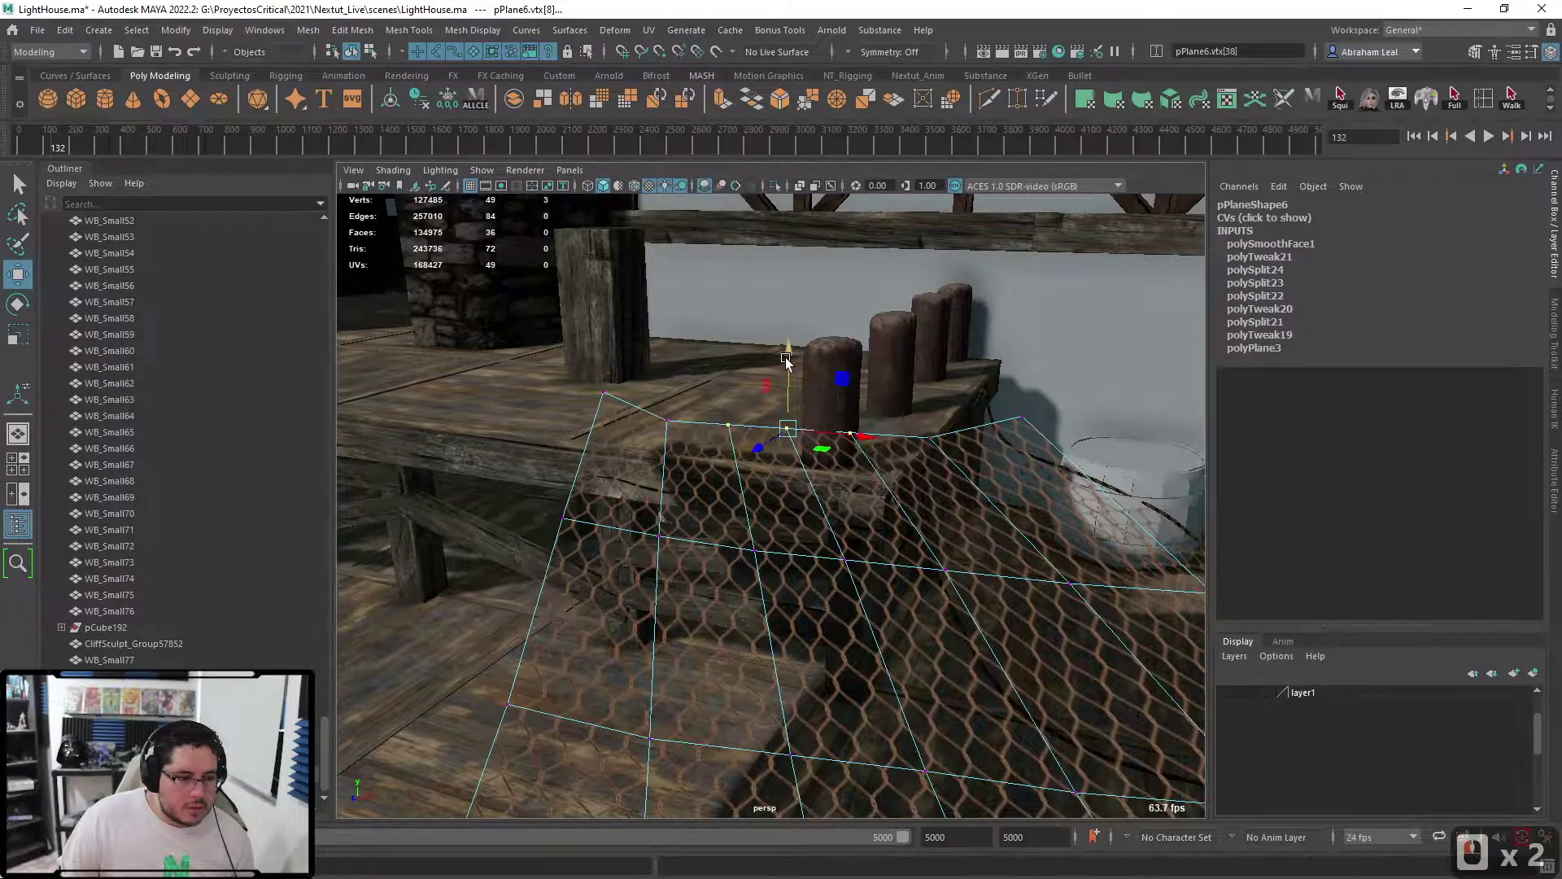
{"action": "left_click_drag", "start_coordinate": [786, 363], "coordinate": [861, 408]}
{"action": "left_click_drag", "start_coordinate": [847, 316], "coordinate": [863, 541], "text": "alt"}
{"action": "right_click_drag", "start_coordinate": [862, 541], "coordinate": [823, 524], "text": "alt"}
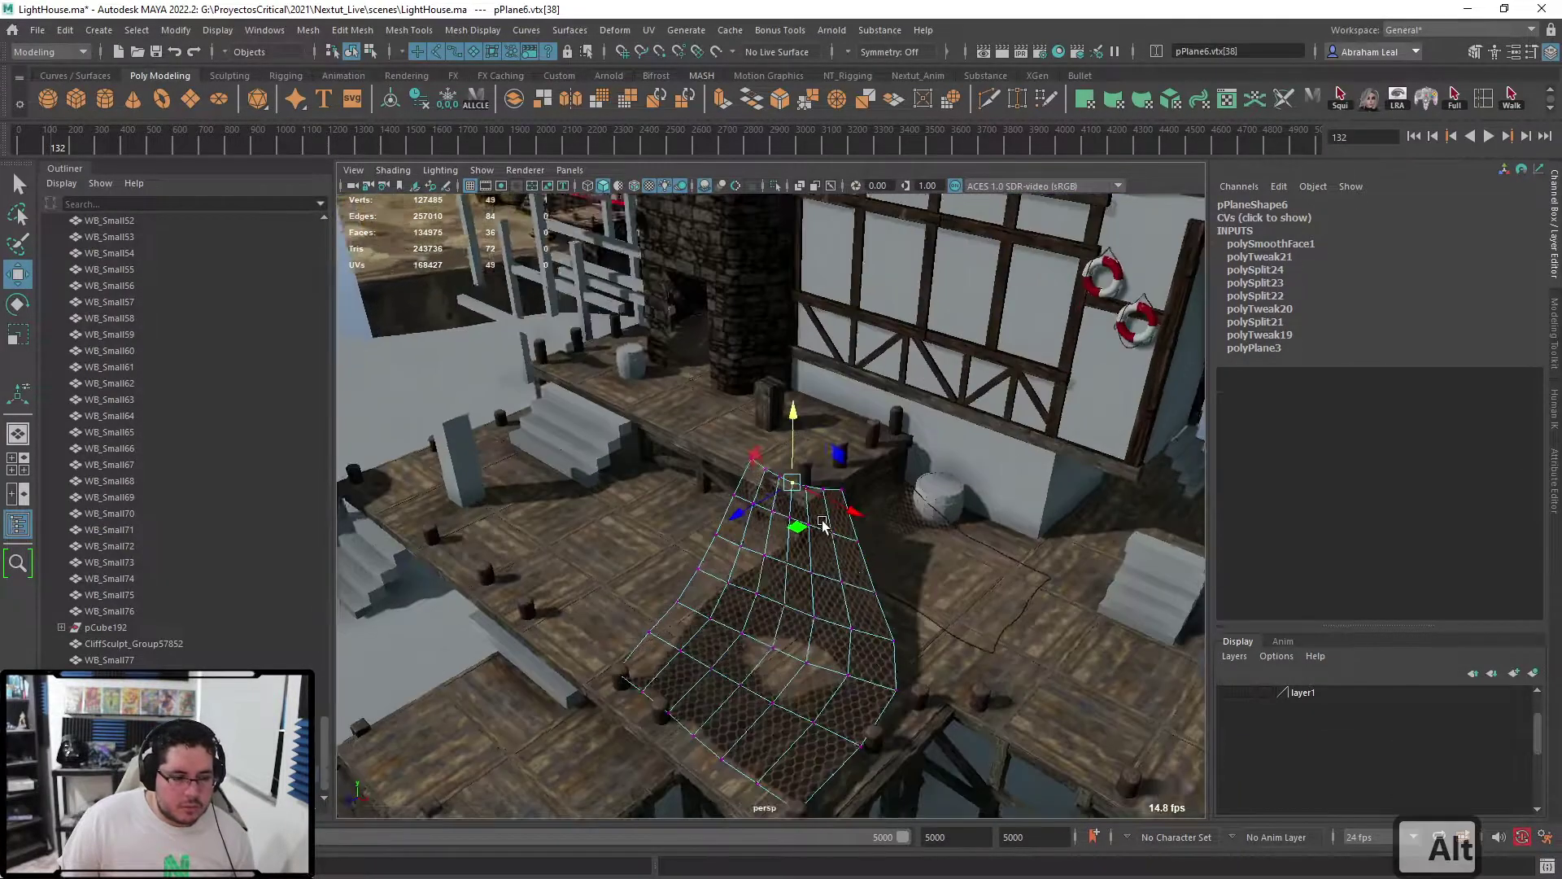
{"action": "left_click_drag", "start_coordinate": [822, 523], "coordinate": [851, 569], "text": "alt"}
{"action": "right_click_drag", "start_coordinate": [848, 415], "coordinate": [927, 387]}
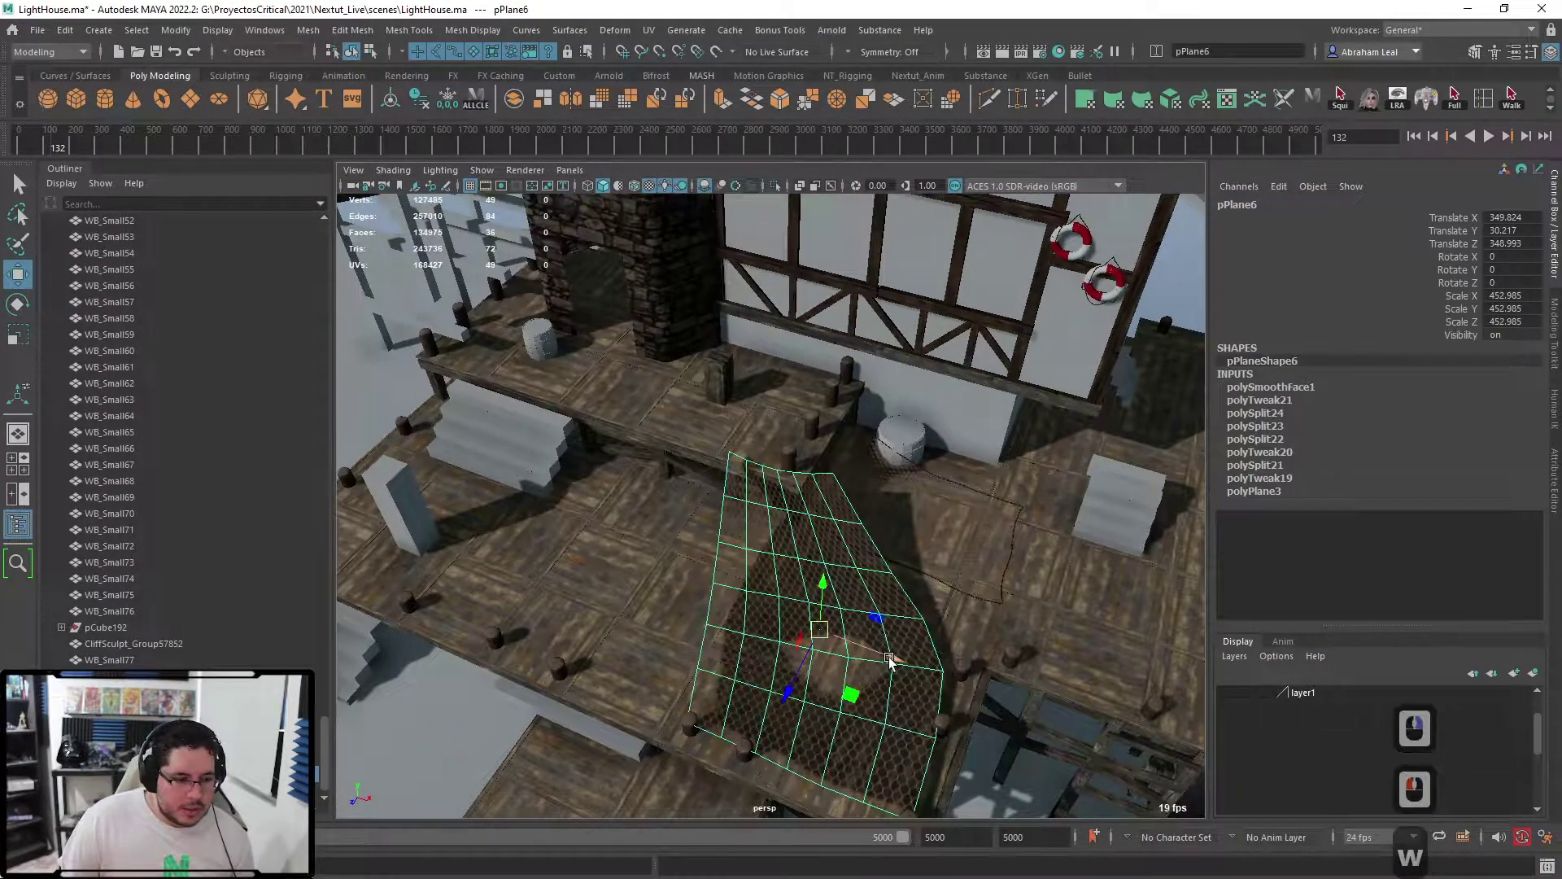
- Shift the whole net slightly along the X axis to reposition it between the posts
{"action": "left_click_drag", "start_coordinate": [890, 660], "coordinate": [841, 655]}
{"action": "left_click_drag", "start_coordinate": [872, 712], "coordinate": [868, 537], "text": "alt"}
{"action": "key", "text": "e"}
{"action": "key", "text": "w"}
{"action": "left_click_drag", "start_coordinate": [868, 634], "coordinate": [754, 589], "text": "alt"}
{"action": "right_click_drag", "start_coordinate": [753, 589], "coordinate": [723, 521], "text": "alt"}
- Select the net's complete border edge loop and convert those polygon edges to a curve
{"action": "left_click", "coordinate": [614, 441]}
{"action": "left_click_drag", "start_coordinate": [723, 521], "coordinate": [767, 547], "text": "alt"}
{"action": "left_click", "coordinate": [766, 544]}
{"action": "left_click", "coordinate": [918, 500]}
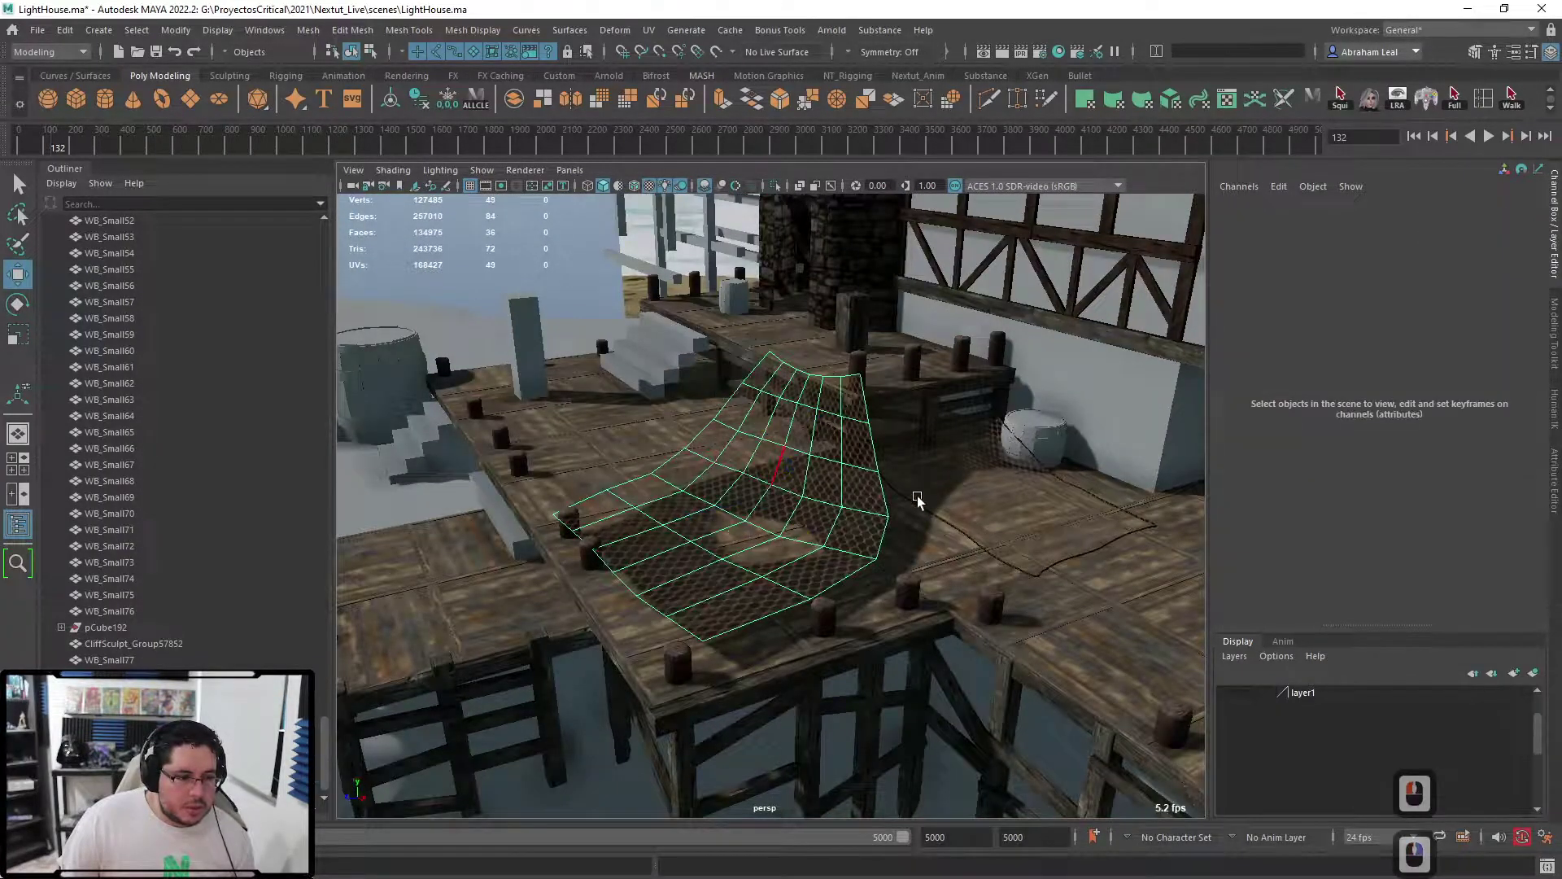
{"action": "double_click", "coordinate": [688, 442]}
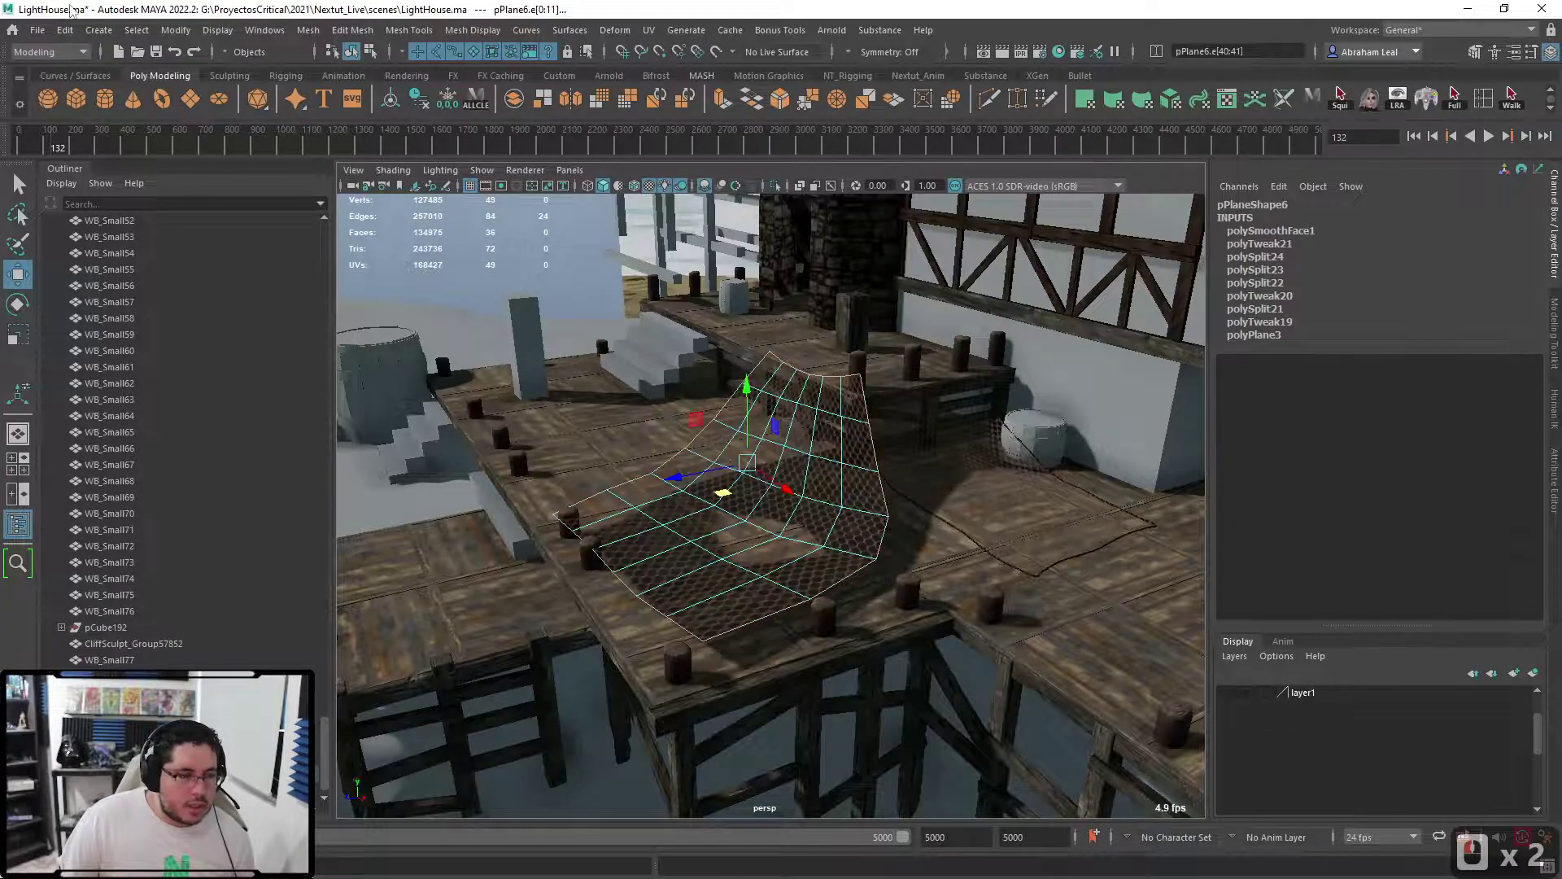
{"action": "left_click", "coordinate": [174, 31]}
{"action": "mouse_move", "coordinate": [302, 431]}
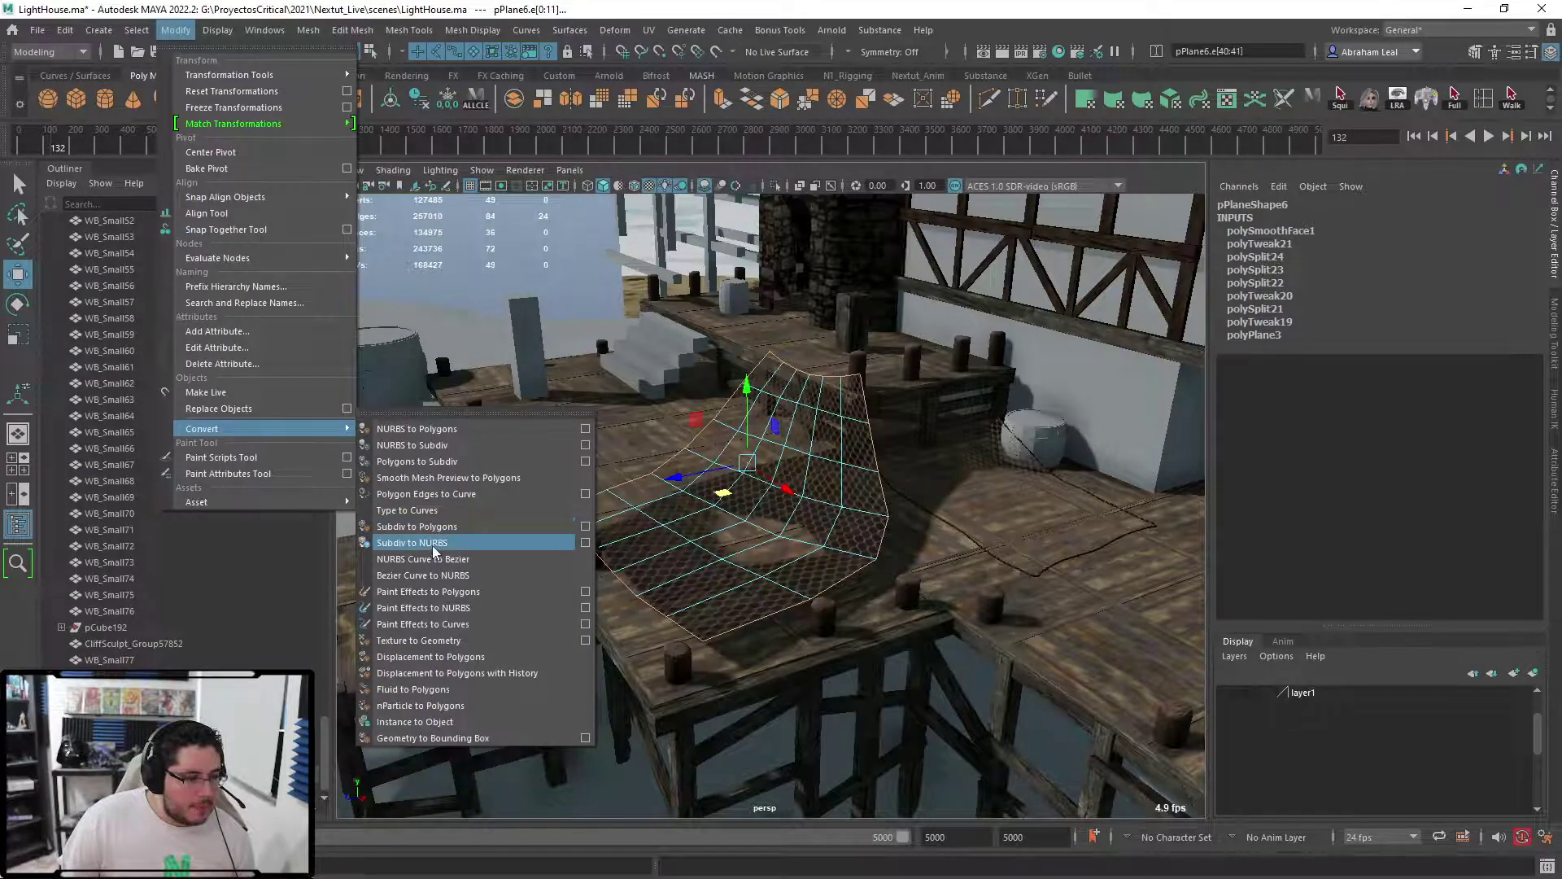
{"action": "left_click", "coordinate": [440, 494]}
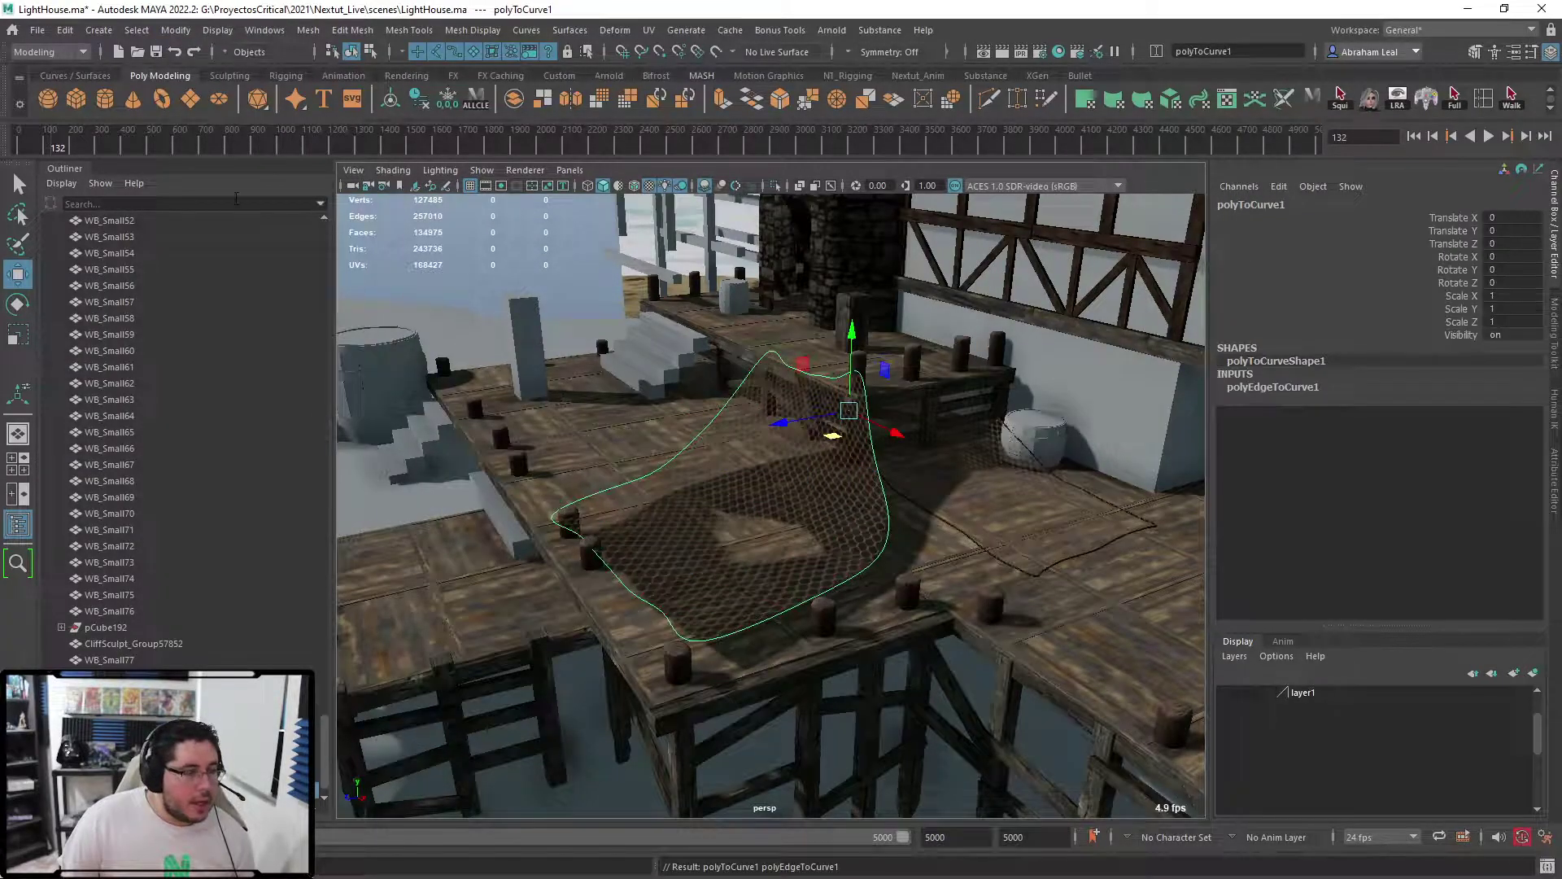
- Create a sweep mesh along the border curve to form a rope around the net
{"action": "left_click", "coordinate": [99, 31]}
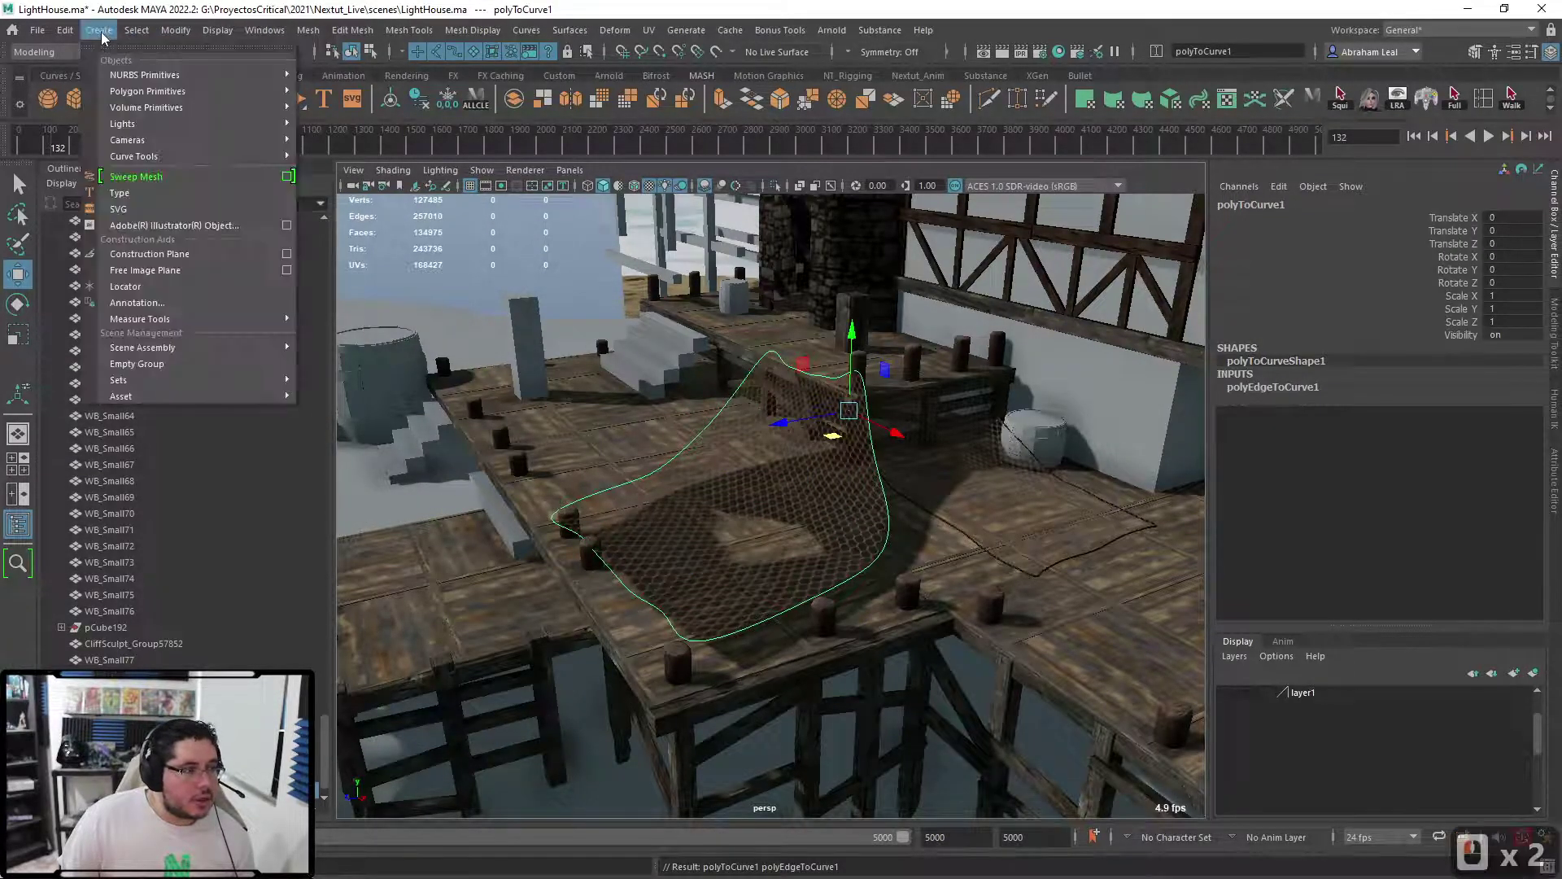
{"action": "left_click", "coordinate": [148, 179]}
{"action": "right_click_drag", "start_coordinate": [553, 439], "coordinate": [702, 442], "text": "alt"}
{"action": "left_click_drag", "start_coordinate": [701, 442], "coordinate": [481, 604], "text": "alt"}
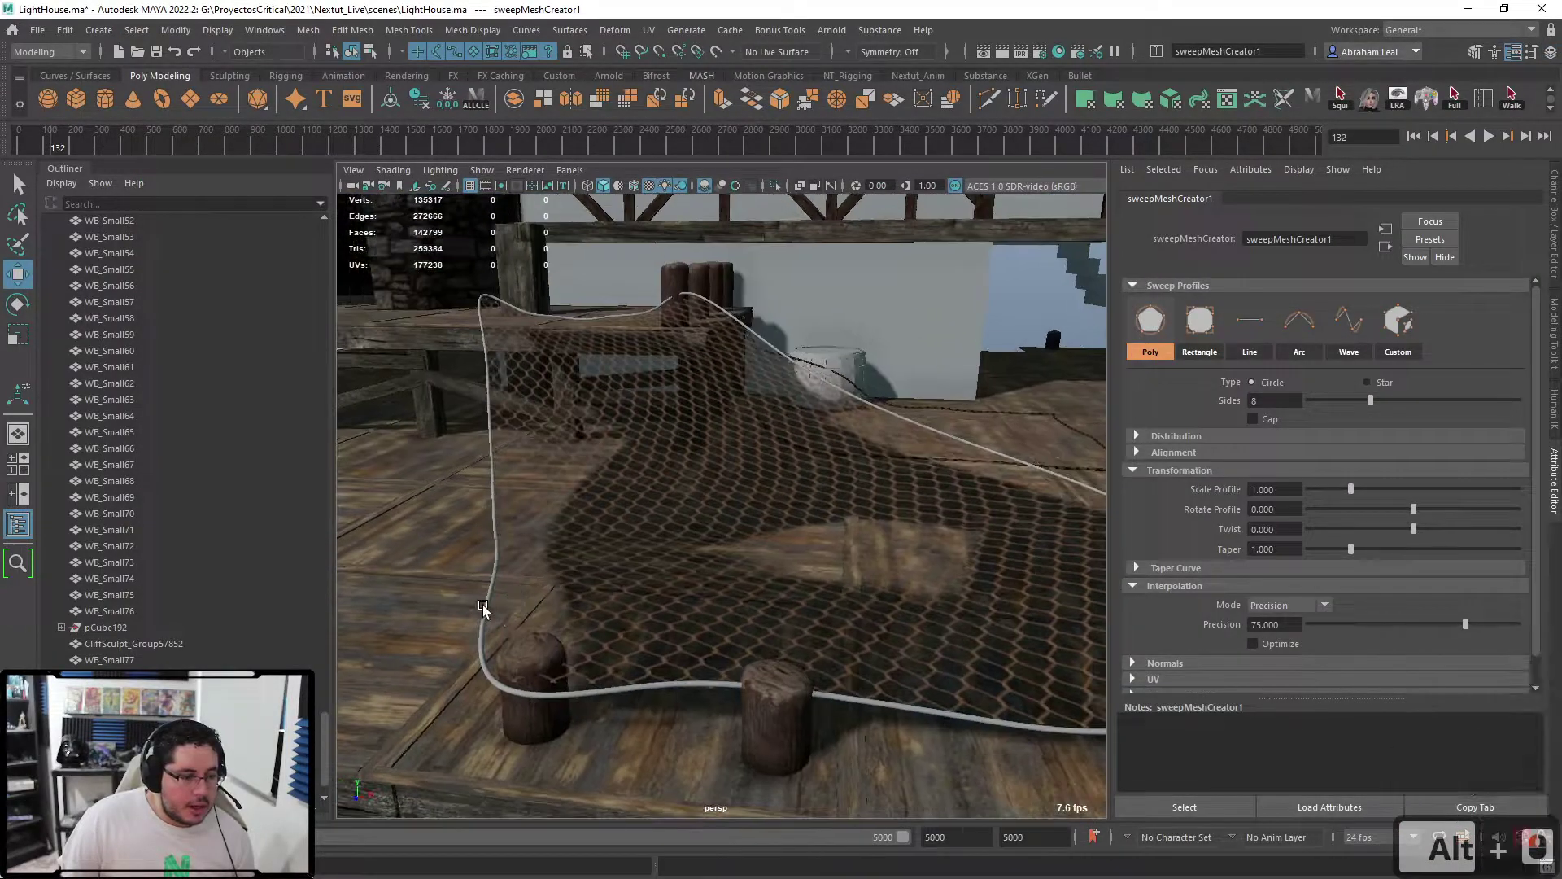
- Assign the existing M_Rope material to the border sweep mesh and deselect it
{"action": "left_click", "coordinate": [482, 606]}
{"action": "right_click_drag", "start_coordinate": [484, 414], "coordinate": [571, 856]}
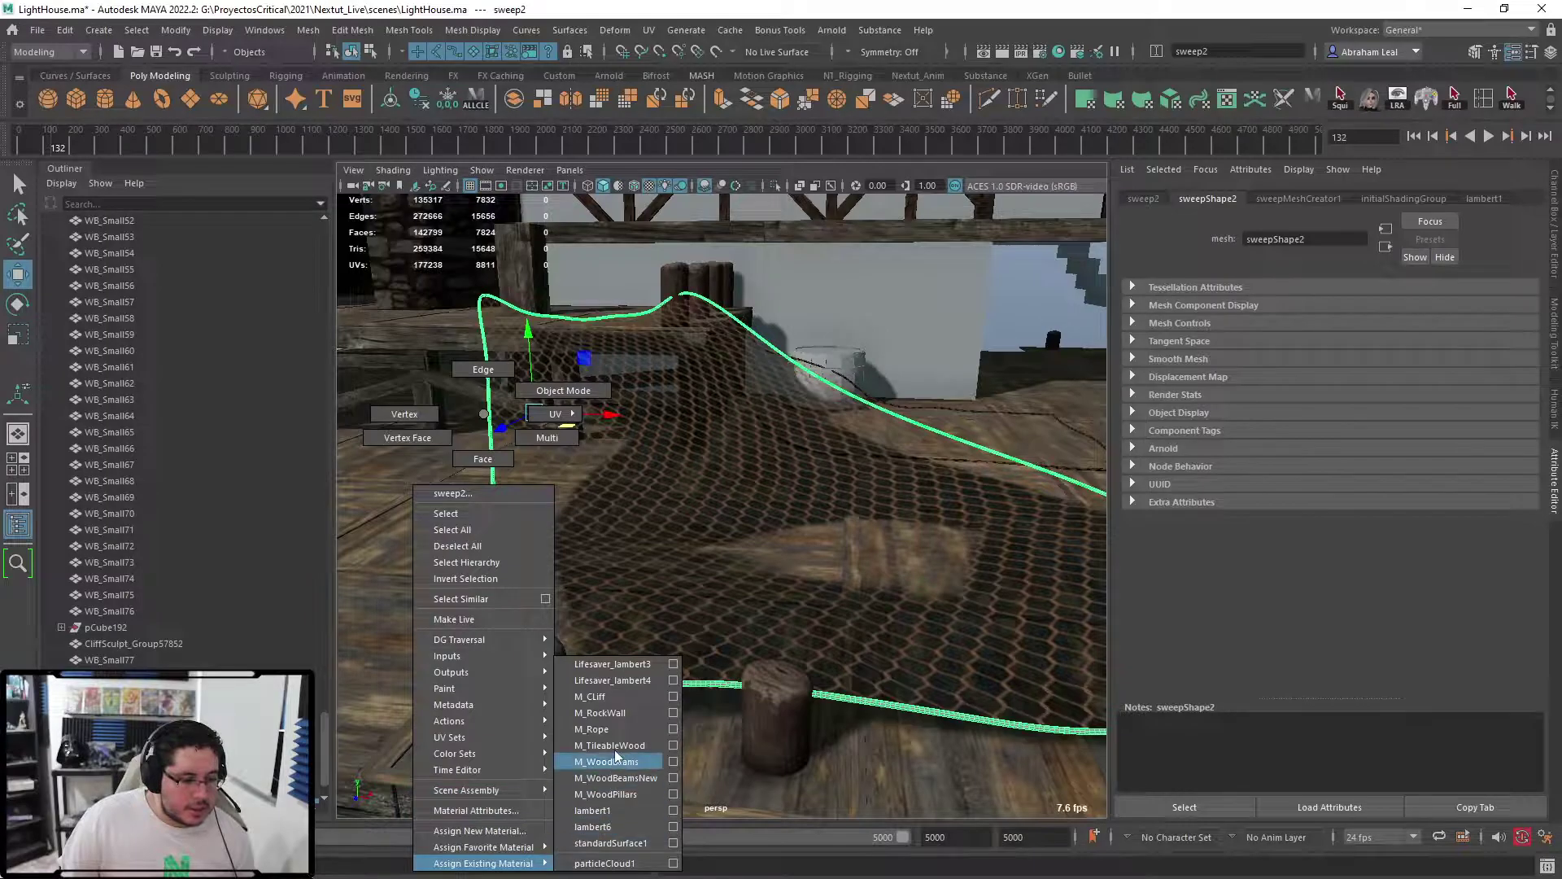
{"action": "right_click_drag", "start_coordinate": [618, 730], "coordinate": [619, 731]}
{"action": "scroll", "coordinate": [698, 698], "scroll_direction": "down", "scroll_amount": 4}
{"action": "left_click_drag", "start_coordinate": [697, 697], "coordinate": [894, 700], "text": "alt"}
{"action": "left_click", "coordinate": [1036, 610]}
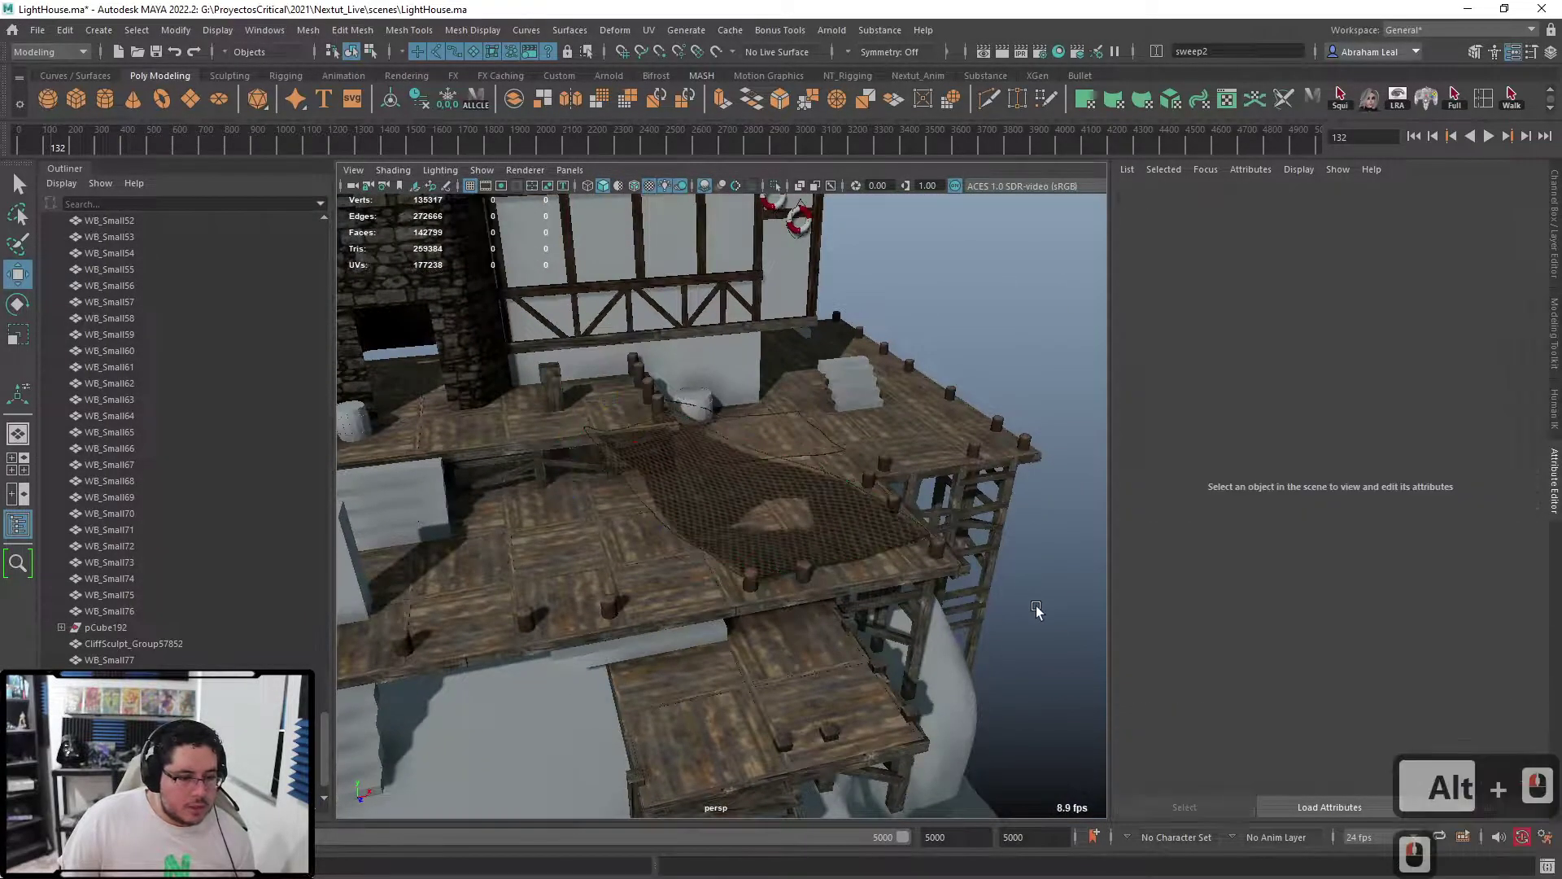
- Examine the roped net up close and from across the dock, checking its fit with the posts and building
{"action": "scroll", "coordinate": [671, 663], "scroll_direction": "up", "scroll_amount": 6}
{"action": "left_click_drag", "start_coordinate": [671, 662], "coordinate": [597, 600], "text": "alt"}
{"action": "right_click_drag", "start_coordinate": [596, 601], "coordinate": [522, 539], "text": "alt"}
{"action": "middle_click_drag", "start_coordinate": [522, 539], "coordinate": [682, 597], "text": "alt"}
{"action": "left_click_drag", "start_coordinate": [682, 597], "coordinate": [481, 643], "text": "alt"}
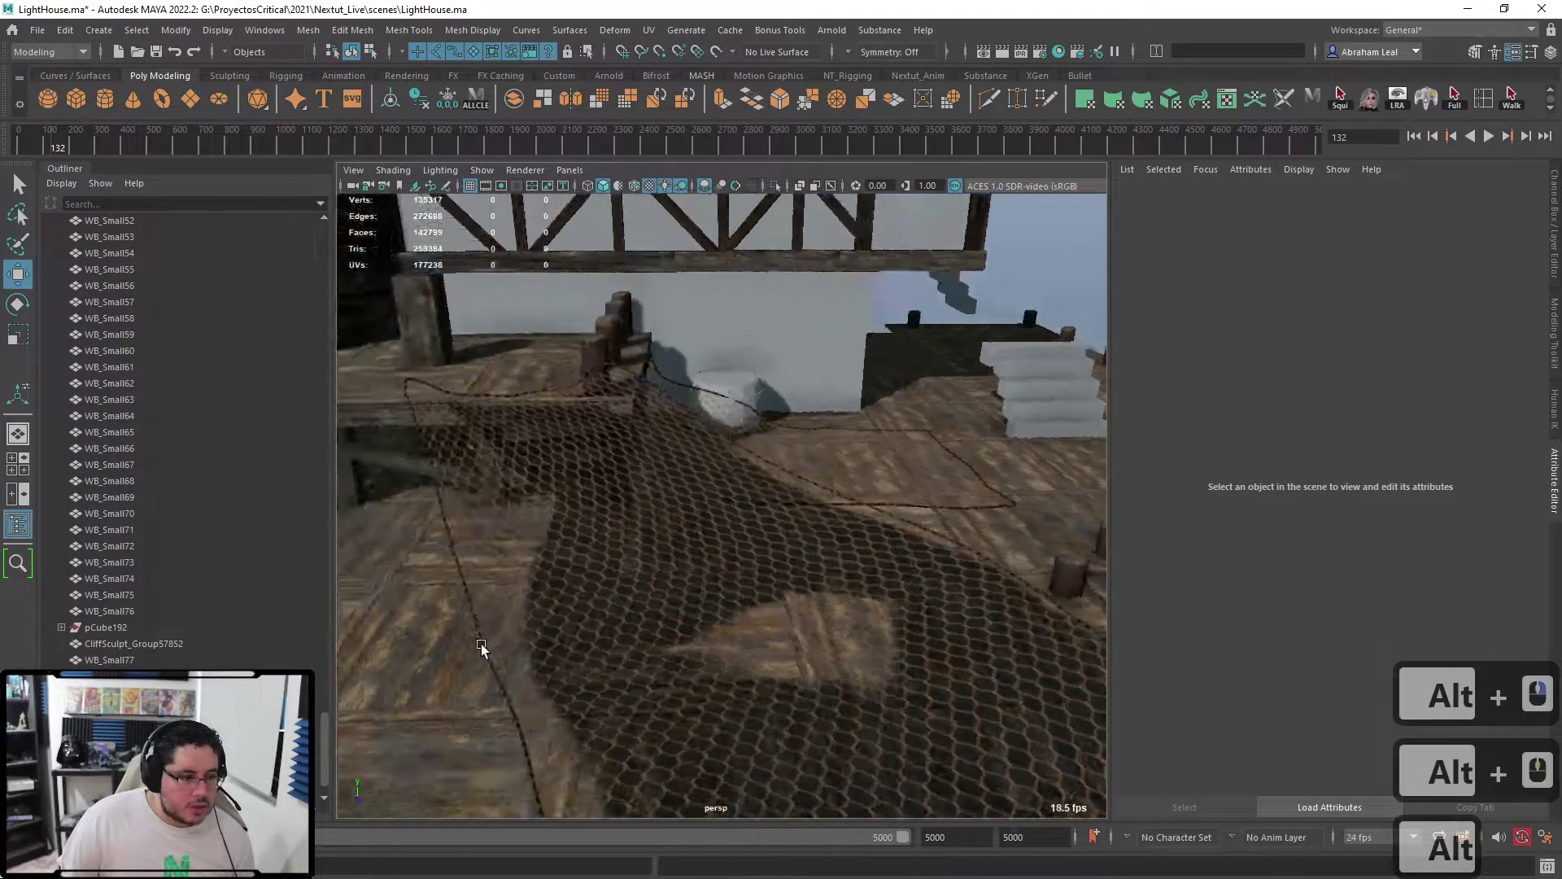
{"action": "right_click_drag", "start_coordinate": [481, 643], "coordinate": [371, 559], "text": "alt"}
{"action": "left_click_drag", "start_coordinate": [371, 559], "coordinate": [558, 631], "text": "alt"}
{"action": "right_click_drag", "start_coordinate": [558, 632], "coordinate": [579, 646], "text": "alt"}
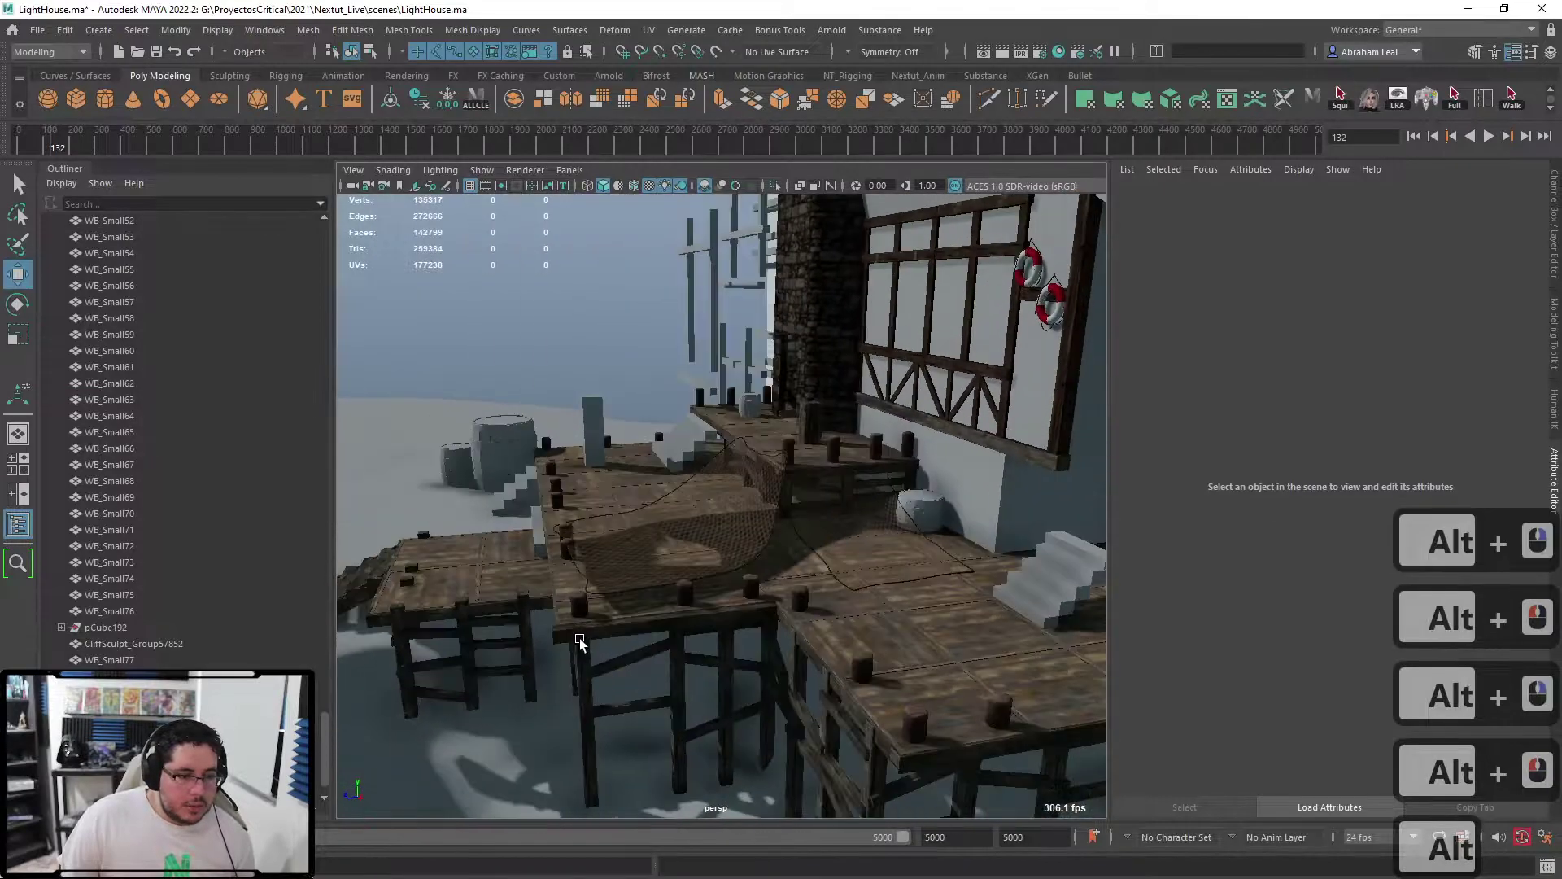
{"action": "left_click", "coordinate": [576, 366]}
{"action": "left_click_drag", "start_coordinate": [576, 366], "coordinate": [672, 566], "text": "alt"}
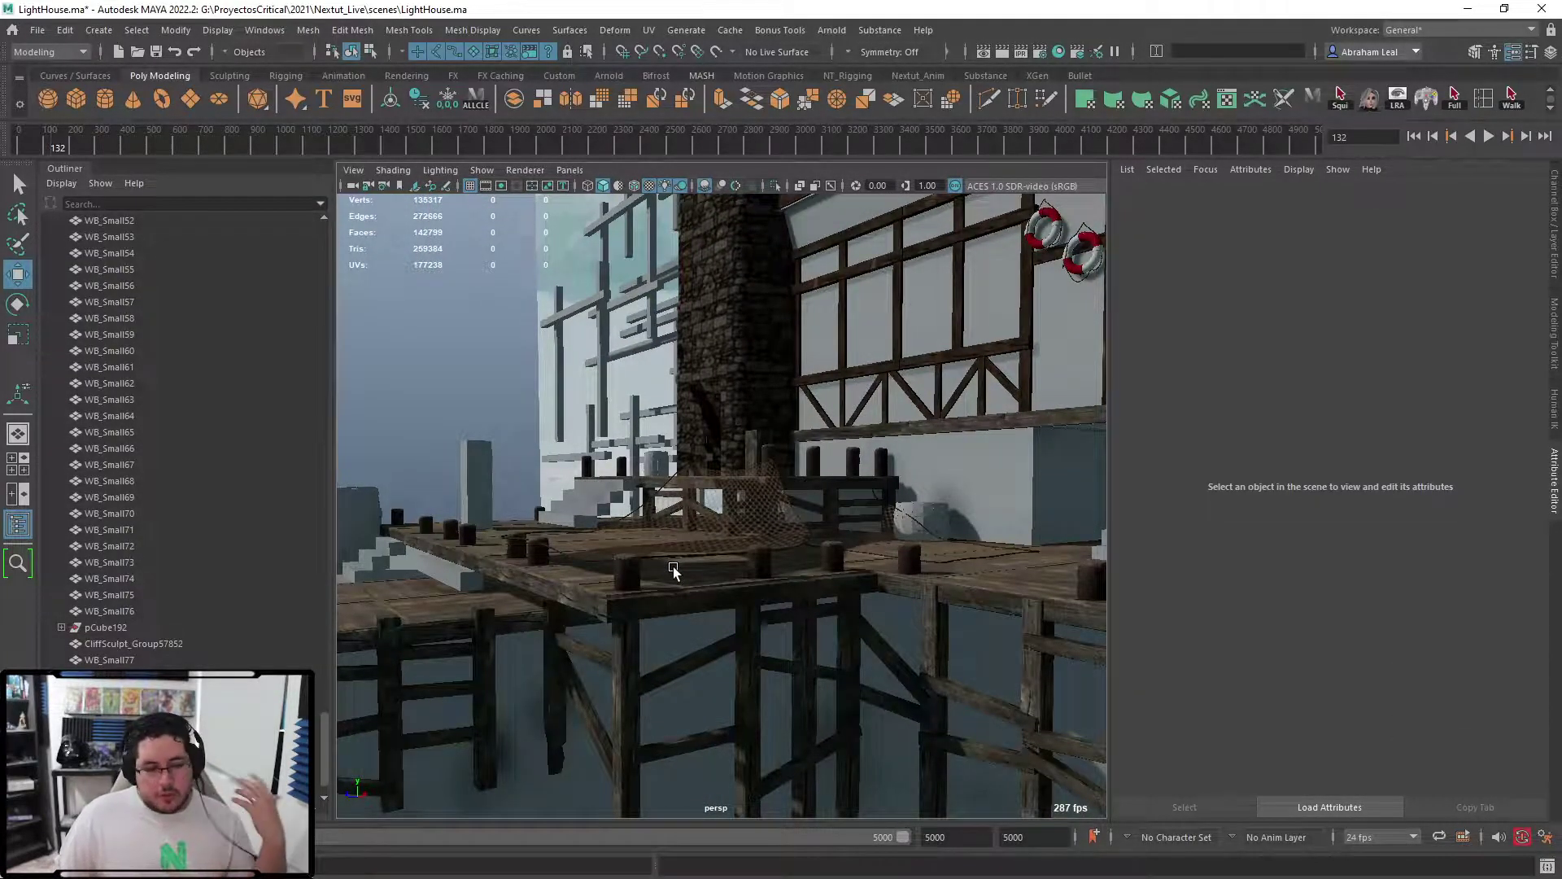
{"action": "scroll", "coordinate": [673, 567], "scroll_direction": "down", "scroll_amount": 5}
{"action": "scroll", "coordinate": [680, 579], "scroll_direction": "up", "scroll_amount": 5}
{"action": "left_click_drag", "start_coordinate": [681, 580], "coordinate": [786, 604], "text": "alt"}
{"action": "right_click_drag", "start_coordinate": [786, 603], "coordinate": [668, 577], "text": "alt"}
{"action": "left_click_drag", "start_coordinate": [669, 580], "coordinate": [912, 695], "text": "alt"}
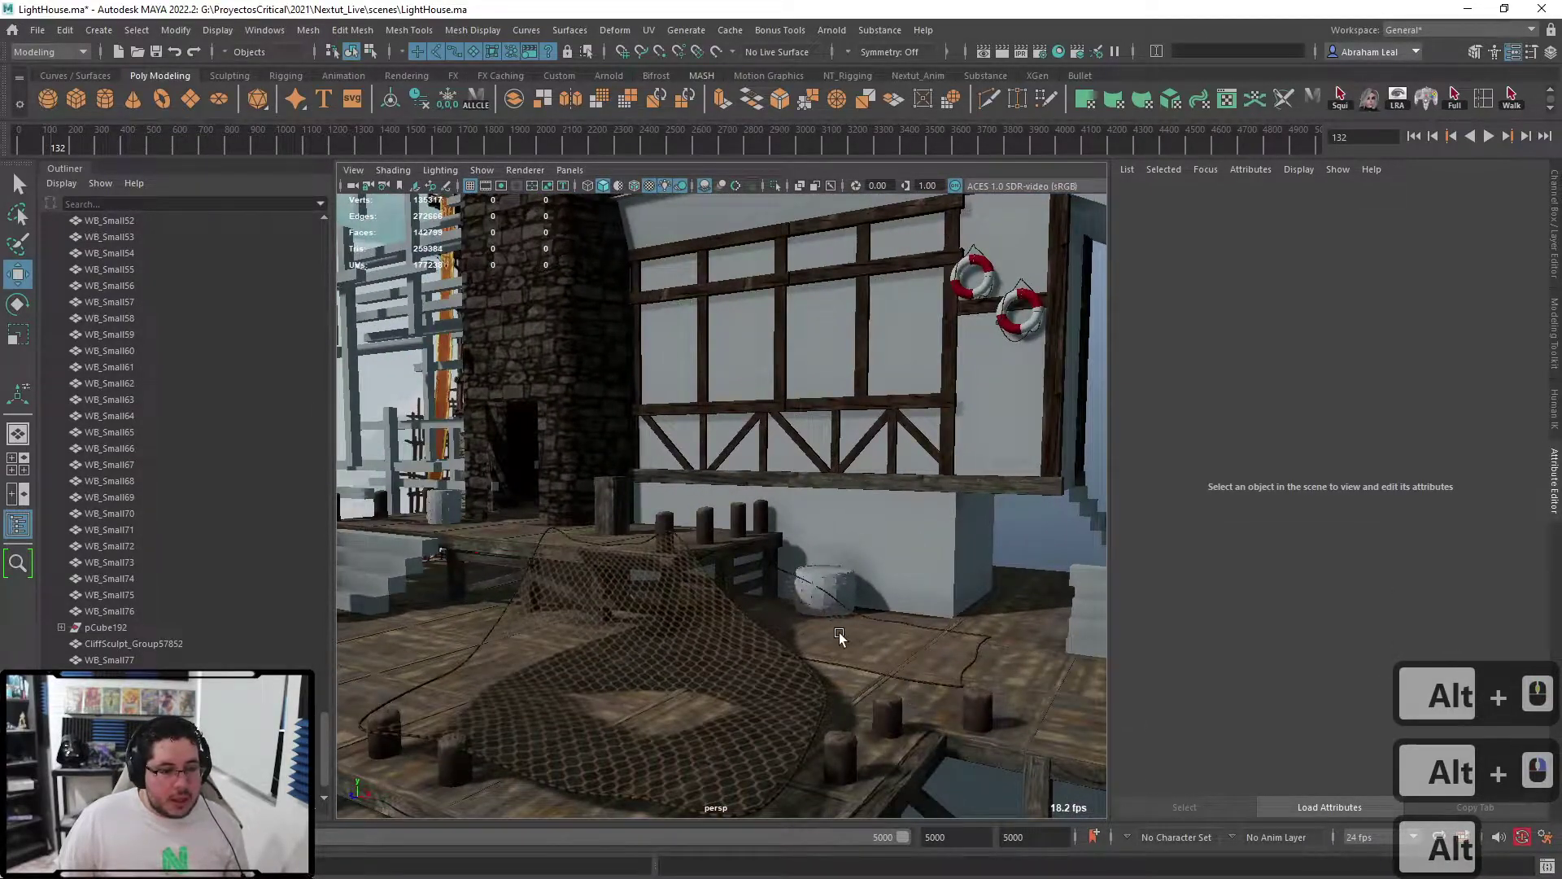
{"action": "left_click_drag", "start_coordinate": [840, 638], "coordinate": [659, 526], "text": "alt"}
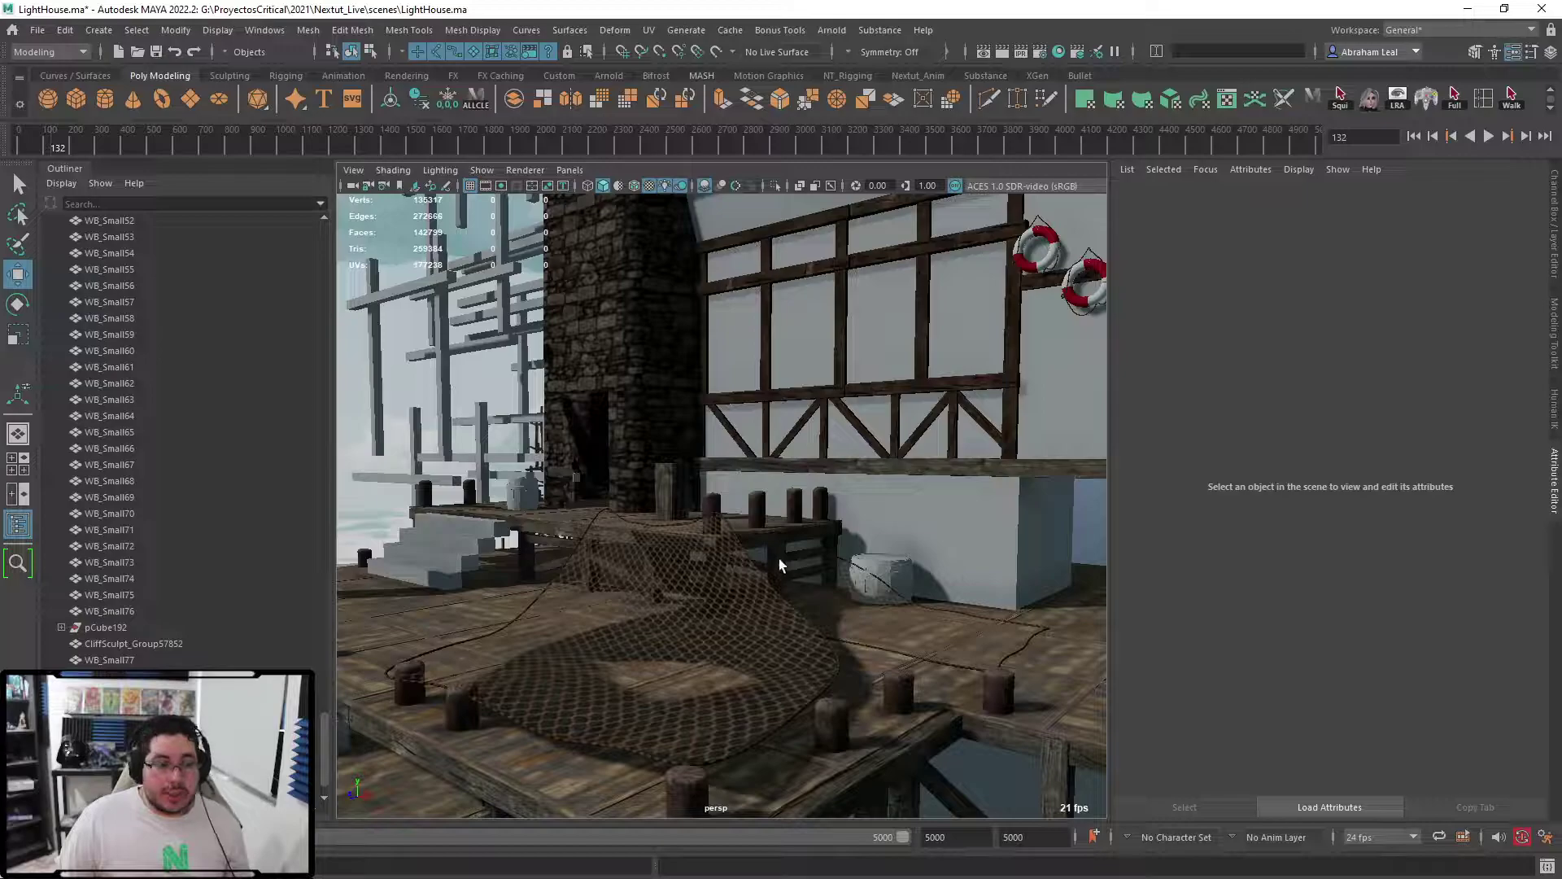
{"action": "left_click_drag", "start_coordinate": [779, 565], "coordinate": [744, 535], "text": "alt"}
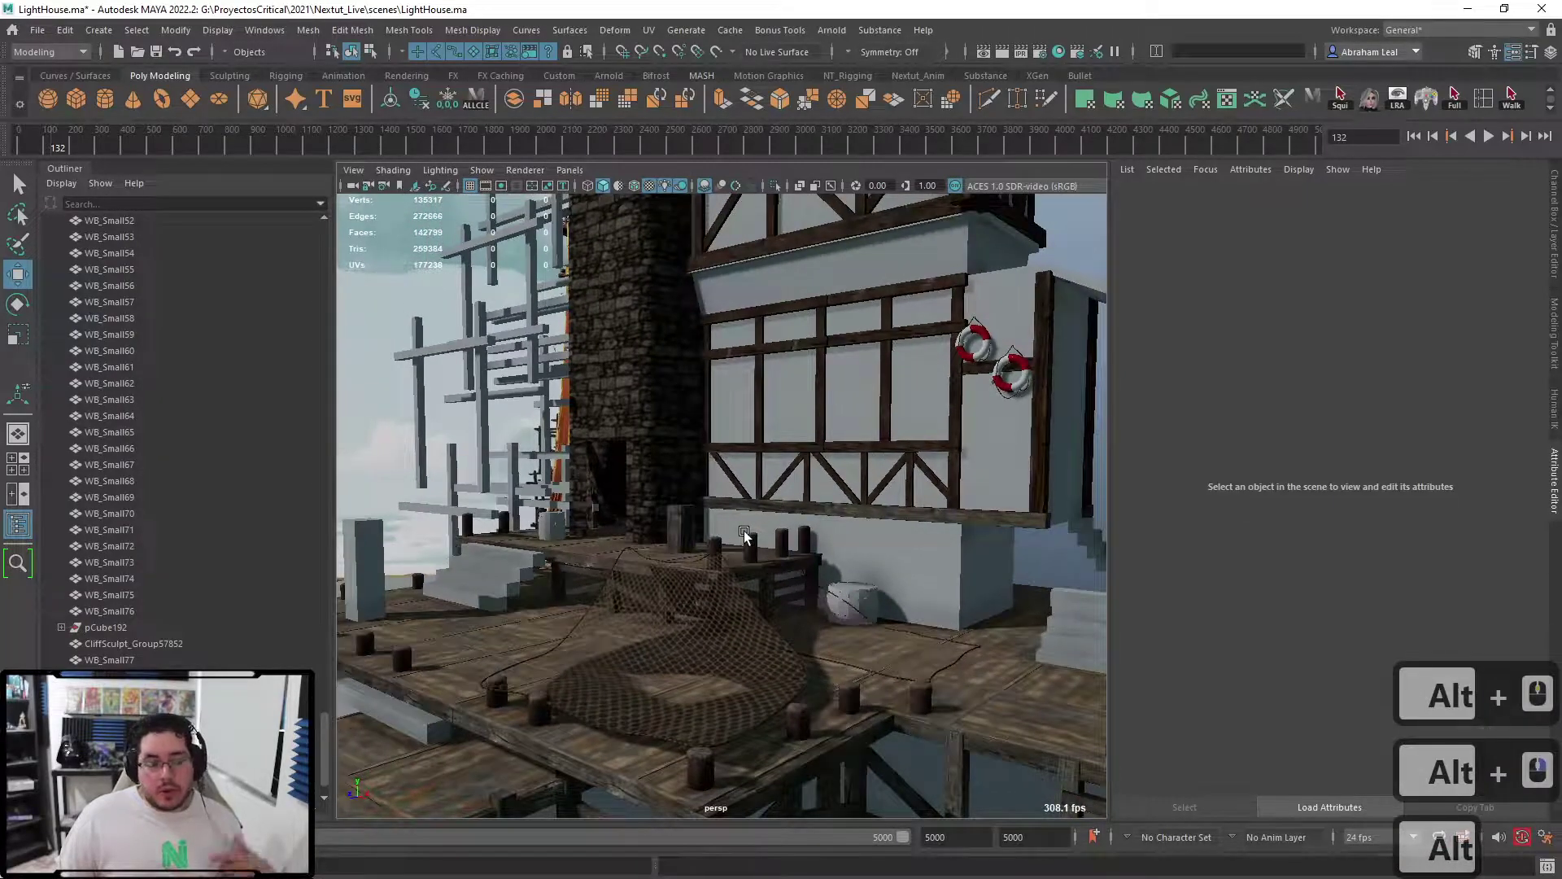